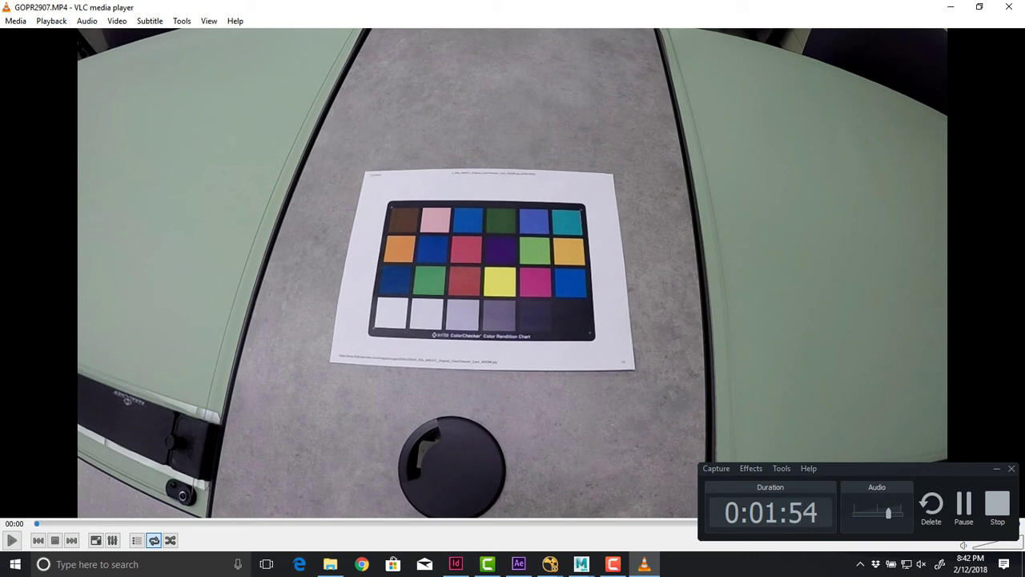
# Close the video player, switch to After Effects, import GOPR2904.MP4 from the originalMedia folder and create a new composition from it
pyautogui.click(1009, 7)
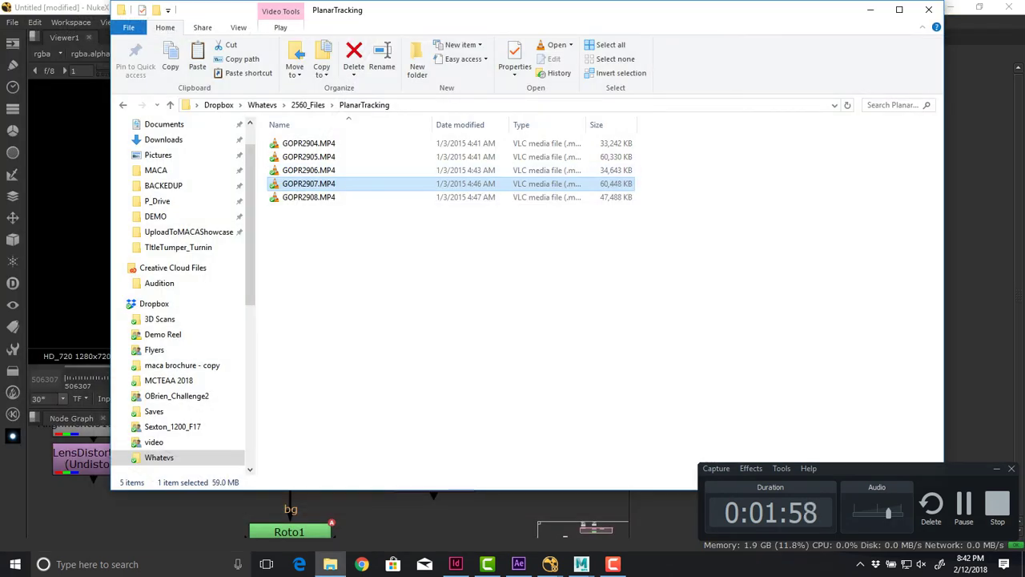
pyautogui.click(518, 564)
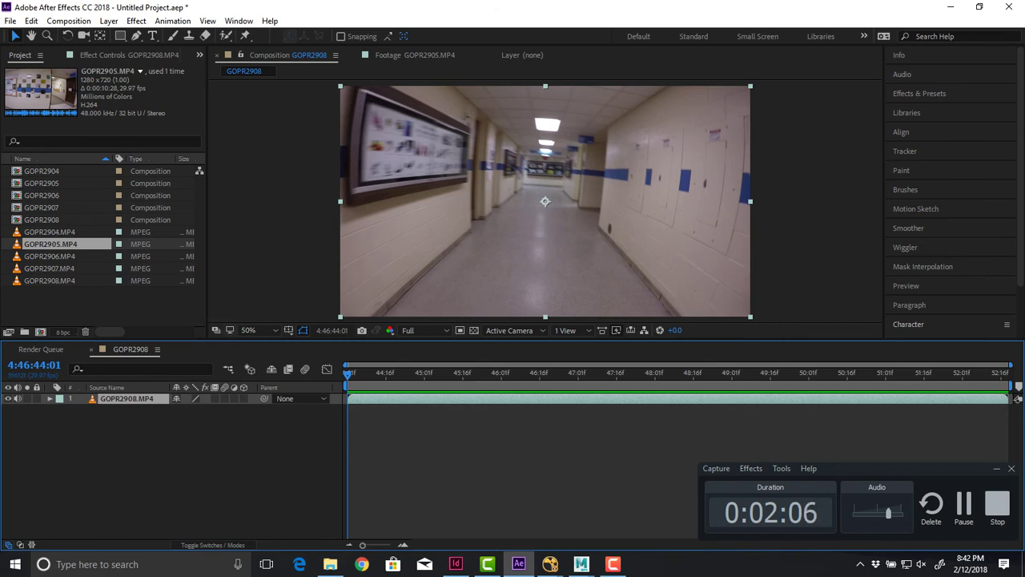
pyautogui.doubleClick(88, 308)
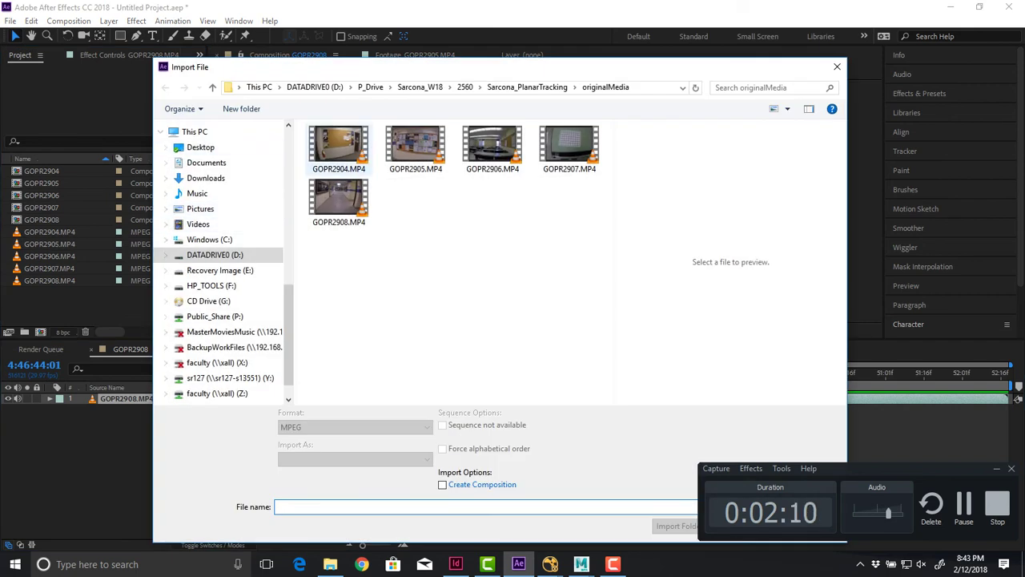
pyautogui.doubleClick(339, 146)
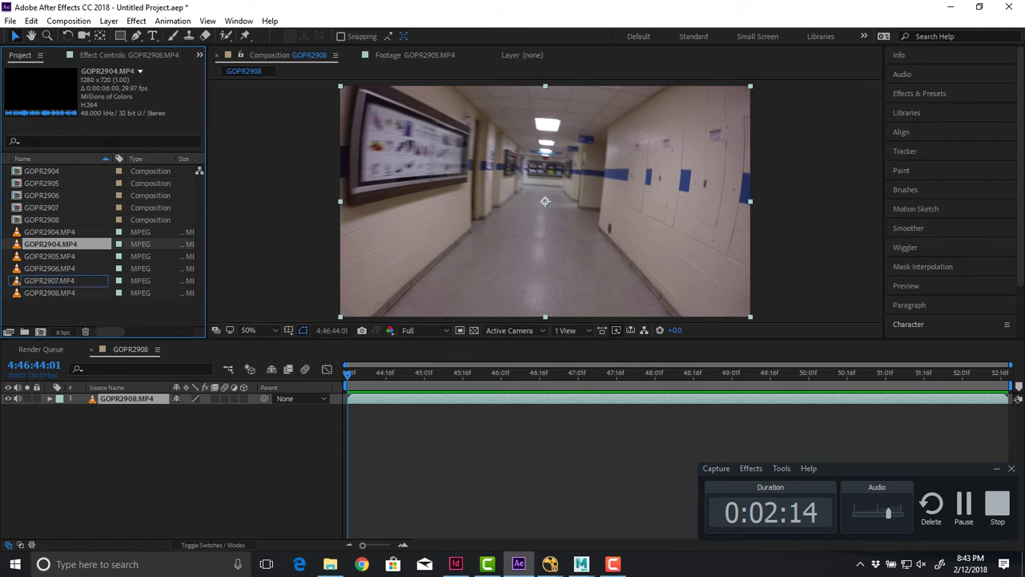
pyautogui.moveTo(41, 332); pyautogui.dragTo(41, 332)
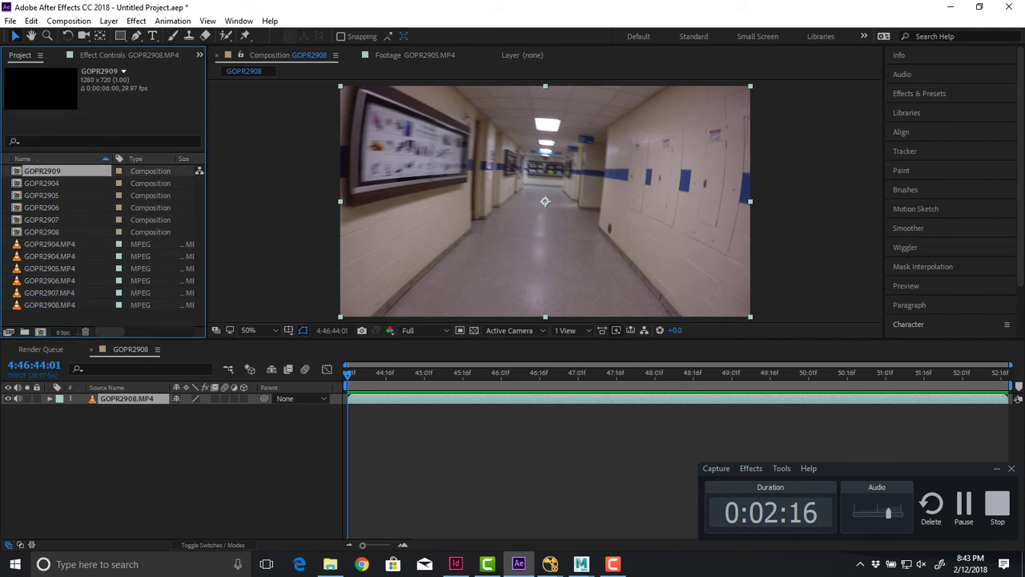
# Add the new composition GOPR2909 to the render queue
pyautogui.click(11, 20)
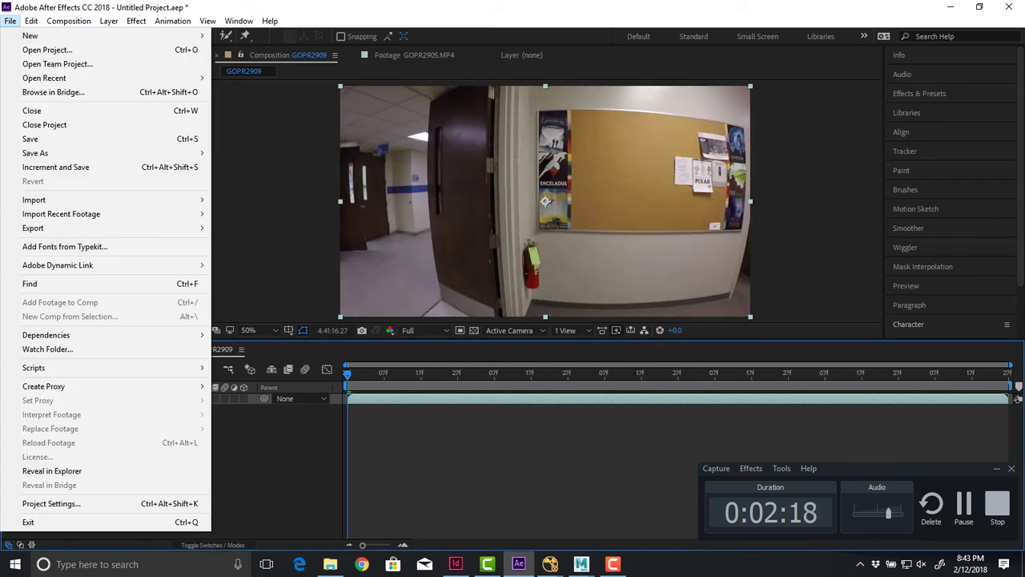
pyautogui.moveTo(33, 228)
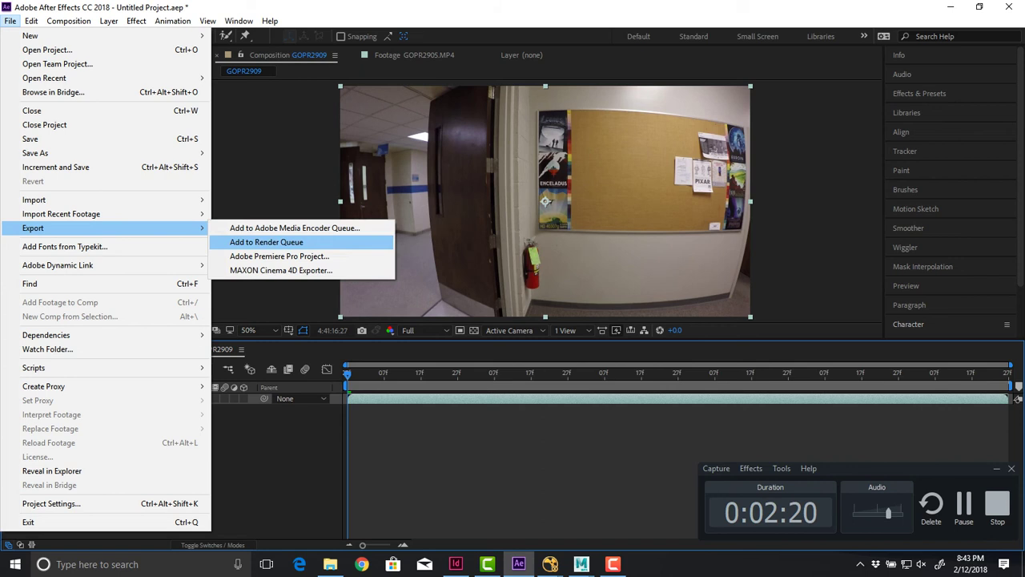
pyautogui.click(266, 242)
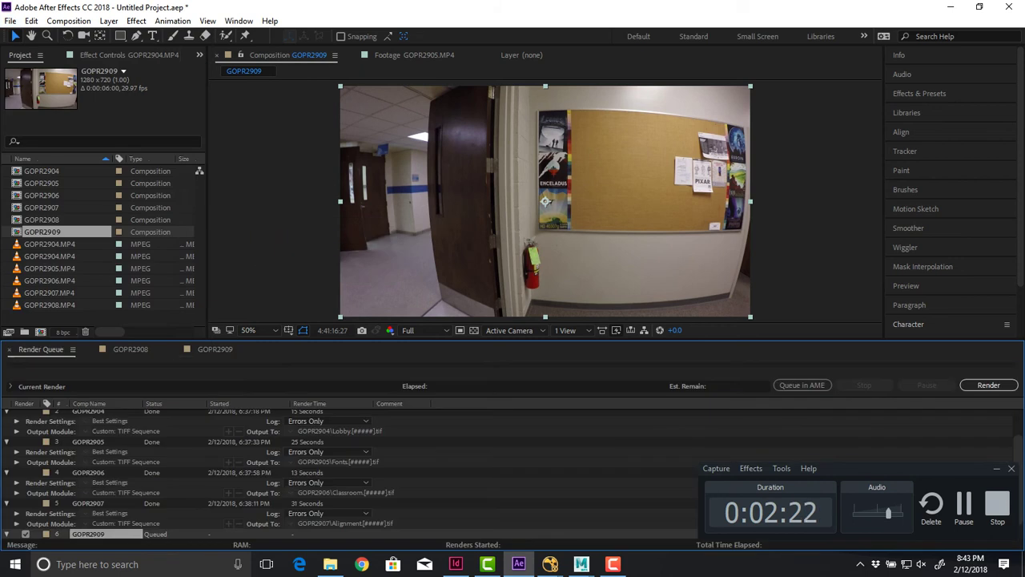
# Delete all the finished render items from the render queue, leaving only the queued GOPR2909 item
pyautogui.click(99, 503)
pyautogui.scroll(2, 99, 480)
pyautogui.keyDown('shift'); pyautogui.click(99, 415); pyautogui.keyUp('shift')
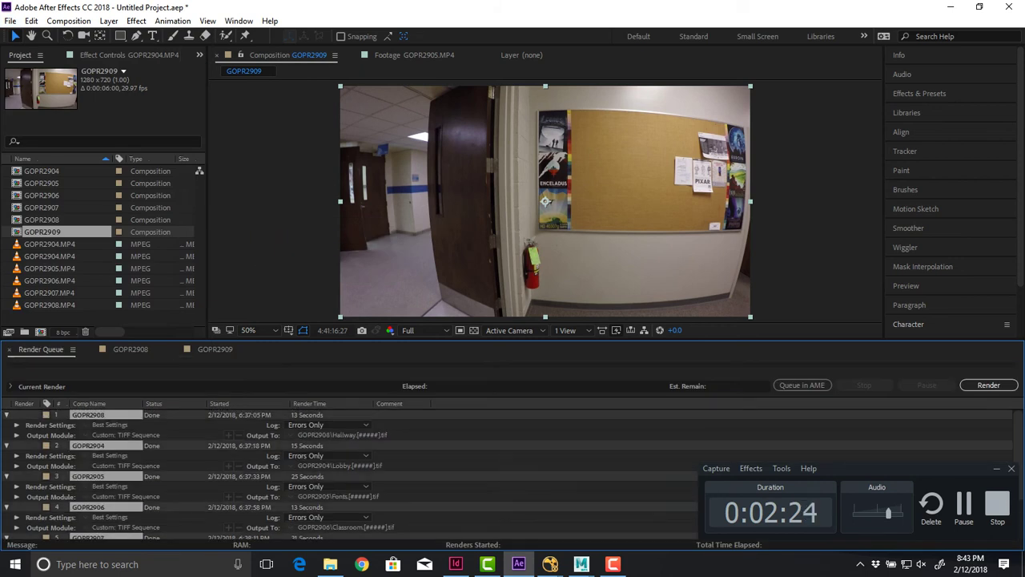
pyautogui.press('Delete')
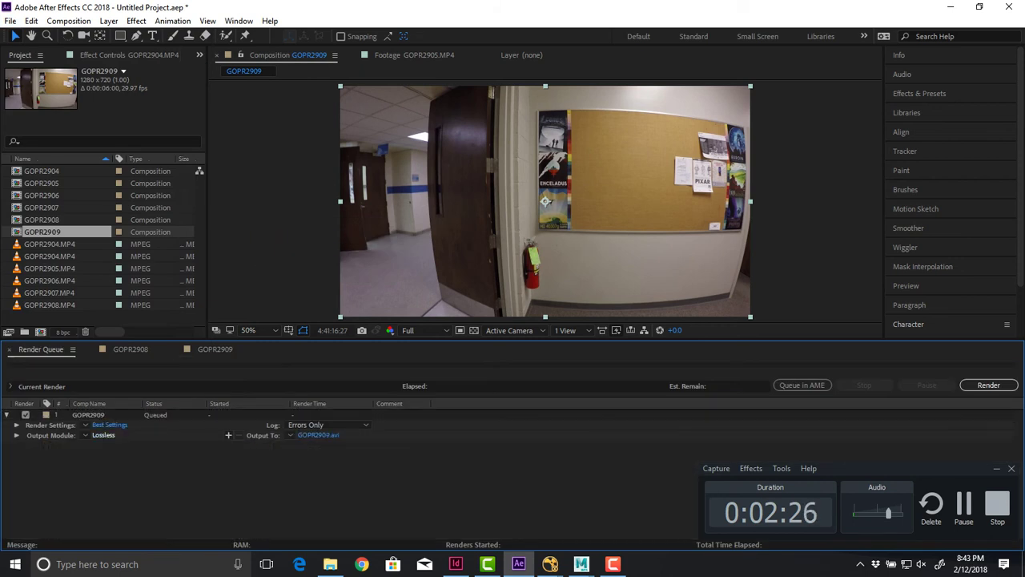
# Set the GOPR2909 output module format to TIFF Sequence and open its output destination for editing
pyautogui.click(103, 435)
pyautogui.click(160, 73)
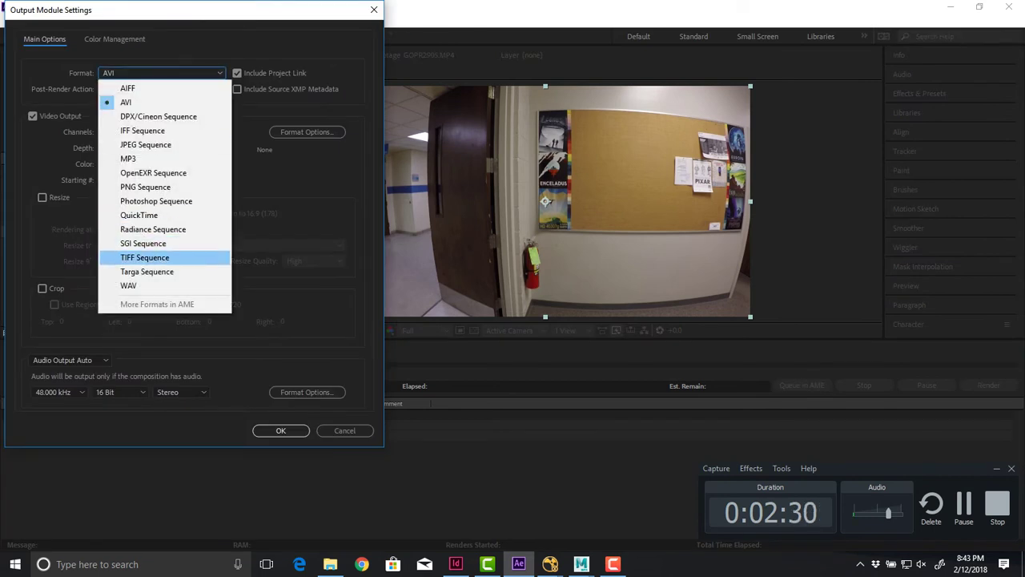
pyautogui.click(144, 257)
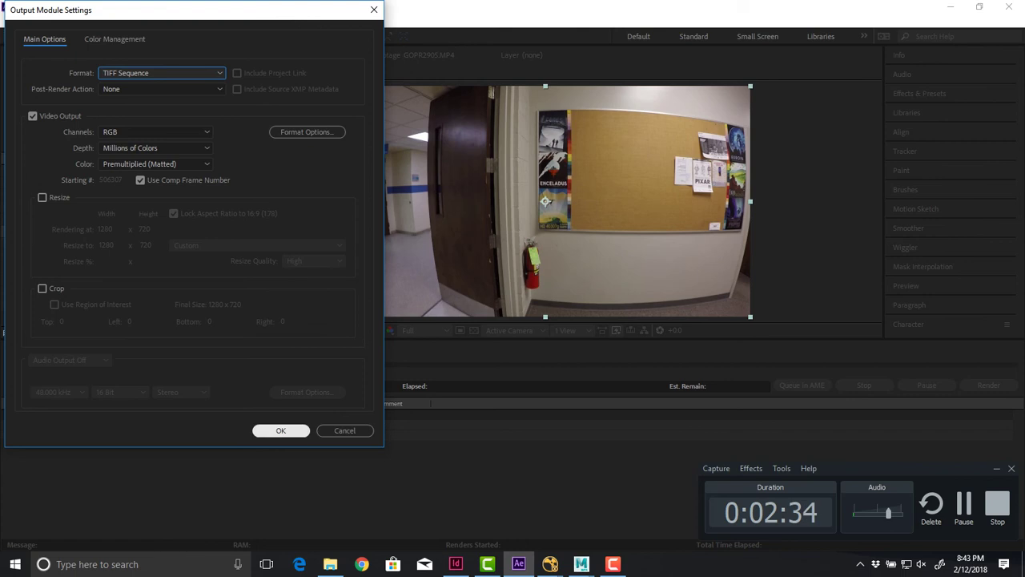
pyautogui.click(280, 430)
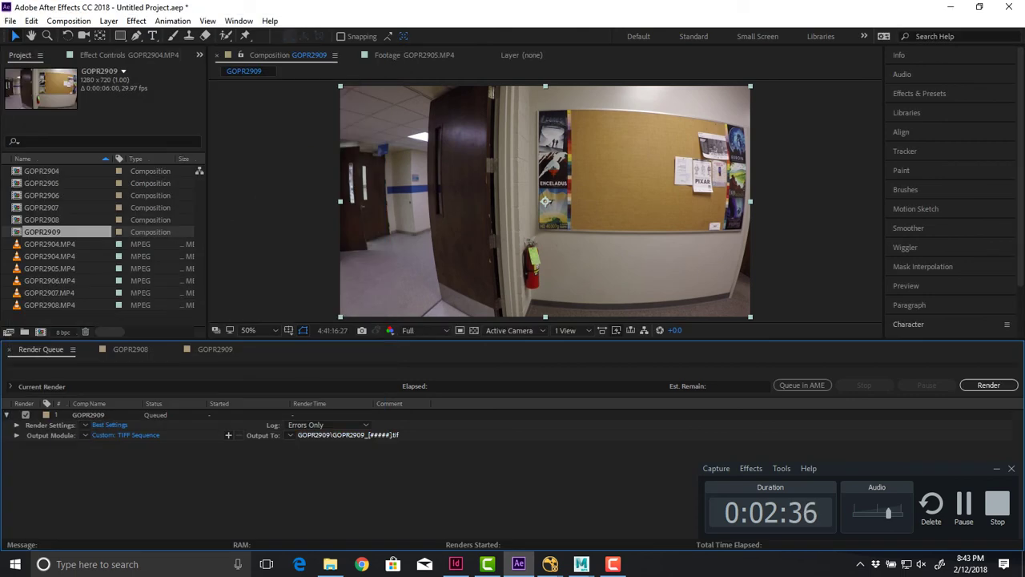
pyautogui.click(347, 434)
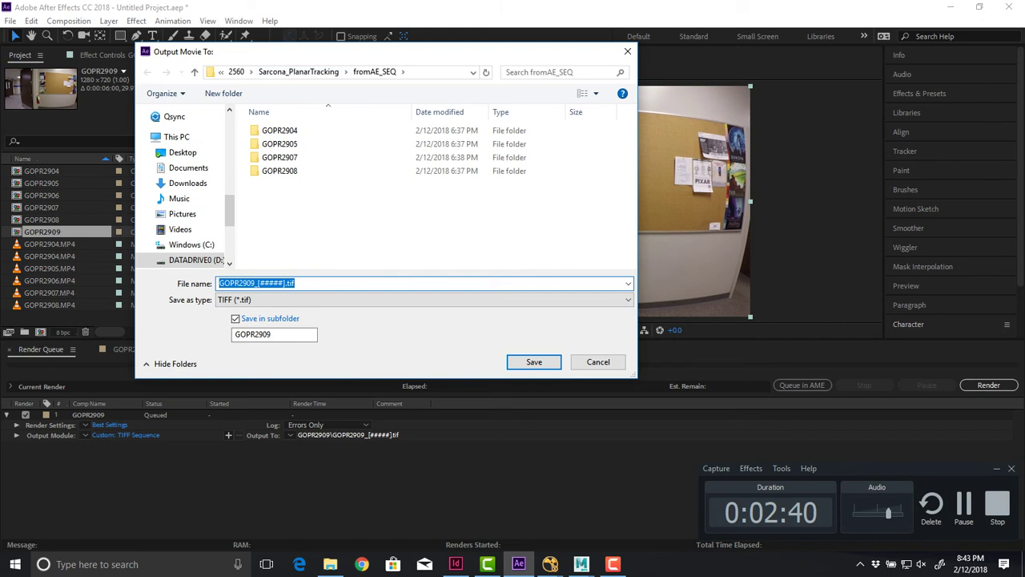
# Switch to File Explorer and browse from P_Drive through the 2560 folder to the planar tracking project folder to examine its subfolders
pyautogui.press('super+e')
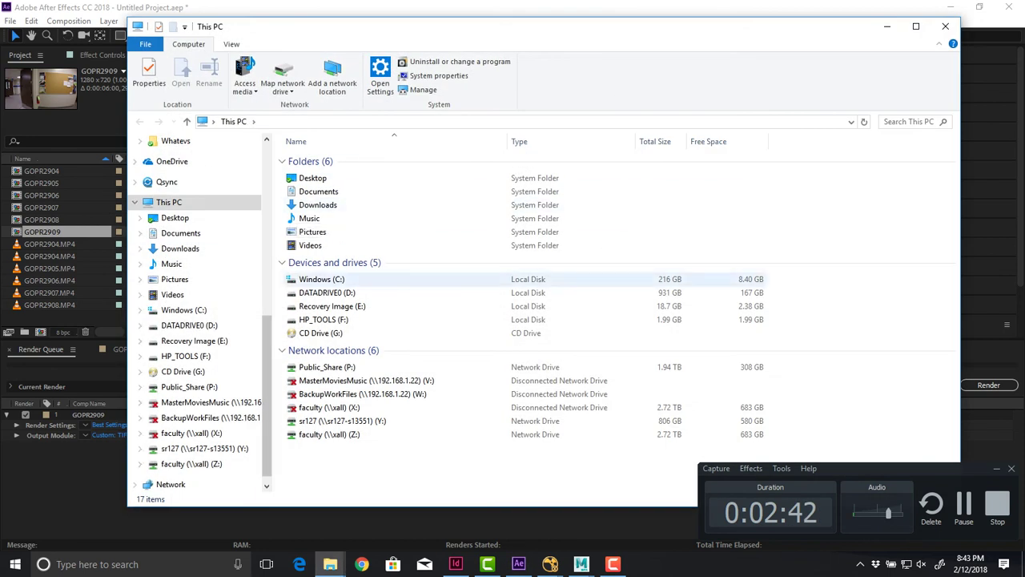
pyautogui.scroll(2, 200, 228)
pyautogui.scroll(3, 200, 232)
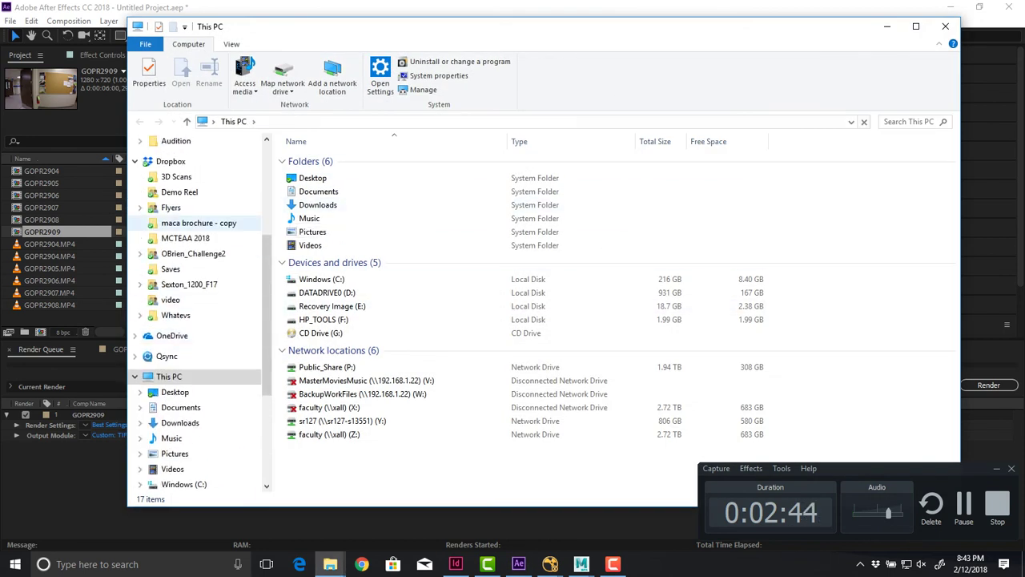
pyautogui.scroll(4, 200, 240)
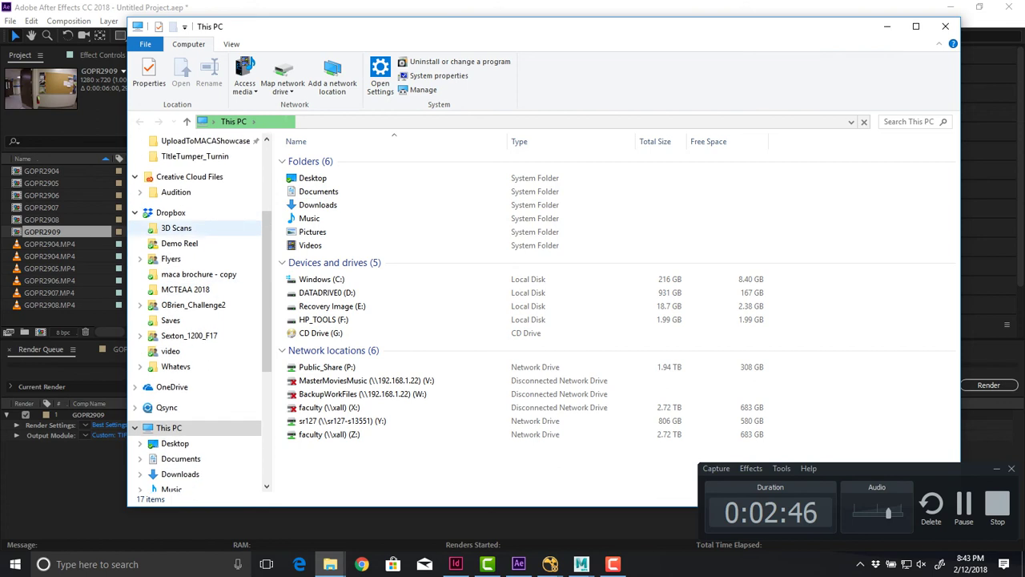
pyautogui.click(174, 232)
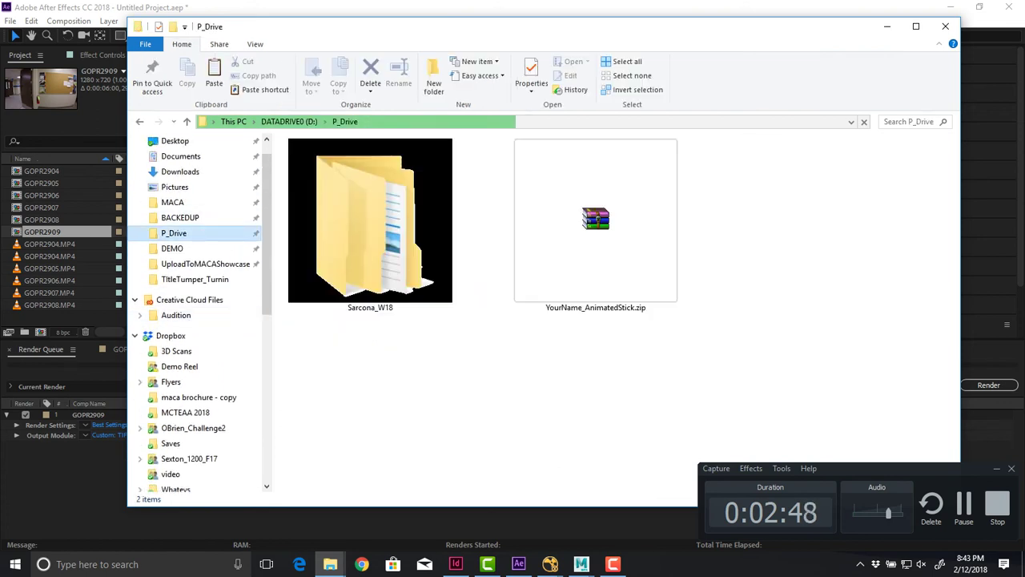
pyautogui.doubleClick(373, 183)
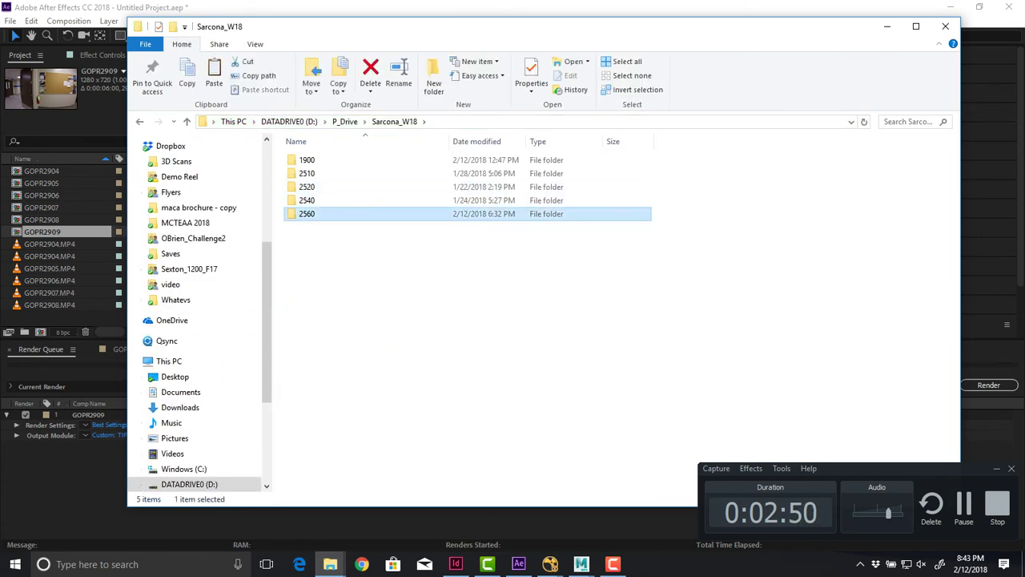
pyautogui.doubleClick(306, 213)
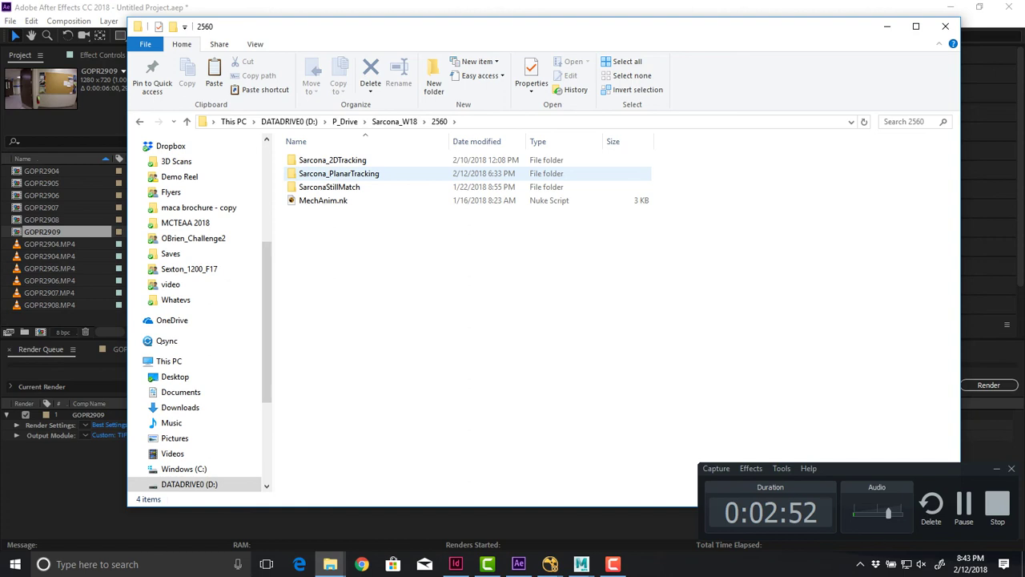
pyautogui.doubleClick(337, 187)
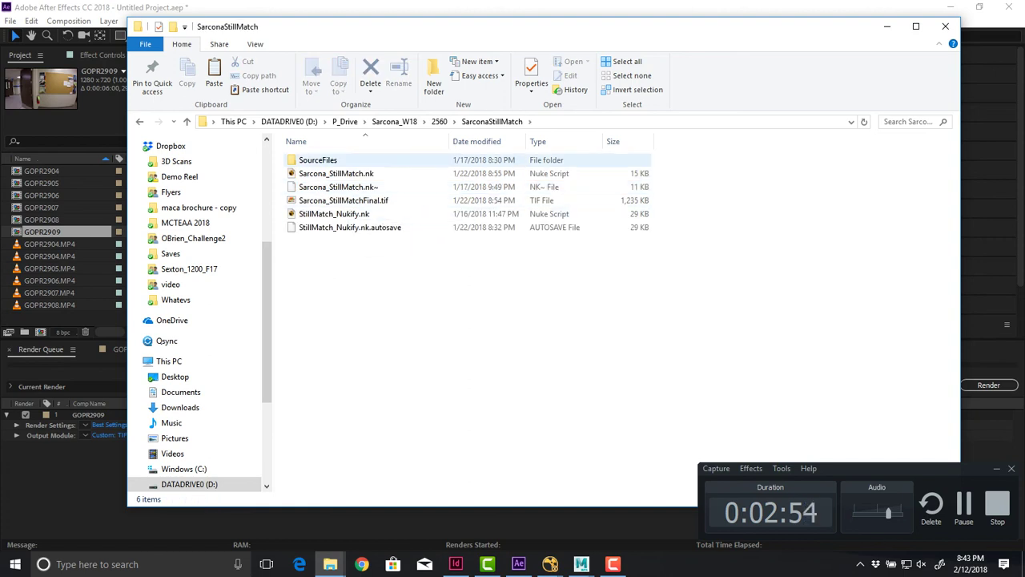
pyautogui.press('BackSpace')
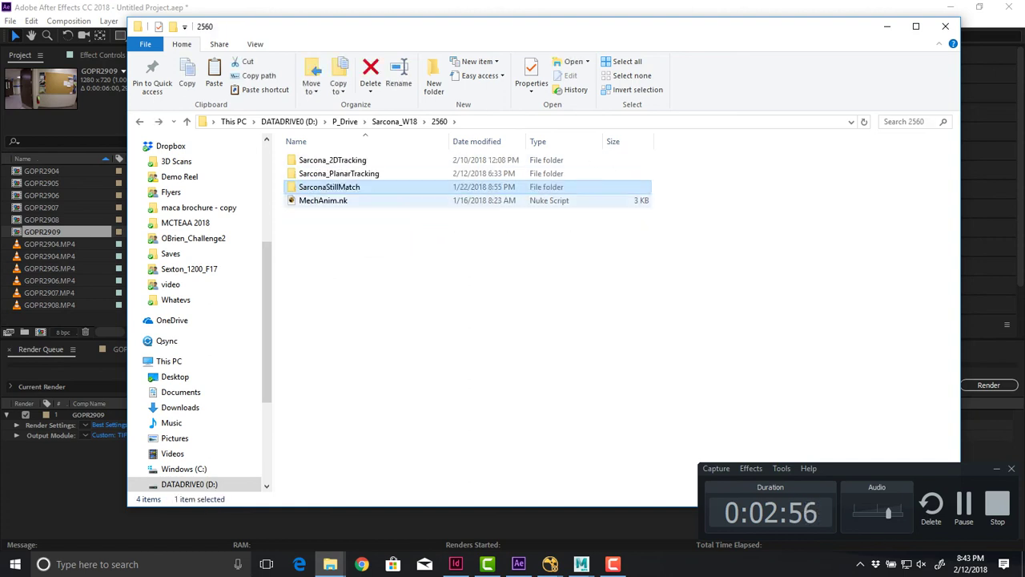
pyautogui.doubleClick(339, 173)
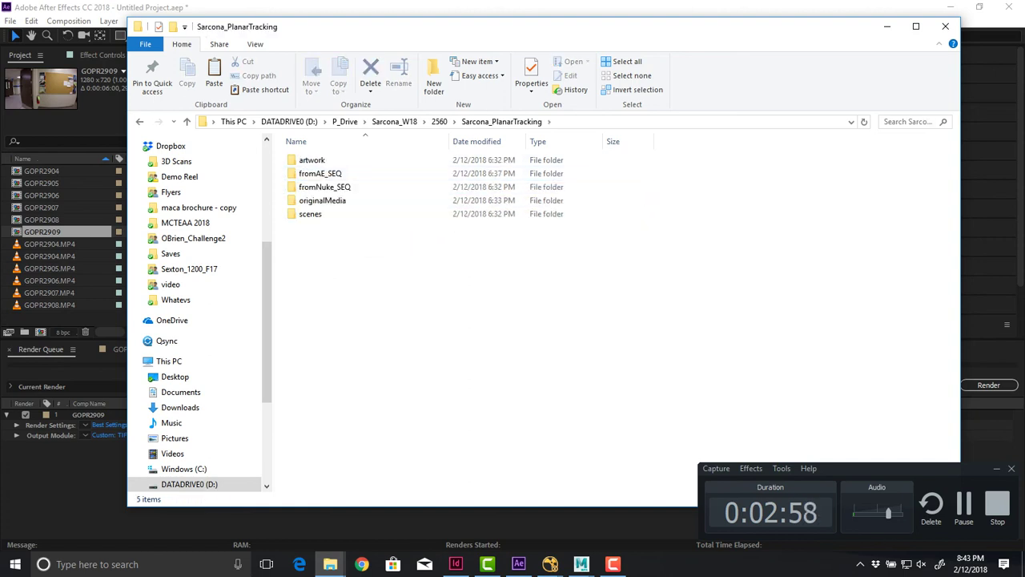
pyautogui.moveTo(352, 268); pyautogui.dragTo(306, 151)
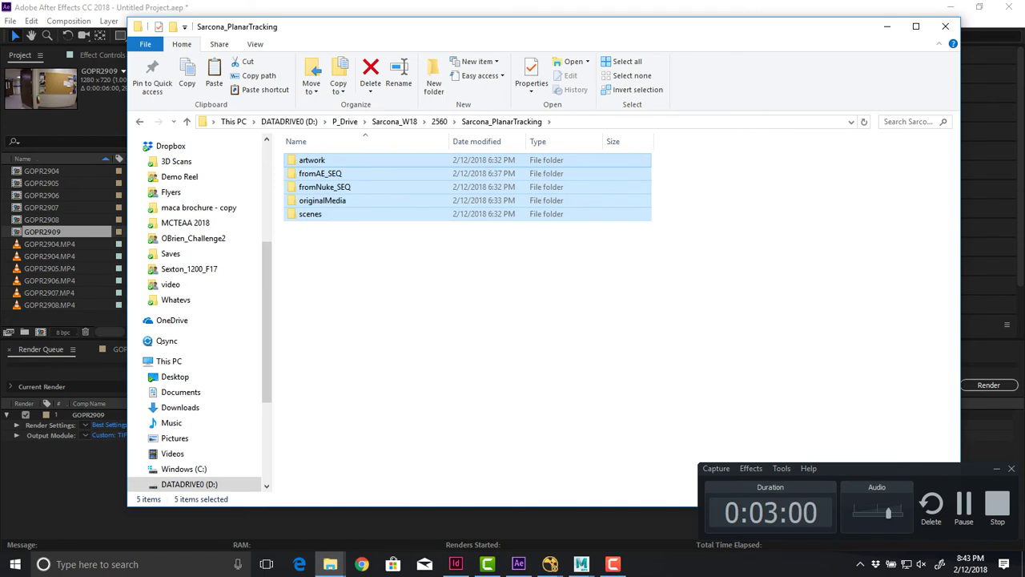
# Examine the video clips in the originalMedia folder and the sequence subfolders inside fromAE_SEQ
pyautogui.doubleClick(322, 201)
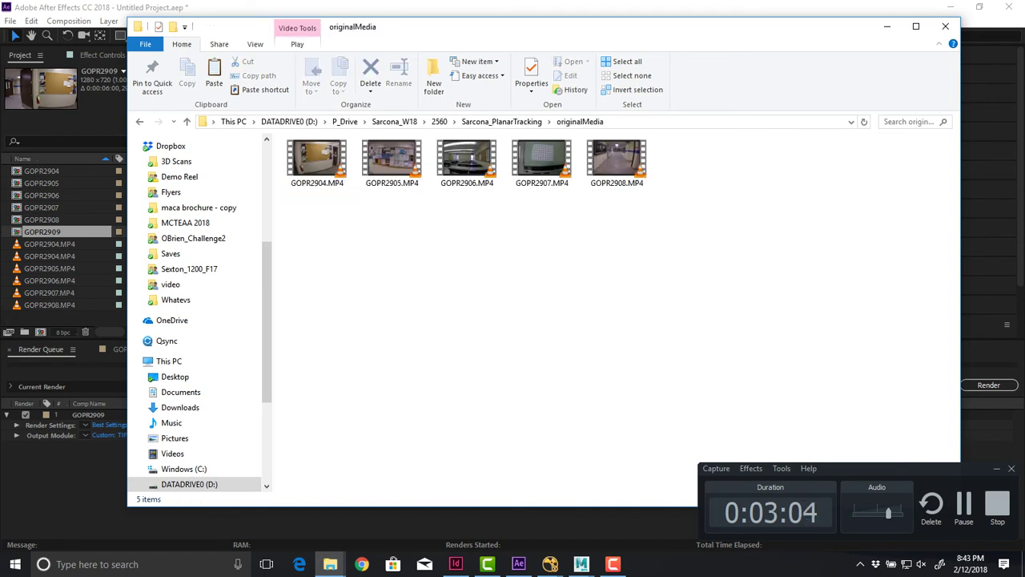
pyautogui.press('BackSpace')
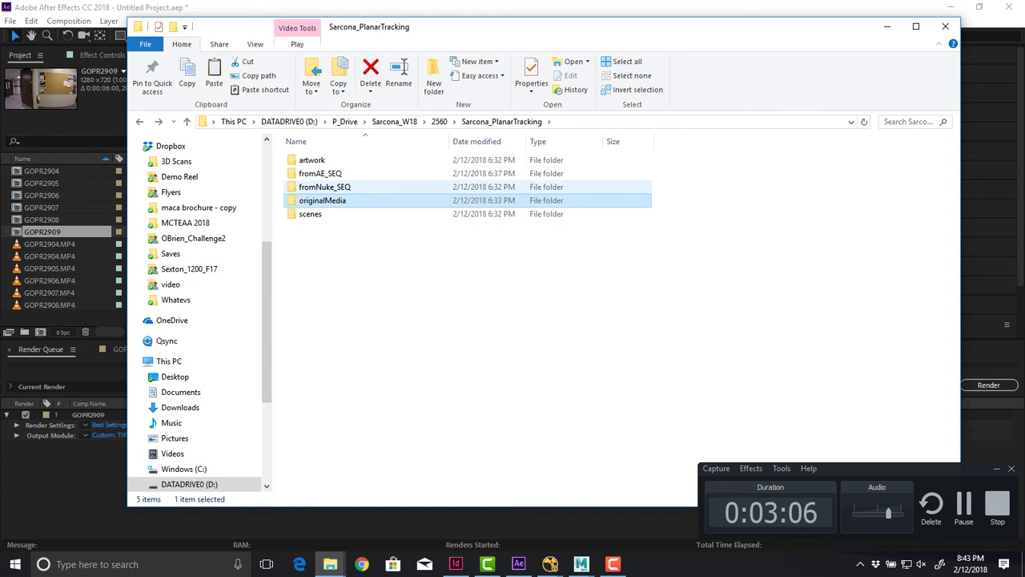
pyautogui.press('Up')
pyautogui.press('Up')
pyautogui.press('Return')
pyautogui.press('Down')
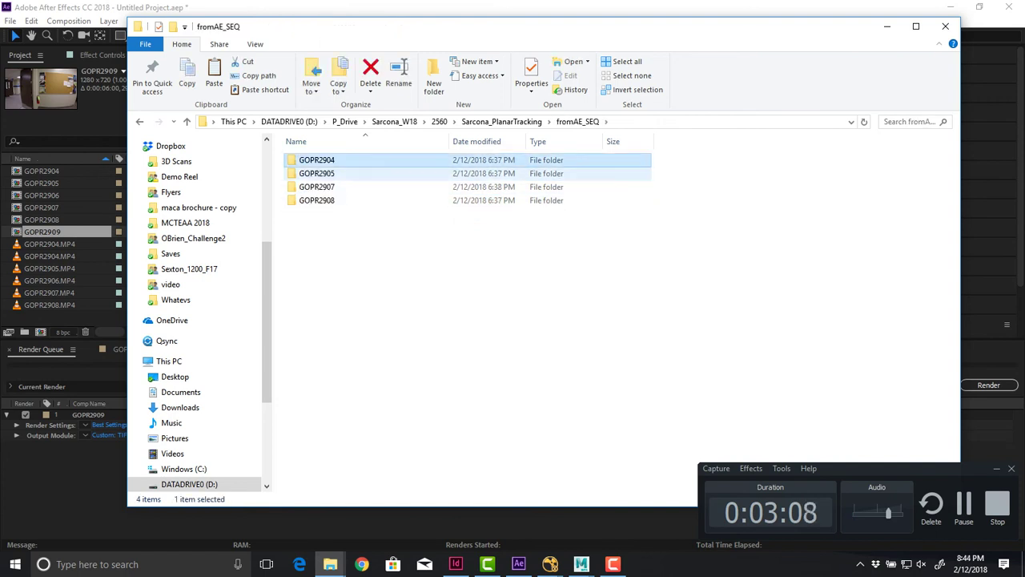
pyautogui.press('Down')
pyautogui.press('Down')
pyautogui.press('Down')
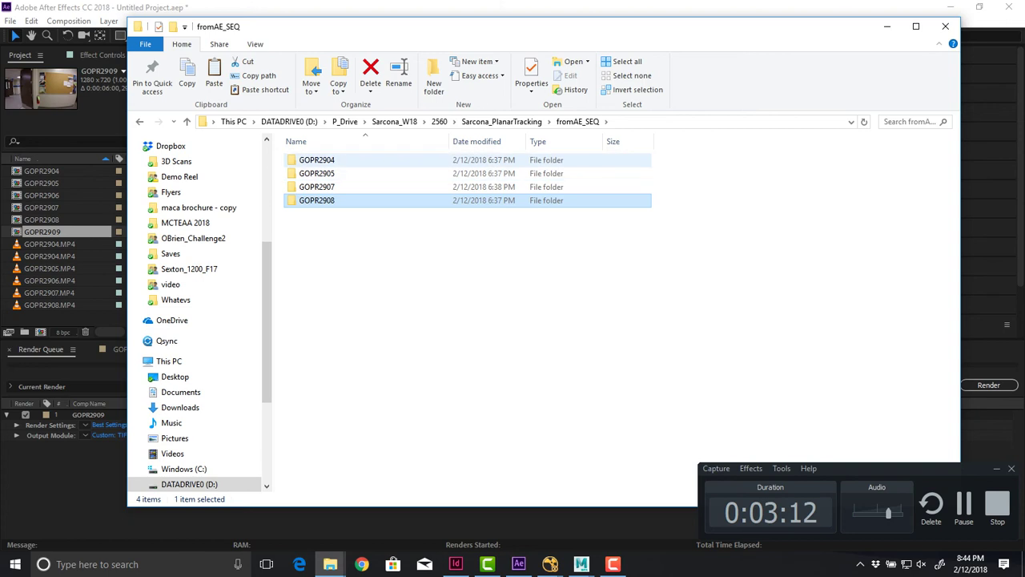
# Examine the rendered TIFF frames and their naming in the GOPR2904, GOPR2905, GOPR2907 and GOPR2908 sequence folders
pyautogui.doubleClick(329, 161)
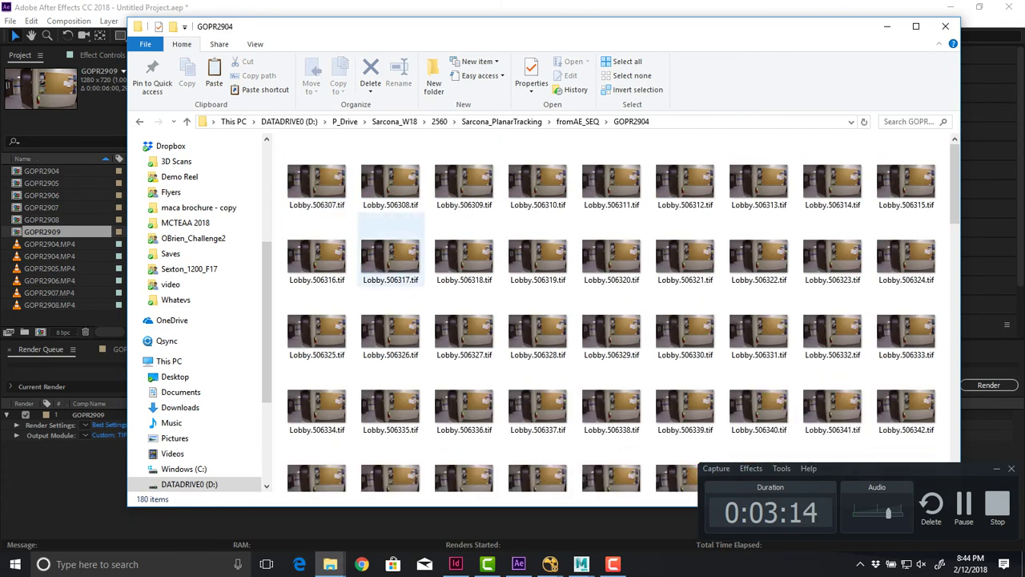
pyautogui.hotkey('alt', 'Left')
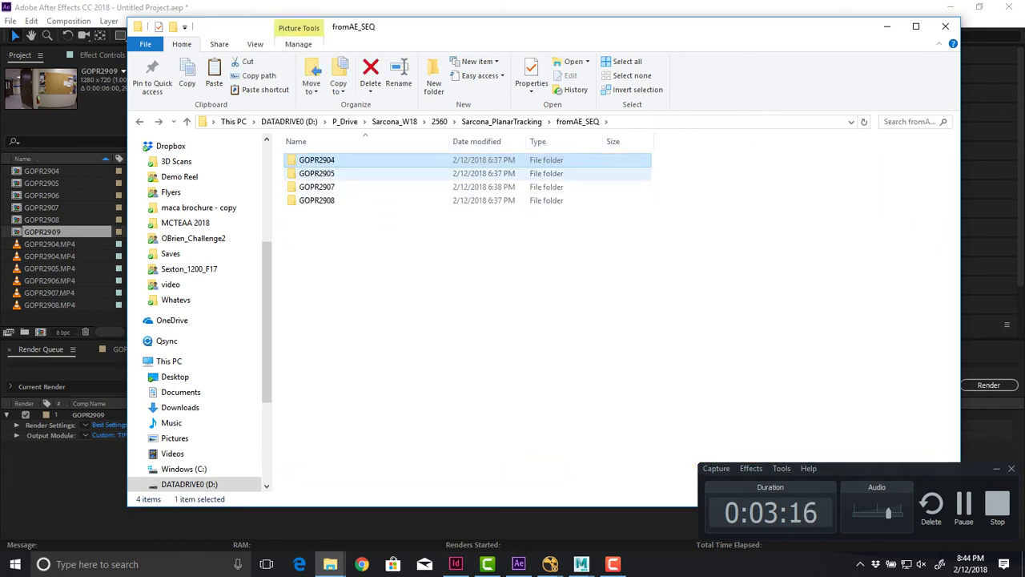
pyautogui.doubleClick(464, 175)
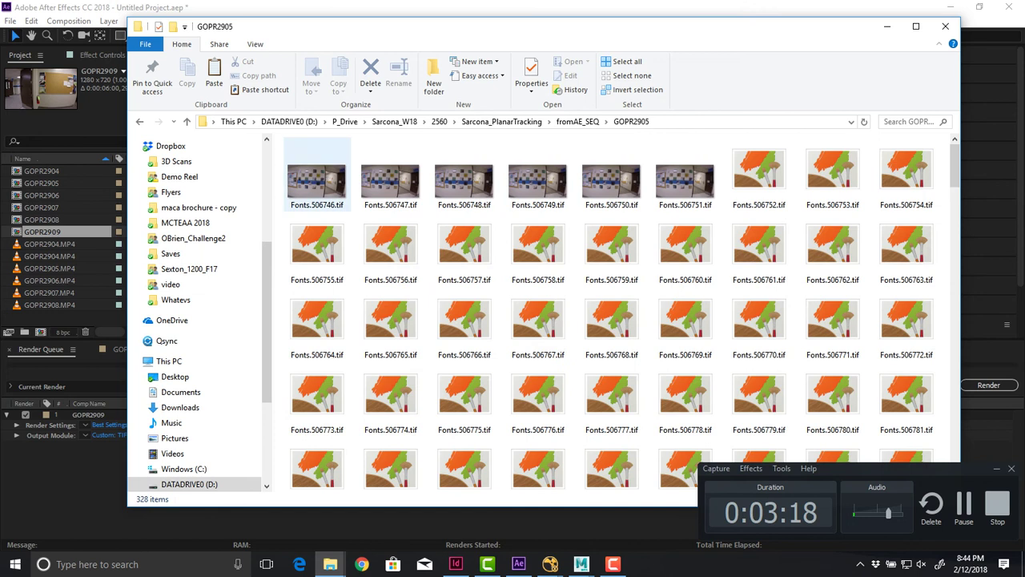
pyautogui.hotkey('alt', 'Left')
pyautogui.doubleClick(464, 186)
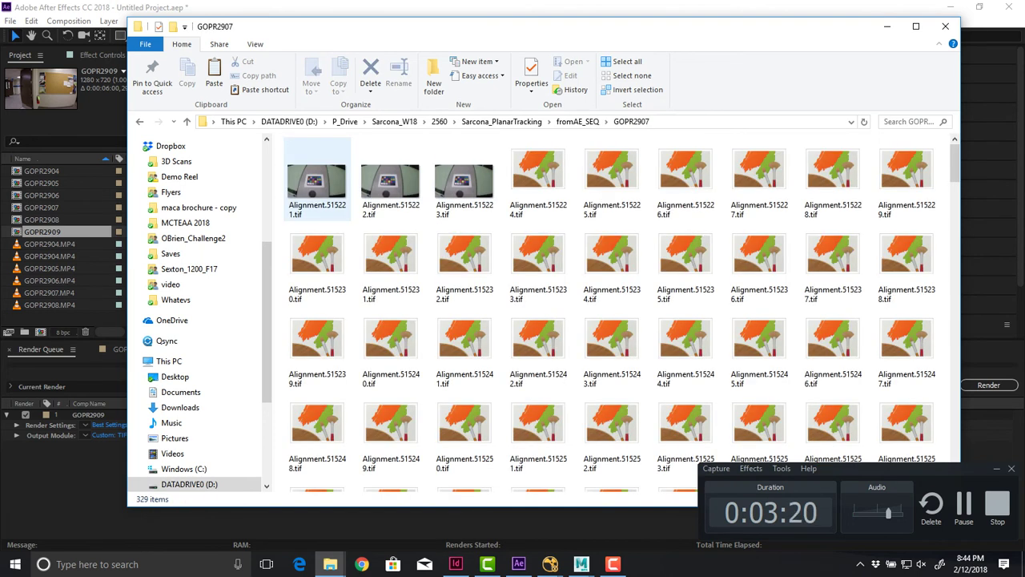
pyautogui.hotkey('alt', 'Left')
pyautogui.doubleClick(463, 200)
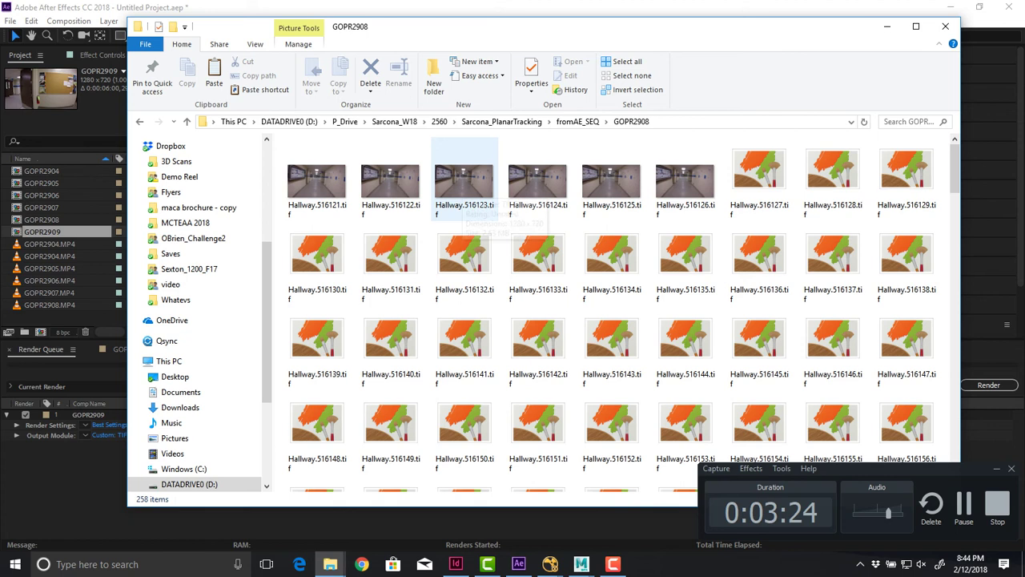
pyautogui.hotkey('alt', 'Left')
# Switch back to After Effects and name the output file Lobby.[#####].tif, highlighting its frame-number placeholder
pyautogui.hotkey('alt', 'Tab')
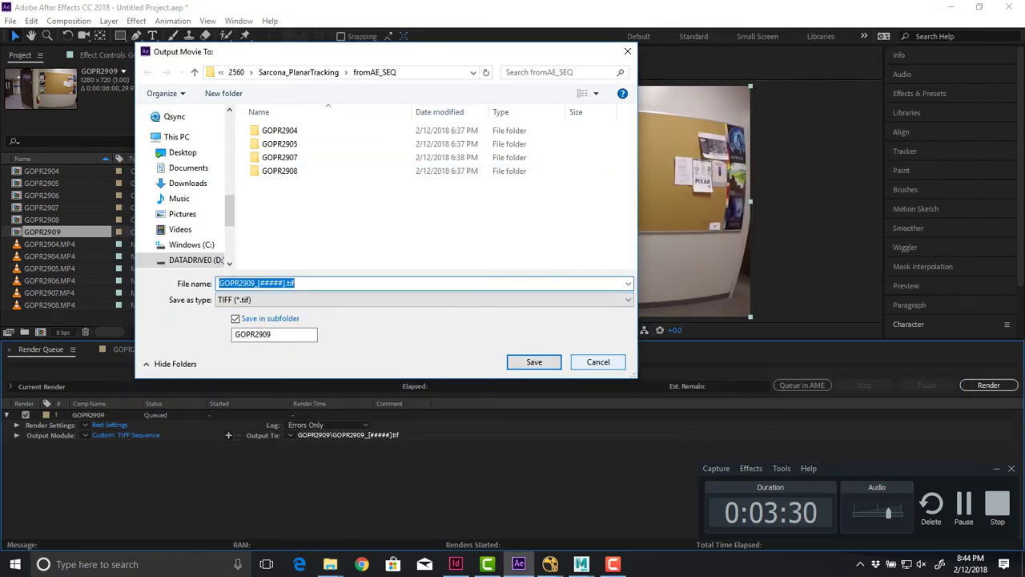
pyautogui.doubleClick(239, 283)
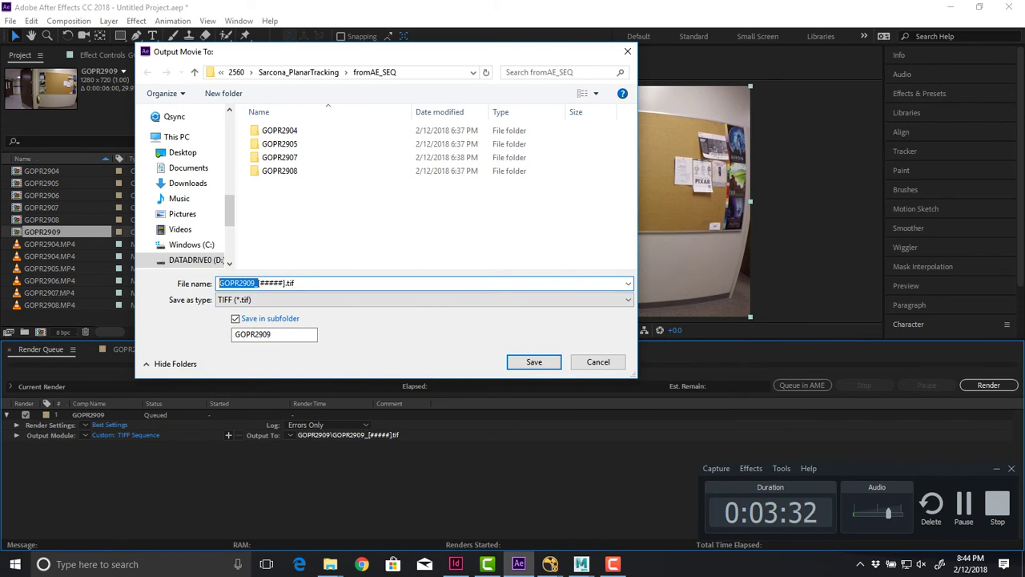
pyautogui.write('Hallway')
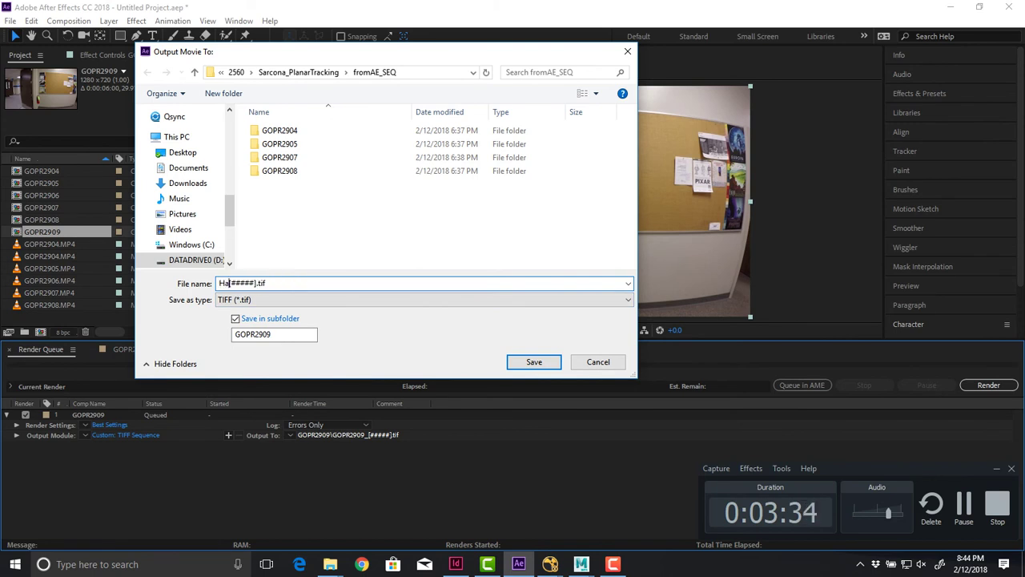
pyautogui.press('BackSpace')
pyautogui.press('BackSpace')
pyautogui.press('BackSpace')
pyautogui.press('BackSpace')
pyautogui.press('BackSpace')
pyautogui.press('BackSpace')
pyautogui.press('BackSpace')
pyautogui.write('Lobby_')
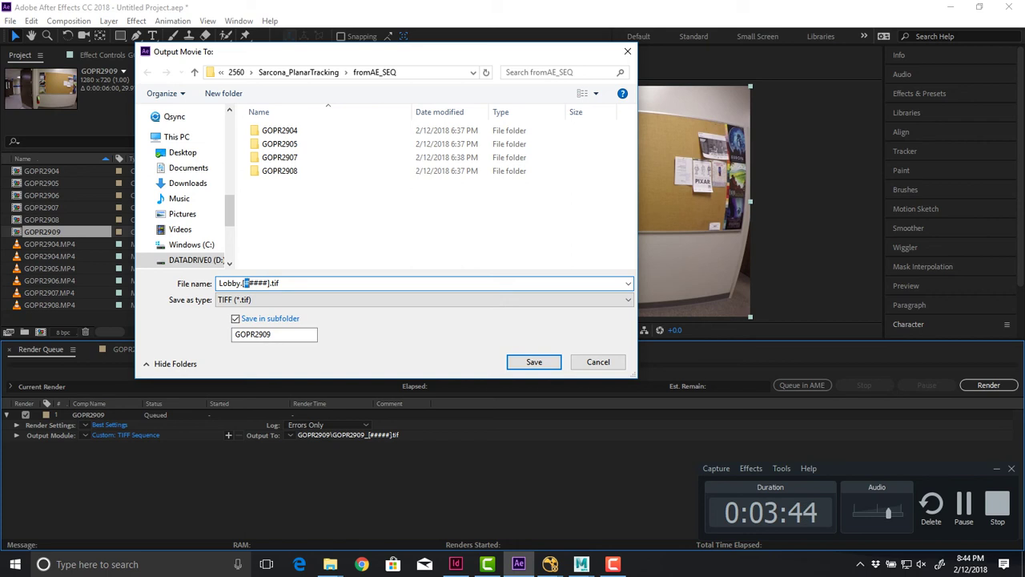
pyautogui.hotkey('shift', 'Right')
pyautogui.hotkey('shift', 'Right')
pyautogui.hotkey('shift', 'Right')
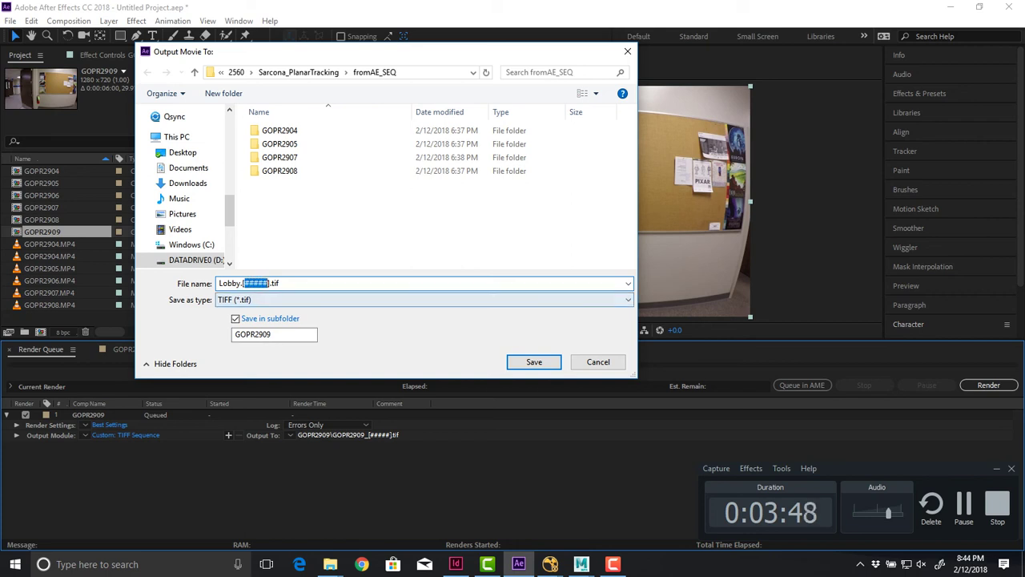
# Open WordPad and paste in a copy of the output file name Lobby.[#####].tif
pyautogui.press('super+e')
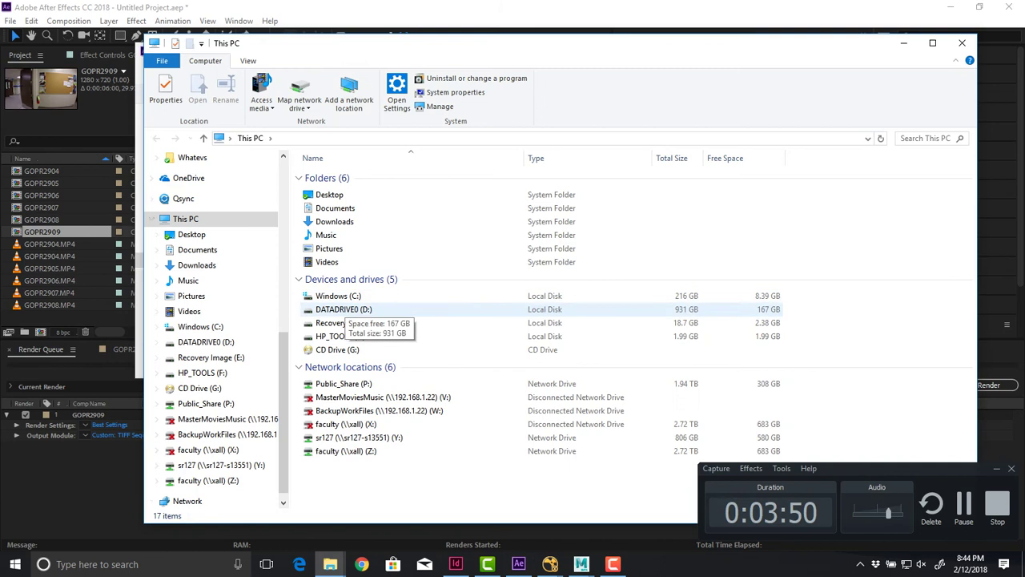
pyautogui.hotkey('alt', 'F4')
pyautogui.press('super')
pyautogui.write('w')
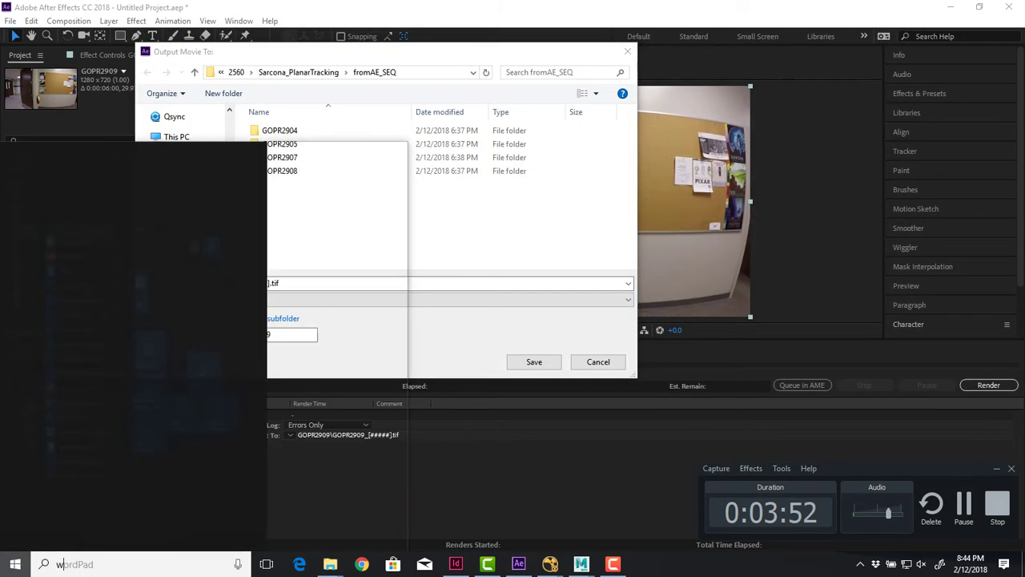
pyautogui.write('ordpad')
pyautogui.press('Return')
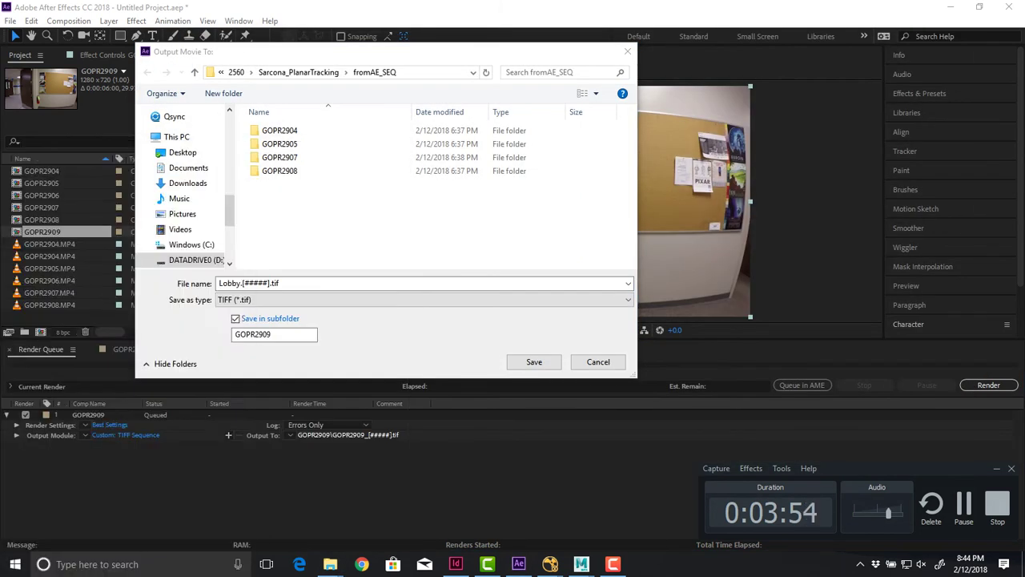
pyautogui.hotkey('alt', 'F4')
pyautogui.hotkey('ctrl', 'c')
pyautogui.hotkey('alt', 'Tab')
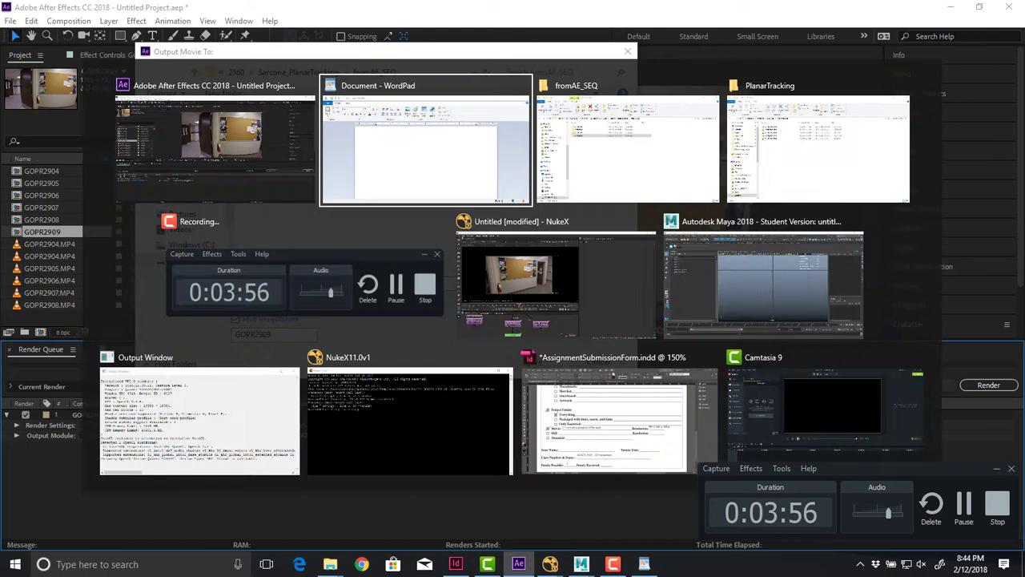
pyautogui.hotkey('ctrl', 'v')
pyautogui.keyDown('ctrl'); pyautogui.scroll(10, 560, 304); pyautogui.keyUp('ctrl')
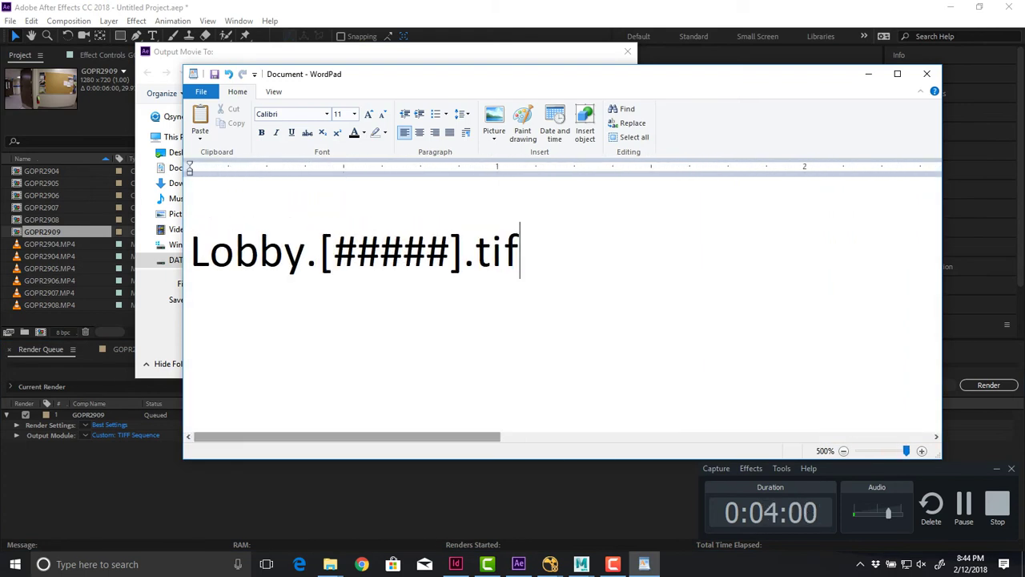
# Examine the file name's parts in WordPad, from base name through bracketed frame-number placeholder to extension, and return to the output destination dialog
pyautogui.moveTo(306, 257); pyautogui.dragTo(191, 258)
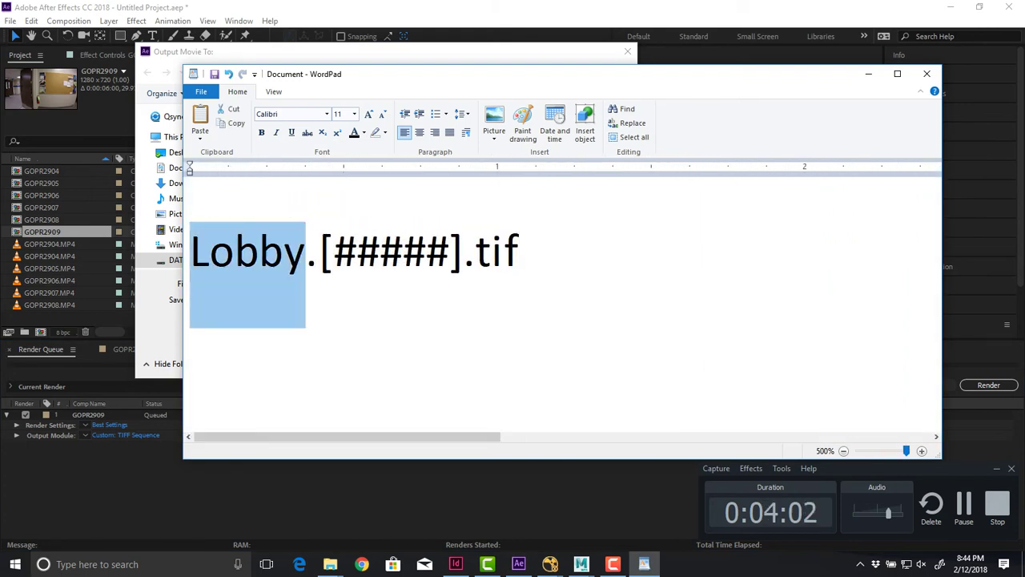
pyautogui.press('Right')
pyautogui.press('Right')
pyautogui.hotkey('shift', 'Right')
pyautogui.hotkey('shift', 'Right')
pyautogui.hotkey('shift', 'Right')
pyautogui.hotkey('shift', 'Right')
pyautogui.hotkey('shift', 'Right')
pyautogui.hotkey('shift', 'Right')
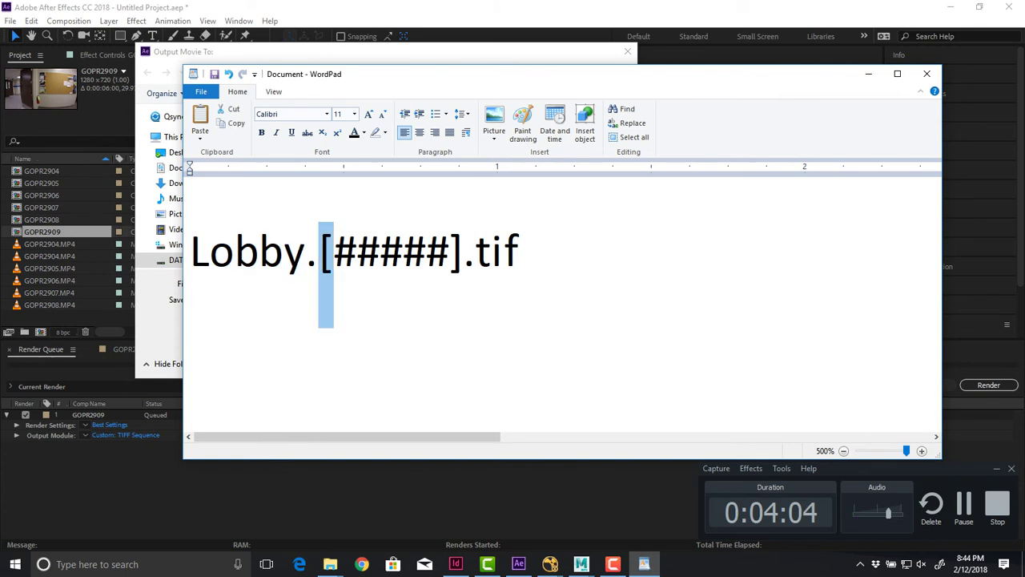
pyautogui.hotkey('shift', 'Right')
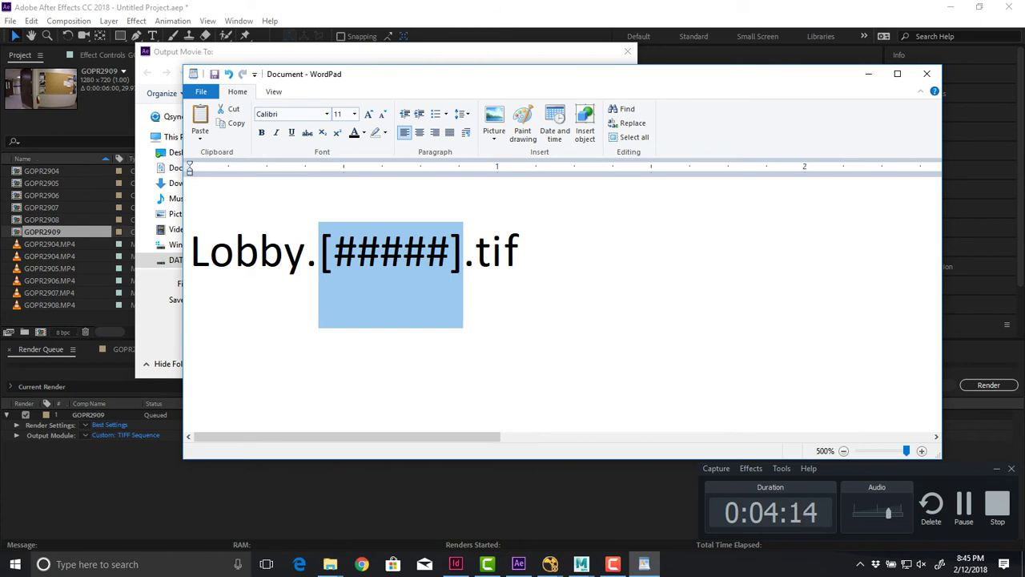
pyautogui.moveTo(522, 255)
pyautogui.mouseDown()
pyautogui.moveTo(192, 255)
pyautogui.moveTo(530, 255)
pyautogui.mouseUp()
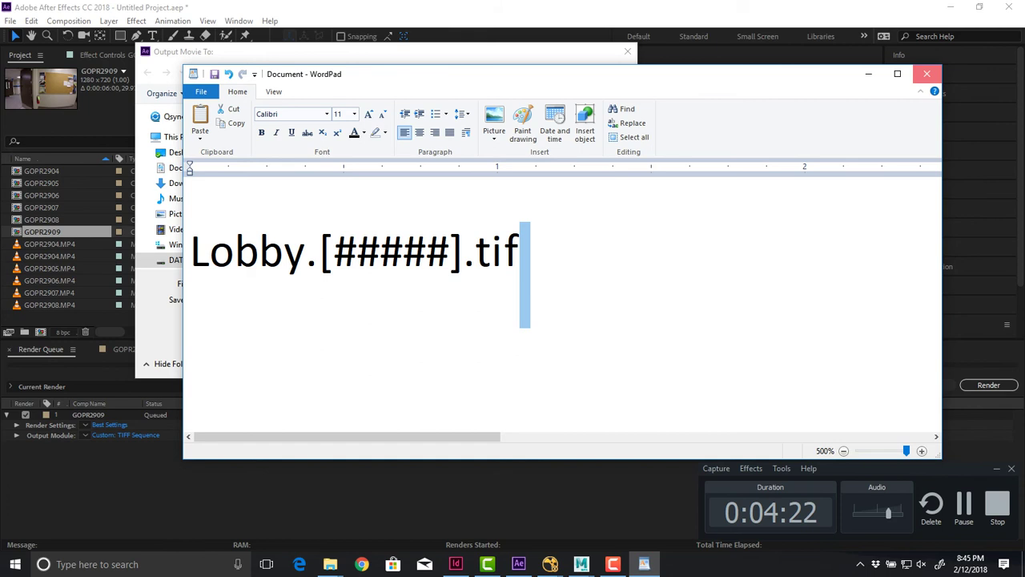
pyautogui.click(868, 74)
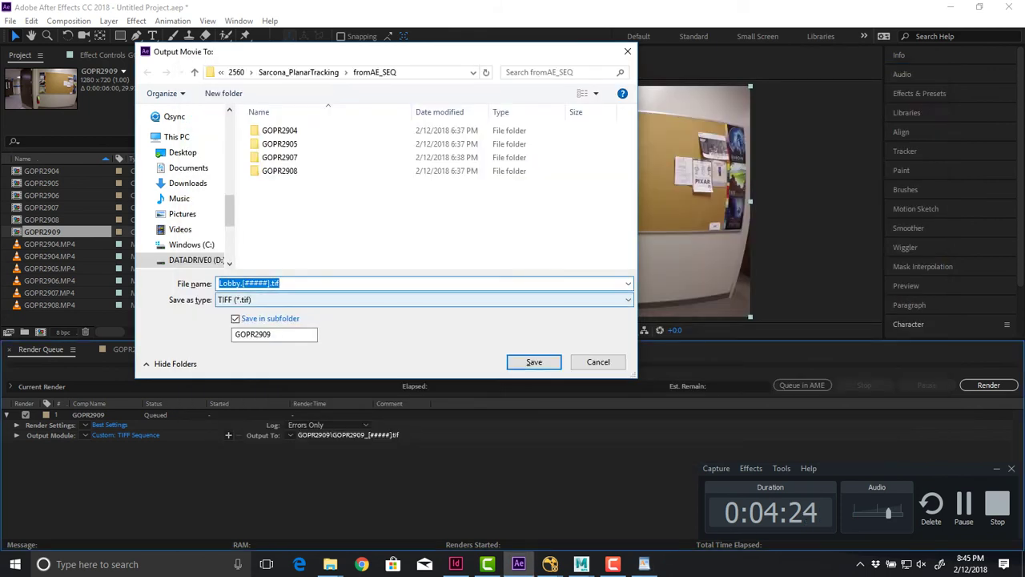
# Examine the existing frames in the GOPR2904, GOPR2905 and GOPR2908 folders from the output destination dialog
pyautogui.press('Tab')
pyautogui.press('Tab')
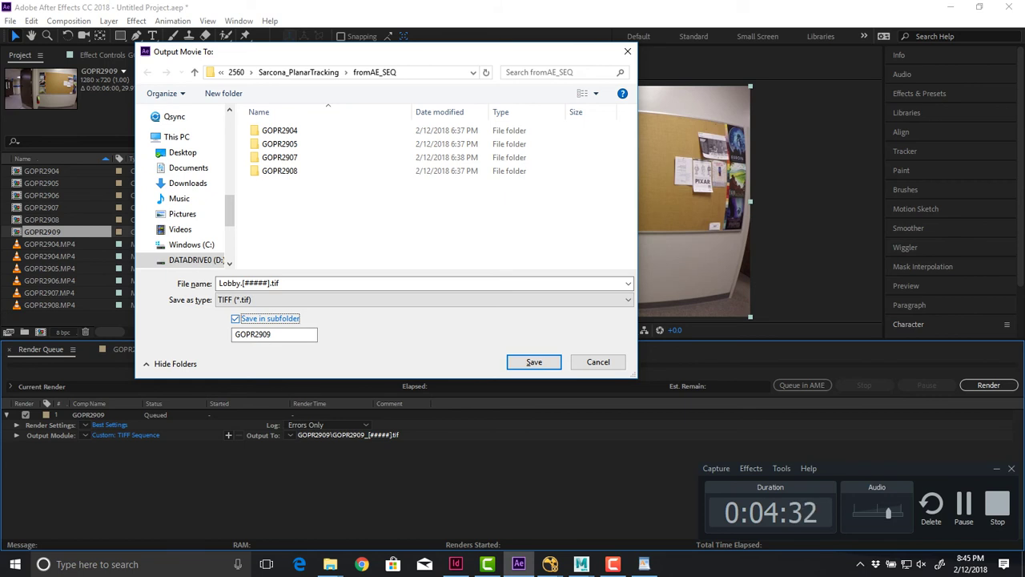
pyautogui.doubleClick(280, 130)
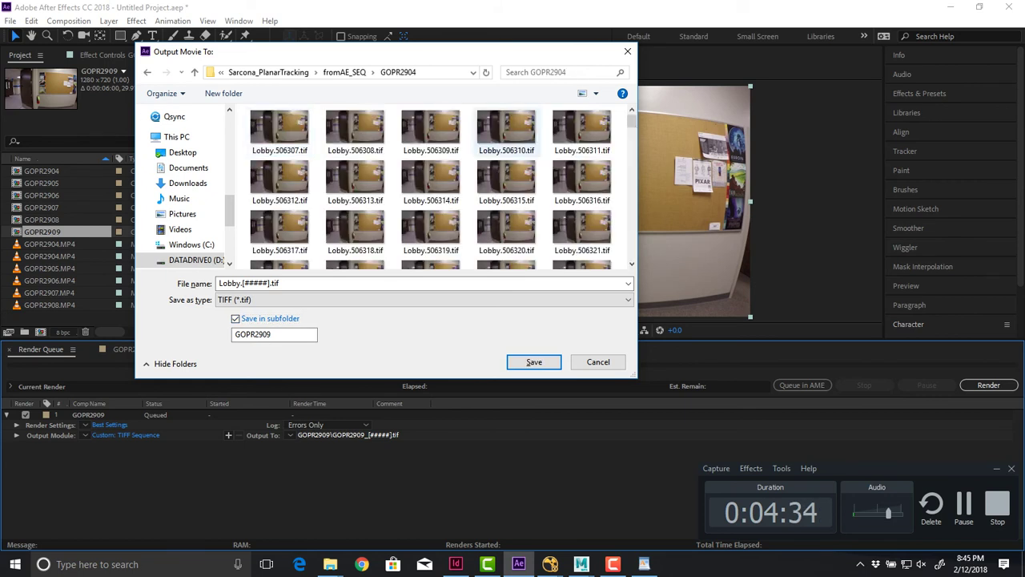
pyautogui.moveTo(632, 121)
pyautogui.mouseDown()
pyautogui.moveTo(631, 252)
pyautogui.moveTo(631, 121)
pyautogui.mouseUp()
pyautogui.hotkey('alt', 'Left')
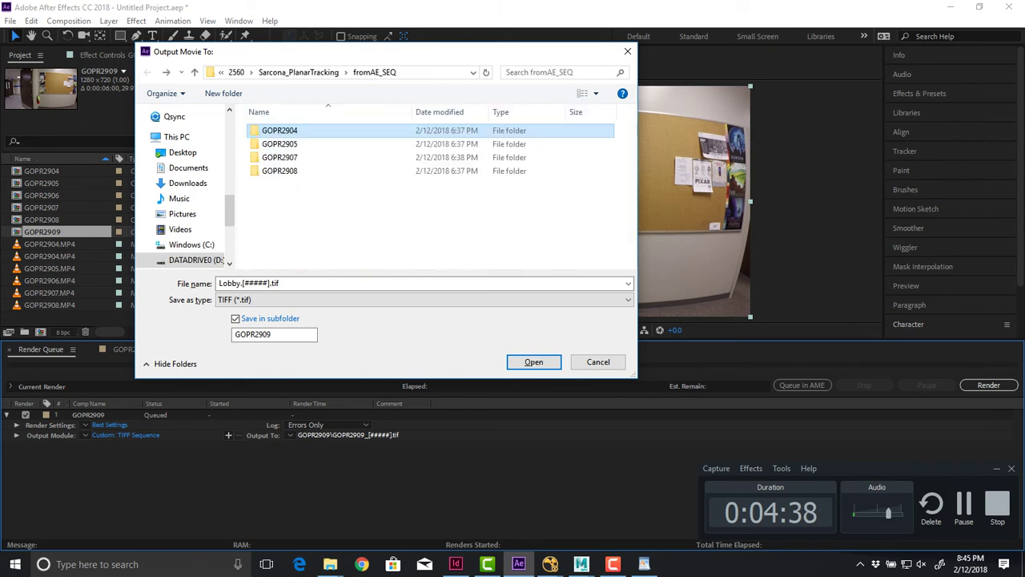
pyautogui.doubleClick(279, 144)
pyautogui.hotkey('alt', 'Left')
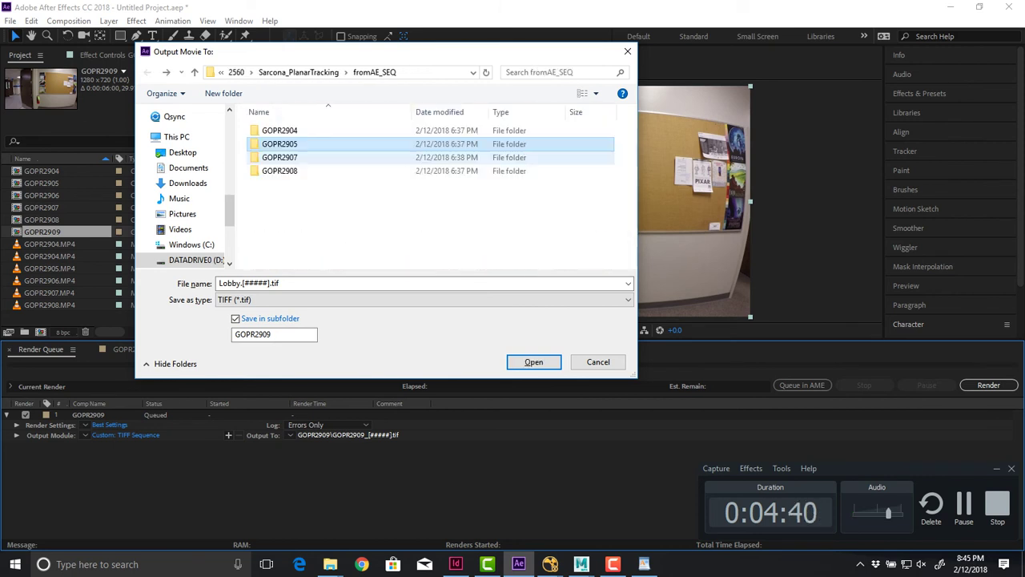
pyautogui.click(279, 171)
pyautogui.press('Return')
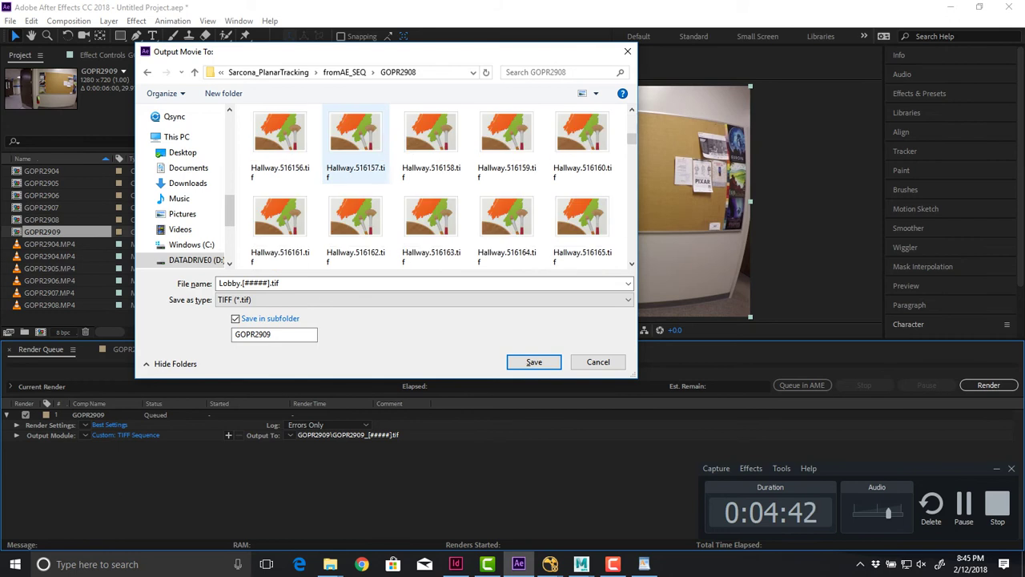
pyautogui.press('BackSpace')
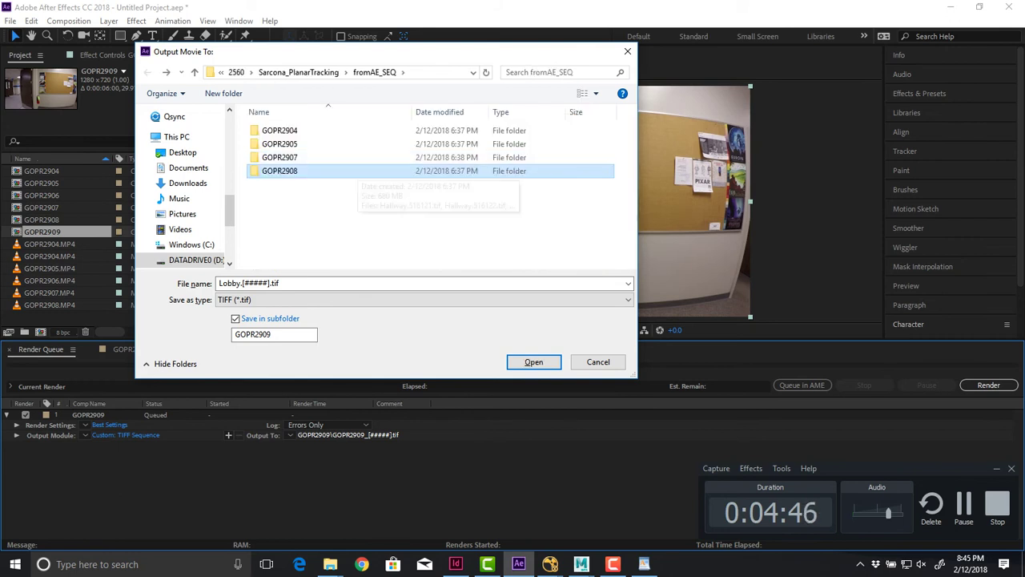
pyautogui.click(360, 213)
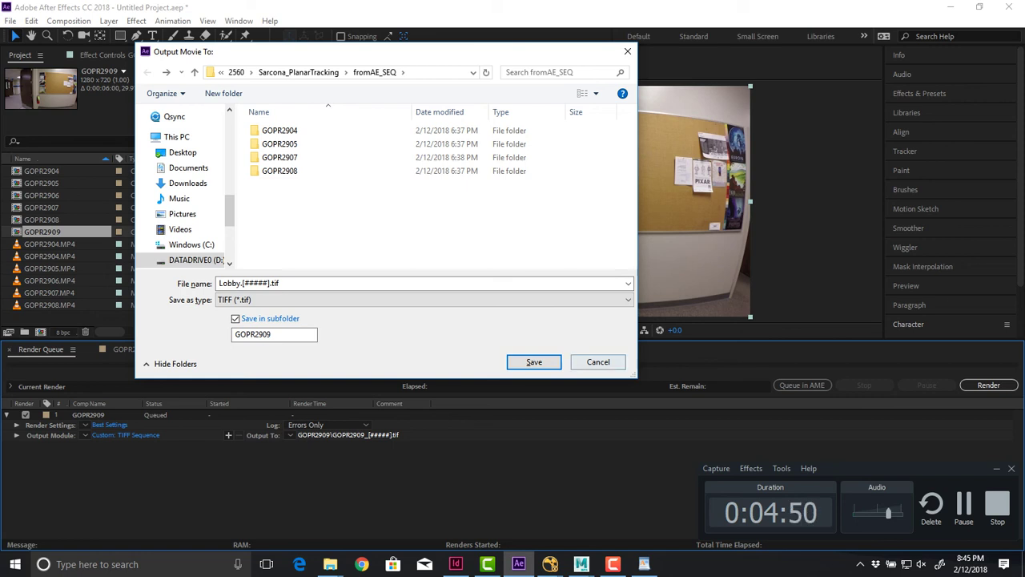
# Set the output subfolder name to GOPR29092 and save the destination inside the fromAE_SEQ folder
pyautogui.click(597, 361)
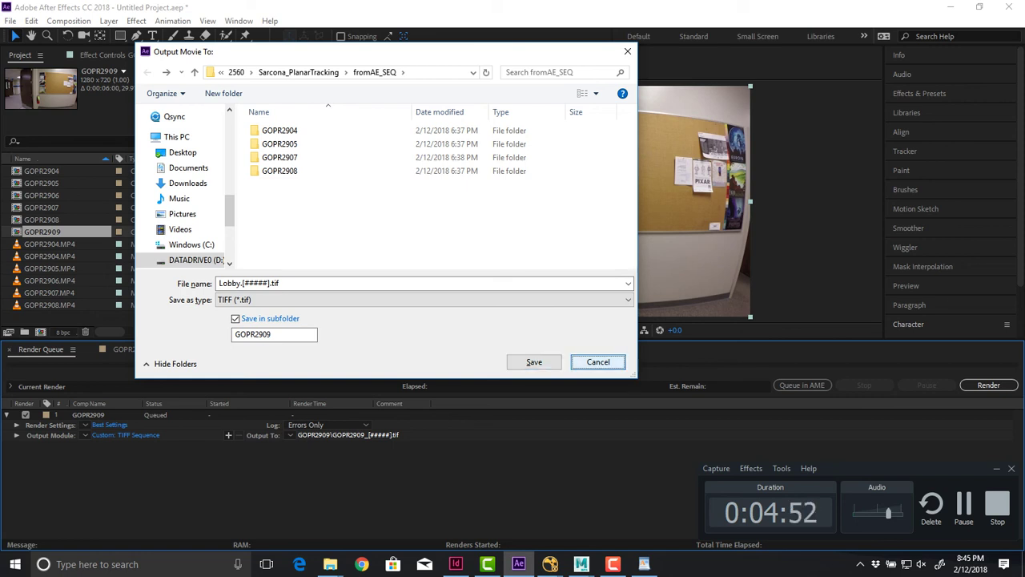
pyautogui.click(272, 334)
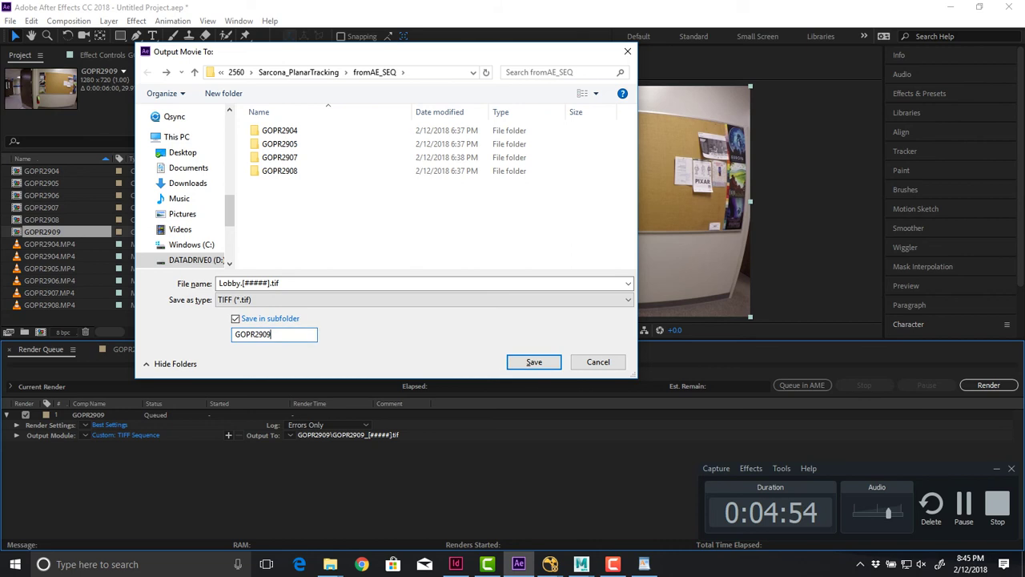
pyautogui.write('2')
pyautogui.press('Return')
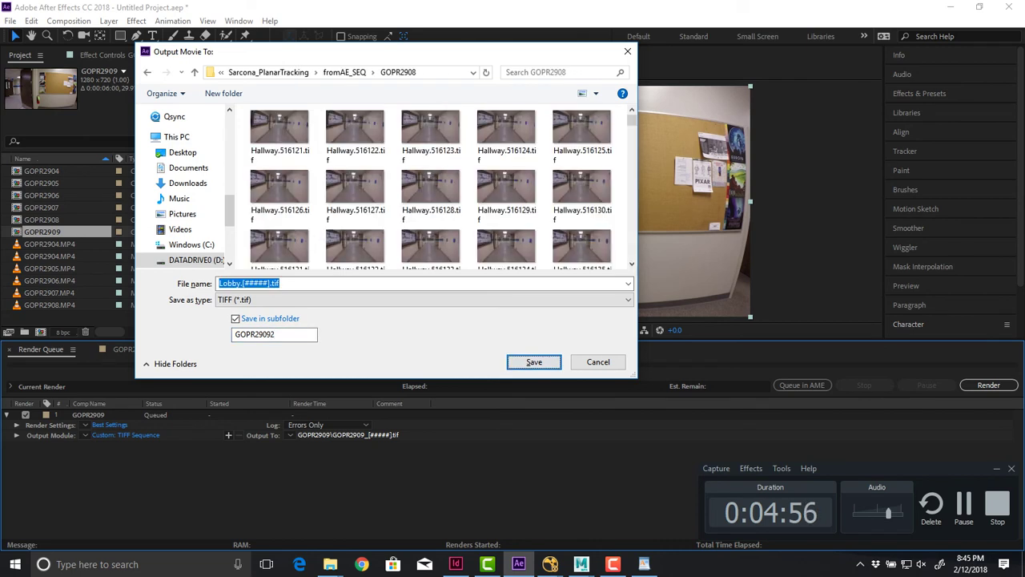
pyautogui.click(350, 72)
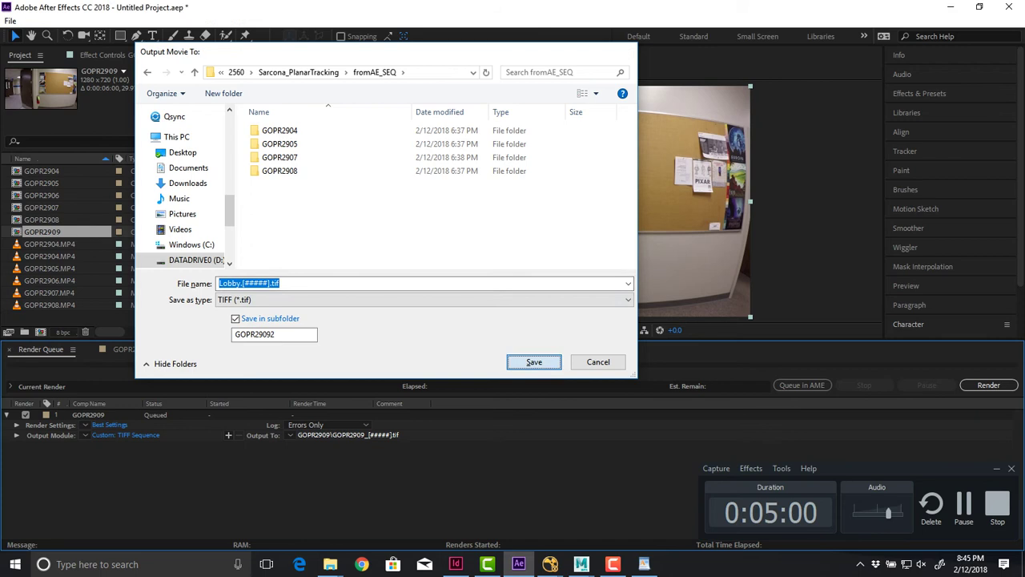
pyautogui.press('Return')
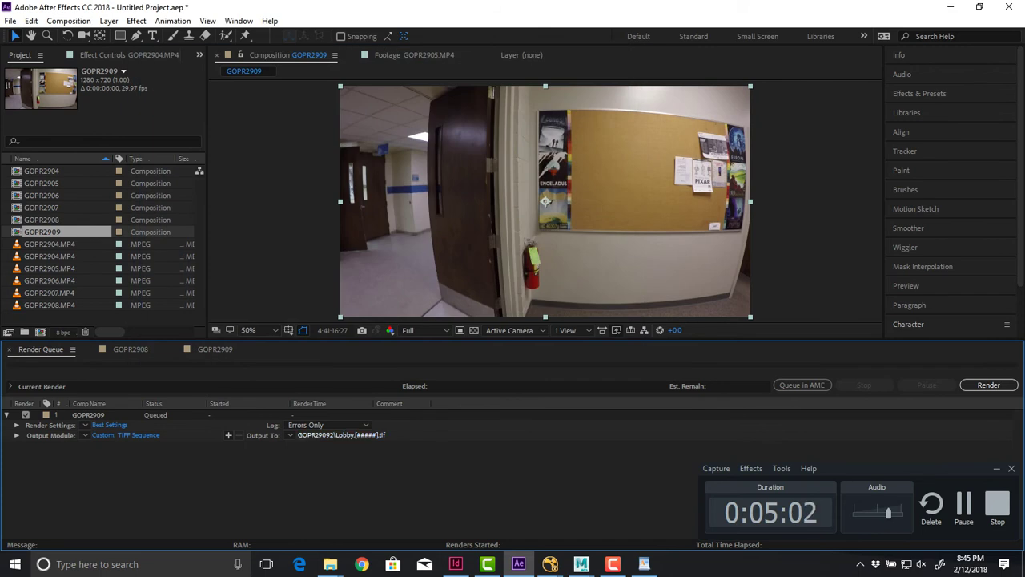
# Start rendering the queued GOPR2909 composition as a TIFF sequence and stop the render partway
pyautogui.click(989, 385)
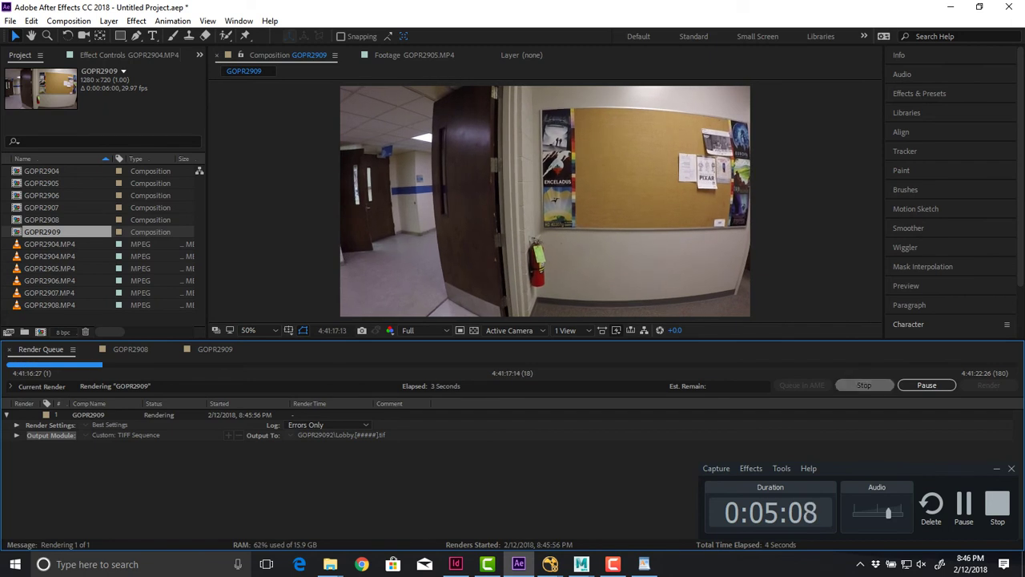
pyautogui.click(864, 385)
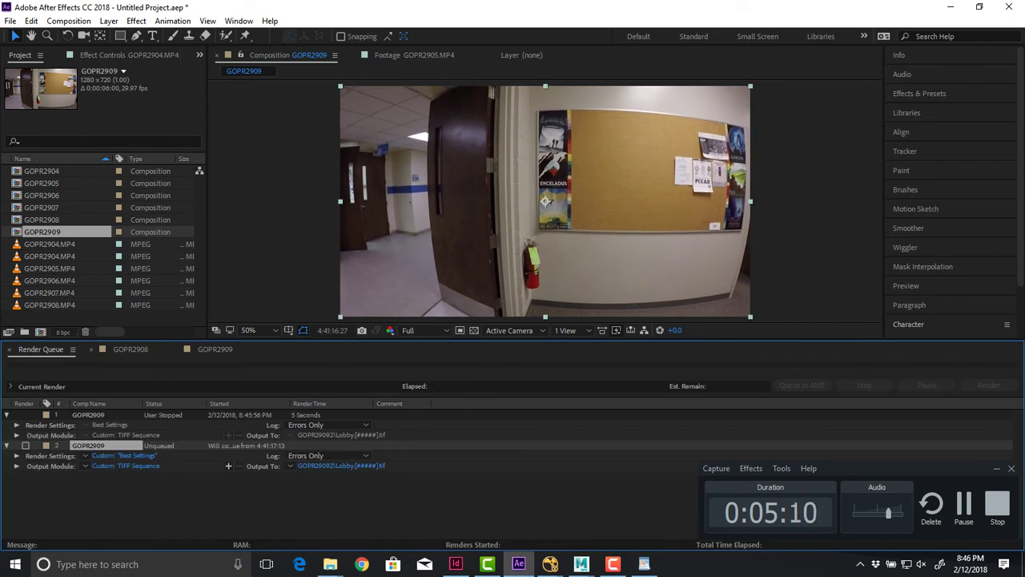
# Open the GOPR2909 composition's timeline and scrub from its start to its end to review the footage
pyautogui.click(215, 349)
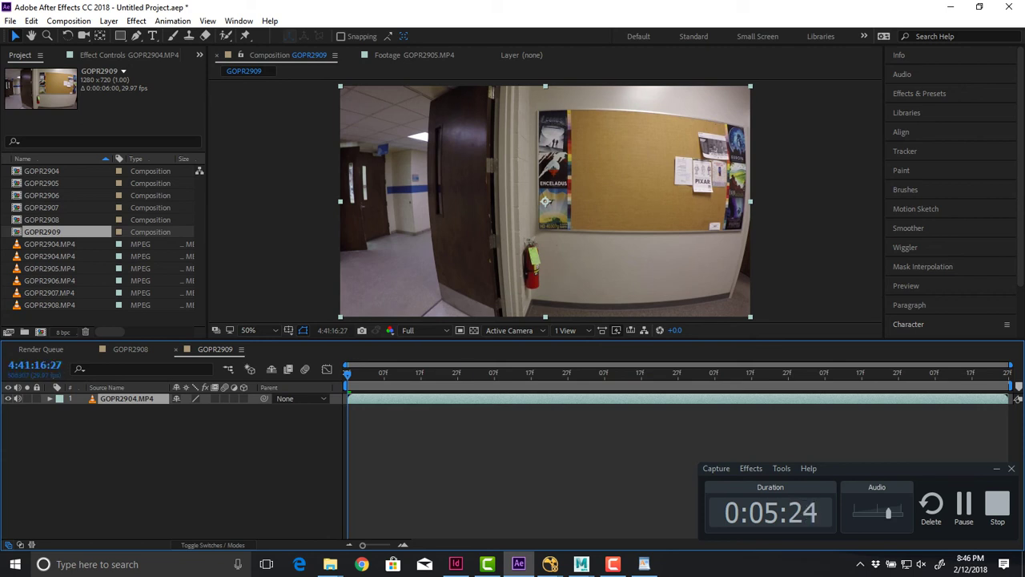
pyautogui.moveTo(348, 374); pyautogui.dragTo(1006, 374)
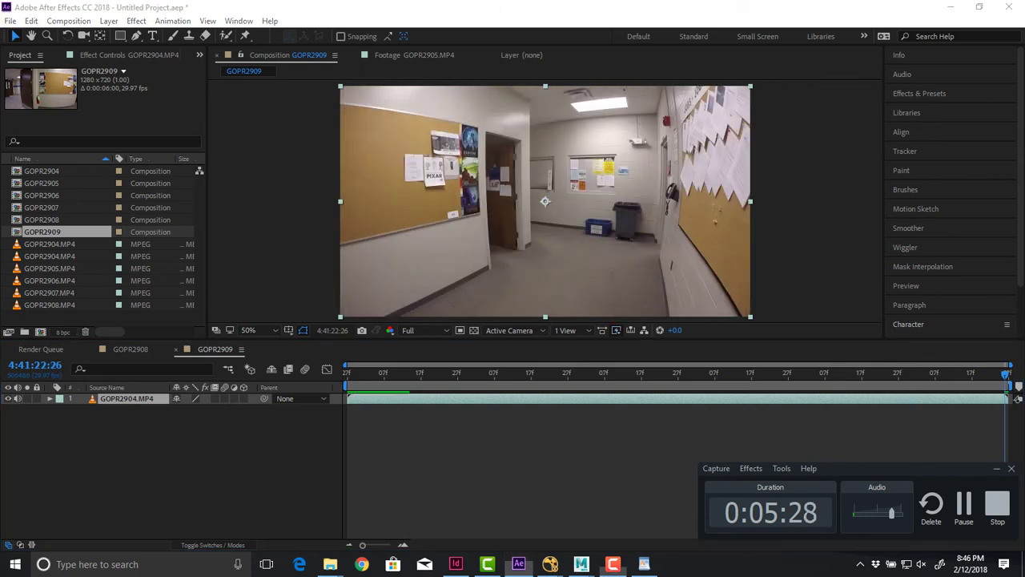
pyautogui.moveTo(892, 512); pyautogui.dragTo(900, 513)
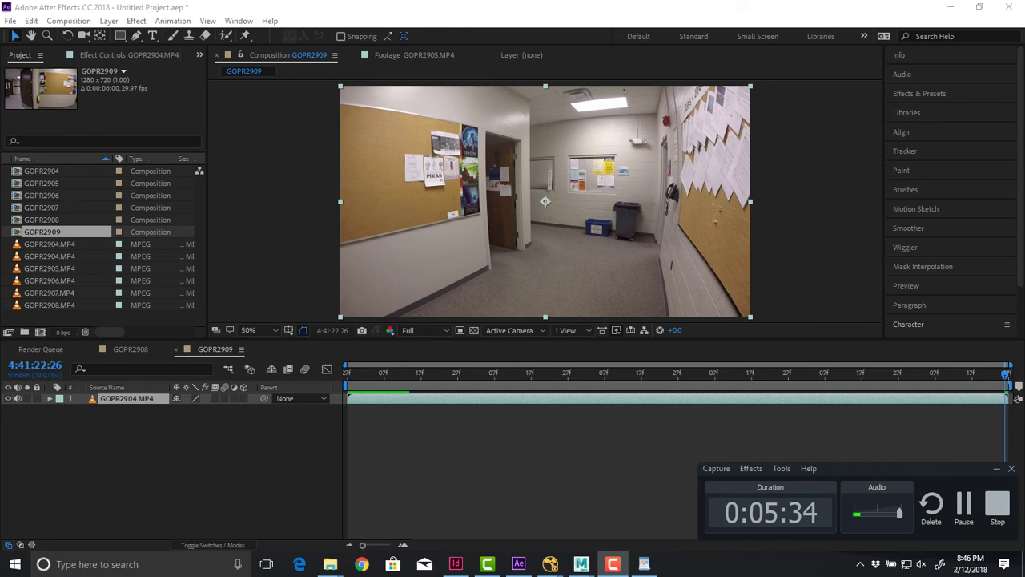
# Switch to NukeX and show the Read2 alignment sequence in the viewer
pyautogui.hotkey('alt', 'Tab')
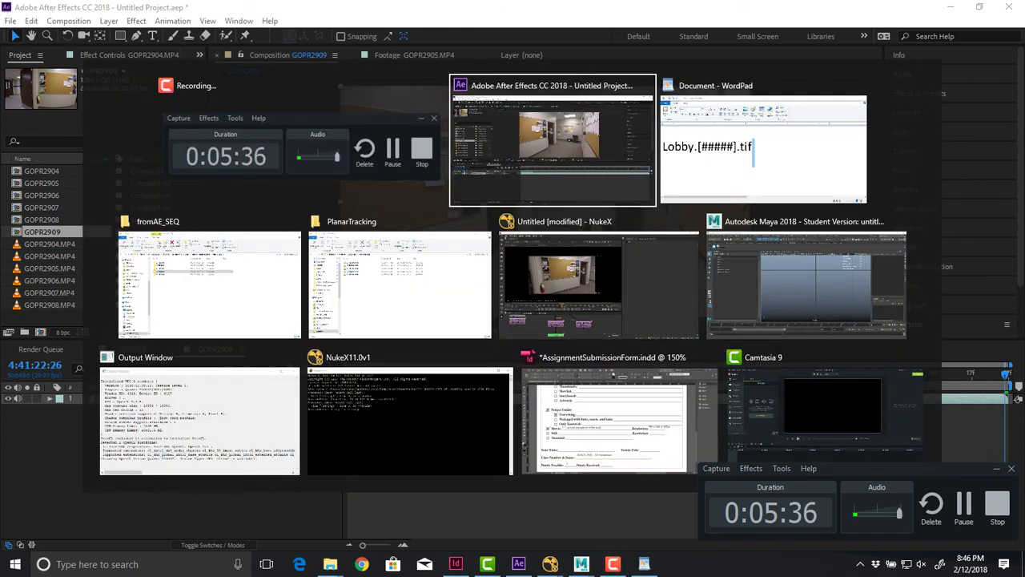
pyautogui.hotkey('alt', 'Tab')
pyautogui.hotkey('alt', 'Tab')
pyautogui.hotkey('alt', 'Tab')
pyautogui.hotkey('alt', 'Tab')
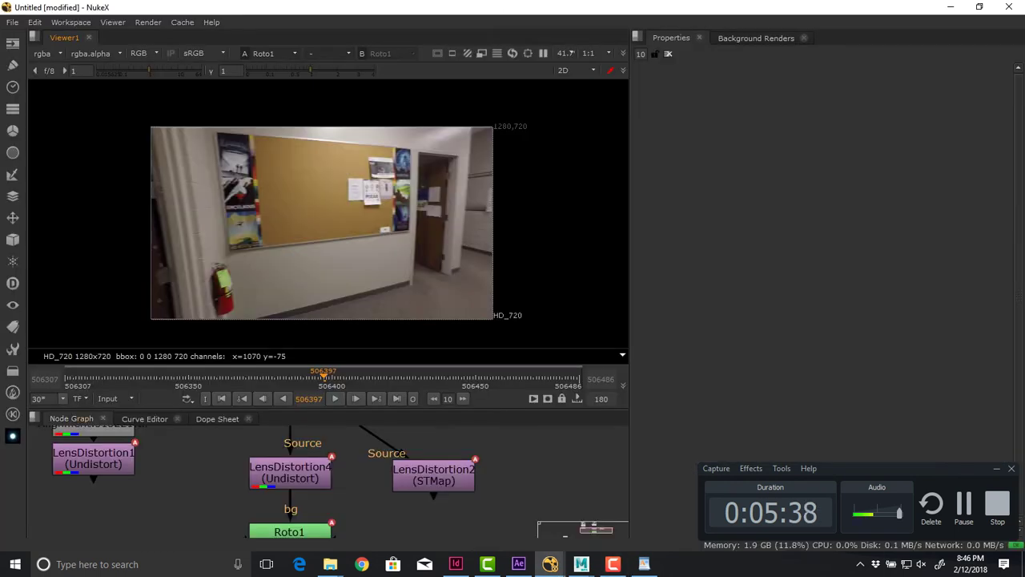
pyautogui.moveTo(153, 433); pyautogui.dragTo(310, 536)
pyautogui.click(252, 516)
pyautogui.press('1')
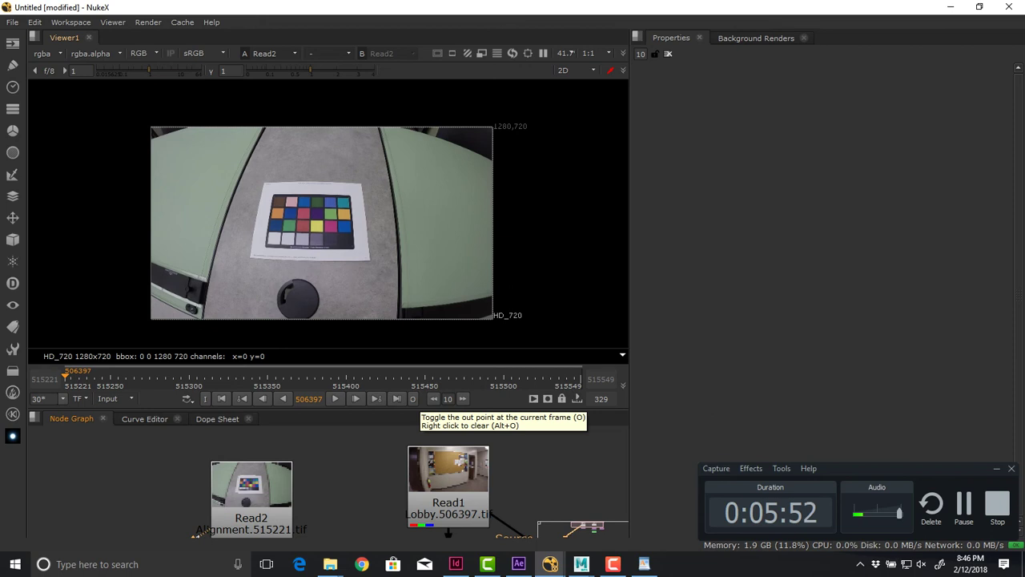
# Switch to After Effects, set the GOPR2909 composition's start timecode to 0 and scrub its timeline to 0:00:01:05
pyautogui.hotkey('alt', 'Tab')
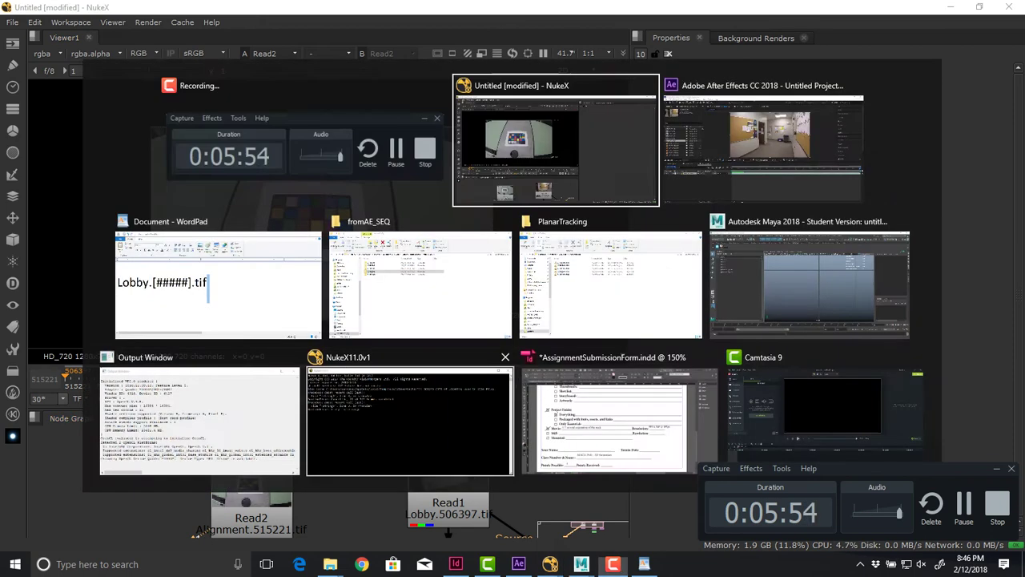
pyautogui.hotkey('alt', 'Tab')
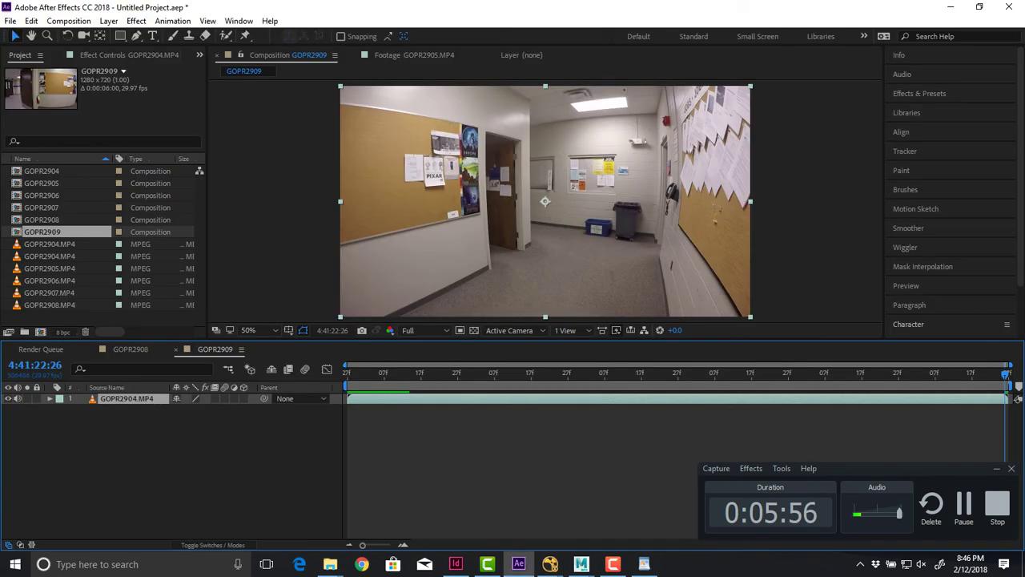
pyautogui.click(68, 20)
pyautogui.click(61, 55)
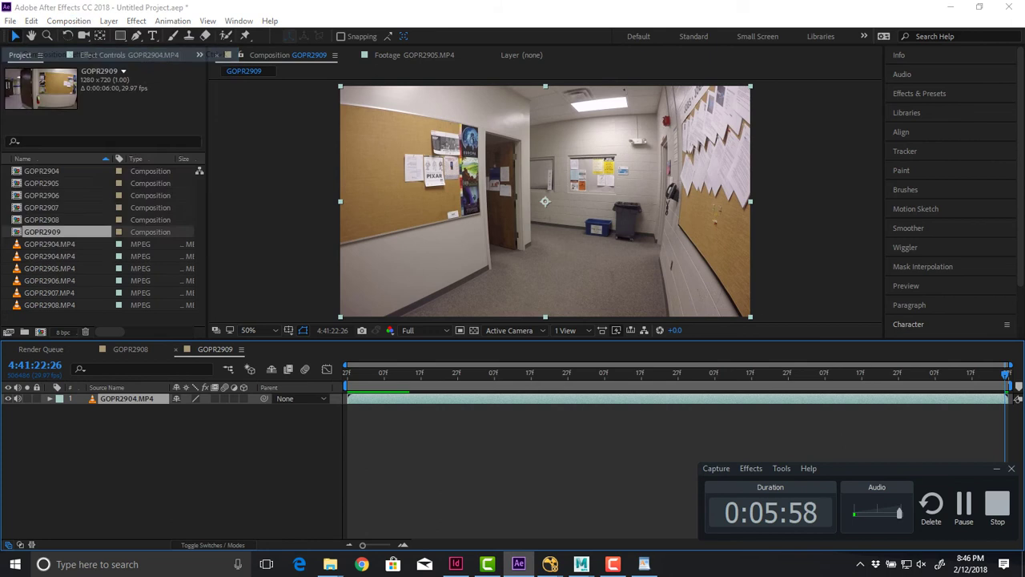
pyautogui.click(110, 210)
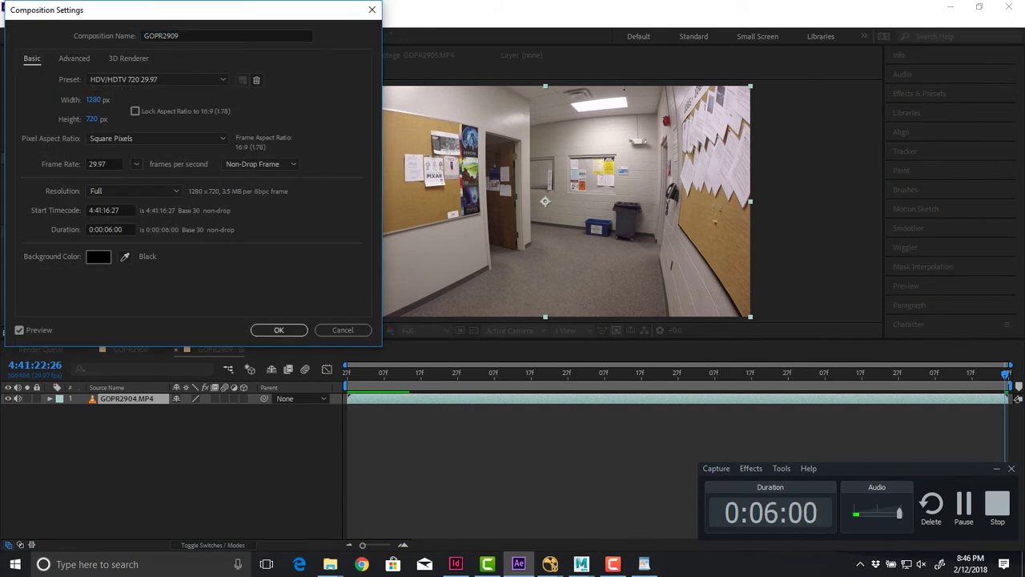
pyautogui.write('0')
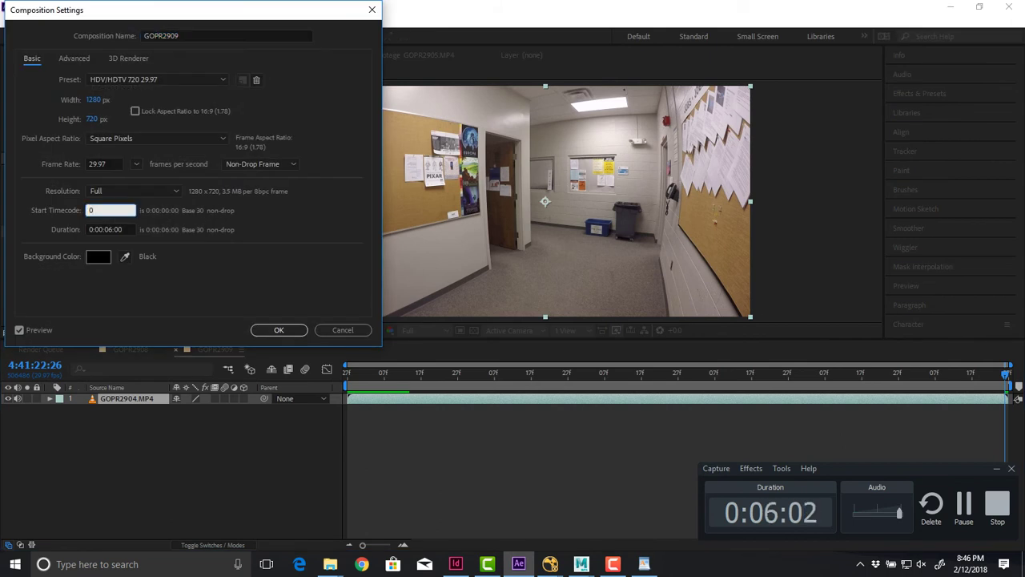
pyautogui.press('Return')
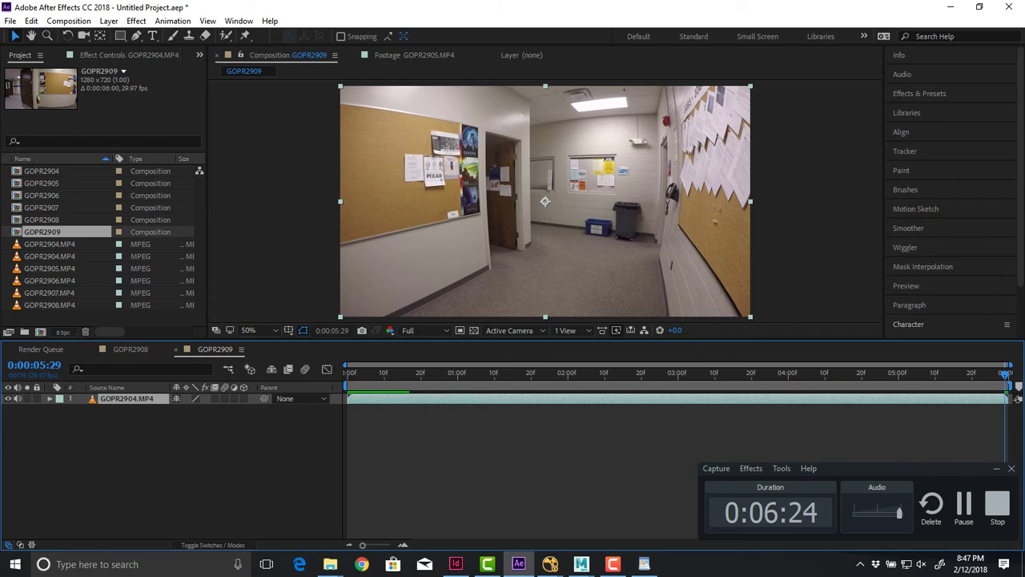
pyautogui.moveTo(369, 373); pyautogui.dragTo(476, 373)
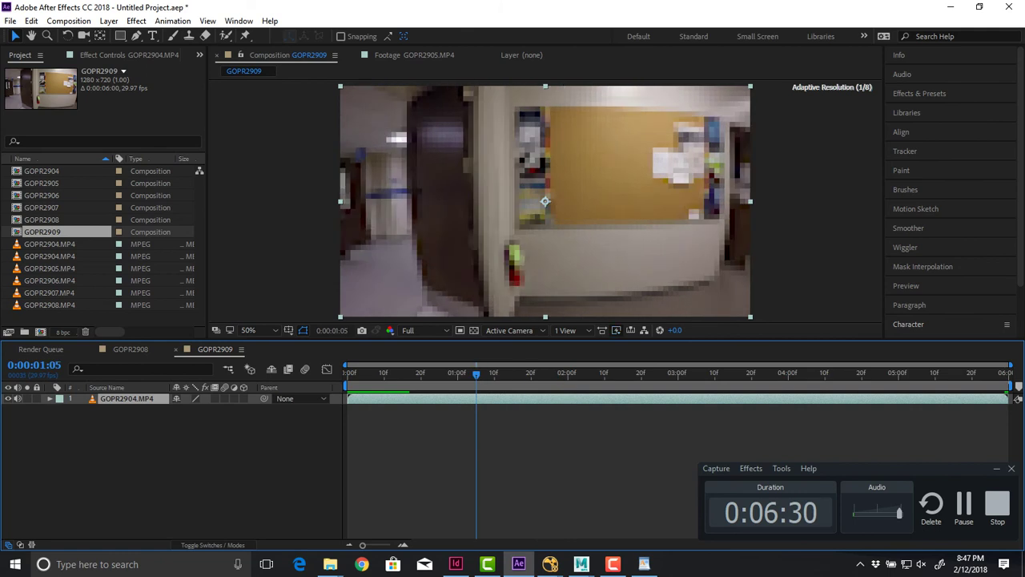
# Switch to the fromAE_SEQ folder in File Explorer and delete the GOPR29092 folder
pyautogui.press('super+Tab')
pyautogui.hotkey('alt', 'Tab')
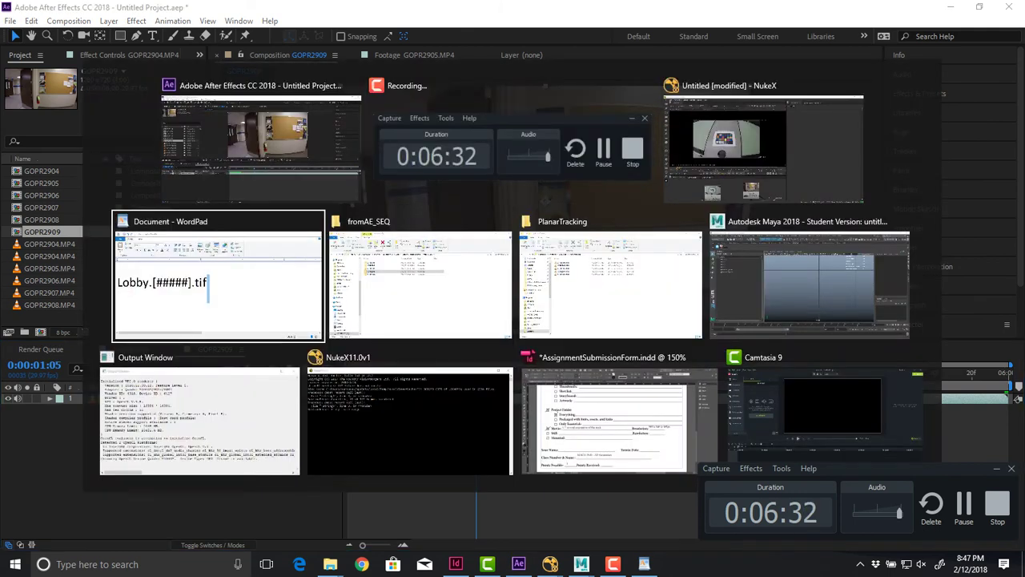
pyautogui.hotkey('alt', 'Tab')
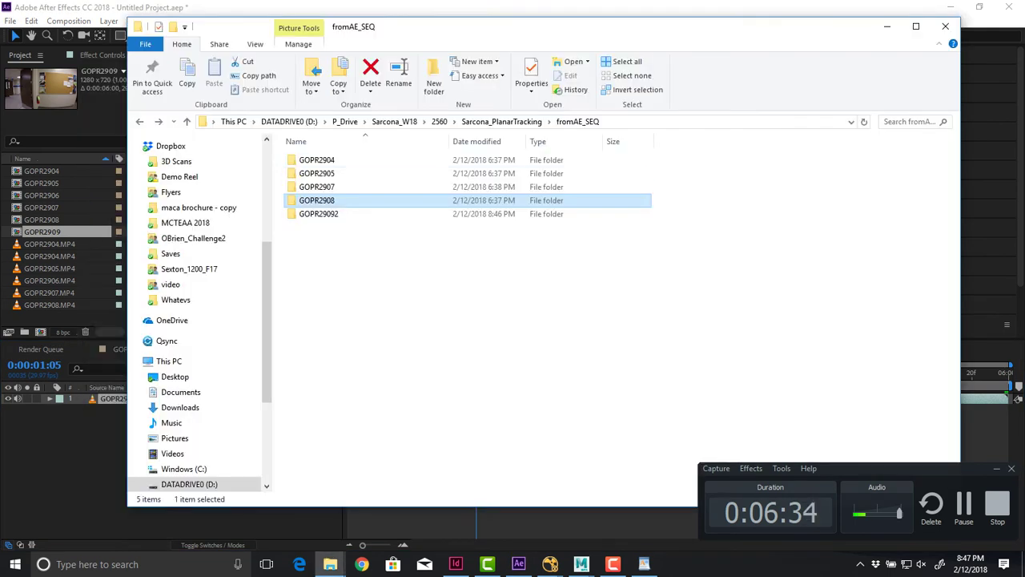
pyautogui.click(318, 214)
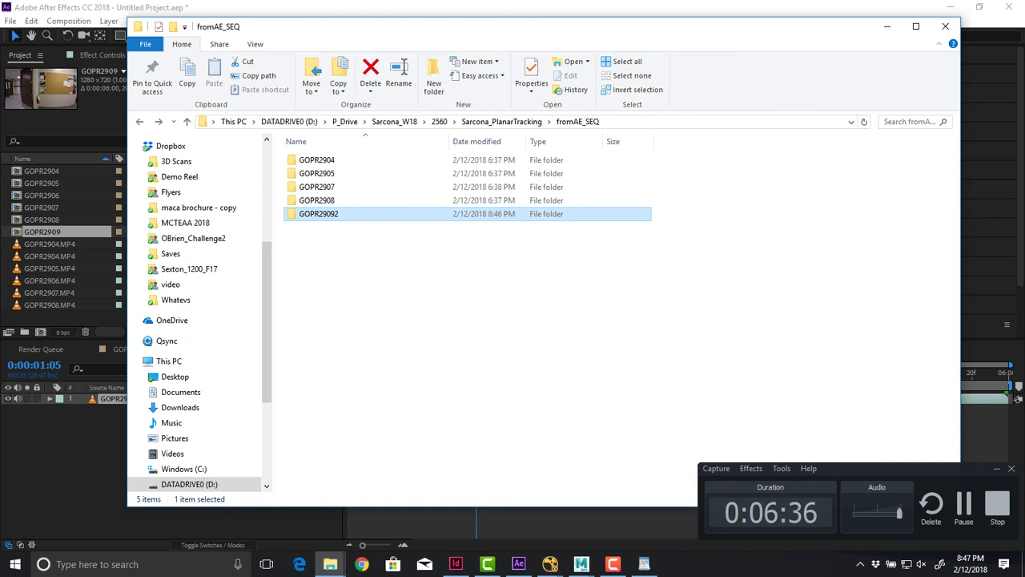
pyautogui.press('Delete')
# Look through the rendered frames in the GOPR2904, GOPR2905 and GOPR2907 sequence folders
pyautogui.press('Home')
pyautogui.press('Return')
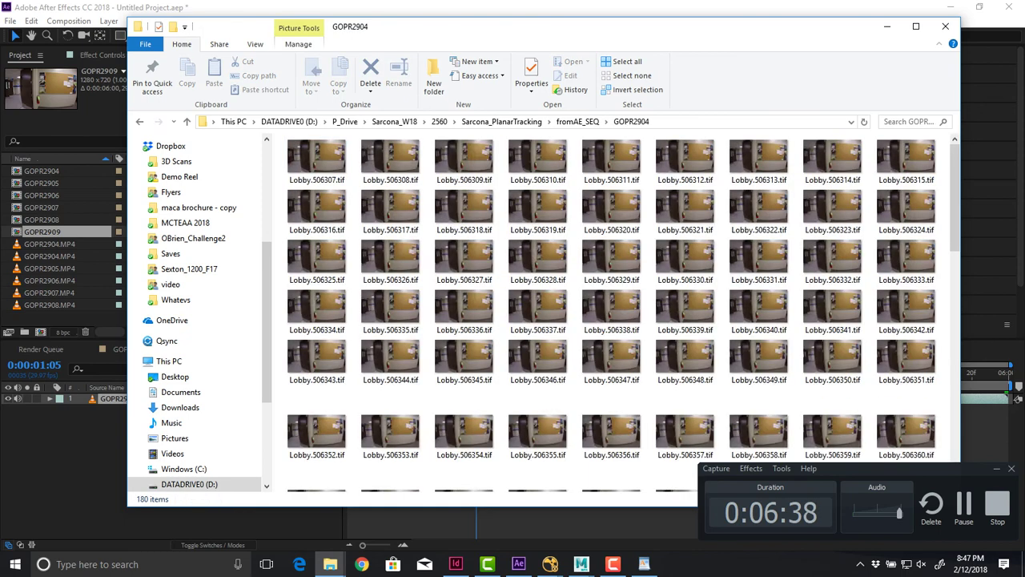
pyautogui.press('BackSpace')
pyautogui.press('Down')
pyautogui.press('Return')
pyautogui.press('BackSpace')
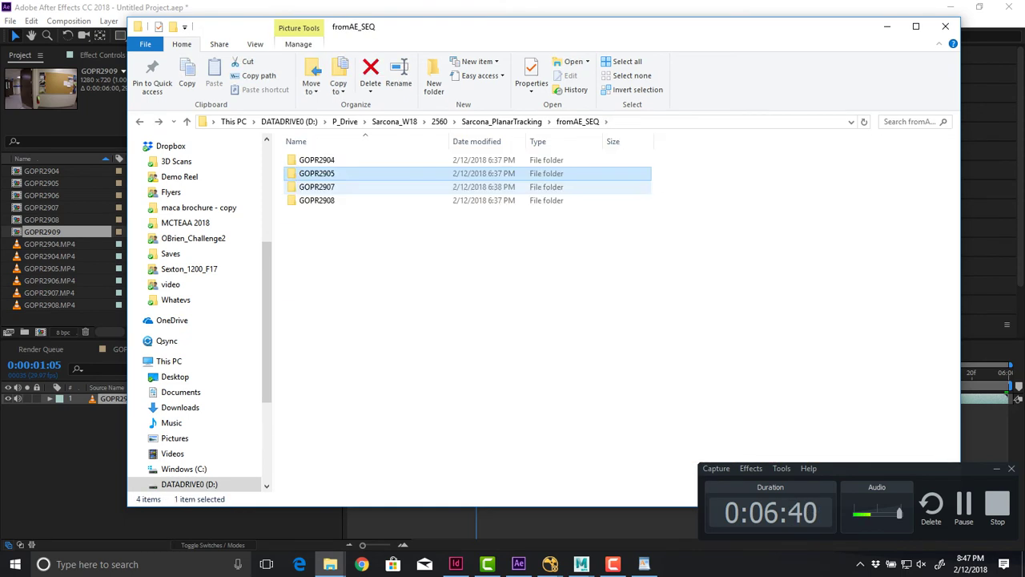
pyautogui.doubleClick(387, 186)
pyautogui.press('BackSpace')
pyautogui.click(387, 232)
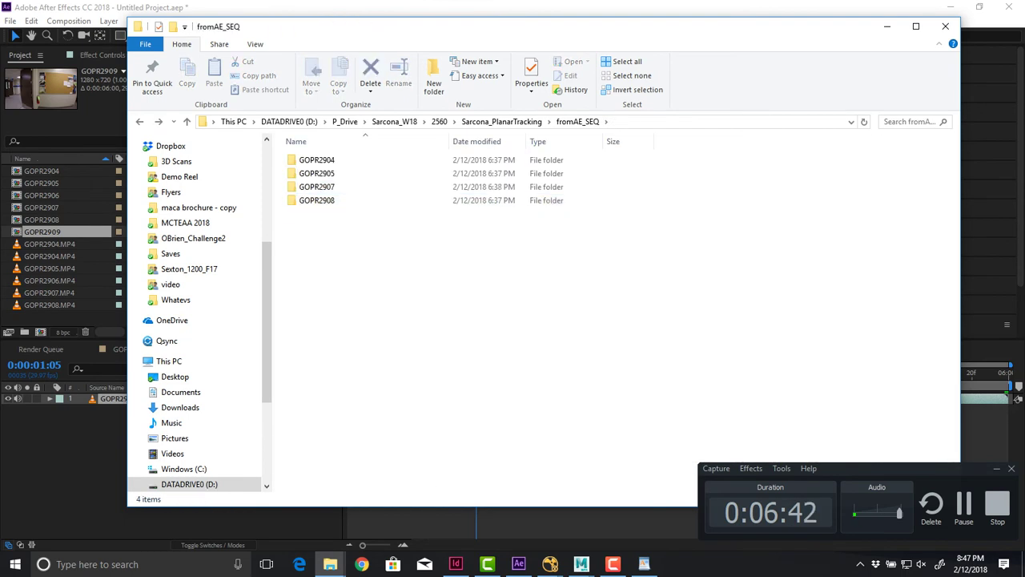
pyautogui.press('BackSpace')
# Switch to NukeX, open the project settings and check the project directory path, including its PlanarTracking project folder
pyautogui.hotkey('alt', 'Tab')
pyautogui.hotkey('alt', 'Tab')
pyautogui.hotkey('alt', 'Tab')
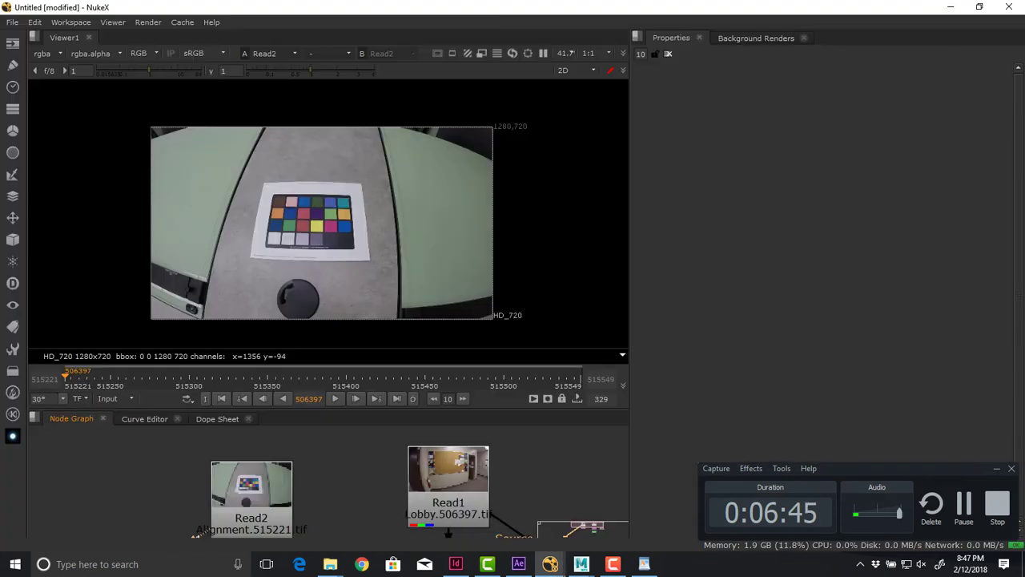
pyautogui.moveTo(513, 478); pyautogui.dragTo(197, 482)
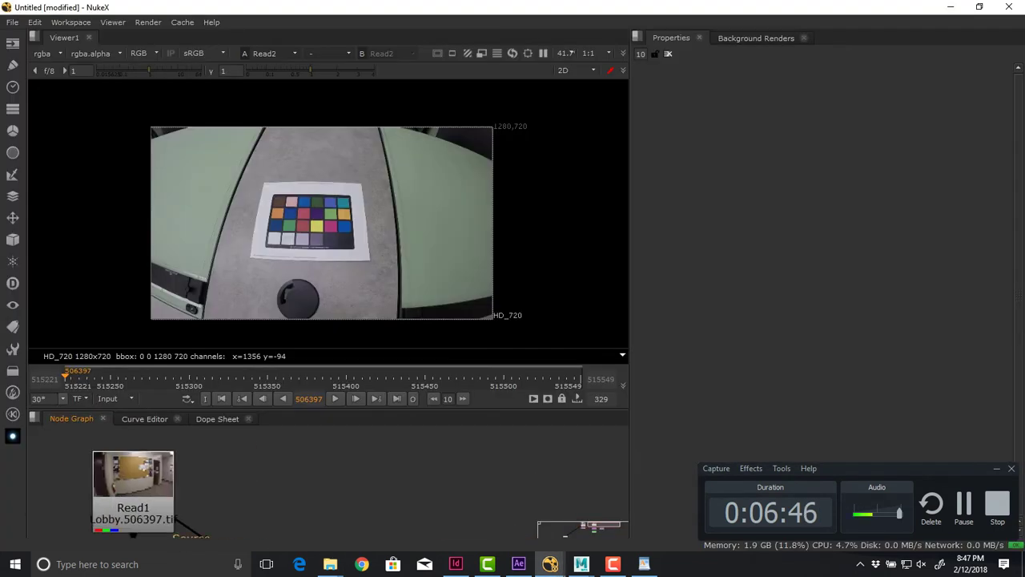
pyautogui.press('s')
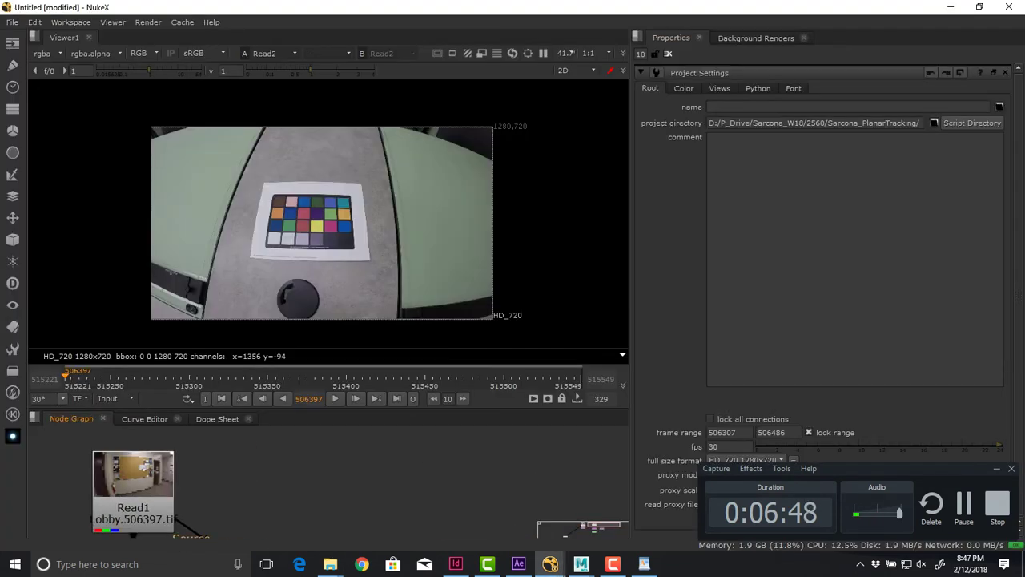
pyautogui.tripleClick(817, 122)
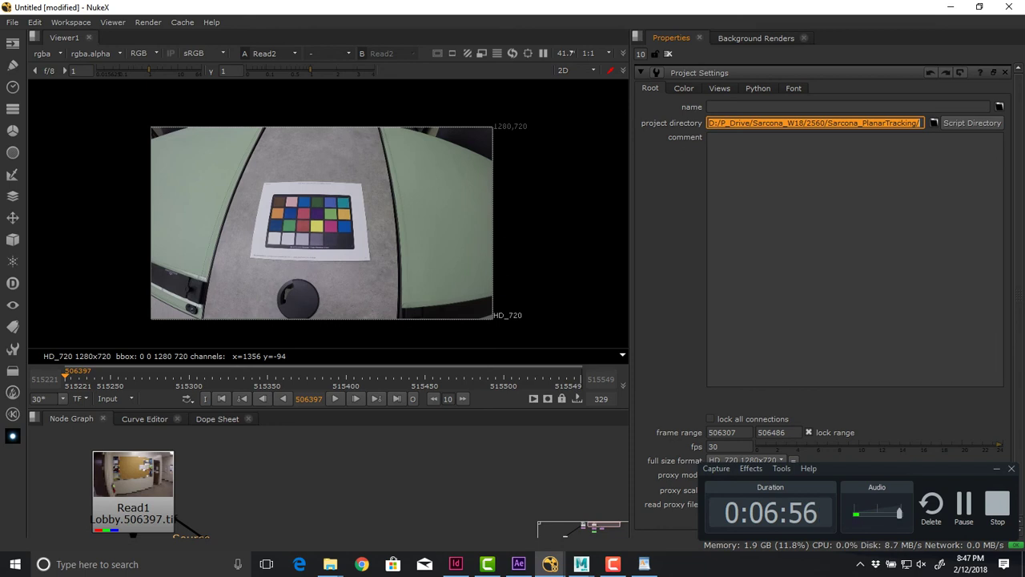
pyautogui.moveTo(827, 123); pyautogui.dragTo(921, 123)
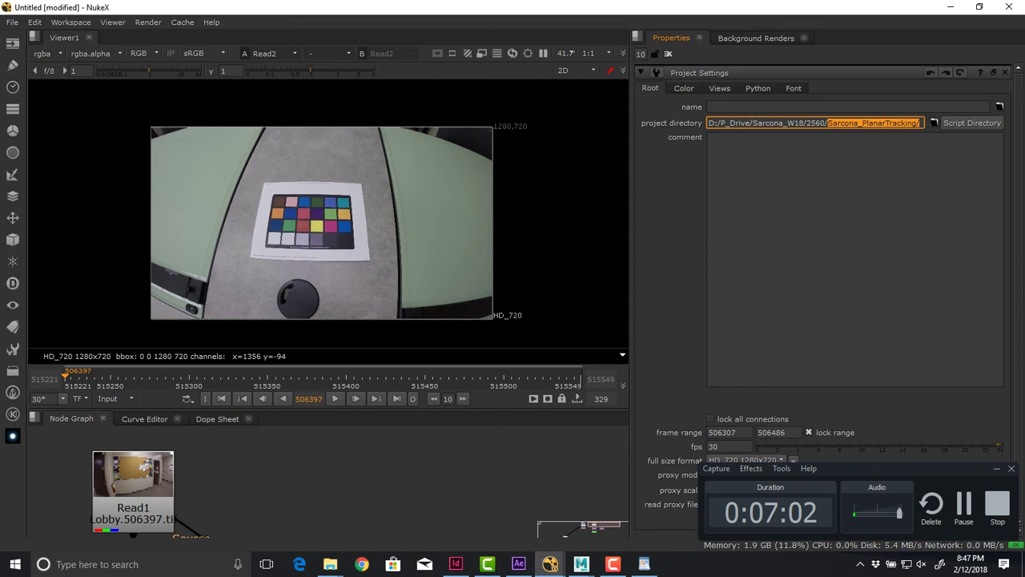
# Review the available full size formats in the project settings, keeping HD_720 1280x720
pyautogui.moveTo(905, 469); pyautogui.dragTo(910, 507)
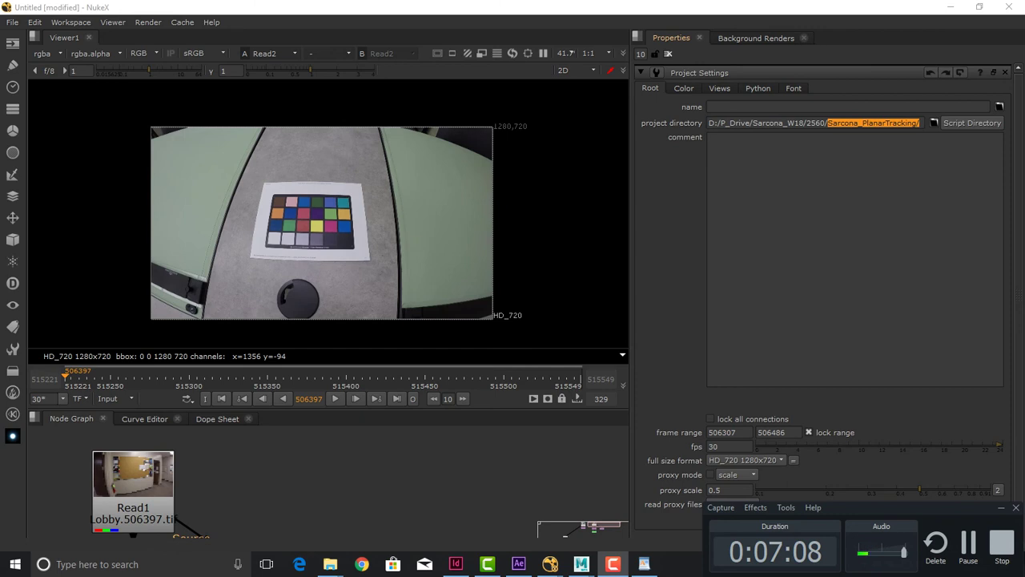
pyautogui.click(746, 460)
pyautogui.press('Up')
pyautogui.press('Up')
pyautogui.press('Up')
pyautogui.press('Up')
pyautogui.press('Up')
pyautogui.press('Up')
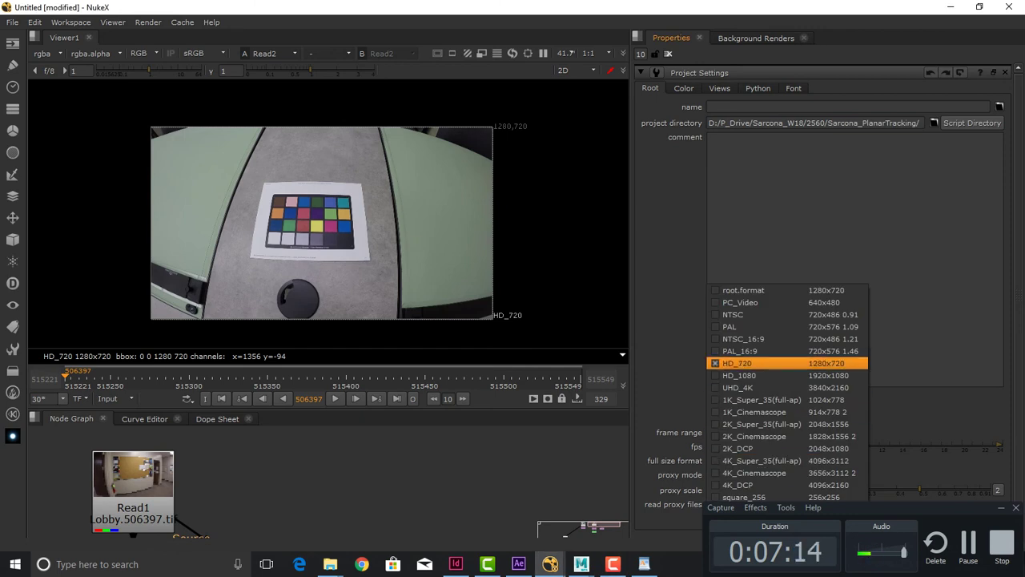
pyautogui.press('Escape')
# Check the project's frame rate of 30 fps and its full size format in the project settings
pyautogui.click(719, 446)
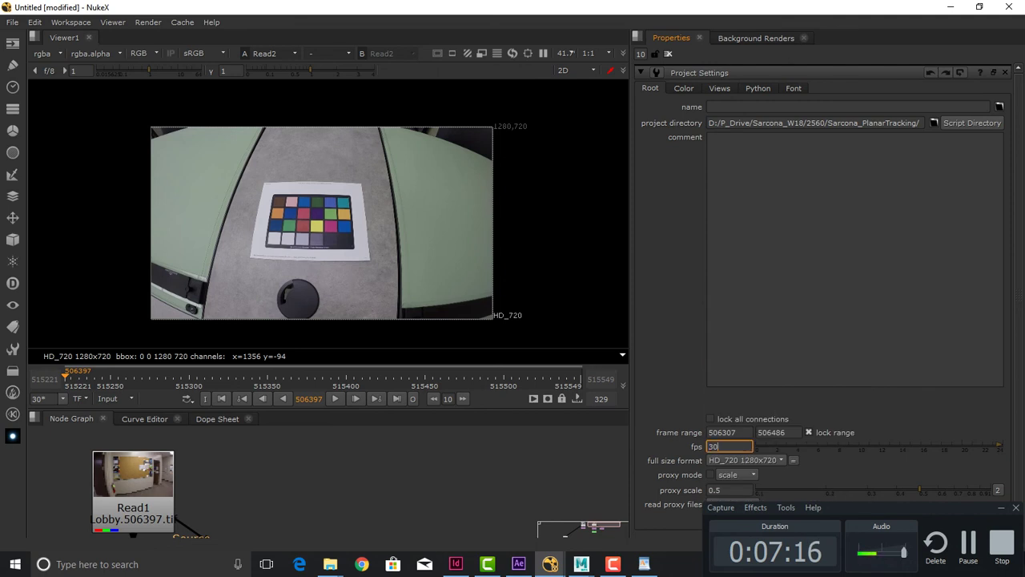
pyautogui.press('Return')
pyautogui.moveTo(905, 507); pyautogui.dragTo(893, 534)
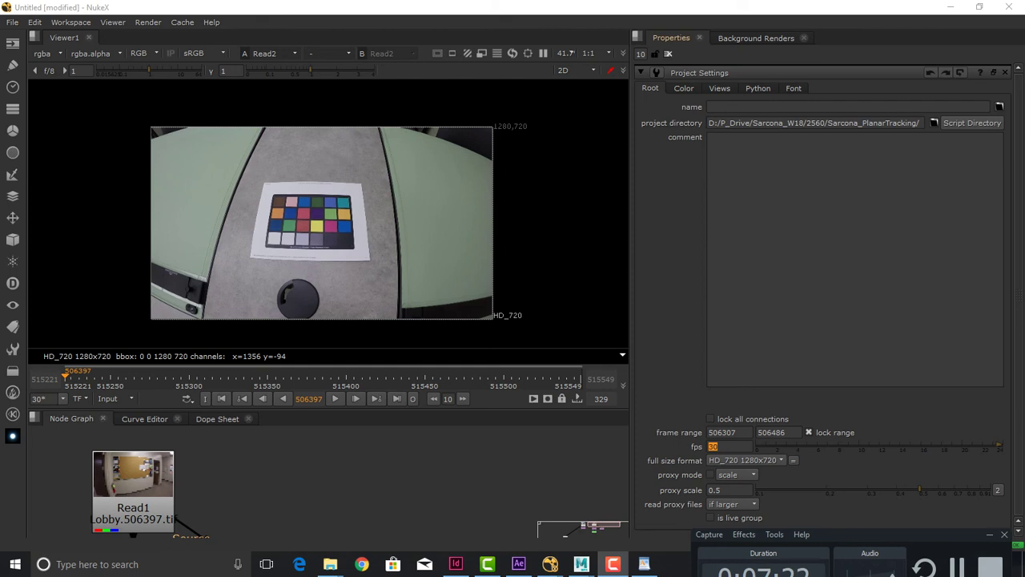
pyautogui.hotkey('alt', 'Tab')
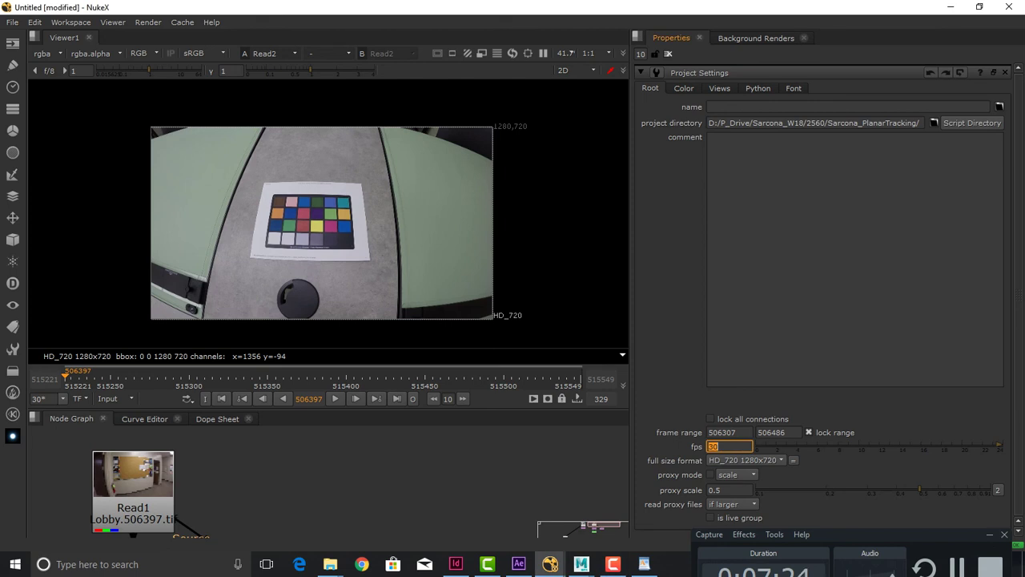
pyautogui.click(747, 461)
pyautogui.press('Escape')
# Show the Read2 and Read1 nodes in the node graph and examine the lower corners of the alignment colour chart
pyautogui.moveTo(240, 488)
pyautogui.mouseDown()
pyautogui.moveTo(519, 458)
pyautogui.moveTo(206, 466)
pyautogui.mouseUp()
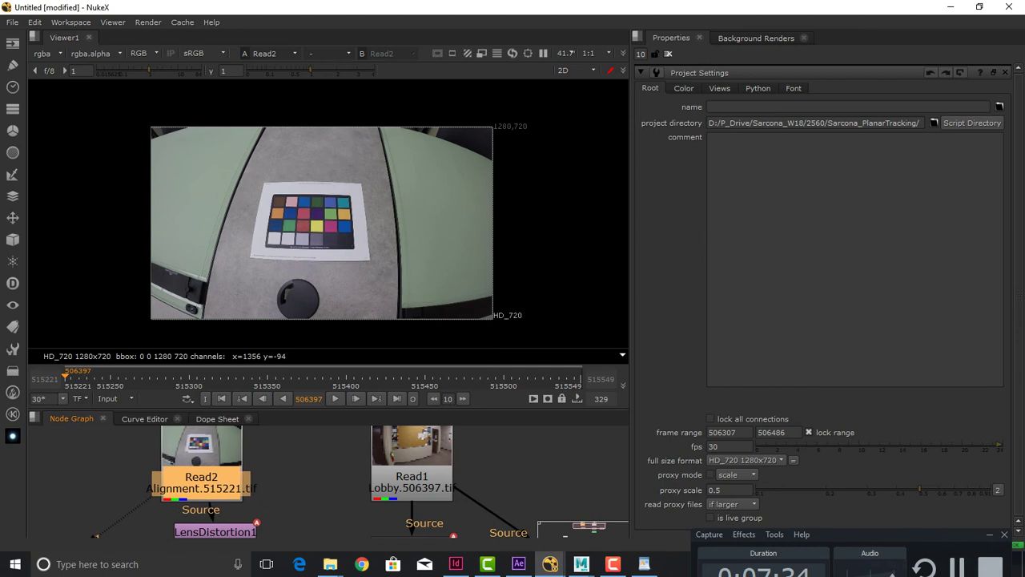
pyautogui.click(133, 480)
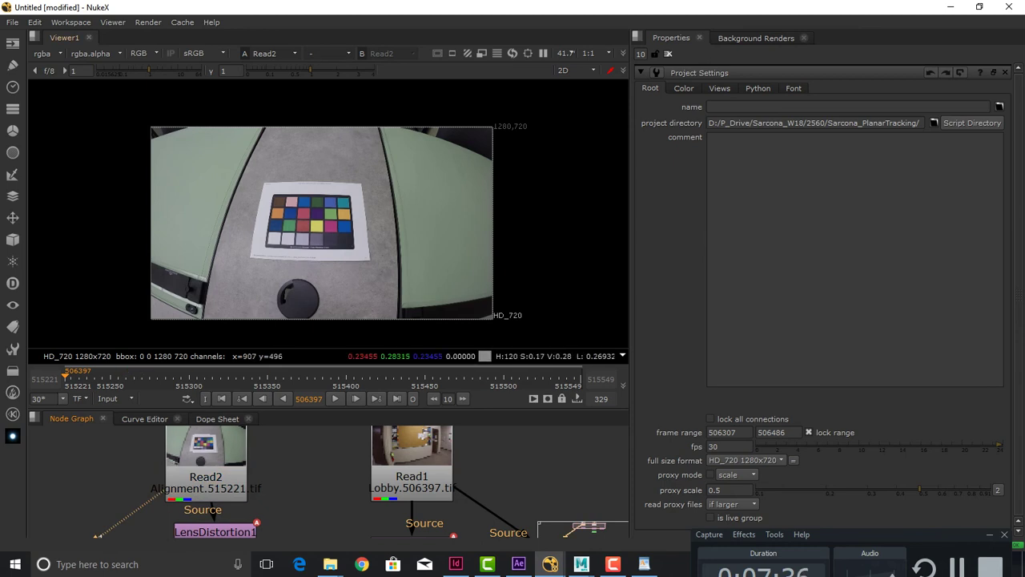
pyautogui.scroll(2, 310, 226)
pyautogui.scroll(1, 362, 217)
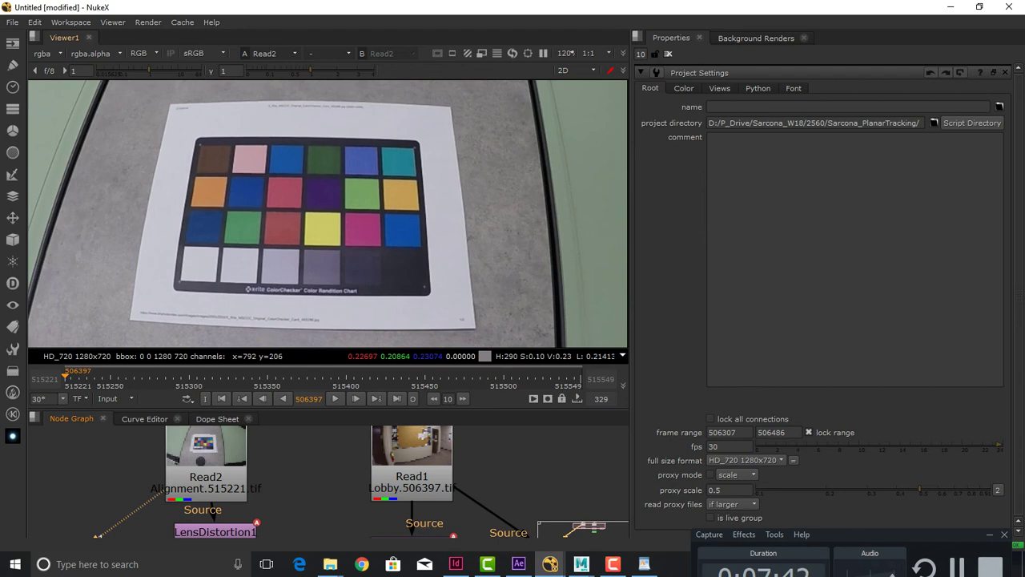
pyautogui.scroll(4, 451, 338)
pyautogui.scroll(-2, 226, 266)
pyautogui.moveTo(204, 235); pyautogui.dragTo(311, 240)
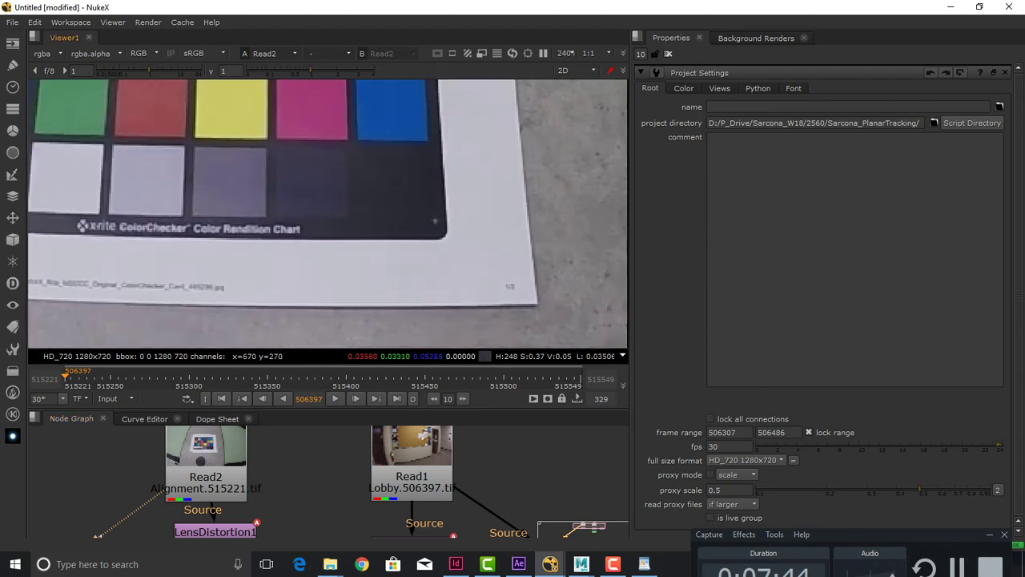
pyautogui.moveTo(280, 204); pyautogui.dragTo(406, 248)
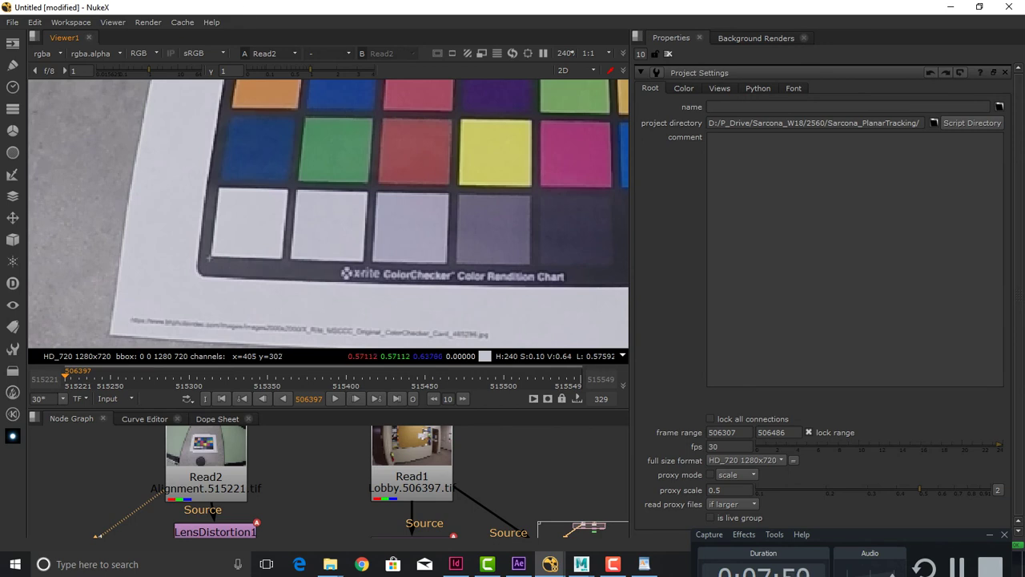
# Sample the colour of a 5x3 pixel area around x=405, y=292 on the alignment chart image and examine its surroundings
pyautogui.moveTo(163, 234); pyautogui.dragTo(172, 239)
pyautogui.scroll(10, 161, 237)
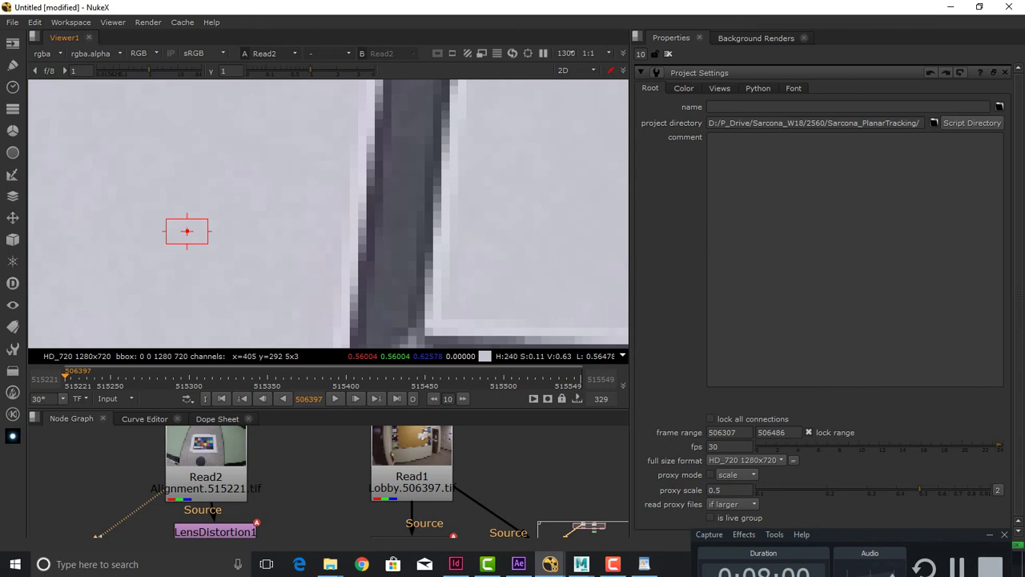
pyautogui.scroll(-8, 220, 203)
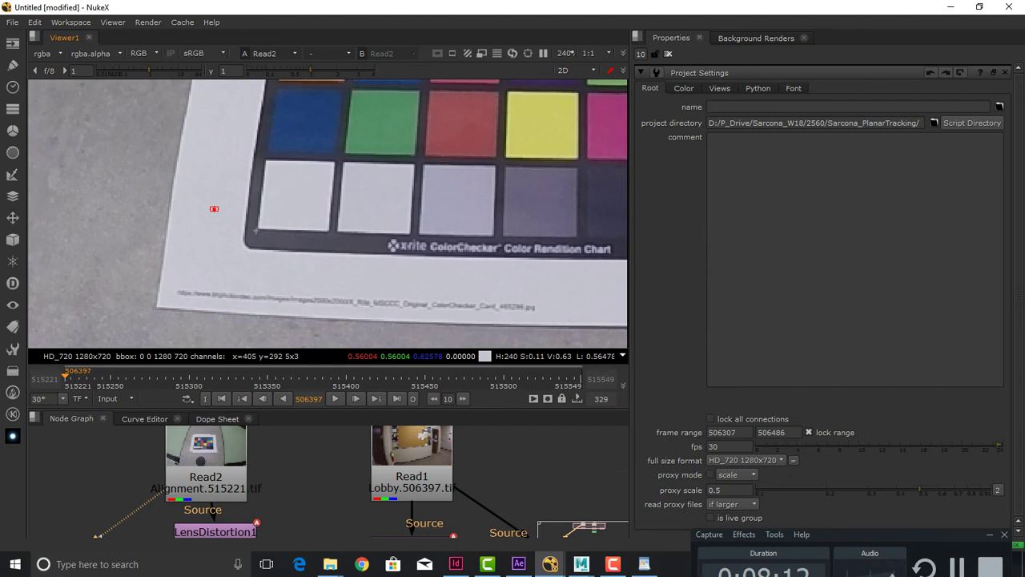
pyautogui.scroll(2, 353, 340)
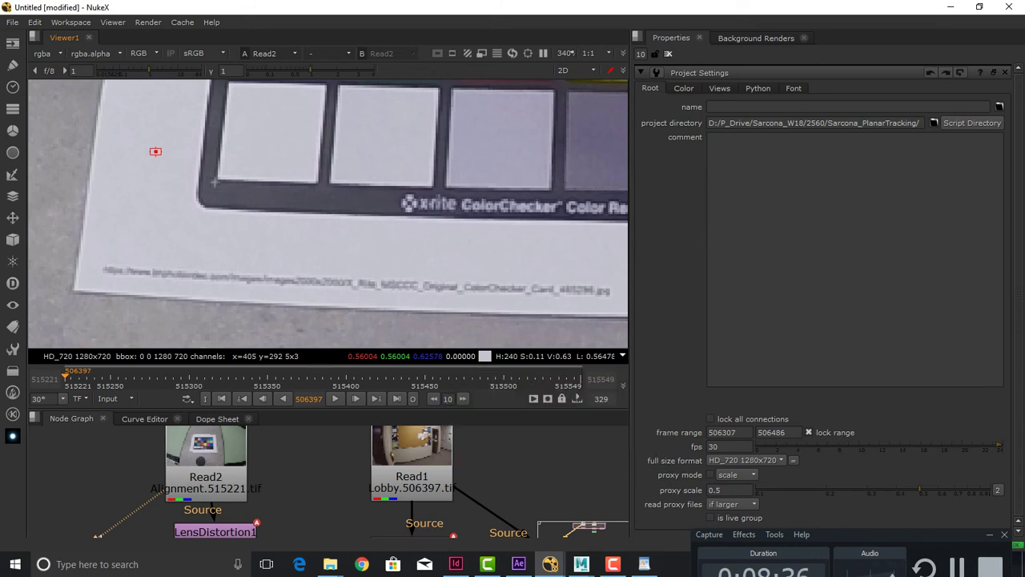
pyautogui.scroll(-2, 287, 157)
pyautogui.scroll(-1, 328, 214)
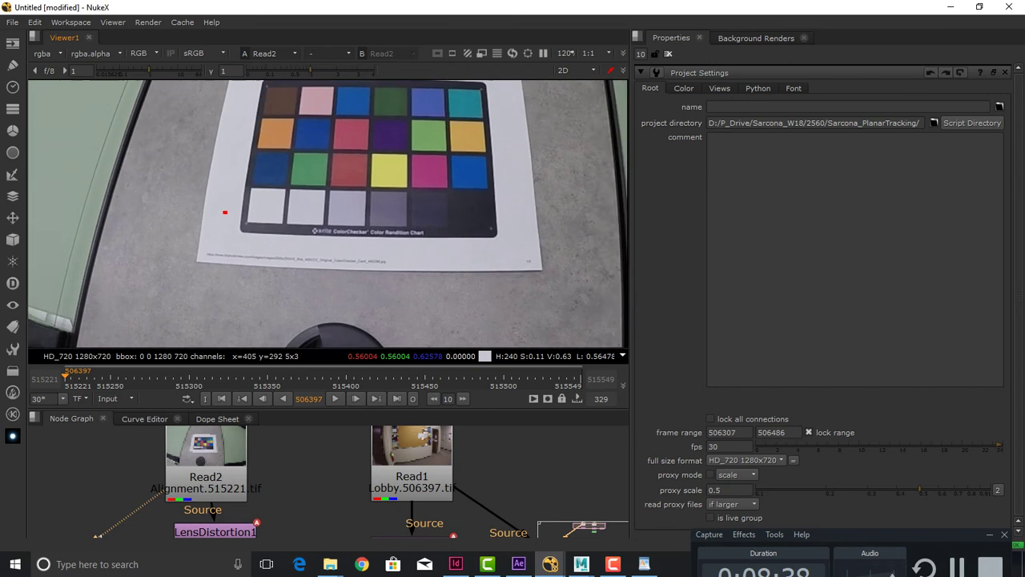
pyautogui.scroll(1, 305, 208)
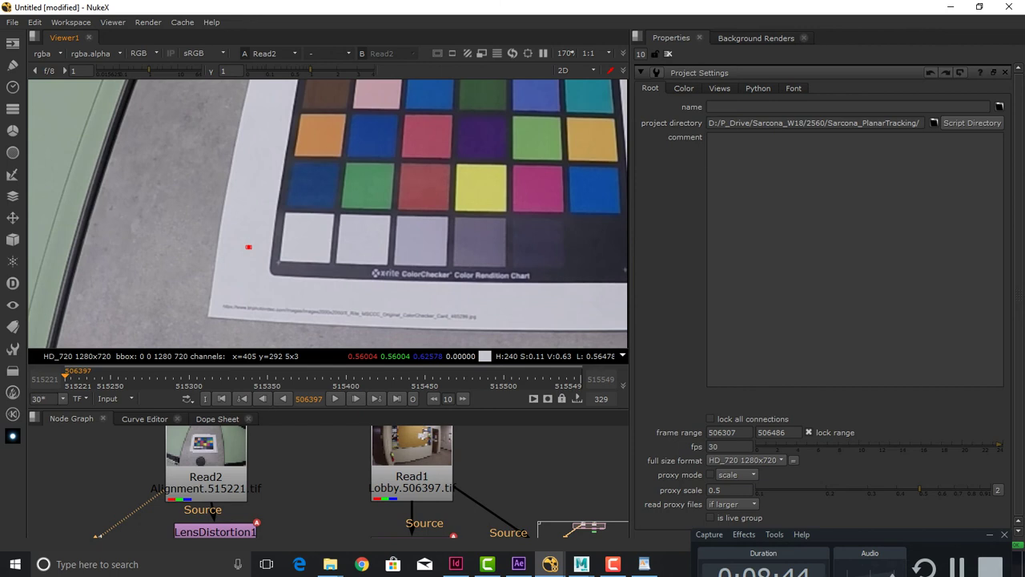
# Sample a pixel on the chart's darkest patch, clear the sample and view the whole colour chart
pyautogui.moveTo(490, 245); pyautogui.dragTo(315, 244)
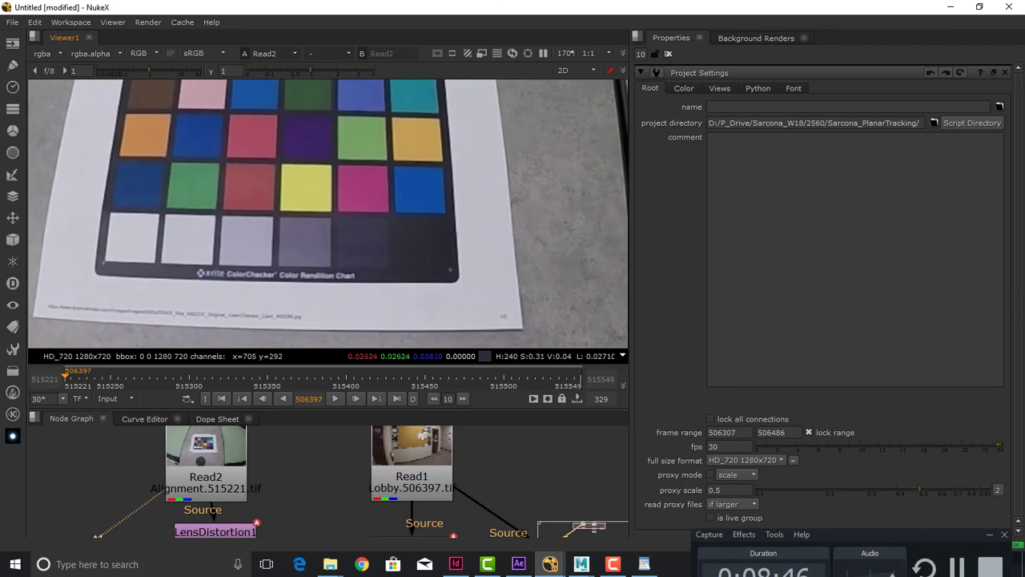
pyautogui.keyDown('ctrl'); pyautogui.click(417, 251); pyautogui.keyUp('ctrl')
pyautogui.keyDown('ctrl'); pyautogui.rightClick(490, 298); pyautogui.keyUp('ctrl')
pyautogui.scroll(-3, 472, 280)
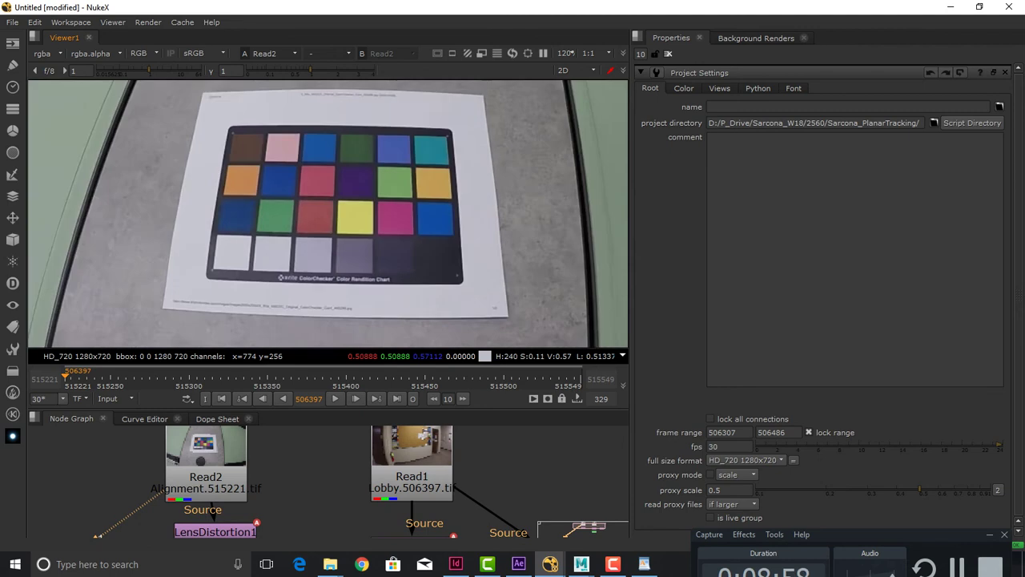
# View the whole Read2 alignment image and scrub the footage to the grid chart at frame 515456
pyautogui.scroll(-5, 451, 237)
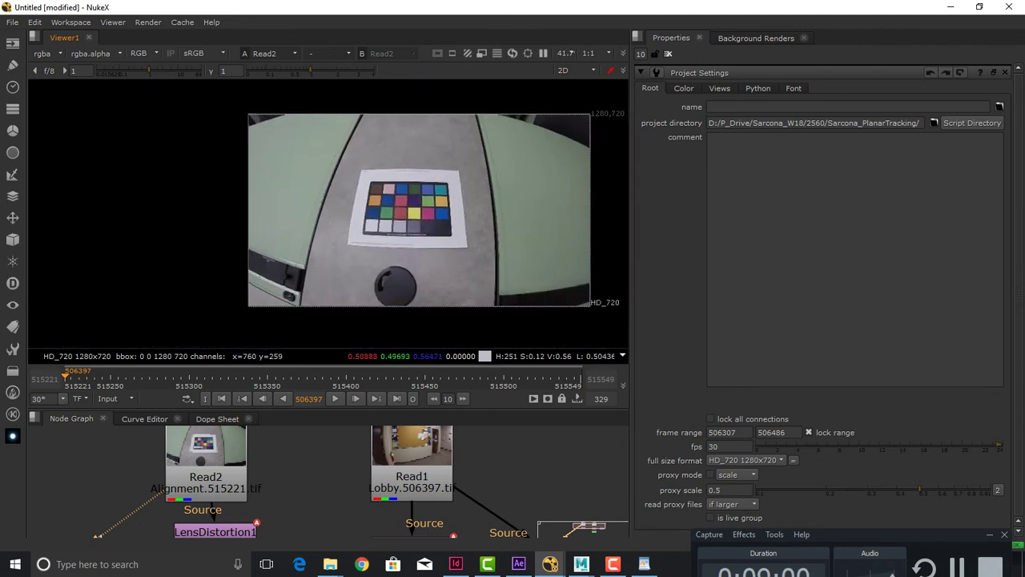
pyautogui.moveTo(450, 238); pyautogui.dragTo(443, 239)
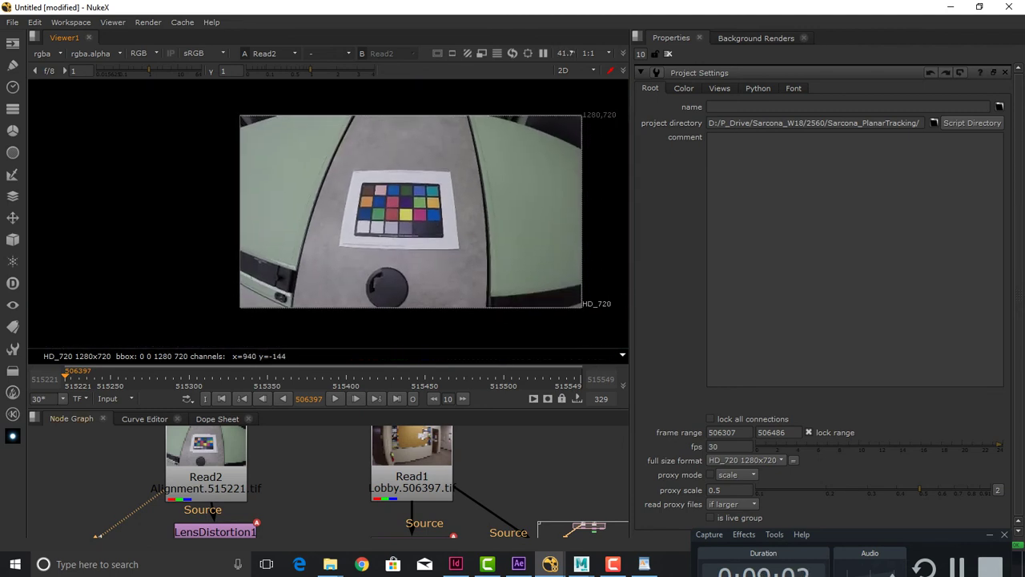
pyautogui.moveTo(423, 435)
pyautogui.mouseDown()
pyautogui.moveTo(430, 407)
pyautogui.moveTo(445, 416)
pyautogui.moveTo(416, 438)
pyautogui.mouseUp()
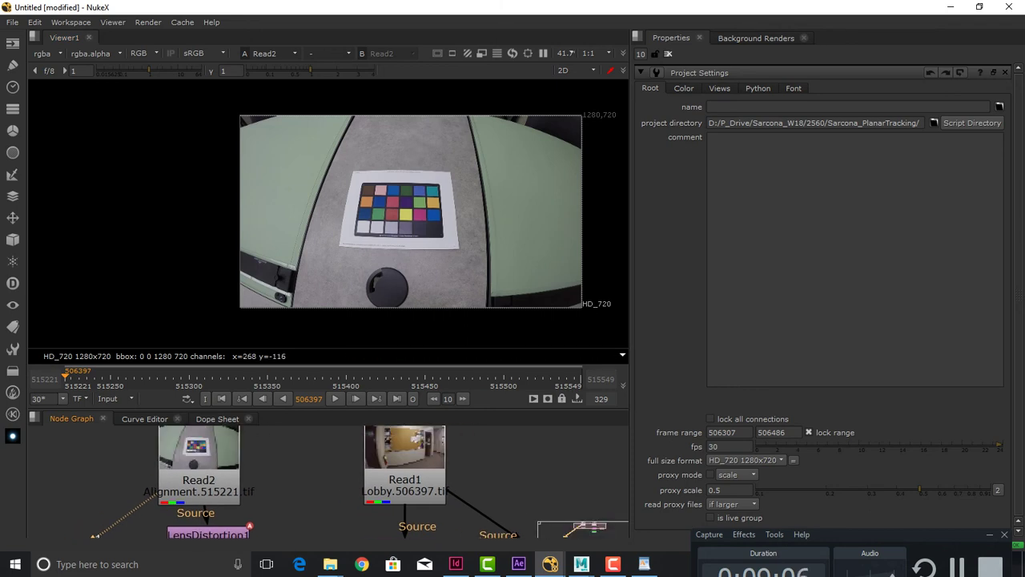
pyautogui.moveTo(210, 377); pyautogui.dragTo(434, 376)
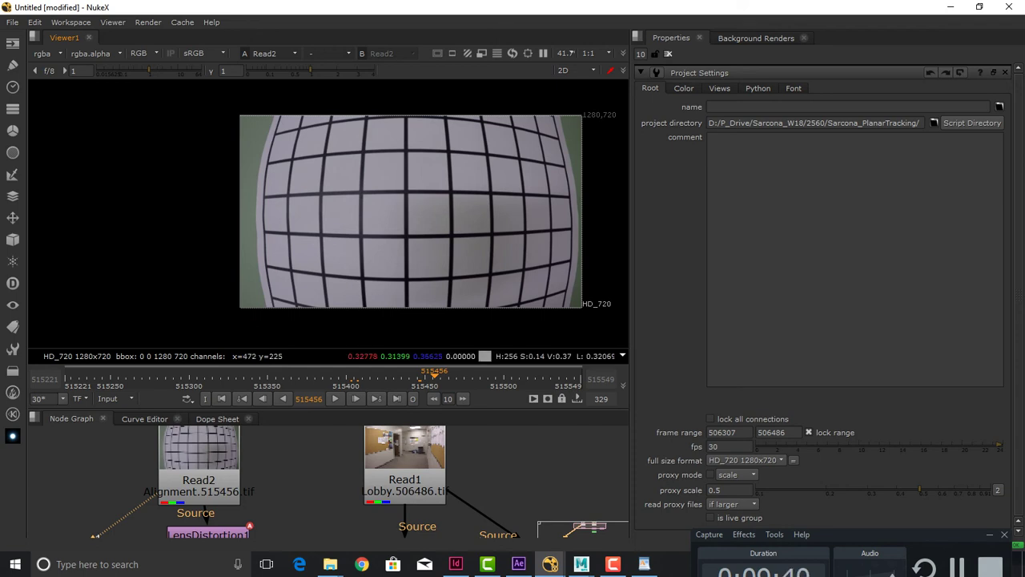
# Show the Read1 lobby footage in the viewer and scrub it to frame 506380
pyautogui.click(405, 484)
pyautogui.press('1')
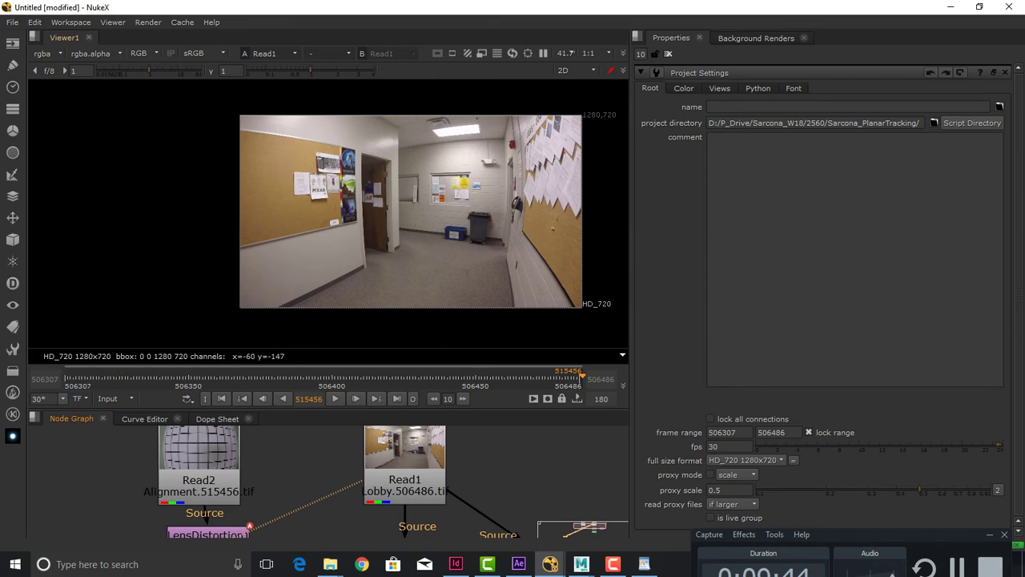
pyautogui.moveTo(157, 377); pyautogui.dragTo(274, 377)
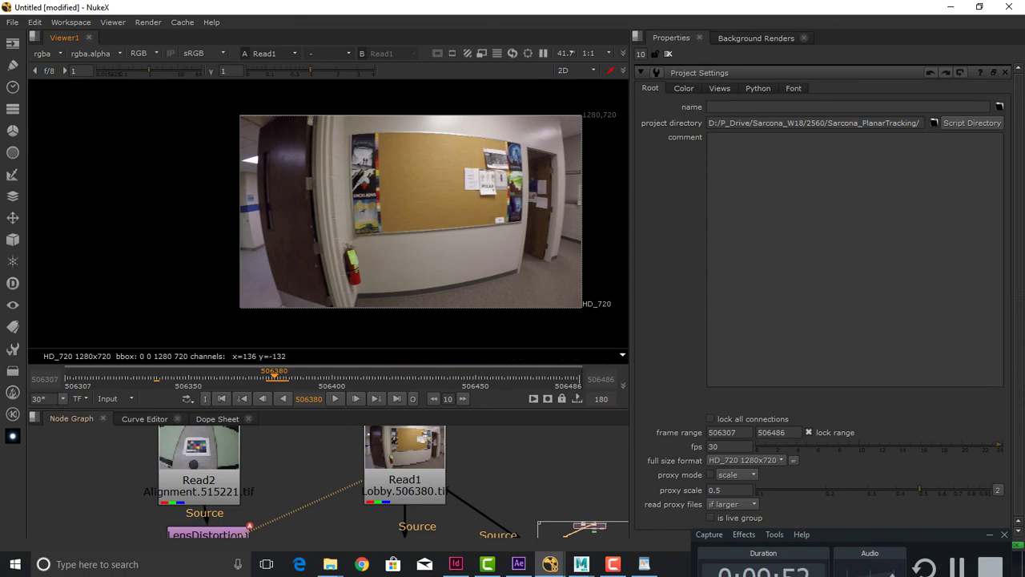
# Show the Read2 alignment footage at frame 515483 and examine the grid chart's curved lines near the image edges
pyautogui.moveTo(272, 521); pyautogui.dragTo(201, 486)
pyautogui.moveTo(318, 375); pyautogui.dragTo(476, 376)
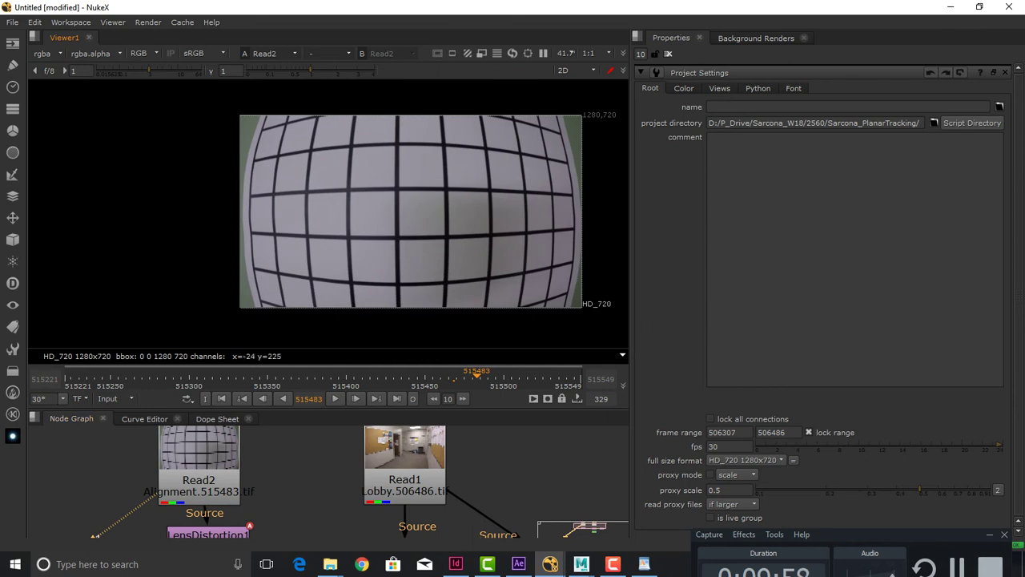
pyautogui.scroll(5, 520, 196)
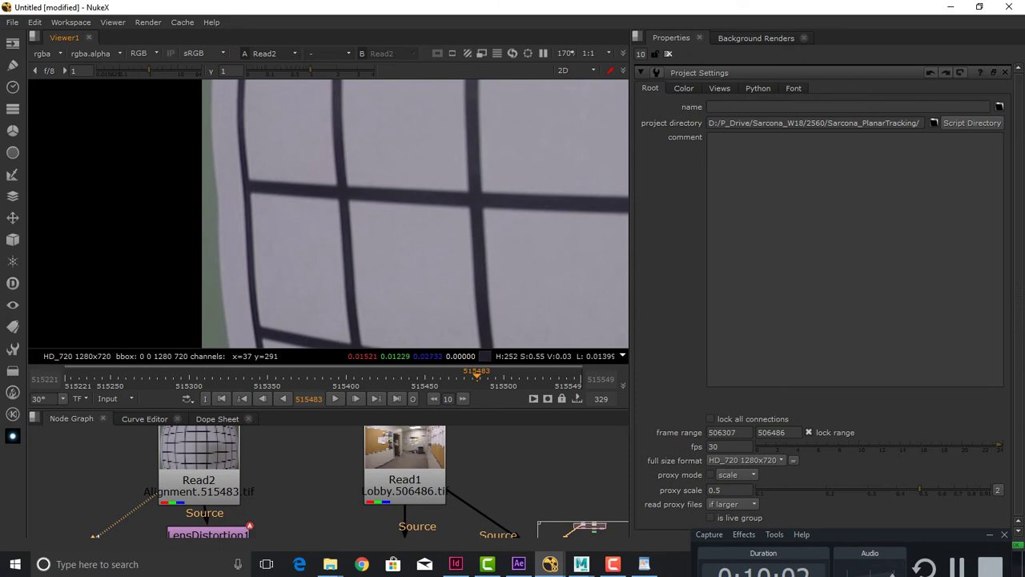
pyautogui.scroll(-4, 369, 217)
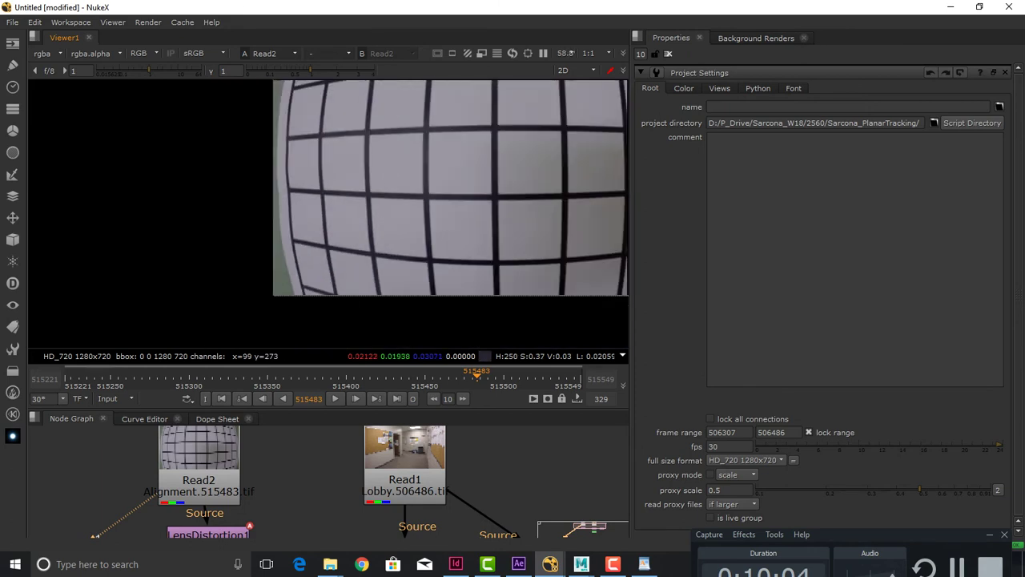
pyautogui.scroll(5, 369, 216)
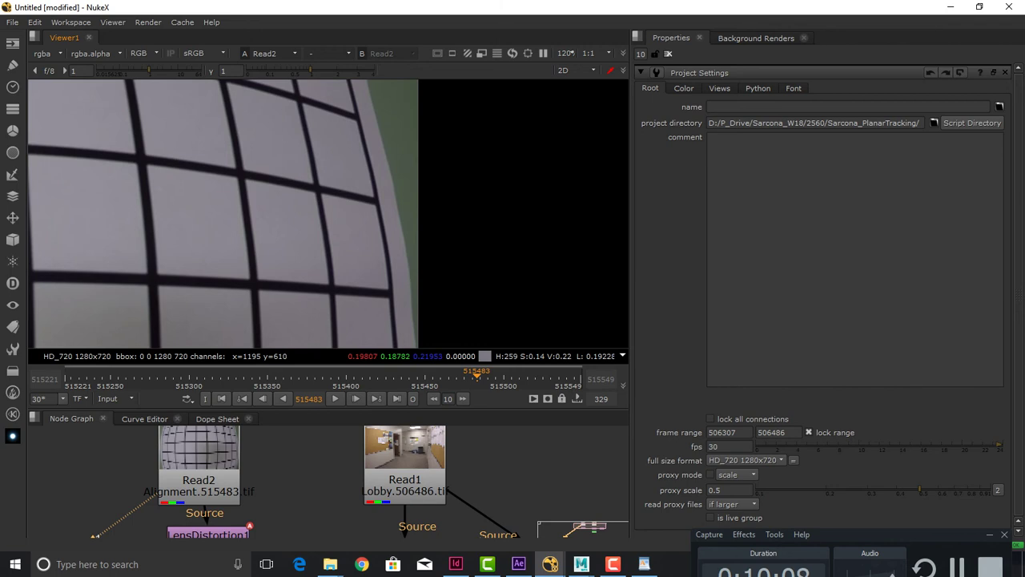
pyautogui.scroll(-5, 367, 259)
pyautogui.moveTo(367, 259); pyautogui.dragTo(460, 169)
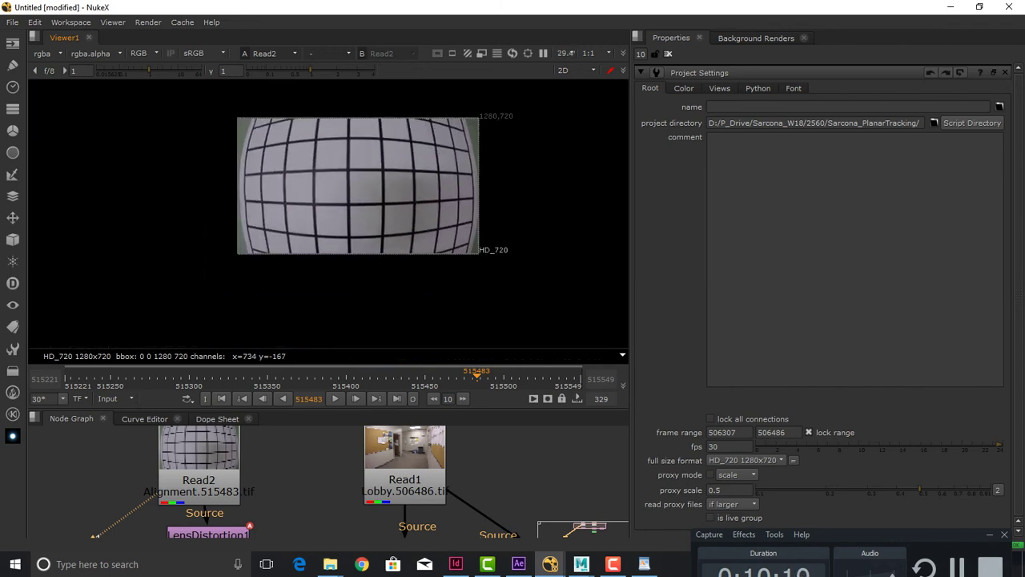
# Switch the viewer back to the Read1 lobby footage and scrub it to frame 506387
pyautogui.click(404, 479)
pyautogui.press('1')
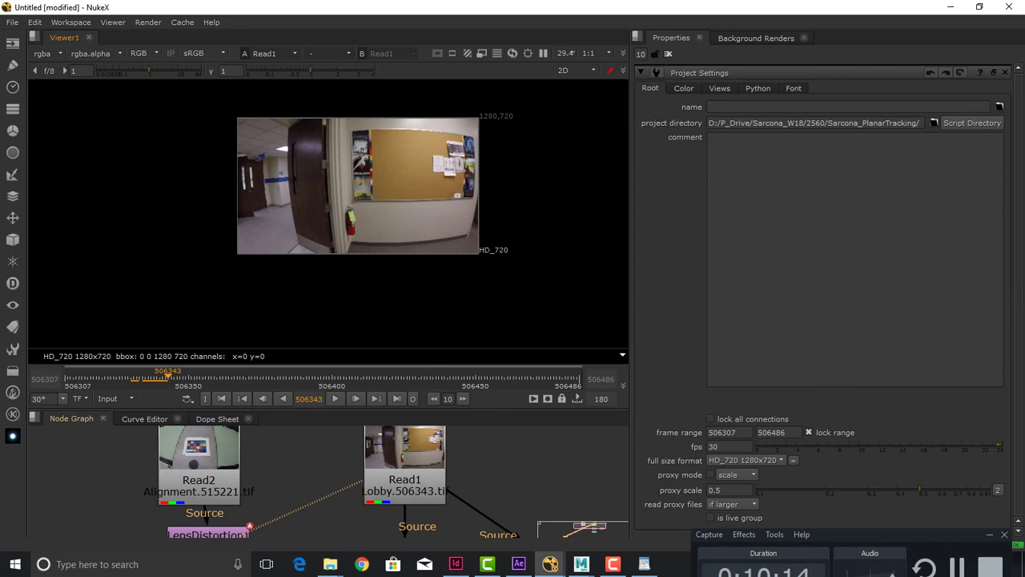
pyautogui.moveTo(188, 376); pyautogui.dragTo(295, 377)
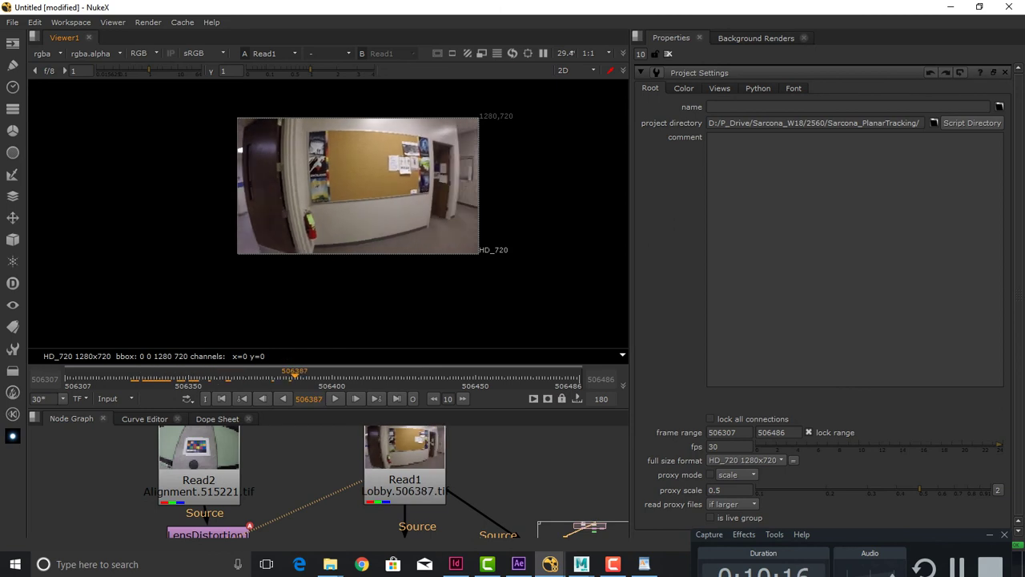
# Move the Read1 node away from the existing LensDistortion nodes to free space in the node graph
pyautogui.scroll(1, 422, 479)
pyautogui.scroll(-8, 422, 478)
pyautogui.scroll(-4, 469, 472)
pyautogui.scroll(10, 394, 485)
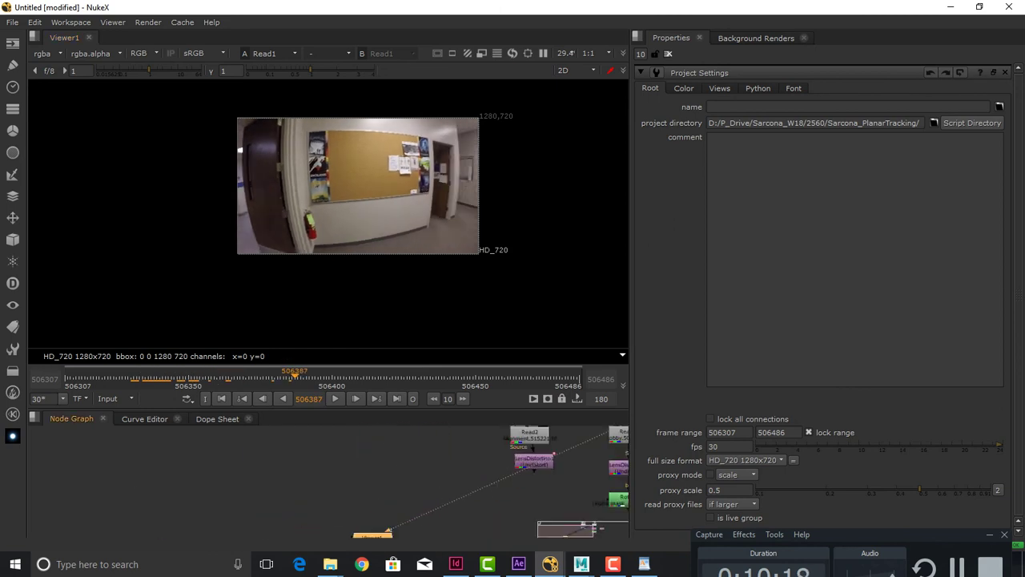
pyautogui.moveTo(572, 453); pyautogui.dragTo(314, 485)
pyautogui.moveTo(400, 480); pyautogui.dragTo(204, 514)
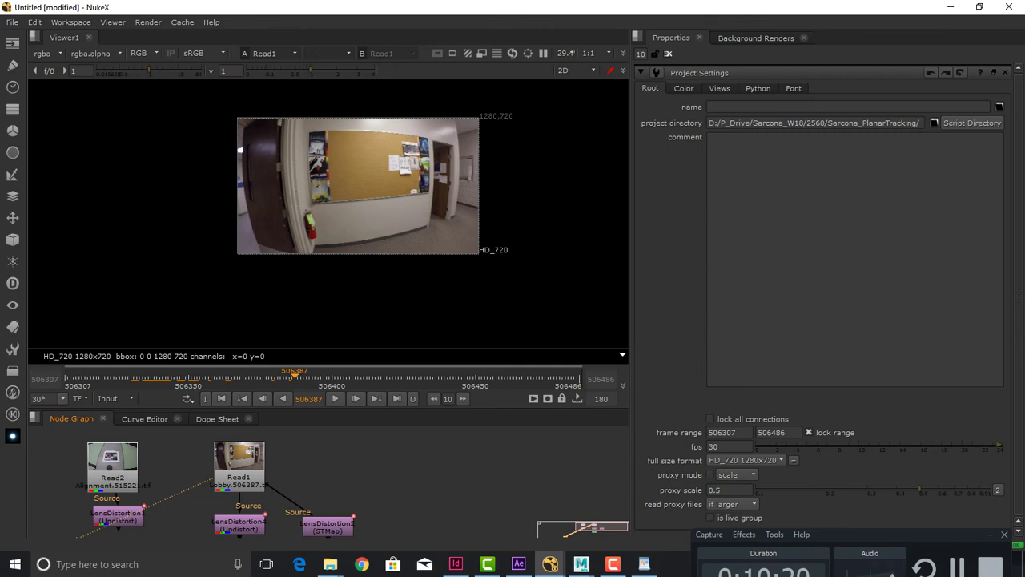
pyautogui.moveTo(239, 461); pyautogui.dragTo(398, 456)
# Add a new LensDistortion node and connect its Source input to Read1
pyautogui.press('Tab')
pyautogui.write('l')
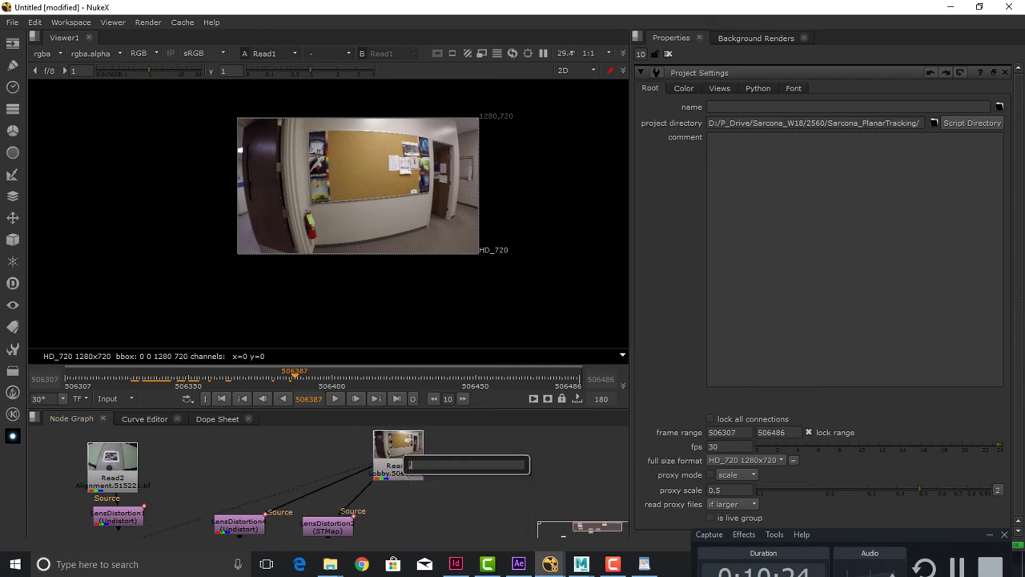
pyautogui.write('ensDistortion')
pyautogui.press('Return')
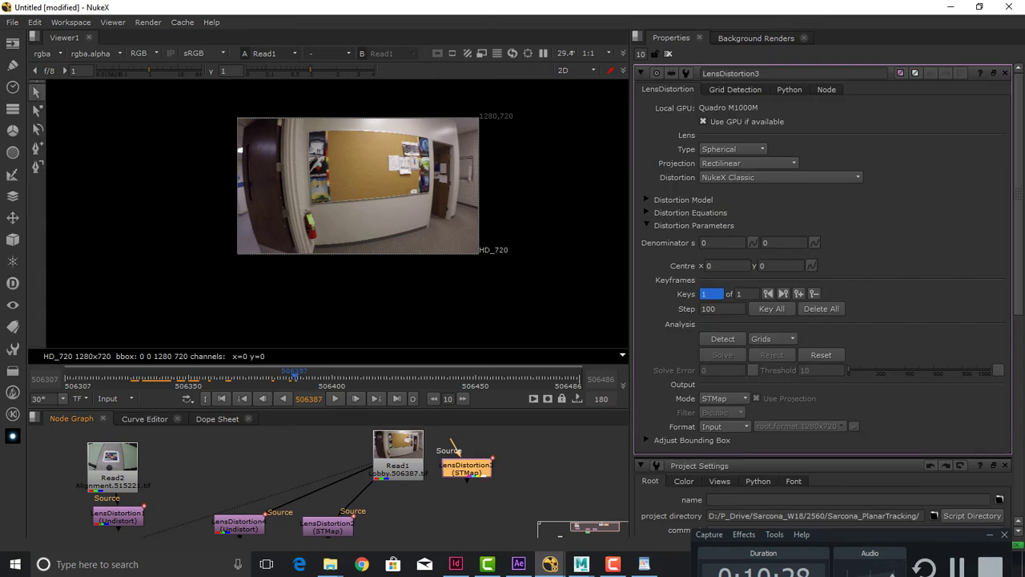
pyautogui.moveTo(467, 469); pyautogui.dragTo(407, 460)
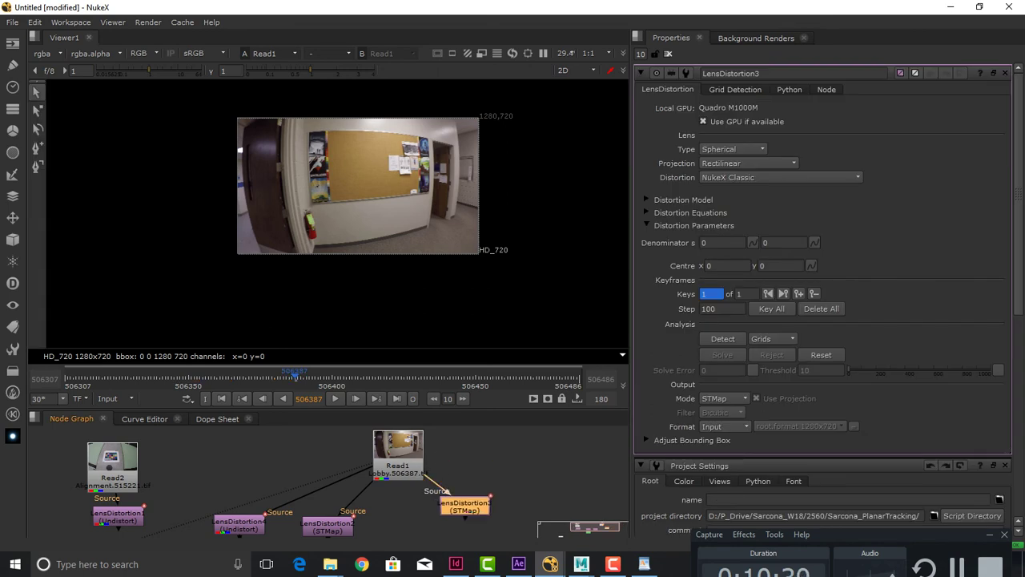
# Move the two older LensDistortion nodes of the lobby footage and the Roto1 node aside, beyond Read2
pyautogui.scroll(-1, 390, 512)
pyautogui.moveTo(387, 512); pyautogui.dragTo(224, 530)
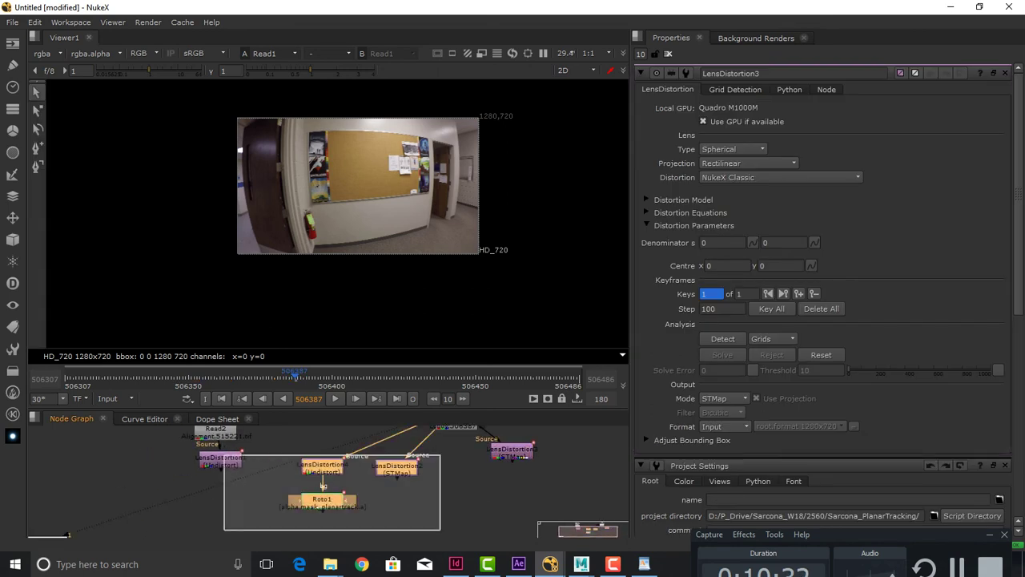
pyautogui.moveTo(321, 499); pyautogui.dragTo(60, 490)
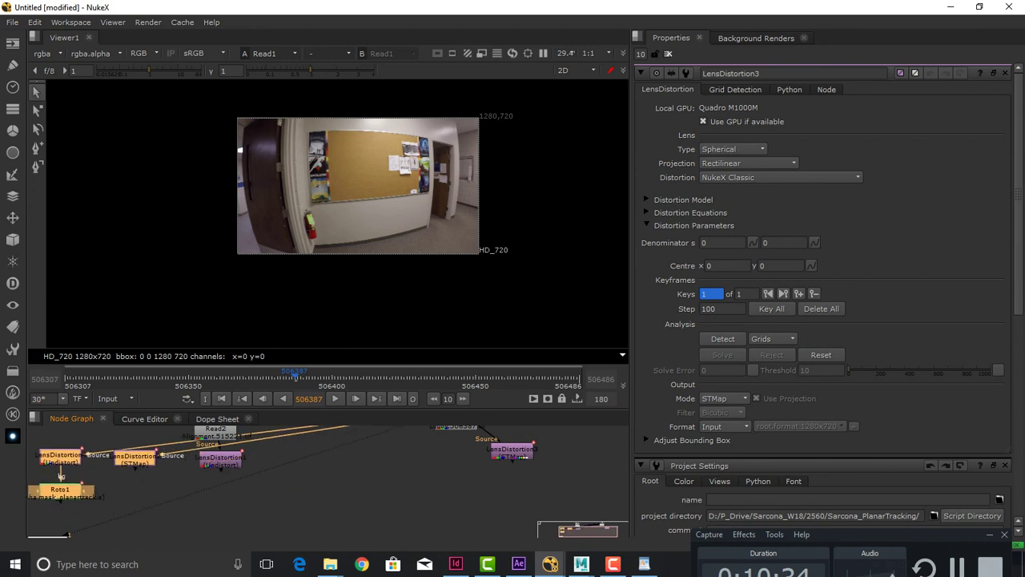
pyautogui.moveTo(337, 472); pyautogui.dragTo(220, 523)
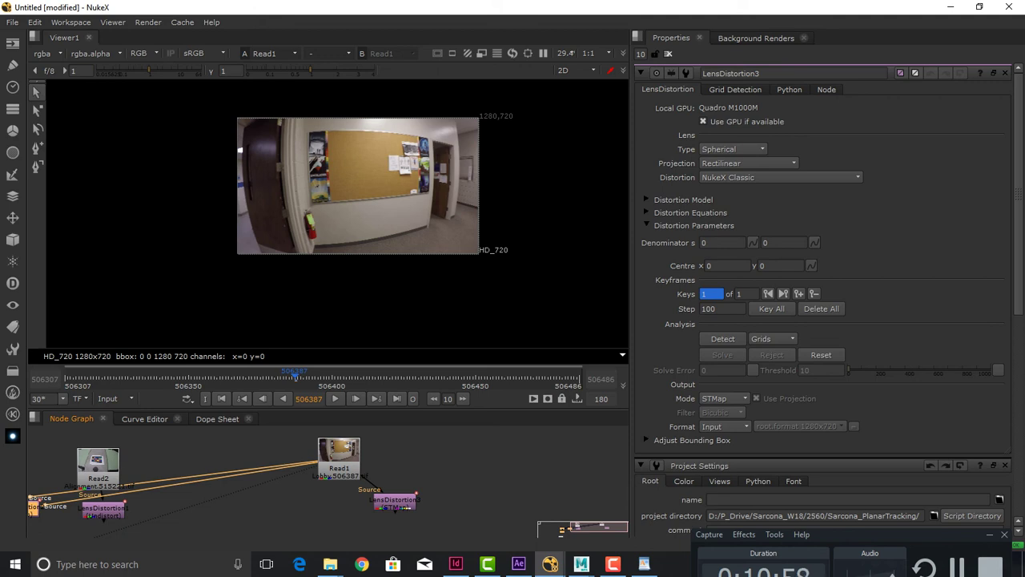
# Place the new LensDistortion node directly below Read1 and show its output in the viewer
pyautogui.moveTo(394, 501); pyautogui.dragTo(339, 509)
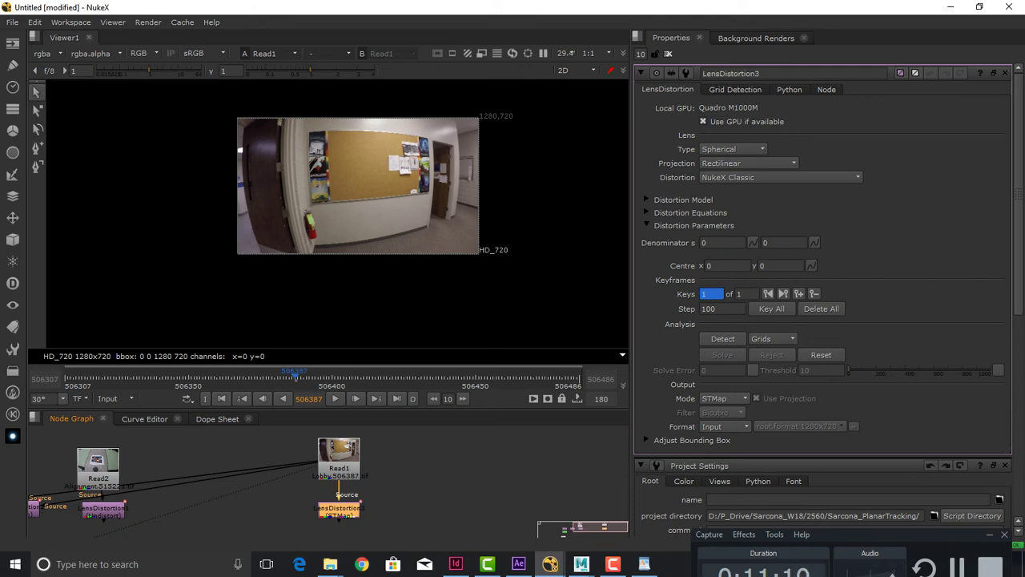
pyautogui.press('1')
pyautogui.click(340, 488)
pyautogui.scroll(5, 340, 488)
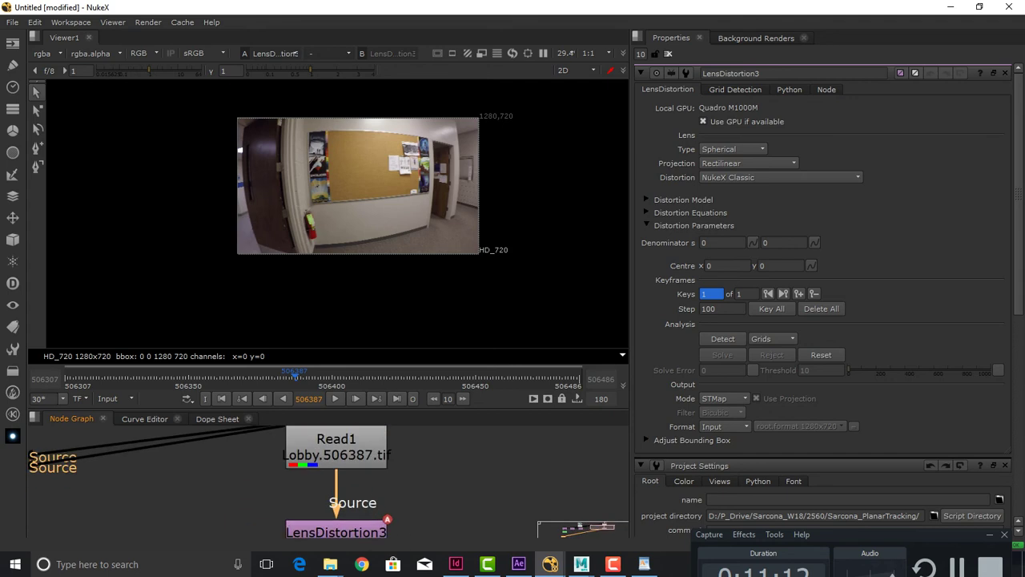
pyautogui.moveTo(341, 489); pyautogui.dragTo(353, 439)
pyautogui.scroll(5, 254, 170)
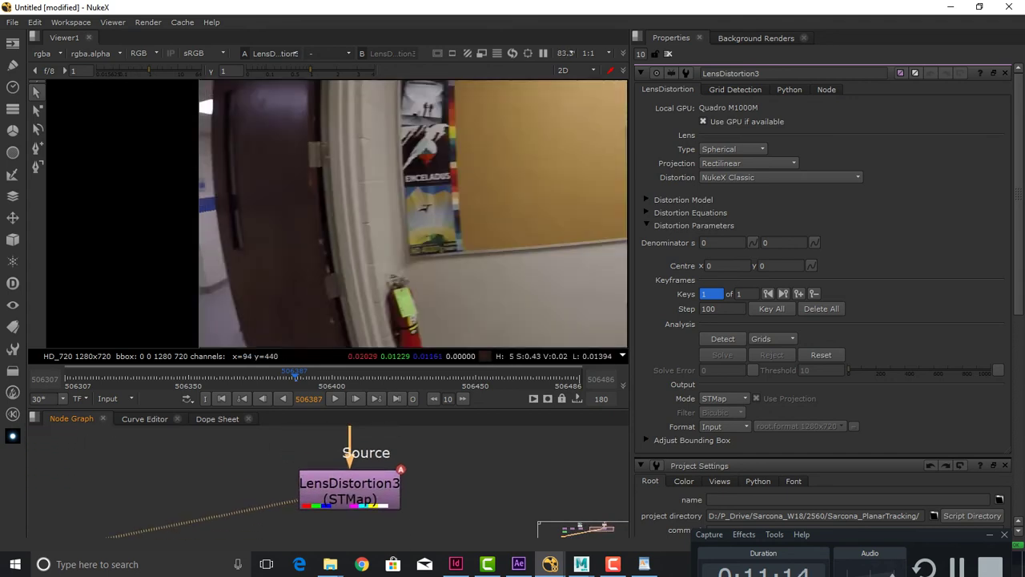
# Scrub the lobby footage through the LensDistortion node and stop at frame 506392, with the door frame and bulletin board in view
pyautogui.scroll(-2, 261, 128)
pyautogui.moveTo(311, 377)
pyautogui.mouseDown()
pyautogui.moveTo(364, 376)
pyautogui.moveTo(318, 377)
pyautogui.mouseUp()
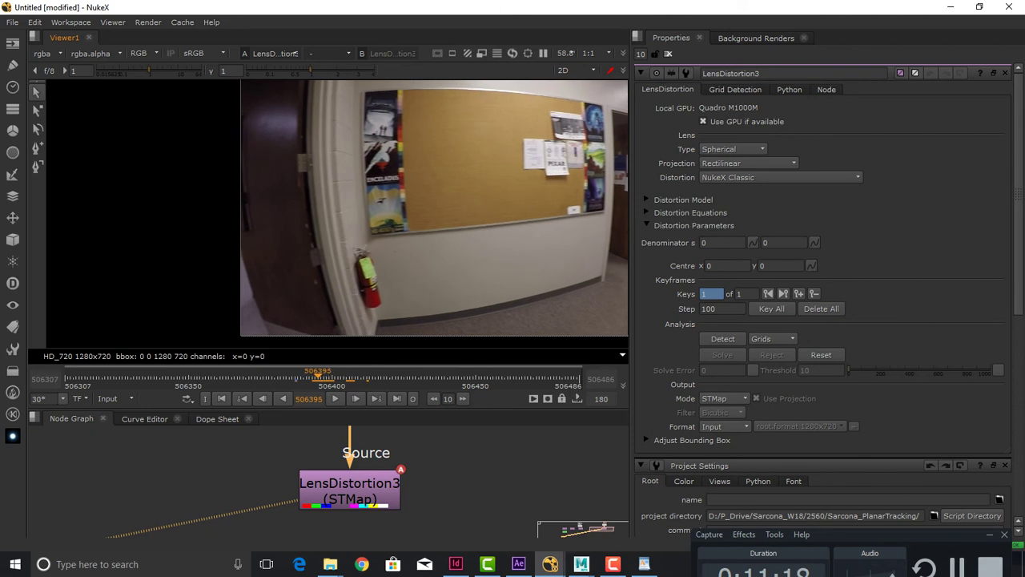
pyautogui.moveTo(320, 264); pyautogui.dragTo(189, 263)
pyautogui.moveTo(185, 375); pyautogui.dragTo(170, 375)
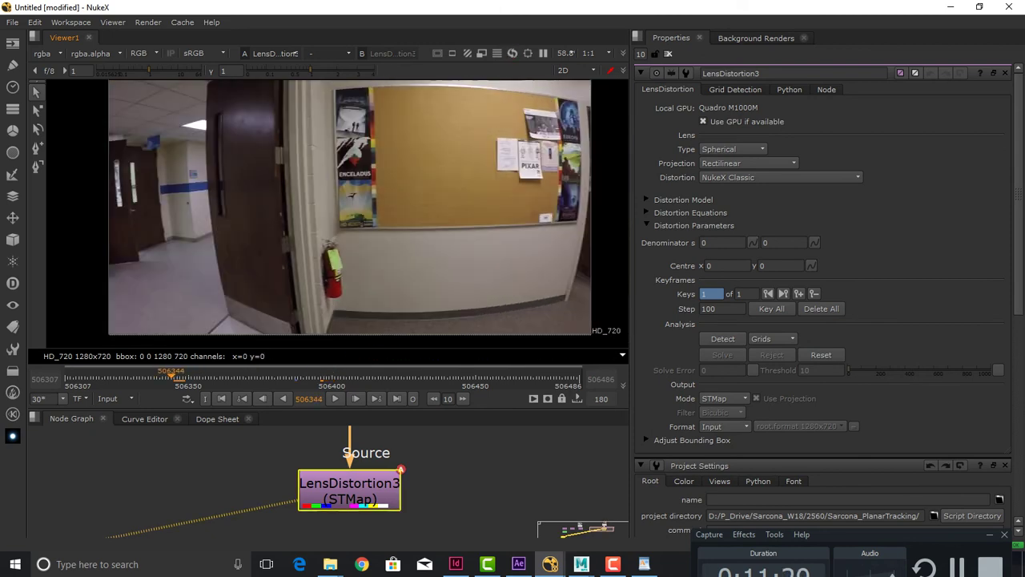
pyautogui.press('k')
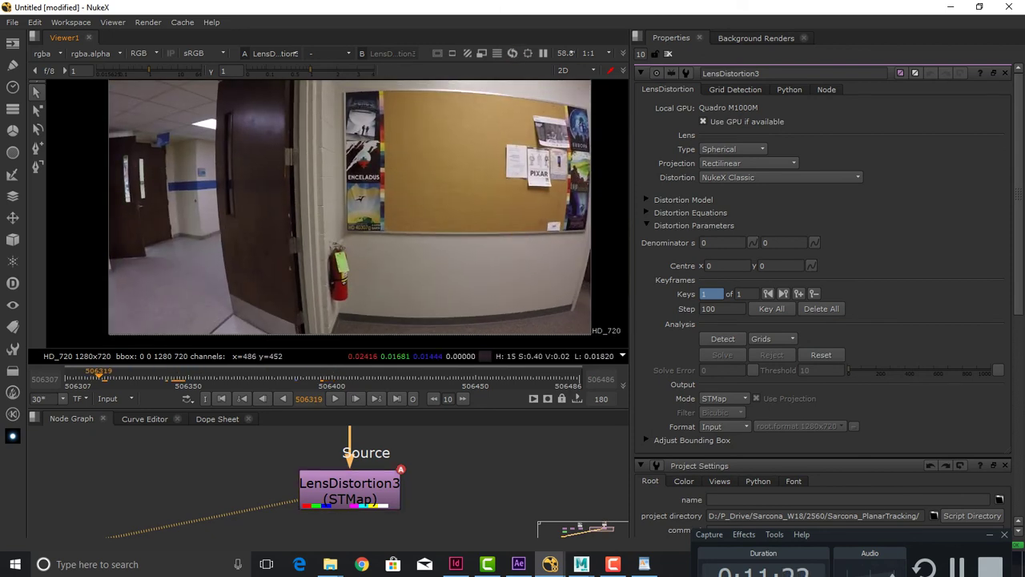
pyautogui.scroll(-2, 291, 160)
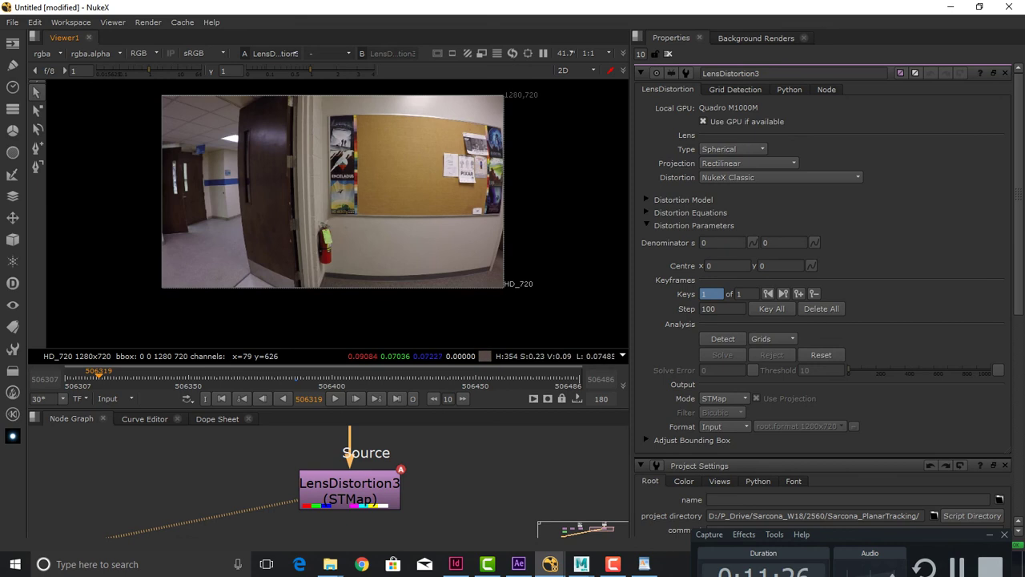
pyautogui.press('l')
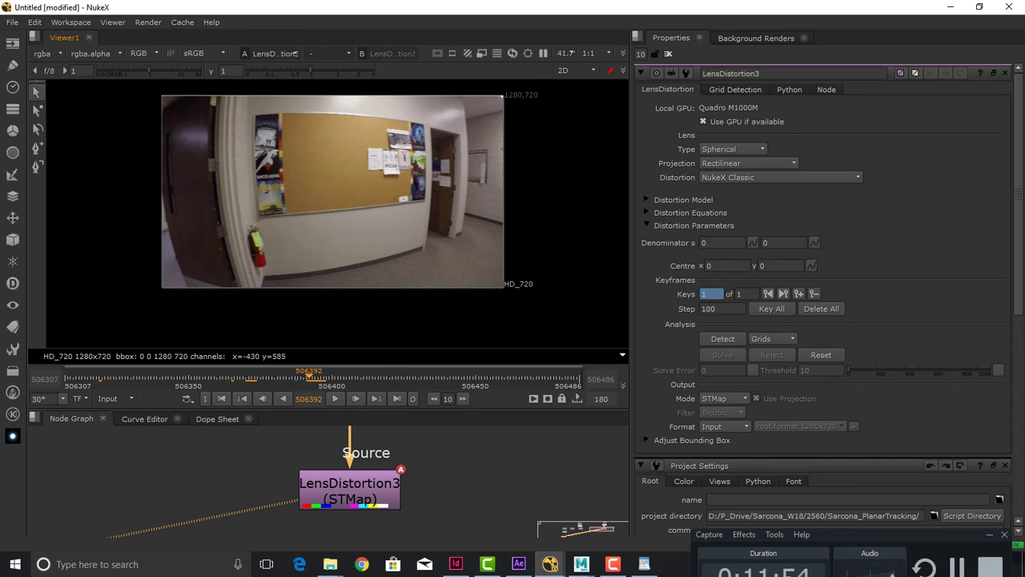
# Trace the curved edge of the door frame beside the fire extinguisher with a multi-point line from the image's top to its foot
pyautogui.click(36, 165)
pyautogui.scroll(6, 48, 134)
pyautogui.scroll(-3, 298, 184)
pyautogui.moveTo(478, 150); pyautogui.dragTo(285, 230)
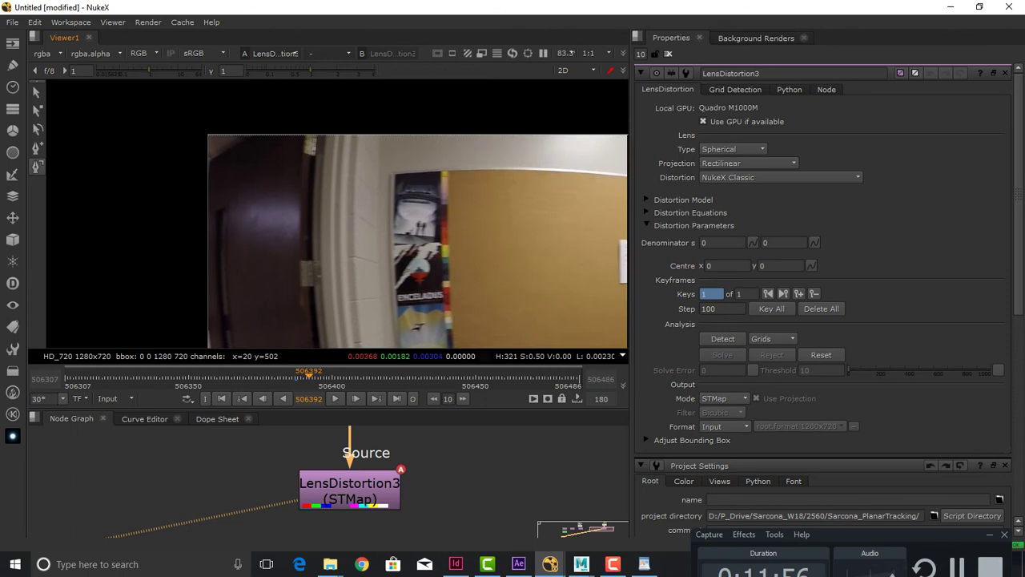
pyautogui.scroll(3, 284, 230)
pyautogui.moveTo(326, 182); pyautogui.dragTo(189, 315)
pyautogui.scroll(2, 204, 239)
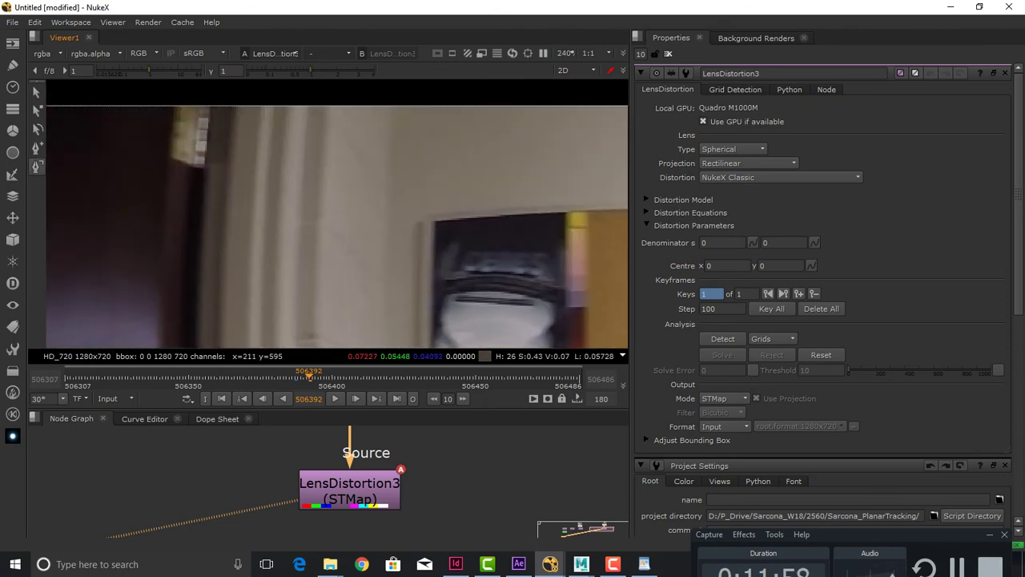
pyautogui.moveTo(213, 238); pyautogui.dragTo(227, 256)
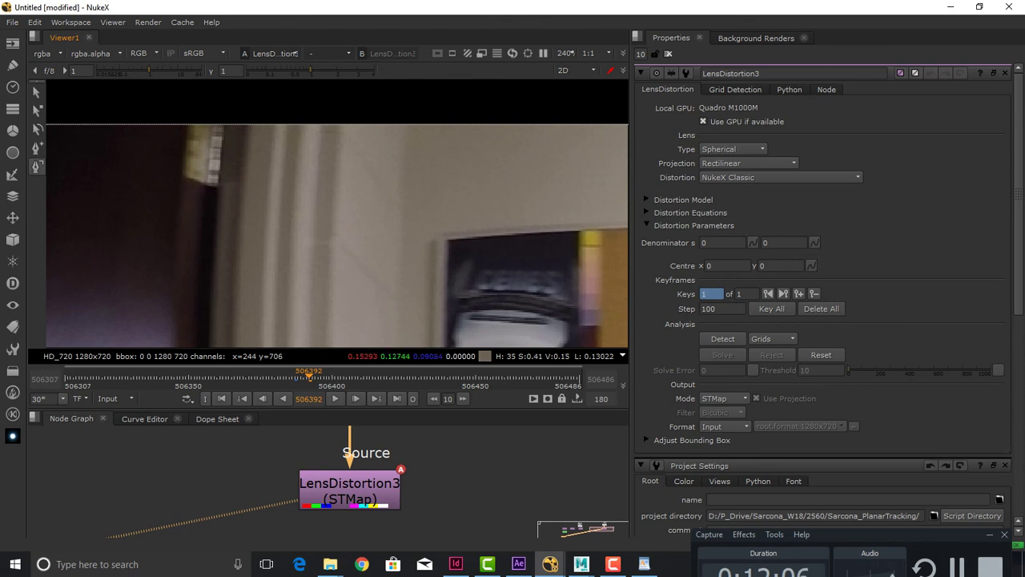
pyautogui.moveTo(262, 338); pyautogui.dragTo(253, 205)
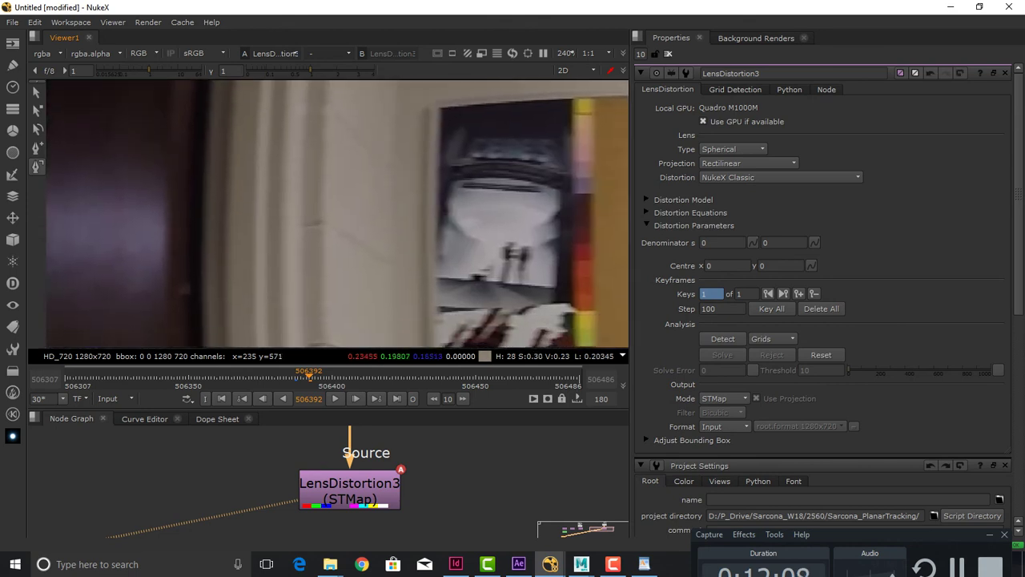
pyautogui.click(267, 225)
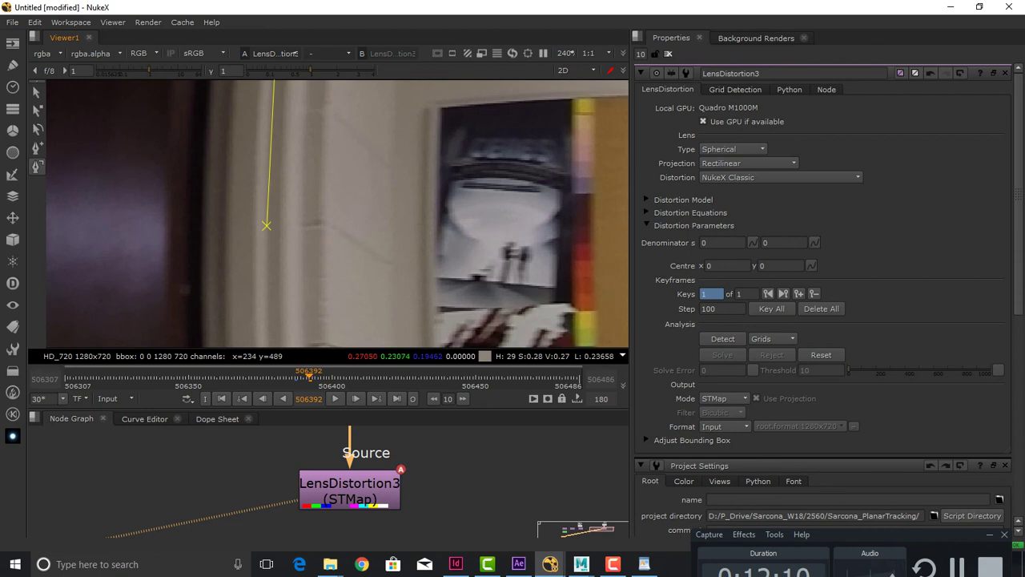
pyautogui.moveTo(268, 339); pyautogui.dragTo(260, 85)
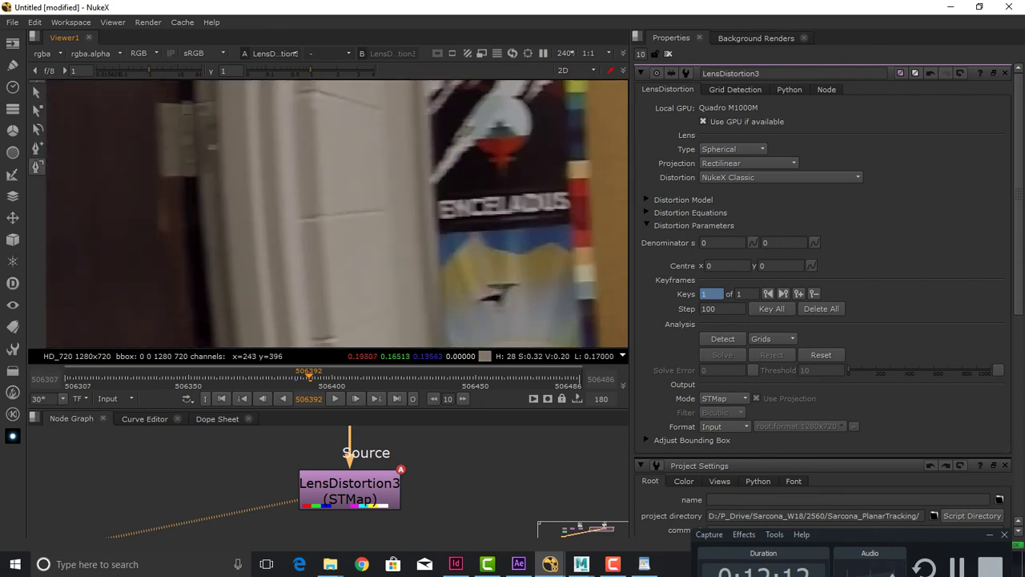
pyautogui.click(268, 239)
pyautogui.moveTo(267, 240); pyautogui.dragTo(260, 40)
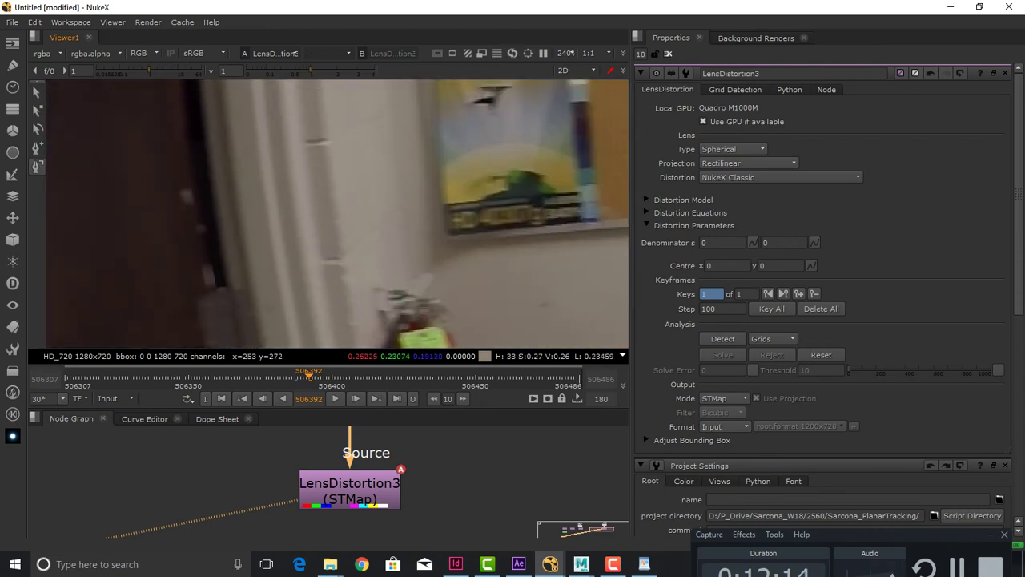
pyautogui.moveTo(294, 300); pyautogui.dragTo(247, 113)
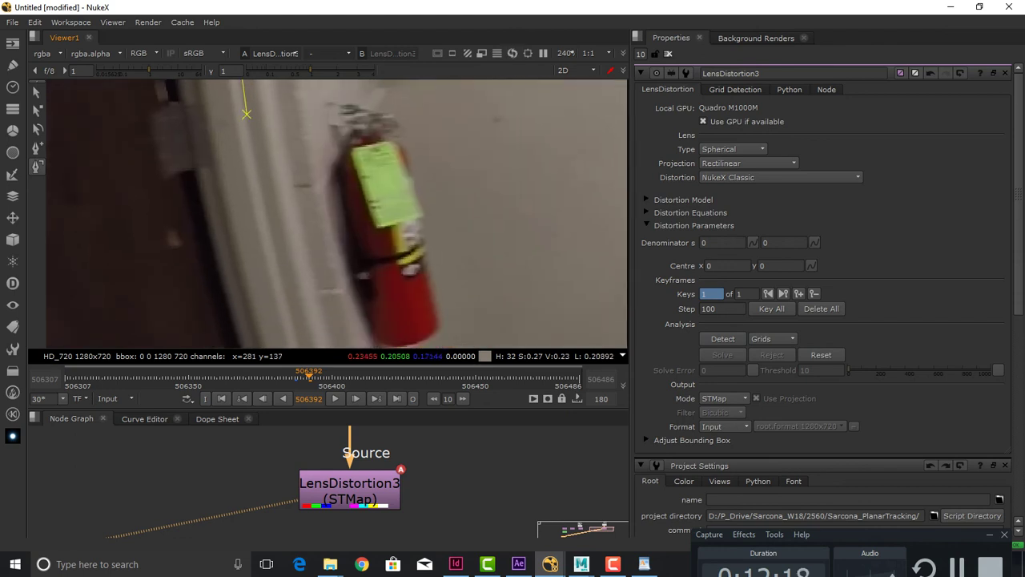
pyautogui.moveTo(288, 311)
pyautogui.mouseDown()
pyautogui.moveTo(261, 105)
pyautogui.moveTo(298, 231)
pyautogui.mouseUp()
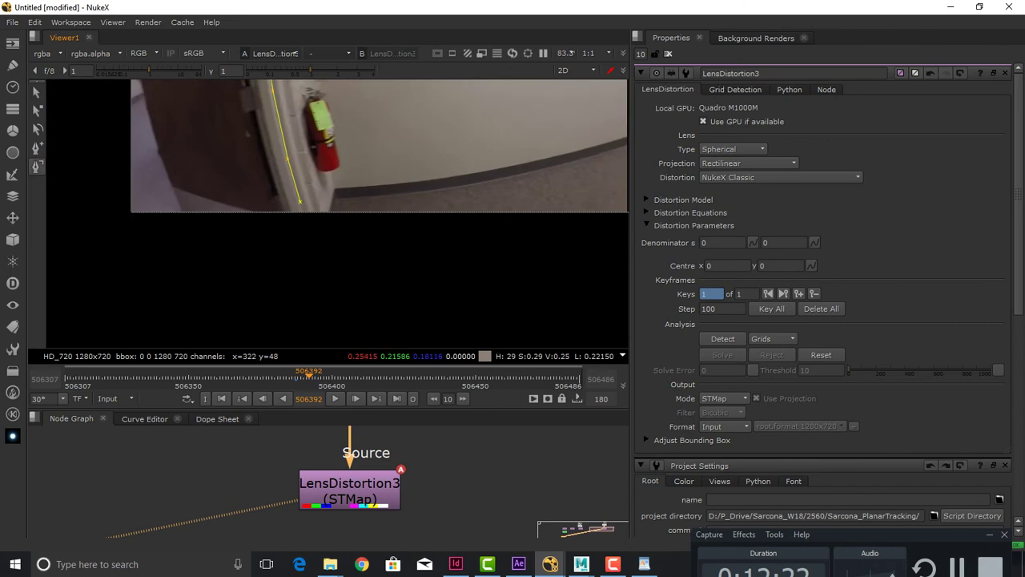
# Trace the wall's outer corner beside the far doorway with a multi-point line from near the ceiling down to the floor
pyautogui.scroll(-1, 303, 186)
pyautogui.moveTo(307, 125); pyautogui.dragTo(293, 269)
pyautogui.scroll(-1, 292, 269)
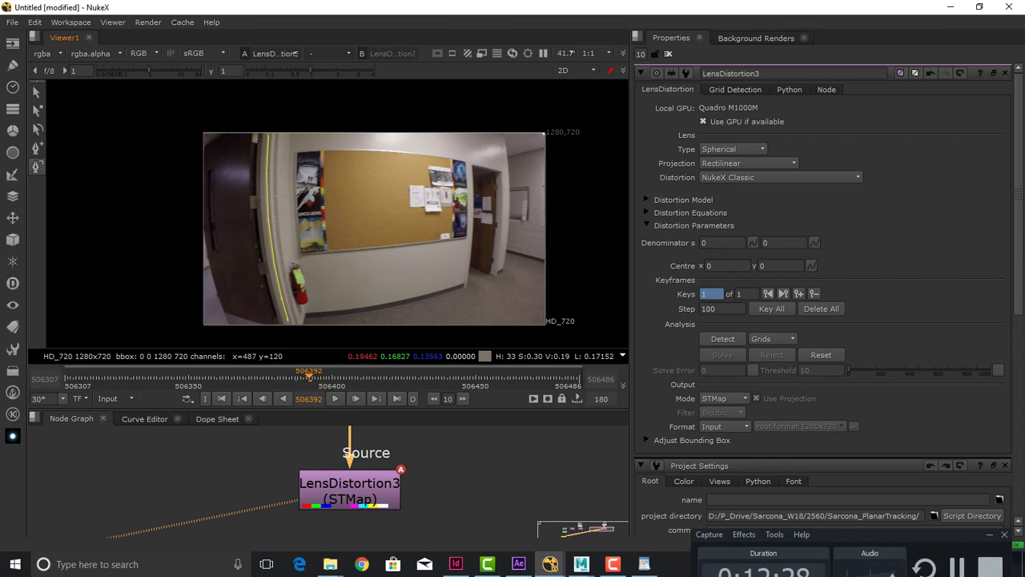
pyautogui.scroll(8, 470, 219)
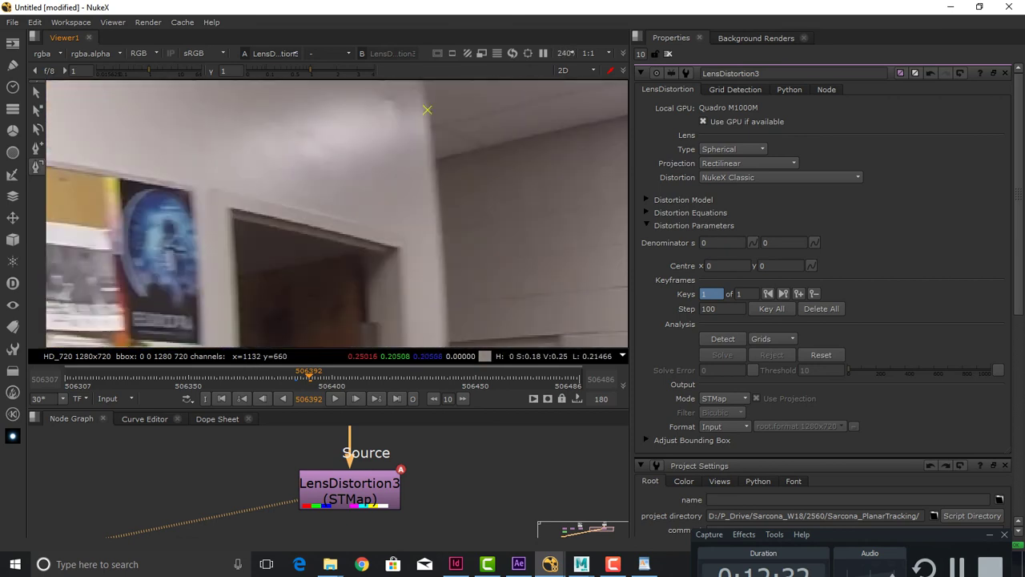
pyautogui.moveTo(427, 225); pyautogui.dragTo(428, 123)
pyautogui.click(447, 221)
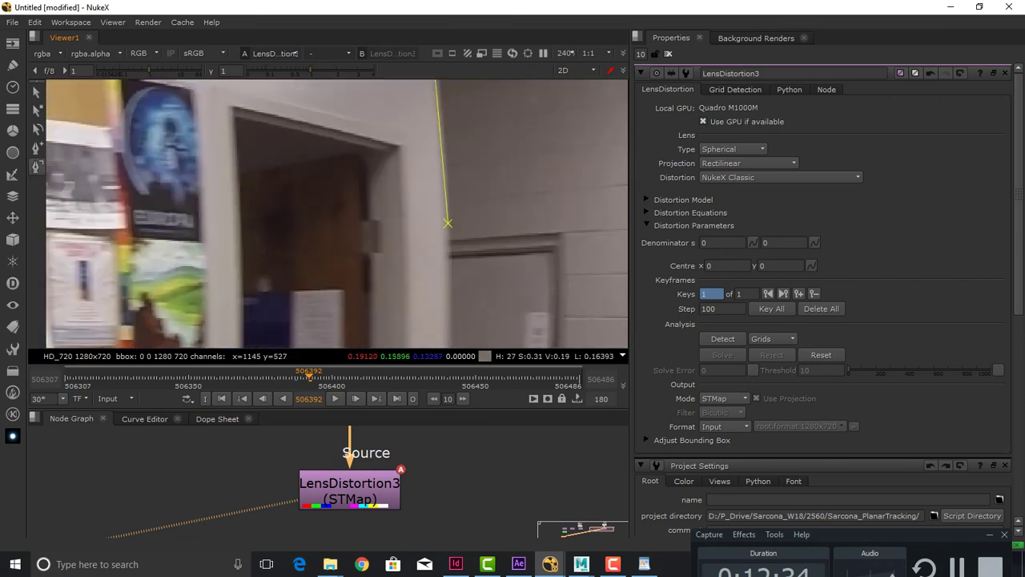
pyautogui.moveTo(447, 222); pyautogui.dragTo(455, 48)
pyautogui.click(453, 226)
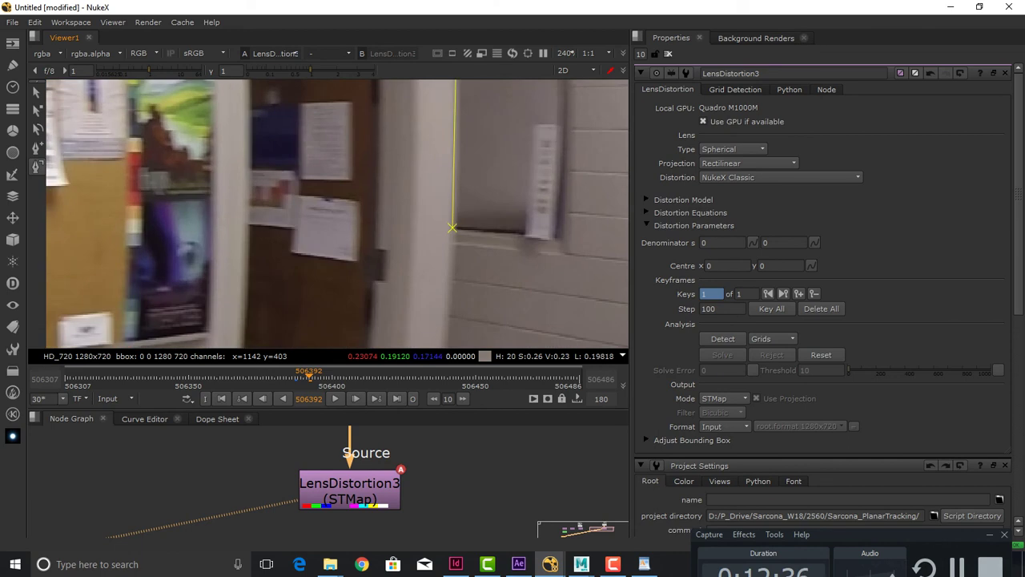
pyautogui.moveTo(454, 229); pyautogui.dragTo(469, 98)
pyautogui.click(455, 211)
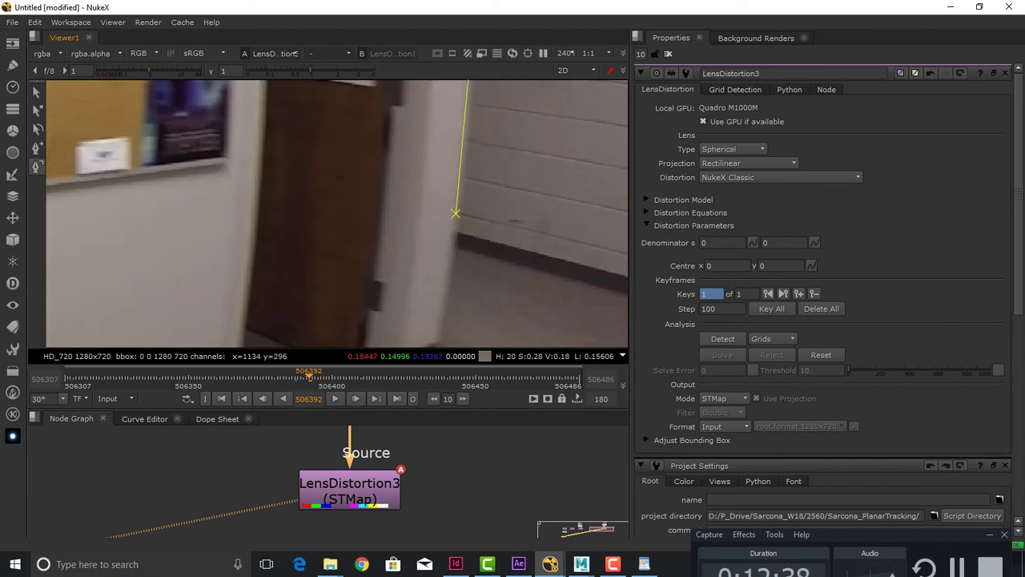
pyautogui.click(438, 333)
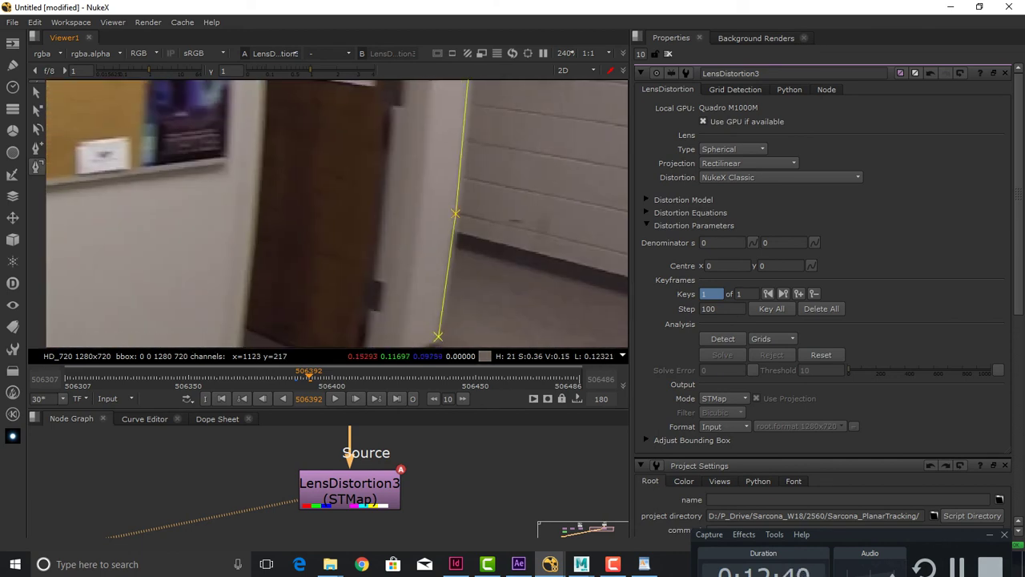
# Trace the upper edge of the dark baseboard with a multi-point line from the far doorway back to the fire extinguisher
pyautogui.scroll(-3, 432, 192)
pyautogui.moveTo(421, 134); pyautogui.dragTo(434, 142)
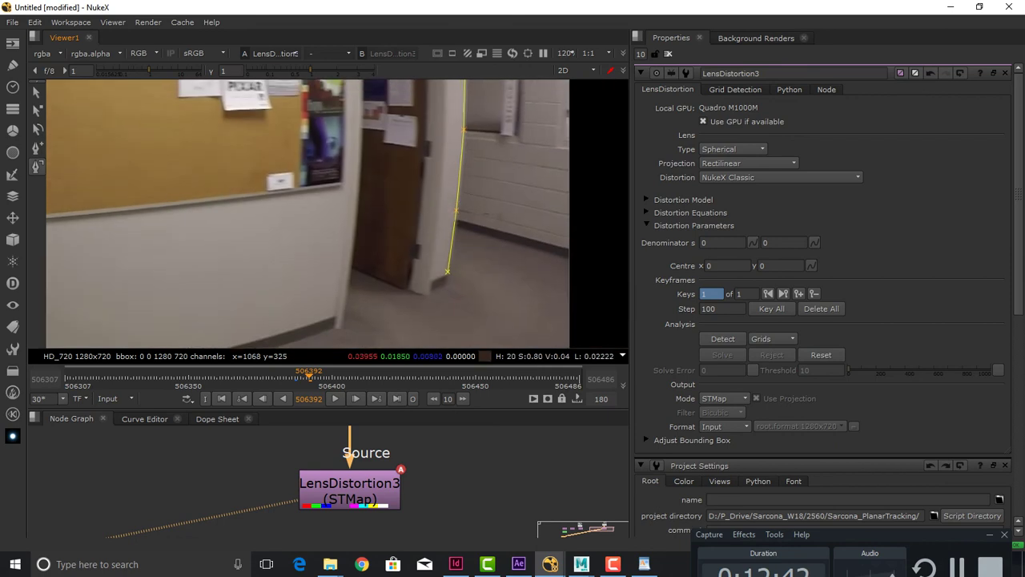
pyautogui.moveTo(366, 227); pyautogui.dragTo(481, 176)
pyautogui.scroll(3, 383, 338)
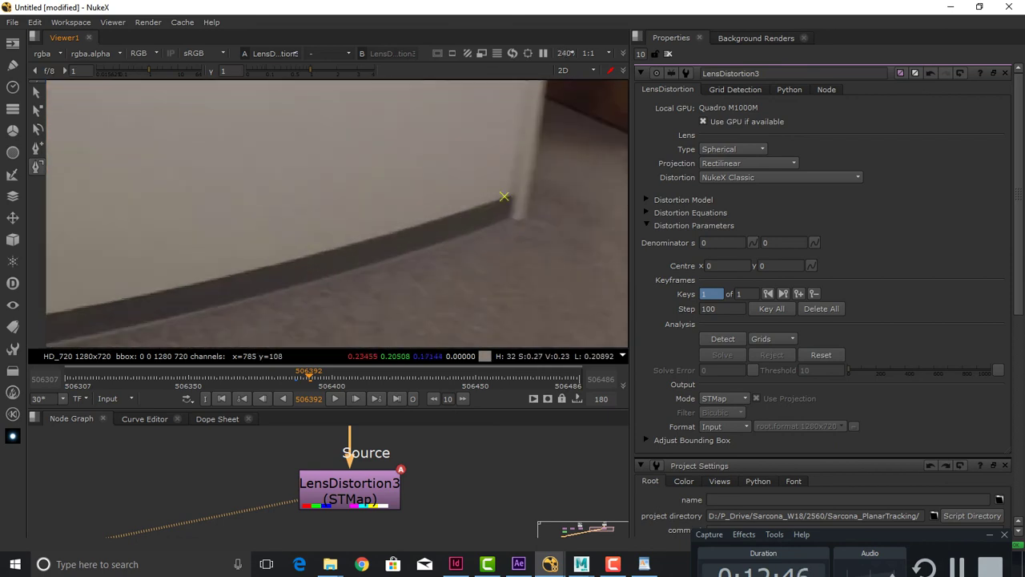
pyautogui.click(230, 274)
pyautogui.moveTo(106, 282); pyautogui.dragTo(418, 188)
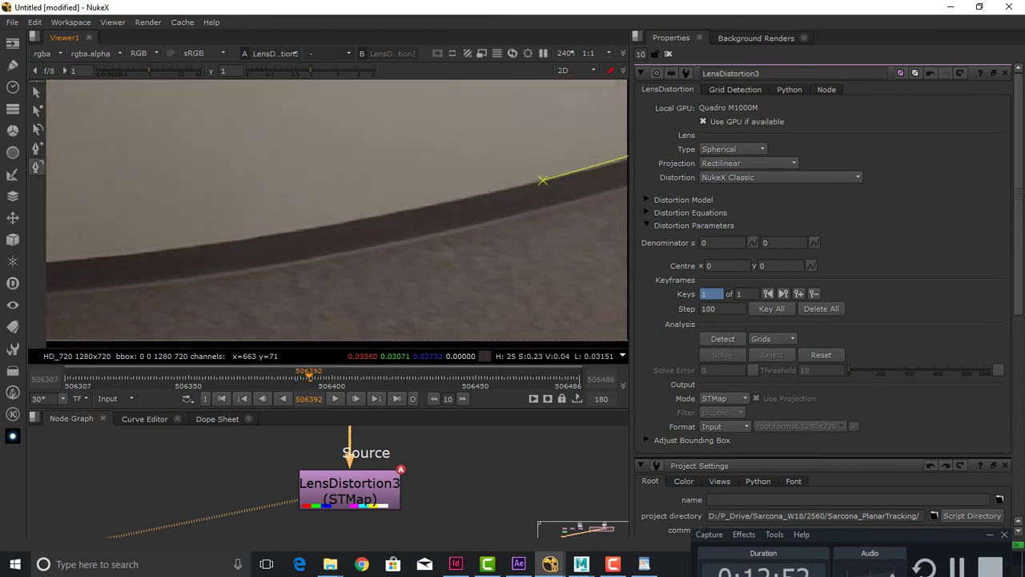
pyautogui.moveTo(506, 188); pyautogui.dragTo(331, 225)
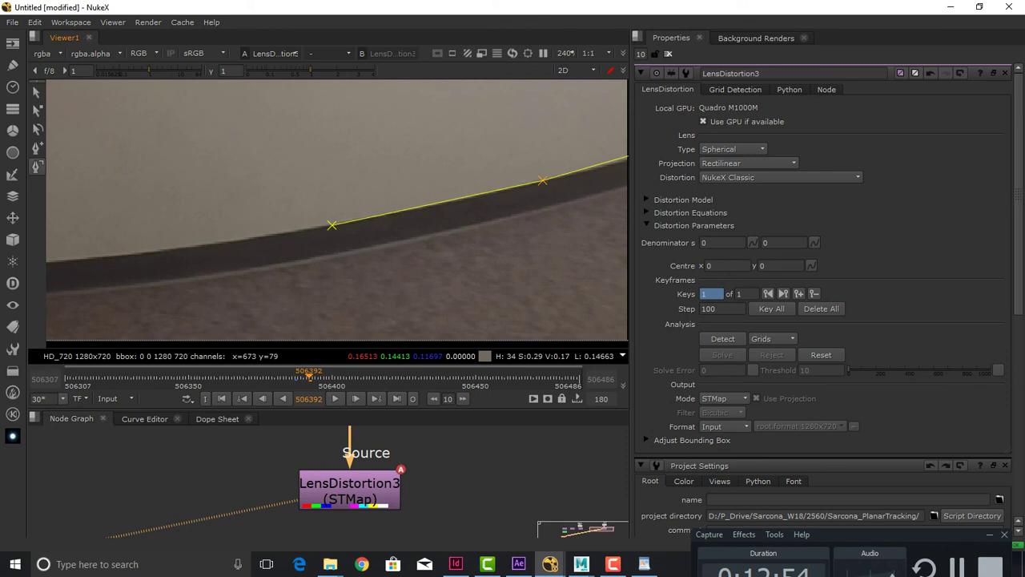
pyautogui.click(95, 257)
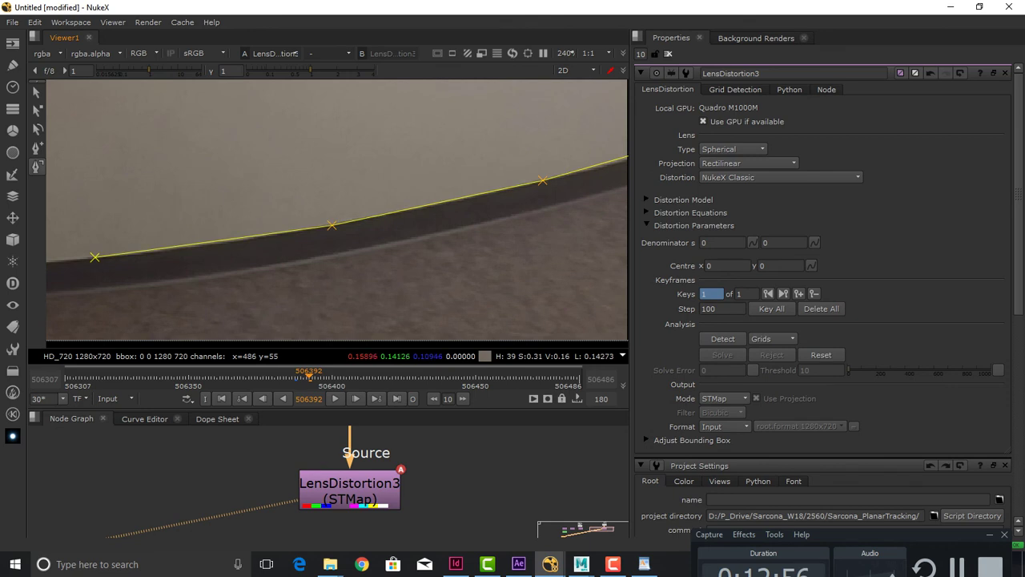
pyautogui.moveTo(241, 243); pyautogui.dragTo(486, 234)
pyautogui.click(186, 261)
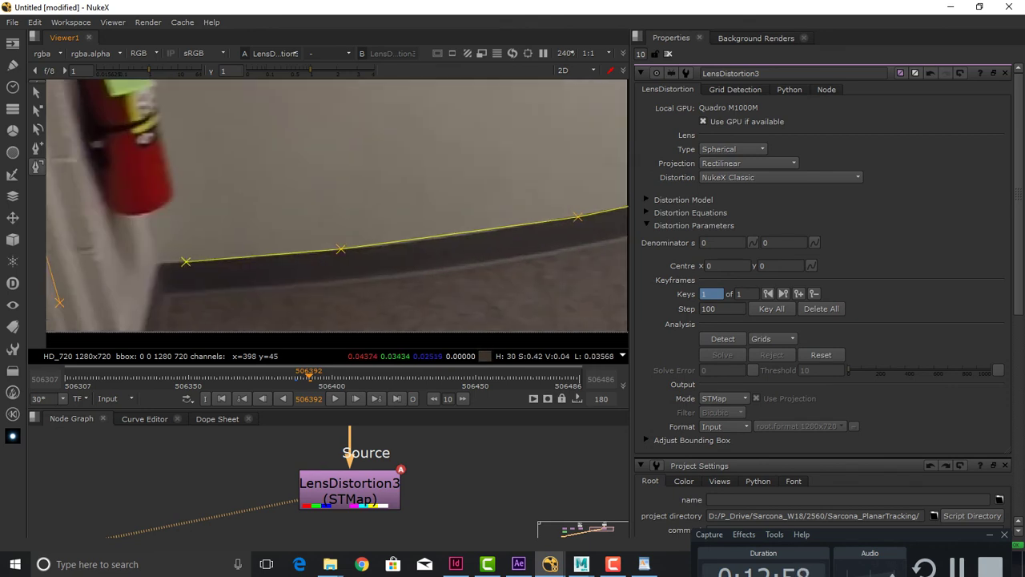
# Trace the bulletin board's upper edge with a multi-point line from the poster corner near the fire extinguisher to the blue poster's far corner
pyautogui.scroll(-6, 469, 168)
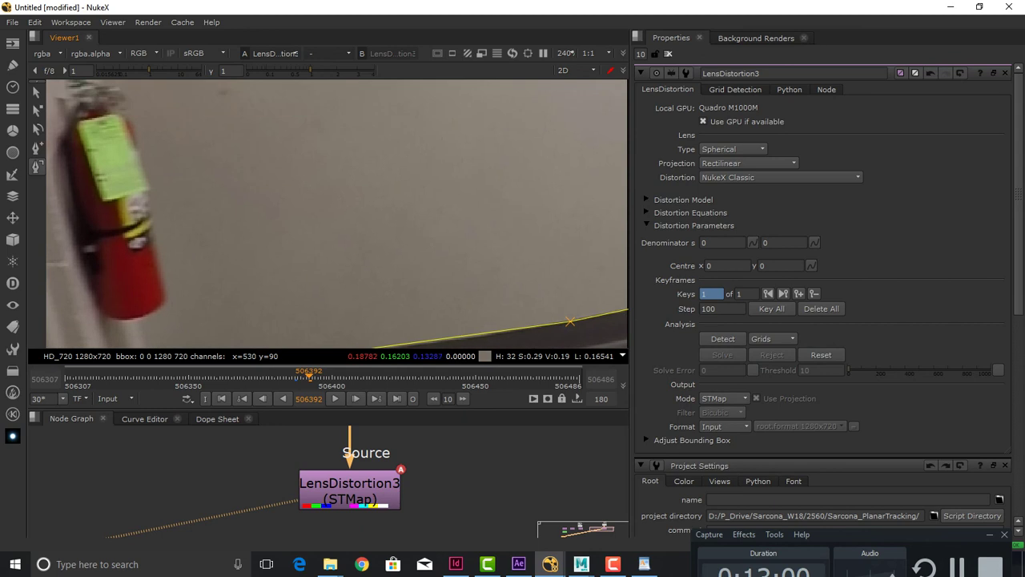
pyautogui.scroll(-4, 345, 214)
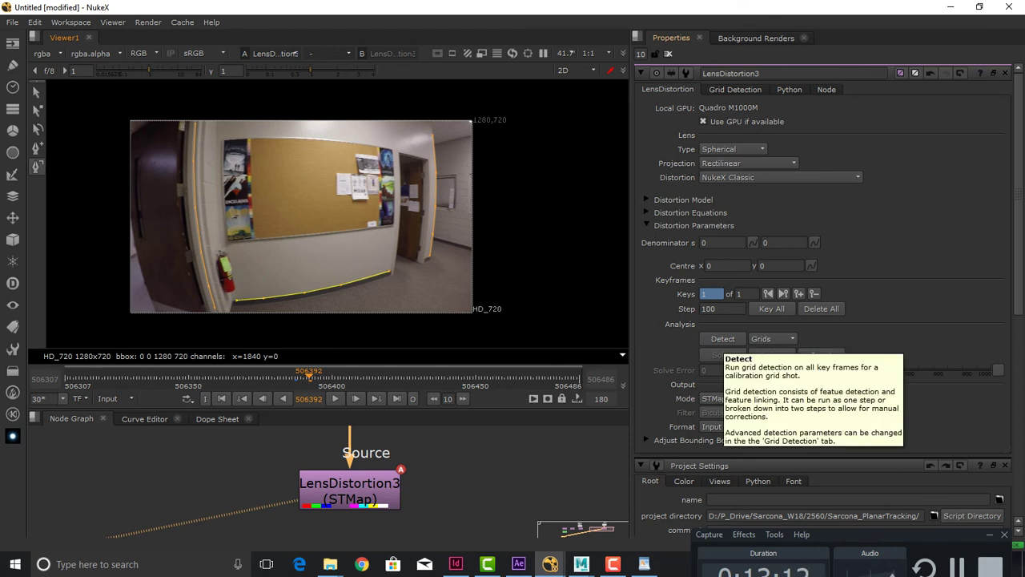
pyautogui.scroll(6, 494, 217)
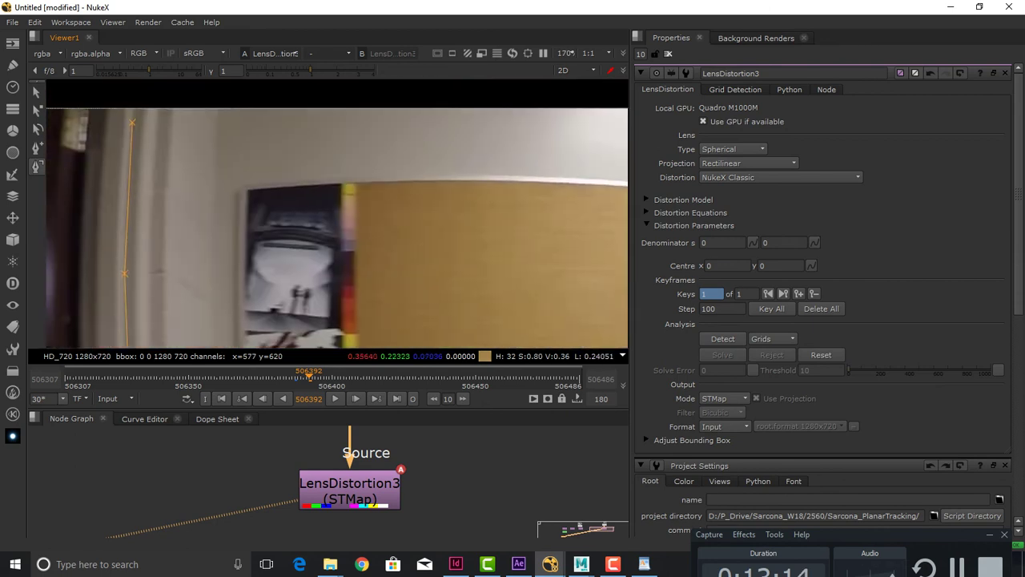
pyautogui.scroll(3, 494, 217)
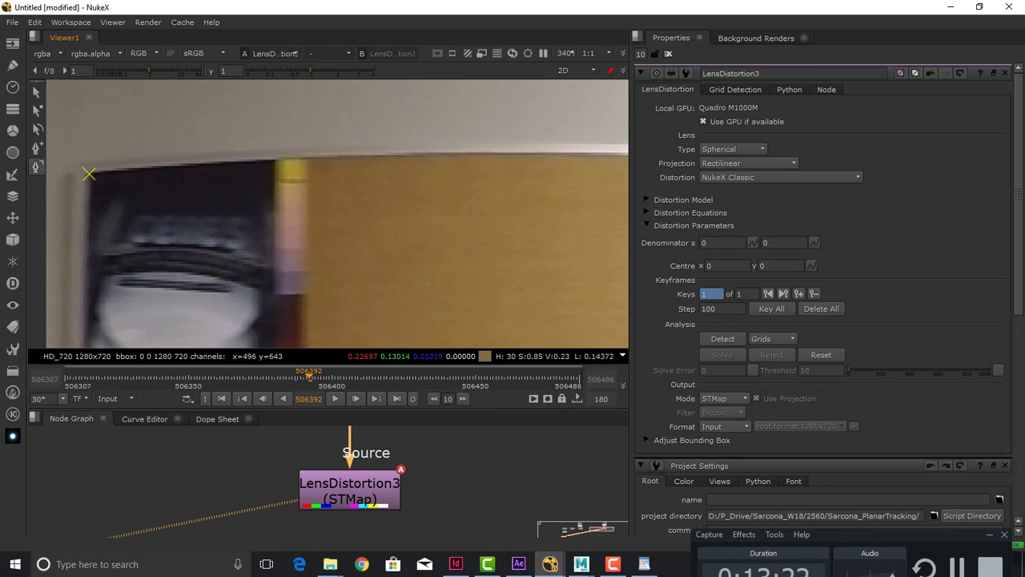
pyautogui.click(440, 152)
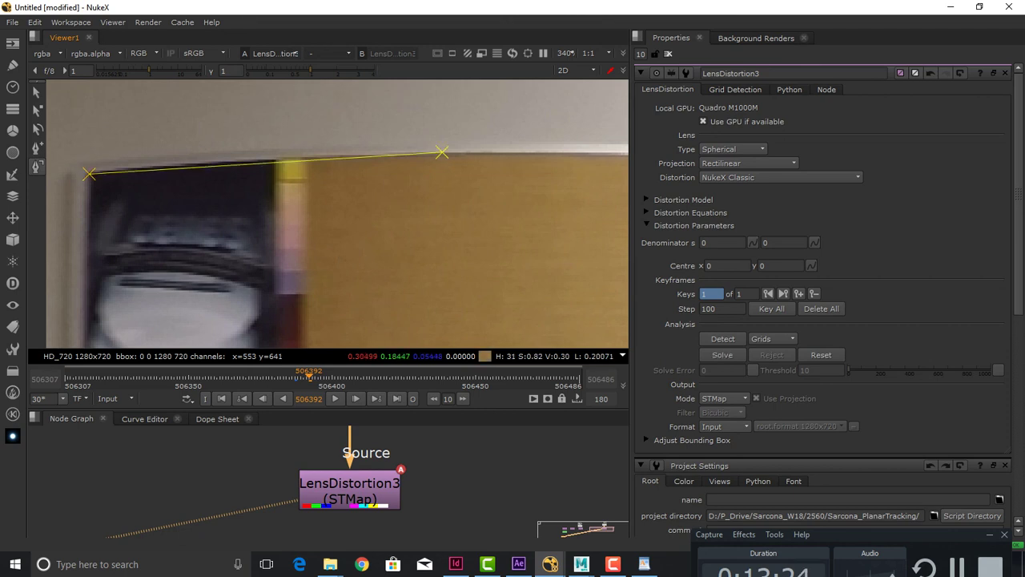
pyautogui.moveTo(364, 315); pyautogui.dragTo(280, 315)
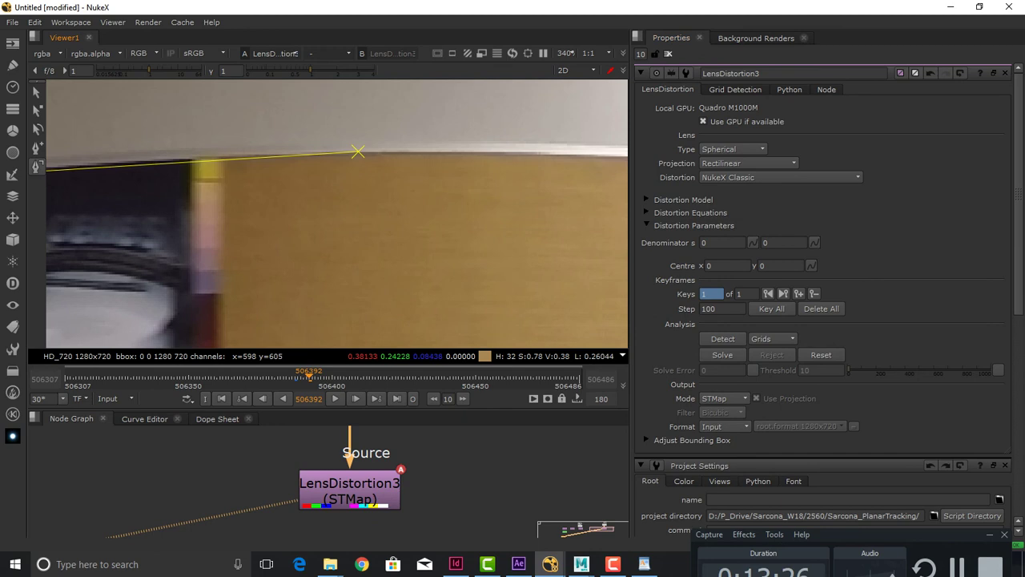
pyautogui.moveTo(548, 257); pyautogui.dragTo(251, 233)
pyautogui.click(448, 139)
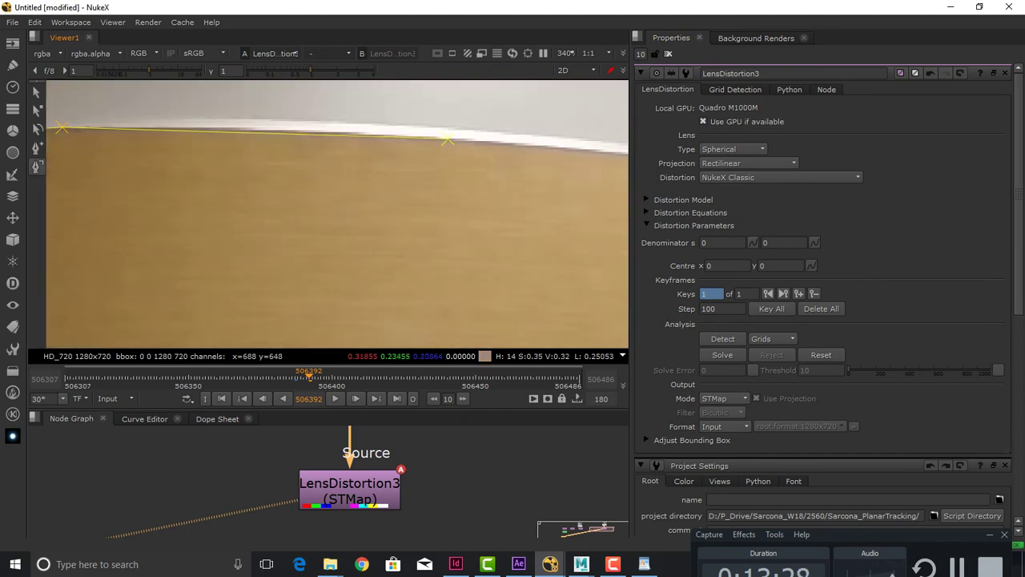
pyautogui.moveTo(545, 251); pyautogui.dragTo(231, 259)
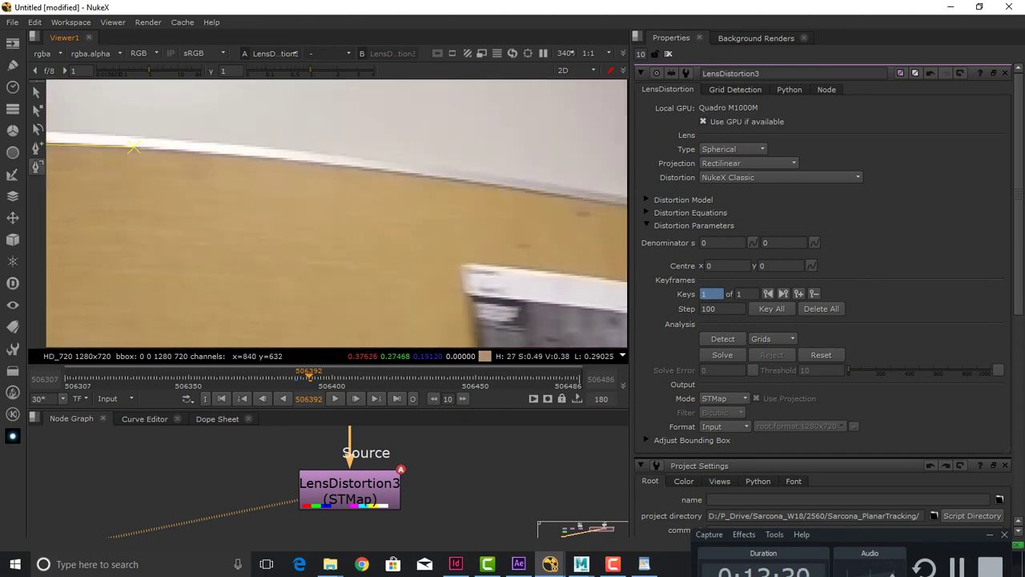
pyautogui.click(469, 182)
pyautogui.moveTo(420, 305); pyautogui.dragTo(179, 293)
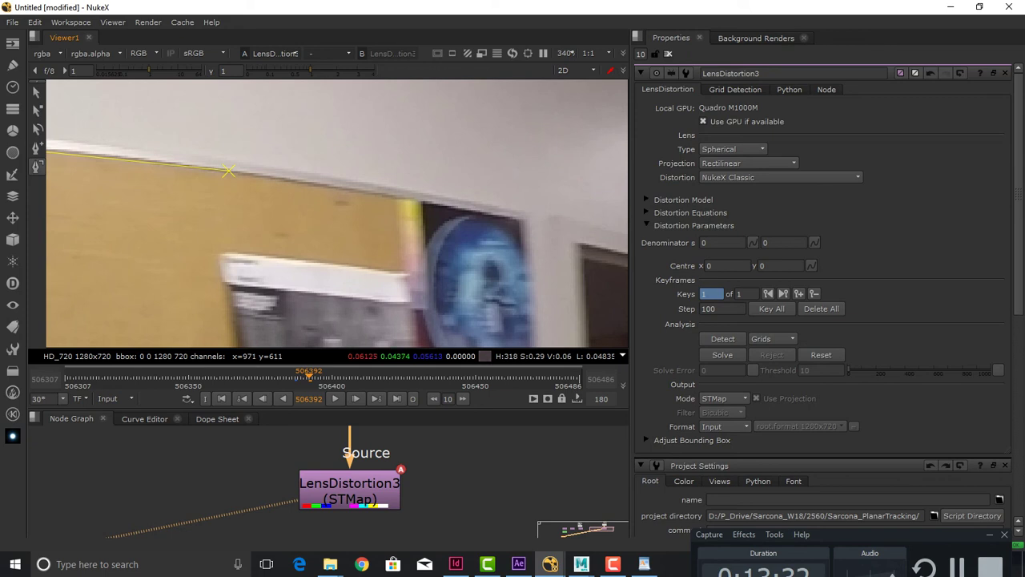
pyautogui.click(526, 220)
# Solve the lens distortion from the traced lines, and solve it again after keying all frames at a step of 100
pyautogui.scroll(-10, 526, 220)
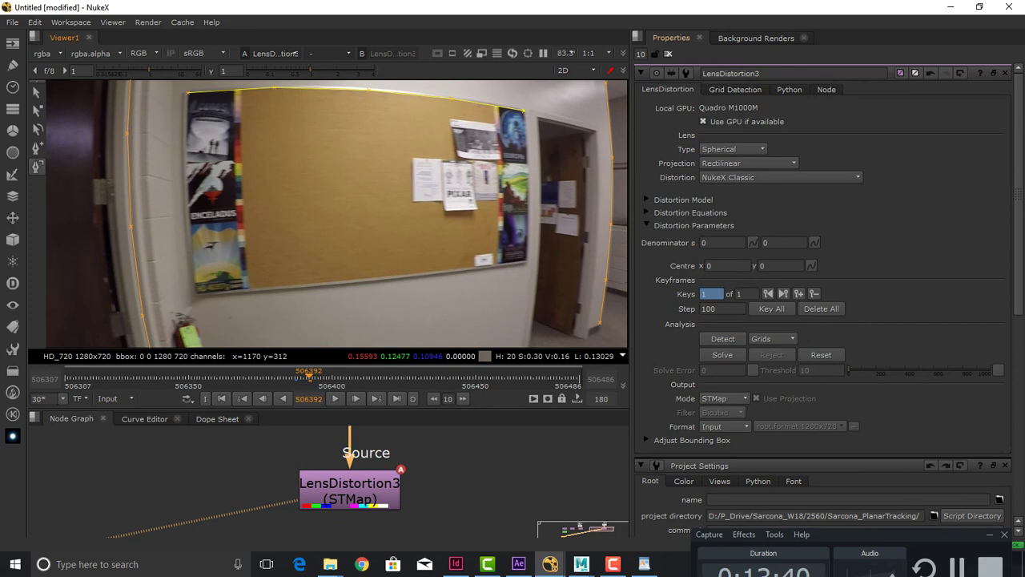
pyautogui.click(723, 355)
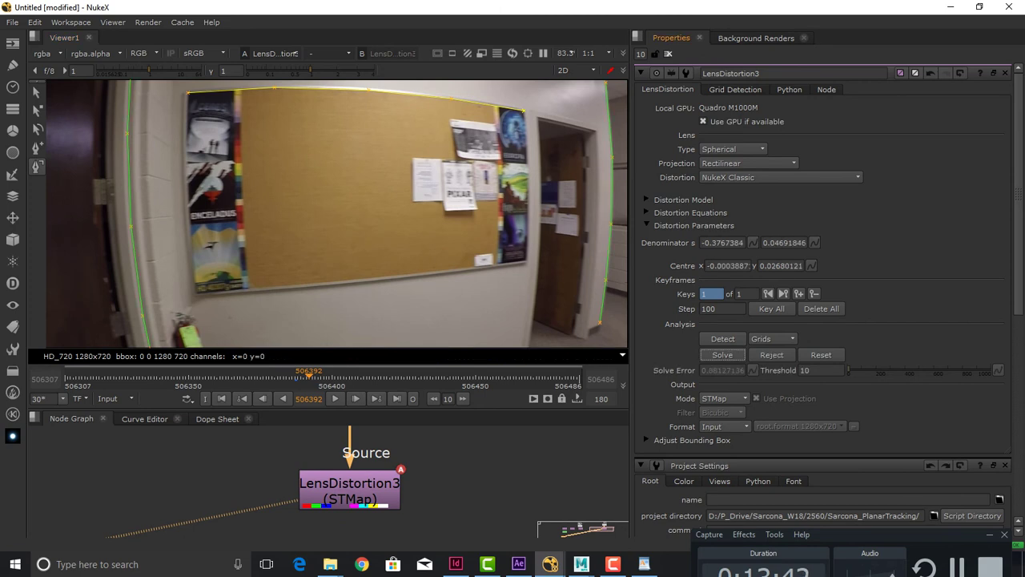
pyautogui.scroll(-2, 507, 220)
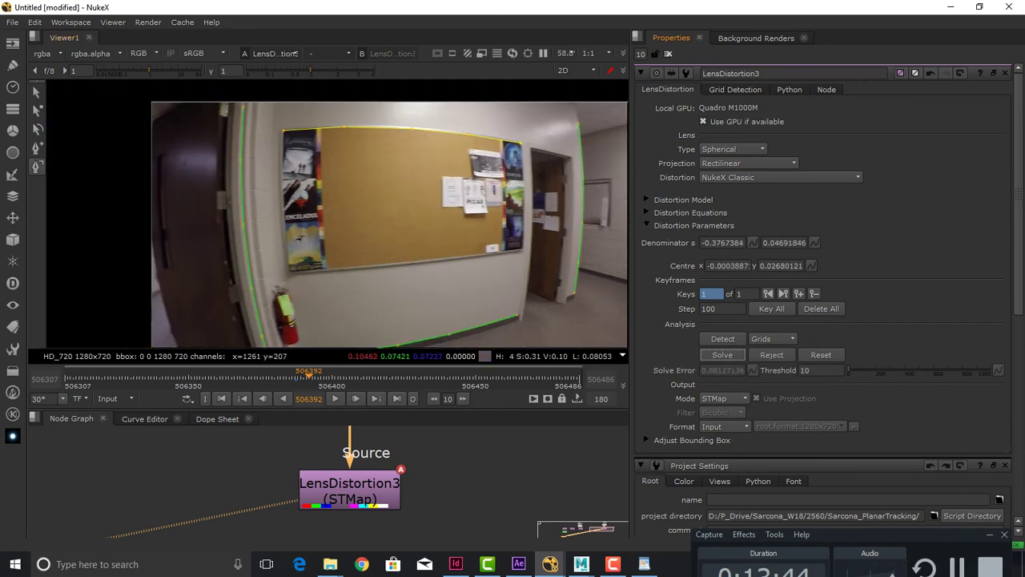
pyautogui.click(772, 309)
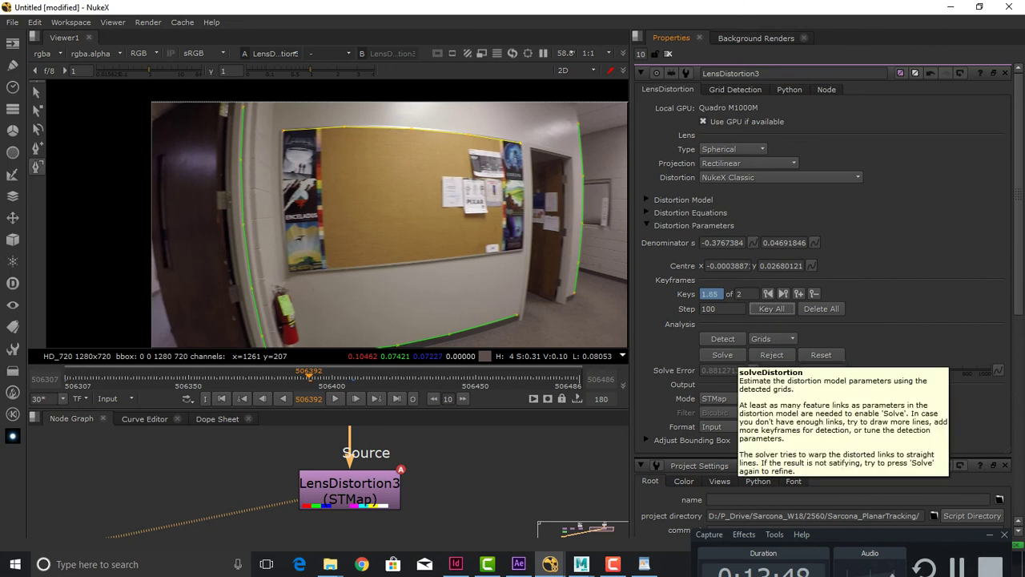
pyautogui.click(722, 355)
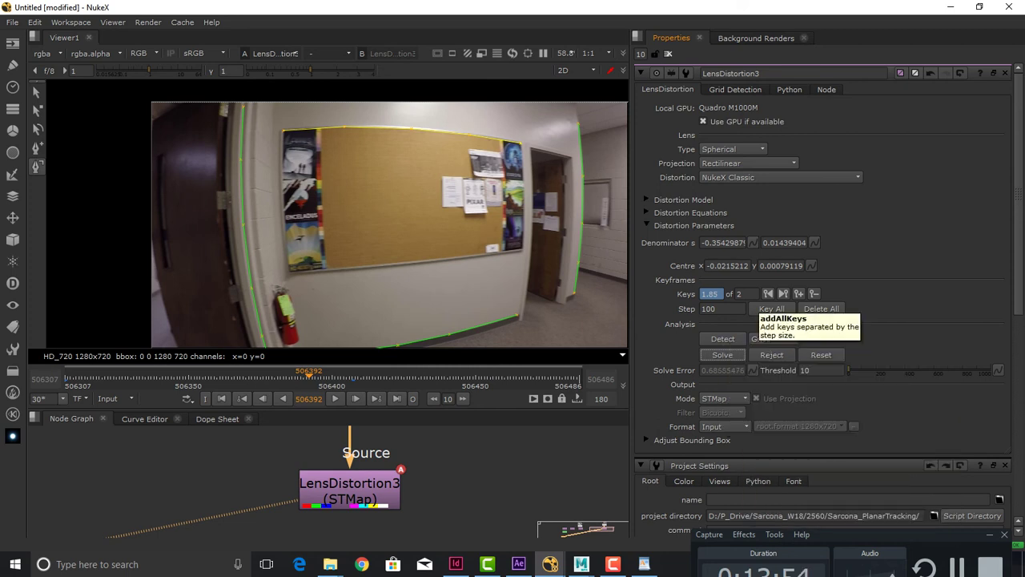
# Set LensDistortion3's output mode to Undistort and, with all node properties closed, scrub the lobby footage to frame 506460
pyautogui.click(725, 398)
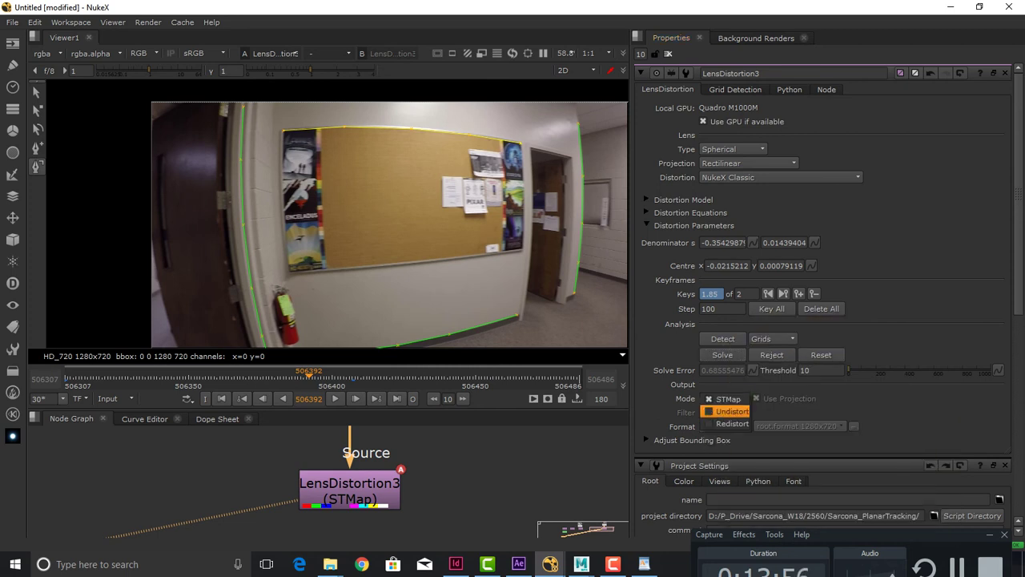
pyautogui.click(729, 411)
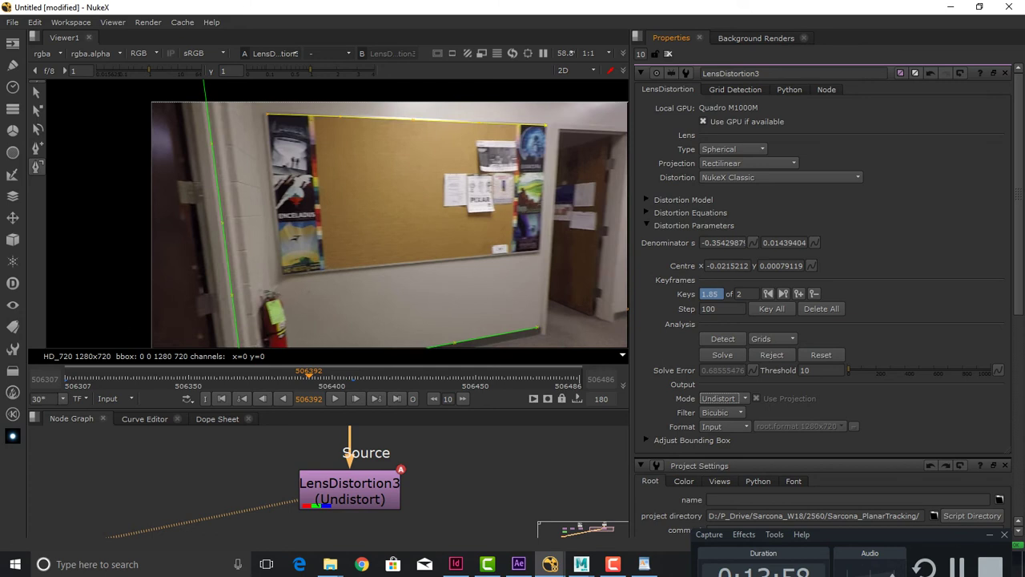
pyautogui.scroll(-3, 425, 260)
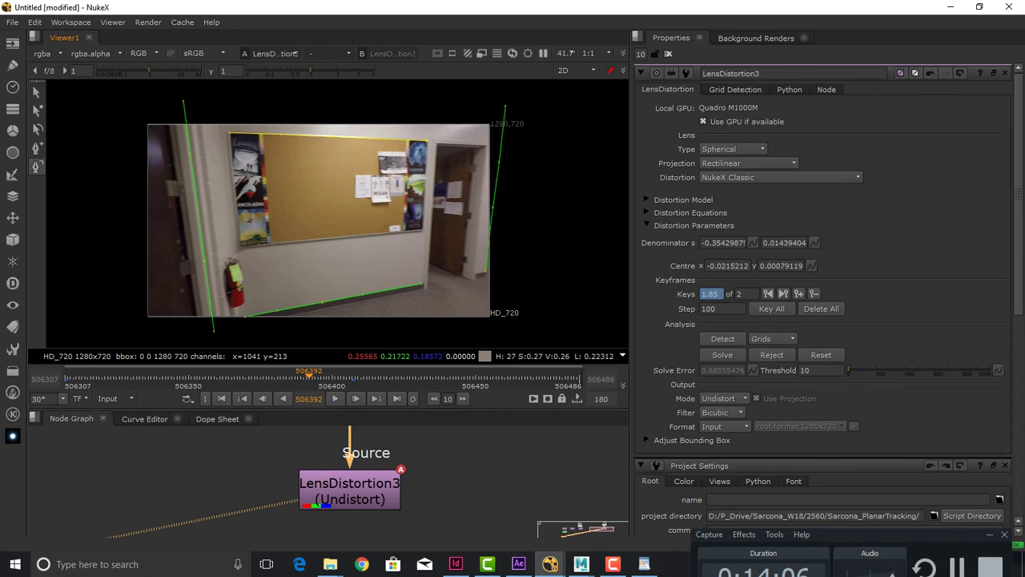
pyautogui.click(668, 54)
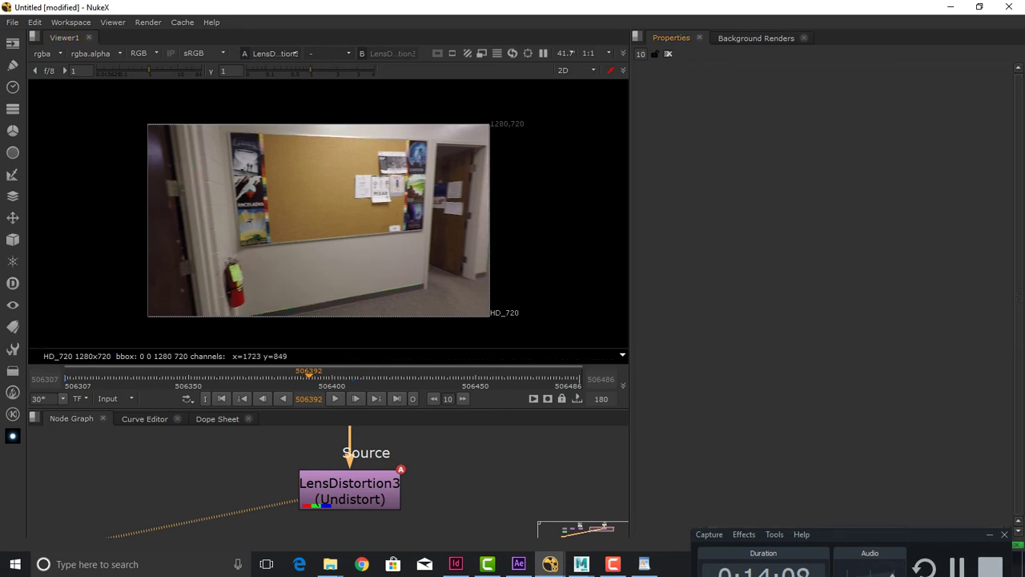
pyautogui.moveTo(308, 376); pyautogui.dragTo(503, 376)
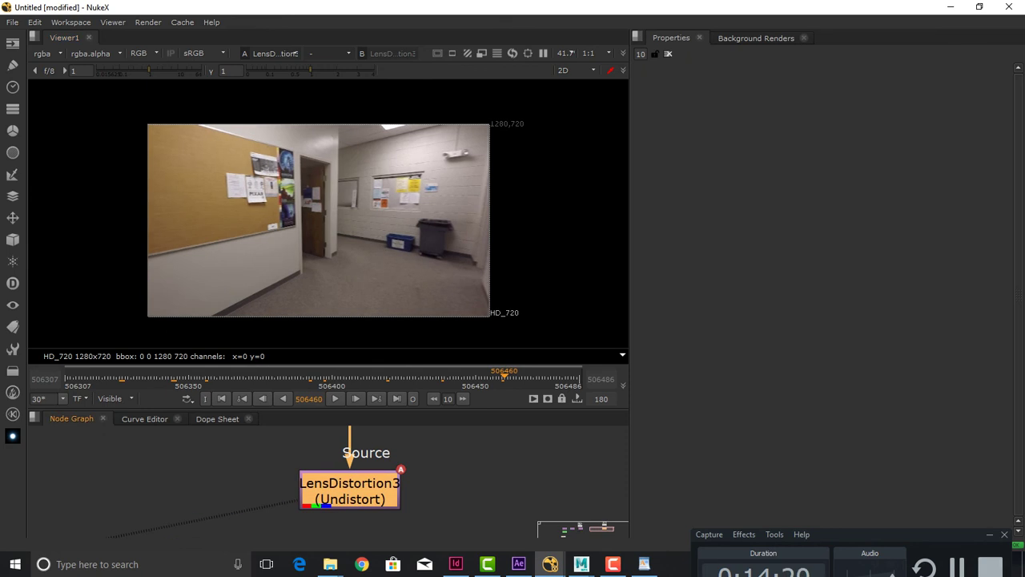
# View the Read2 alignment clip, set the timeline range to Input, and go to grid frame 515442
pyautogui.click(176, 473)
pyautogui.moveTo(120, 468); pyautogui.dragTo(841, 529)
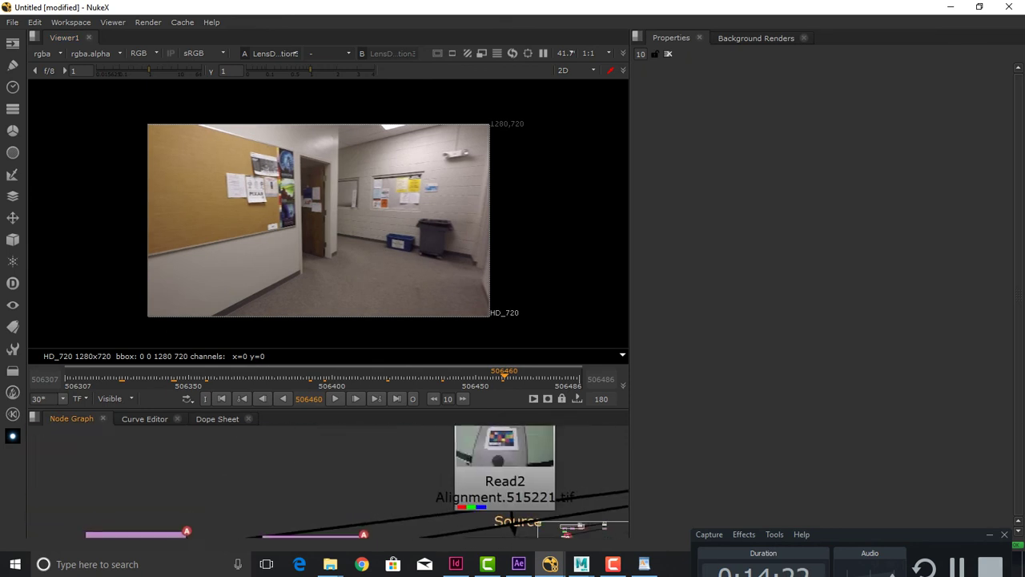
pyautogui.scroll(-1, 397, 491)
pyautogui.moveTo(489, 478); pyautogui.dragTo(336, 433)
pyautogui.moveTo(401, 471); pyautogui.dragTo(432, 484)
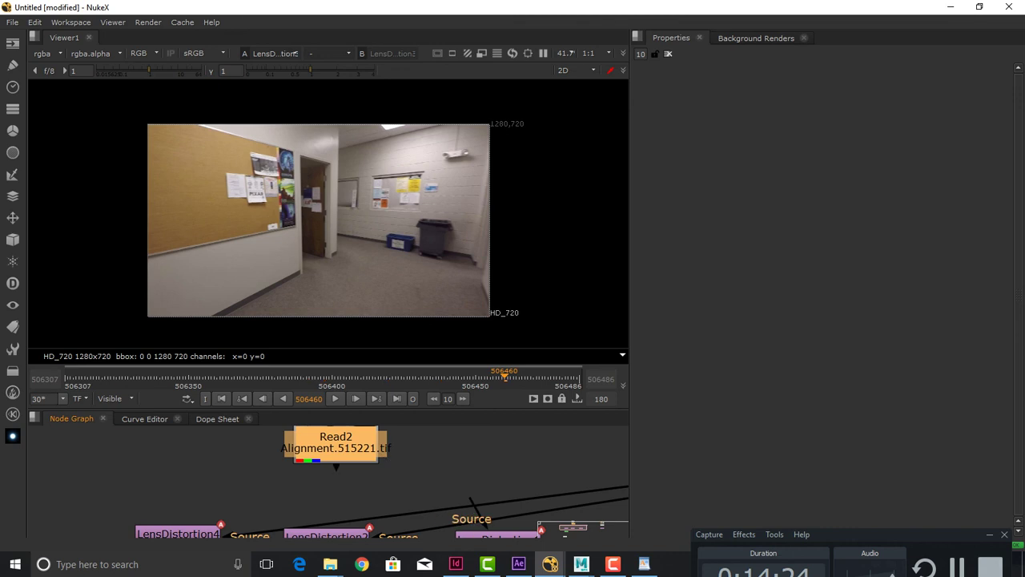
pyautogui.press('1')
pyautogui.click(261, 465)
pyautogui.moveTo(341, 377); pyautogui.dragTo(475, 376)
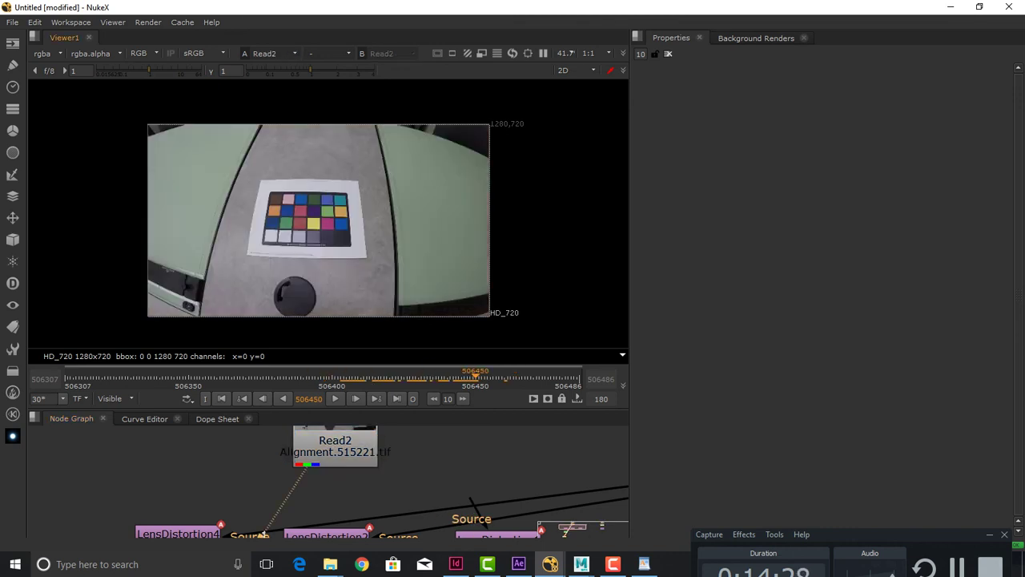
pyautogui.click(110, 398)
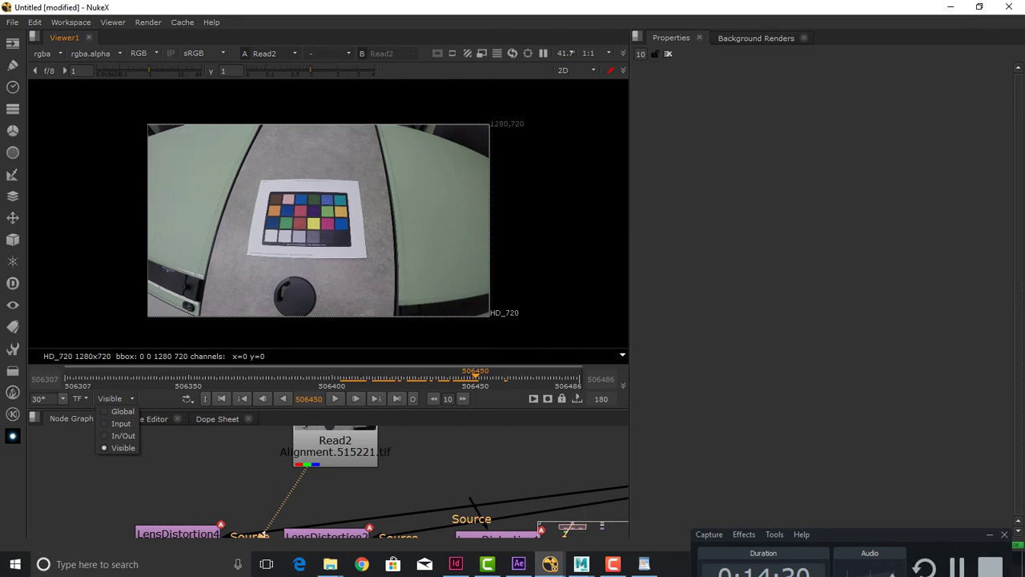
pyautogui.click(112, 422)
pyautogui.click(413, 377)
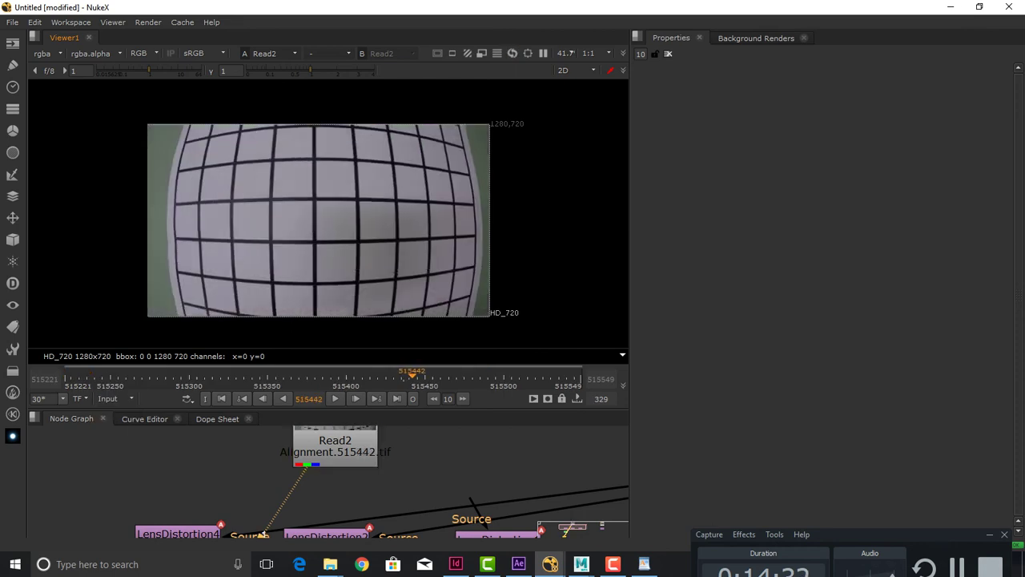
# Paste the copied Undistort LensDistortion node beneath the Read2 alignment clip and inspect the grid lines
pyautogui.click(335, 448)
pyautogui.hotkey('ctrl', 'v')
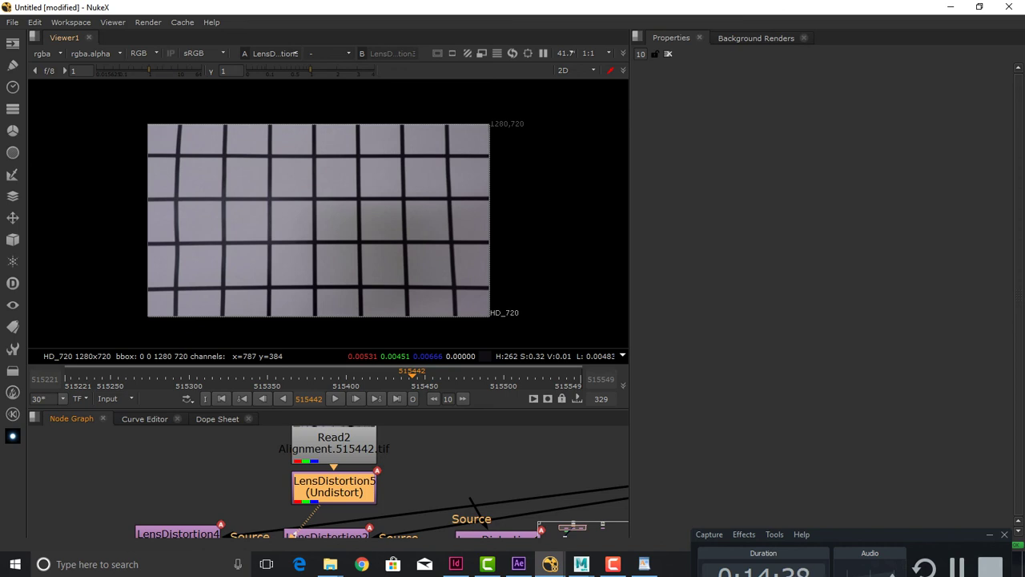
pyautogui.scroll(2, 132, 223)
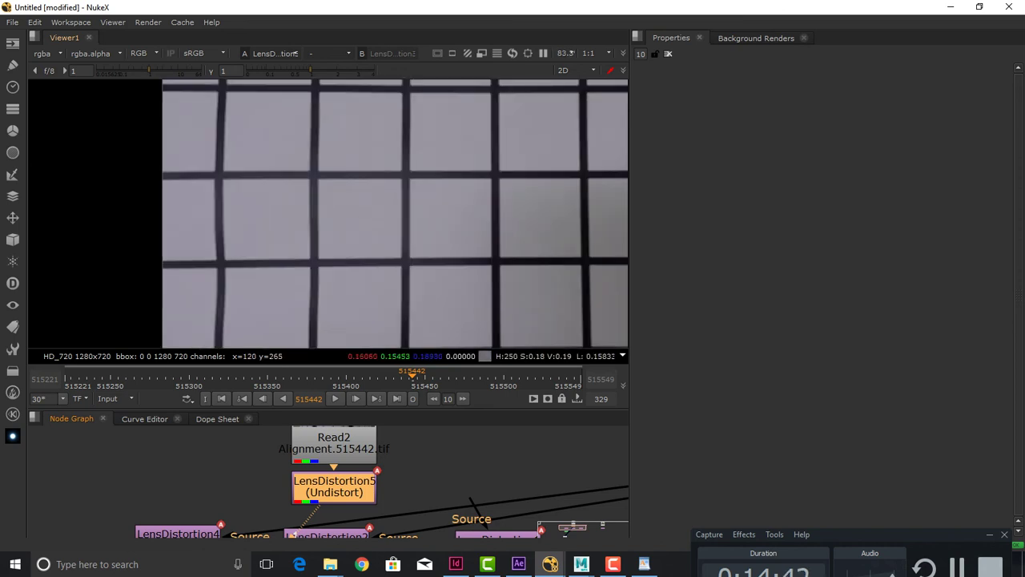
pyautogui.scroll(-5, 318, 226)
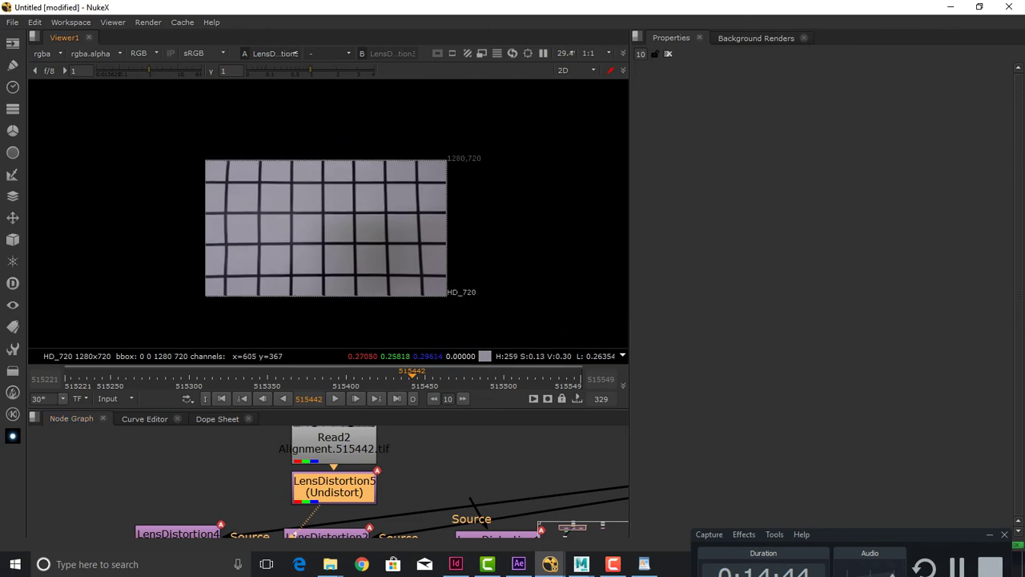
pyautogui.scroll(2, 402, 240)
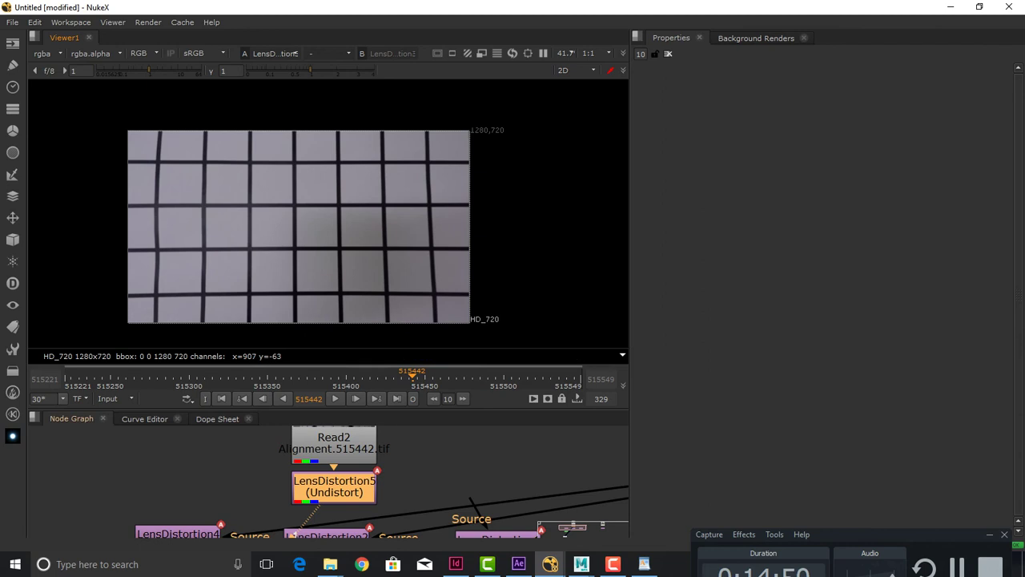
# Toggle the pasted LensDistortion5 node off and on repeatedly to compare the distorted and corrected grid
pyautogui.press('d')
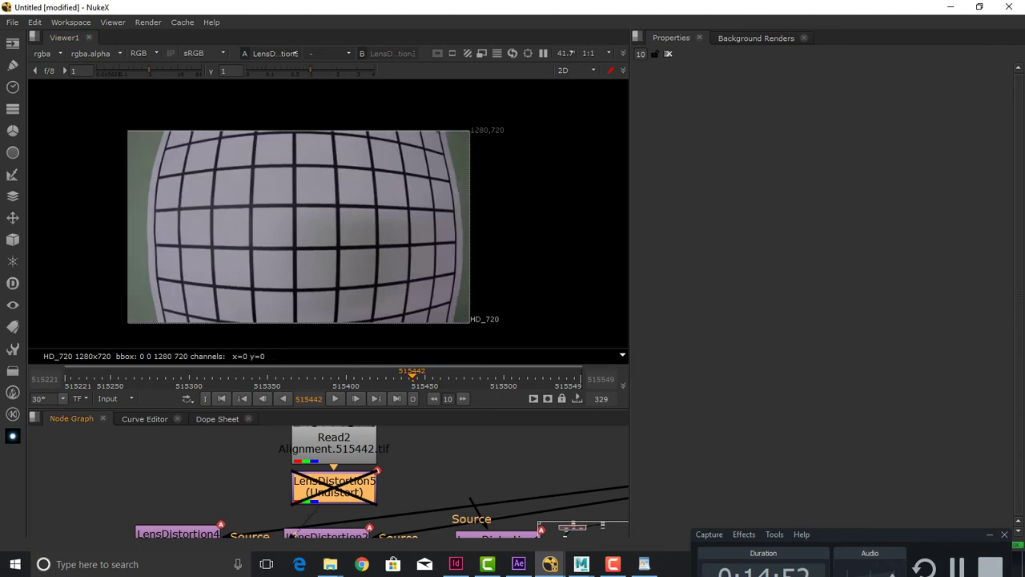
pyautogui.press('d')
pyautogui.press('d')
pyautogui.press('d')
pyautogui.press('d')
pyautogui.press('d')
pyautogui.press('d')
pyautogui.press('d')
pyautogui.press('d')
pyautogui.press('d')
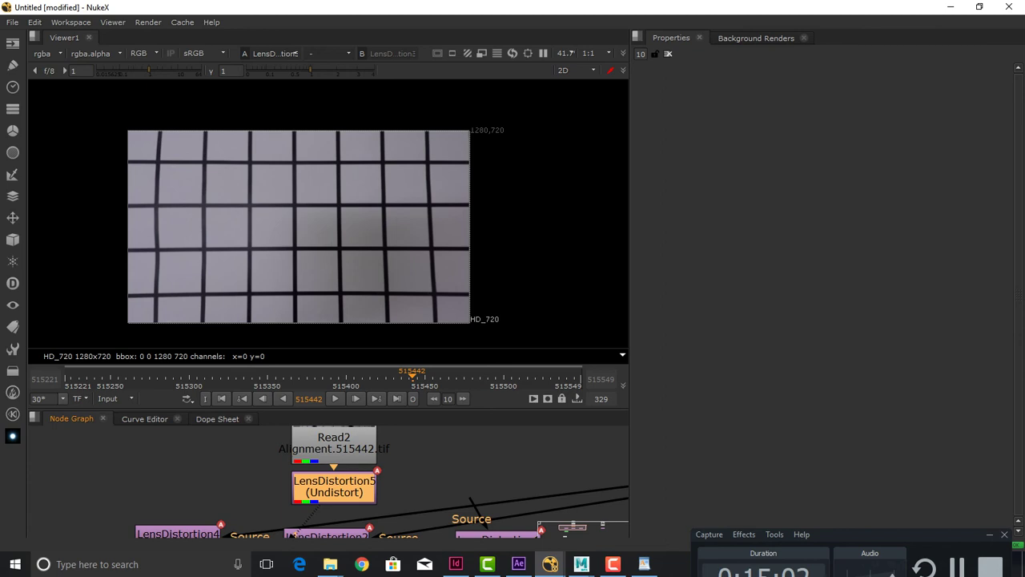
pyautogui.press('d')
pyautogui.press('d')
pyautogui.press('d')
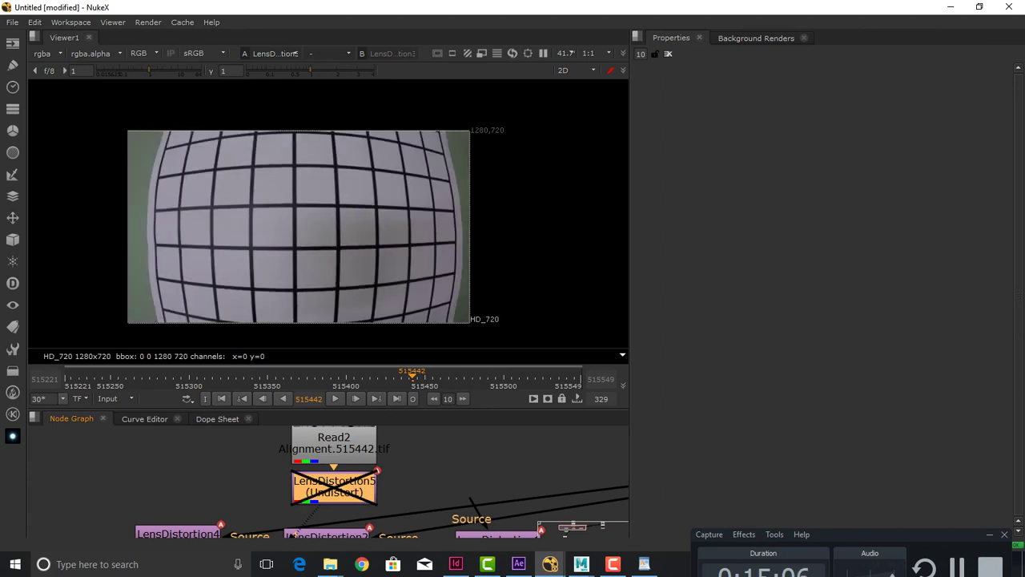
pyautogui.press('d')
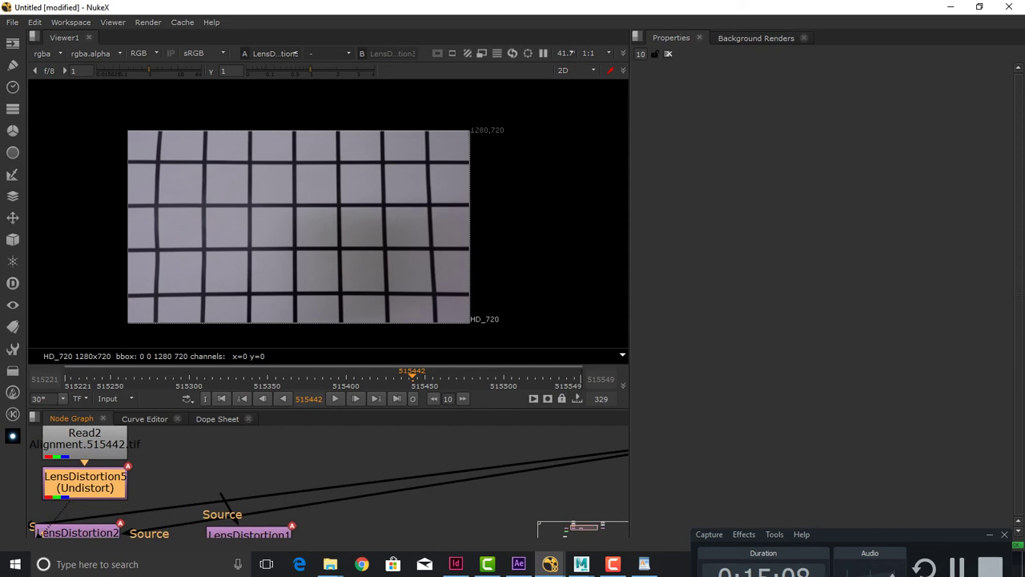
# Enlarge the node graph and read in the Hallway image sequence from the GOPR2908 folder
pyautogui.moveTo(520, 481); pyautogui.dragTo(129, 447)
pyautogui.click(12, 22)
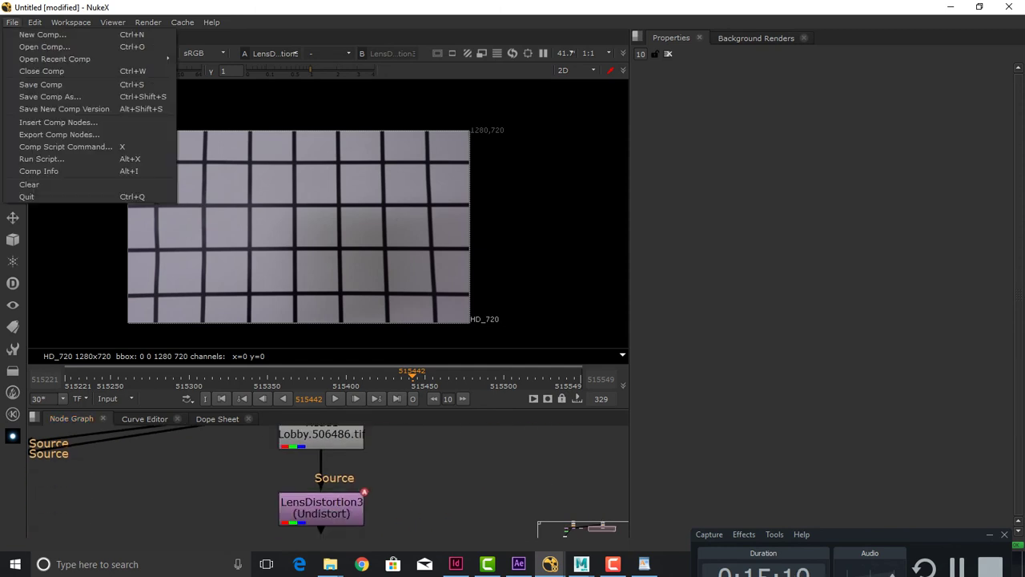
pyautogui.press('Escape')
pyautogui.press('space')
pyautogui.moveTo(321, 401); pyautogui.dragTo(640, 211)
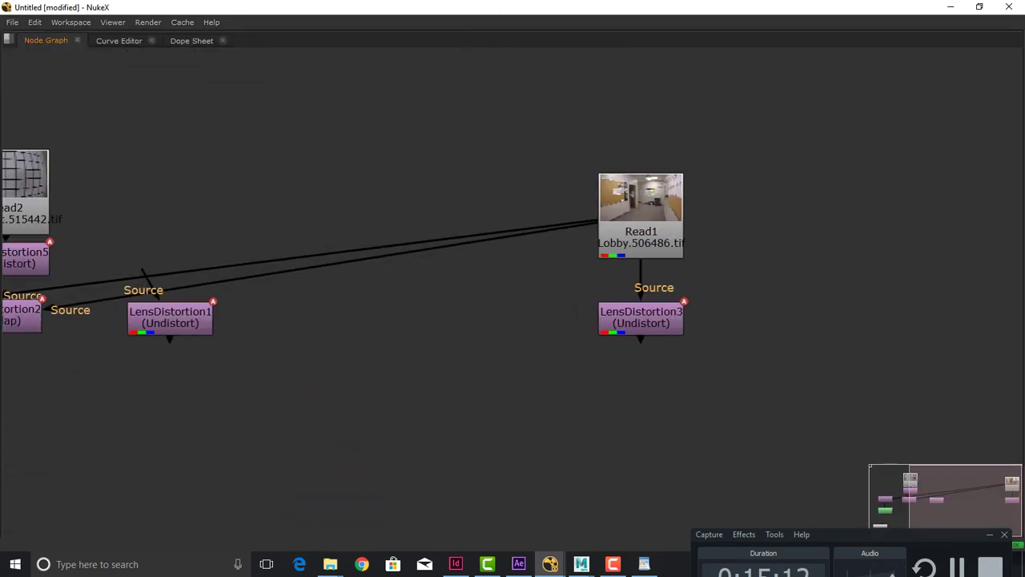
pyautogui.moveTo(712, 277); pyautogui.dragTo(477, 384)
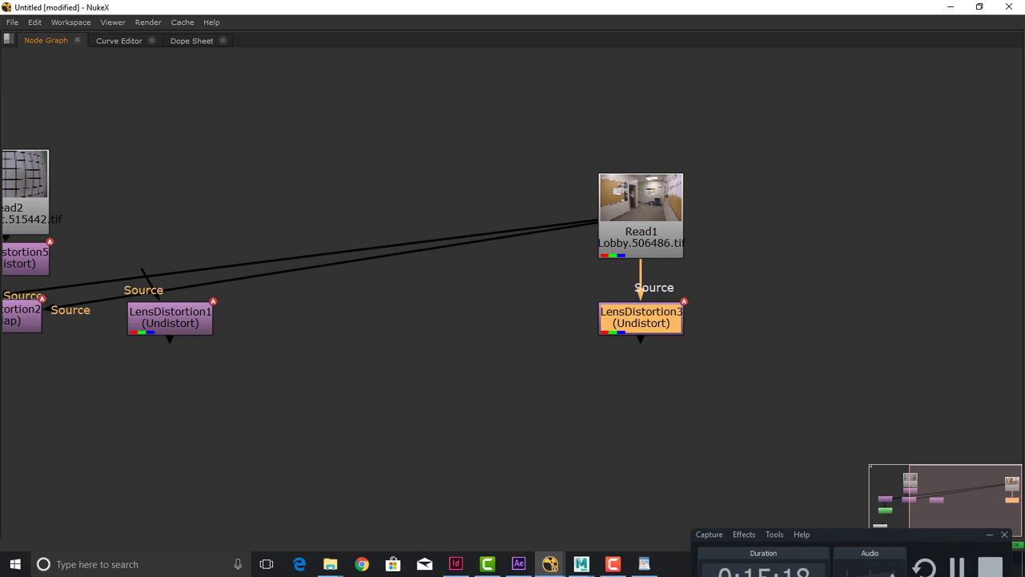
pyautogui.hotkey('ctrl', 'shift', 'a')
pyautogui.press('f')
pyautogui.press('r')
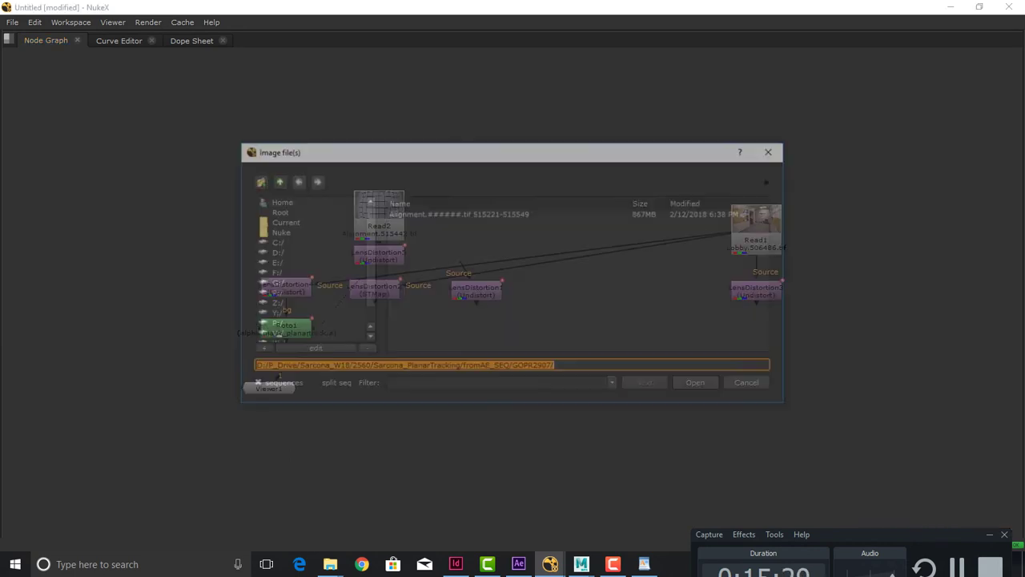
pyautogui.click(276, 181)
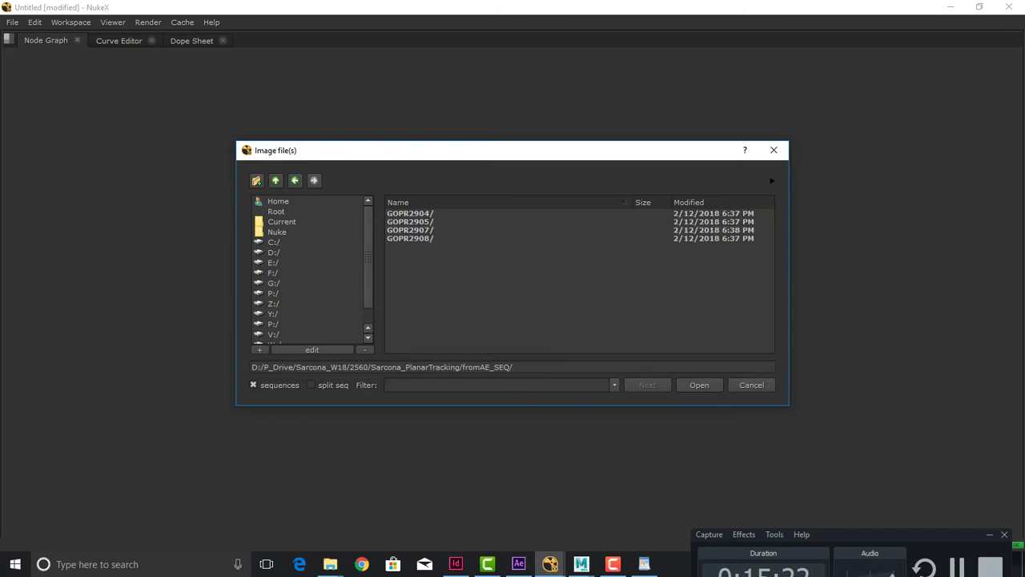
pyautogui.click(410, 240)
pyautogui.doubleClick(453, 213)
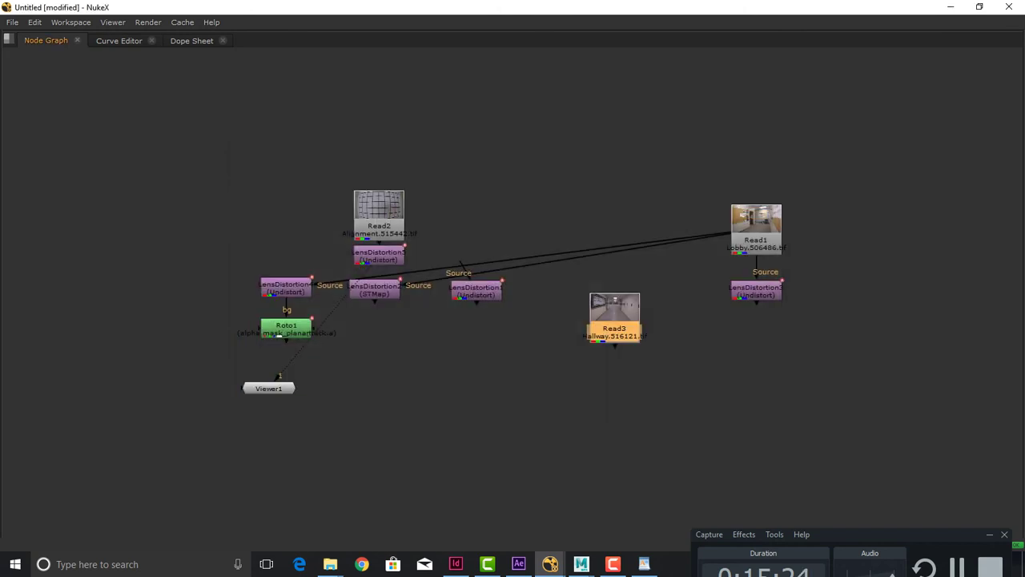
# Place the Hallway Read node beside the lobby Read node and show it fitted in the viewer
pyautogui.moveTo(615, 323); pyautogui.dragTo(867, 239)
pyautogui.press('1')
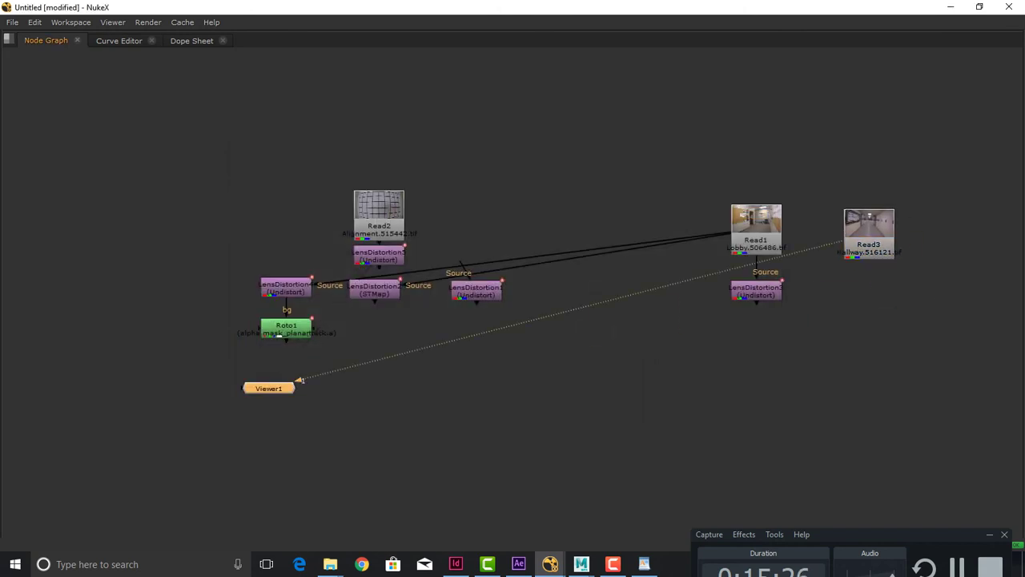
pyautogui.press('space')
pyautogui.scroll(-12, 543, 259)
pyautogui.scroll(8, 543, 256)
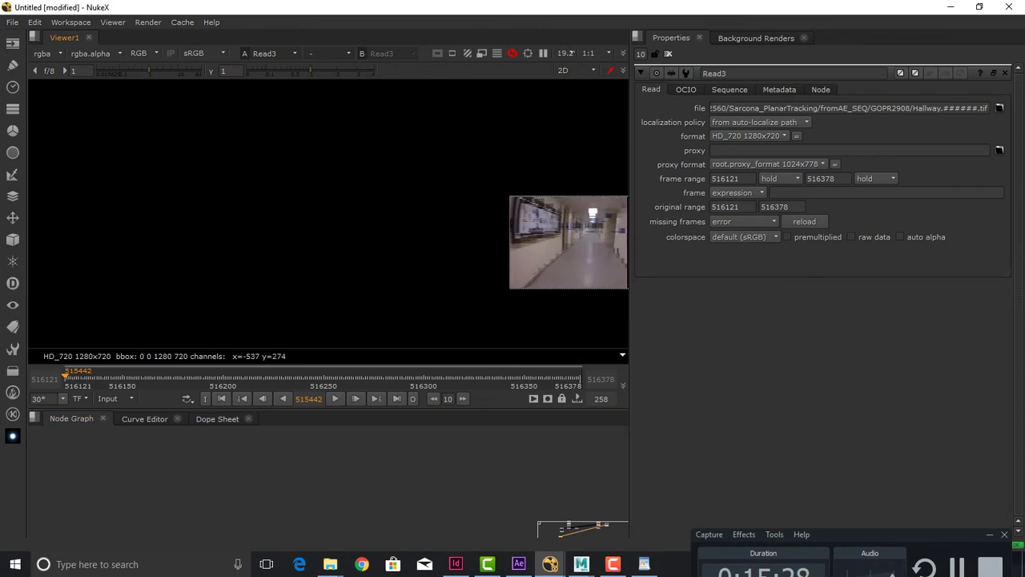
pyautogui.press('f')
pyautogui.scroll(-5, 512, 480)
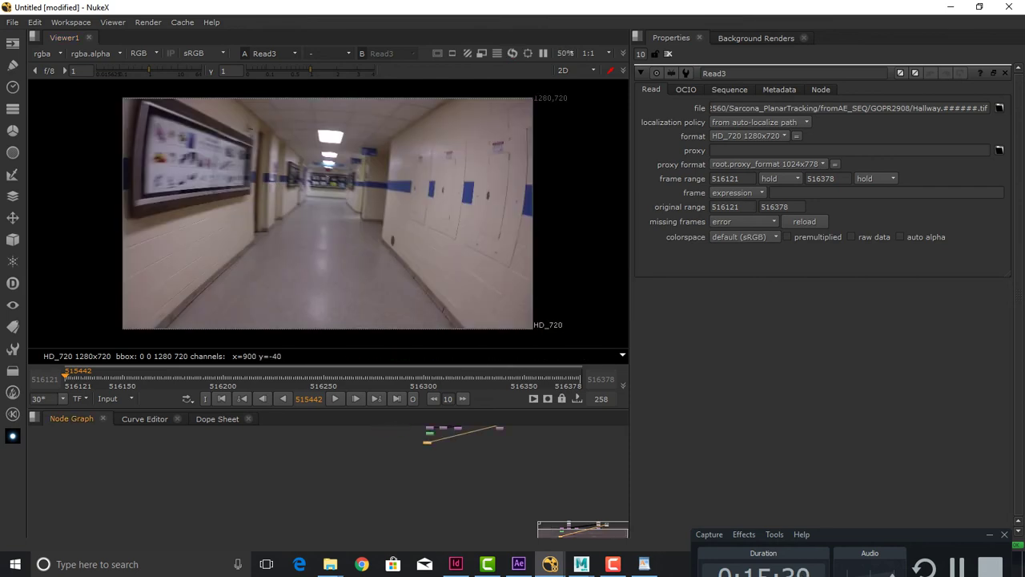
# Copy the lobby's LensDistortion3 node onto the Hallway Read node and scrub the corrected footage to frame 516368
pyautogui.scroll(7, 481, 445)
pyautogui.moveTo(561, 437); pyautogui.dragTo(134, 541)
pyautogui.click(389, 464)
pyautogui.click(254, 523)
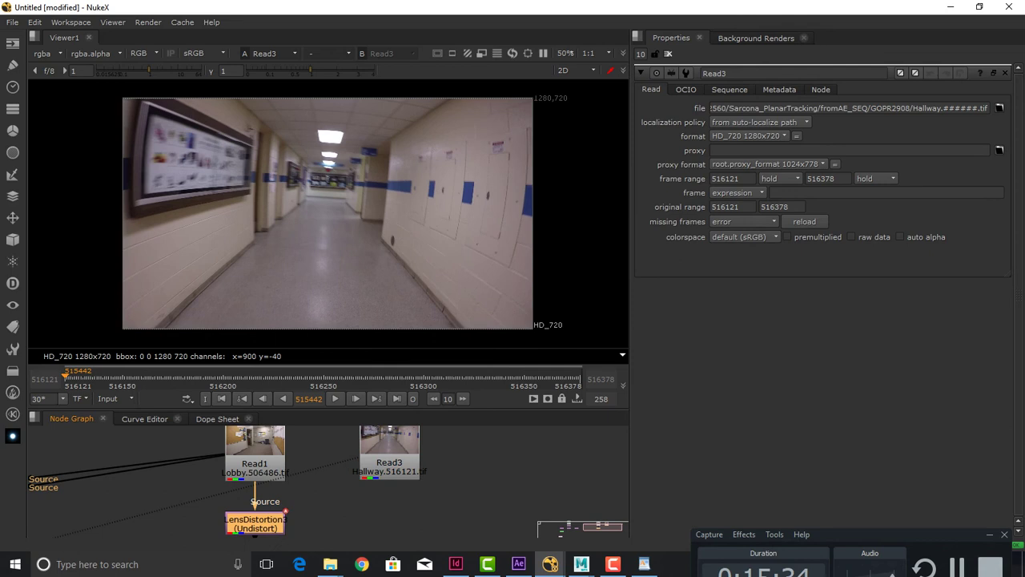
pyautogui.hotkey('ctrl', 'c')
pyautogui.click(390, 465)
pyautogui.hotkey('ctrl', 'v')
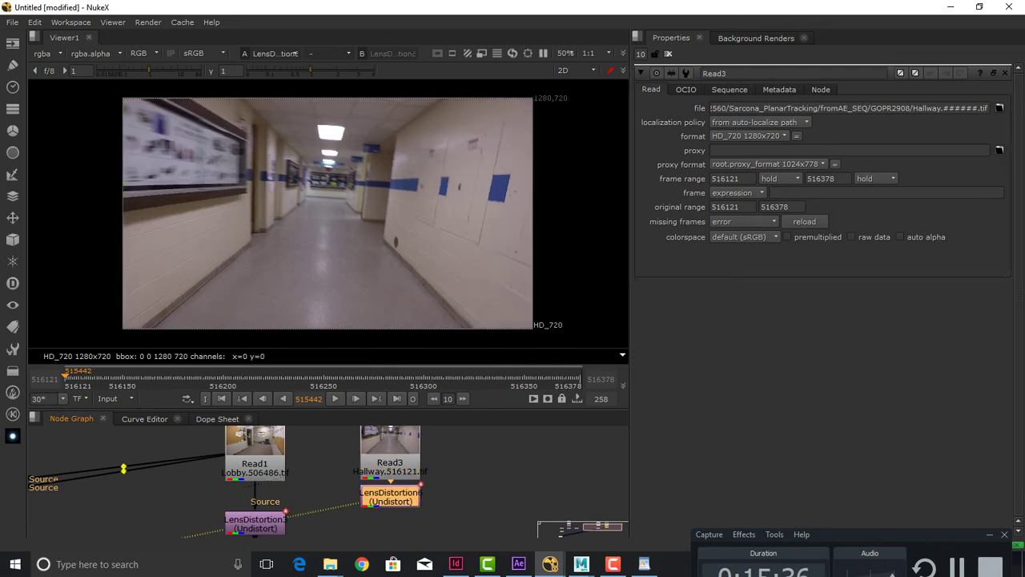
pyautogui.moveTo(243, 377); pyautogui.dragTo(559, 375)
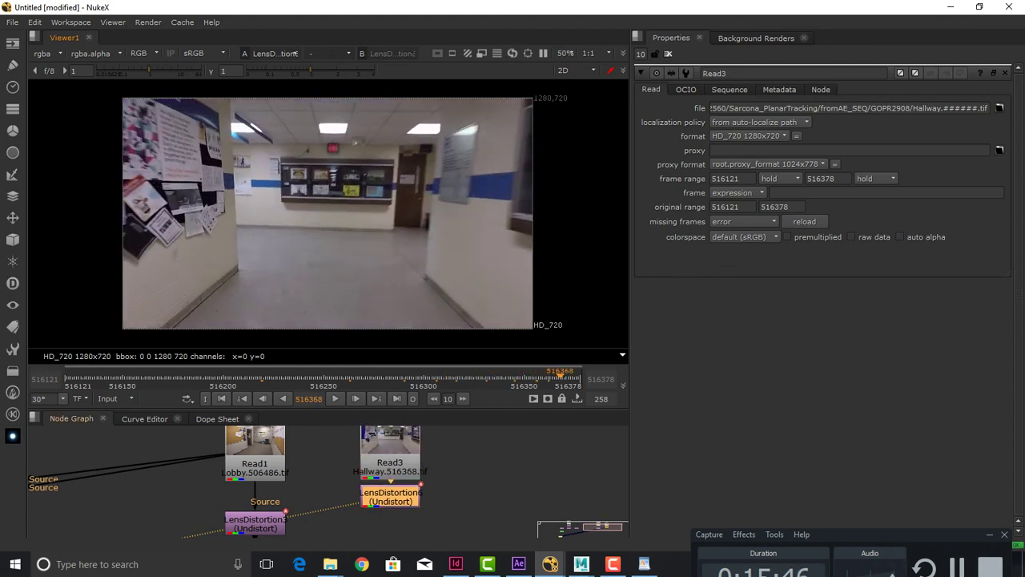
# Reposition the LensDistortion3 and LensDistortion6 nodes beneath their lobby and hallway Read nodes
pyautogui.moveTo(321, 481); pyautogui.dragTo(338, 456)
pyautogui.moveTo(273, 499); pyautogui.dragTo(273, 481)
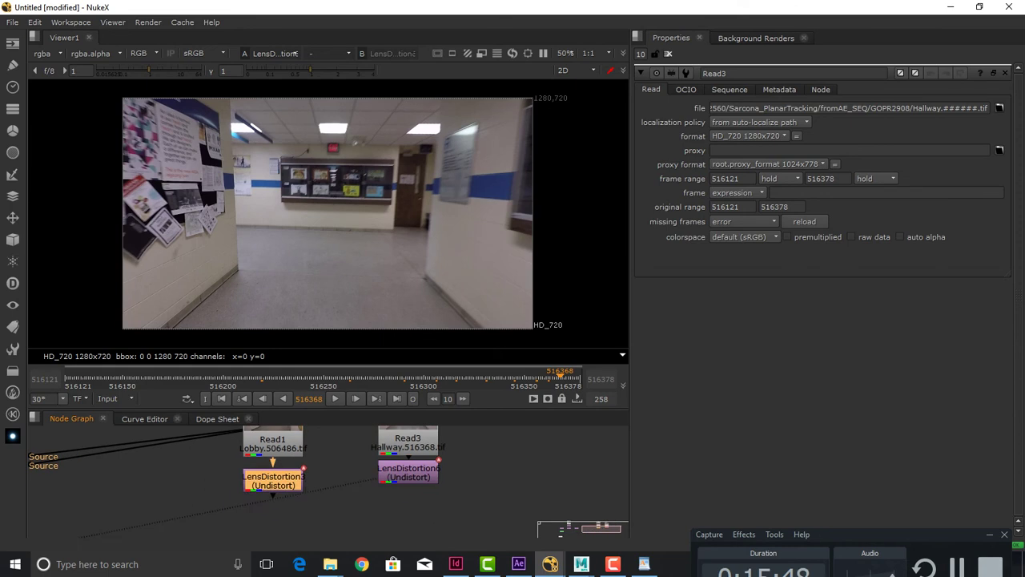
pyautogui.moveTo(408, 472); pyautogui.dragTo(384, 478)
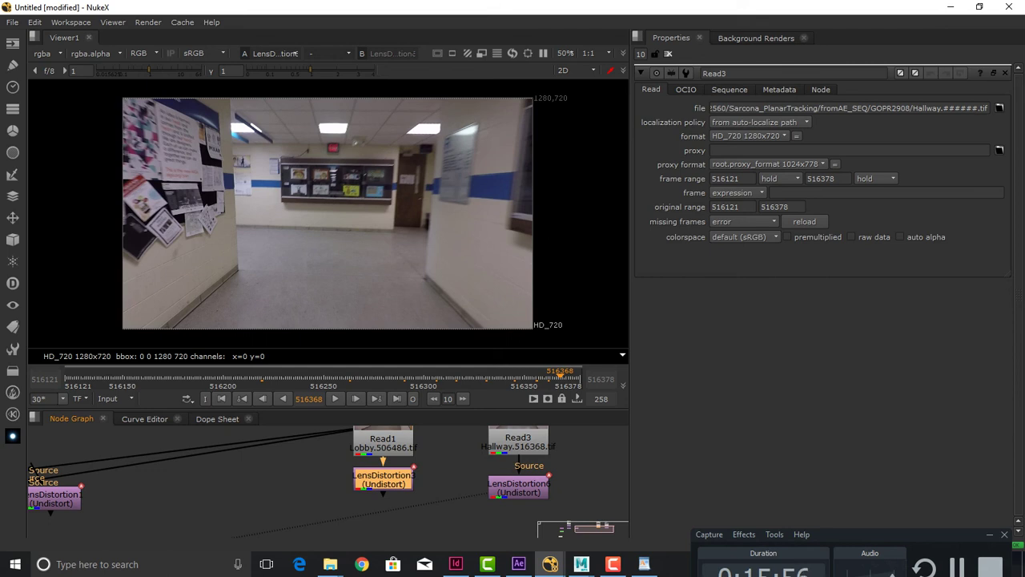
# Add a Roto node after the lobby's LensDistortion3 node and show its output close up on the doorway area
pyautogui.press('o')
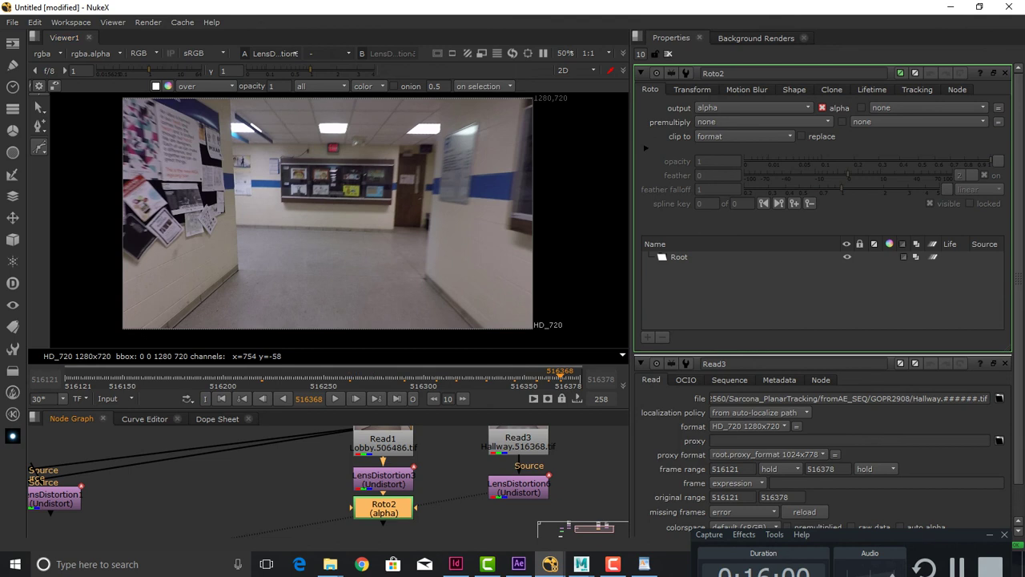
pyautogui.press('1')
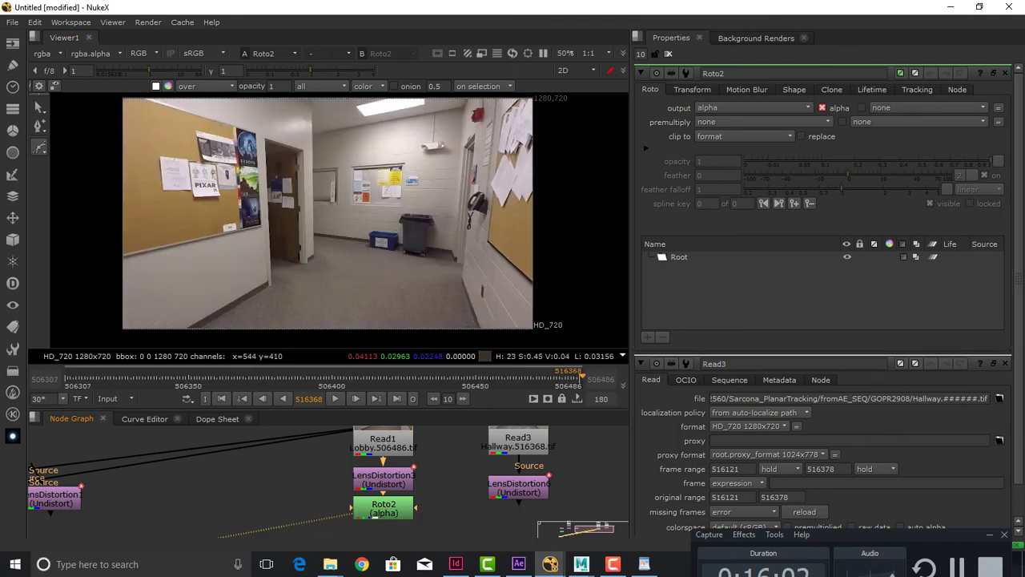
pyautogui.scroll(3, 297, 197)
pyautogui.moveTo(297, 197); pyautogui.dragTo(352, 218)
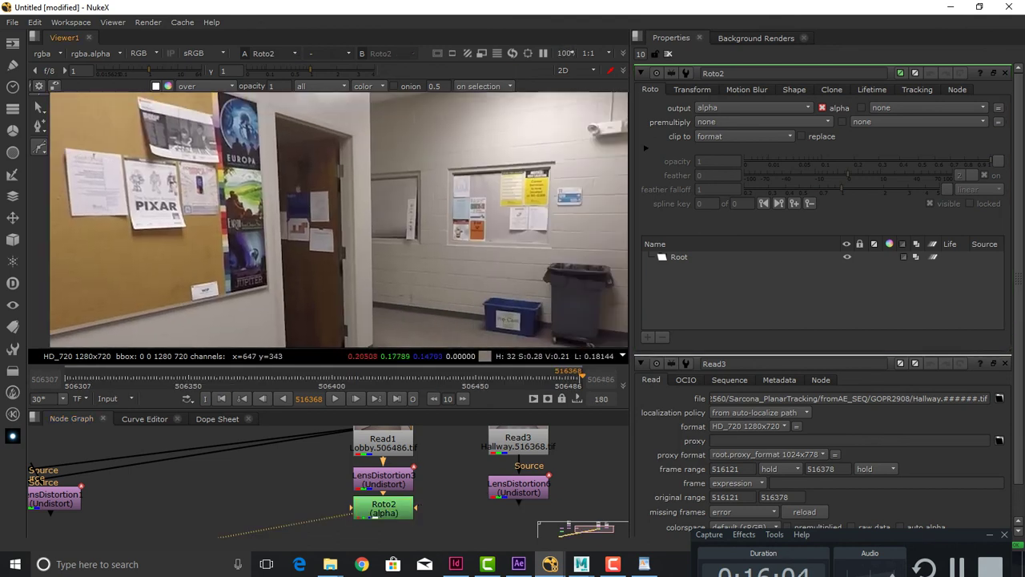
# Go to the lobby shot's first frame, 506307, and show the white paper beside the PIXAR flyer close up
pyautogui.moveTo(384, 265); pyautogui.dragTo(304, 217)
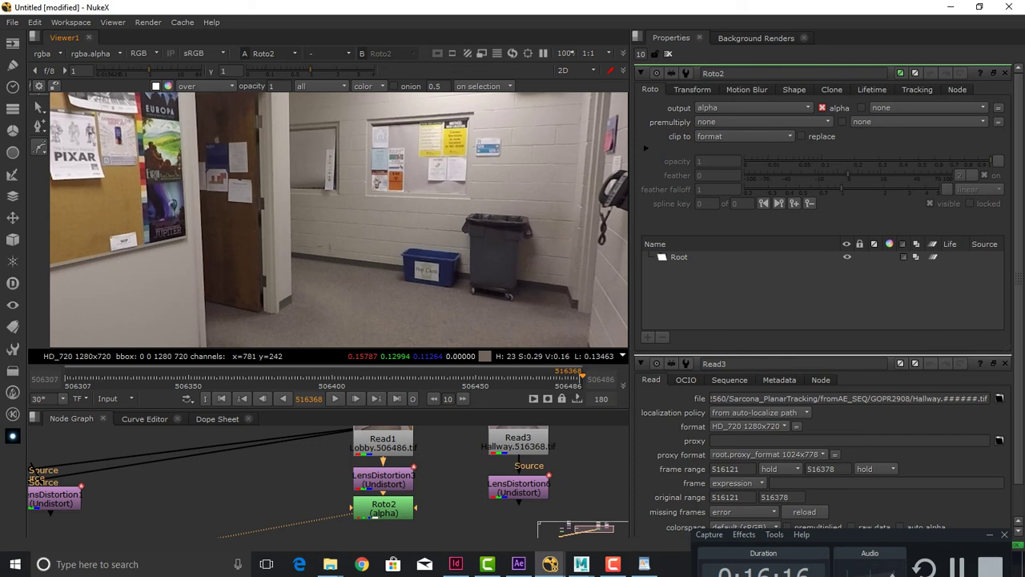
pyautogui.moveTo(72, 144); pyautogui.dragTo(349, 189)
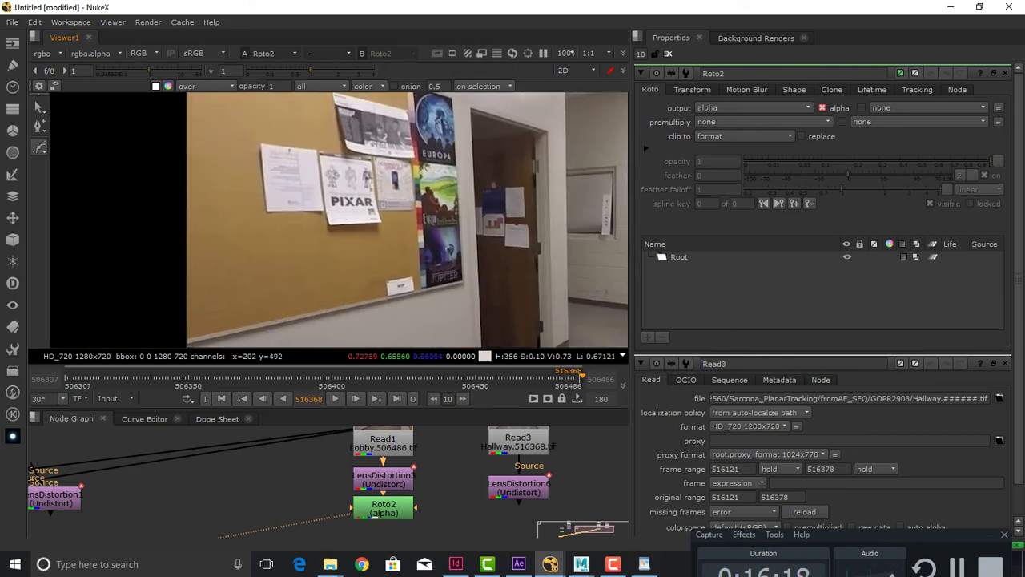
pyautogui.scroll(3, 349, 241)
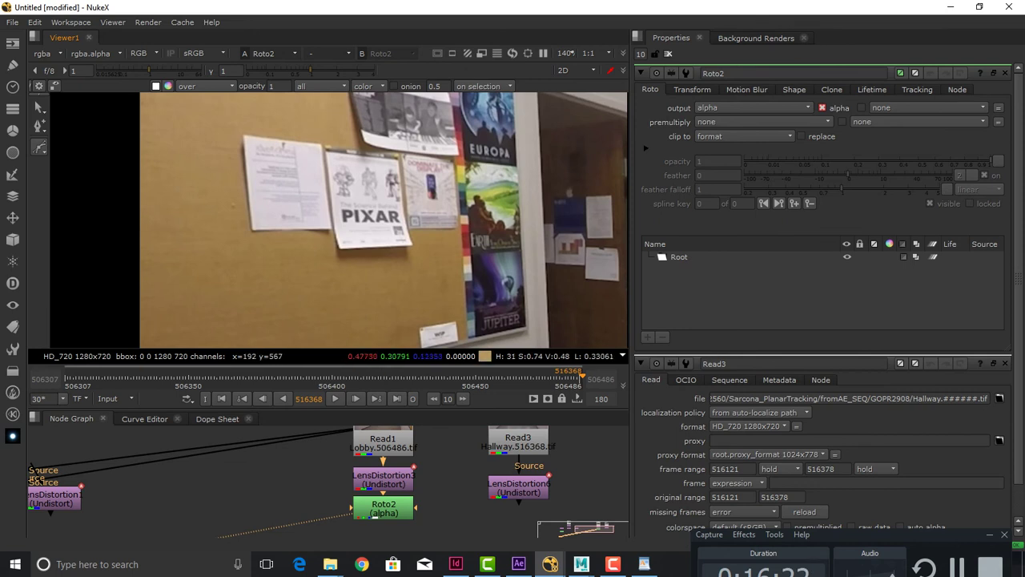
pyautogui.click(221, 399)
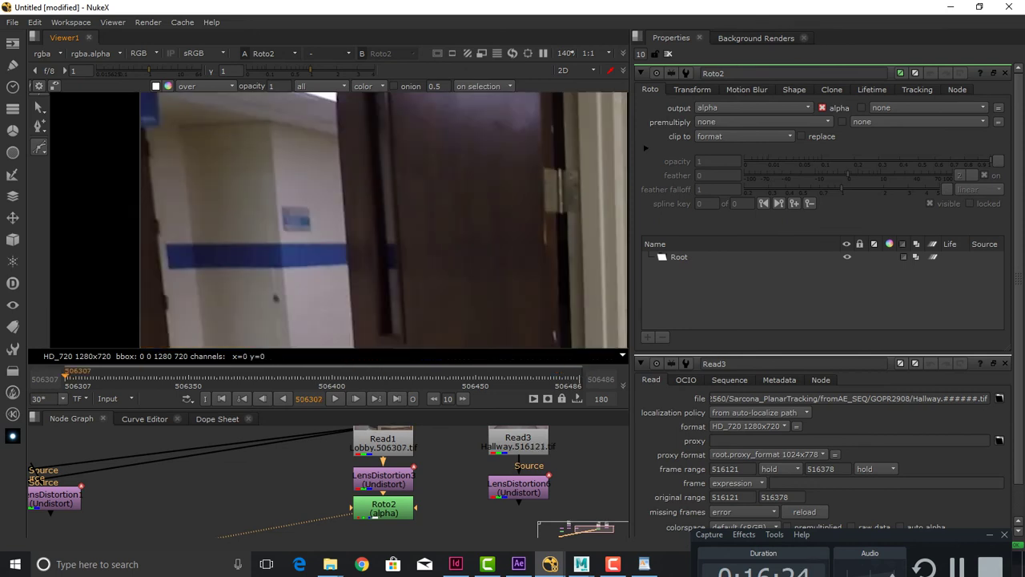
pyautogui.moveTo(599, 295); pyautogui.dragTo(125, 308)
pyautogui.moveTo(353, 281); pyautogui.dragTo(113, 304)
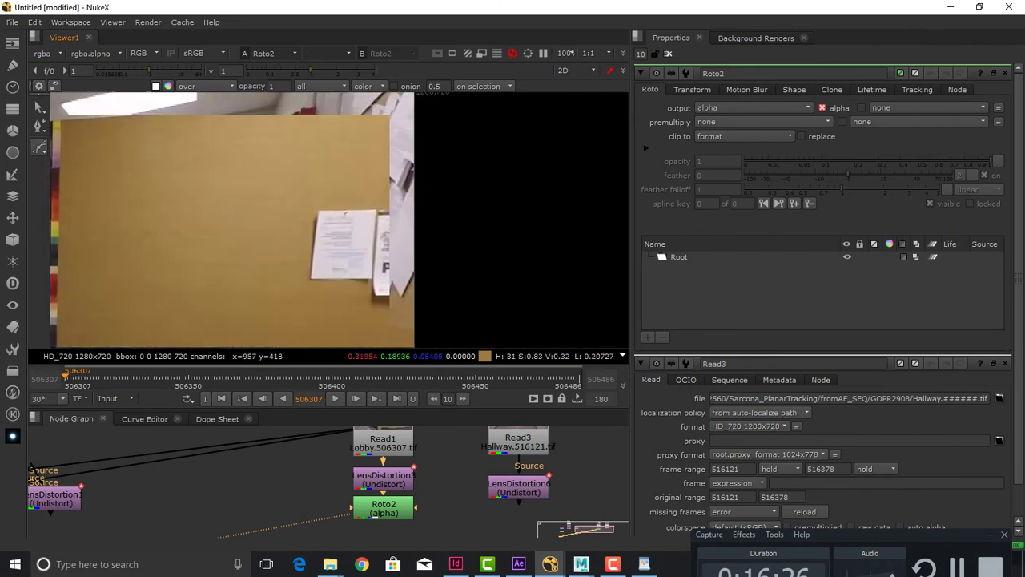
pyautogui.scroll(3, 384, 272)
pyautogui.moveTo(276, 257); pyautogui.dragTo(304, 267)
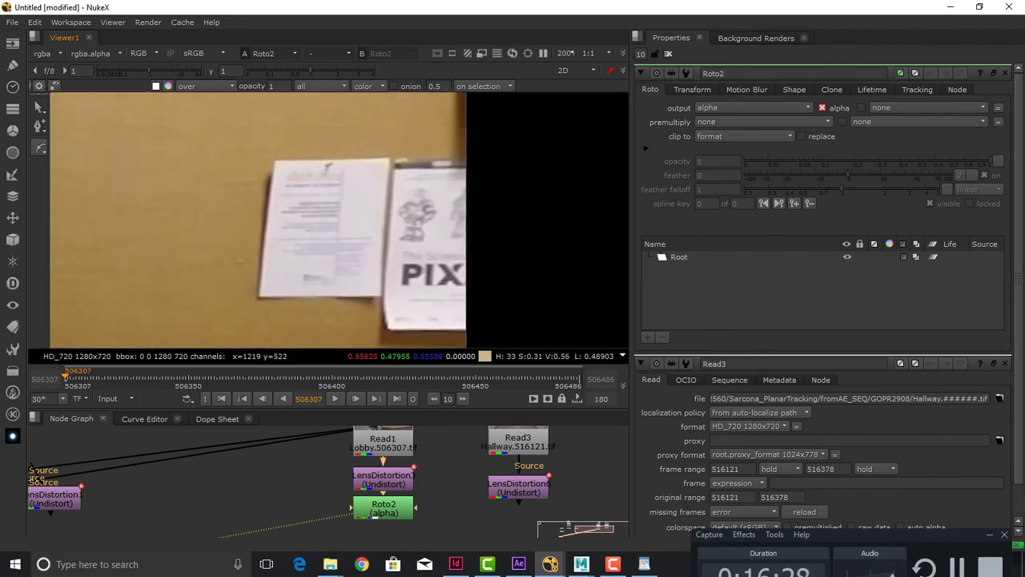
# Draw a closed four-point Bezier around the white paper beside the PIXAR flyer and tighten its corners to the paper's edges
pyautogui.click(390, 157)
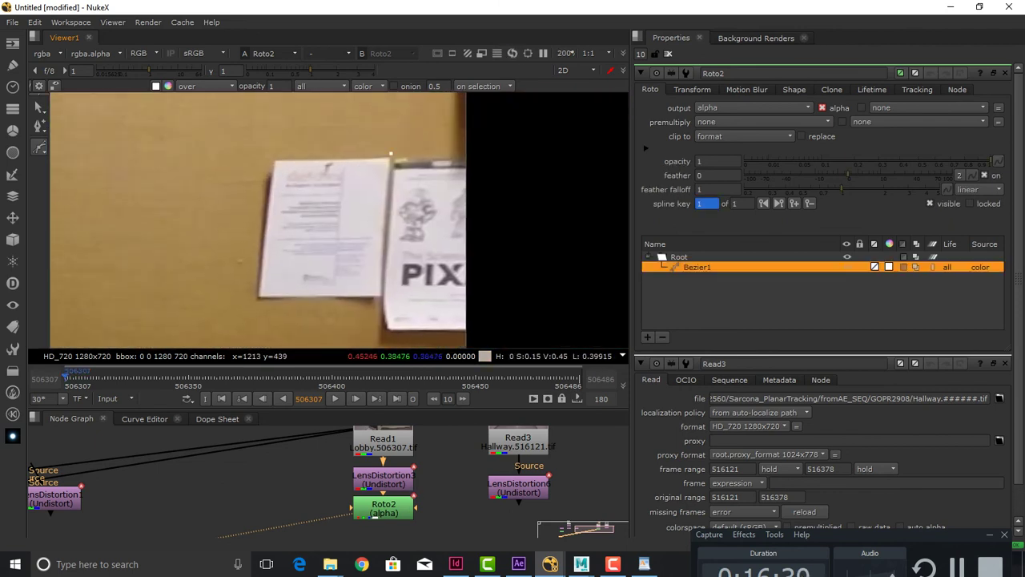
pyautogui.click(381, 306)
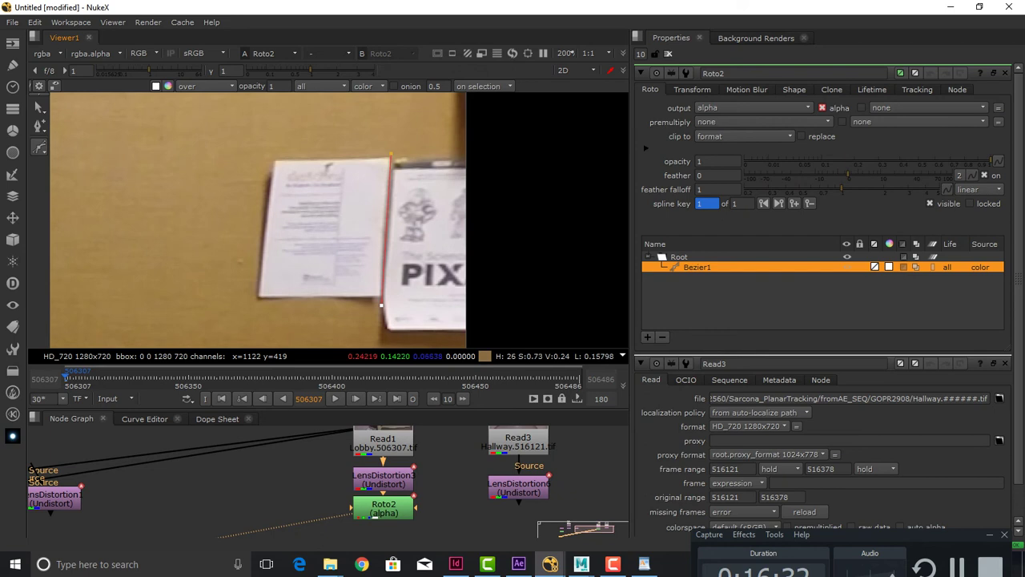
pyautogui.click(253, 301)
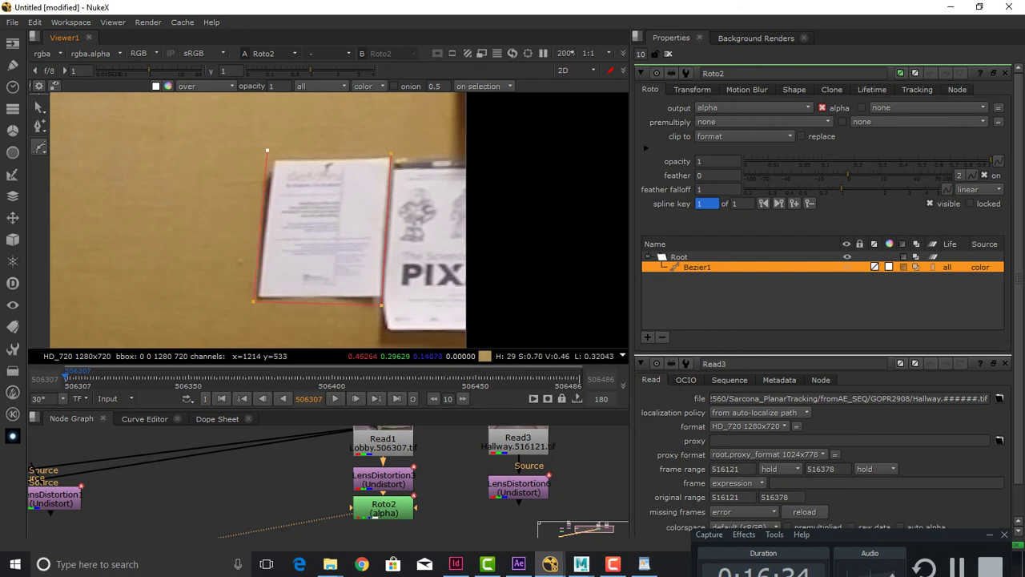
pyautogui.click(390, 153)
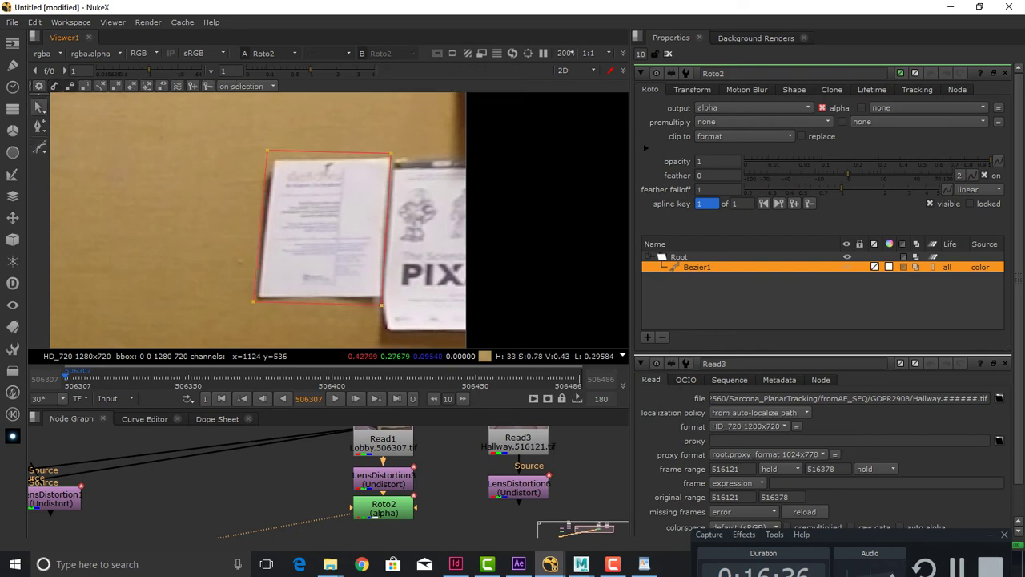
pyautogui.moveTo(267, 150); pyautogui.dragTo(270, 153)
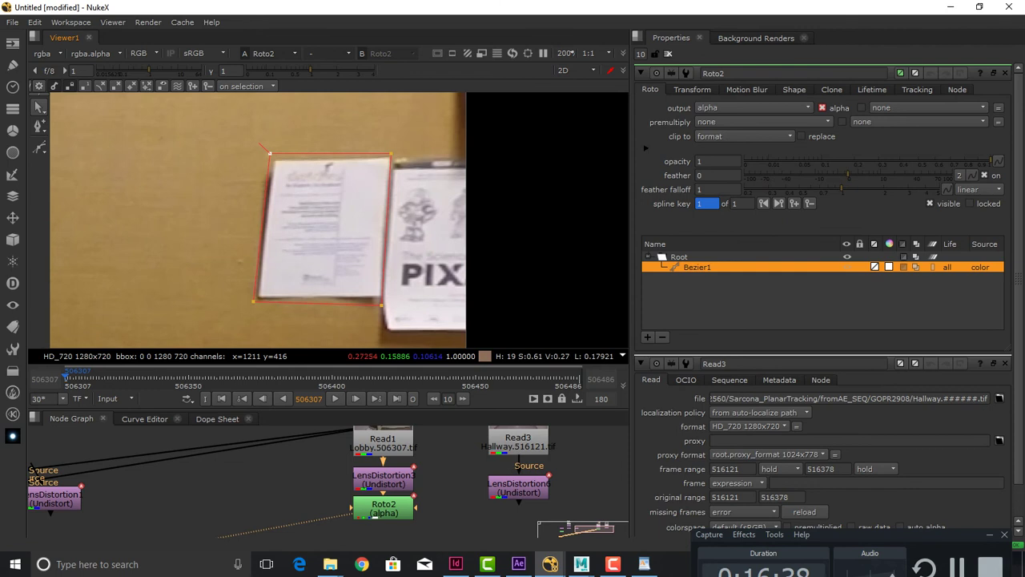
pyautogui.moveTo(381, 305); pyautogui.dragTo(379, 301)
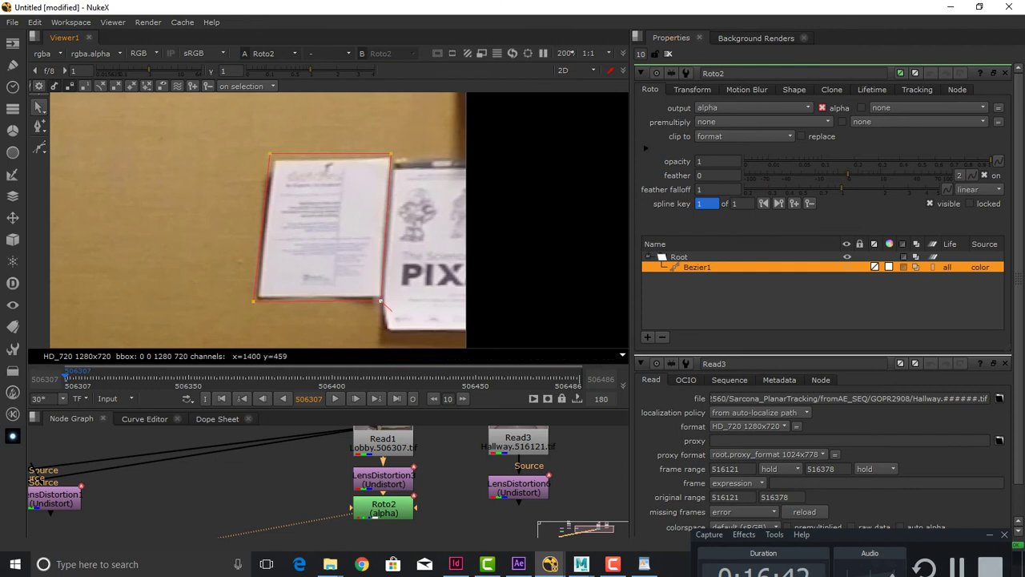
pyautogui.rightClick(697, 266)
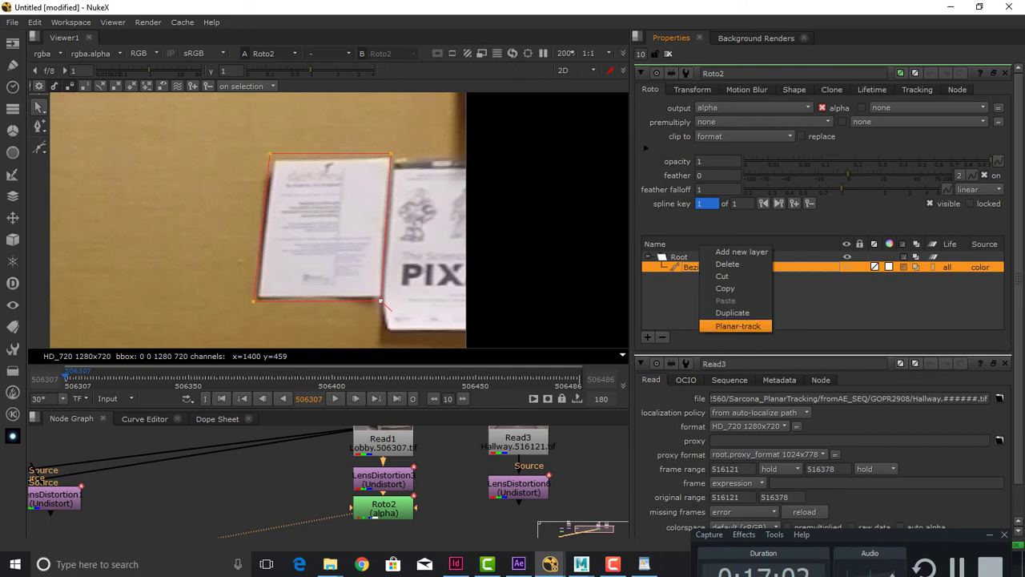
pyautogui.press('super')
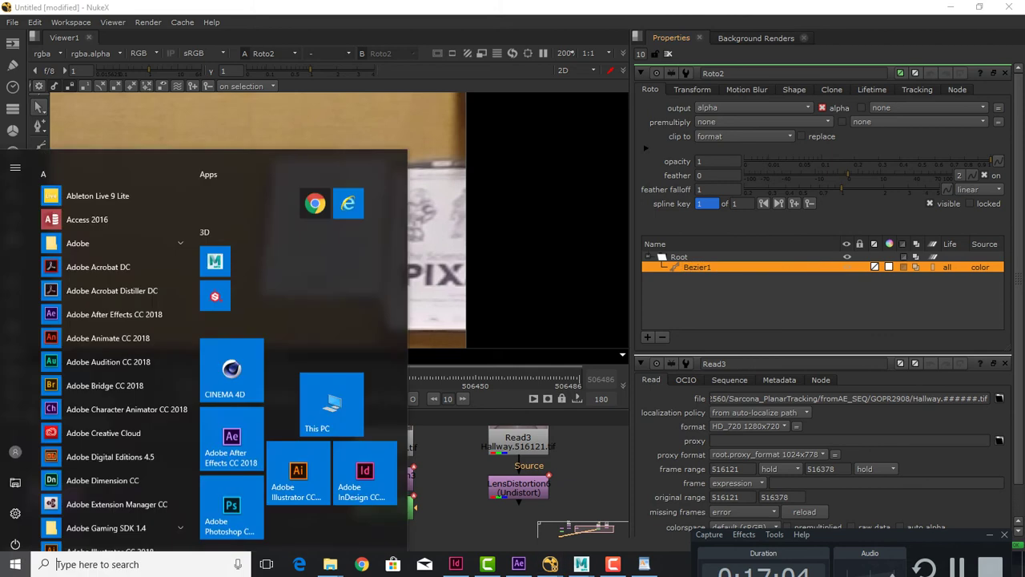
pyautogui.write('nuk')
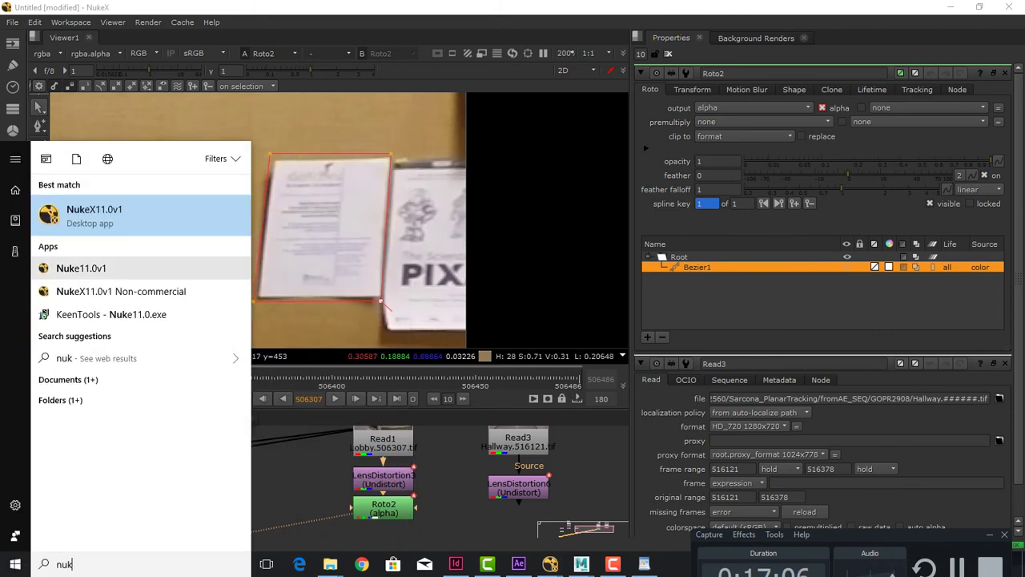
pyautogui.click(94, 216)
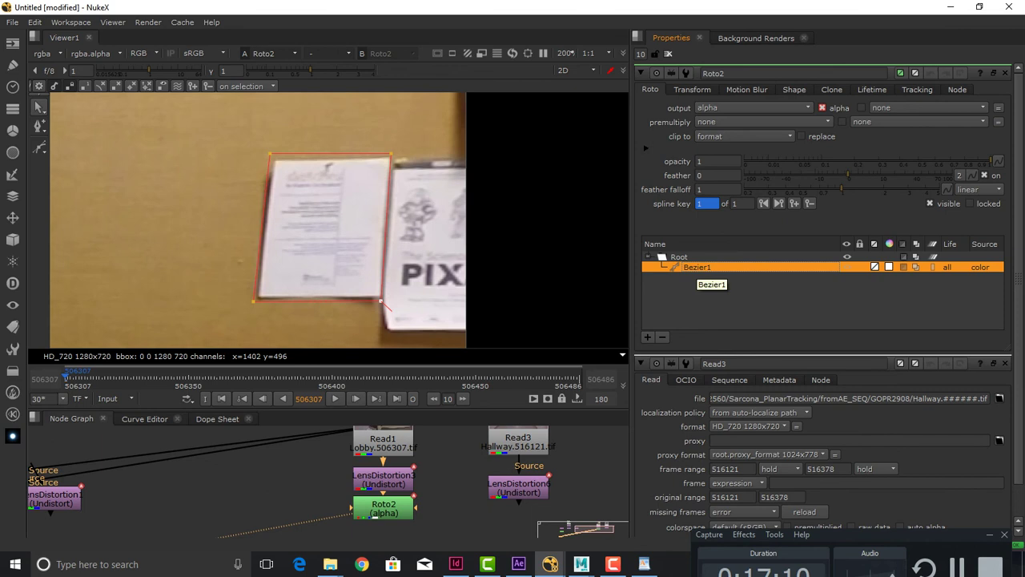
# Set the Bezier1 shape to planar-track and track it forward through the shot to frame 506486
pyautogui.rightClick(693, 266)
pyautogui.click(729, 333)
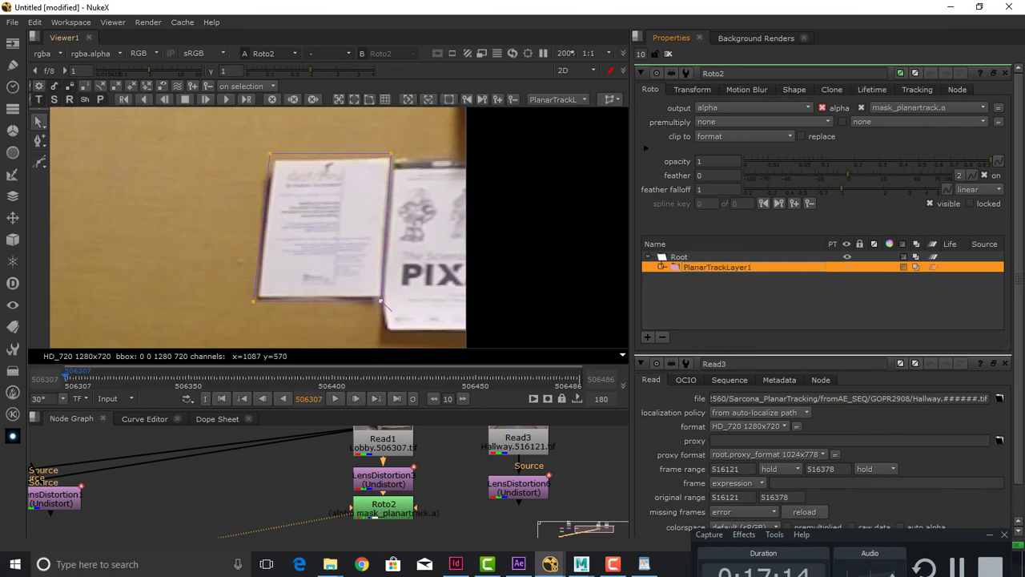
pyautogui.click(226, 99)
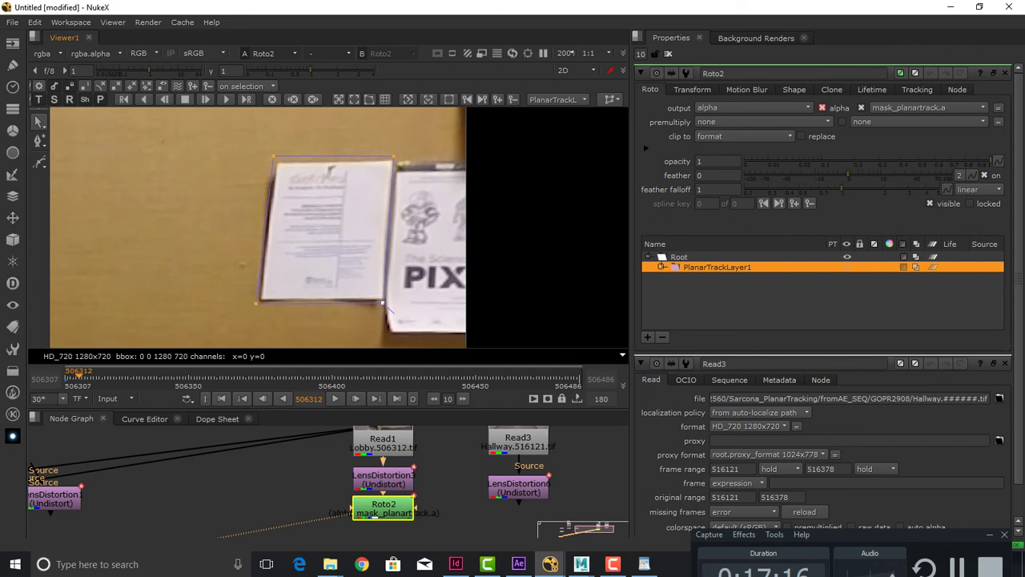
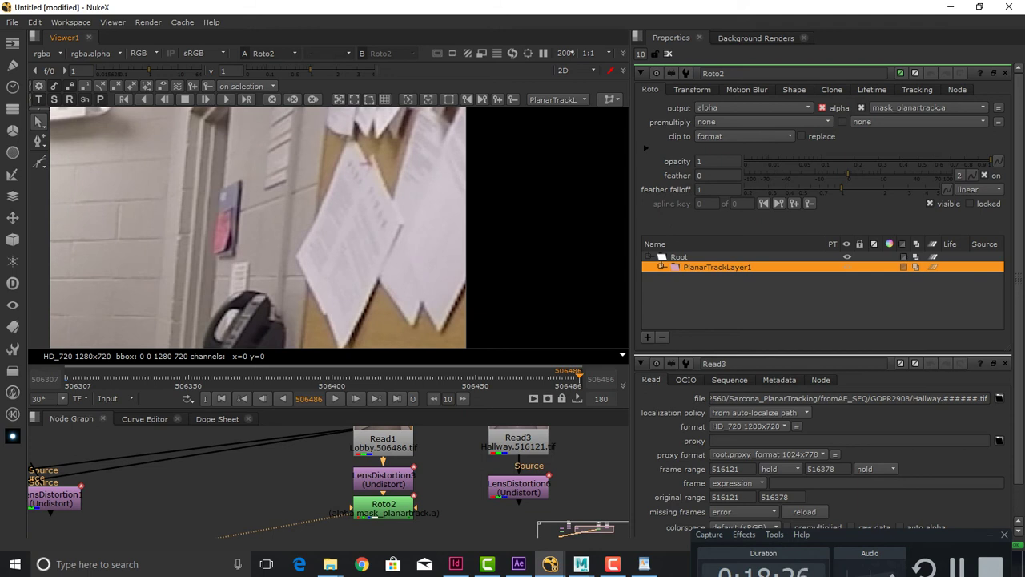
# Scrub the tracked footage from frame 506486 back to 506416 to check how the shape follows the paper
pyautogui.scroll(-2, 258, 228)
pyautogui.moveTo(281, 216); pyautogui.dragTo(407, 220)
pyautogui.moveTo(200, 224); pyautogui.dragTo(477, 240)
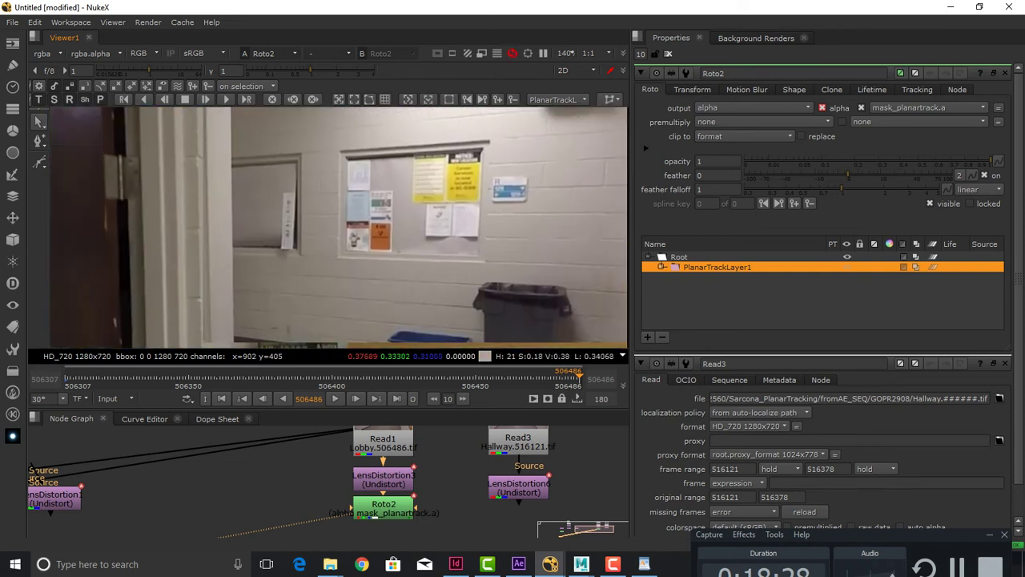
pyautogui.moveTo(201, 281); pyautogui.dragTo(390, 304)
pyautogui.moveTo(132, 212); pyautogui.dragTo(450, 300)
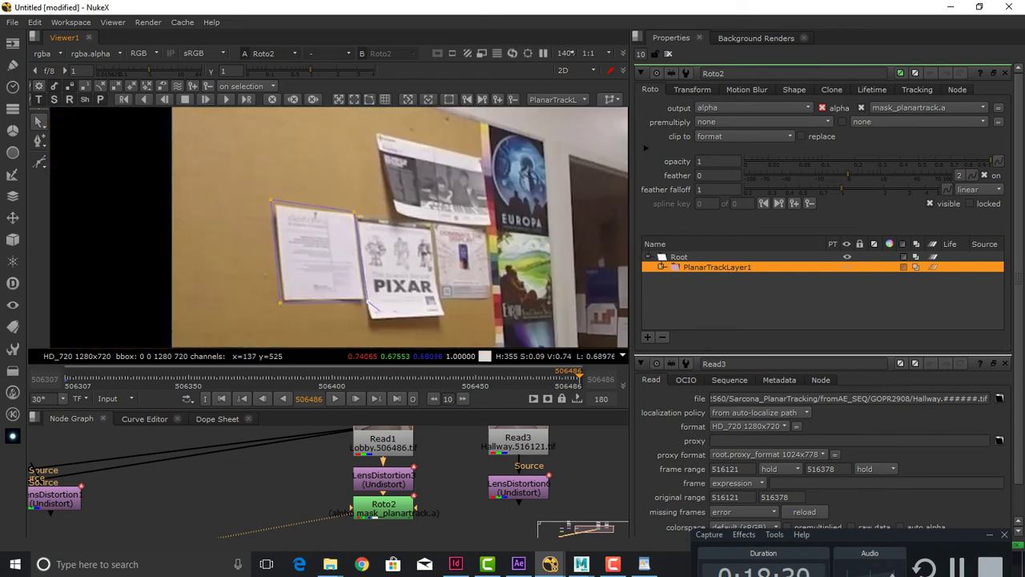
pyautogui.moveTo(493, 375); pyautogui.dragTo(461, 375)
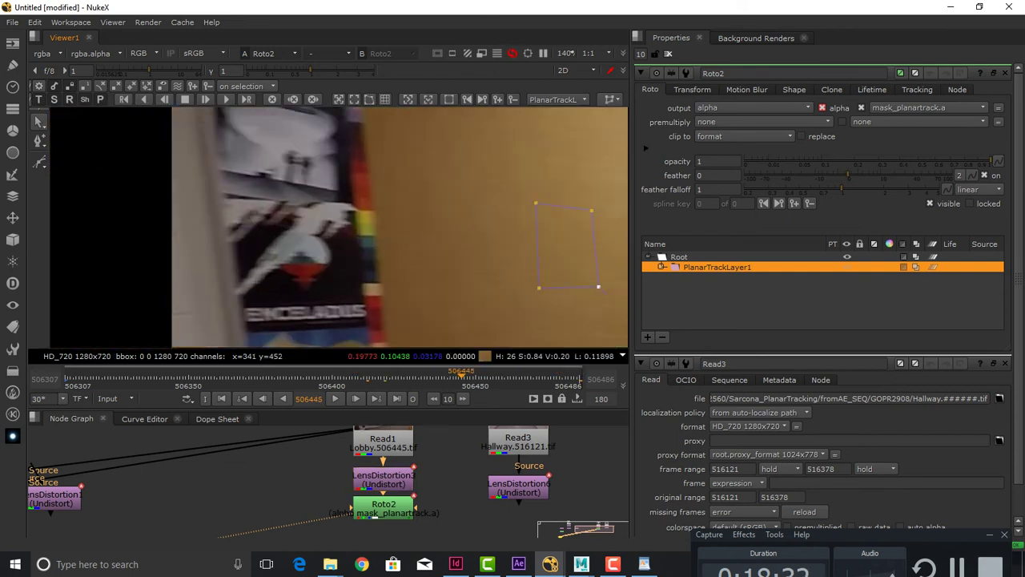
pyautogui.scroll(-4, 481, 333)
pyautogui.moveTo(543, 298); pyautogui.dragTo(369, 300)
pyautogui.moveTo(355, 375); pyautogui.dragTo(377, 374)
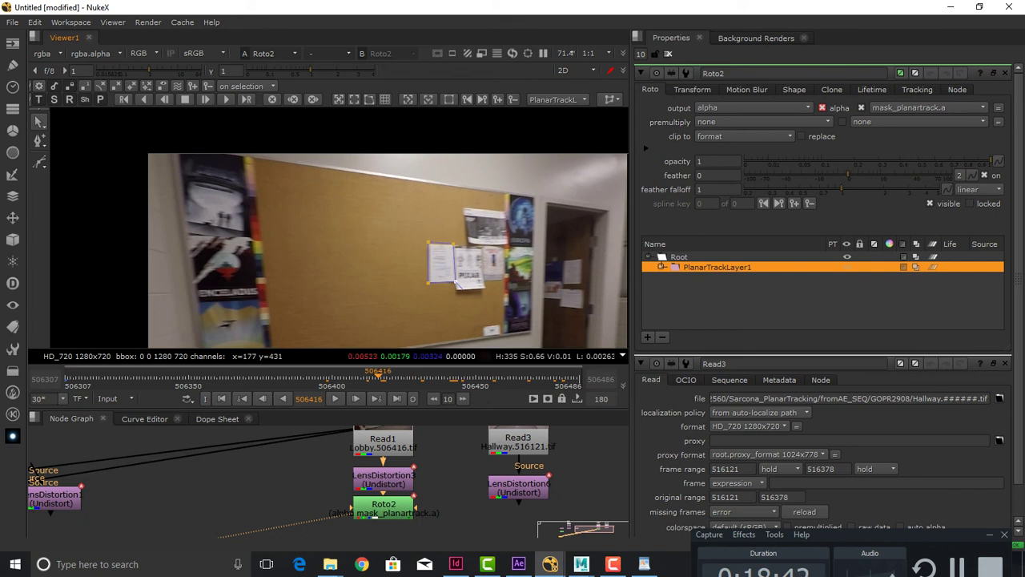
# Return to frame 506307 and display the planar surface with its perspective grid over the tracked paper
pyautogui.press('Home')
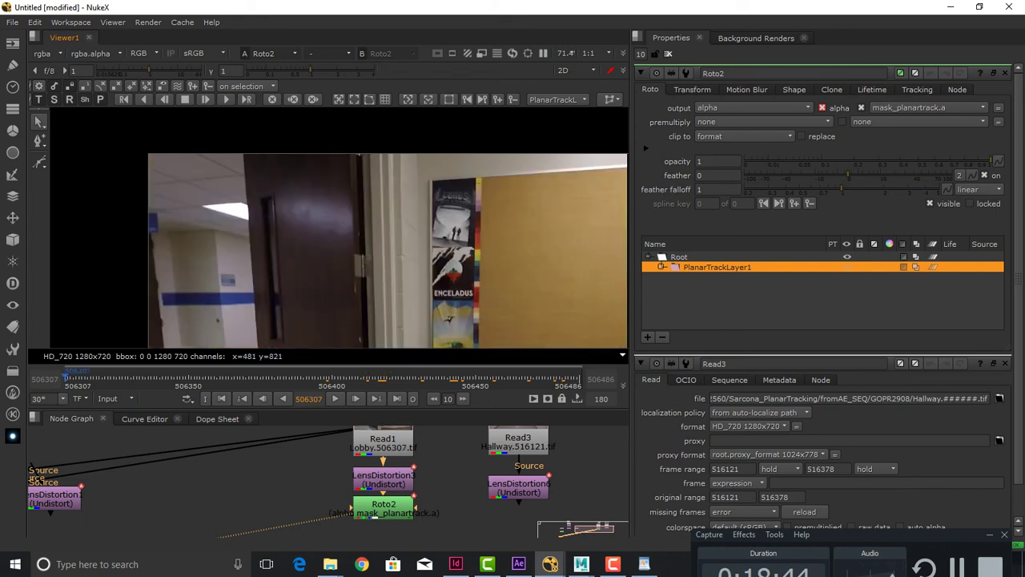
pyautogui.scroll(6, 401, 232)
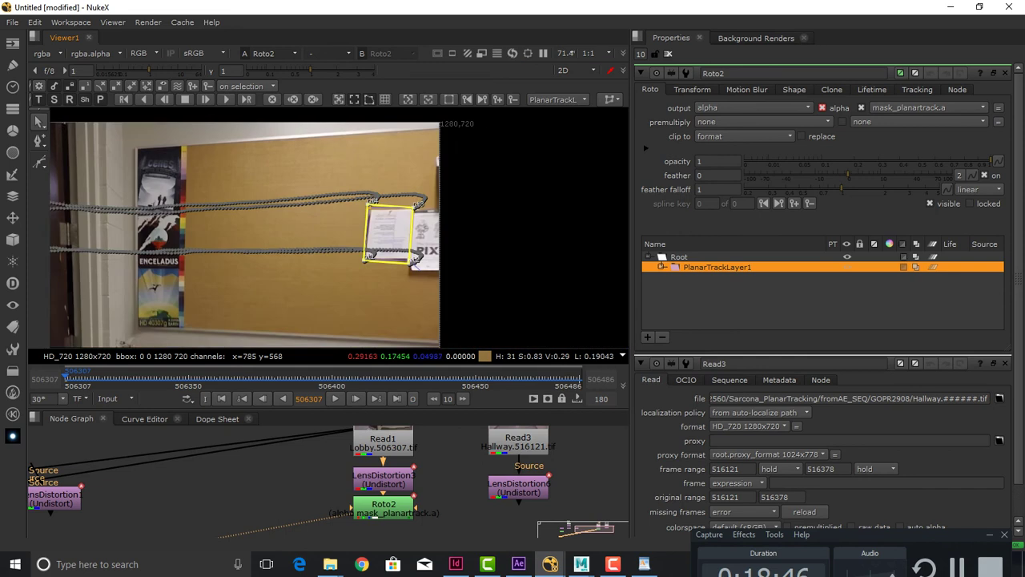
pyautogui.moveTo(308, 313); pyautogui.dragTo(267, 262)
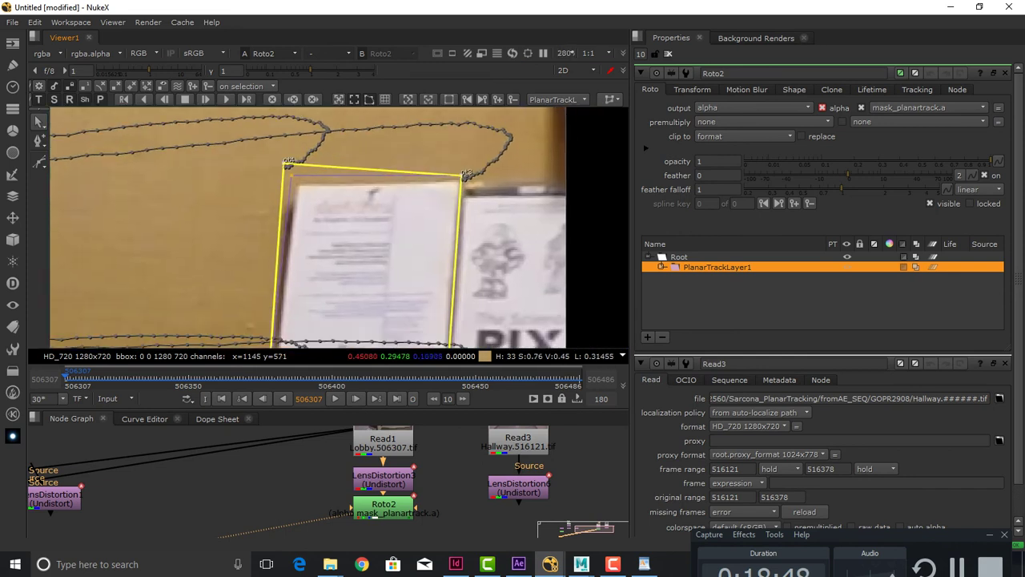
pyautogui.click(385, 99)
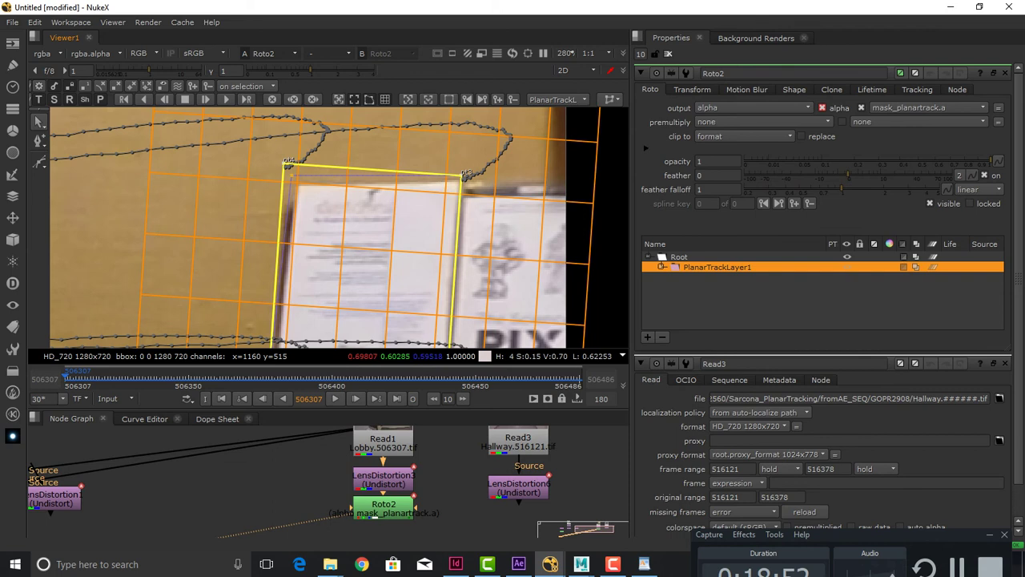
pyautogui.scroll(-2, 355, 208)
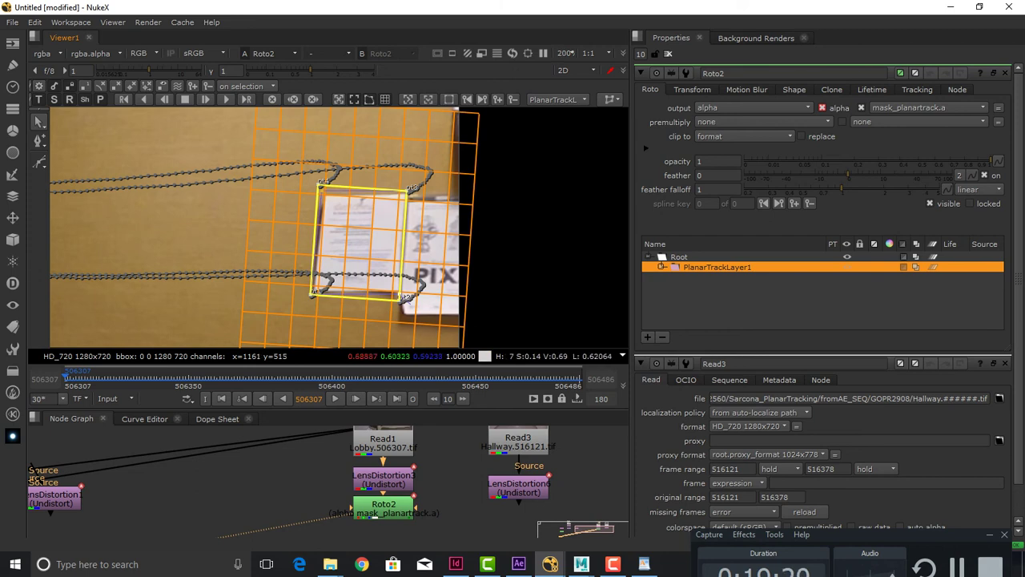
pyautogui.scroll(5, 357, 204)
pyautogui.scroll(-4, 357, 228)
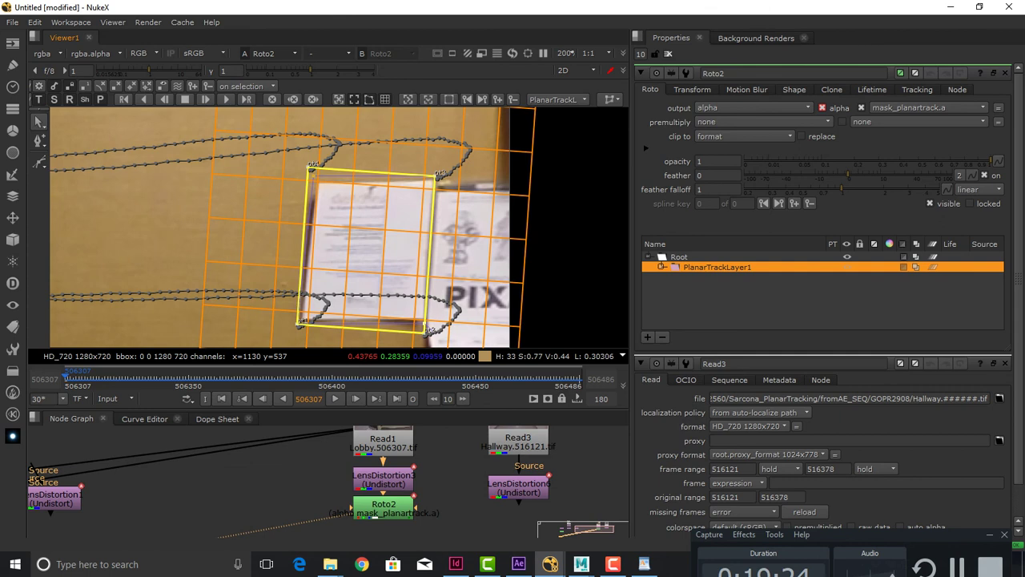
# Move the planar surface's four corners off the paper onto the empty corkboard just left of it
pyautogui.moveTo(311, 167); pyautogui.dragTo(141, 179)
pyautogui.moveTo(299, 322); pyautogui.dragTo(136, 319)
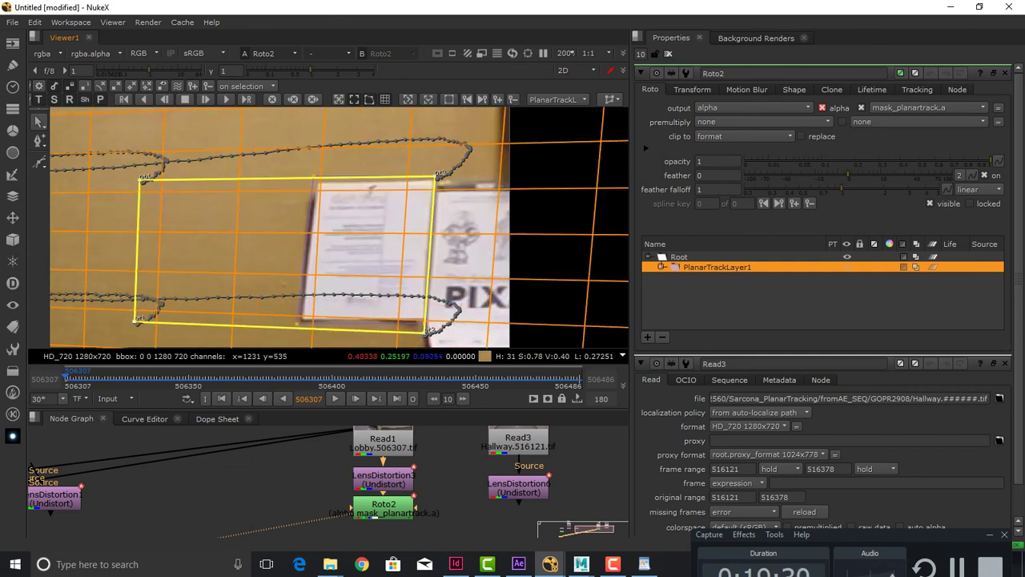
pyautogui.moveTo(436, 174); pyautogui.dragTo(315, 181)
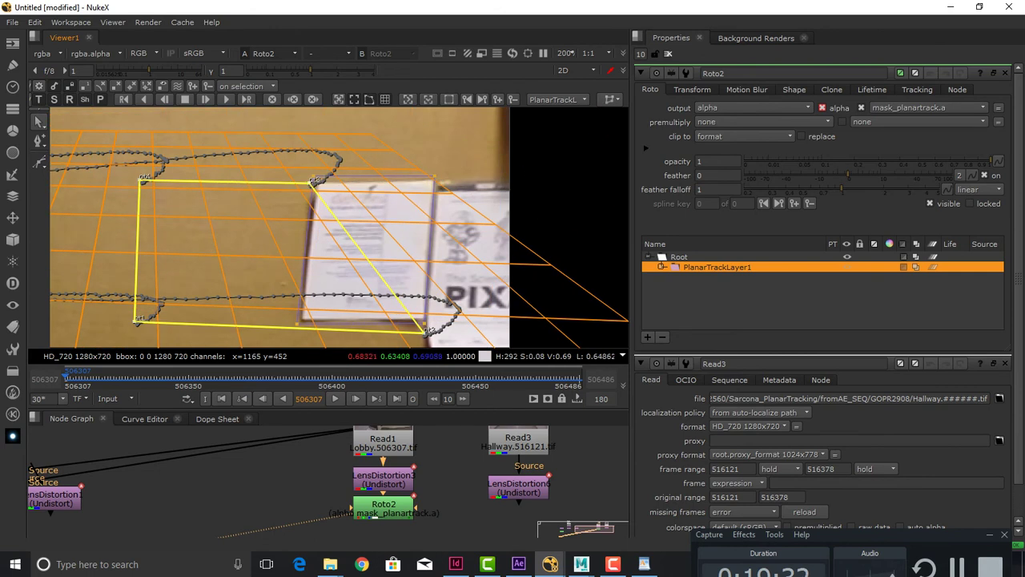
pyautogui.moveTo(427, 330); pyautogui.dragTo(299, 318)
# Fine-tune the planar surface's corners on the corkboard to match the shape and perspective of the adjacent paper
pyautogui.moveTo(312, 184); pyautogui.dragTo(301, 182)
pyautogui.moveTo(139, 180); pyautogui.dragTo(142, 177)
pyautogui.moveTo(206, 217); pyautogui.dragTo(310, 186)
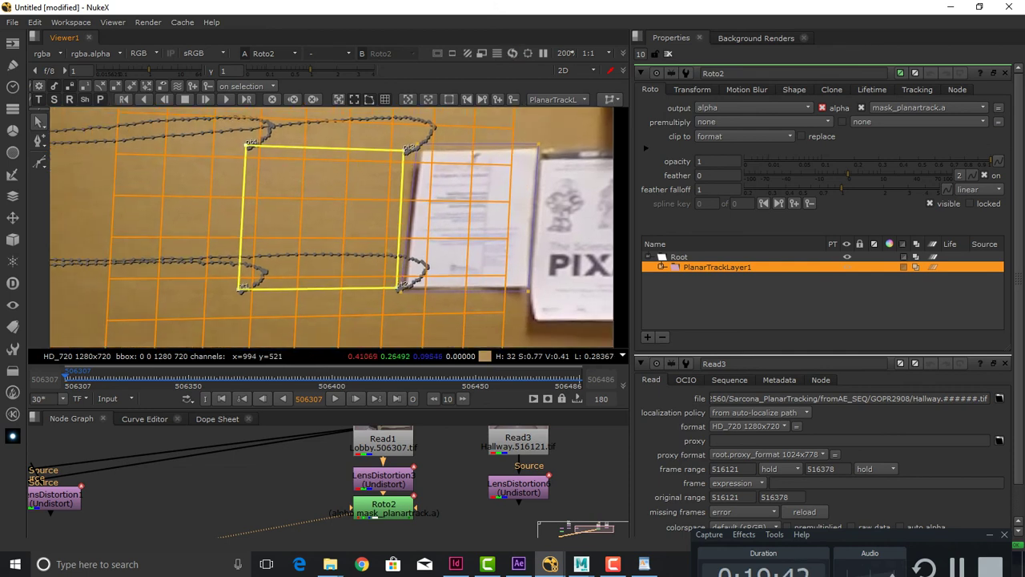
pyautogui.moveTo(245, 146); pyautogui.dragTo(259, 139)
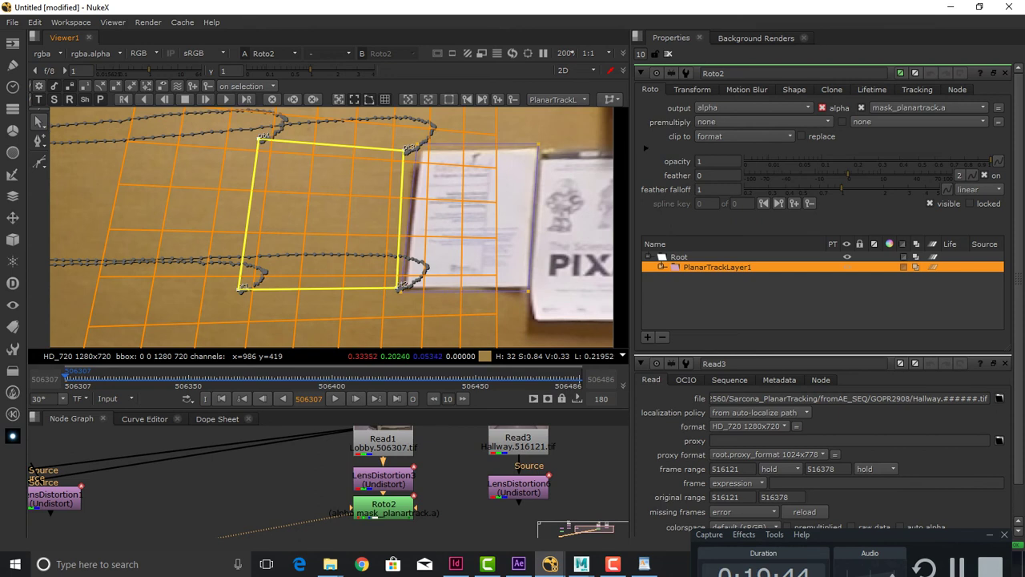
pyautogui.moveTo(242, 286); pyautogui.dragTo(255, 286)
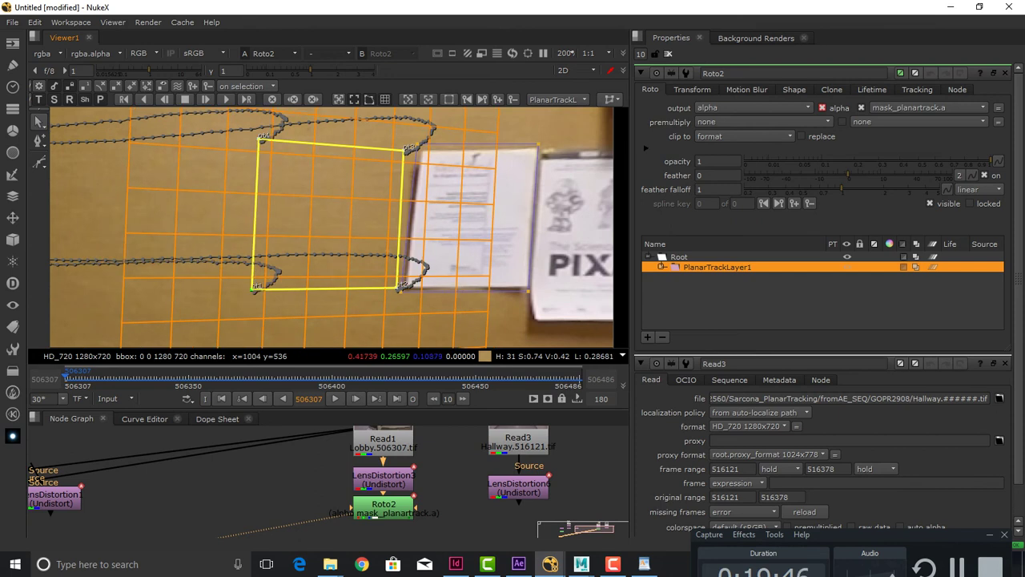
pyautogui.moveTo(262, 137); pyautogui.dragTo(268, 152)
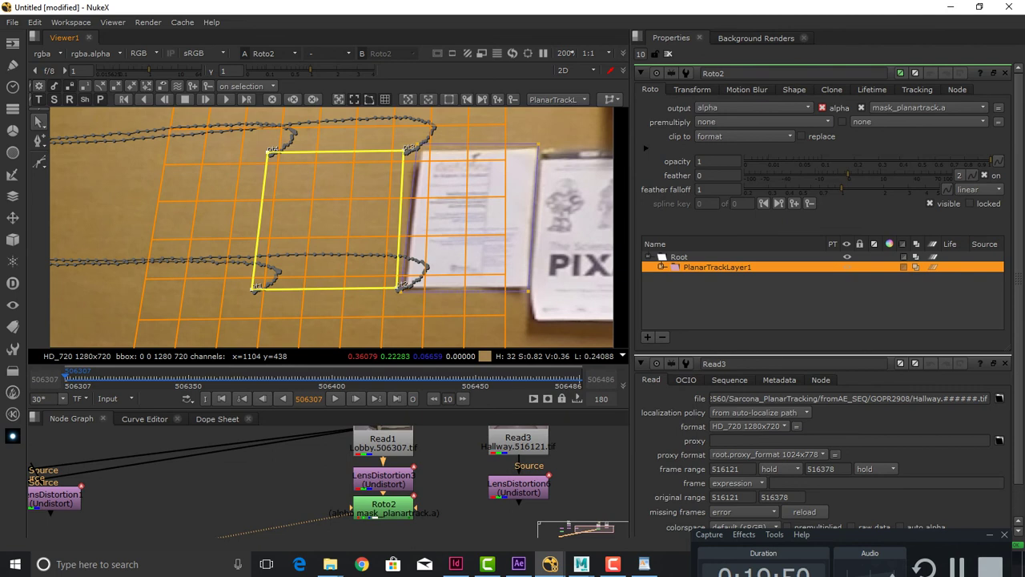
# Nudge the planar surface's lower corners and upper-right corner until its sides match the perspective of the neighbouring paper
pyautogui.moveTo(398, 287); pyautogui.dragTo(392, 287)
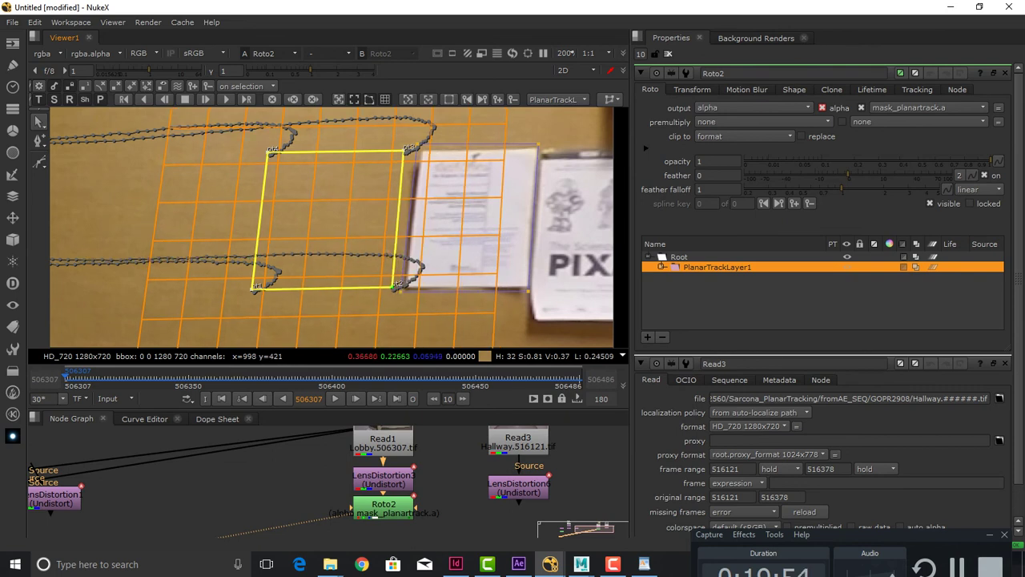
pyautogui.moveTo(253, 289); pyautogui.dragTo(255, 286)
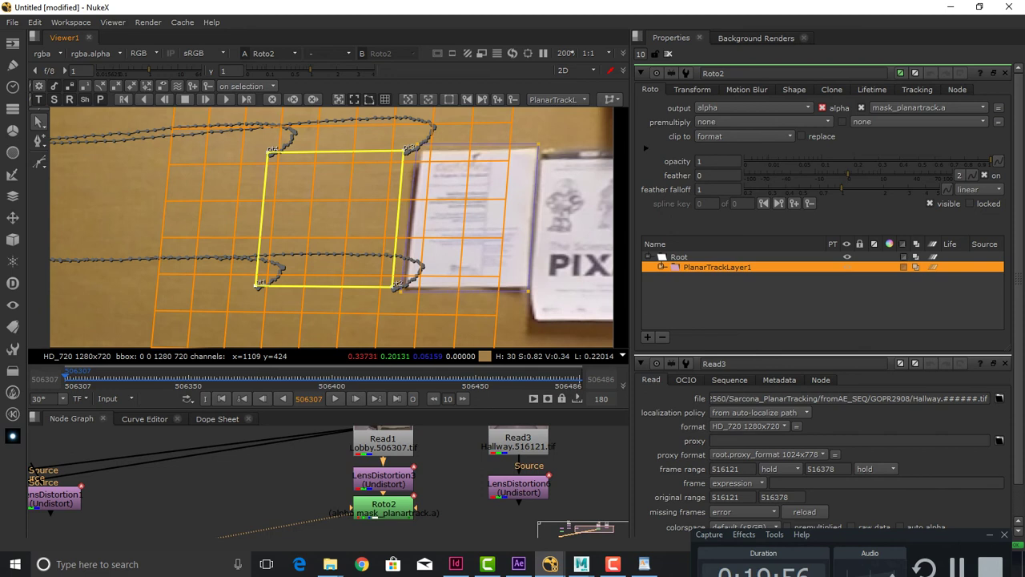
pyautogui.moveTo(392, 288); pyautogui.dragTo(391, 283)
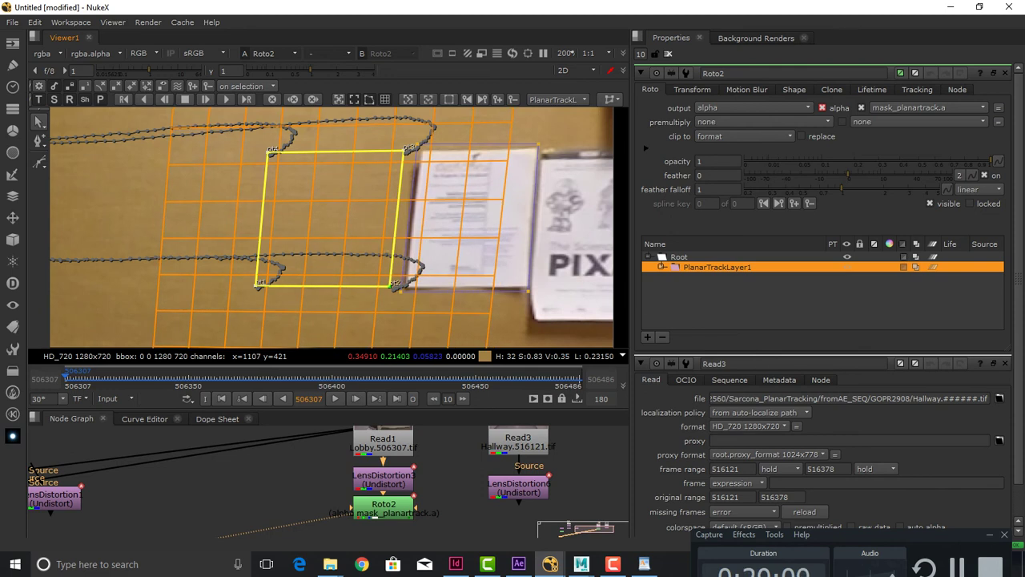
pyautogui.scroll(-2, 405, 234)
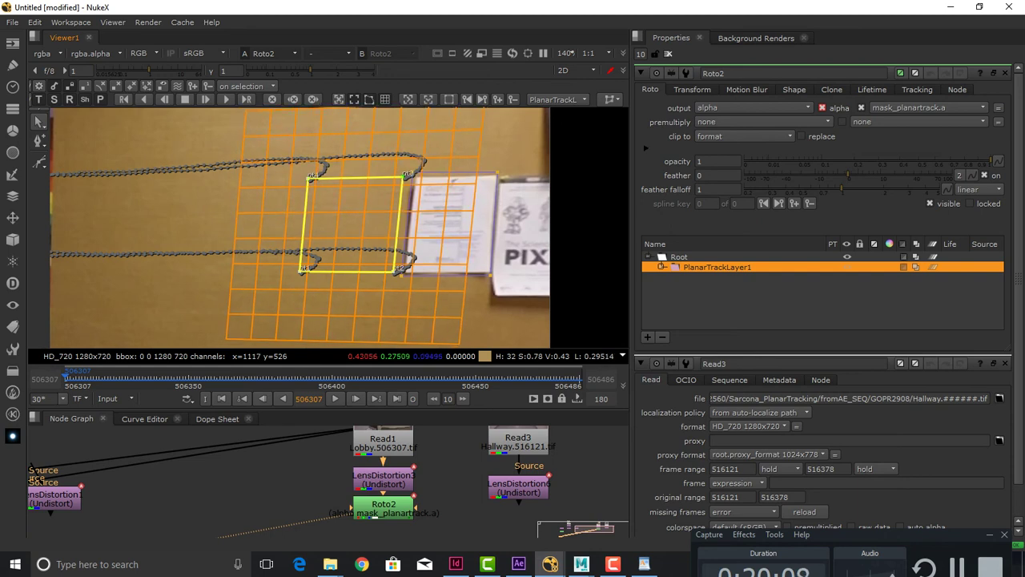
pyautogui.moveTo(404, 175); pyautogui.dragTo(404, 177)
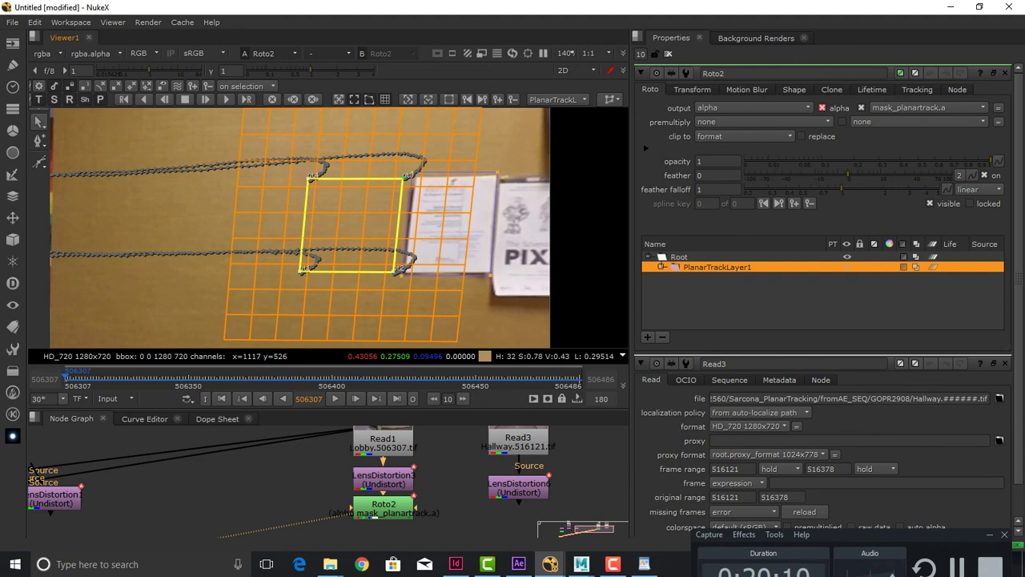
pyautogui.moveTo(394, 272); pyautogui.dragTo(399, 270)
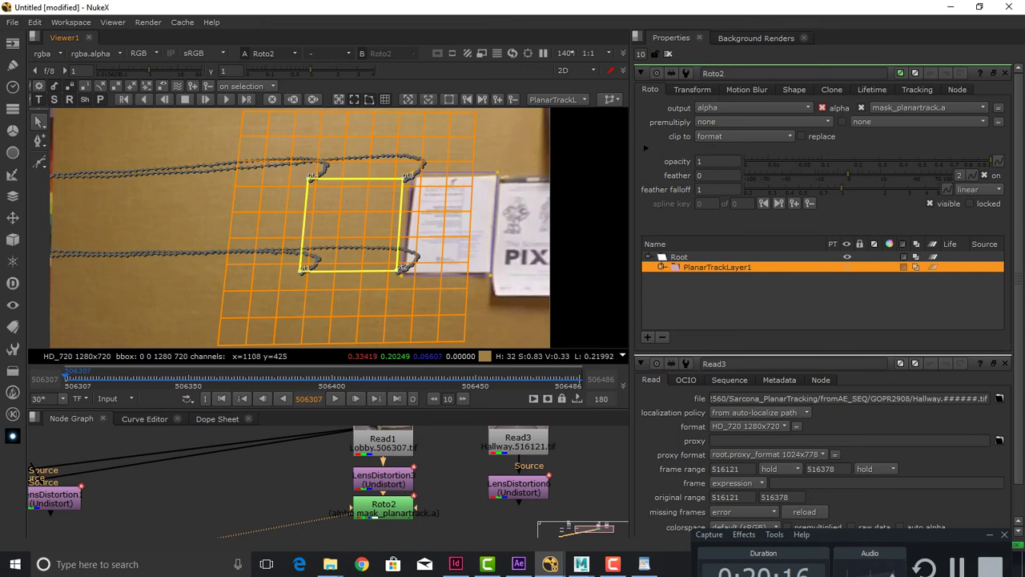
pyautogui.moveTo(303, 270); pyautogui.dragTo(302, 271)
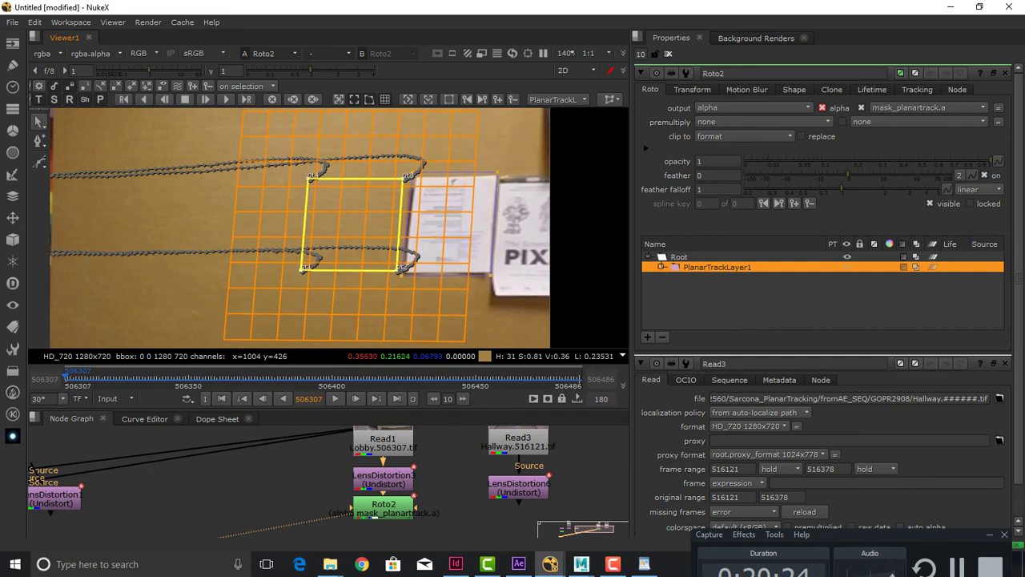
pyautogui.scroll(2, 302, 270)
pyautogui.scroll(-2, 302, 270)
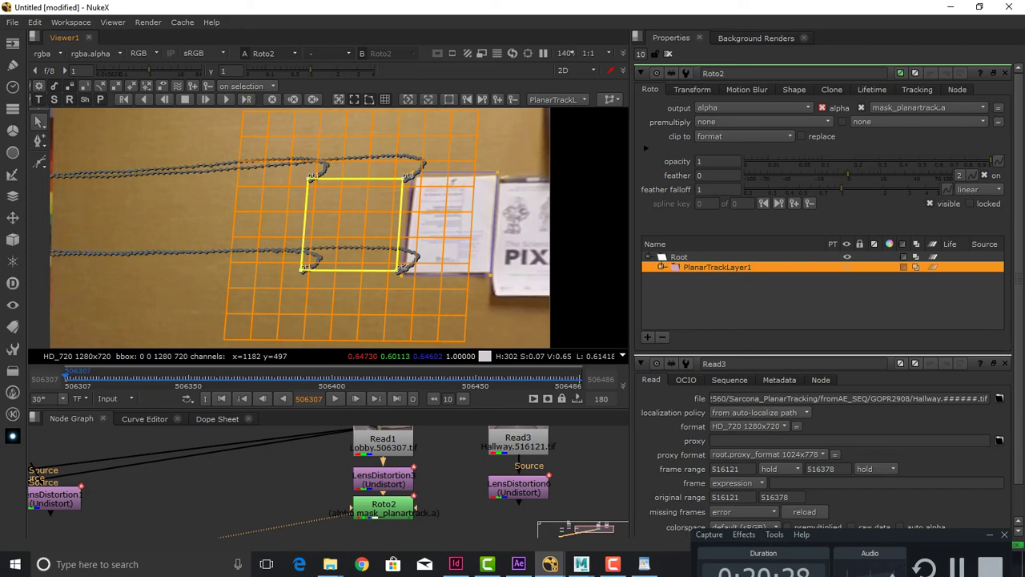
# Play the lobby footage from the first frame to check the planar surface's motion on the corkboard, and return to frame 506307
pyautogui.scroll(-3, 467, 201)
pyautogui.moveTo(280, 377); pyautogui.dragTo(246, 377)
pyautogui.click(221, 398)
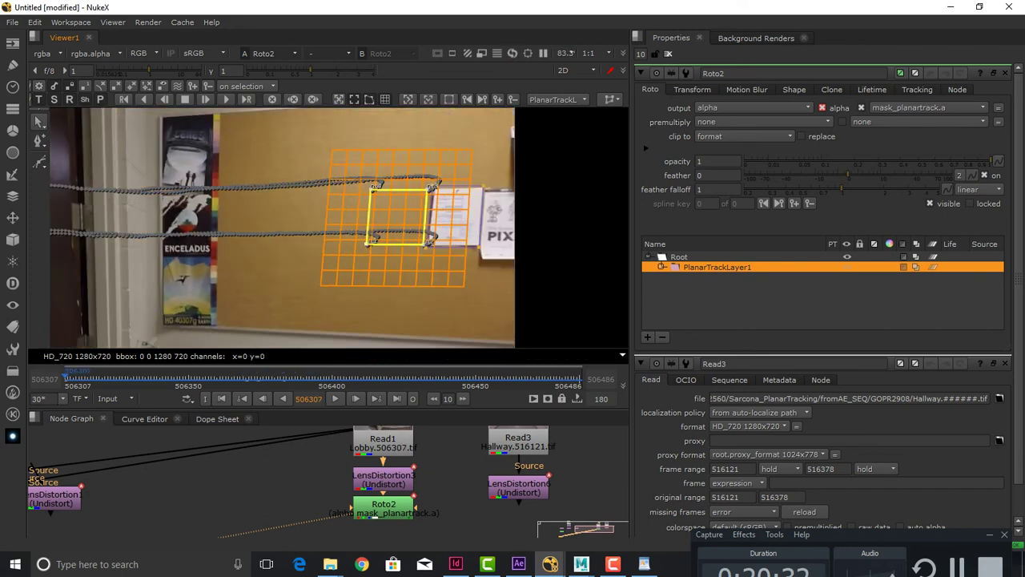
pyautogui.click(335, 398)
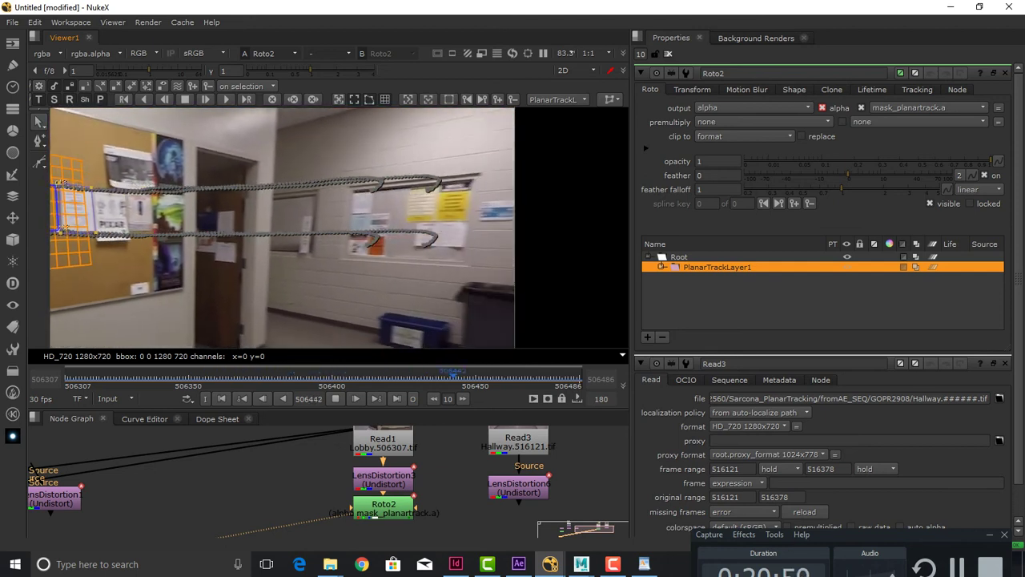
pyautogui.press('k')
pyautogui.moveTo(80, 206); pyautogui.dragTo(366, 190)
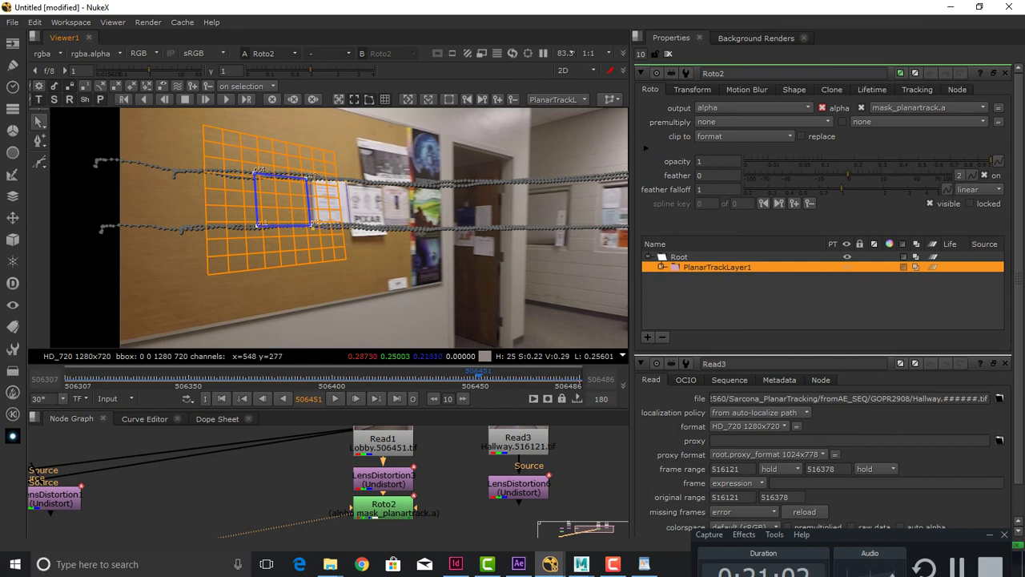
pyautogui.moveTo(481, 374); pyautogui.dragTo(395, 374)
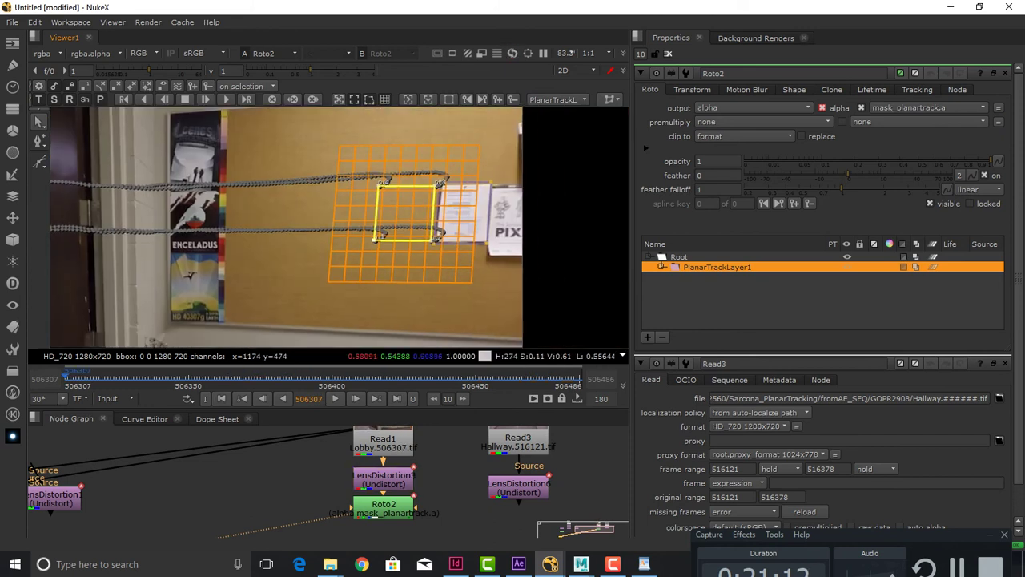
# Export the planar track as CornerPin2D (relative) and CornerPin2D (absolute) nodes, placing them side by side below Roto2
pyautogui.click(610, 99)
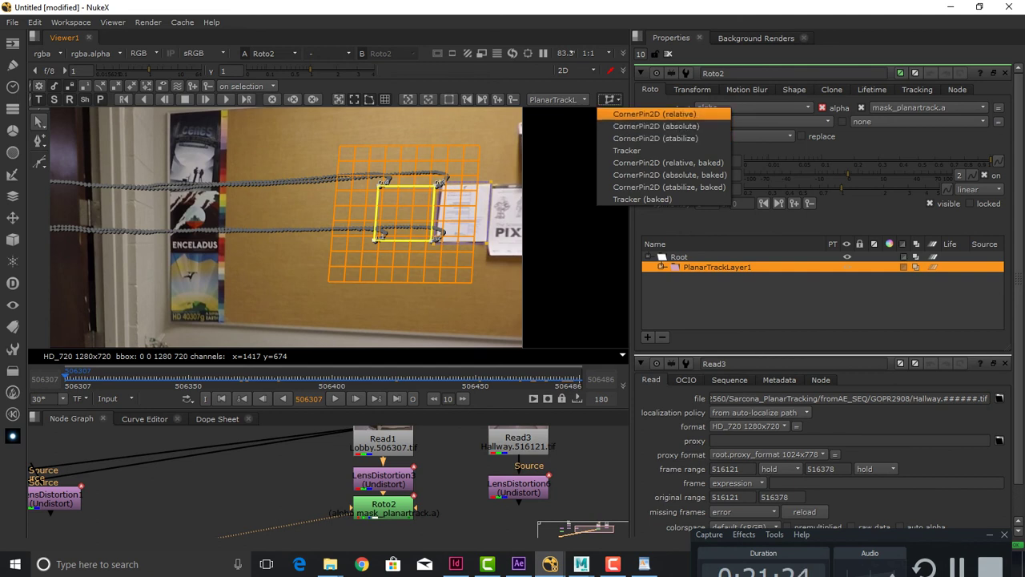
pyautogui.click(655, 114)
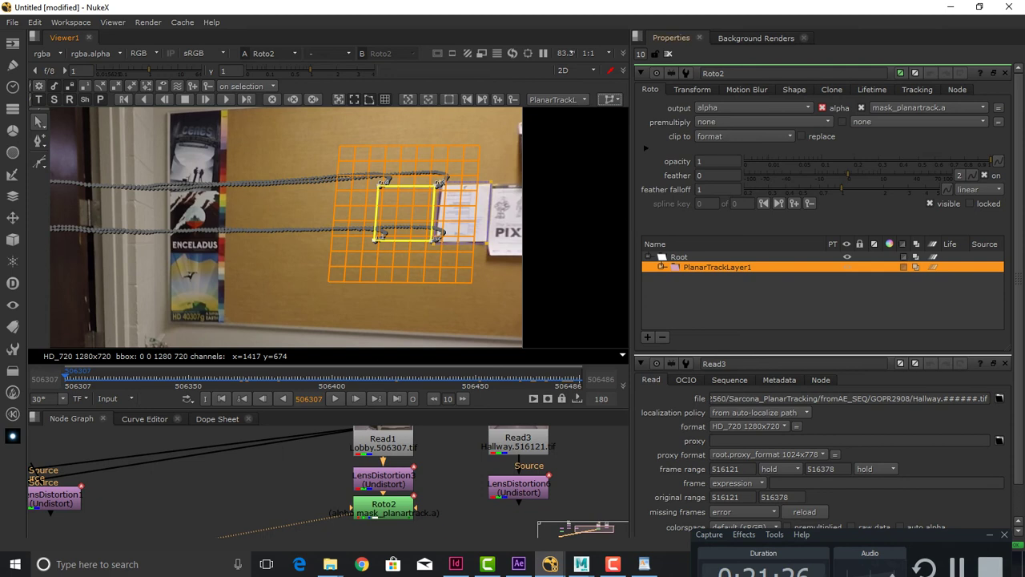
pyautogui.moveTo(449, 463); pyautogui.dragTo(399, 487)
pyautogui.moveTo(398, 489); pyautogui.dragTo(338, 505)
pyautogui.click(610, 100)
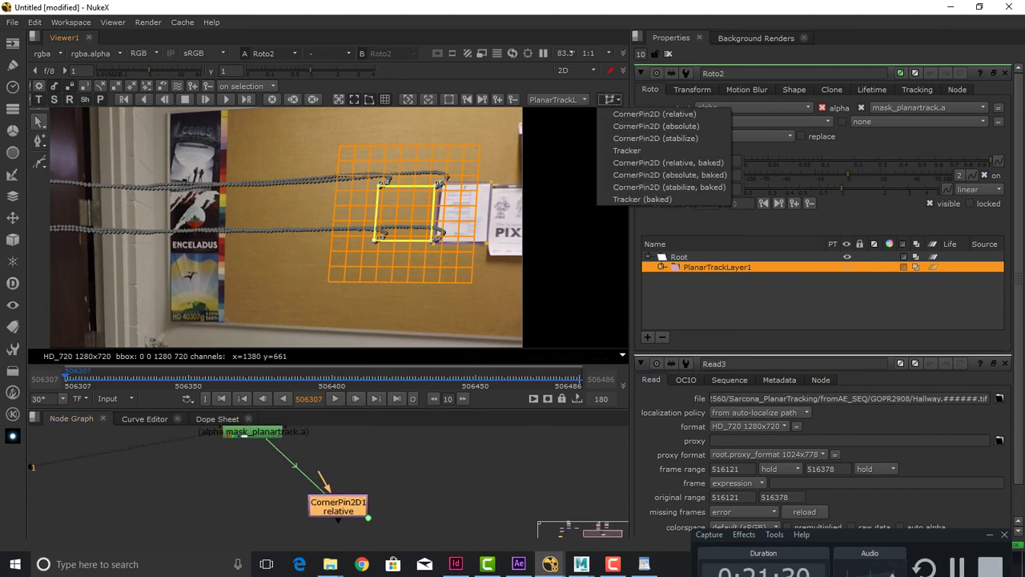
pyautogui.click(641, 121)
pyautogui.moveTo(405, 488); pyautogui.dragTo(446, 500)
# Export the planar track as a CornerPin2D (stabilize) node and move it clear of the other two corner pins
pyautogui.click(611, 99)
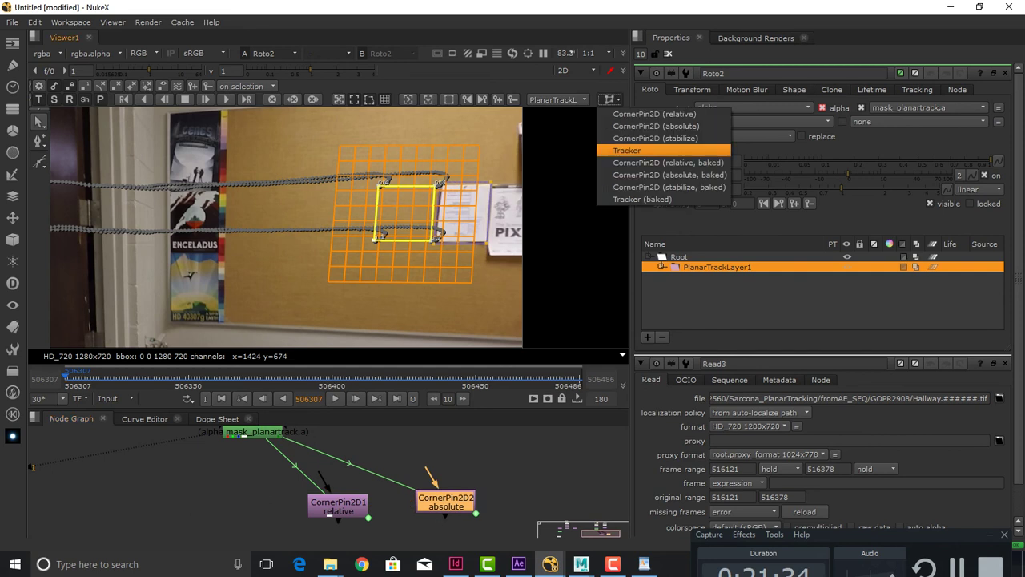
pyautogui.click(641, 134)
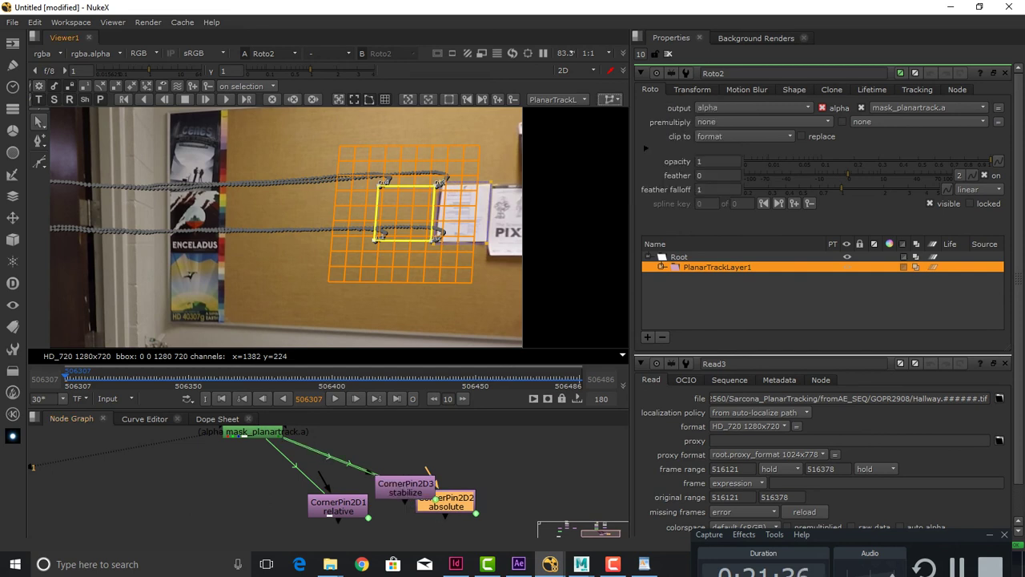
pyautogui.moveTo(405, 487); pyautogui.dragTo(559, 450)
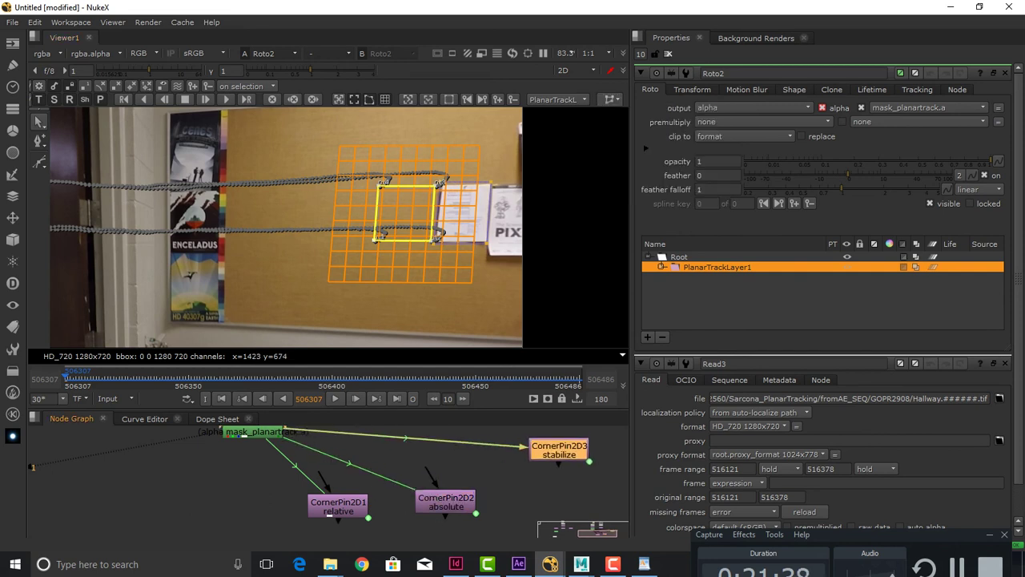
# Export the planar track as a live Tracker node and move it away from the corner pin nodes
pyautogui.click(611, 99)
pyautogui.click(627, 151)
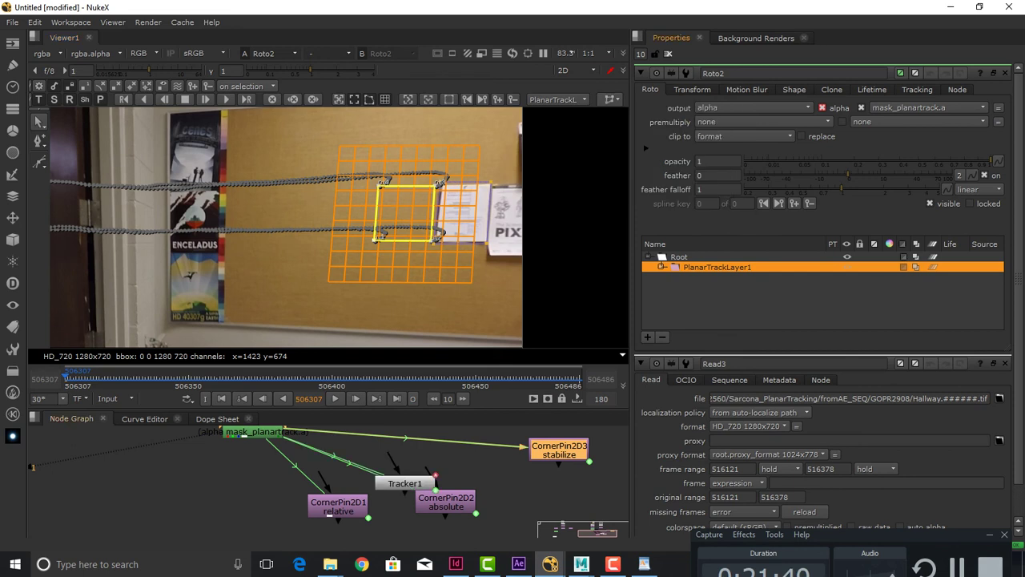
pyautogui.moveTo(405, 483); pyautogui.dragTo(578, 503)
pyautogui.moveTo(510, 473); pyautogui.dragTo(466, 483)
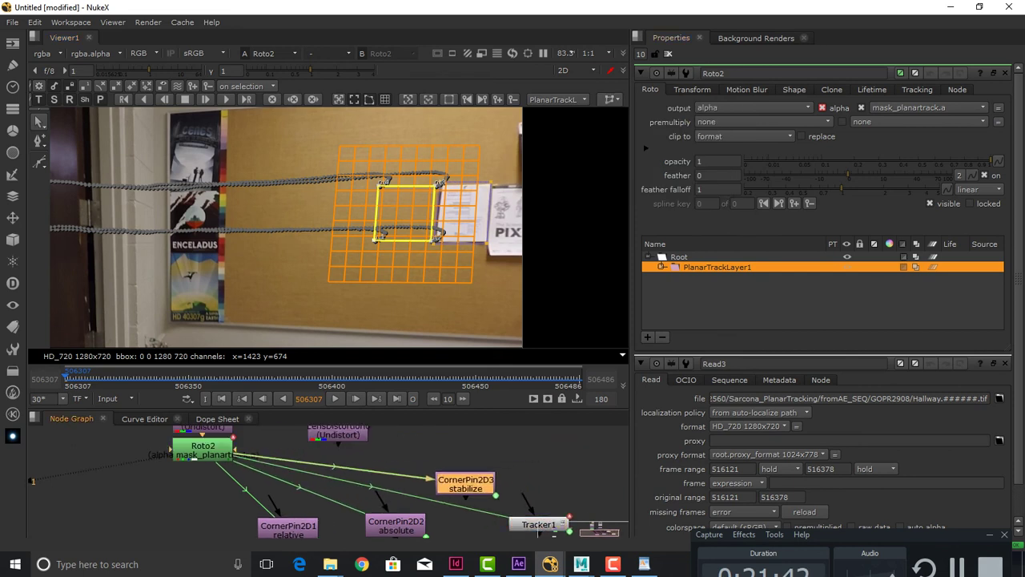
# Arrange the three corner pin nodes in a row beneath Roto2 in the enlarged node graph, with Tracker1 off to their right
pyautogui.press('space')
pyautogui.moveTo(538, 531); pyautogui.dragTo(671, 337)
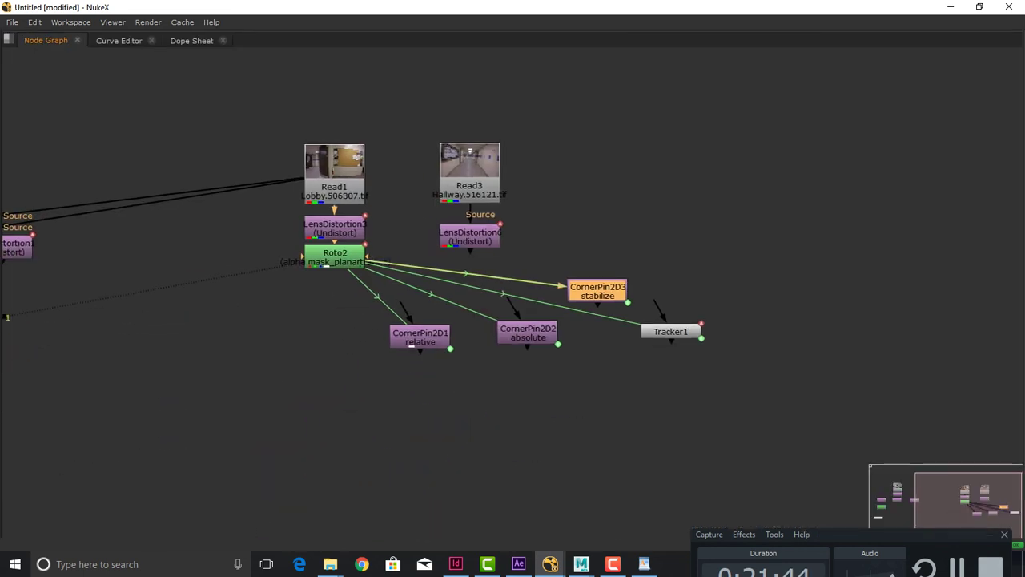
pyautogui.moveTo(419, 336); pyautogui.dragTo(245, 396)
pyautogui.moveTo(529, 333); pyautogui.dragTo(387, 408)
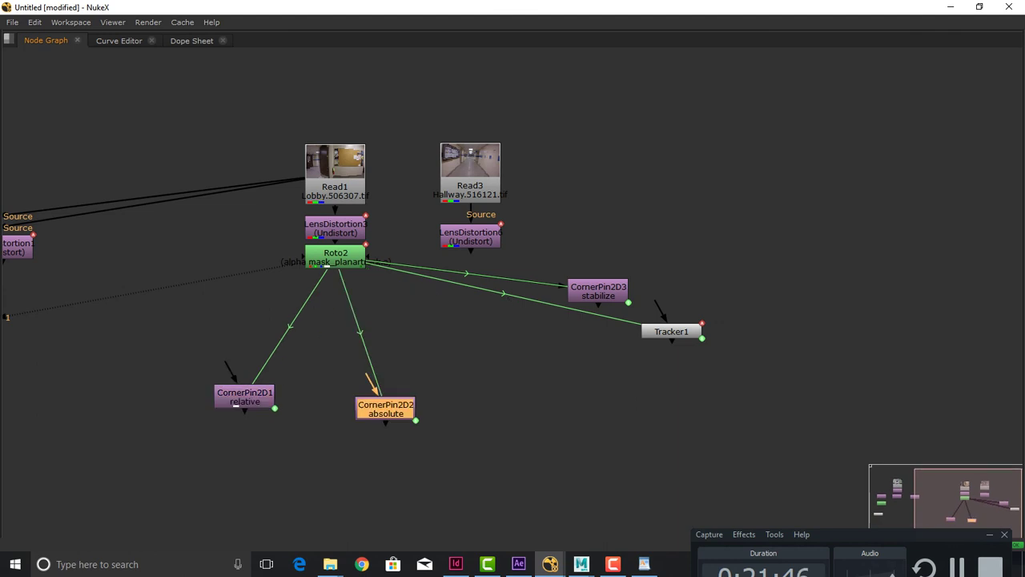
pyautogui.moveTo(598, 291); pyautogui.dragTo(478, 406)
pyautogui.moveTo(672, 330); pyautogui.dragTo(647, 358)
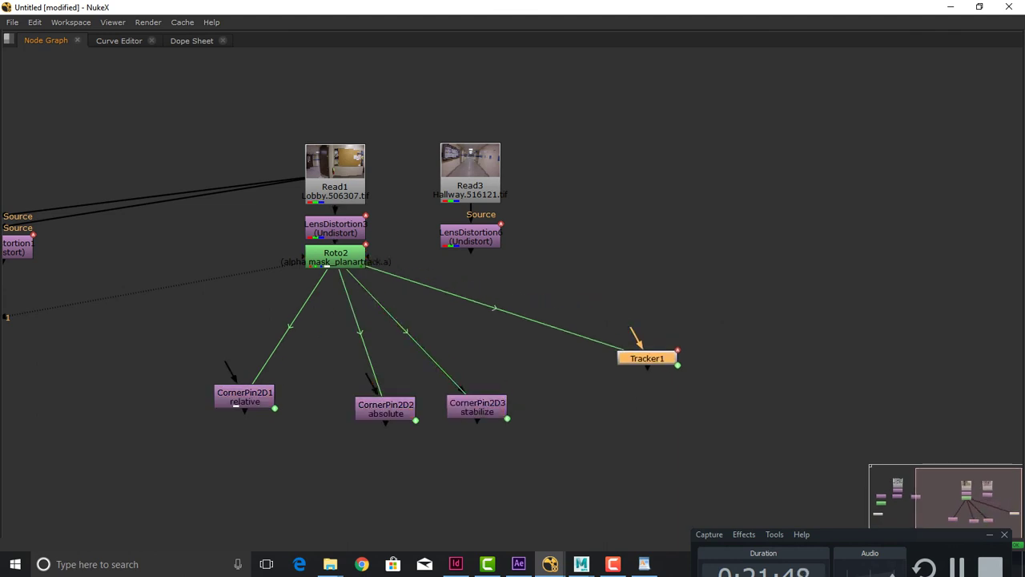
pyautogui.moveTo(561, 320); pyautogui.dragTo(679, 319)
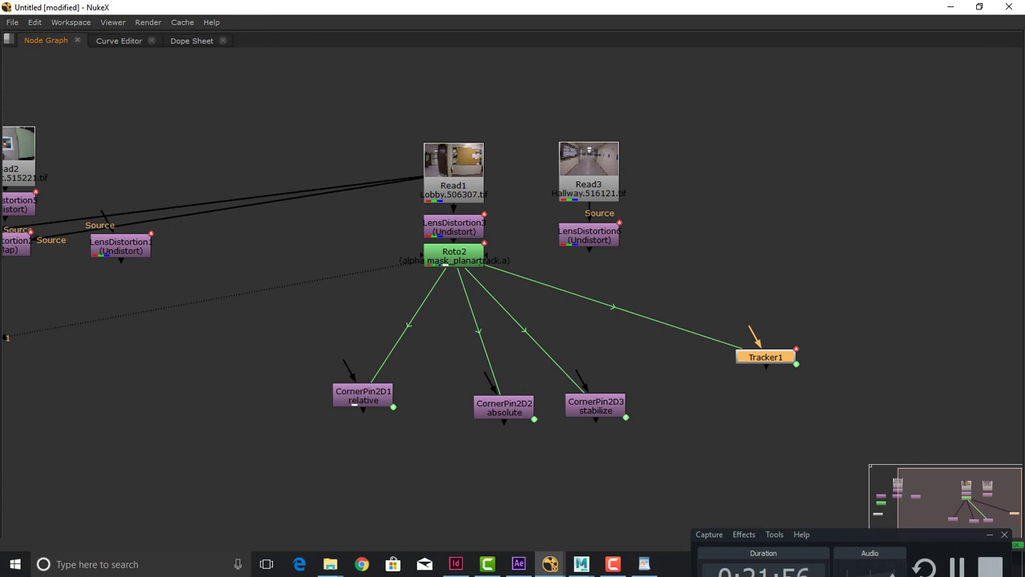
pyautogui.moveTo(765, 357); pyautogui.dragTo(757, 374)
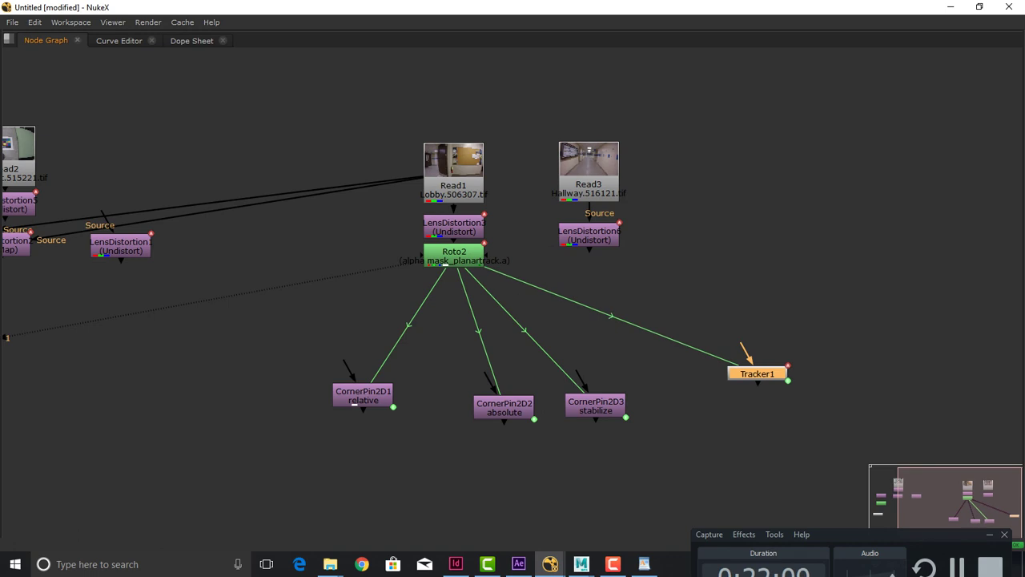
pyautogui.press('space')
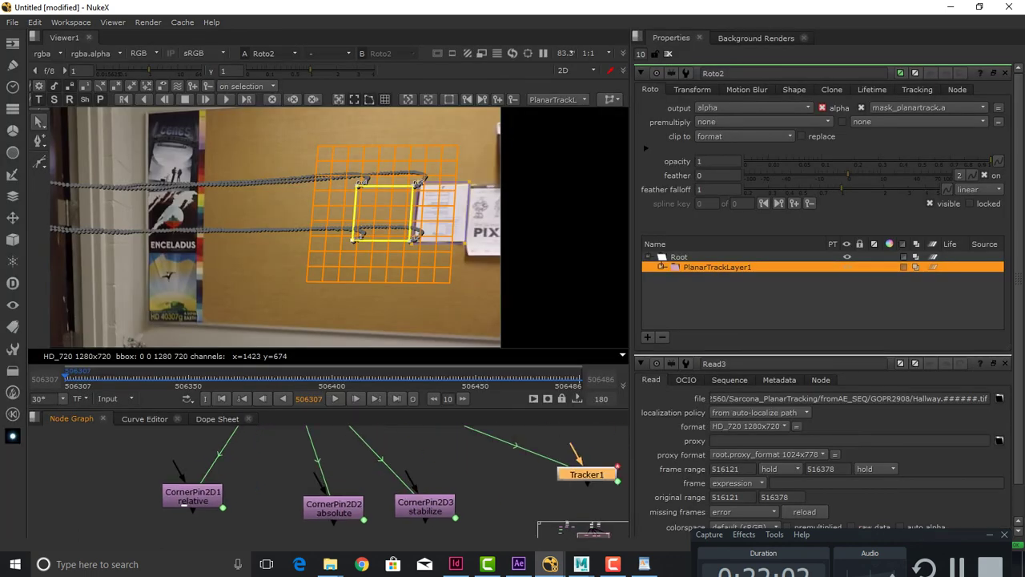
# Open Tracker1's properties and review its export options, from CornerPin2D (use current frame) to Transform (match-move, baked)
pyautogui.doubleClick(586, 474)
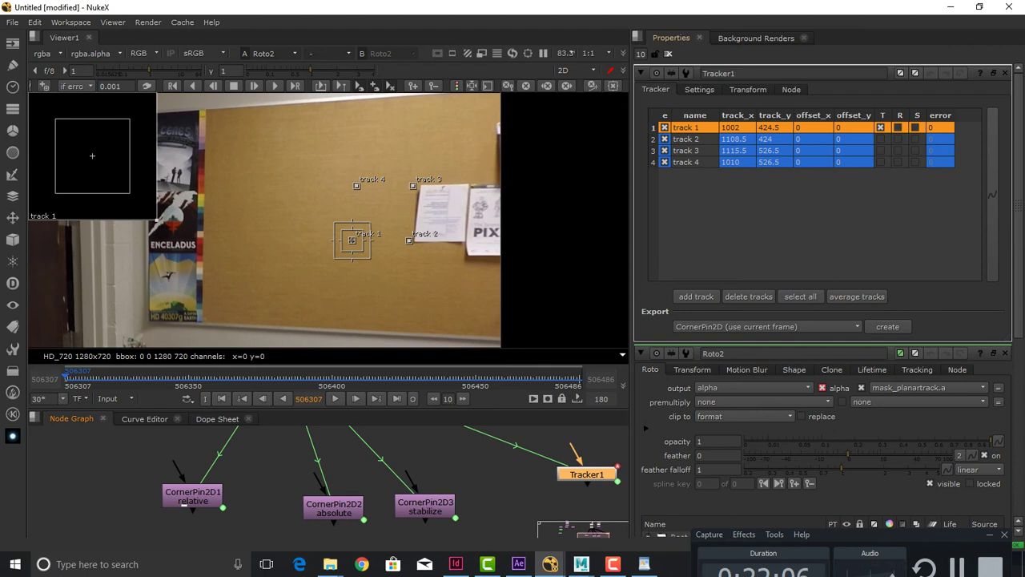
pyautogui.click(767, 326)
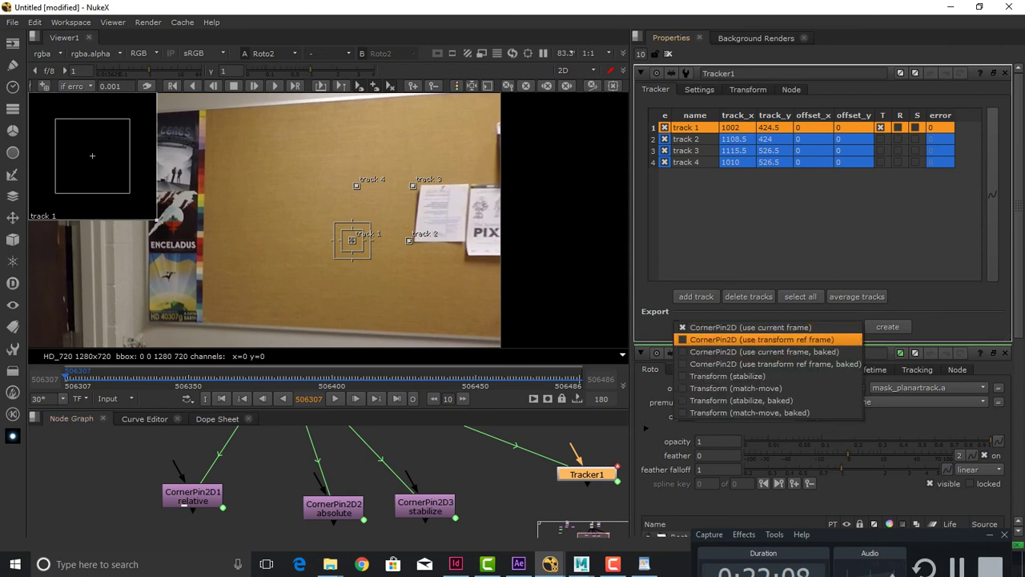
pyautogui.press('Down')
pyautogui.press('Down')
pyautogui.press('Down')
pyautogui.press('Down')
pyautogui.press('Down')
pyautogui.press('Down')
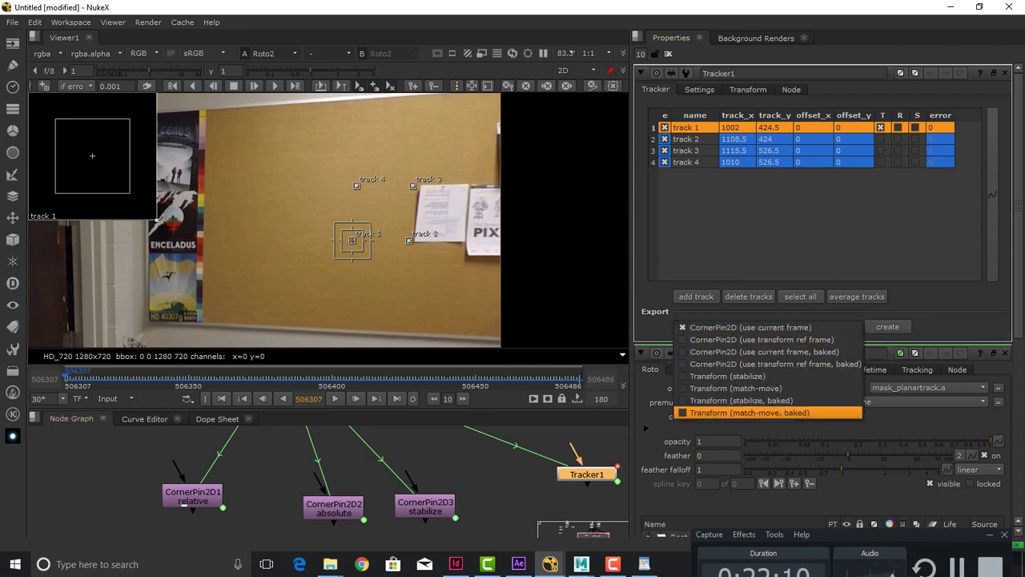
pyautogui.press('Escape')
# Delete the Tracker1 node and line up CornerPin2D1 with the other two corner pins
pyautogui.moveTo(517, 445); pyautogui.dragTo(624, 478)
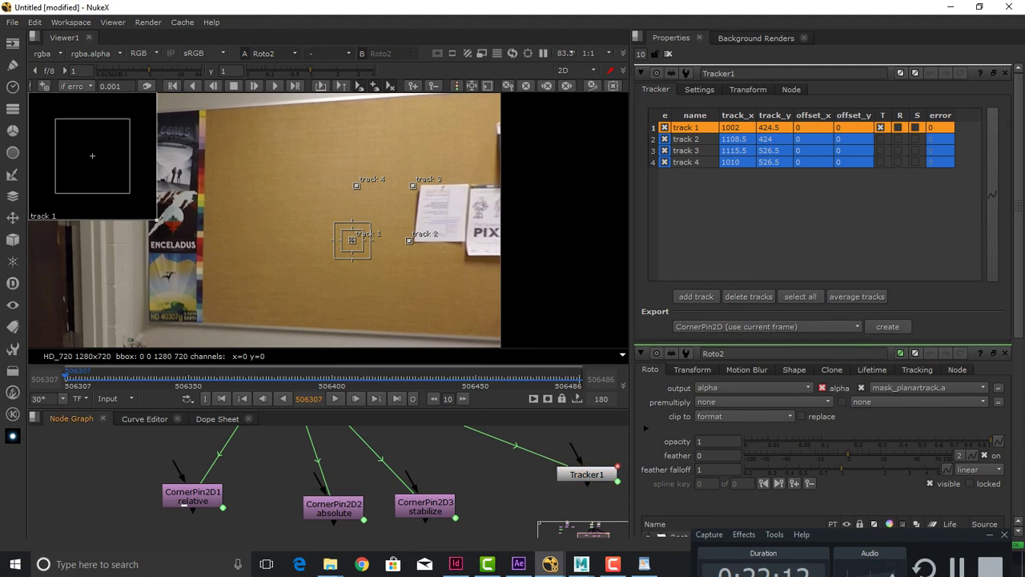
pyautogui.press('Delete')
pyautogui.moveTo(481, 472); pyautogui.dragTo(524, 461)
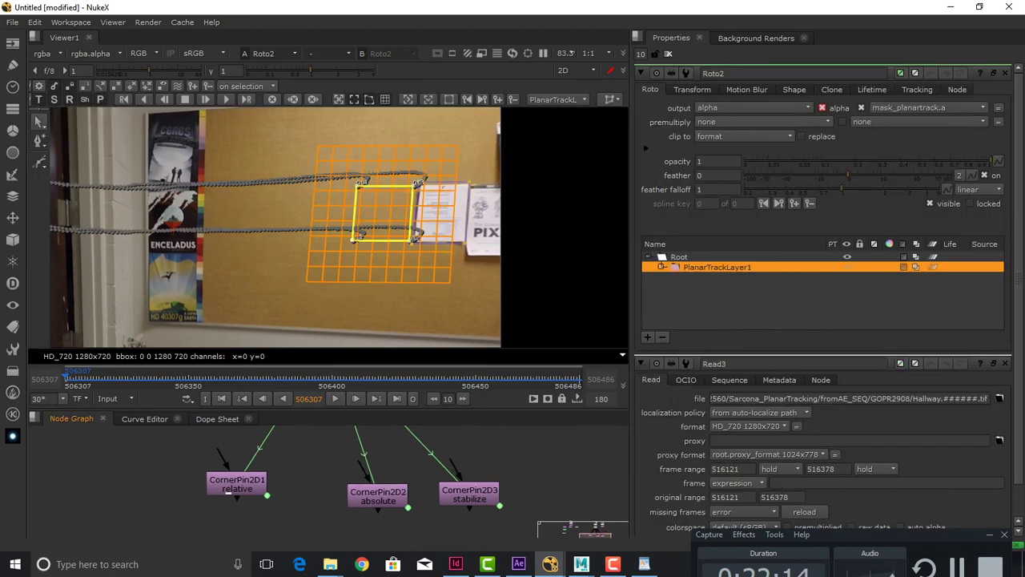
pyautogui.moveTo(236, 483); pyautogui.dragTo(220, 496)
pyautogui.moveTo(400, 472); pyautogui.dragTo(434, 472)
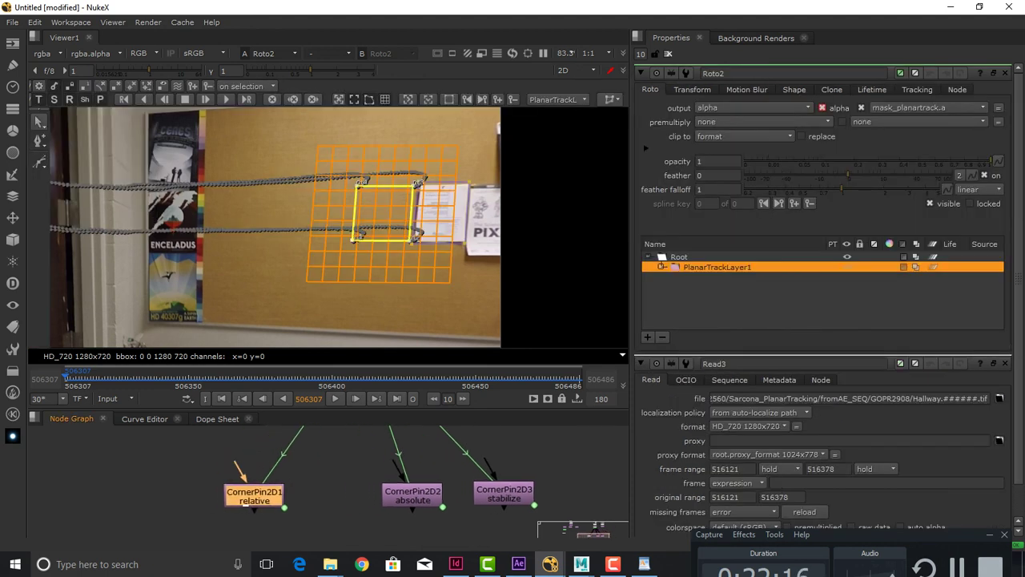
# Connect the stabilize CornerPin2D3's input to LensDistortion3, and move Read1 and LensDistortion3 higher above Roto2
pyautogui.press('space')
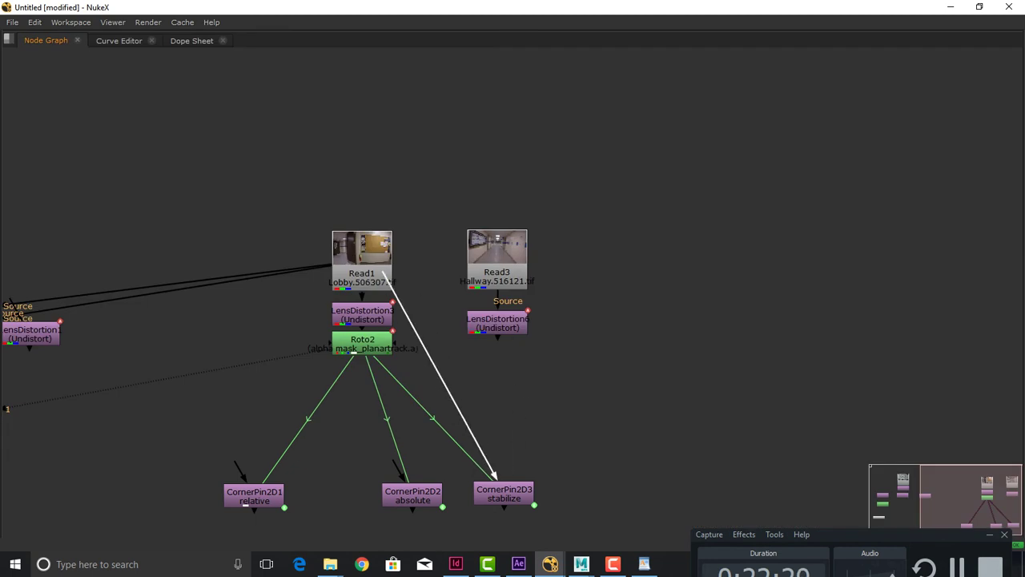
pyautogui.moveTo(383, 272); pyautogui.dragTo(367, 254)
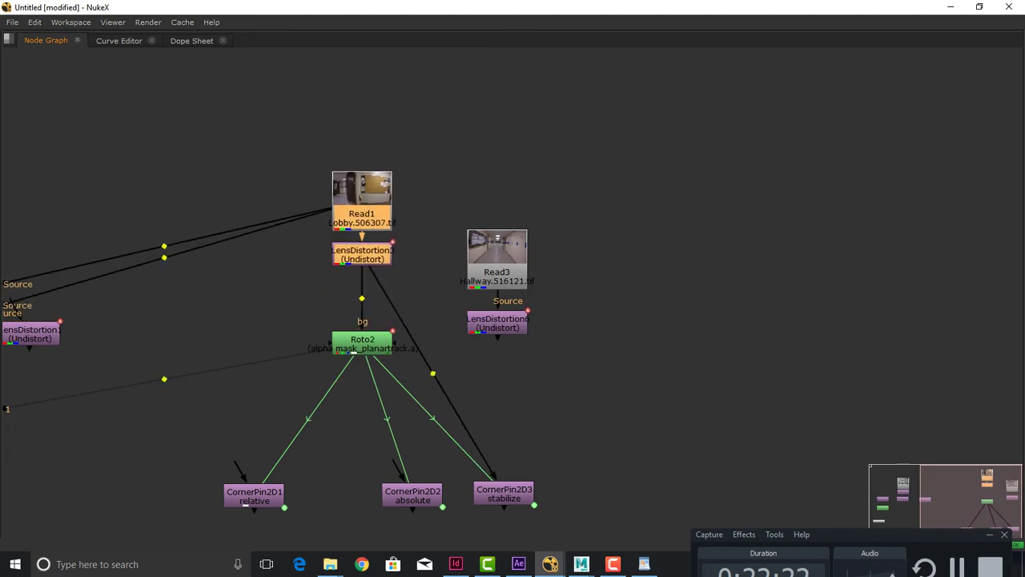
pyautogui.press('space')
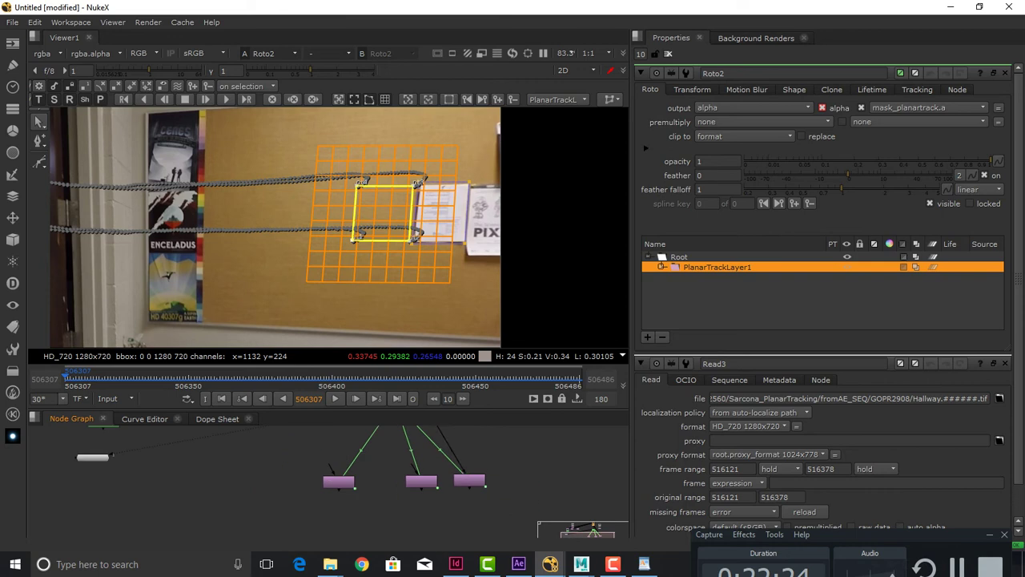
# Play the viewer on the stabilize CornerPin2D3 to check its result, stop playback, and open that node's properties
pyautogui.click(92, 458)
pyautogui.press('1')
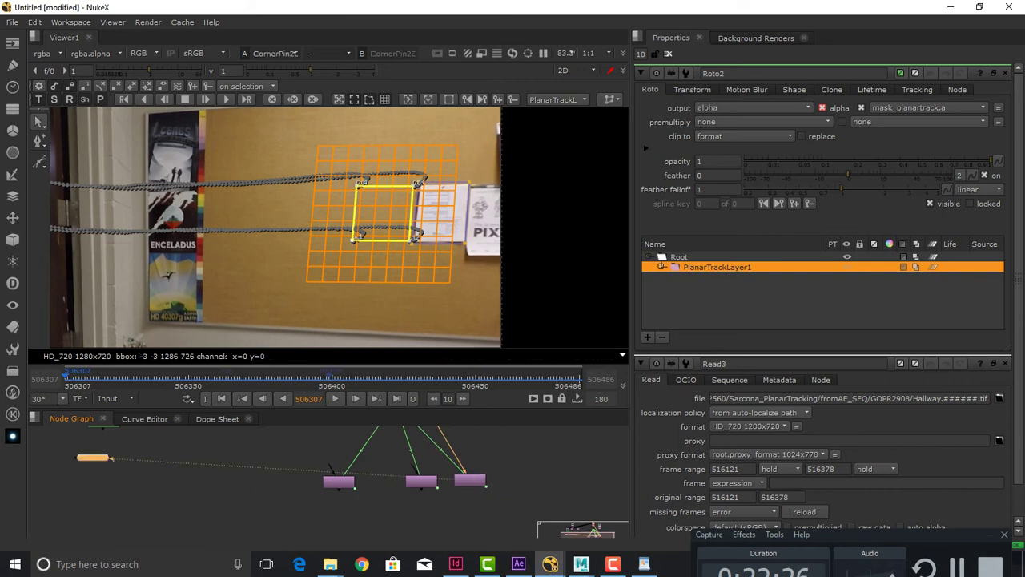
pyautogui.press('l')
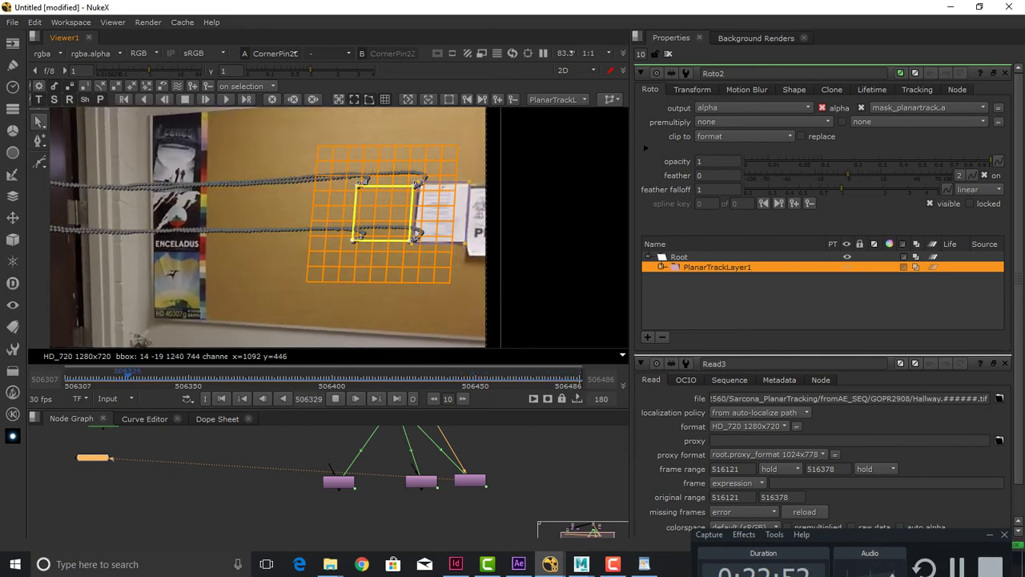
pyautogui.press('k')
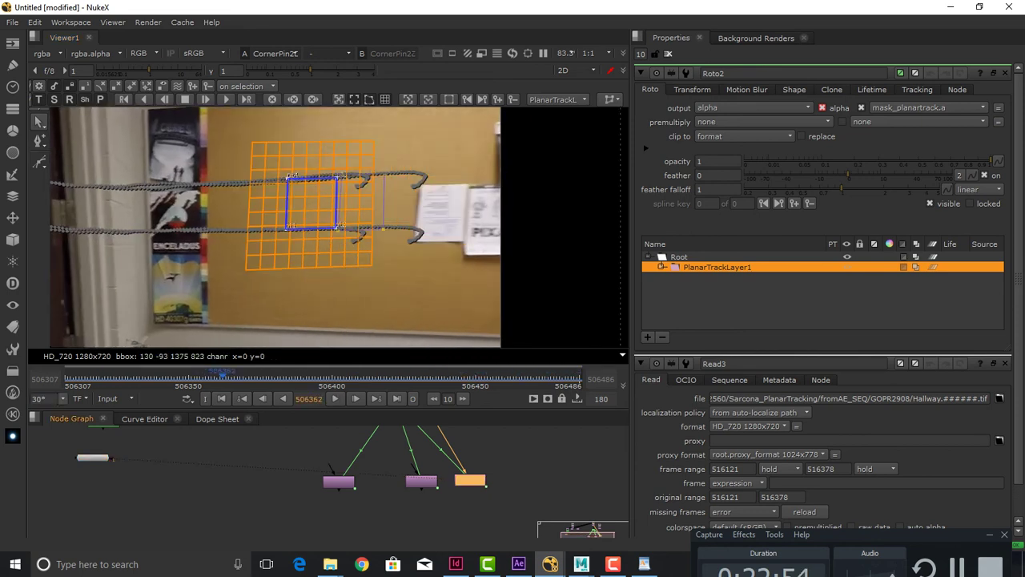
pyautogui.press('Return')
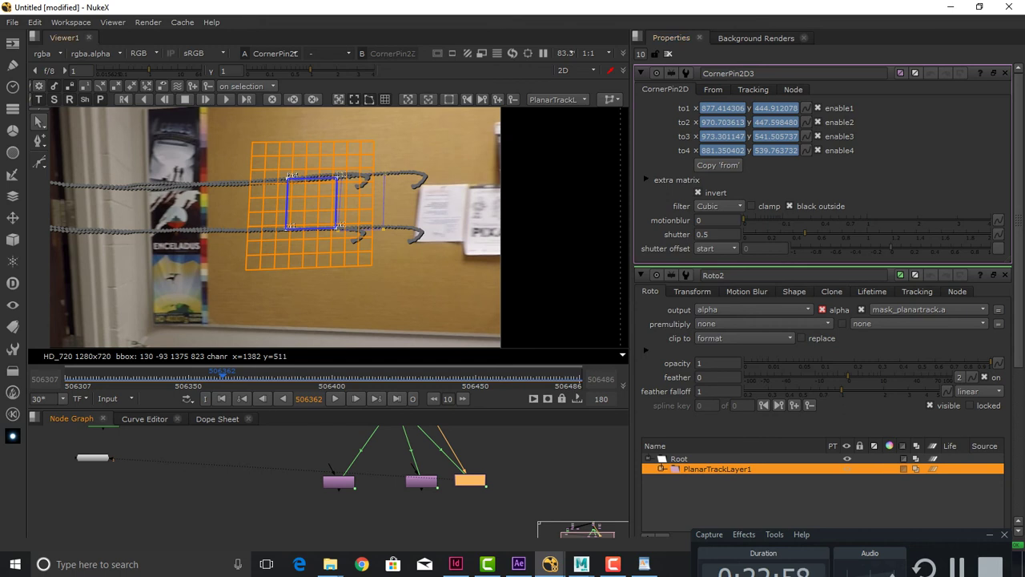
# Disconnect the stabilize CornerPin2D3's input from LensDistortion3
pyautogui.scroll(5, 494, 462)
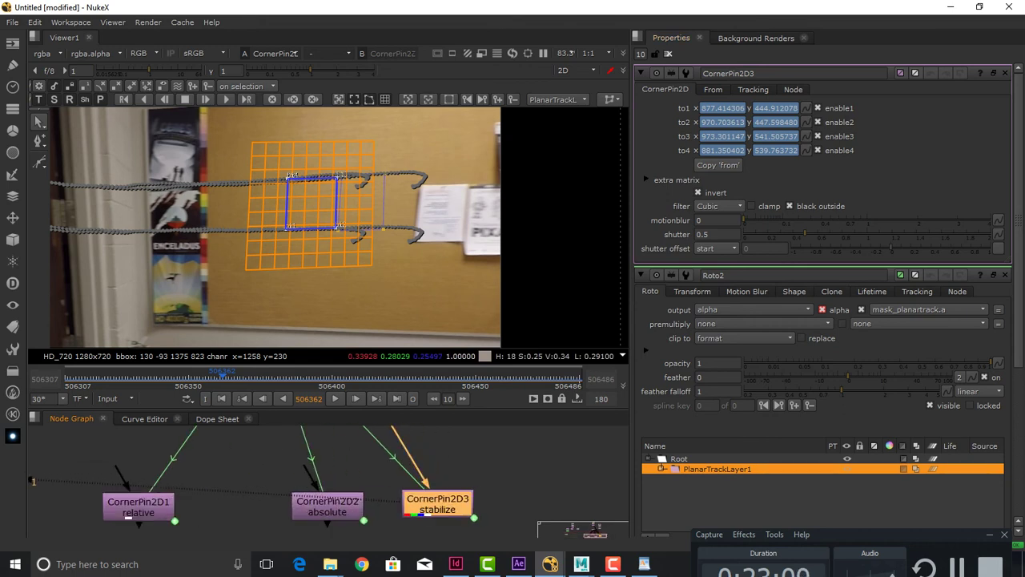
pyautogui.moveTo(344, 436); pyautogui.dragTo(373, 441)
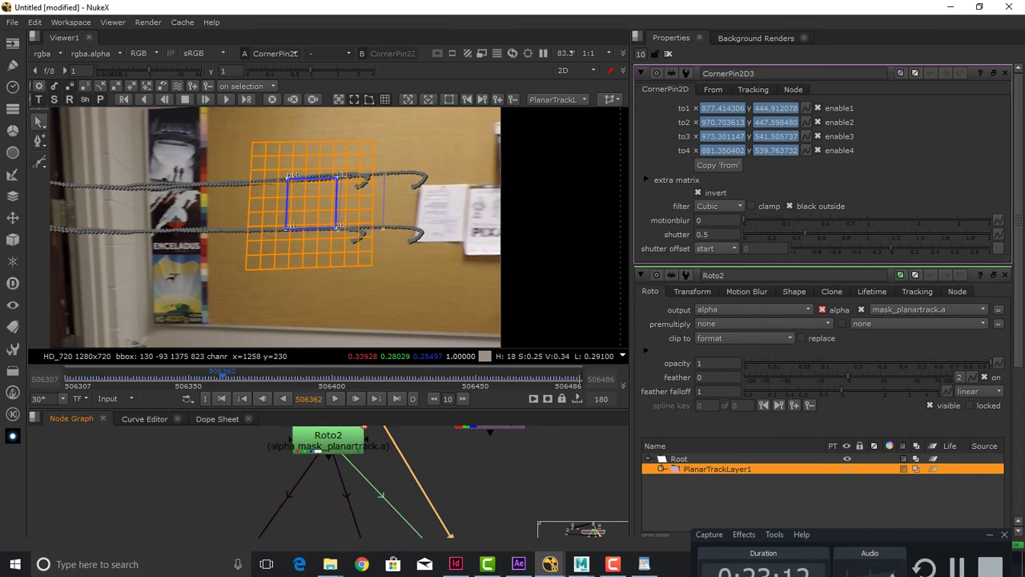
pyautogui.moveTo(374, 519)
pyautogui.mouseDown()
pyautogui.moveTo(355, 443)
pyautogui.moveTo(366, 519)
pyautogui.mouseUp()
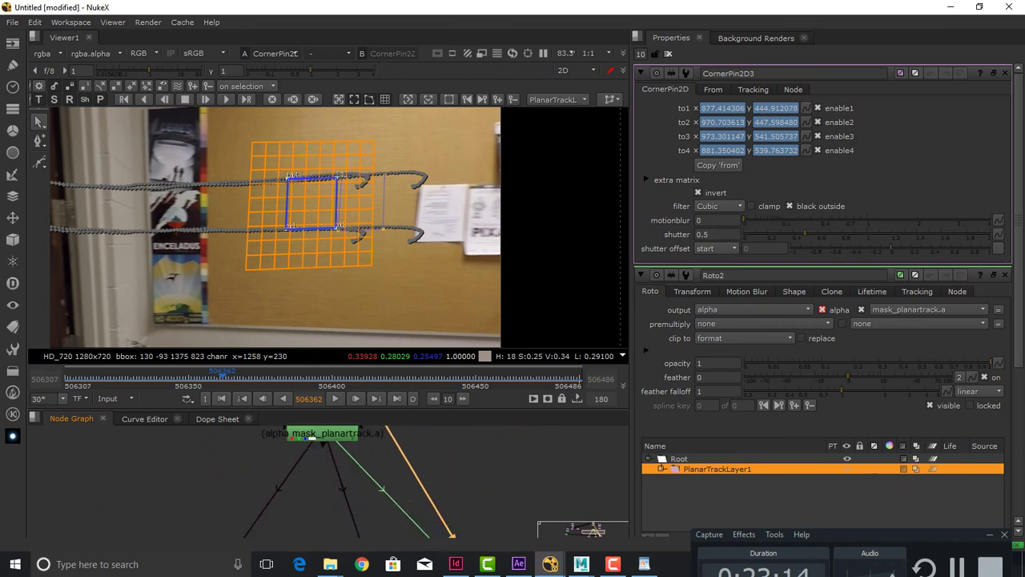
pyautogui.moveTo(366, 439); pyautogui.dragTo(400, 312)
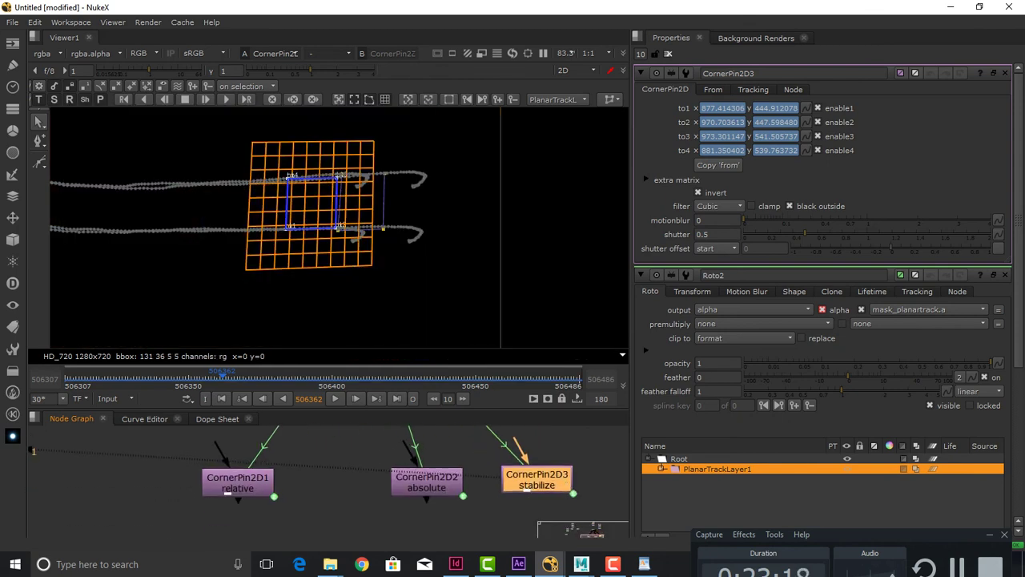
# View the absolute CornerPin2D2 and add a ColorBars node between Roto2 and the corner pins in the enlarged node graph
pyautogui.click(426, 482)
pyautogui.press('1')
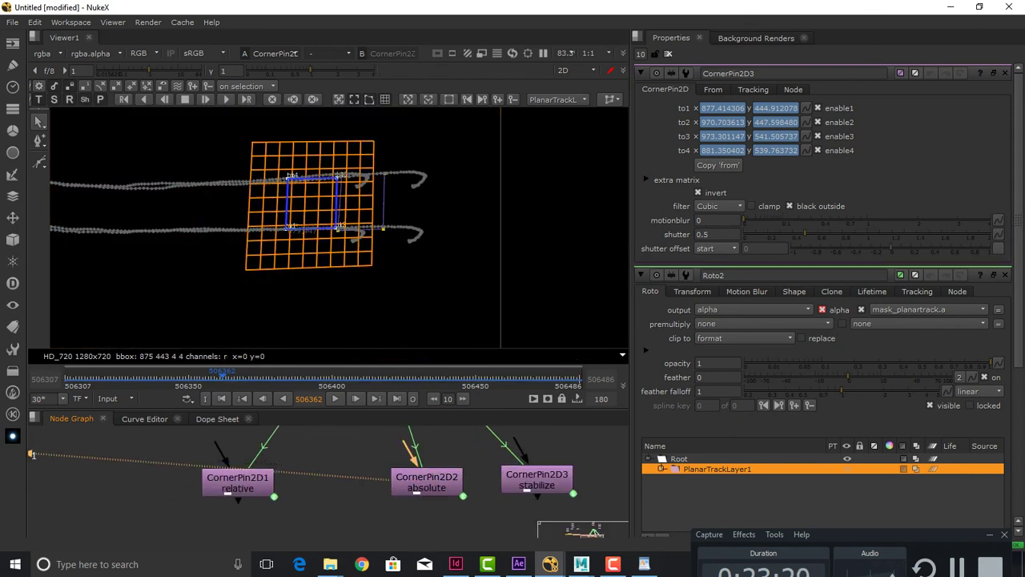
pyautogui.moveTo(429, 437); pyautogui.dragTo(471, 253)
pyautogui.press('space')
pyautogui.scroll(7, 432, 434)
pyautogui.scroll(-2, 377, 308)
pyautogui.scroll(-5, 449, 422)
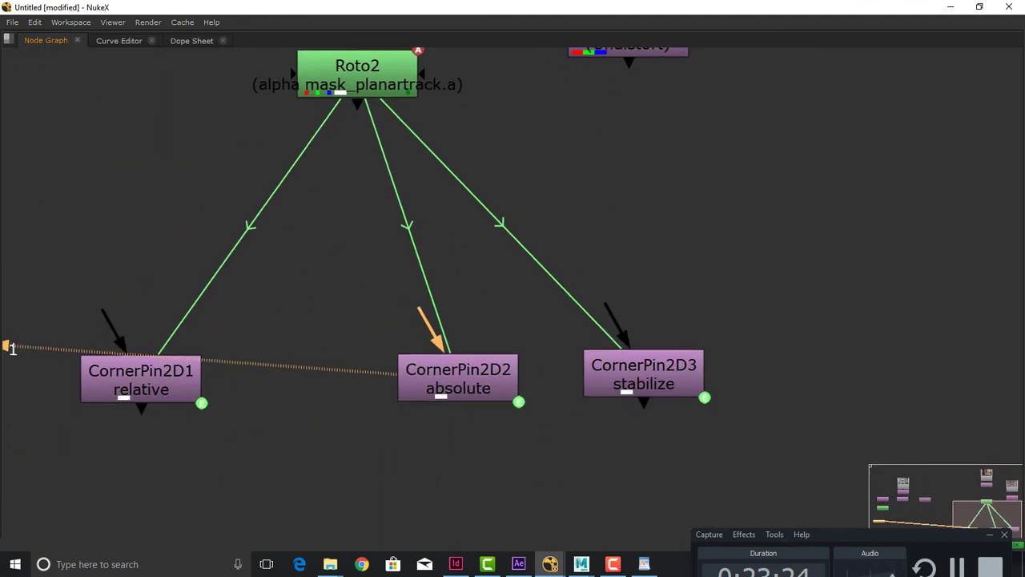
pyautogui.press('Tab')
pyautogui.write('corn')
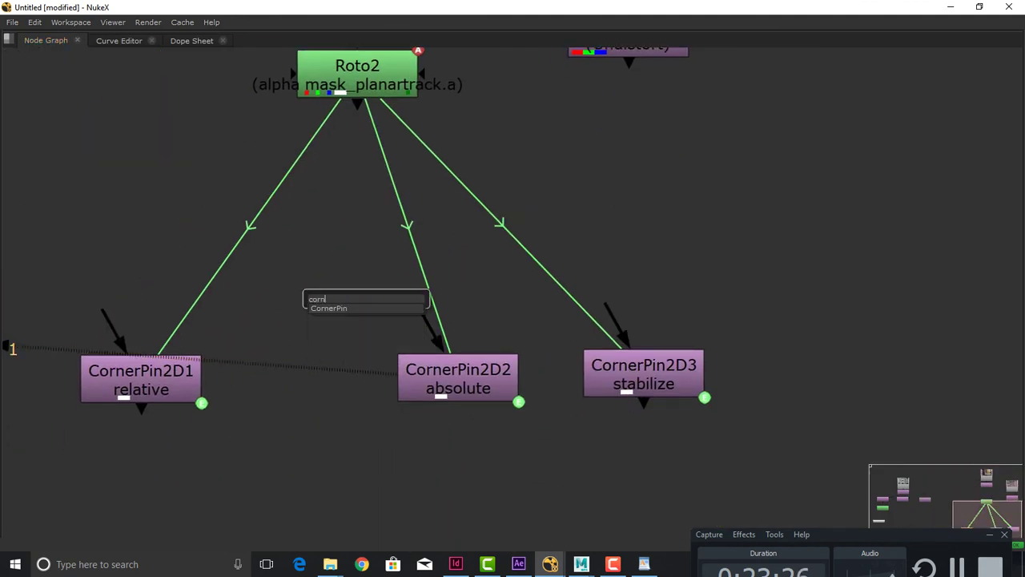
pyautogui.press('BackSpace')
pyautogui.press('BackSpace')
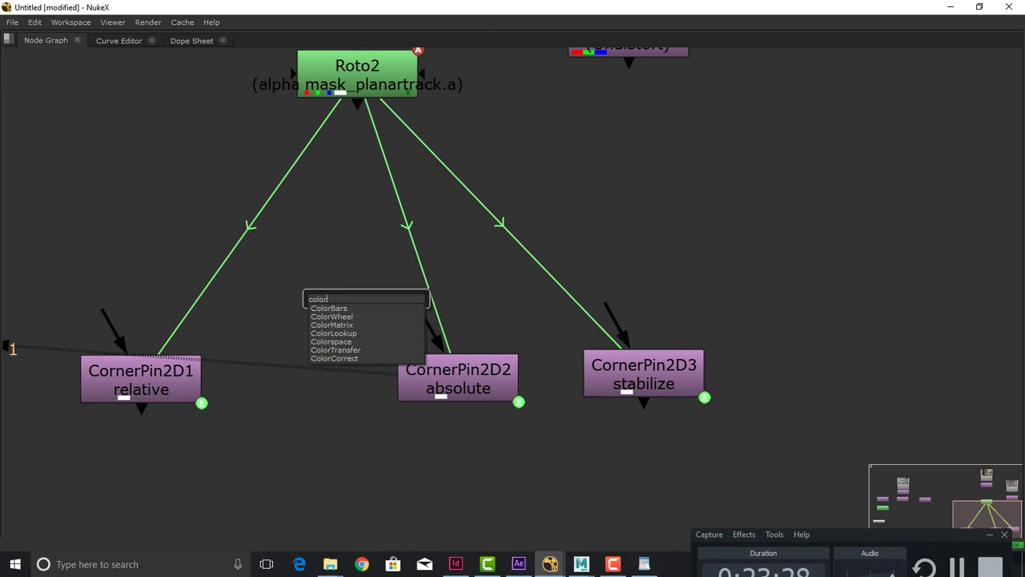
pyautogui.press('Return')
pyautogui.moveTo(368, 296); pyautogui.dragTo(347, 274)
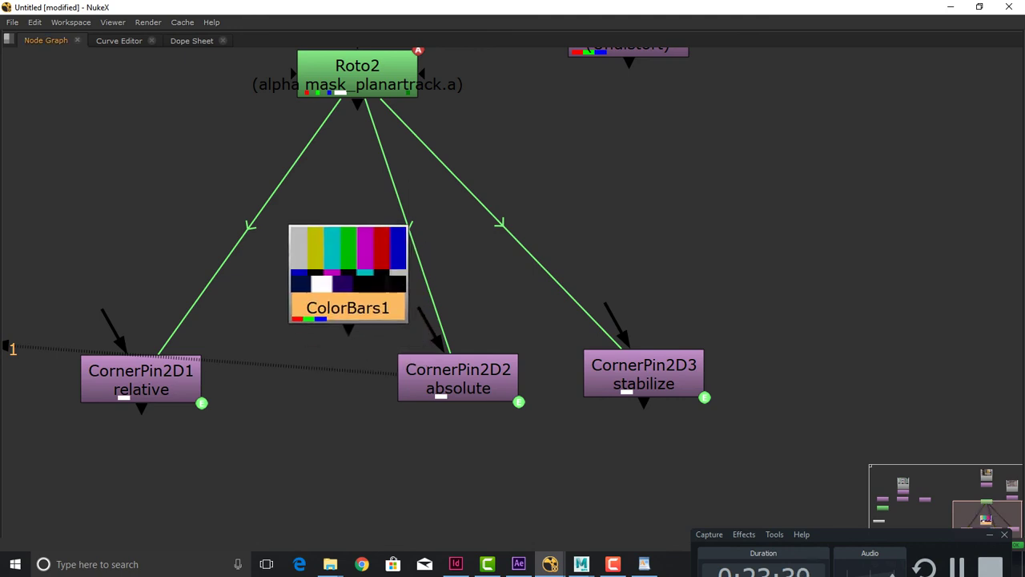
# Connect ColorBars1 to the input of the absolute CornerPin2D2, restore the normal layout, and close all open node properties
pyautogui.moveTo(458, 378); pyautogui.dragTo(477, 420)
pyautogui.press('space')
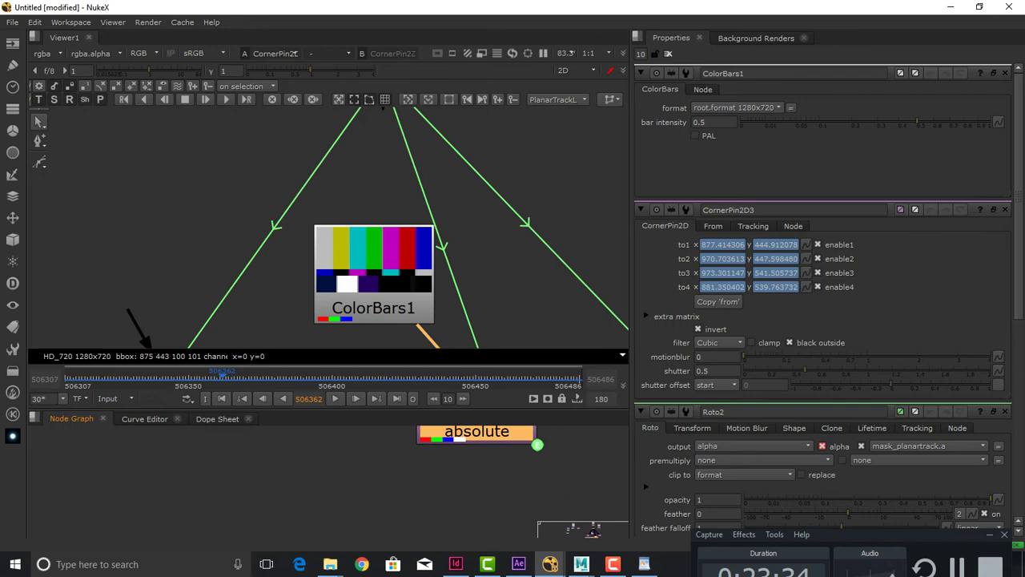
pyautogui.scroll(-3, 461, 453)
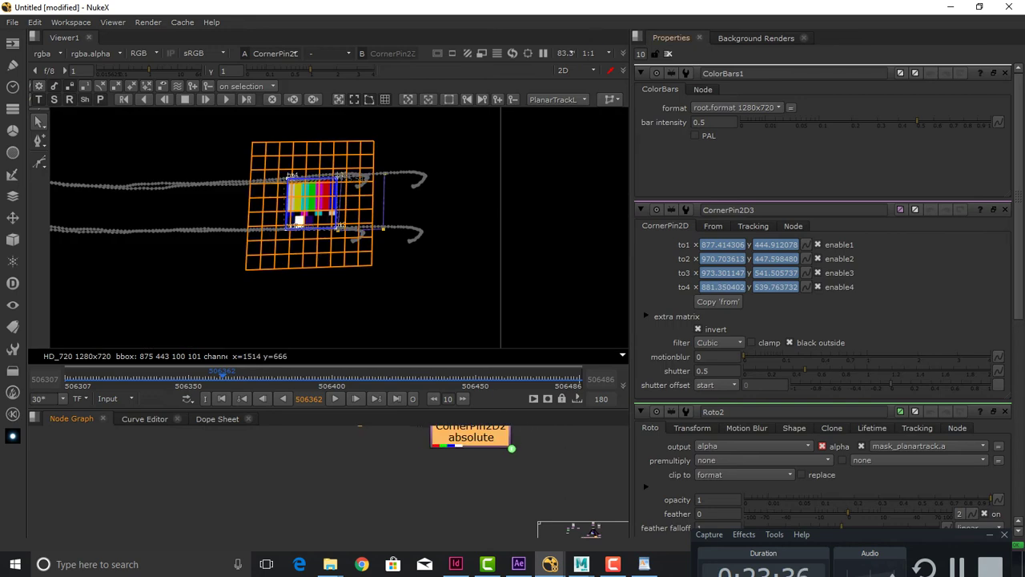
pyautogui.click(668, 54)
pyautogui.scroll(-2, 440, 227)
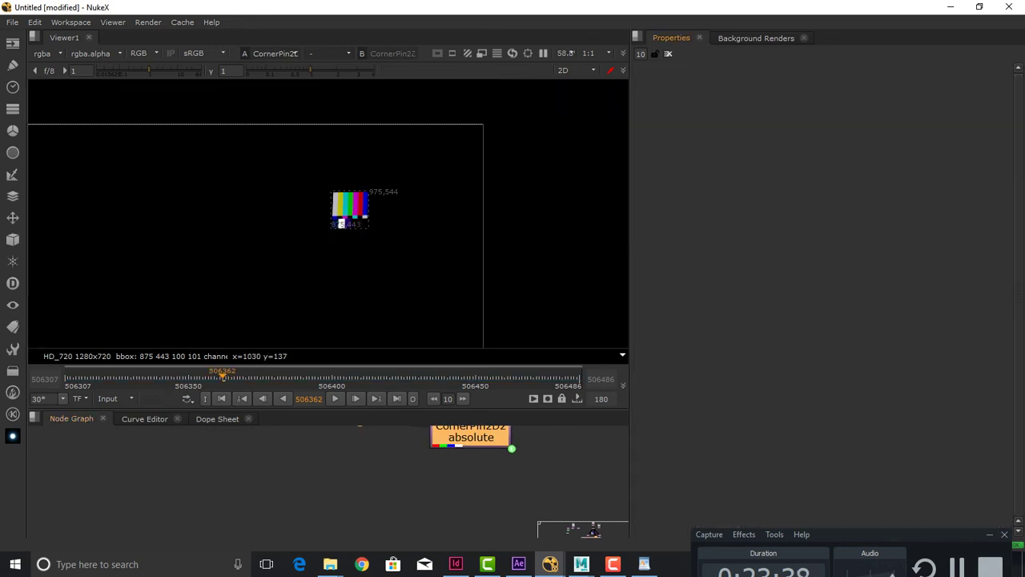
# Play the shot from its first frame to check how the color bars move through the absolute corner pin
pyautogui.scroll(-5, 377, 481)
pyautogui.moveTo(376, 479); pyautogui.dragTo(307, 536)
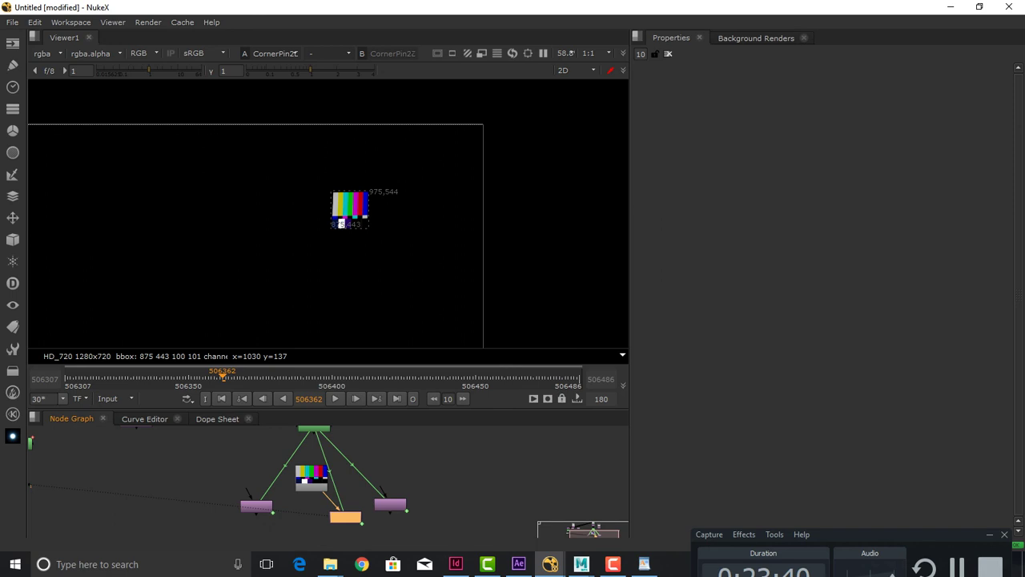
pyautogui.click(222, 399)
pyautogui.press('l')
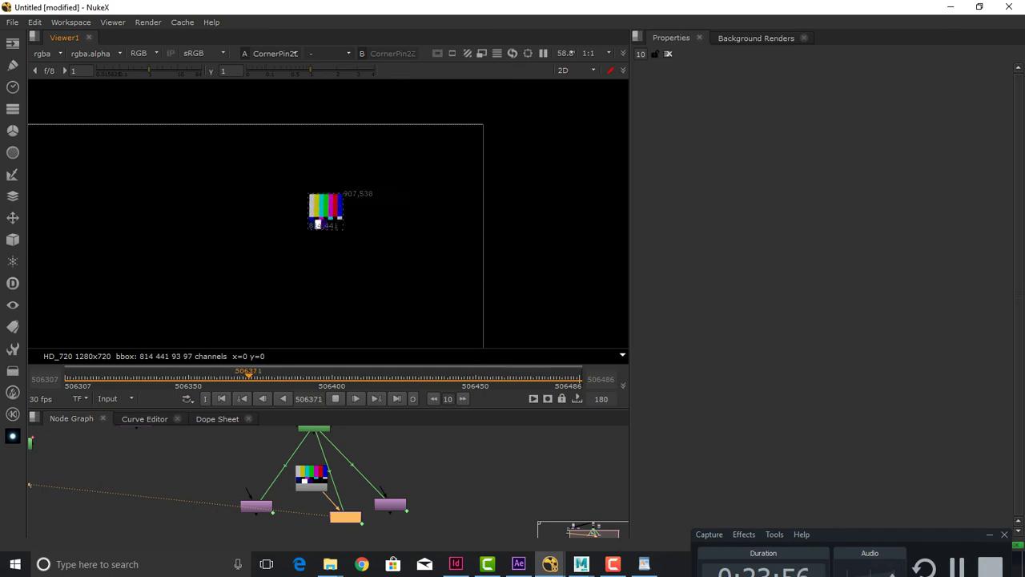
pyautogui.press('k')
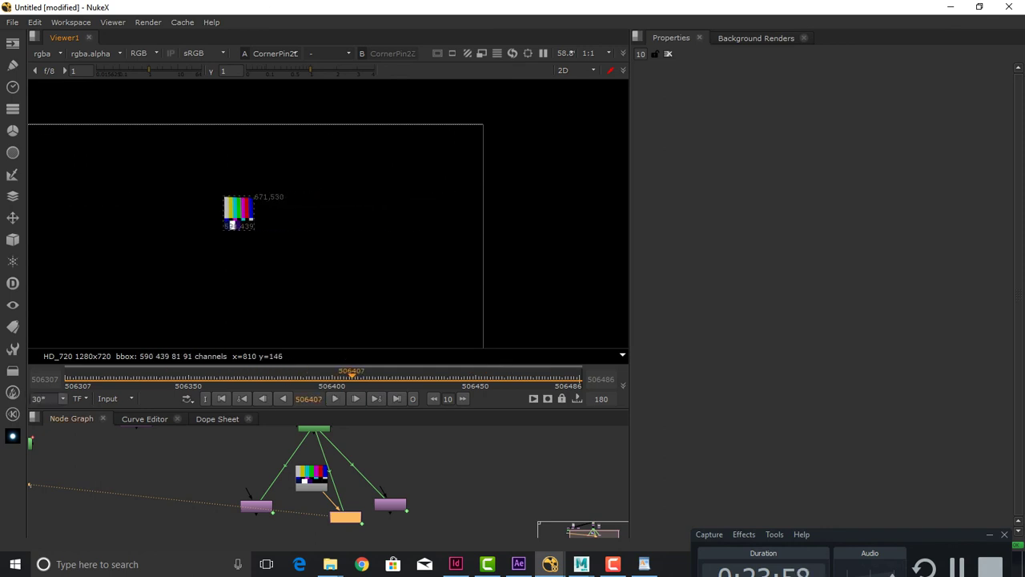
# Add a Merge node set to over after CornerPin2D2, with the corner-pinned color bars feeding its A input
pyautogui.scroll(3, 330, 529)
pyautogui.moveTo(354, 510); pyautogui.dragTo(340, 515)
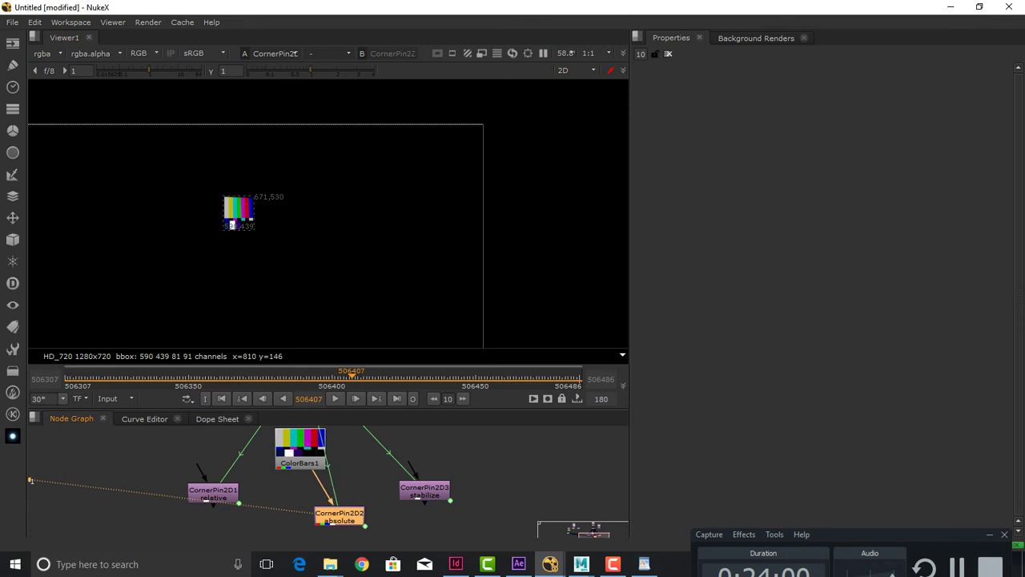
pyautogui.press('m')
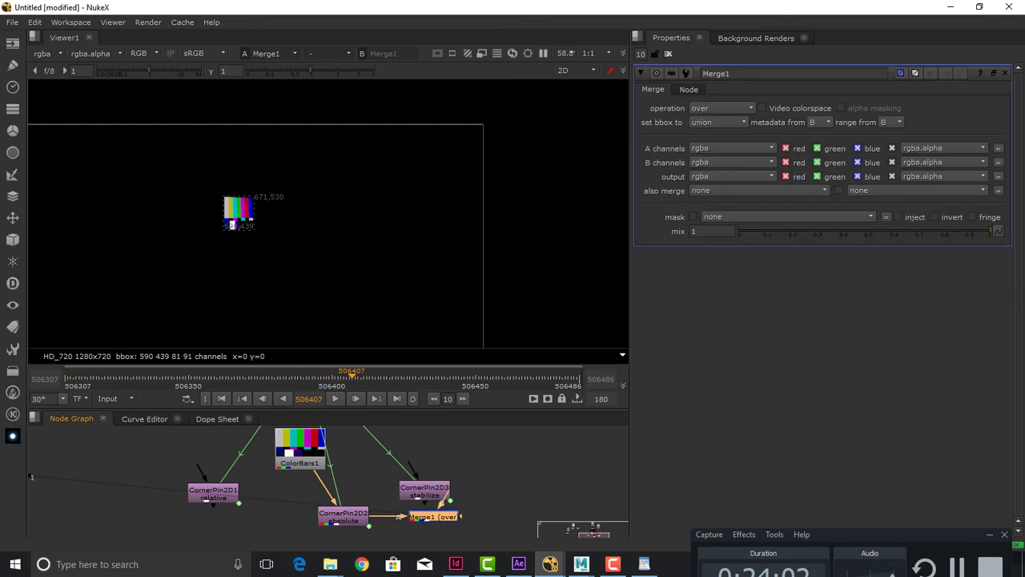
pyautogui.moveTo(446, 499); pyautogui.dragTo(459, 533)
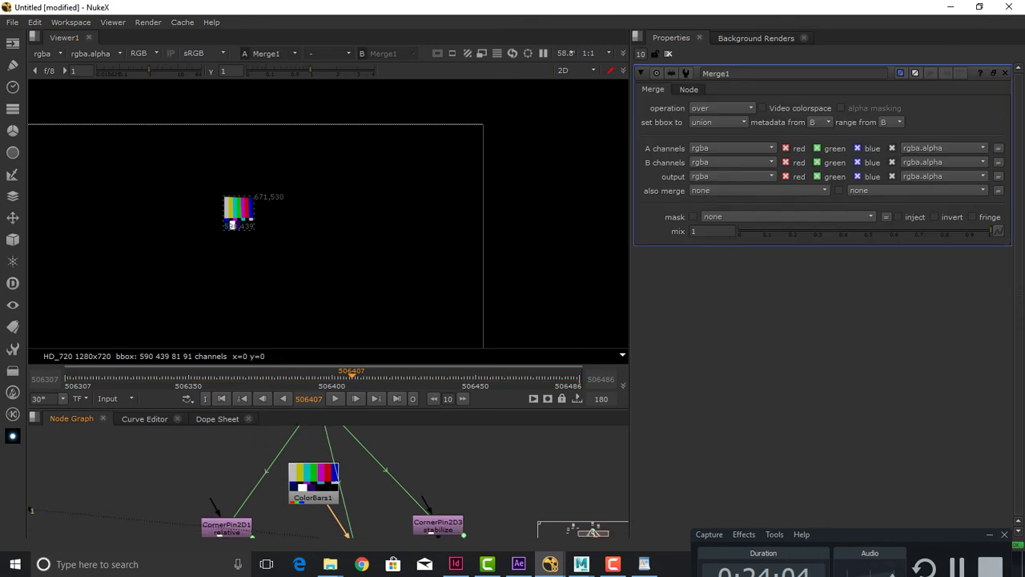
pyautogui.scroll(-2, 460, 489)
# Dock the node graph as its own column between the viewer and the properties, and make the viewer taller
pyautogui.moveTo(72, 418); pyautogui.dragTo(672, 224)
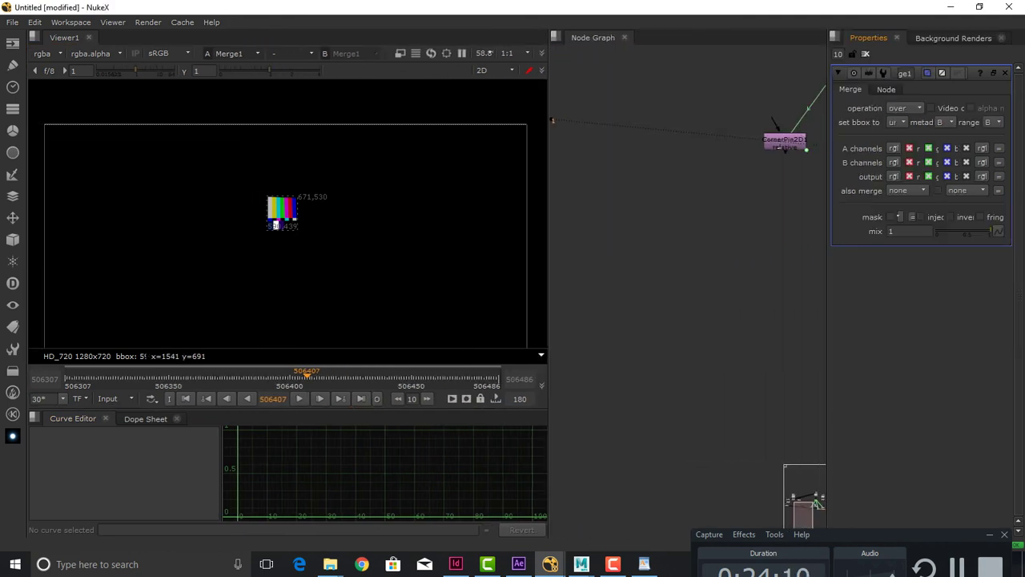
pyautogui.moveTo(817, 503); pyautogui.dragTo(720, 501)
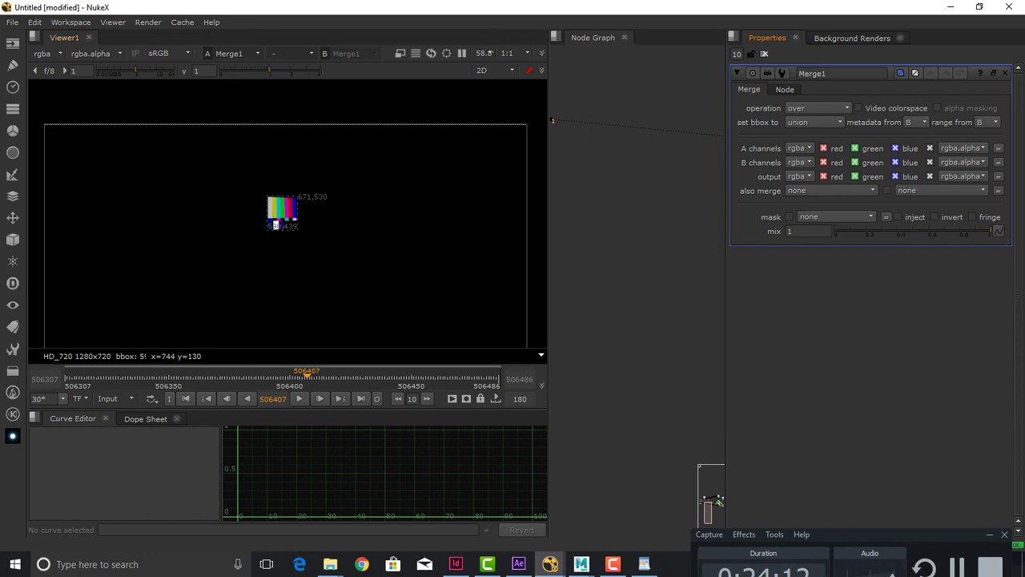
pyautogui.moveTo(325, 409); pyautogui.dragTo(324, 517)
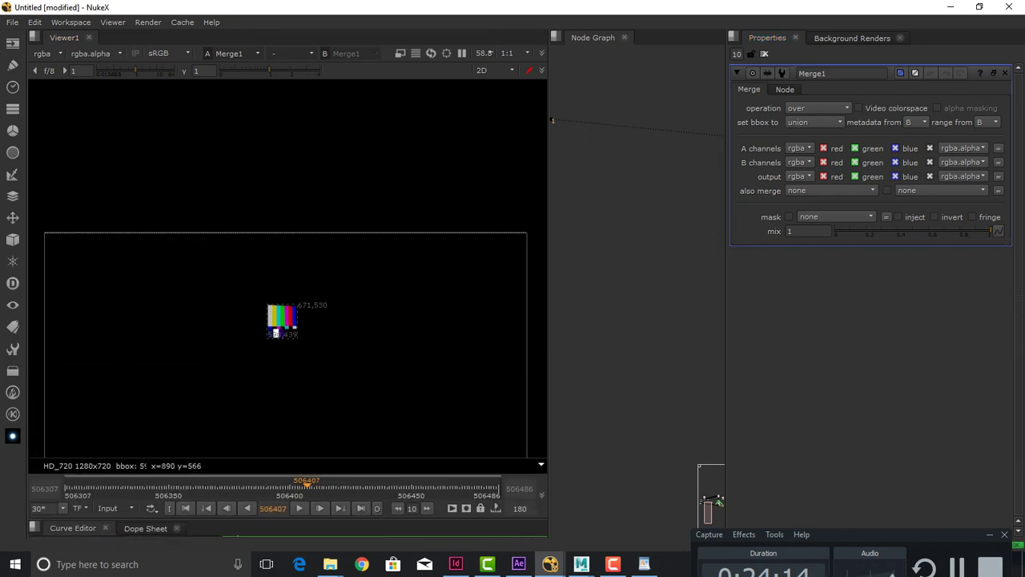
pyautogui.moveTo(383, 344); pyautogui.dragTo(384, 288)
pyautogui.press('g')
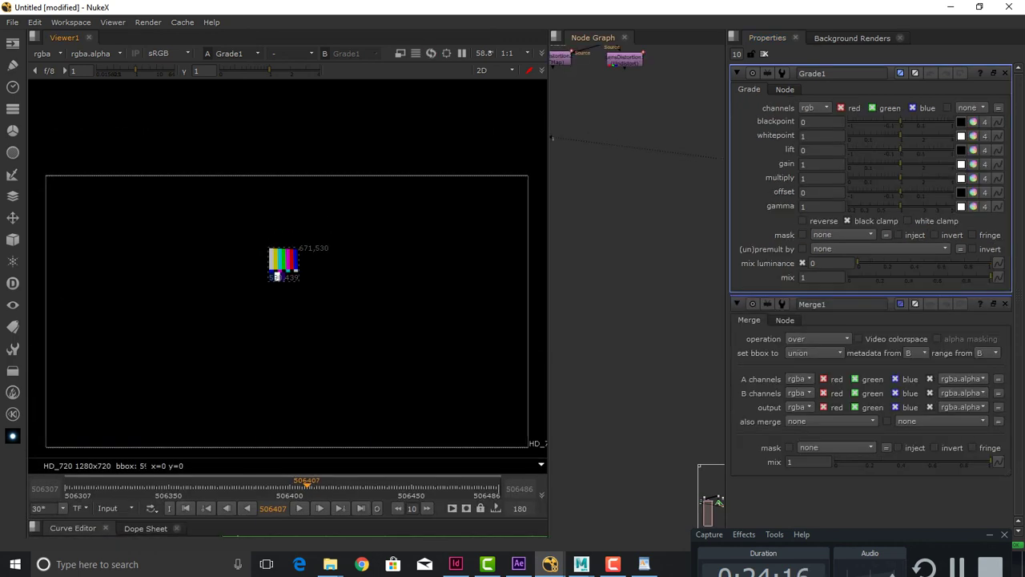
pyautogui.press('f')
pyautogui.hotkey('ctrl', 'z')
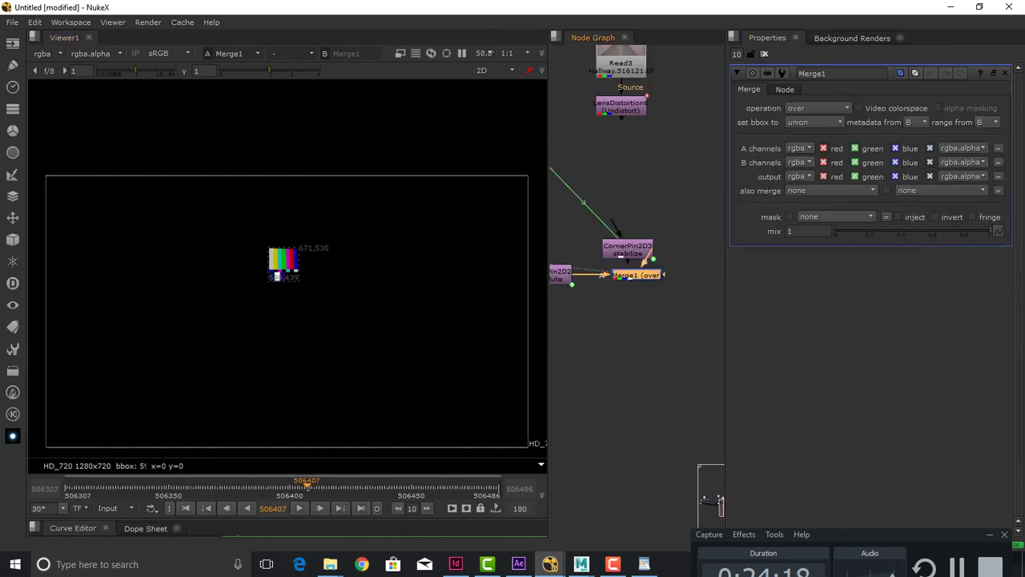
# Widen the node graph column, move Roto2 up under LensDistortion3, and line up ColorBars1 and CornerPin2D2 beneath it
pyautogui.moveTo(608, 240); pyautogui.dragTo(774, 305)
pyautogui.moveTo(673, 281); pyautogui.dragTo(719, 308)
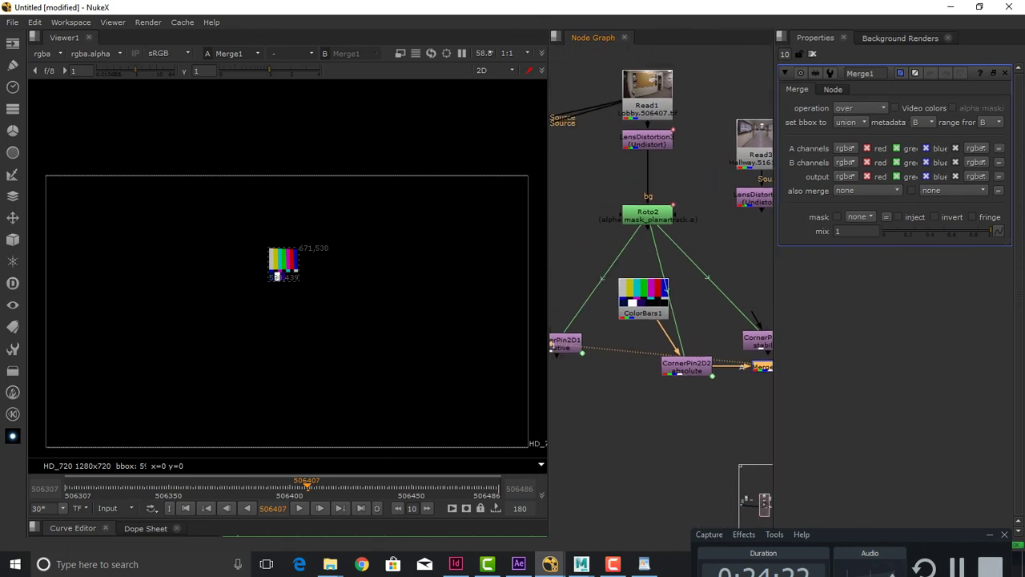
pyautogui.scroll(-1, 703, 246)
pyautogui.moveTo(658, 218); pyautogui.dragTo(657, 183)
pyautogui.moveTo(654, 298); pyautogui.dragTo(635, 286)
pyautogui.moveTo(580, 325); pyautogui.dragTo(543, 310)
pyautogui.moveTo(689, 344); pyautogui.dragTo(630, 351)
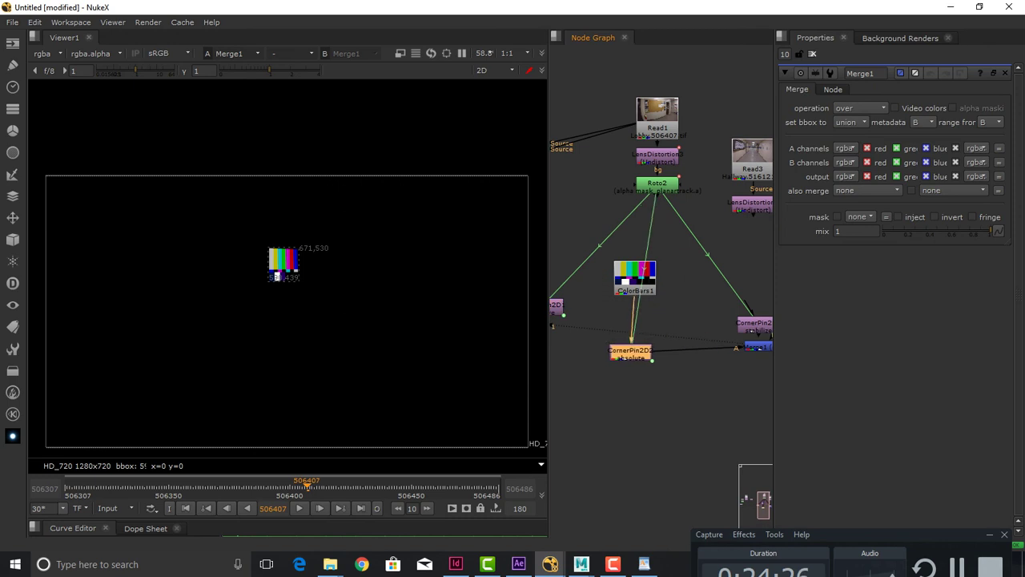
# Move the stabilize CornerPin2D3 above Read3 and connect Merge1's B input to LensDistortion3
pyautogui.moveTo(754, 323); pyautogui.dragTo(753, 97)
pyautogui.moveTo(694, 300); pyautogui.dragTo(668, 311)
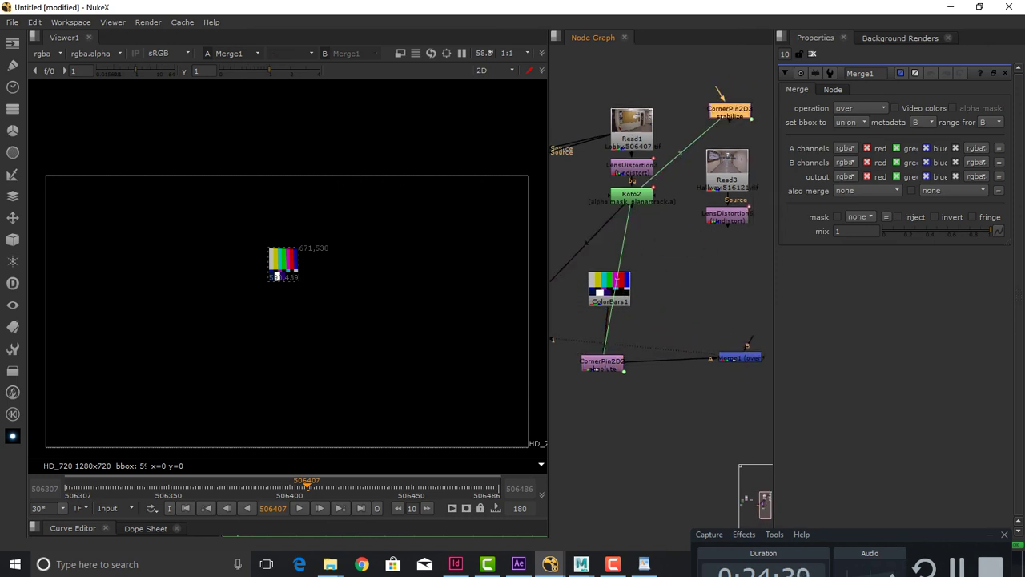
pyautogui.moveTo(735, 350); pyautogui.dragTo(741, 375)
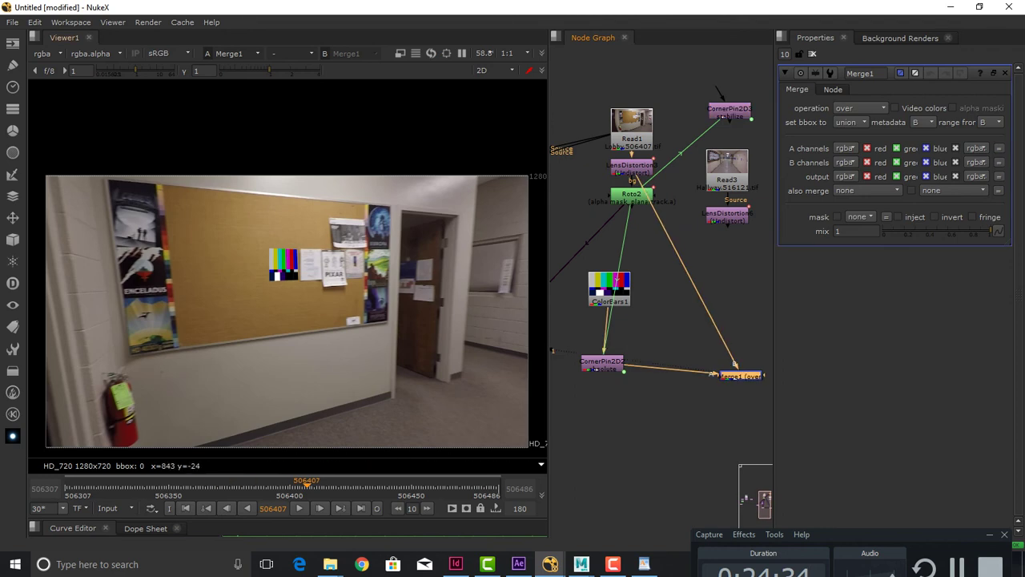
# Play the merged shot from the first frame to check that the color bars stick to the bulletin board
pyautogui.click(186, 508)
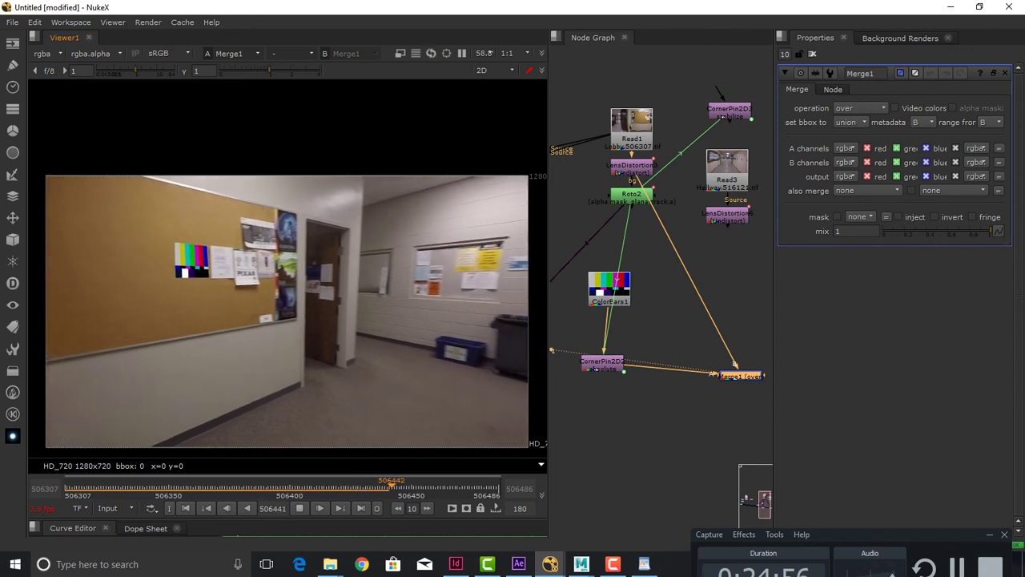
pyautogui.press('k')
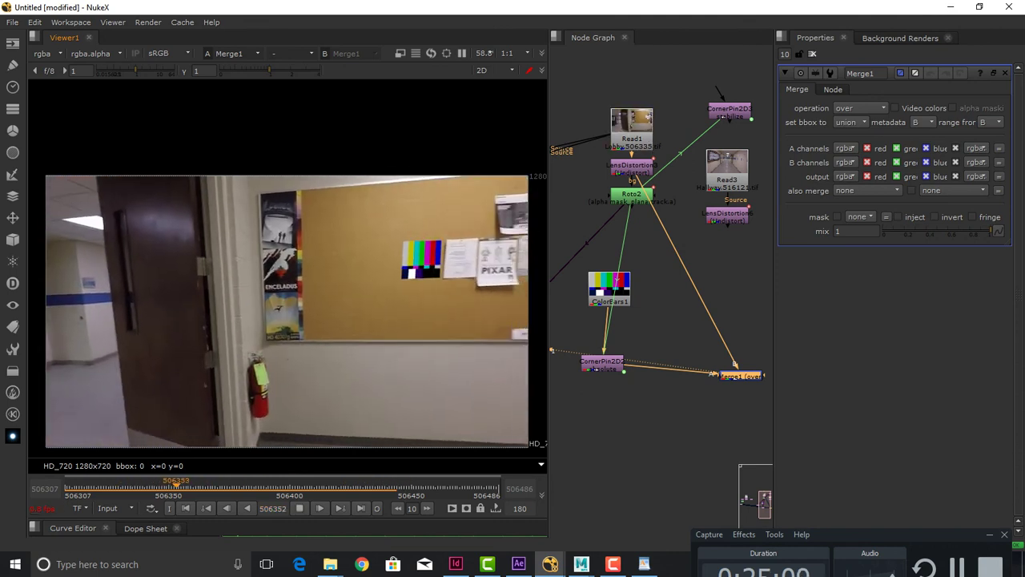
pyautogui.click(319, 508)
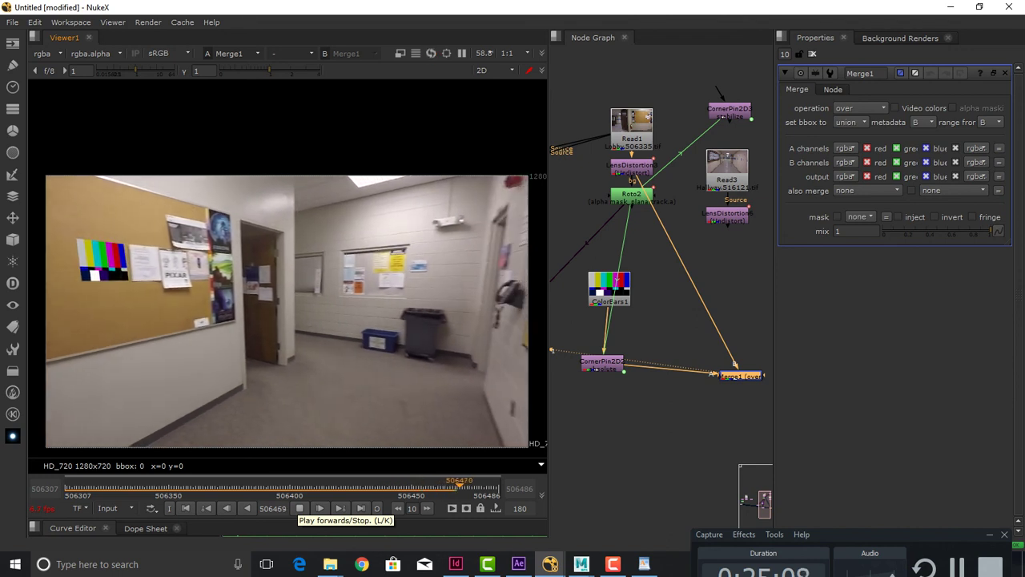
pyautogui.click(319, 508)
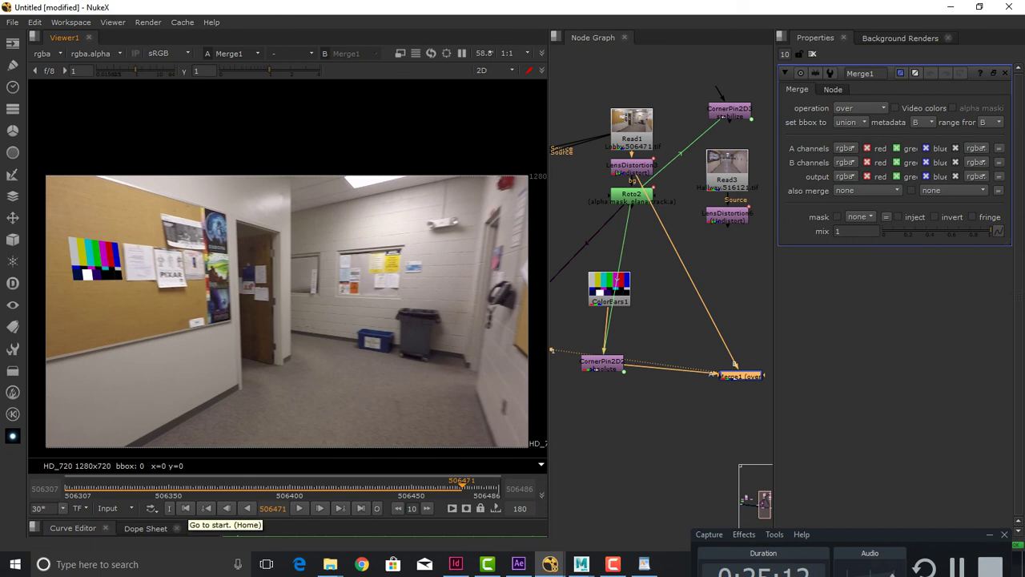
# Return to the first frame and select the tracked bulletin board shape in the Roto2 properties
pyautogui.click(187, 508)
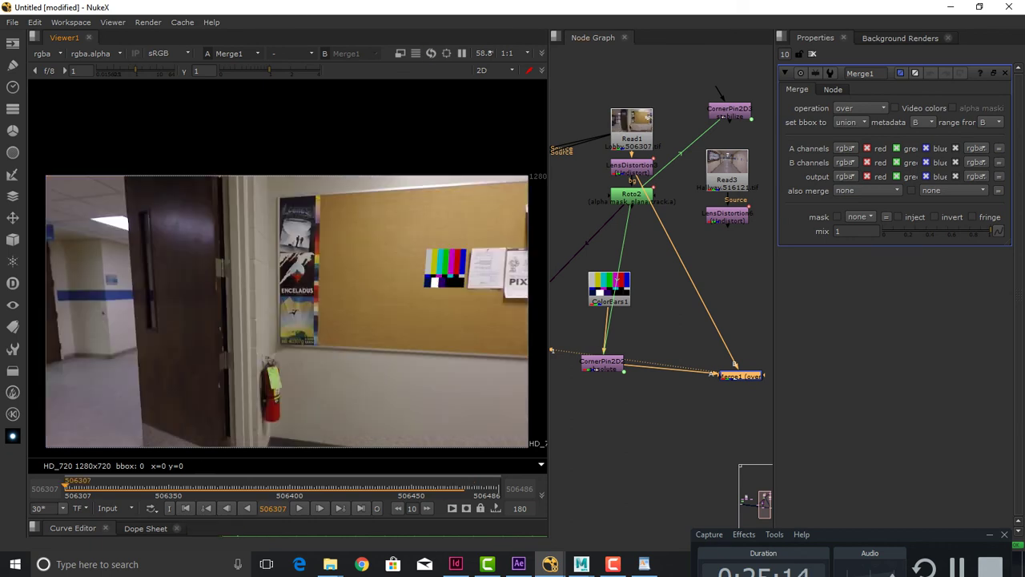
pyautogui.doubleClick(632, 189)
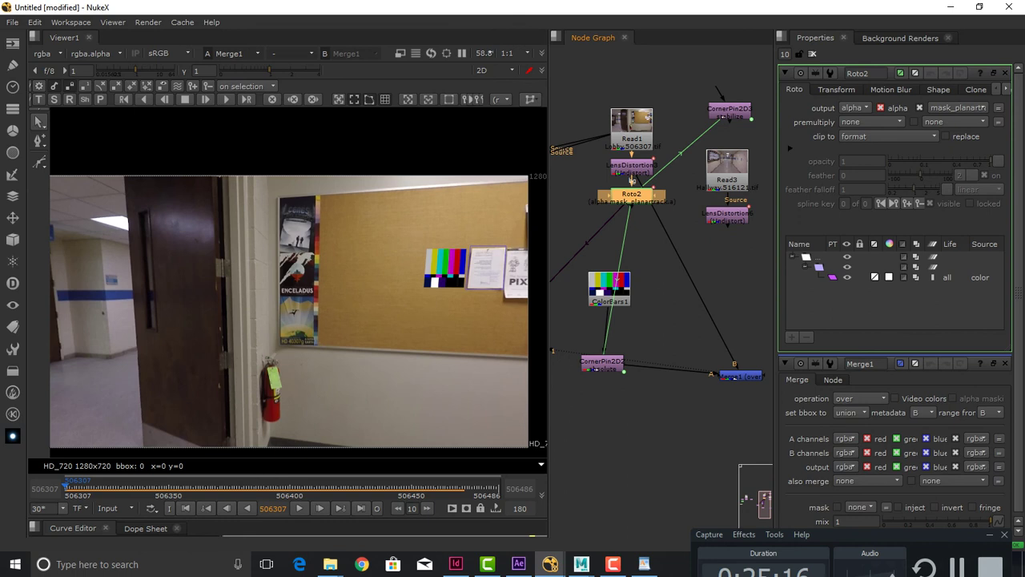
pyautogui.click(809, 277)
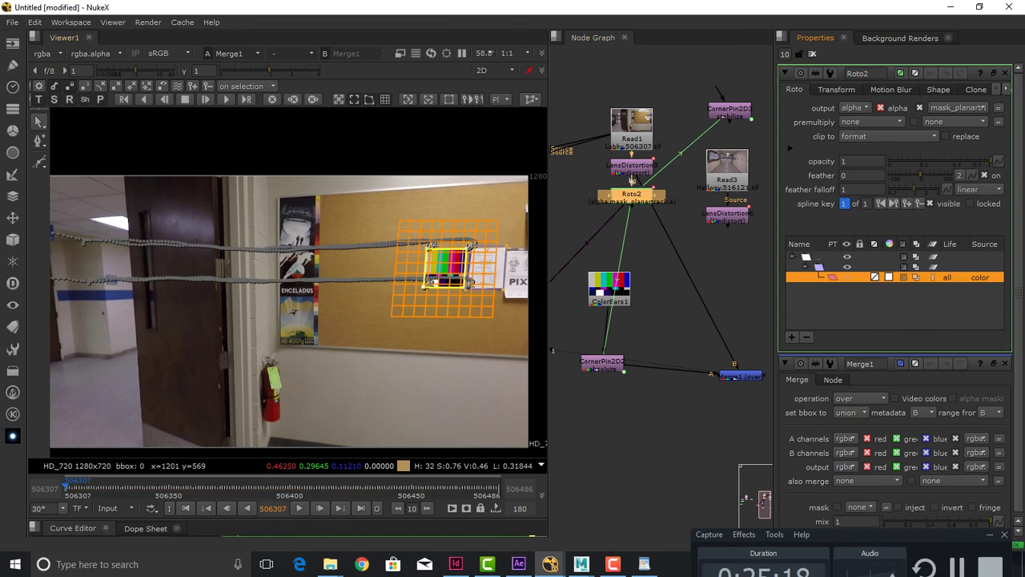
# Pull the planar surface's upper-right corner upward at frame 506307 so the color bars skew
pyautogui.scroll(6, 497, 236)
pyautogui.moveTo(399, 280); pyautogui.dragTo(369, 166)
pyautogui.scroll(-3, 378, 234)
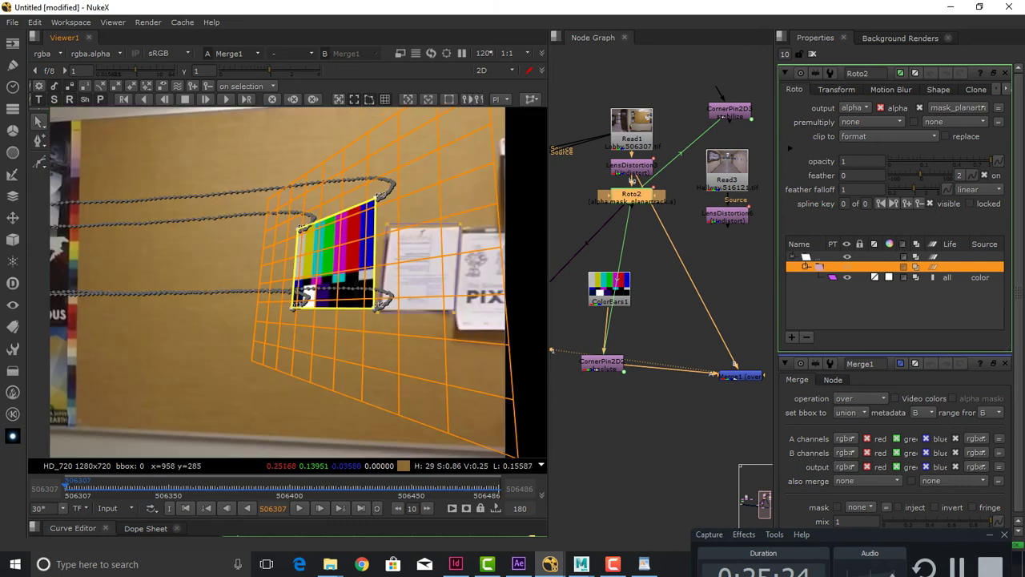
# Pull the surface's upper-right corner down and inward at frame 506384, and check the in-between warp at frame 506356
pyautogui.press('l')
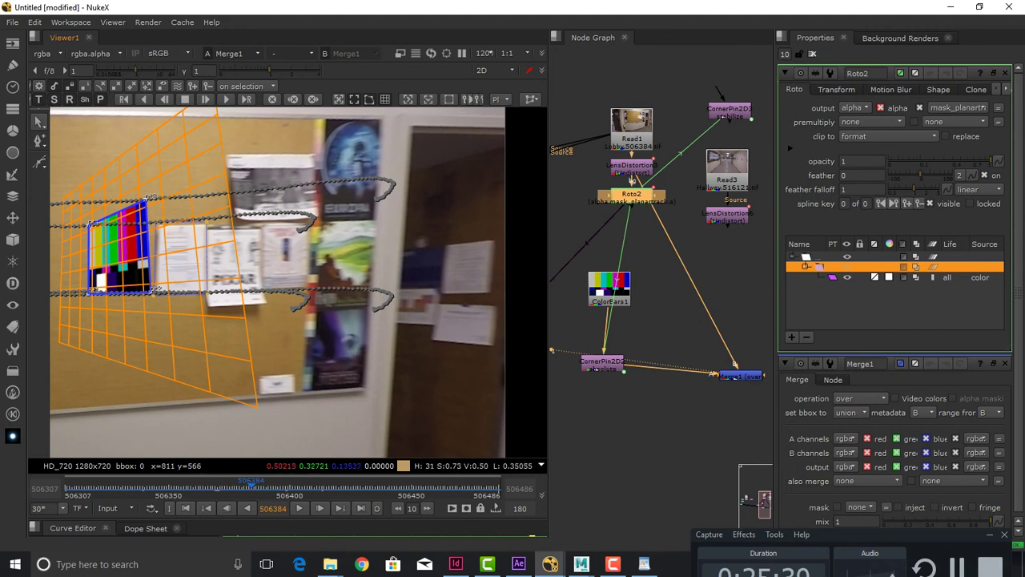
pyautogui.moveTo(146, 199); pyautogui.dragTo(134, 247)
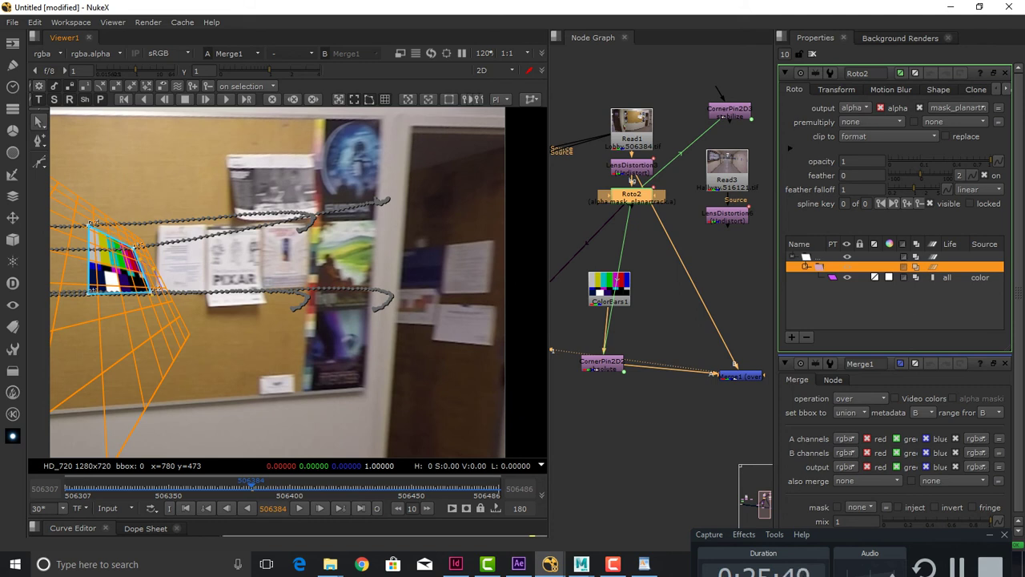
pyautogui.moveTo(159, 485); pyautogui.dragTo(183, 486)
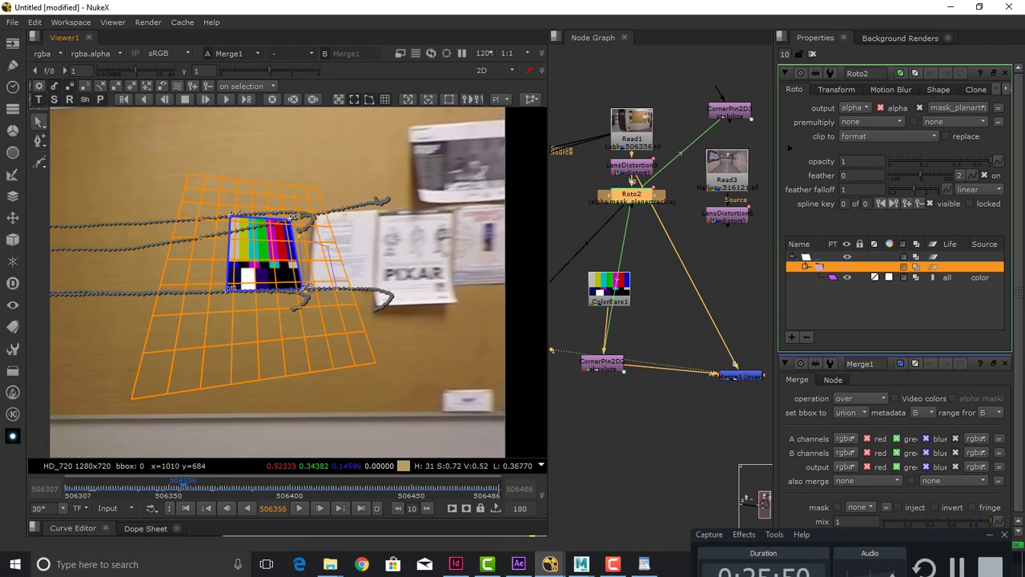
# Dock the node graph above the properties and close the emptied pane so the viewer gets wider
pyautogui.moveTo(549, 127); pyautogui.dragTo(597, 126)
pyautogui.moveTo(642, 37); pyautogui.dragTo(868, 88)
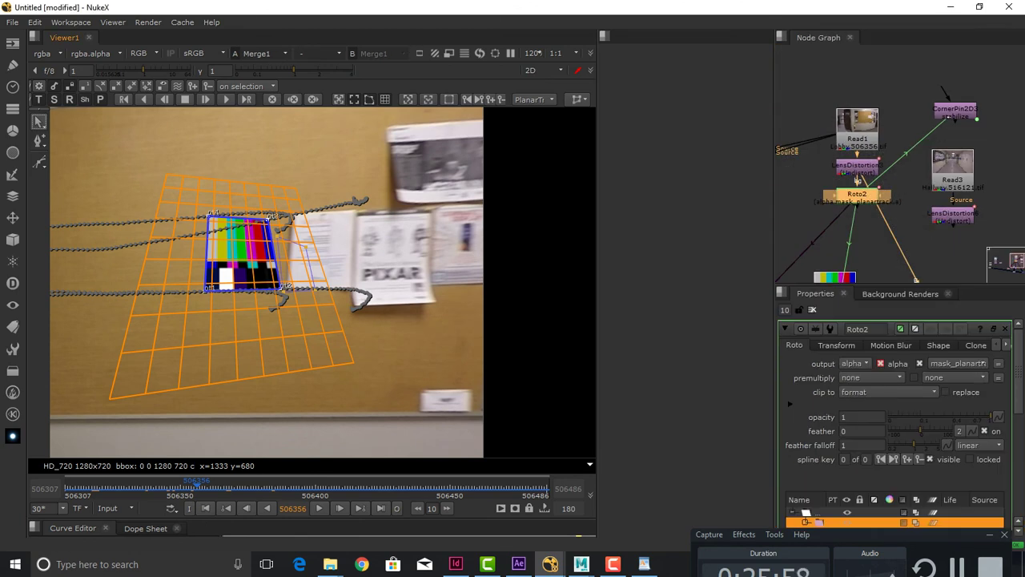
pyautogui.click(604, 37)
pyautogui.click(629, 109)
pyautogui.click(604, 36)
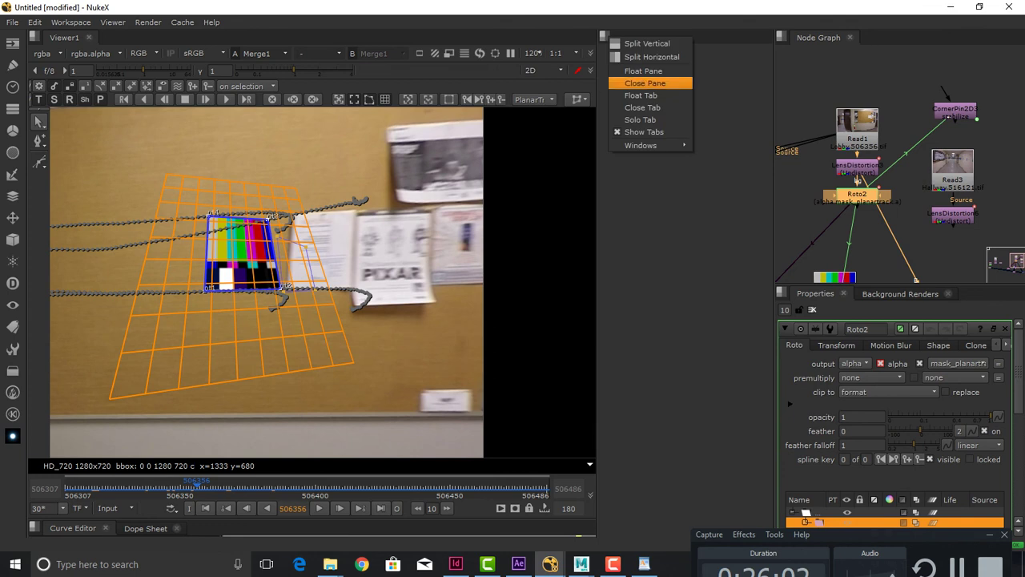
pyautogui.click(645, 83)
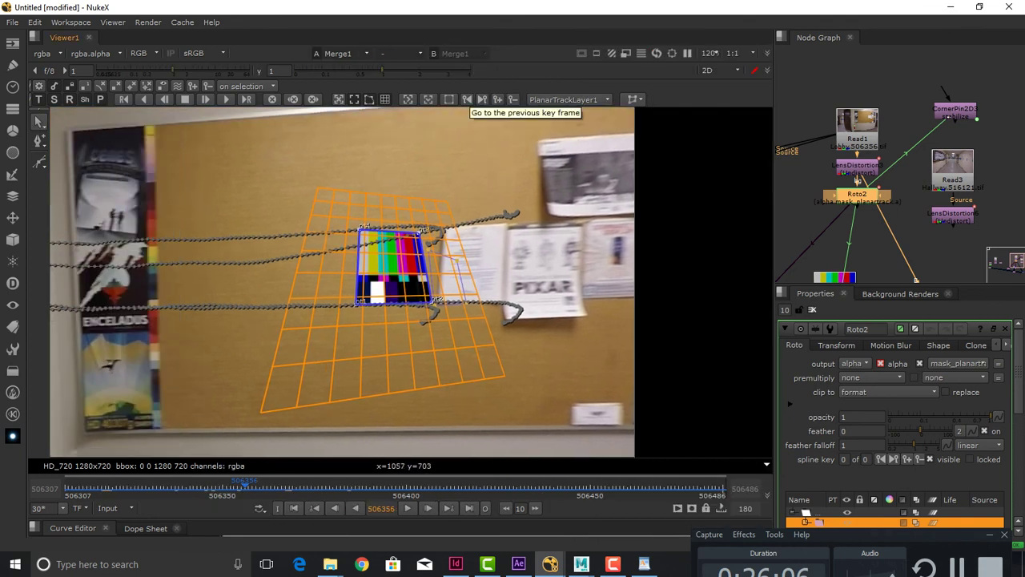
# Compare the planar surface's corner keyframes at frames 506307 and 506384 with the in-between frame 506356
pyautogui.click(467, 99)
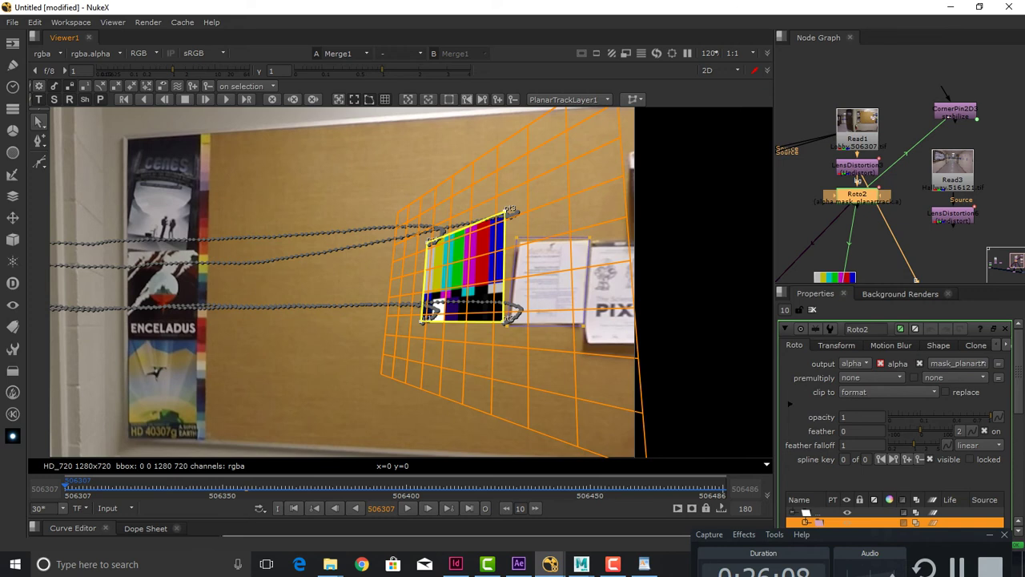
pyautogui.click(482, 99)
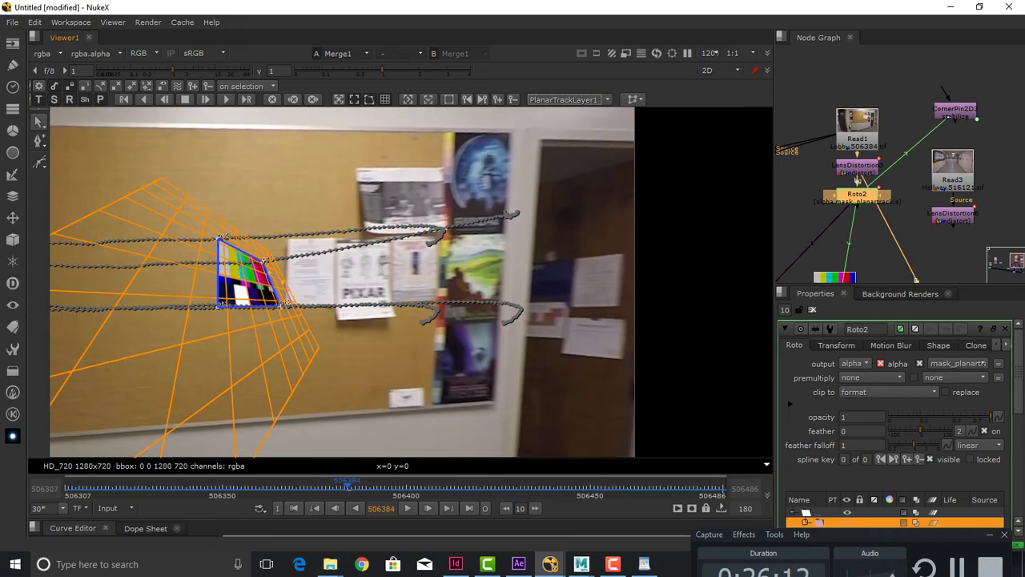
pyautogui.click(467, 99)
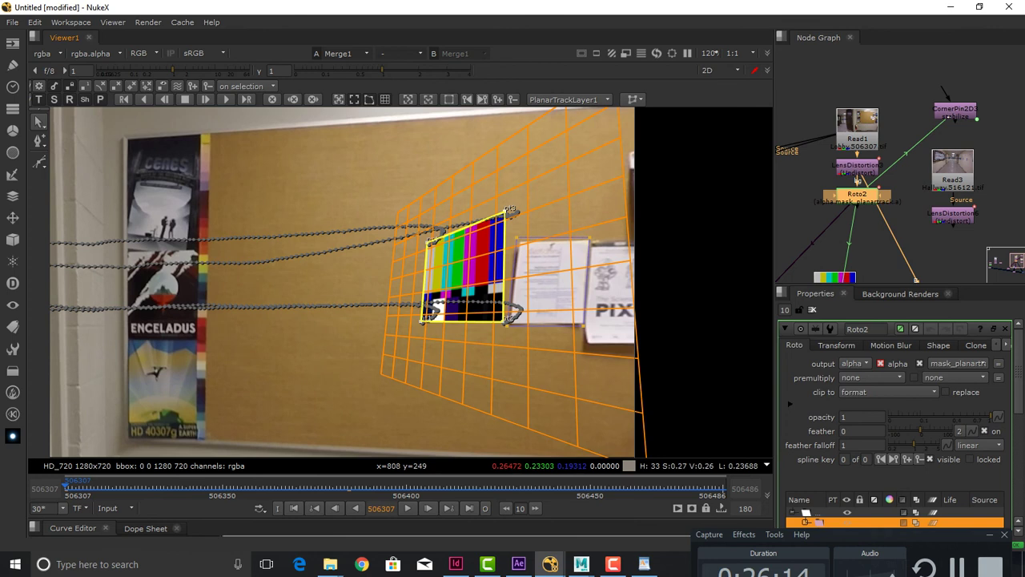
pyautogui.moveTo(153, 485); pyautogui.dragTo(244, 484)
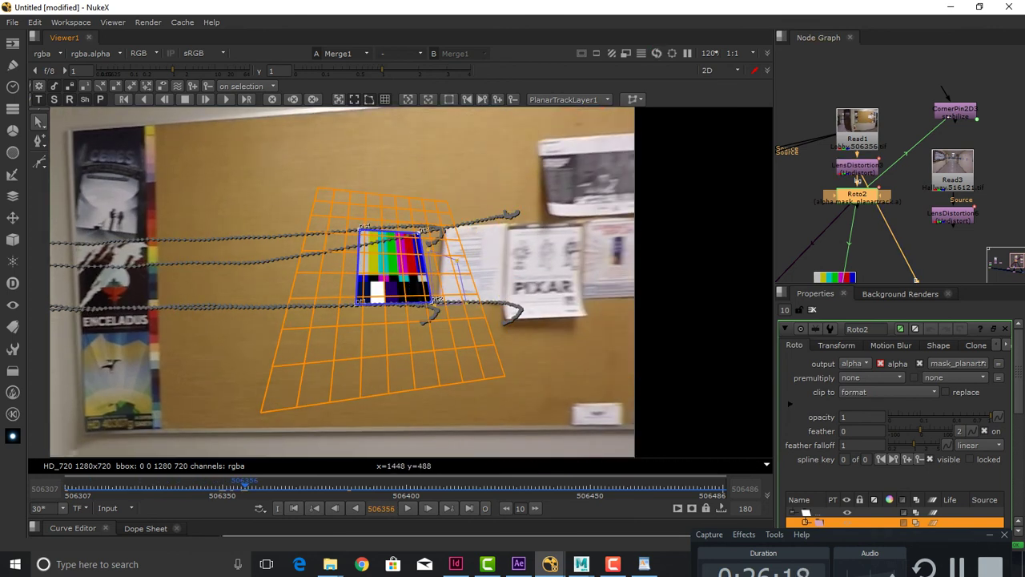
# Enlarge the properties area, select the tracked shape, and examine the color bars' warp from frame 506307 to 506384
pyautogui.moveTo(899, 285); pyautogui.dragTo(898, 167)
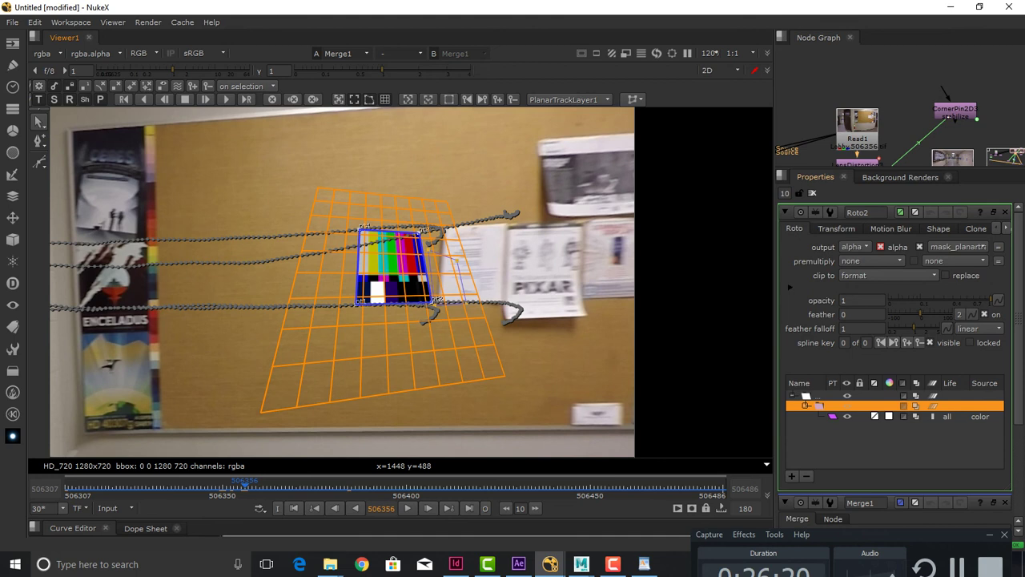
pyautogui.click(834, 416)
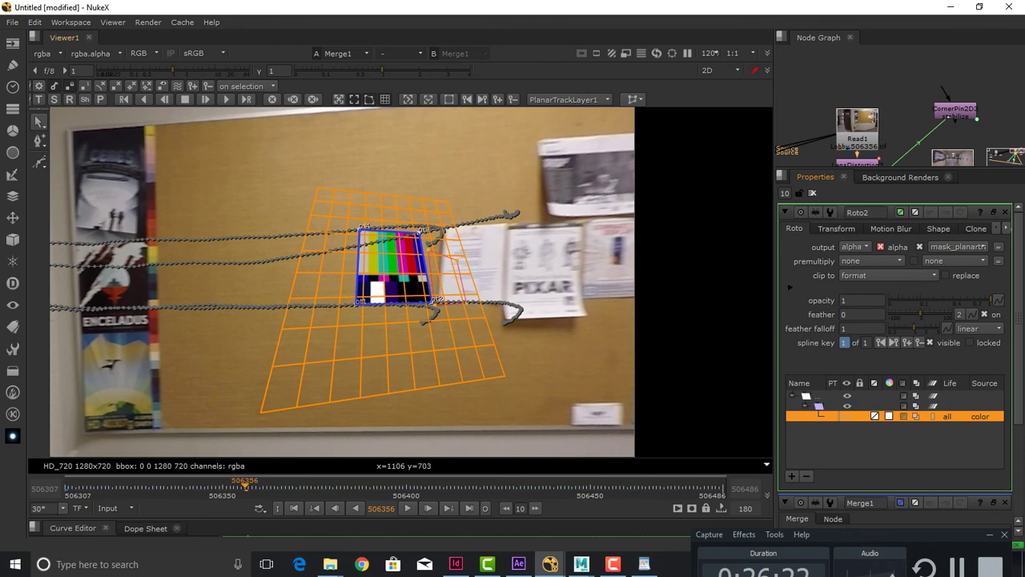
pyautogui.click(482, 99)
pyautogui.click(482, 99)
pyautogui.click(467, 99)
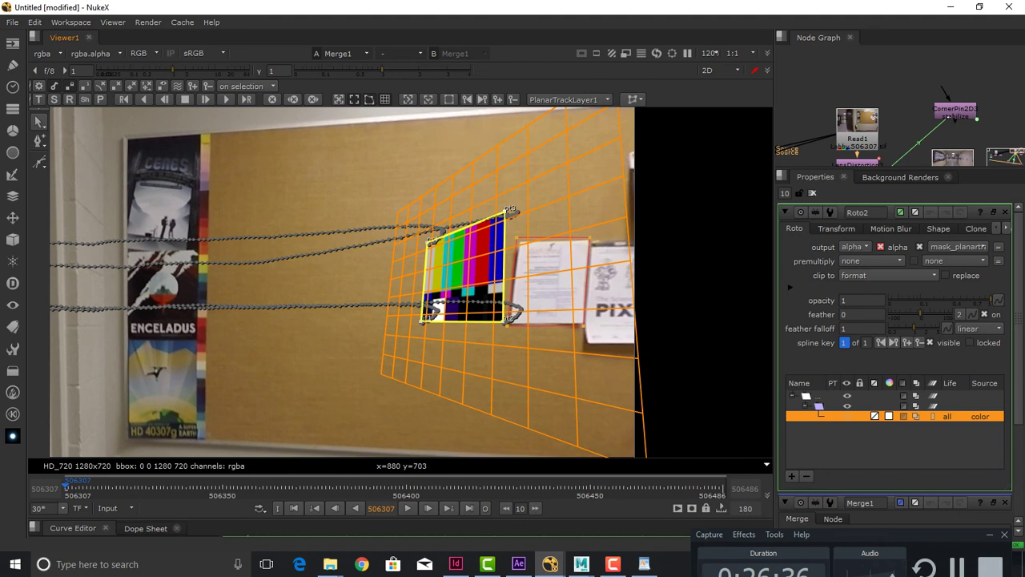
pyautogui.moveTo(210, 487); pyautogui.dragTo(347, 487)
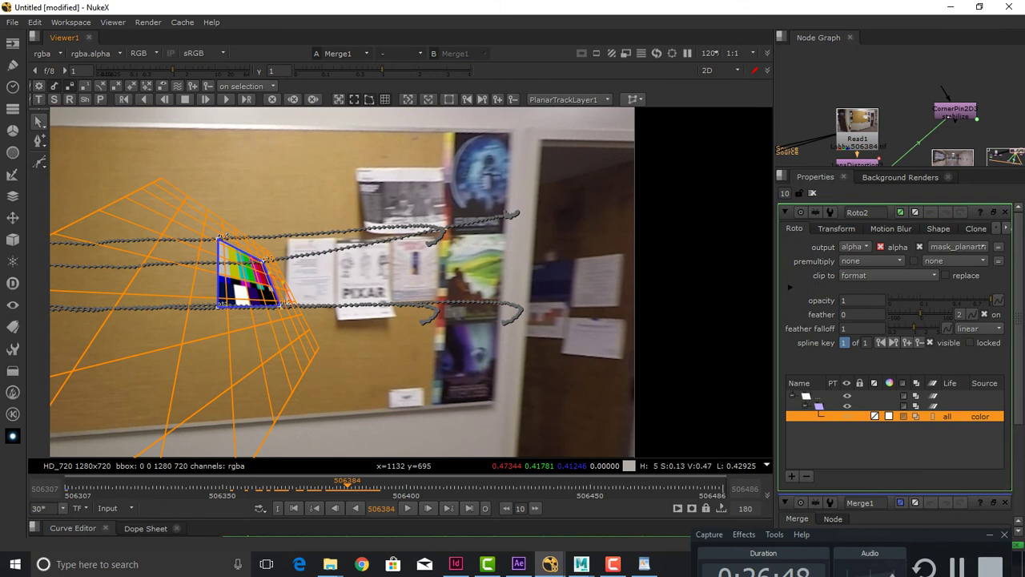
# Make frame 506387 the planar surface's reference frame, select the track layer, and go back to frame 506379
pyautogui.moveTo(347, 487)
pyautogui.mouseDown()
pyautogui.moveTo(318, 487)
pyautogui.moveTo(358, 487)
pyautogui.mouseUp()
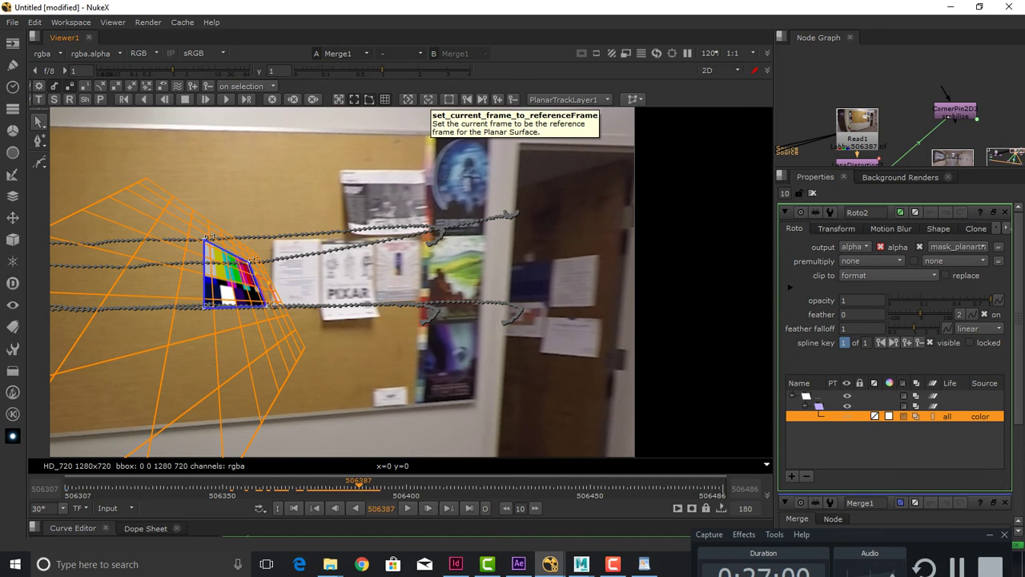
pyautogui.click(429, 98)
pyautogui.click(820, 406)
pyautogui.press('Left')
pyautogui.press('Left')
pyautogui.press('Left')
pyautogui.press('Left')
pyautogui.press('Left')
pyautogui.press('Left')
pyautogui.press('Left')
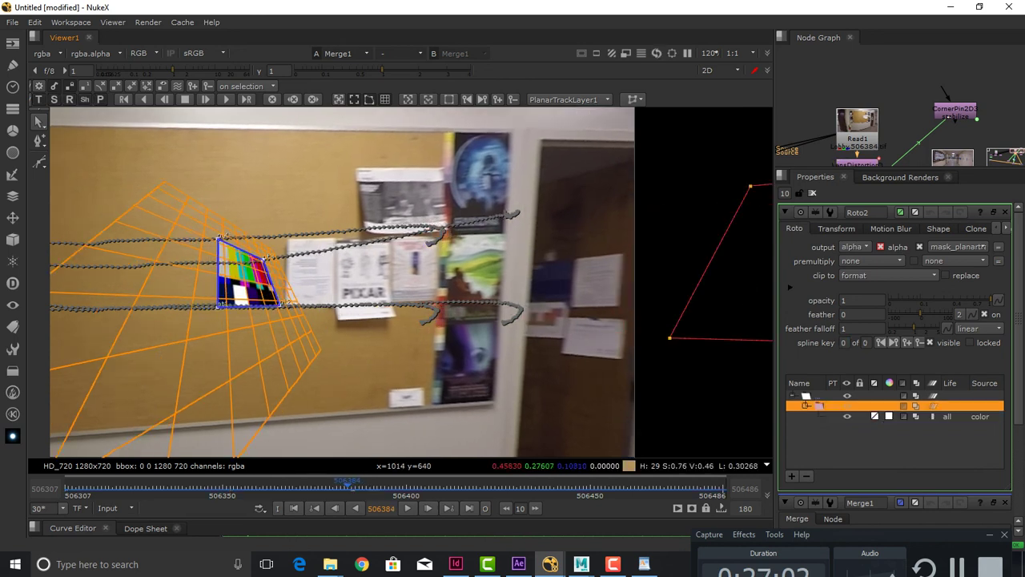
pyautogui.press('Left')
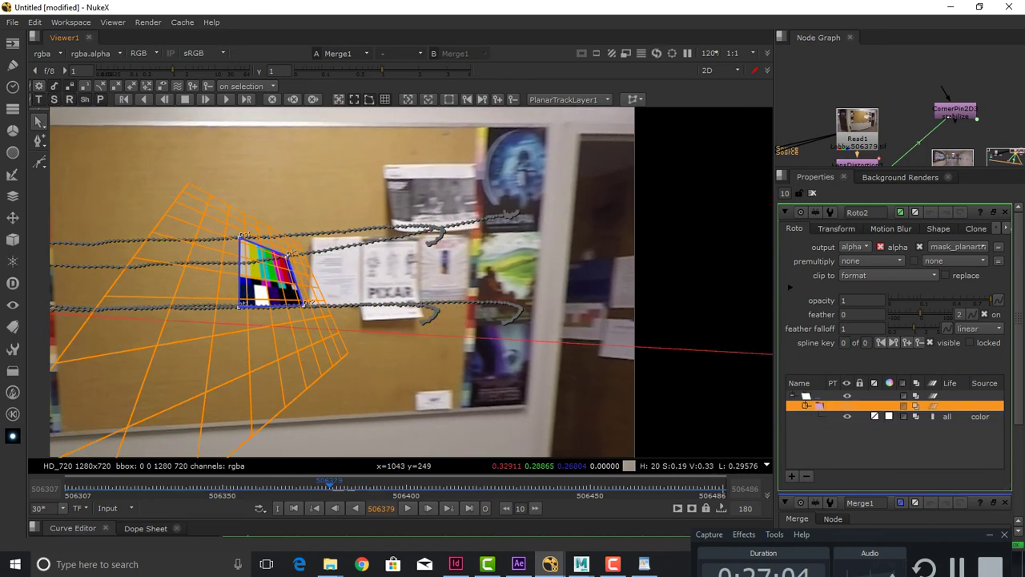
# Make the viewer and node graph taller, and bring Roto2, ColorBars1 and the corner pin nodes into view
pyautogui.moveTo(400, 519)
pyautogui.mouseDown()
pyautogui.moveTo(401, 274)
pyautogui.moveTo(400, 537)
pyautogui.mouseUp()
pyautogui.moveTo(833, 168); pyautogui.dragTo(833, 317)
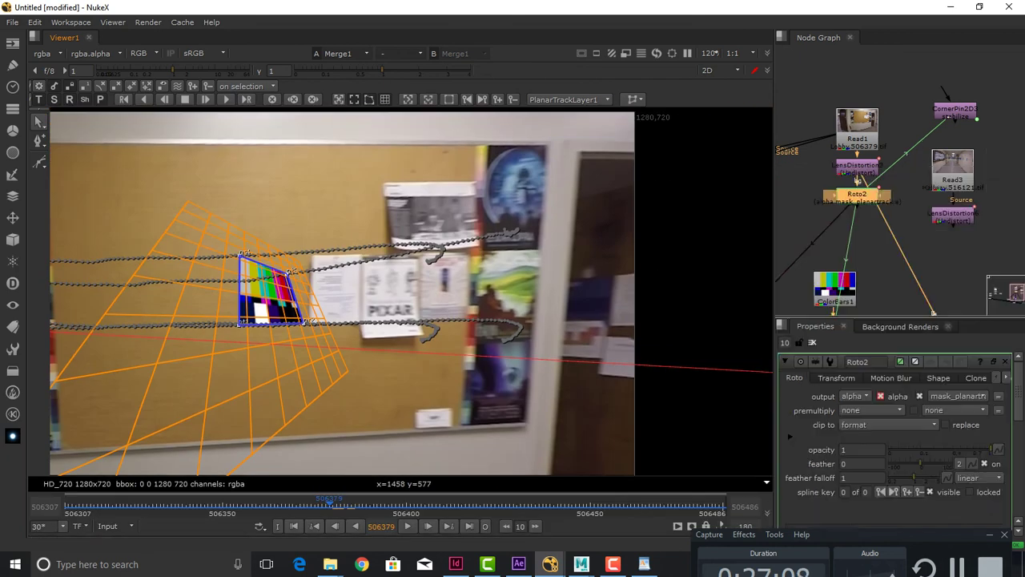
pyautogui.moveTo(934, 313); pyautogui.dragTo(933, 380)
pyautogui.moveTo(819, 367); pyautogui.dragTo(880, 322)
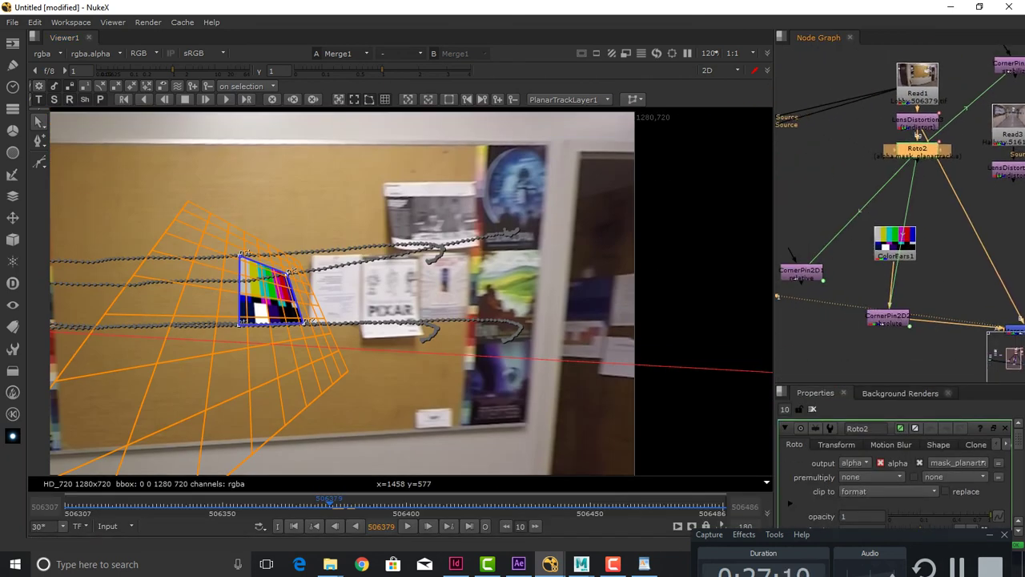
# Feed ColorBars1 into the relative CornerPin2D1 node, space out the neighbouring nodes, and display that corner pin in the viewer
pyautogui.moveTo(919, 136); pyautogui.dragTo(945, 141)
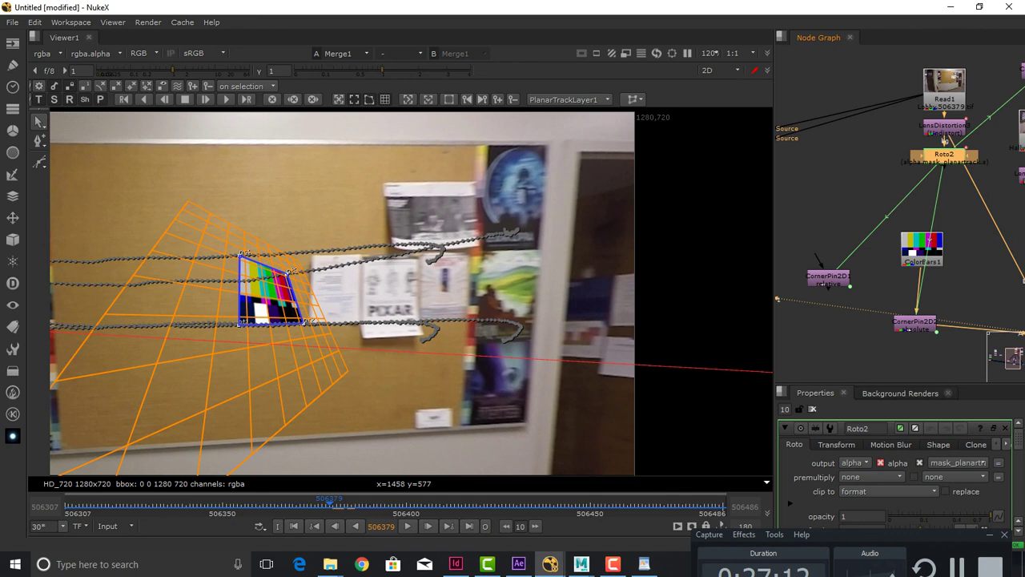
pyautogui.moveTo(922, 248); pyautogui.dragTo(909, 255)
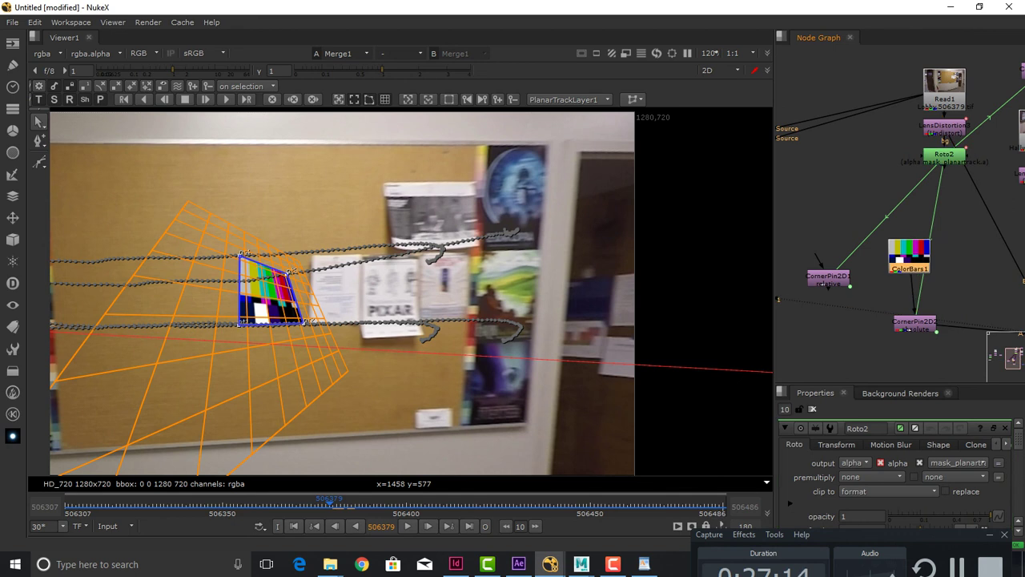
pyautogui.click(911, 323)
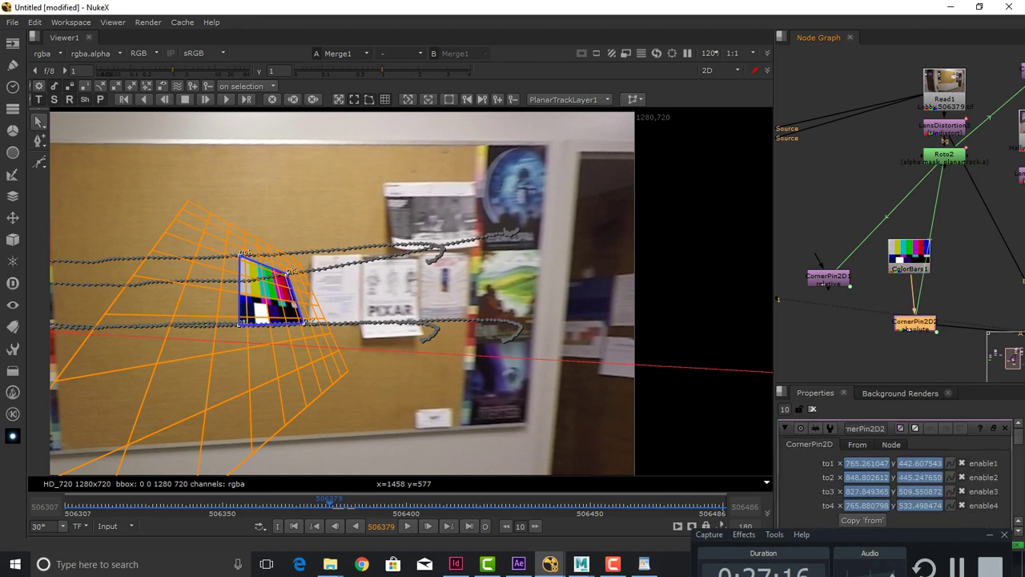
pyautogui.click(909, 258)
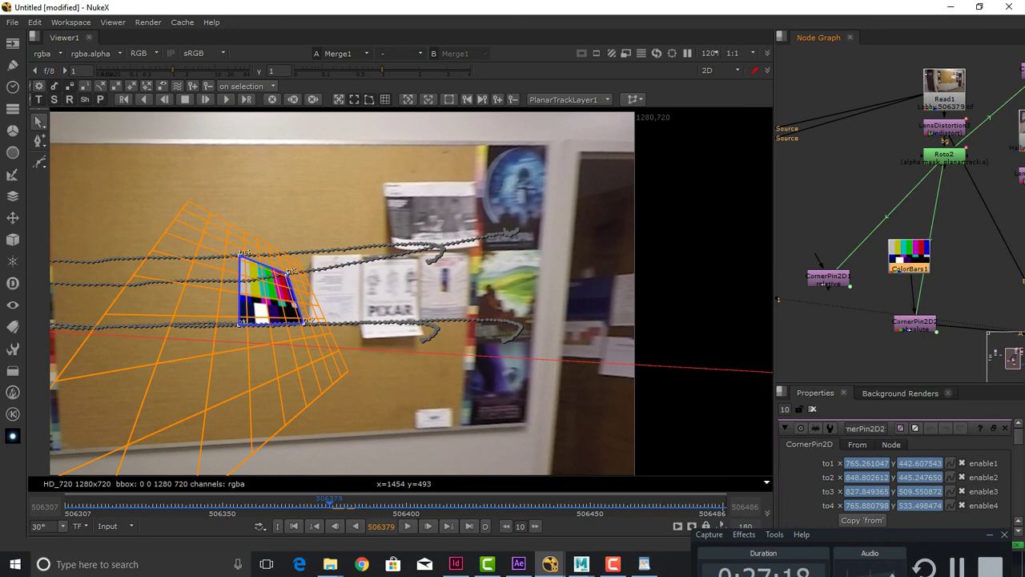
pyautogui.moveTo(909, 254); pyautogui.dragTo(901, 248)
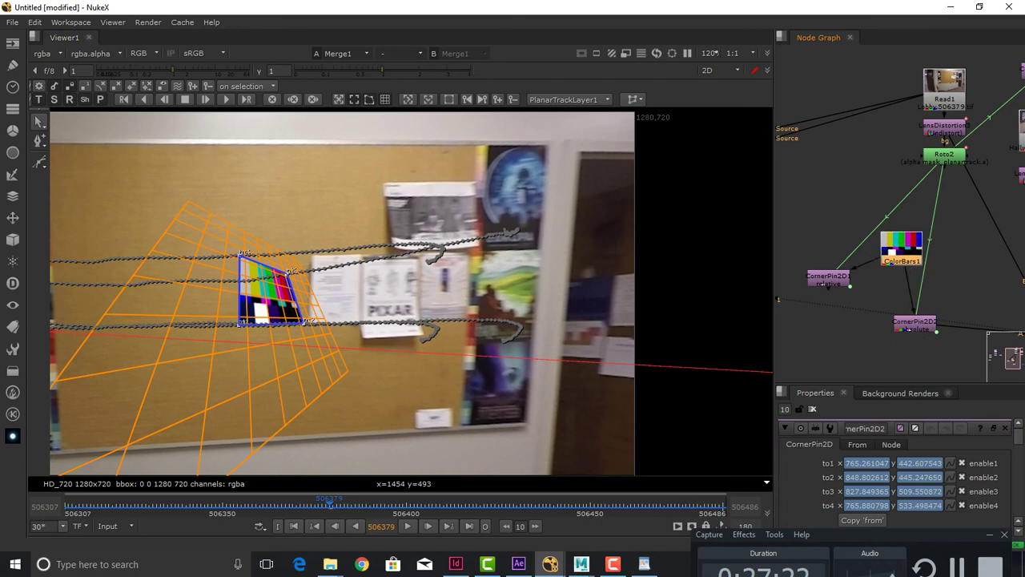
pyautogui.moveTo(915, 322); pyautogui.dragTo(937, 295)
pyautogui.click(828, 277)
pyautogui.press('1')
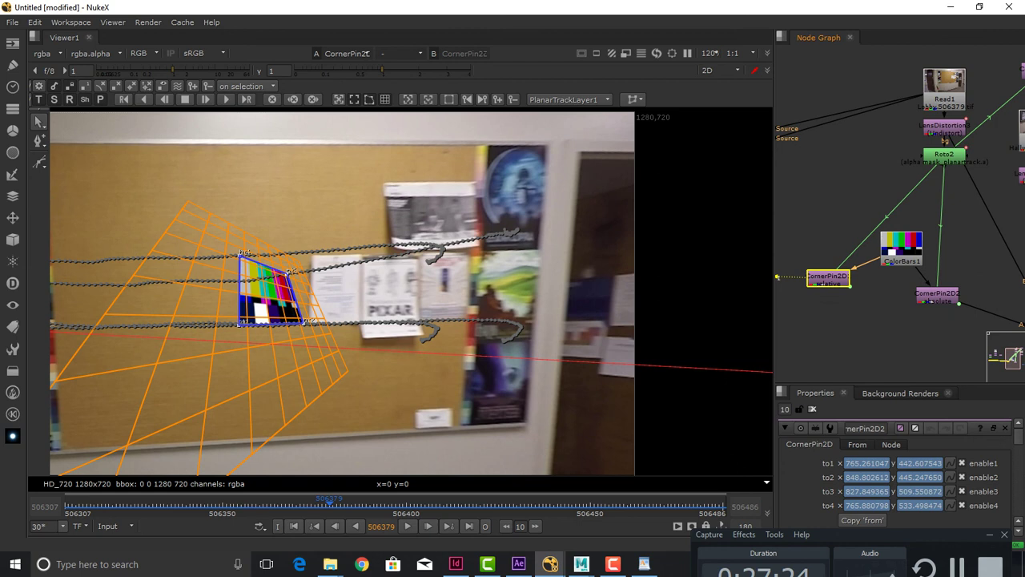
# Open Roto1's properties, select the shape in its planar track layer, and generate a relative CornerPin2D from the track
pyautogui.moveTo(828, 244); pyautogui.dragTo(1007, 266)
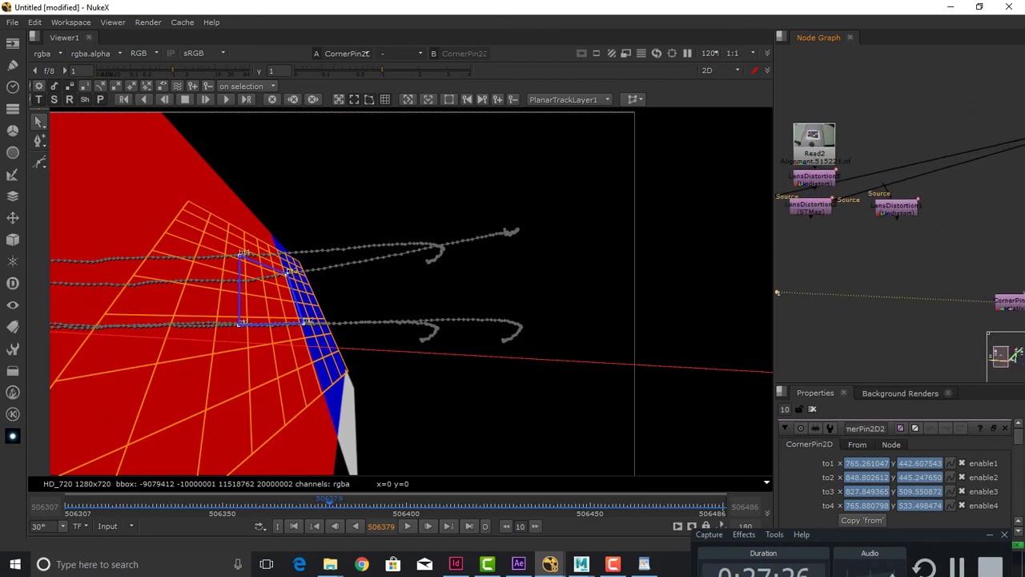
pyautogui.moveTo(865, 266); pyautogui.dragTo(1000, 272)
pyautogui.click(869, 245)
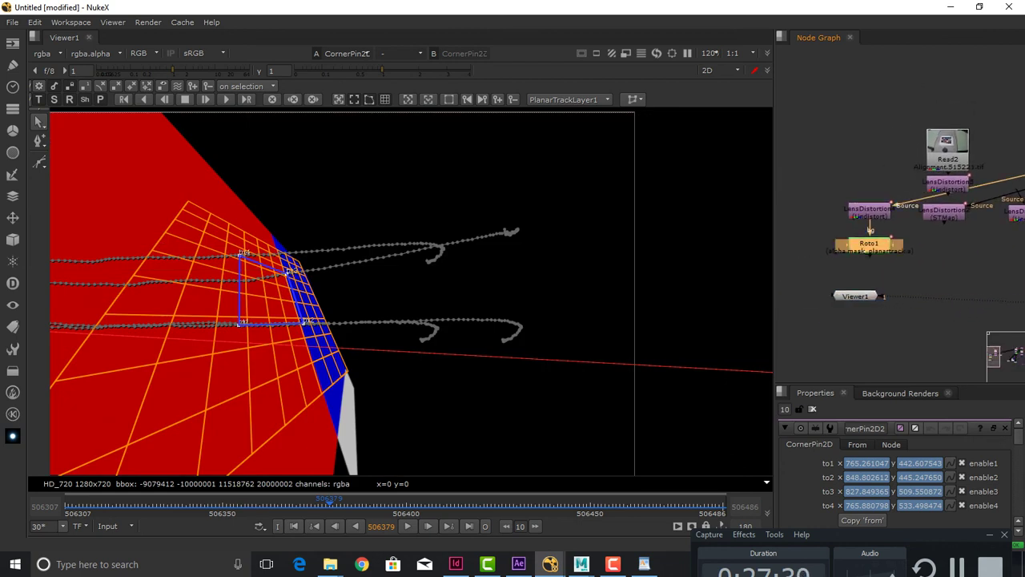
pyautogui.moveTo(869, 245); pyautogui.dragTo(847, 260)
pyautogui.doubleClick(847, 261)
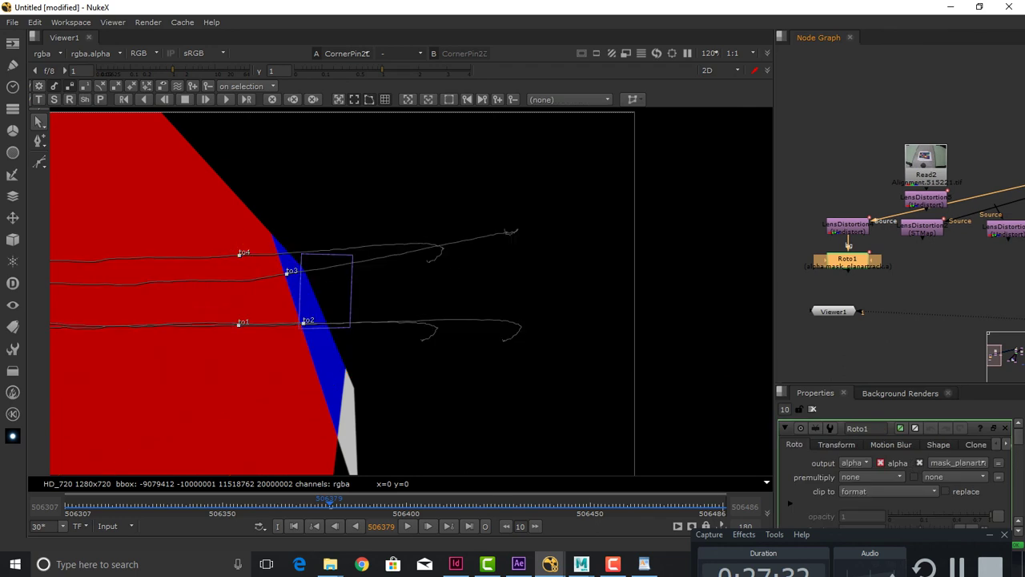
pyautogui.moveTo(873, 384); pyautogui.dragTo(873, 221)
pyautogui.click(833, 469)
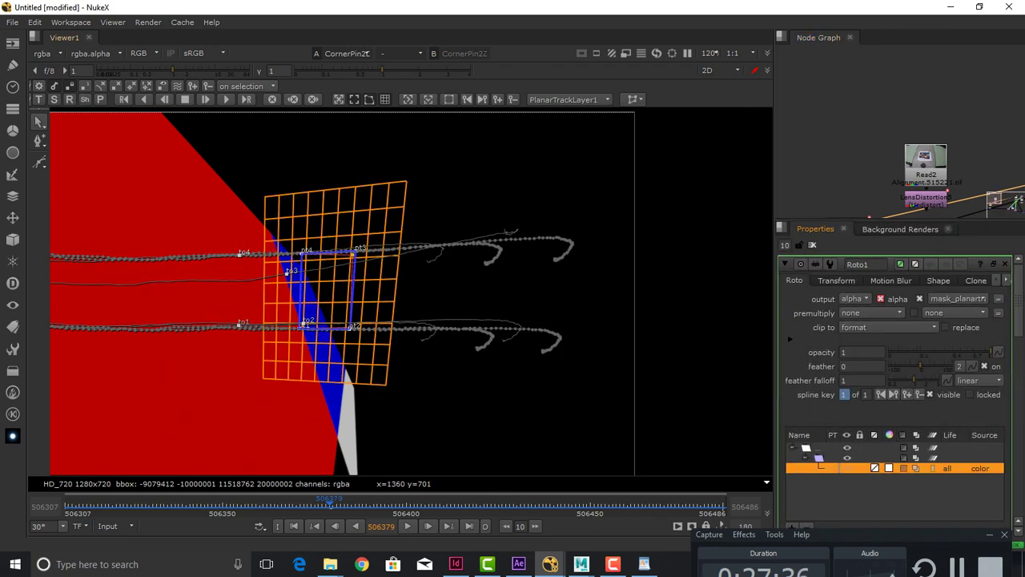
pyautogui.click(633, 99)
pyautogui.click(665, 113)
# Replace CornerPin2D1 with Roto1's relative corner pin, fed by ColorBars1 and connected to Merge1's A input
pyautogui.press('space')
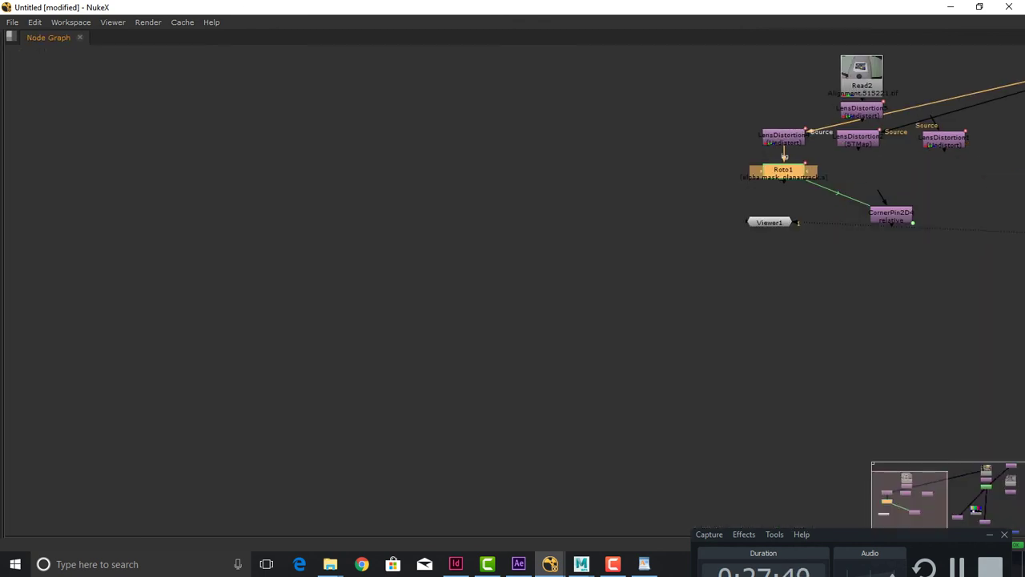
pyautogui.moveTo(721, 281); pyautogui.dragTo(332, 420)
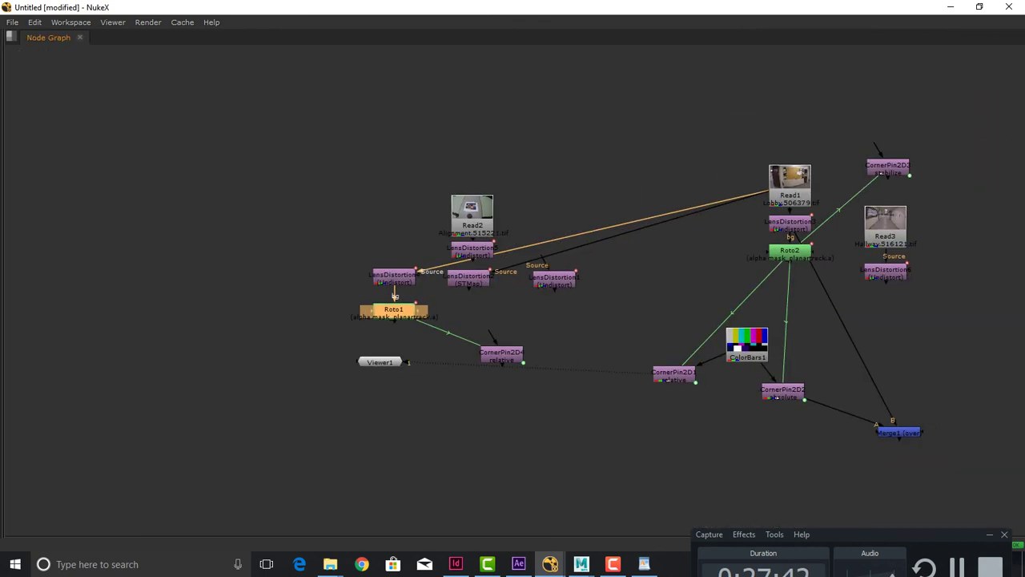
pyautogui.moveTo(502, 354); pyautogui.dragTo(741, 351)
pyautogui.click(674, 371)
pyautogui.press('Delete')
pyautogui.moveTo(657, 400); pyautogui.dragTo(701, 390)
pyautogui.moveTo(826, 405); pyautogui.dragTo(716, 394)
pyautogui.press('space')
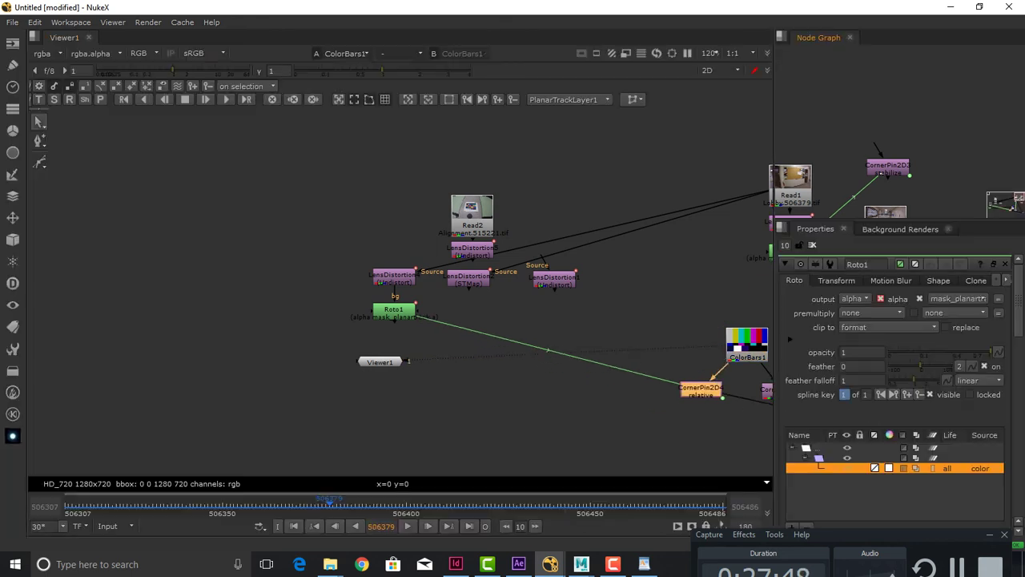
# Display the Merge1 composite in the viewer
pyautogui.scroll(-4, 409, 329)
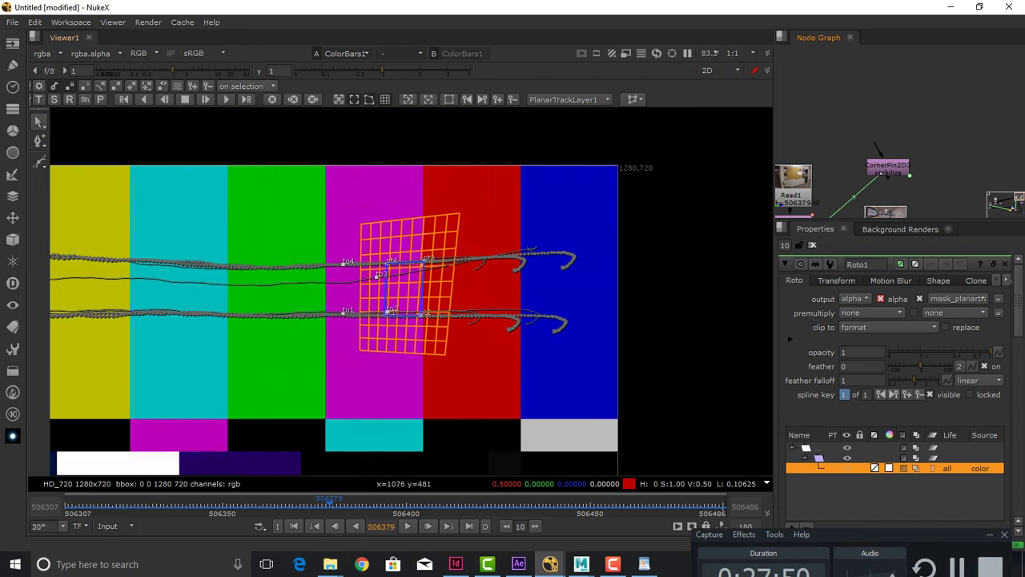
pyautogui.moveTo(841, 189); pyautogui.dragTo(845, 76)
pyautogui.moveTo(864, 207); pyautogui.dragTo(929, 45)
pyautogui.click(968, 160)
pyautogui.press('1')
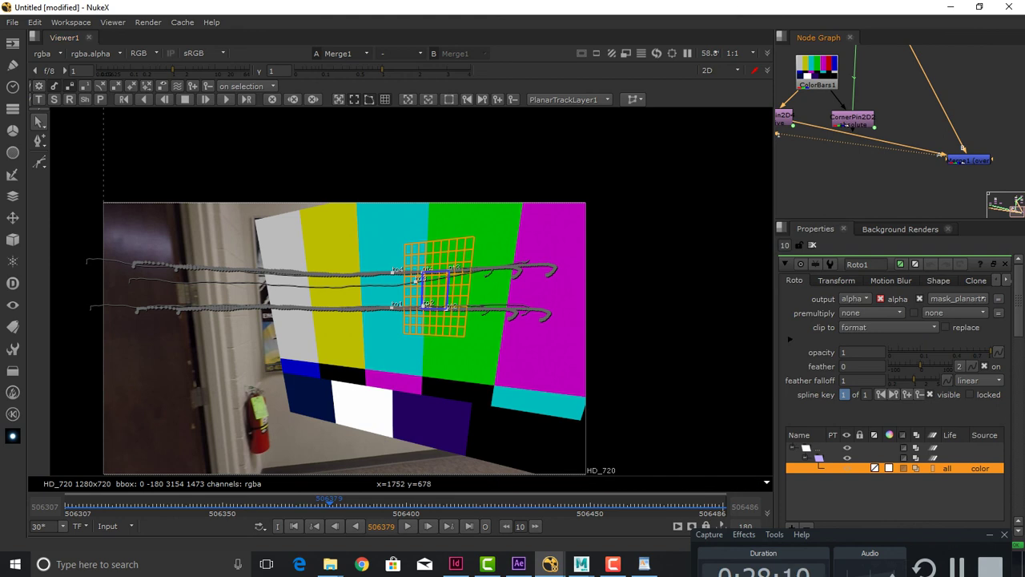
# Line up the two corner pins beneath ColorBars1 and set the relative CornerPin2D4's from points to its input
pyautogui.moveTo(881, 120); pyautogui.dragTo(941, 153)
pyautogui.moveTo(831, 150); pyautogui.dragTo(840, 144)
pyautogui.click(913, 152)
pyautogui.moveTo(913, 152); pyautogui.dragTo(925, 144)
pyautogui.doubleClick(839, 145)
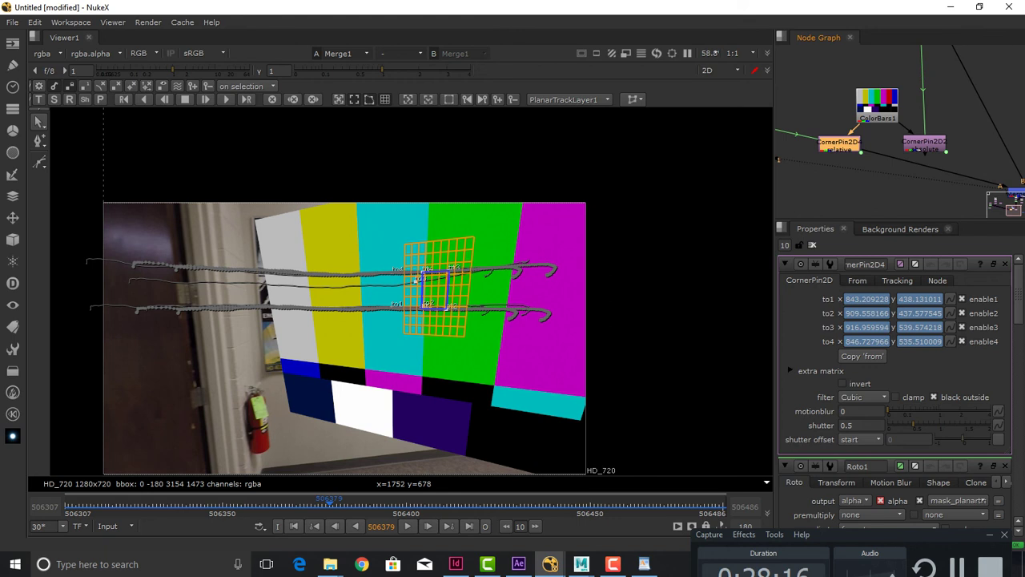
pyautogui.click(857, 280)
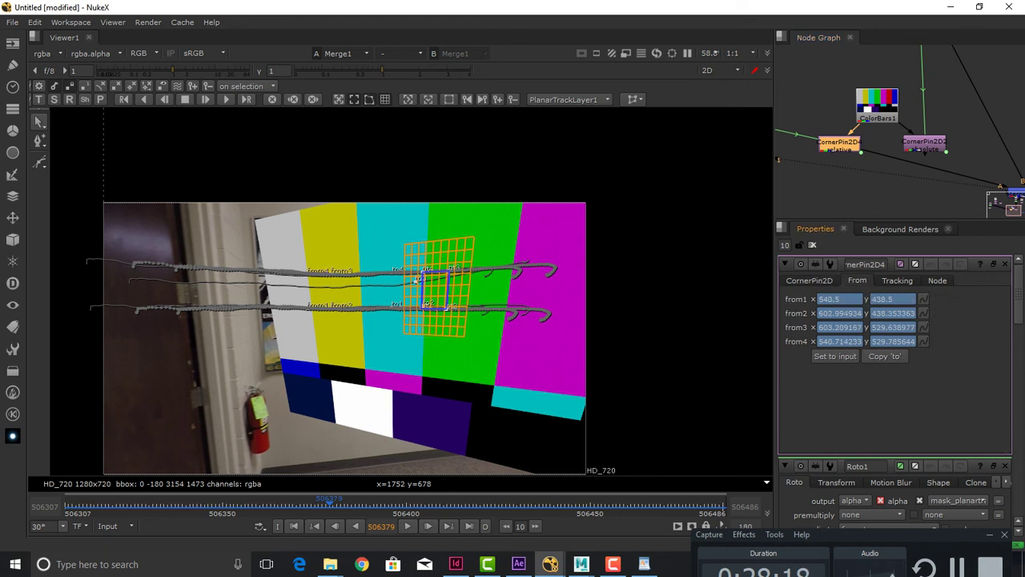
pyautogui.click(836, 356)
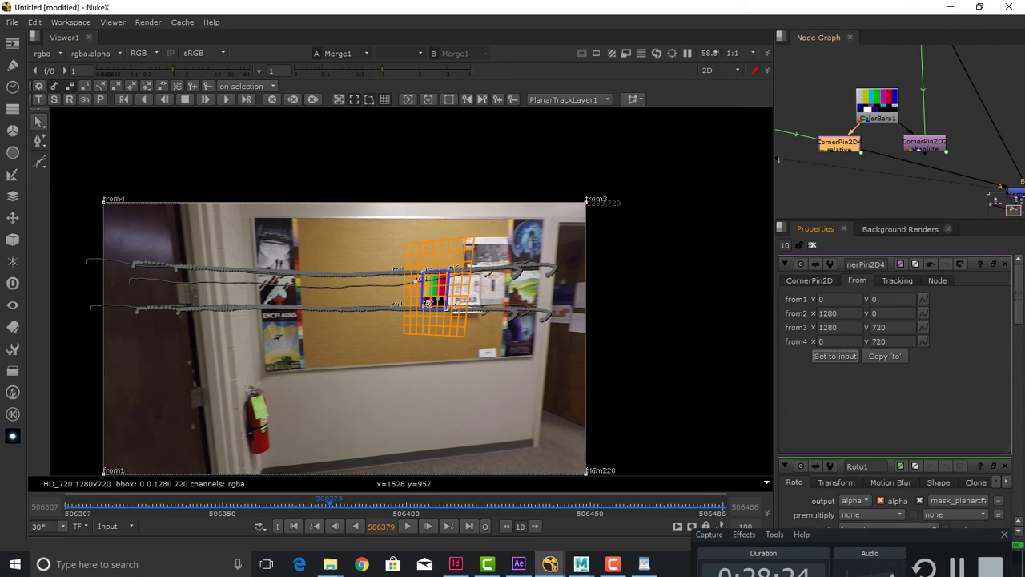
# Compare the From coordinates of CornerPin2D2 and CornerPin2D4, and close all open node properties
pyautogui.doubleClick(917, 149)
pyautogui.click(857, 281)
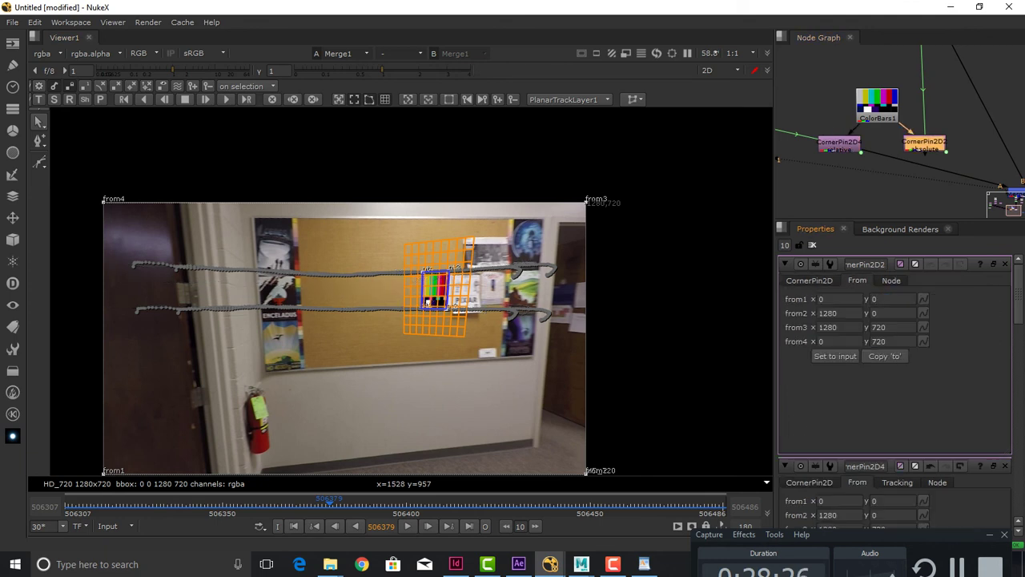
pyautogui.doubleClick(838, 142)
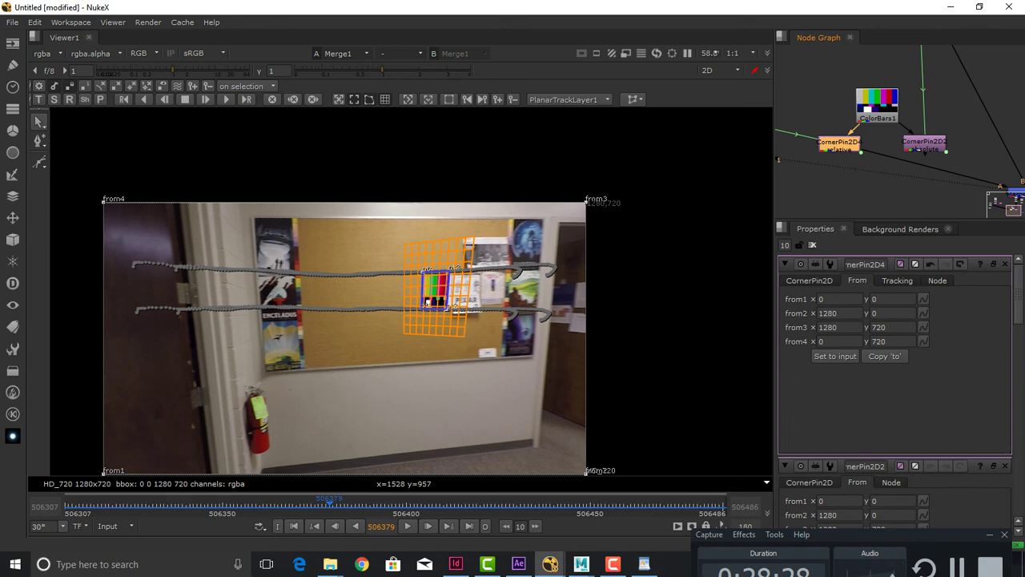
pyautogui.doubleClick(917, 147)
pyautogui.doubleClick(839, 144)
pyautogui.doubleClick(915, 147)
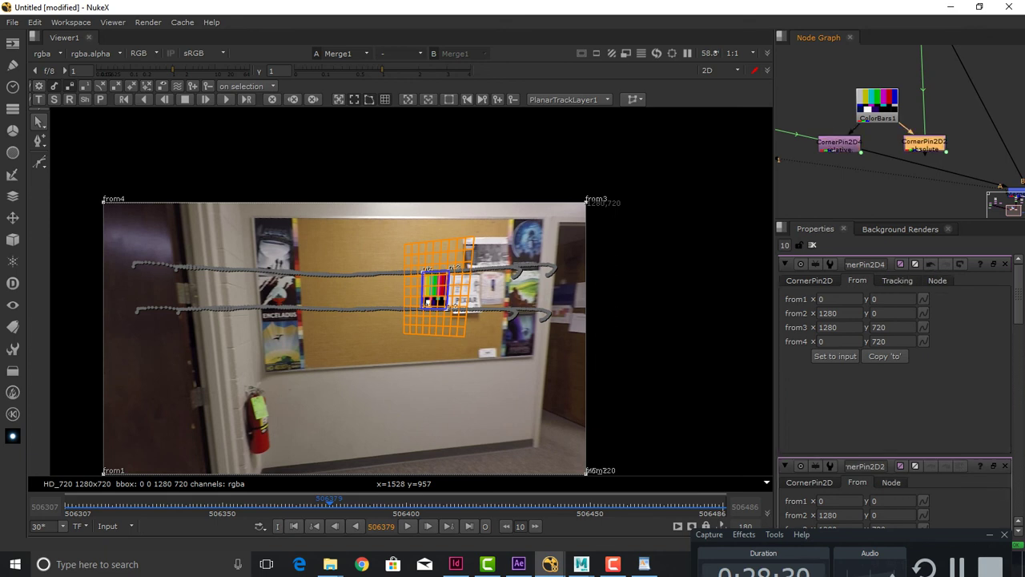
pyautogui.click(833, 186)
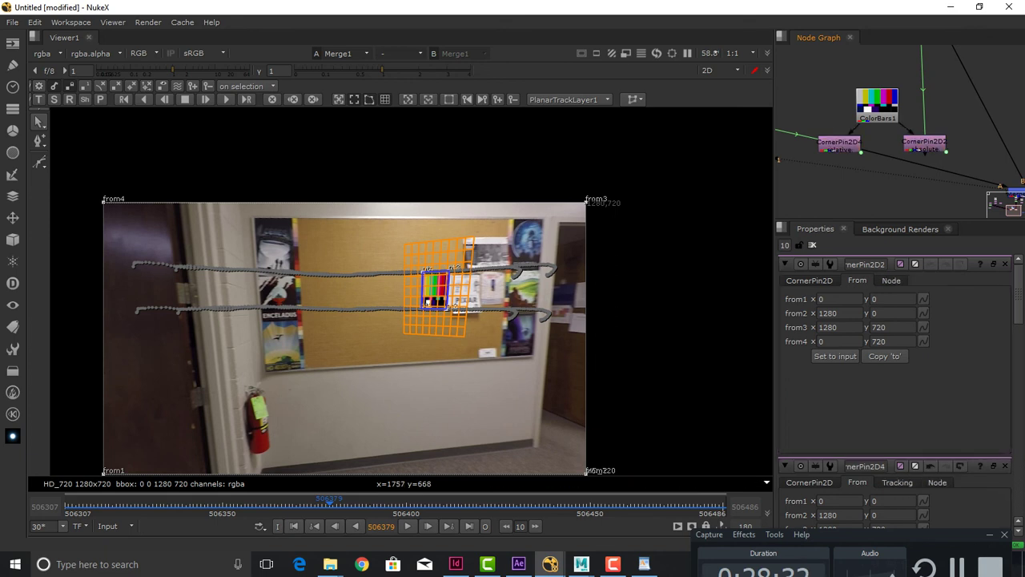
pyautogui.click(811, 244)
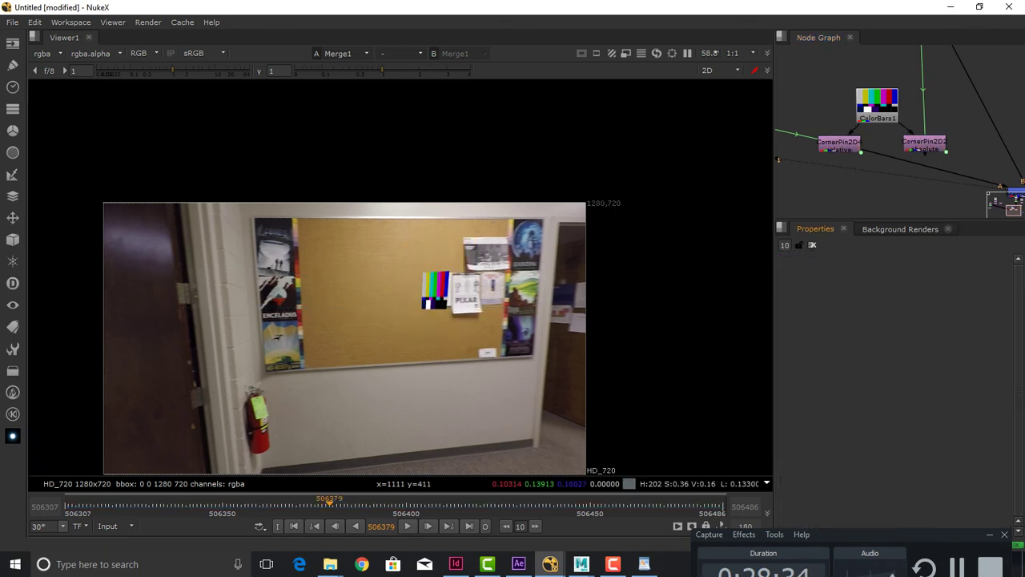
# Play the composite from the first frame, running it forward and backward to check how the color bars track on the board
pyautogui.click(294, 527)
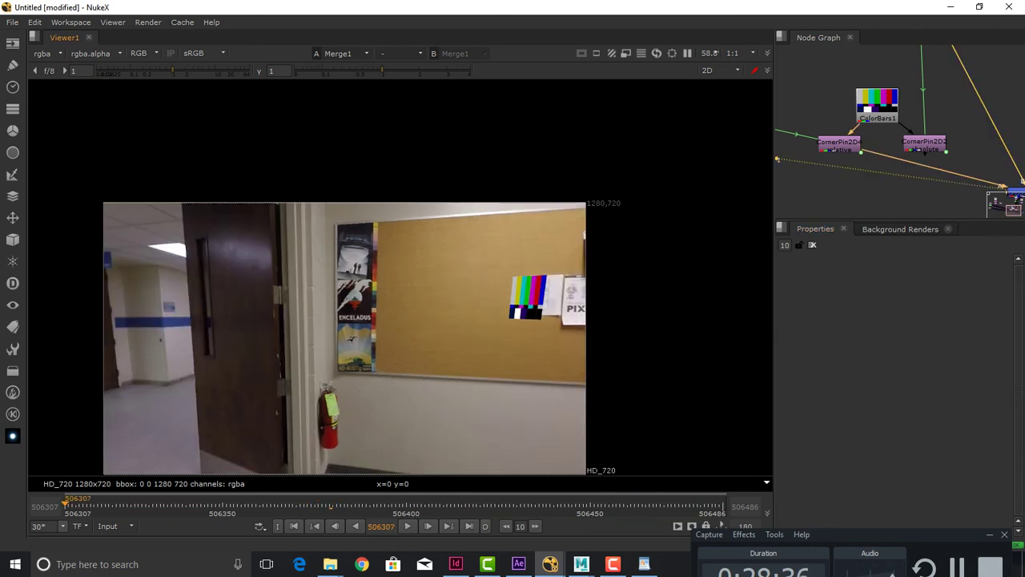
pyautogui.click(407, 527)
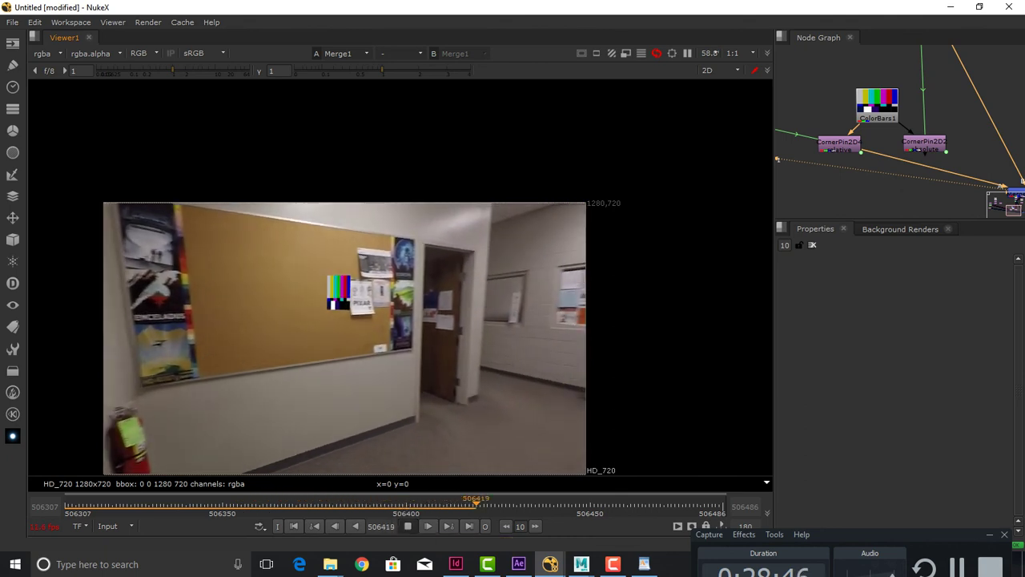
pyautogui.press('k')
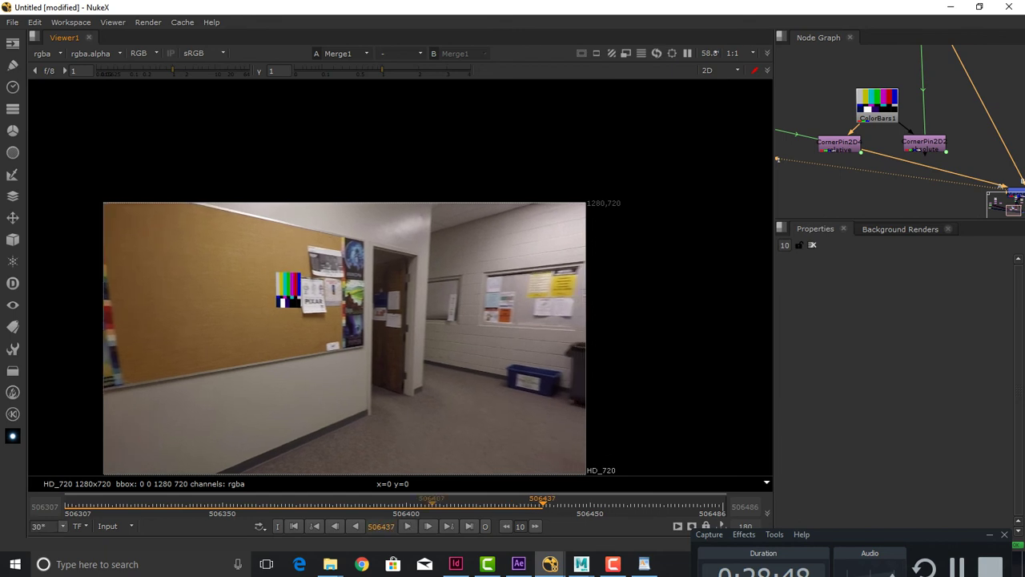
pyautogui.press('j')
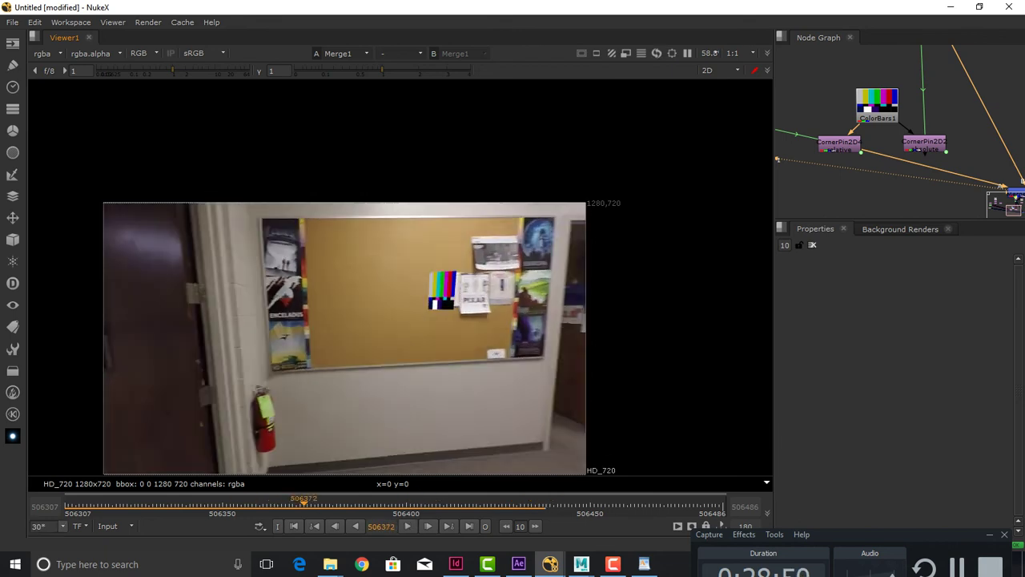
pyautogui.press('l')
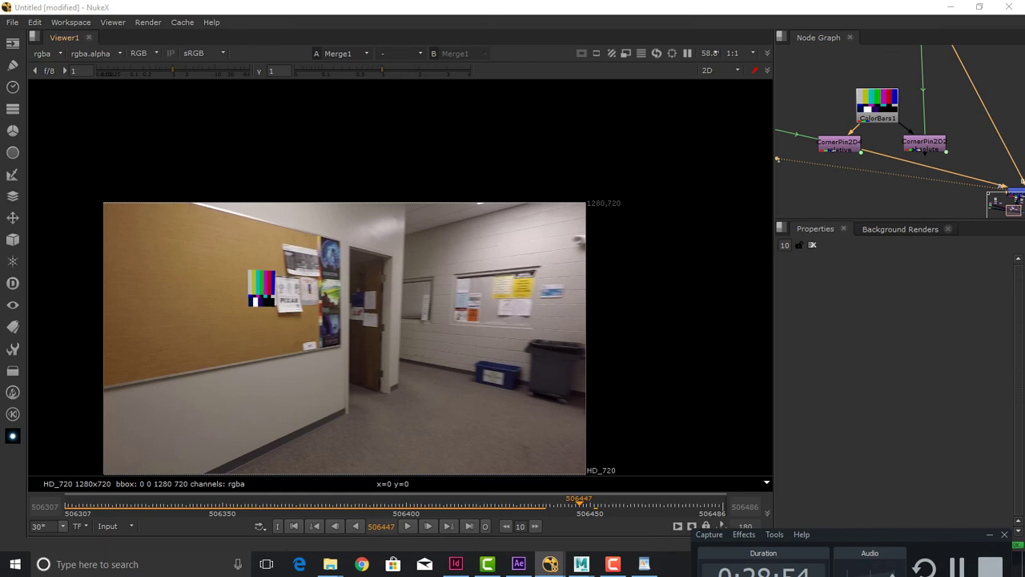
# Find and launch Adobe Photoshop CC 2018
pyautogui.press('super')
pyautogui.write('photo')
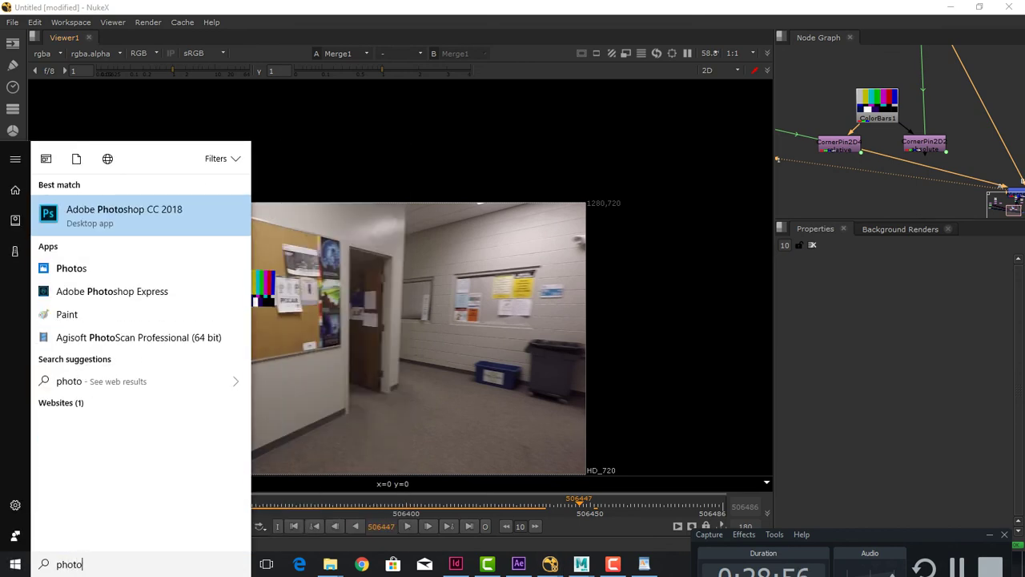
pyautogui.press('Escape')
pyautogui.scroll(8, 534, 288)
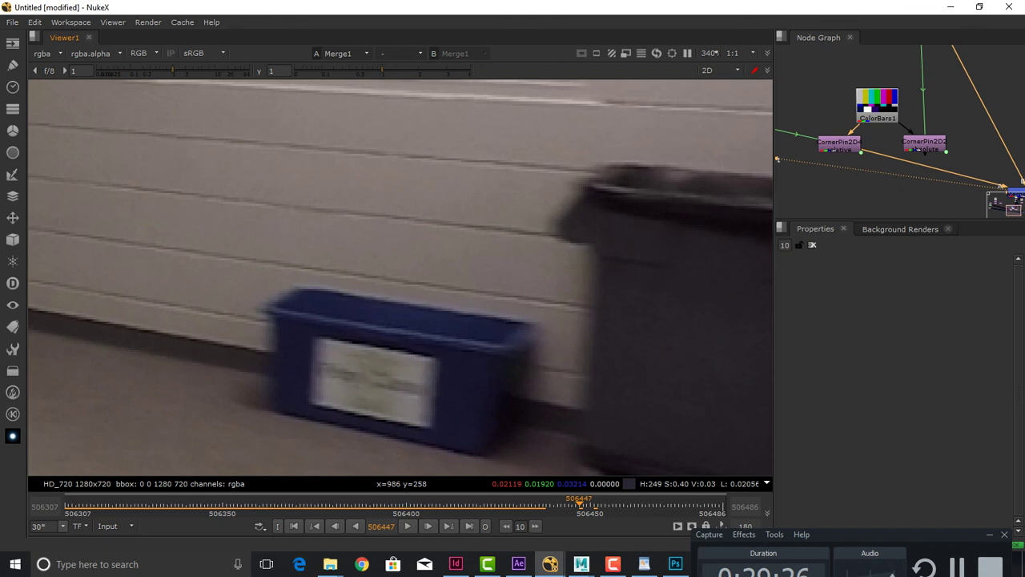
pyautogui.scroll(-3, 324, 374)
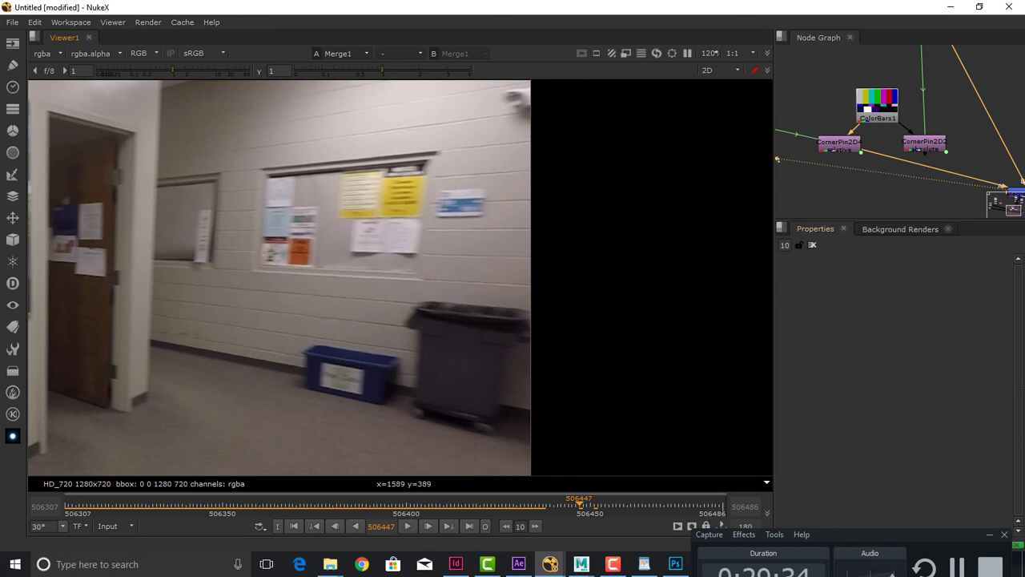
# Enlarge the Node Graph, frame the whole node tree, and move Read2 higher above its LensDistortion node
pyautogui.moveTo(893, 220); pyautogui.dragTo(894, 380)
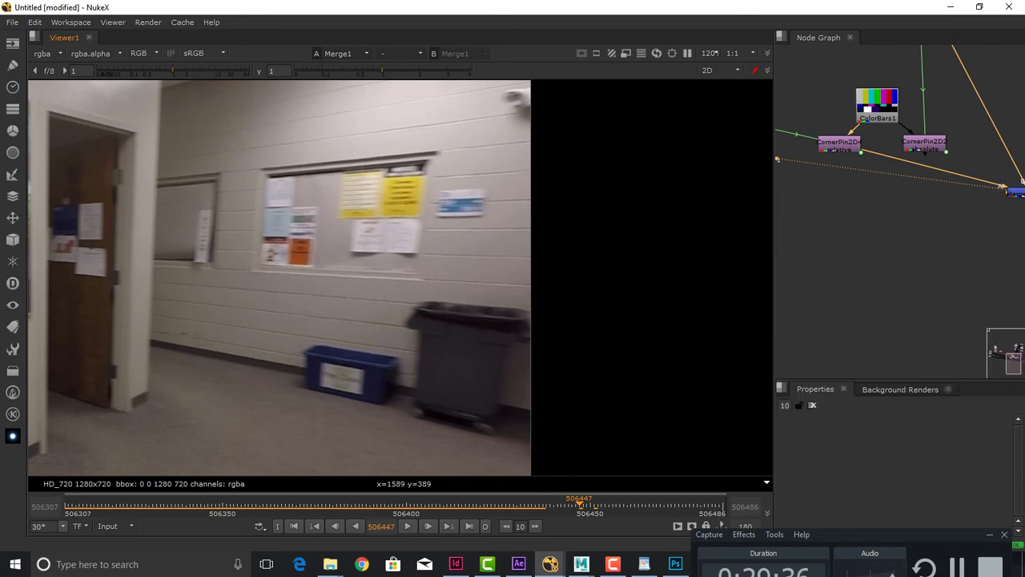
pyautogui.moveTo(774, 264); pyautogui.dragTo(573, 264)
pyautogui.moveTo(721, 160); pyautogui.dragTo(909, 309)
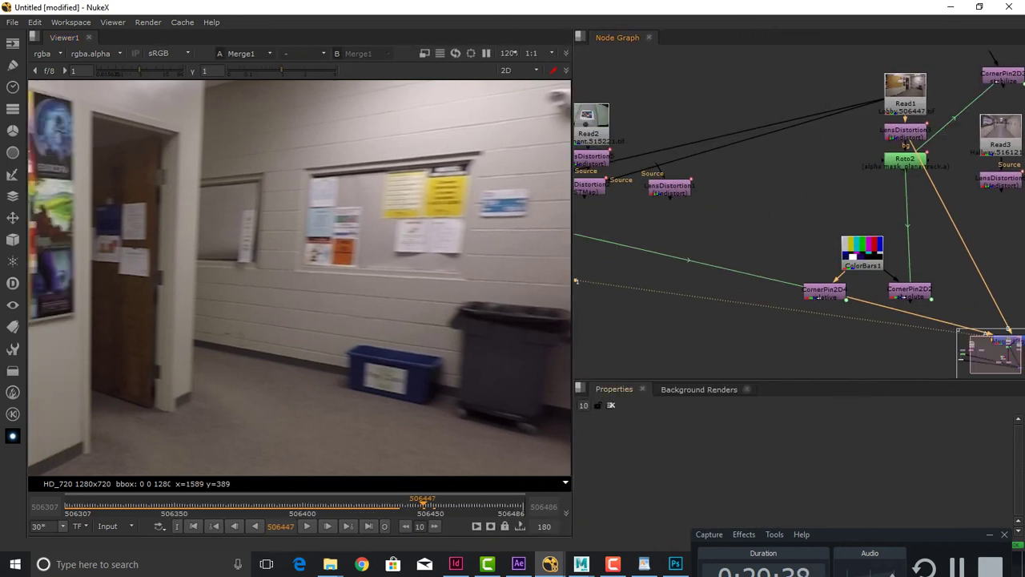
pyautogui.press('space')
pyautogui.scroll(-6, 641, 240)
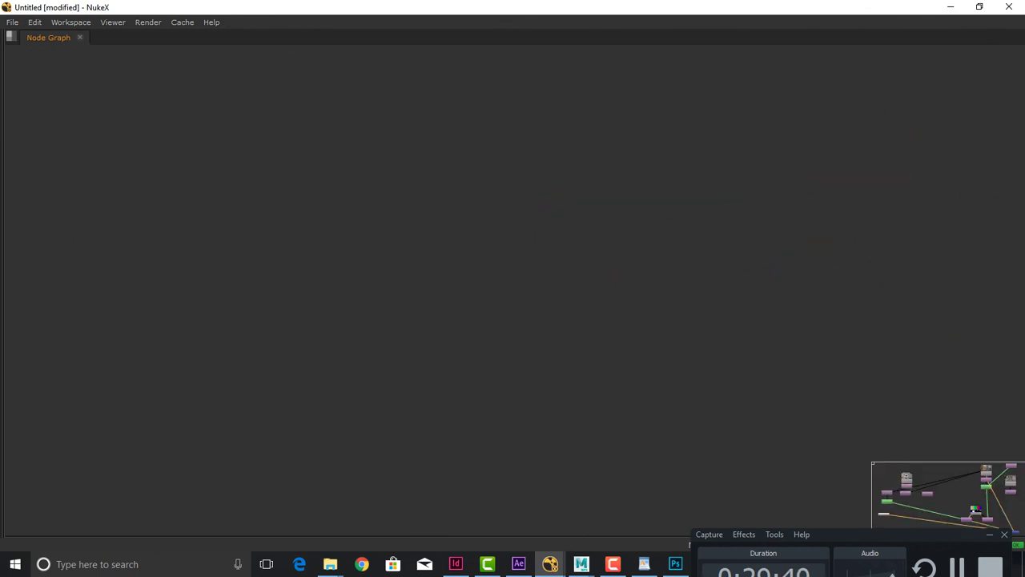
pyautogui.press('f')
pyautogui.moveTo(316, 203); pyautogui.dragTo(316, 139)
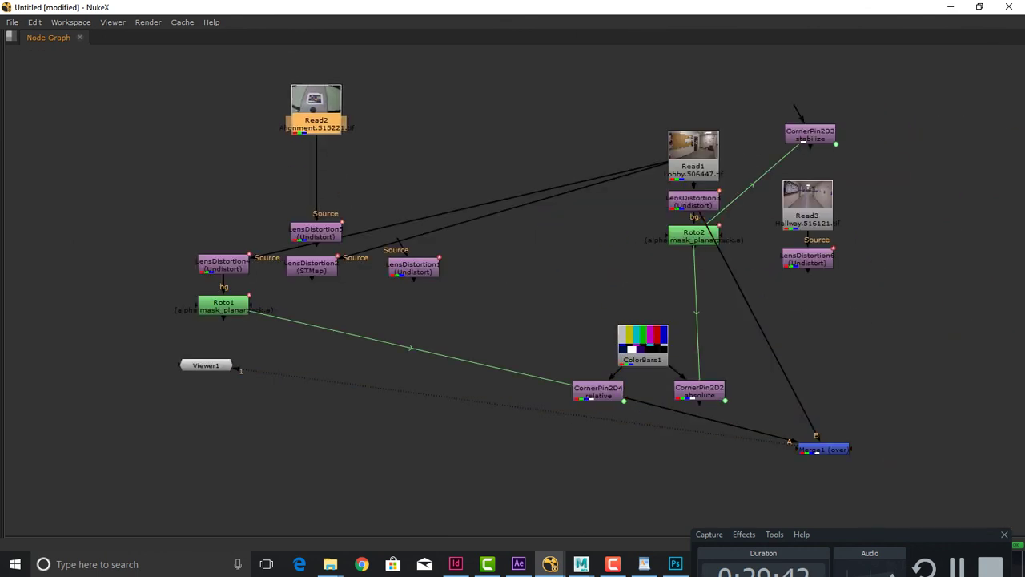
# Move Viewer1 clear of the Read2 branch and delete Read2, Roto1 and the four LensDistortion nodes around them
pyautogui.moveTo(441, 92); pyautogui.dragTo(139, 420)
pyautogui.click(139, 420)
pyautogui.moveTo(206, 365); pyautogui.dragTo(423, 517)
pyautogui.moveTo(500, 410); pyautogui.dragTo(181, 116)
pyautogui.scroll(1, 173, 109)
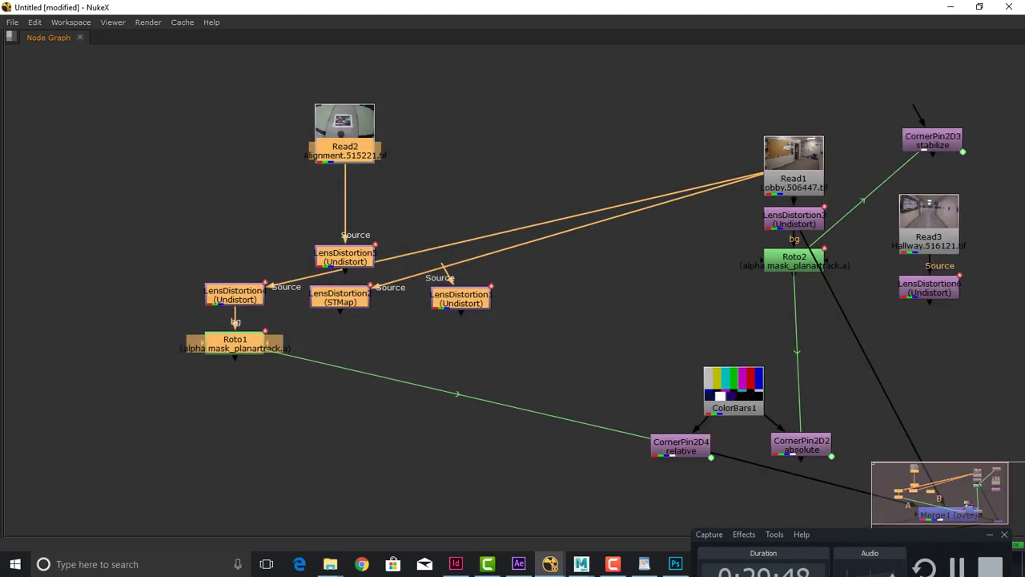
pyautogui.press('Delete')
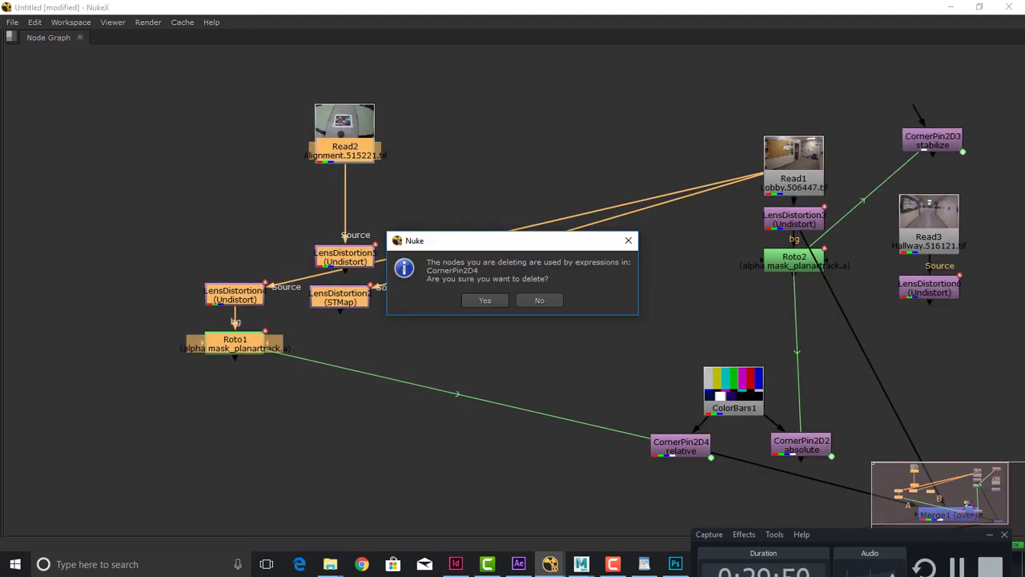
pyautogui.press('Return')
# Delete ColorBars1 with its relative and absolute corner pins, and remove LensDistortion6 below Read3
pyautogui.moveTo(572, 306); pyautogui.dragTo(857, 478)
pyautogui.press('Delete')
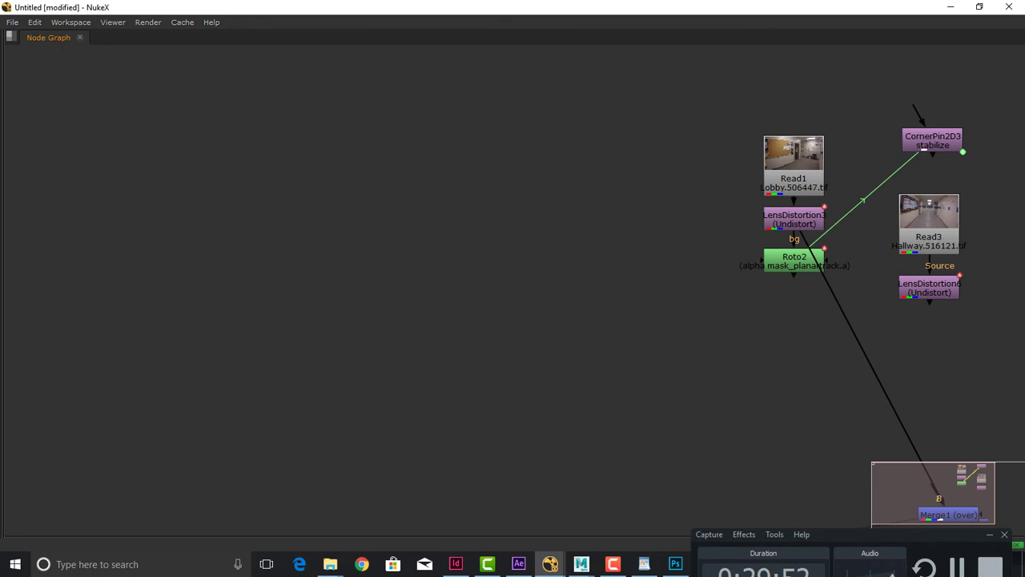
pyautogui.click(929, 286)
pyautogui.press('Delete')
pyautogui.click(676, 564)
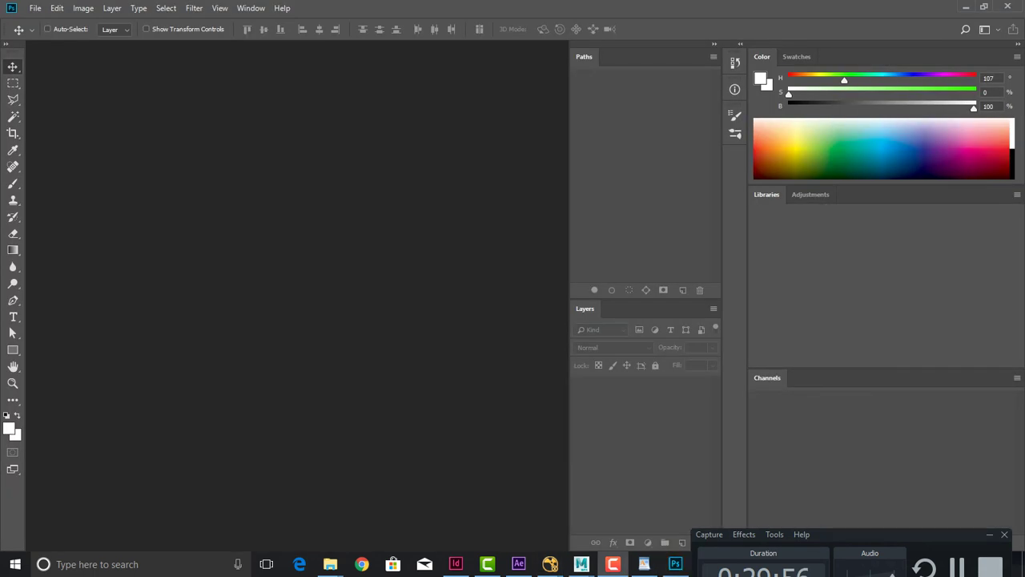
pyautogui.hotkey('alt', 'Tab')
pyautogui.hotkey('alt', 'Tab')
pyautogui.hotkey('alt', 'shift', 'Tab')
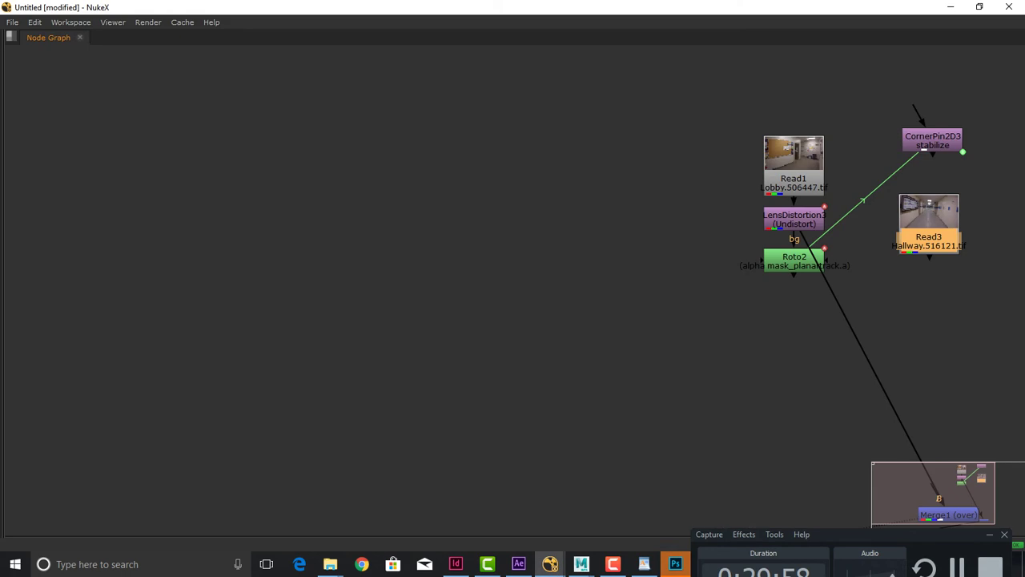
# Delete the stabilize corner pin, Read3, Roto2 and Merge1, keeping only Read1 with its LensDistortion3 node and the viewer
pyautogui.moveTo(886, 106); pyautogui.dragTo(989, 302)
pyautogui.press('Delete')
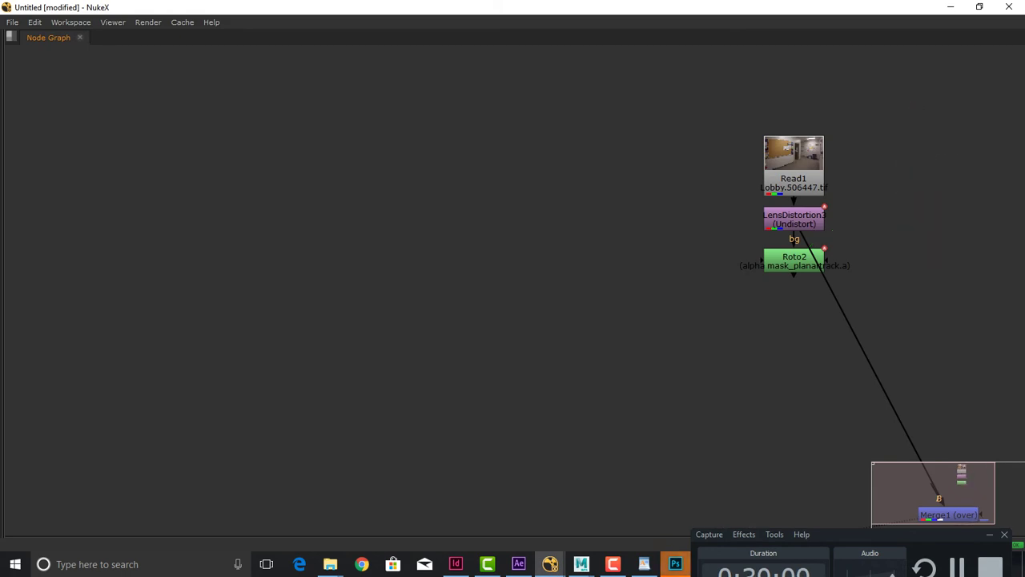
pyautogui.moveTo(702, 241); pyautogui.dragTo(550, 333)
pyautogui.press('Delete')
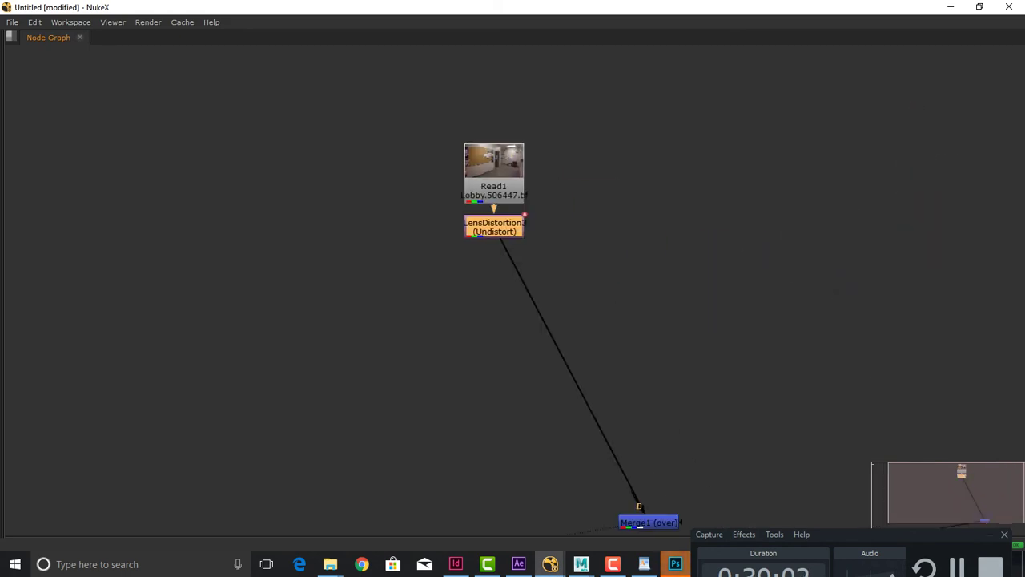
pyautogui.click(648, 522)
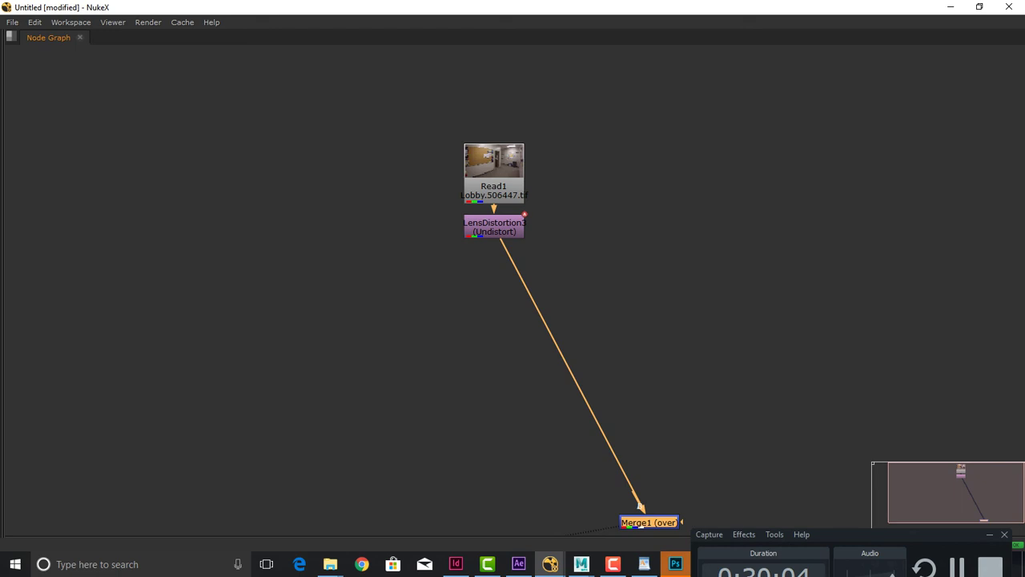
pyautogui.press('Delete')
# Restore the full workspace layout and add a Roto node below the LensDistortion3 node of Read1
pyautogui.moveTo(512, 321); pyautogui.dragTo(557, 335)
pyautogui.press('space')
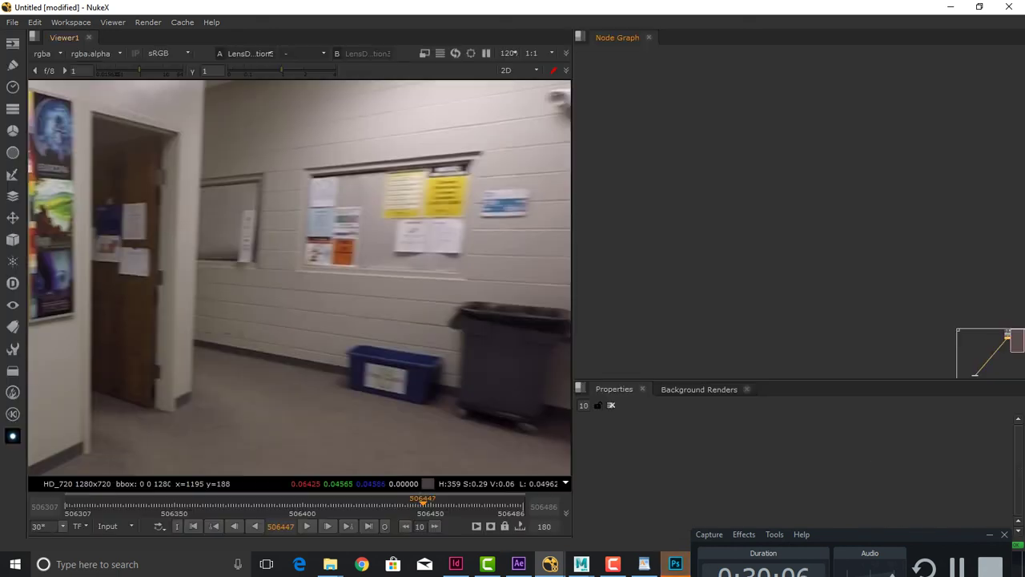
pyautogui.press('f')
pyautogui.press('Escape')
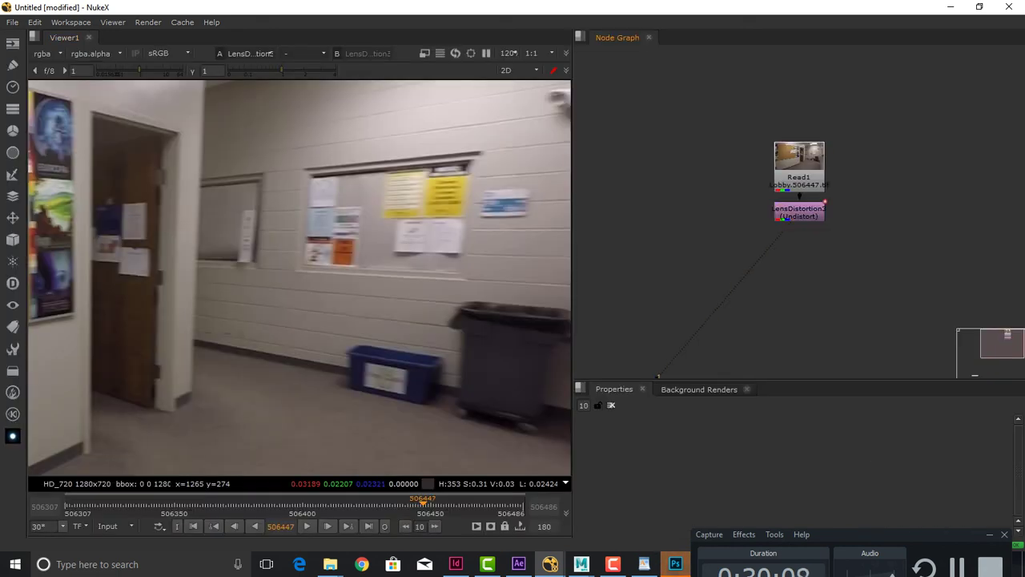
pyautogui.doubleClick(799, 211)
pyautogui.press('o')
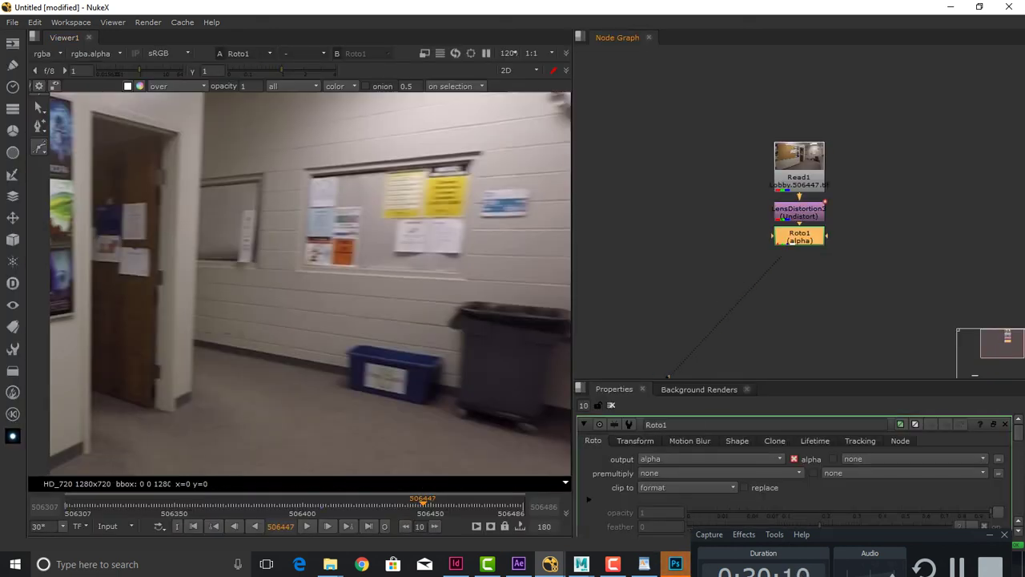
# Draw a closed four-point Bezier on the floor around the base of the blue recycling bin at frame 506447
pyautogui.scroll(4, 373, 386)
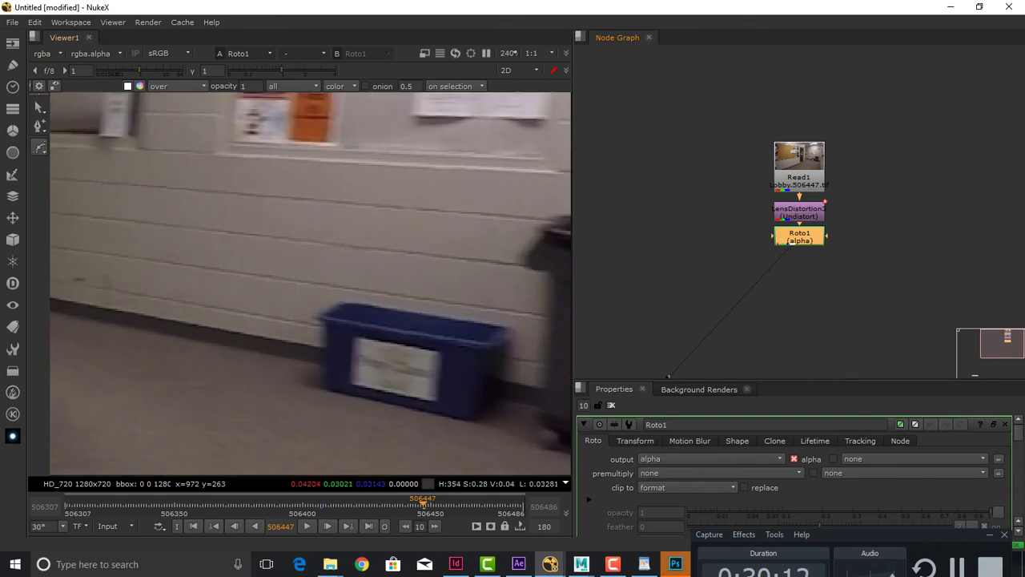
pyautogui.click(301, 357)
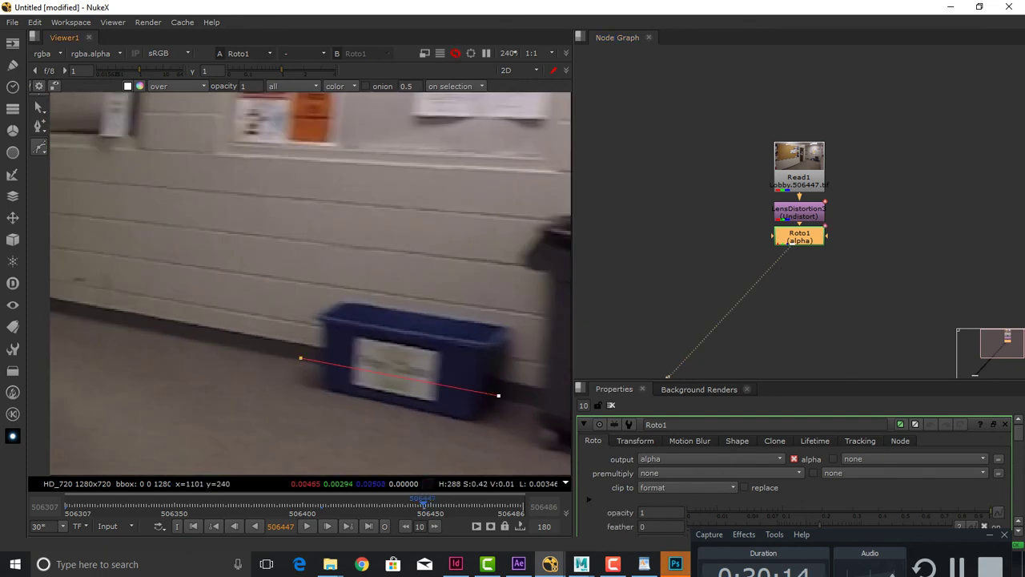
pyautogui.click(498, 395)
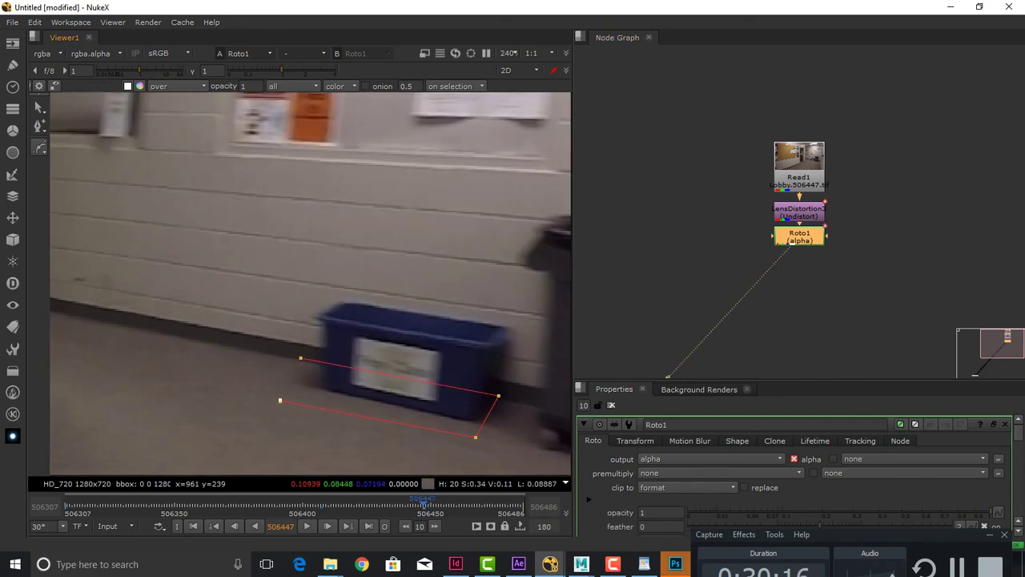
pyautogui.press('Return')
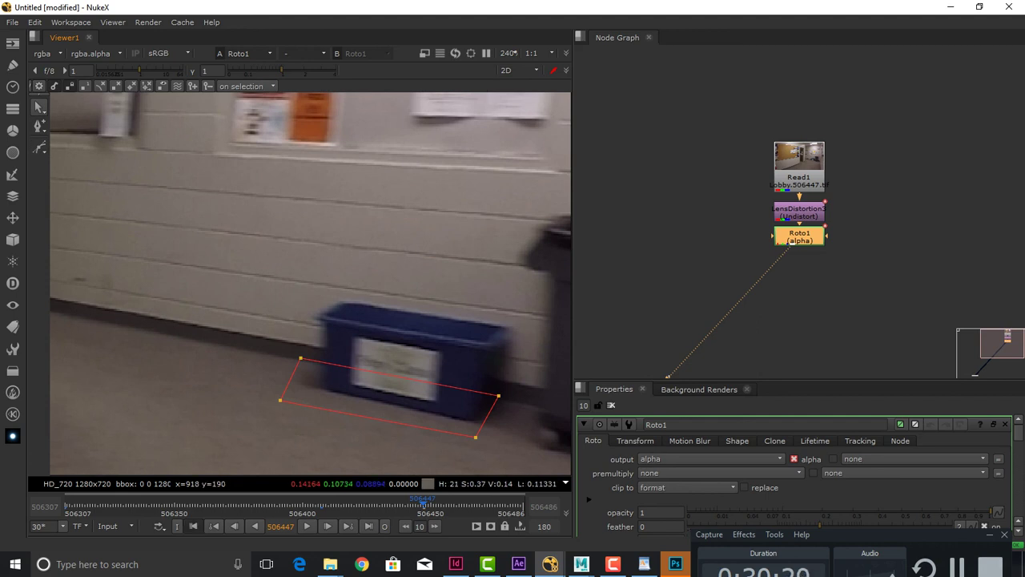
# Scrub the lobby clip from its first frame towards the end and return to frame 506448 to examine the floor area
pyautogui.click(193, 526)
pyautogui.scroll(-8, 356, 331)
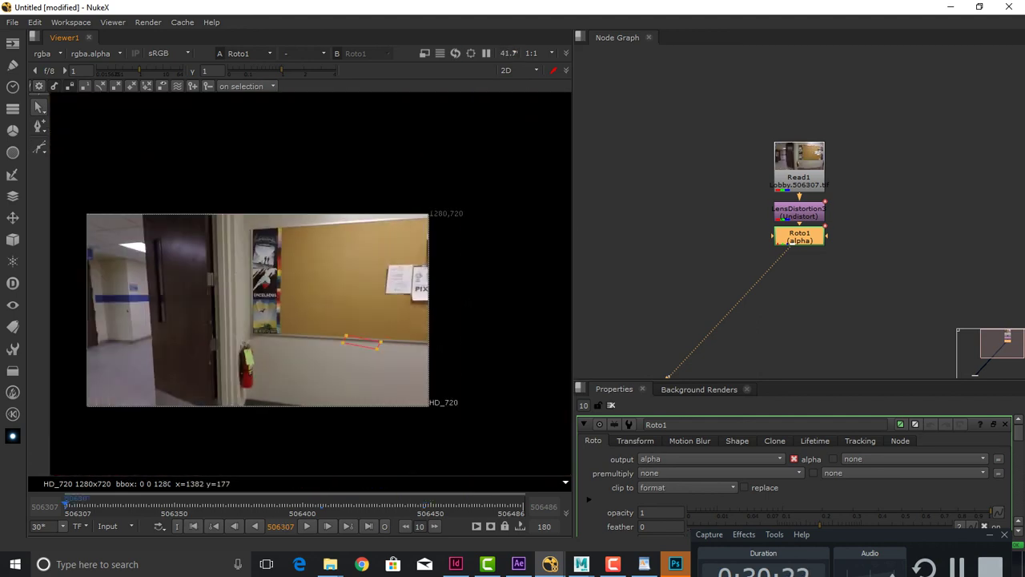
pyautogui.moveTo(231, 505); pyautogui.dragTo(505, 505)
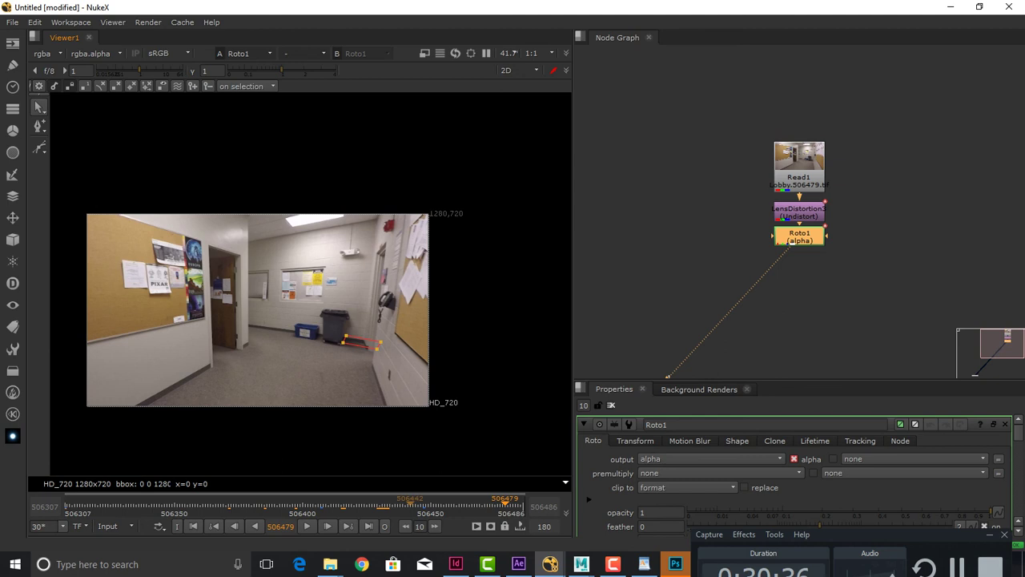
pyautogui.moveTo(487, 505); pyautogui.dragTo(425, 505)
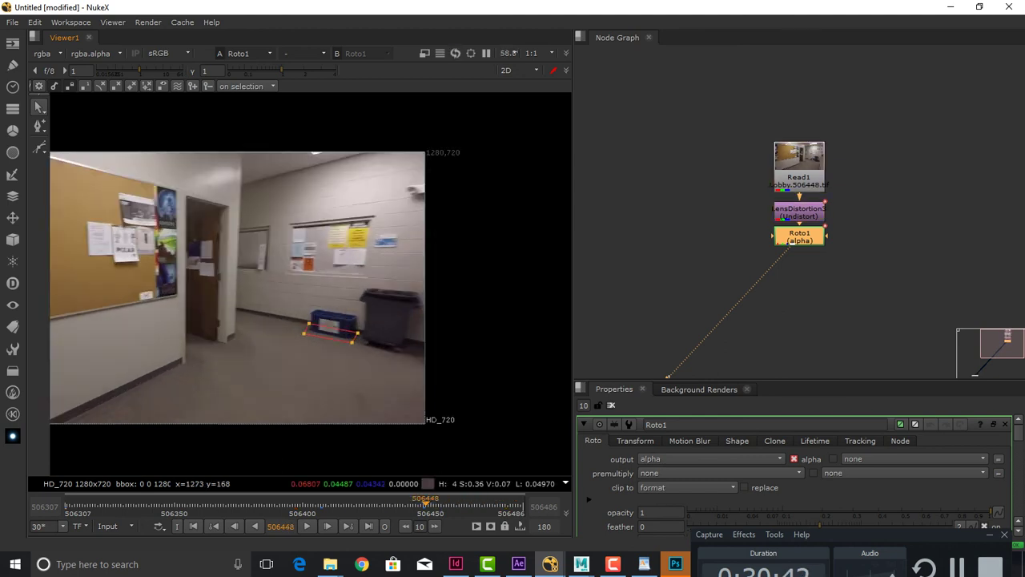
pyautogui.scroll(3, 377, 346)
pyautogui.scroll(2, 376, 346)
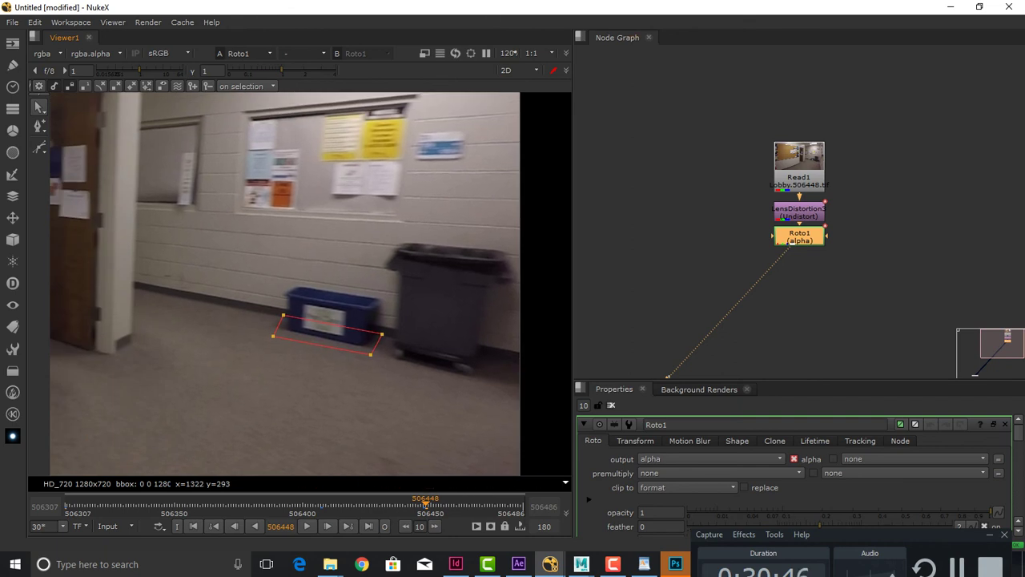
# Enlarge the Roto1 properties, planar-track the Bezier shape, and track it forward from frame 506448 to the end of the clip
pyautogui.moveTo(775, 379); pyautogui.dragTo(776, 209)
pyautogui.rightClick(631, 442)
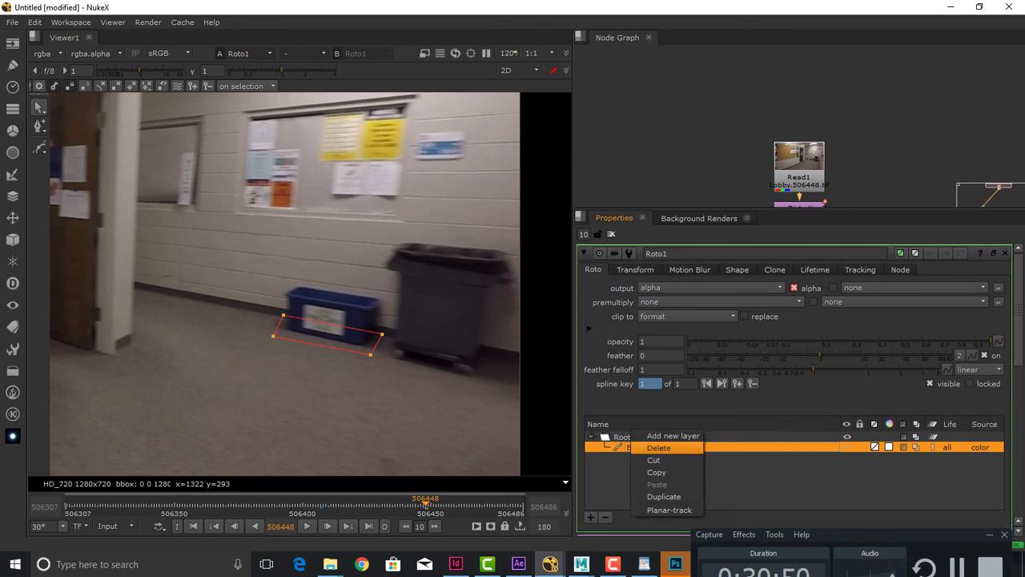
pyautogui.click(659, 510)
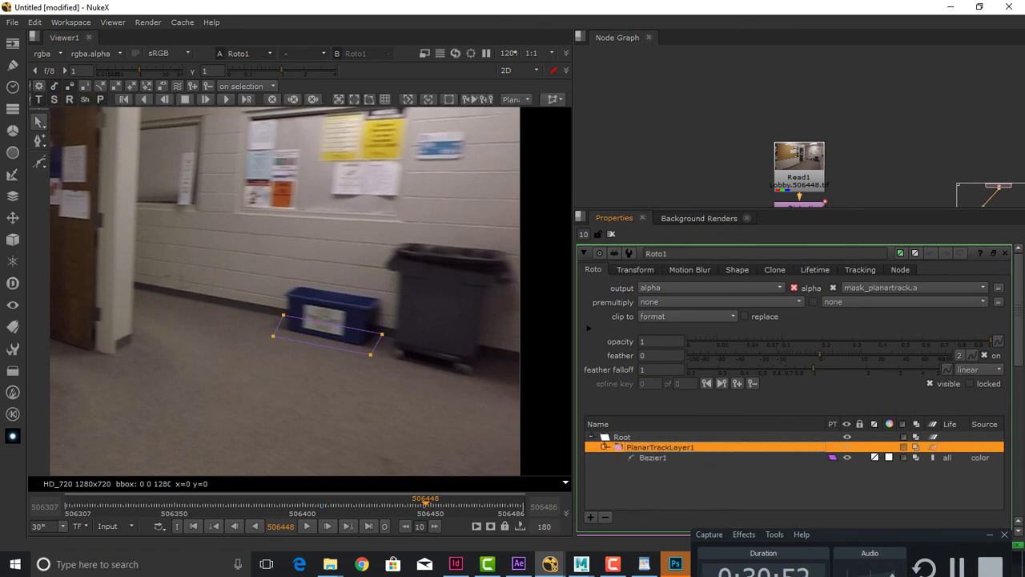
pyautogui.click(652, 457)
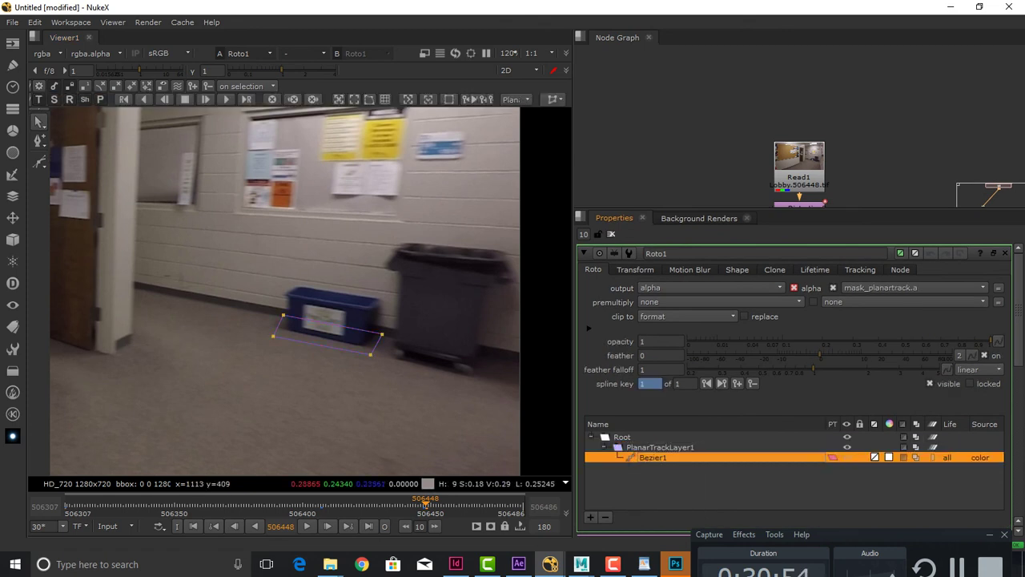
pyautogui.click(226, 99)
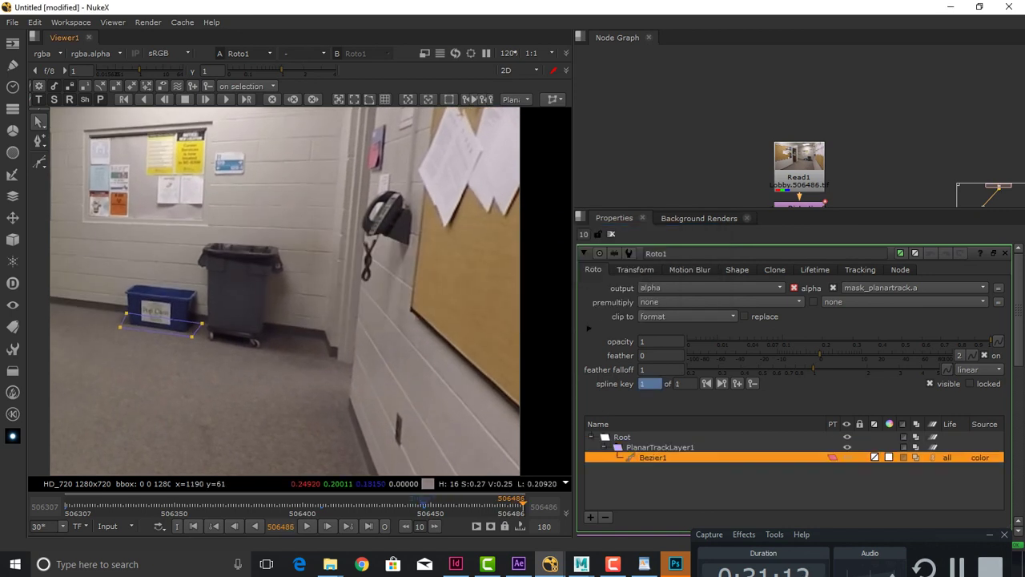
# Track the floor shape backward from frame 506447, stop at frame 506416, and scrub forward to frame 506445 to check it
pyautogui.click(422, 504)
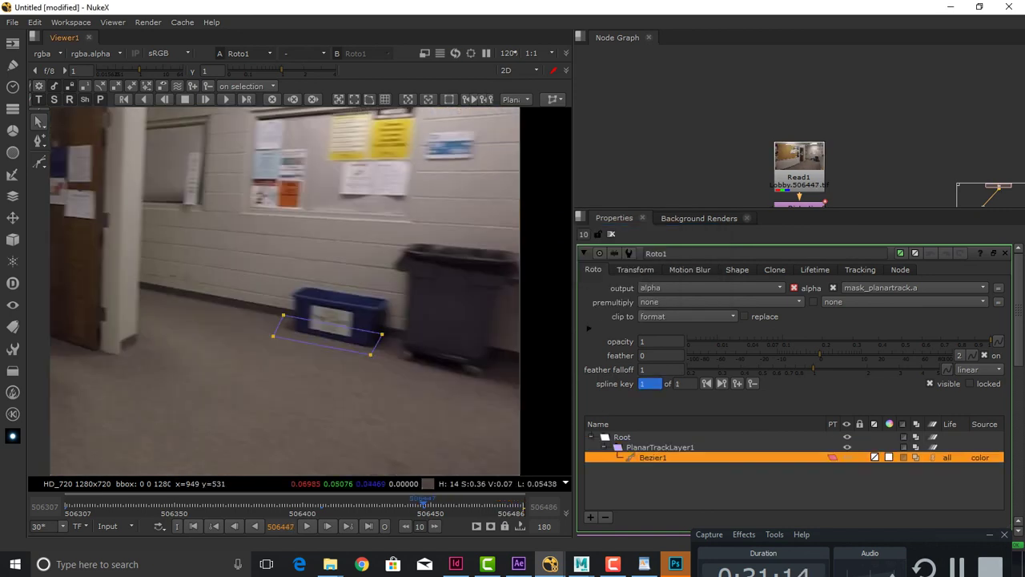
pyautogui.click(145, 100)
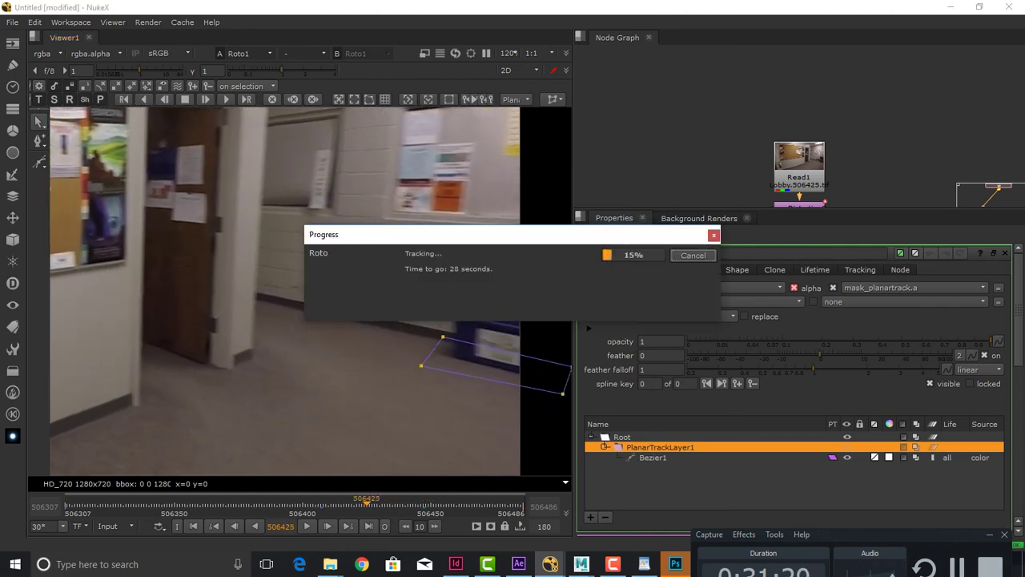
pyautogui.press('Escape')
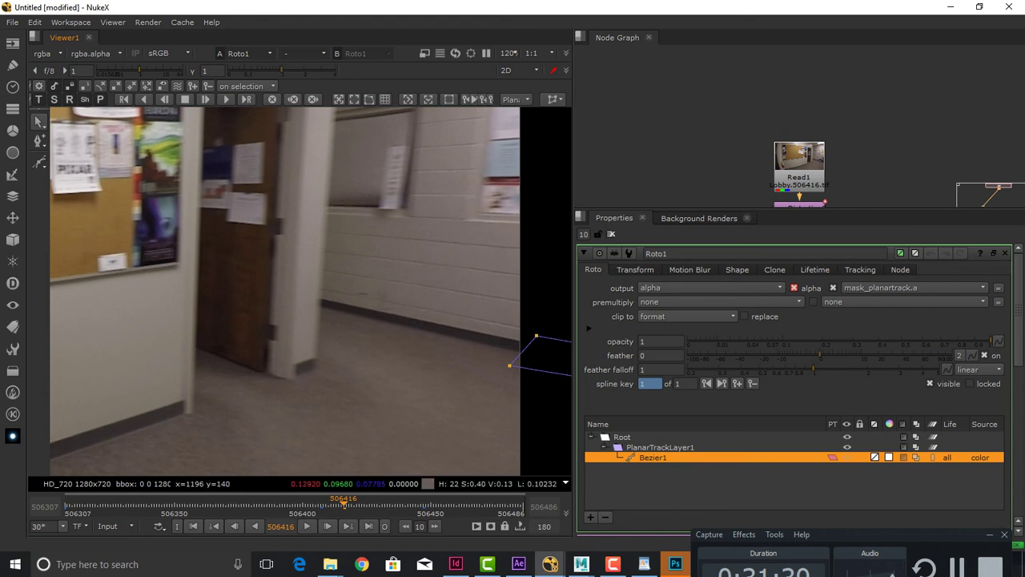
pyautogui.moveTo(343, 503); pyautogui.dragTo(418, 503)
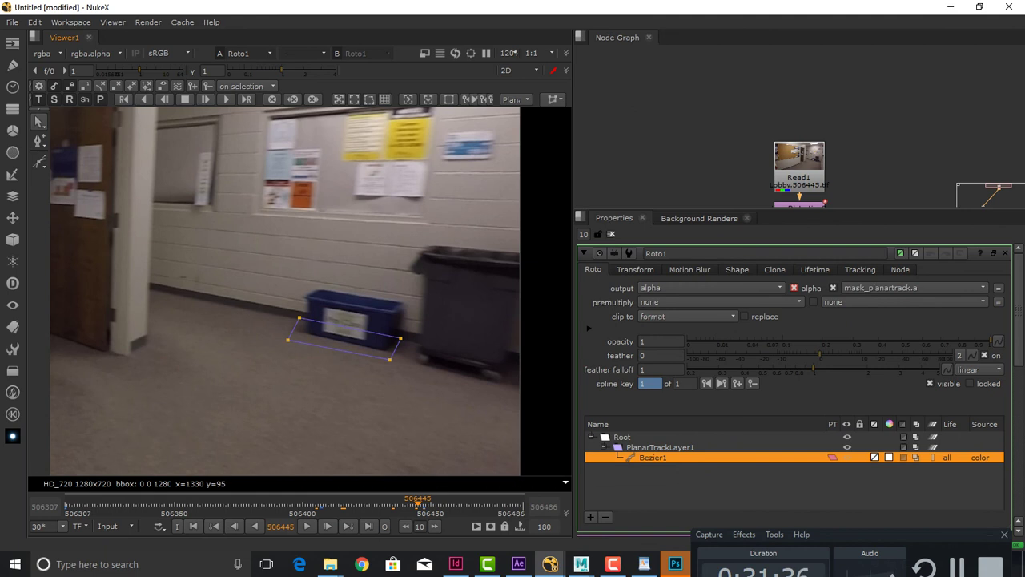
# Switch to Photoshop and browse for an image to open in the Sarcona_W18/2560/Sarcona_PlanarTracking/fromAE_SEQ/GOPR2904 folder
pyautogui.click(675, 564)
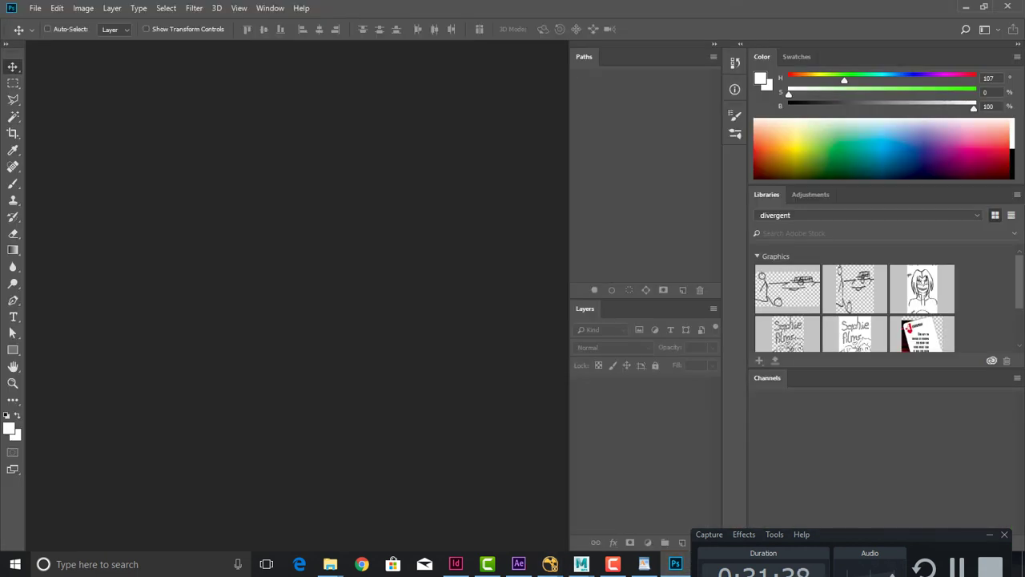
pyautogui.hotkey('ctrl', 'o')
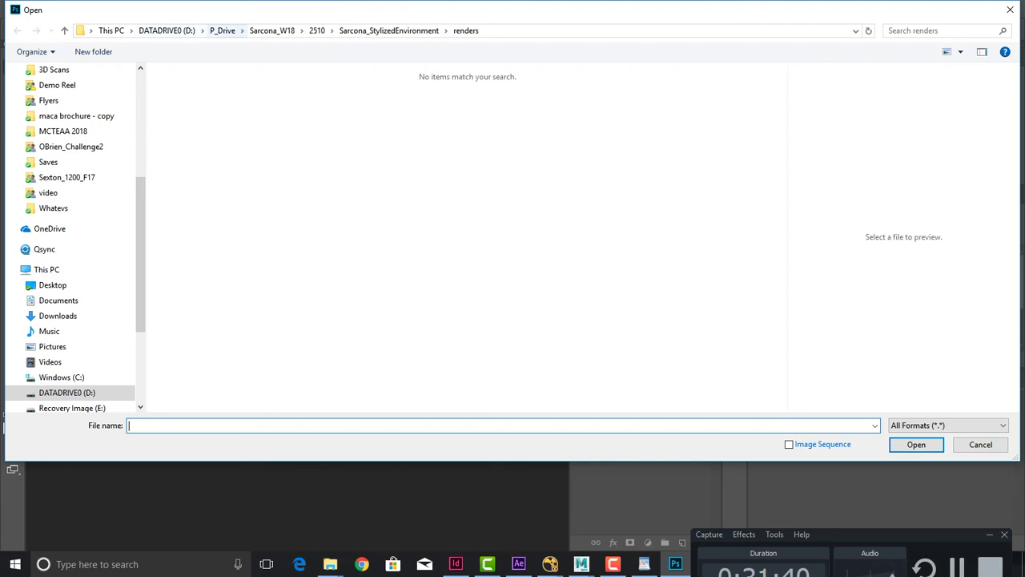
pyautogui.click(272, 30)
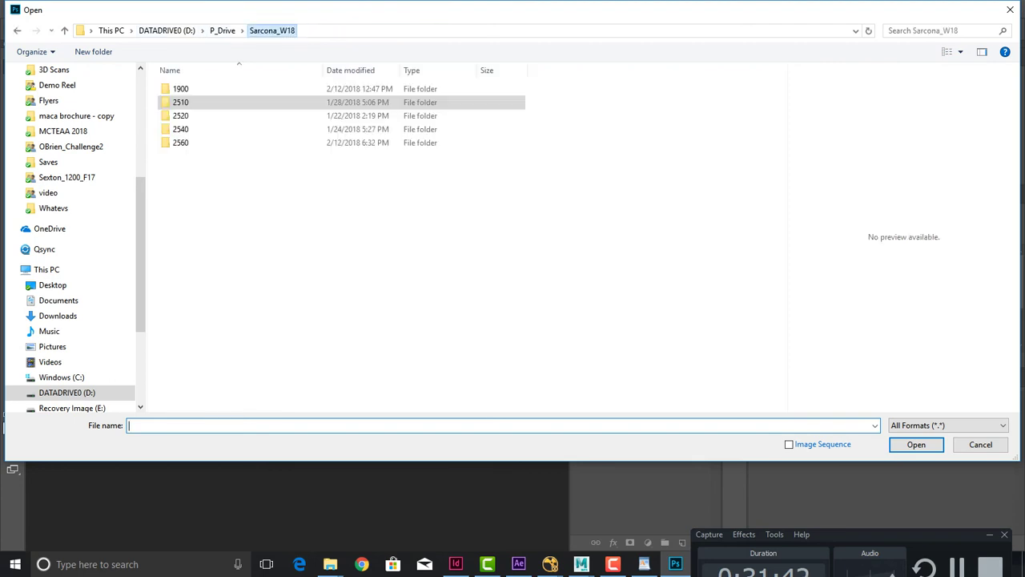
pyautogui.doubleClick(192, 143)
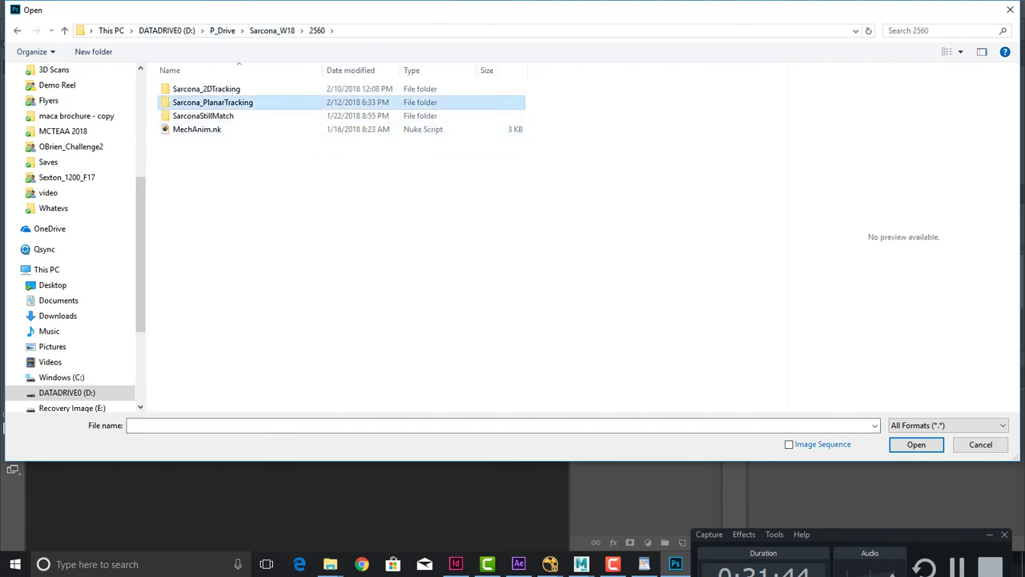
pyautogui.doubleClick(213, 102)
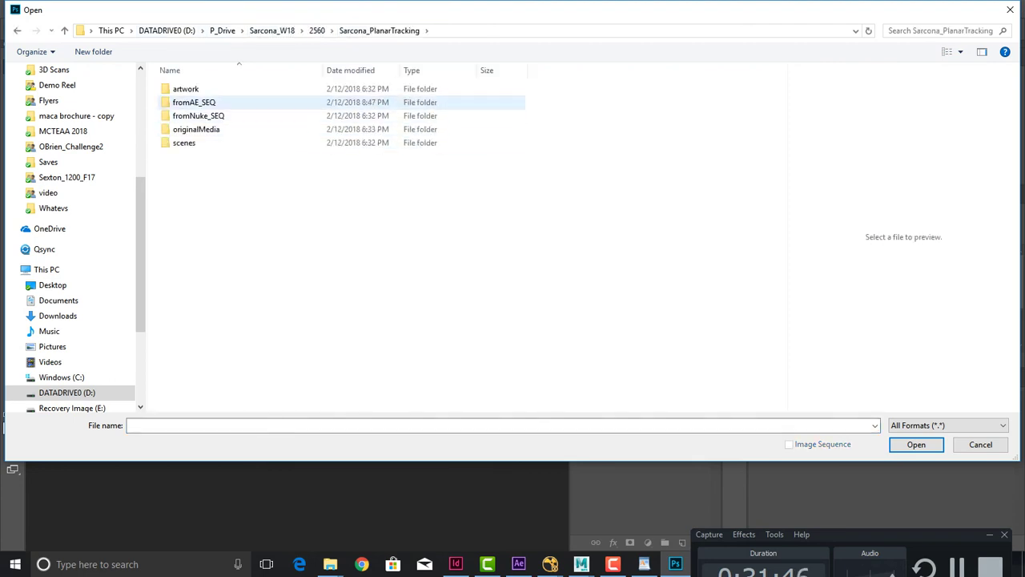
pyautogui.doubleClick(194, 102)
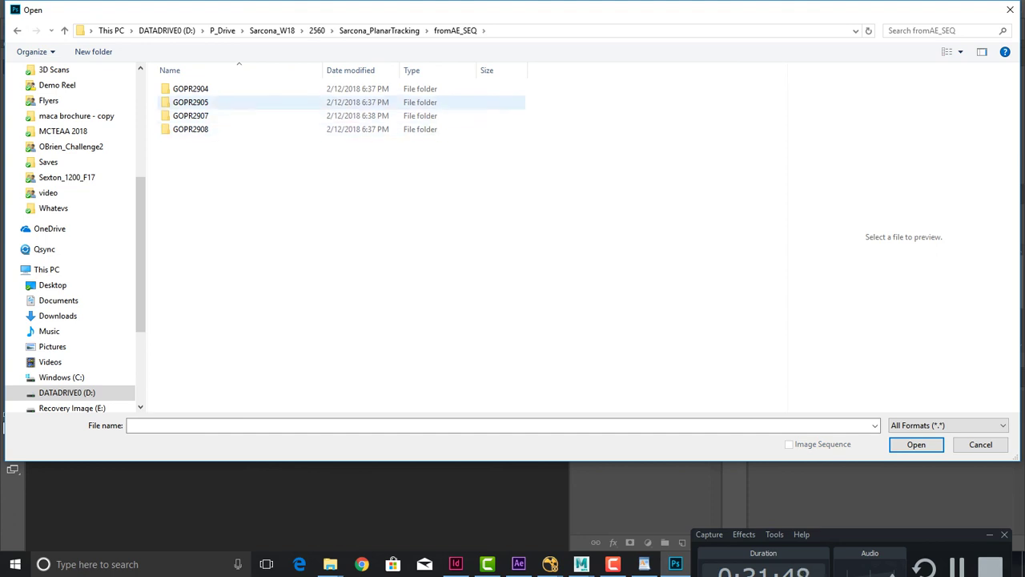
pyautogui.doubleClick(193, 88)
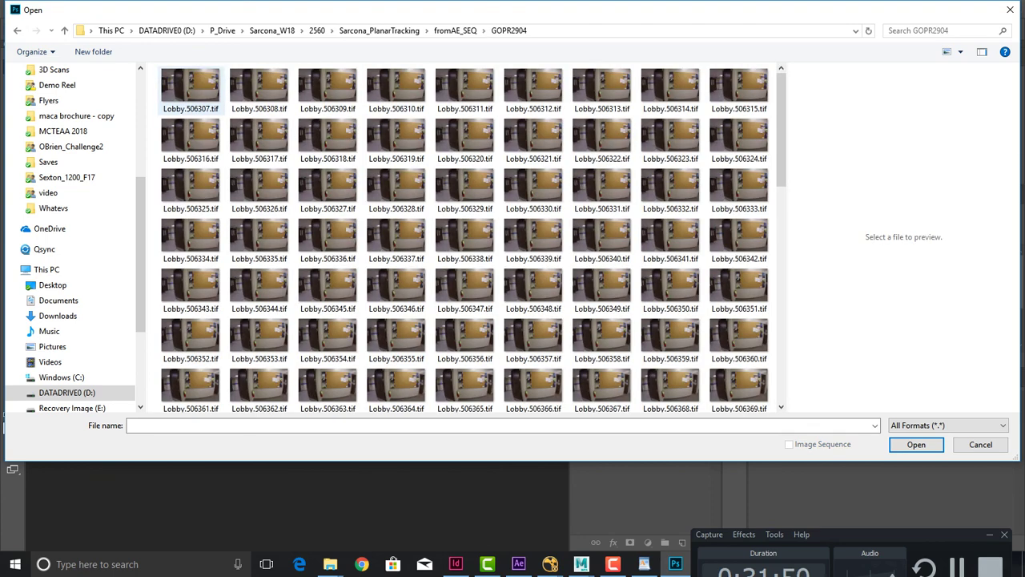
# Preview lobby frames across the sequence and open Lobby.506456.tif, where the floor around the recycling bin is visible
pyautogui.scroll(-10, 602, 192)
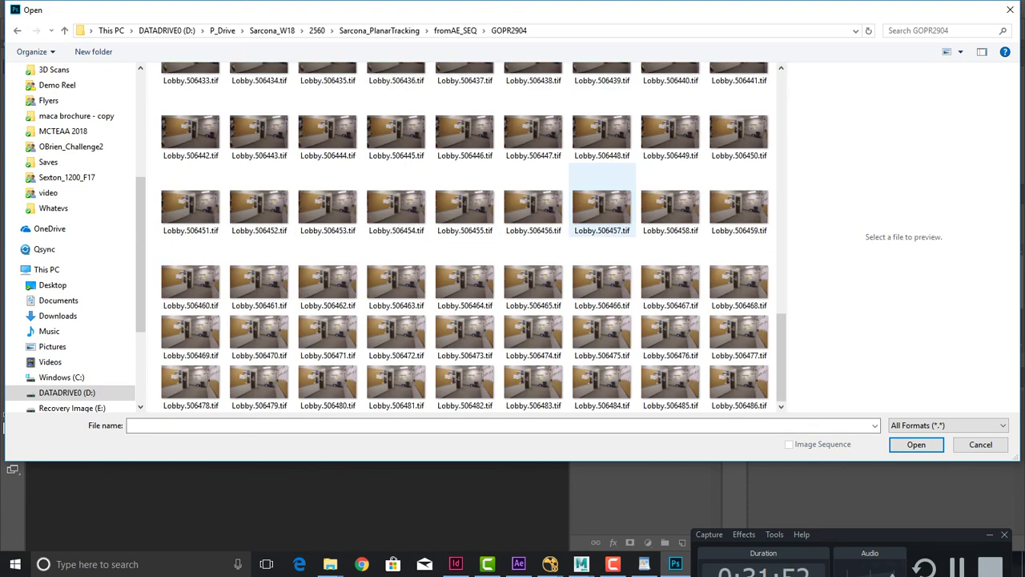
pyautogui.scroll(2, 671, 333)
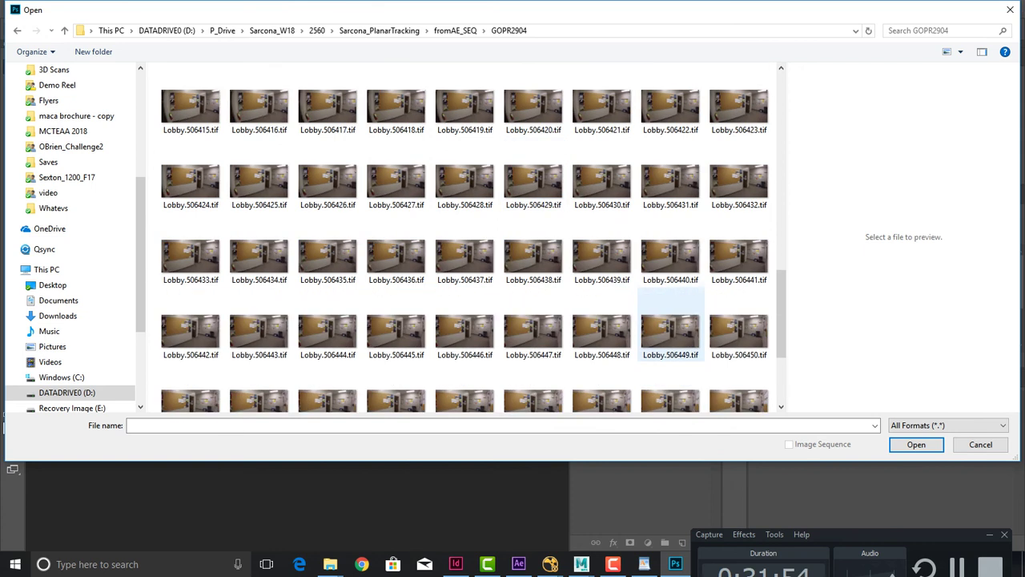
pyautogui.scroll(1, 601, 281)
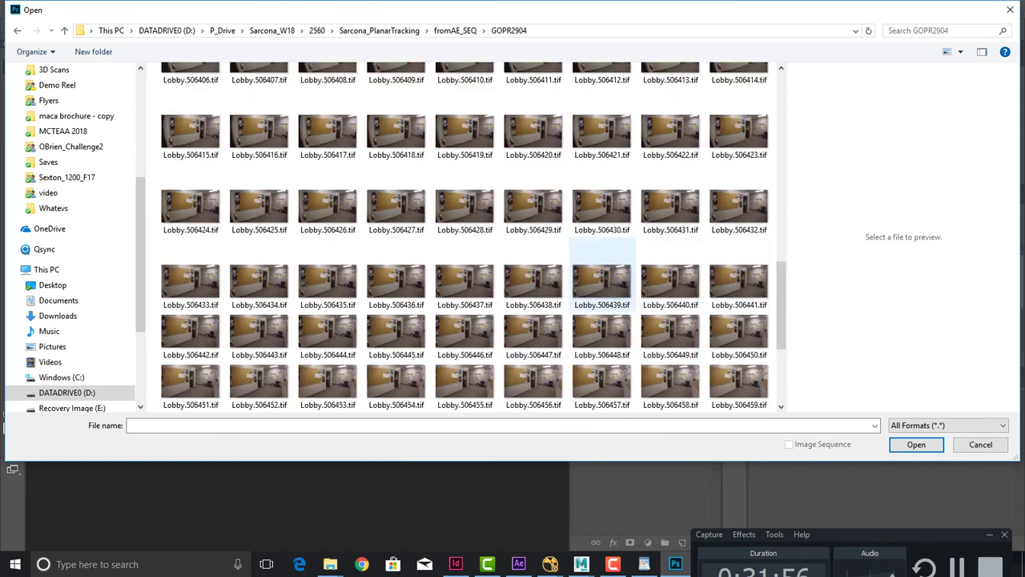
pyautogui.scroll(-2, 601, 280)
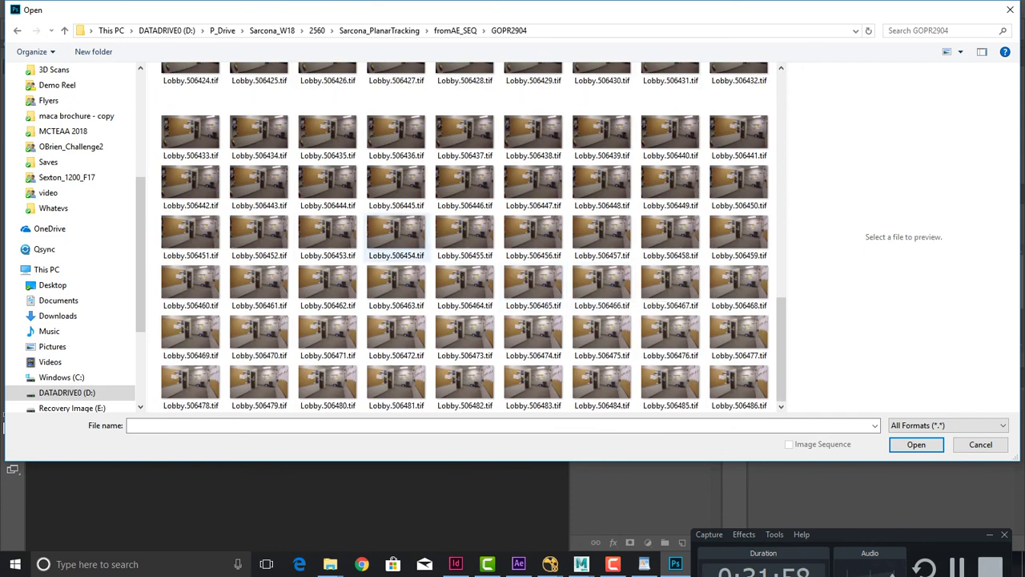
pyautogui.click(464, 237)
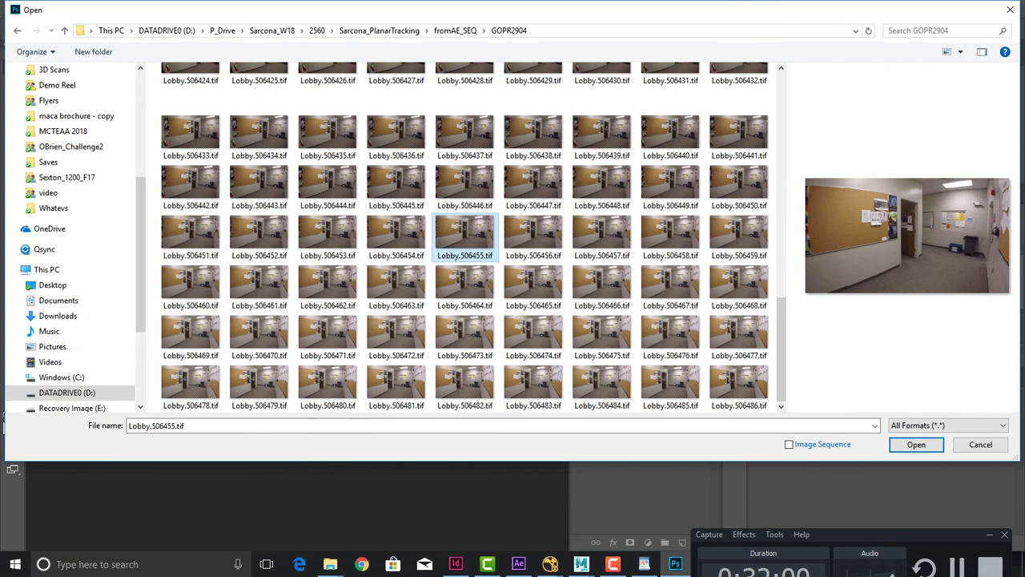
pyautogui.click(740, 387)
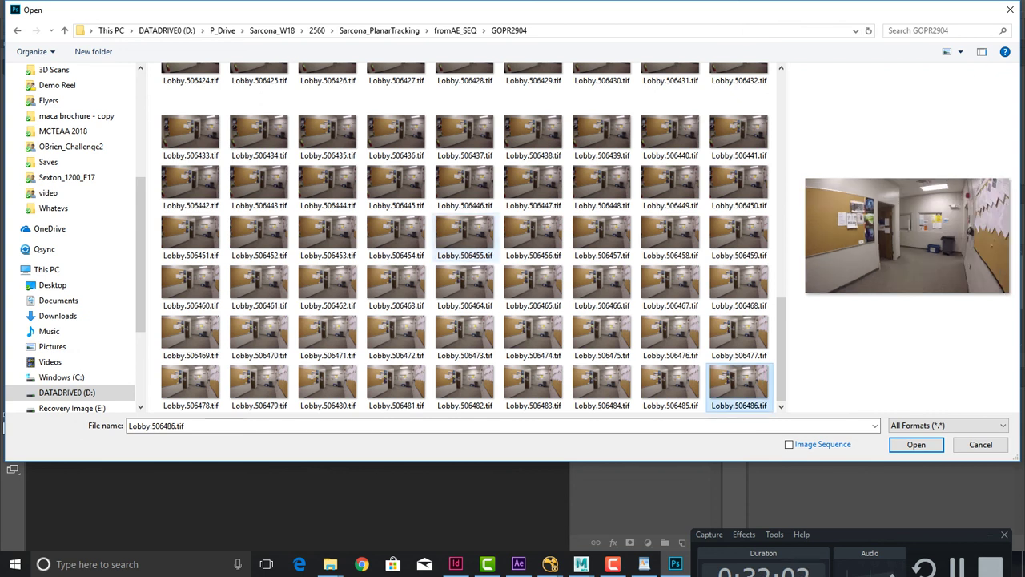
pyautogui.click(465, 237)
pyautogui.scroll(2, 465, 237)
pyautogui.click(601, 184)
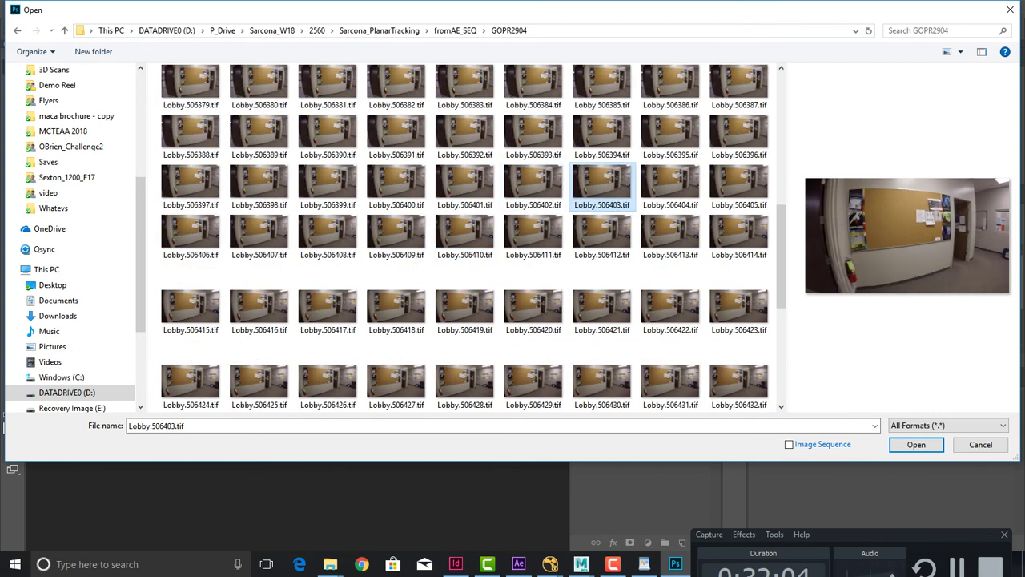
pyautogui.click(533, 308)
pyautogui.click(533, 383)
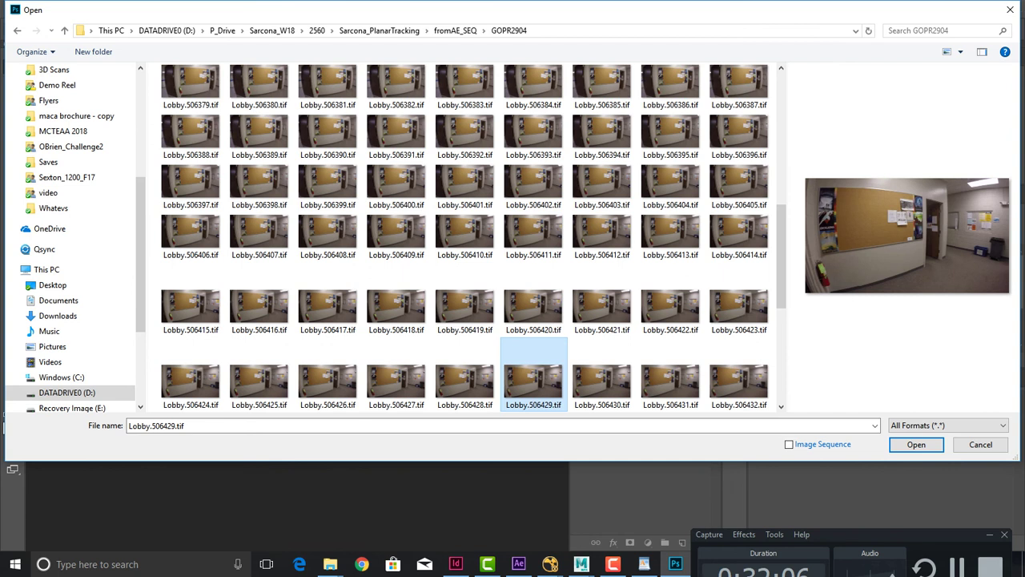
pyautogui.press('Down')
pyautogui.press('Down')
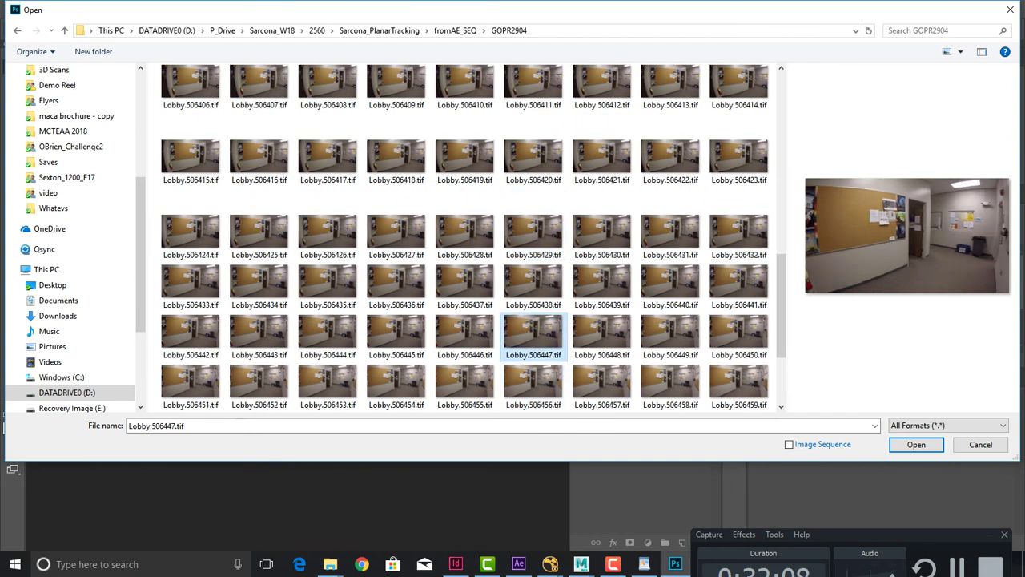
pyautogui.press('Down')
pyautogui.press('Return')
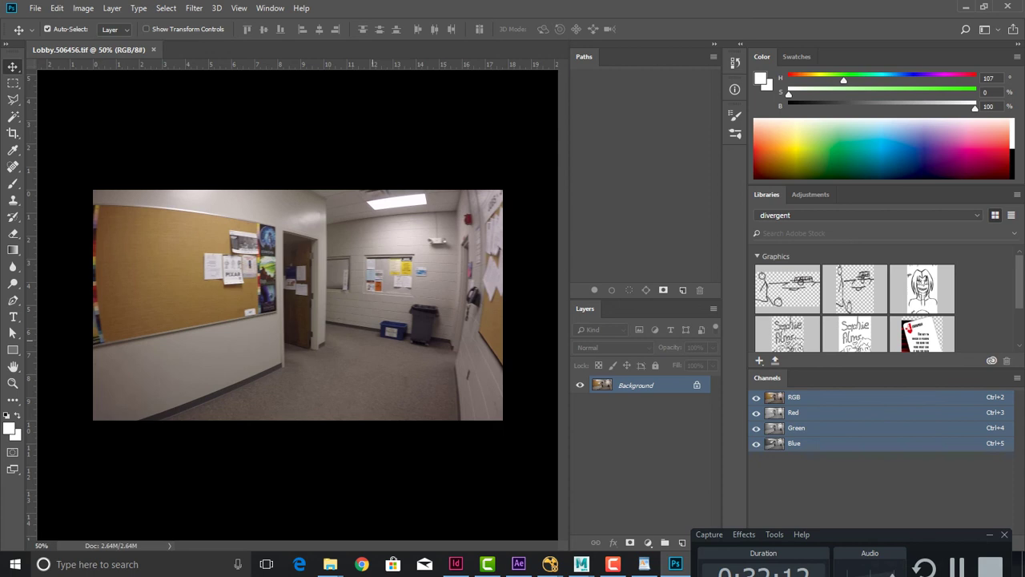
# Clone-stamp the nearby wall, baseboard and floor over the blue recycling bin, sampling at the baseboard beside it
pyautogui.moveTo(373, 318); pyautogui.dragTo(254, 254)
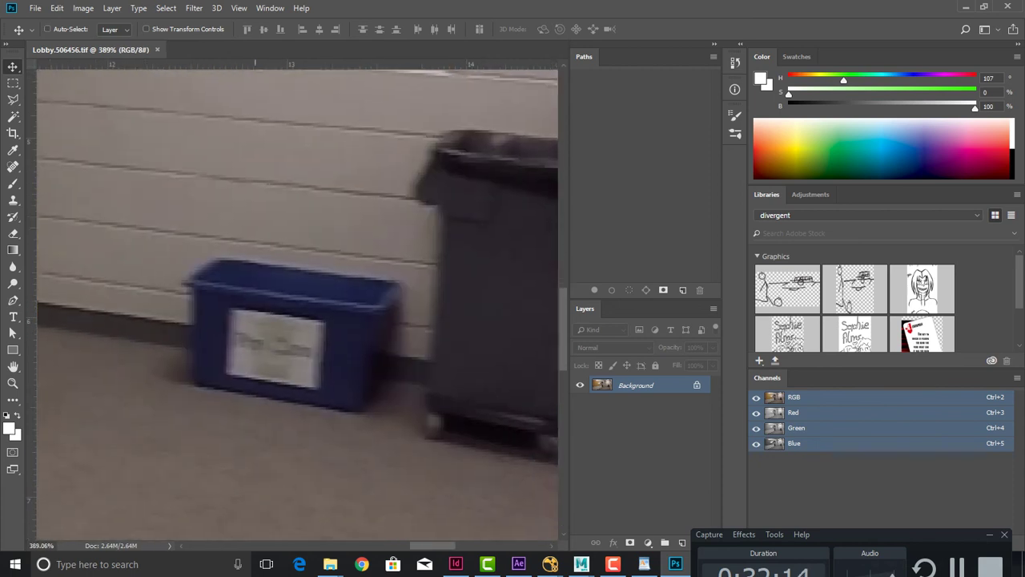
pyautogui.moveTo(230, 346); pyautogui.dragTo(313, 340)
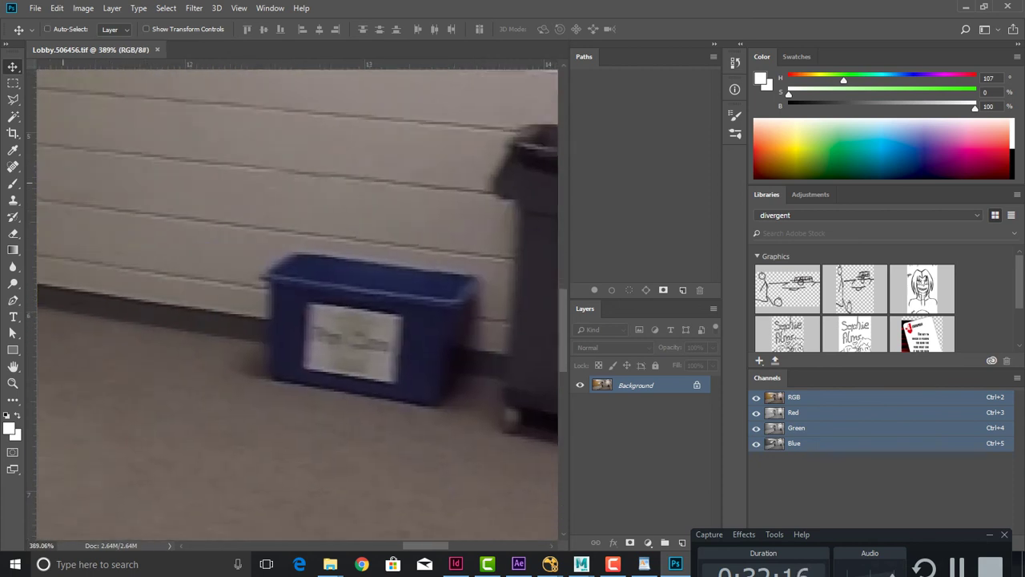
pyautogui.press('s')
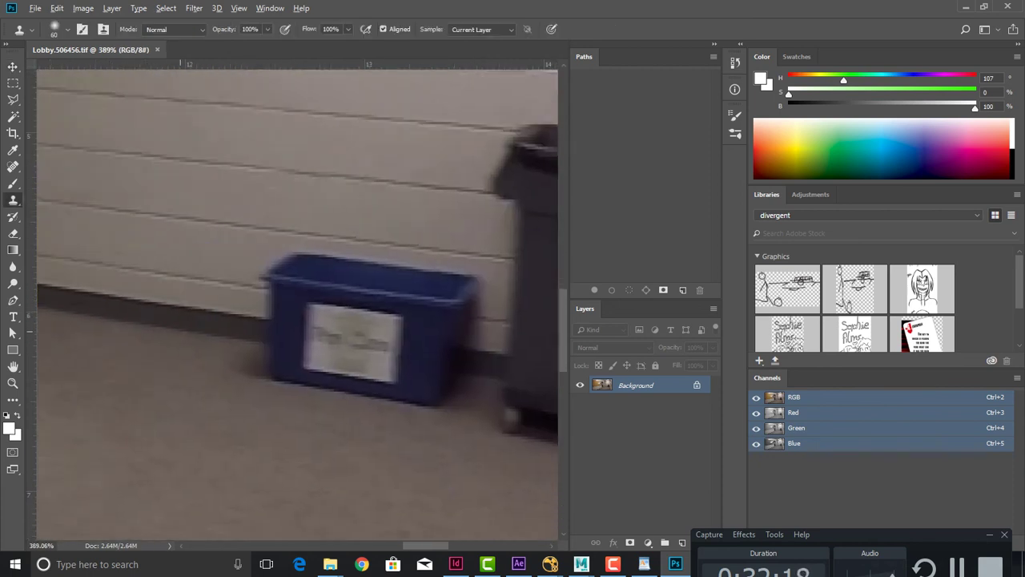
pyautogui.keyDown('alt'); pyautogui.click(181, 331); pyautogui.keyUp('alt')
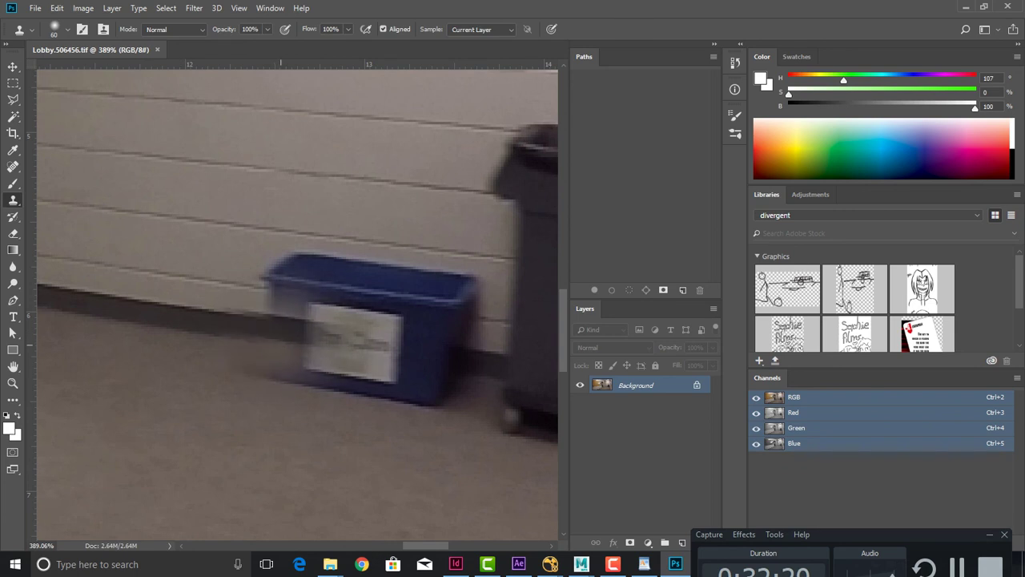
pyautogui.moveTo(282, 350)
pyautogui.mouseDown()
pyautogui.moveTo(353, 320)
pyautogui.moveTo(369, 336)
pyautogui.moveTo(376, 376)
pyautogui.moveTo(248, 376)
pyautogui.moveTo(335, 390)
pyautogui.moveTo(280, 285)
pyautogui.moveTo(284, 264)
pyautogui.moveTo(384, 289)
pyautogui.moveTo(400, 304)
pyautogui.moveTo(368, 346)
pyautogui.moveTo(361, 387)
pyautogui.moveTo(405, 384)
pyautogui.moveTo(413, 288)
pyautogui.moveTo(433, 337)
pyautogui.moveTo(420, 304)
pyautogui.moveTo(461, 345)
pyautogui.moveTo(457, 384)
pyautogui.moveTo(432, 396)
pyautogui.moveTo(450, 346)
pyautogui.mouseUp()
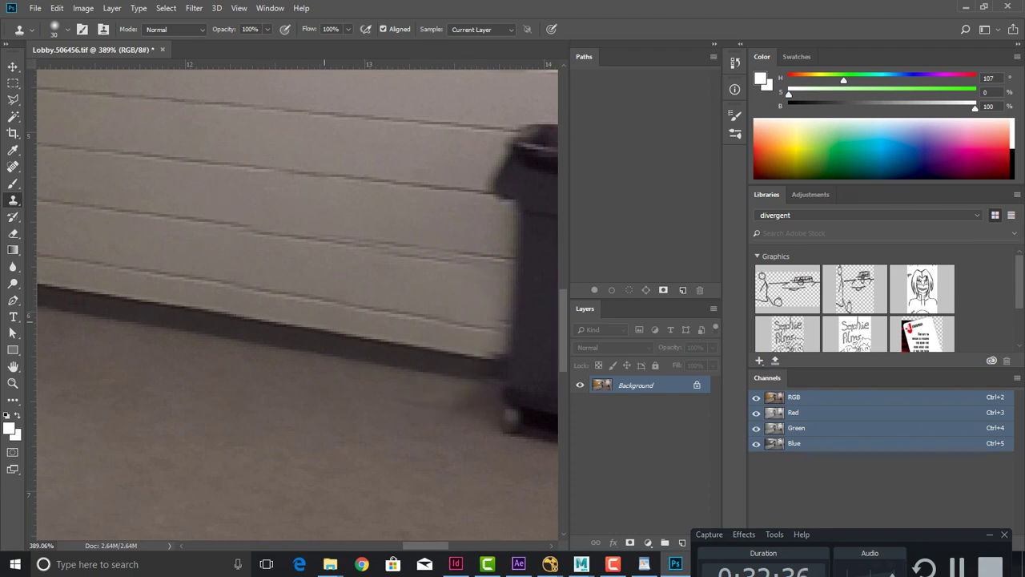
# Undo all the clone strokes over the blue recycling bin
pyautogui.hotkey('ctrl', 'alt', 'z')
pyautogui.hotkey('ctrl', 'alt', 'z')
pyautogui.hotkey('ctrl', 'alt', 'z')
pyautogui.hotkey('ctrl', 'alt', 'z')
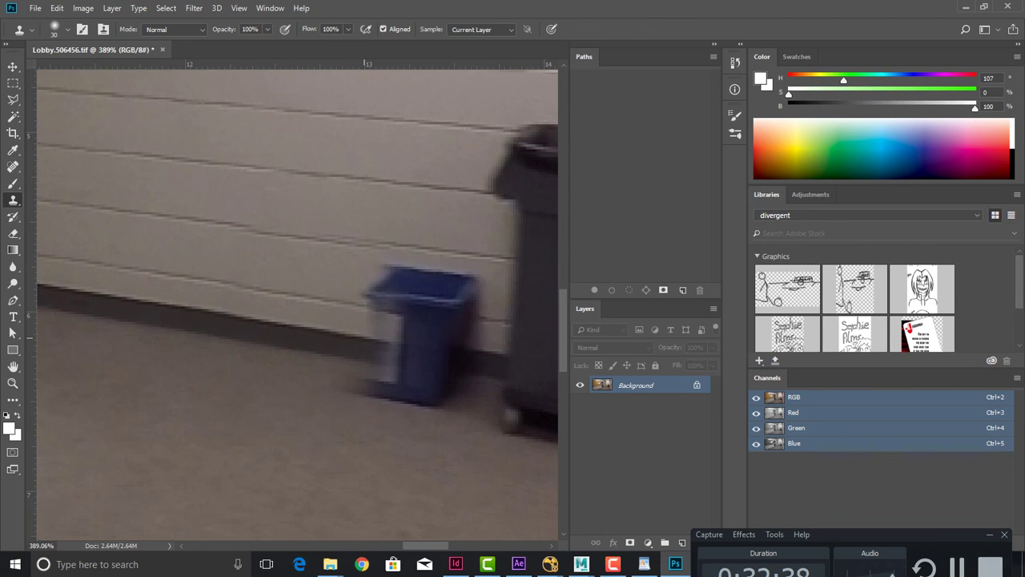
pyautogui.hotkey('ctrl', 'alt', 'z')
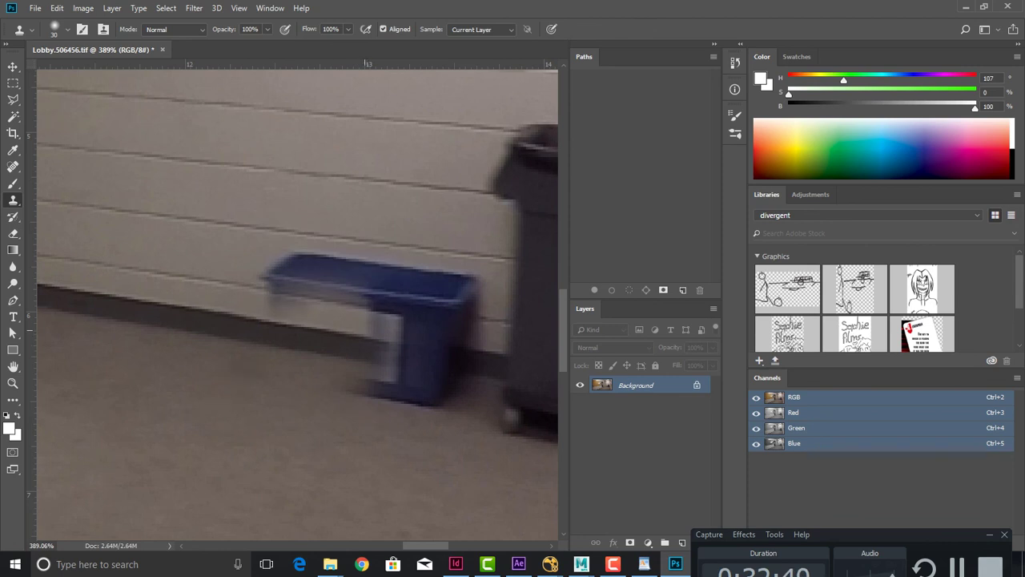
pyautogui.hotkey('ctrl', 'alt', 'z')
pyautogui.hotkey('ctrl', 'alt', 'z')
pyautogui.hotkey('ctrl', 'alt', 'z')
pyautogui.hotkey('ctrl', 'alt', 'z')
pyautogui.hotkey('ctrl', 'alt', 'z')
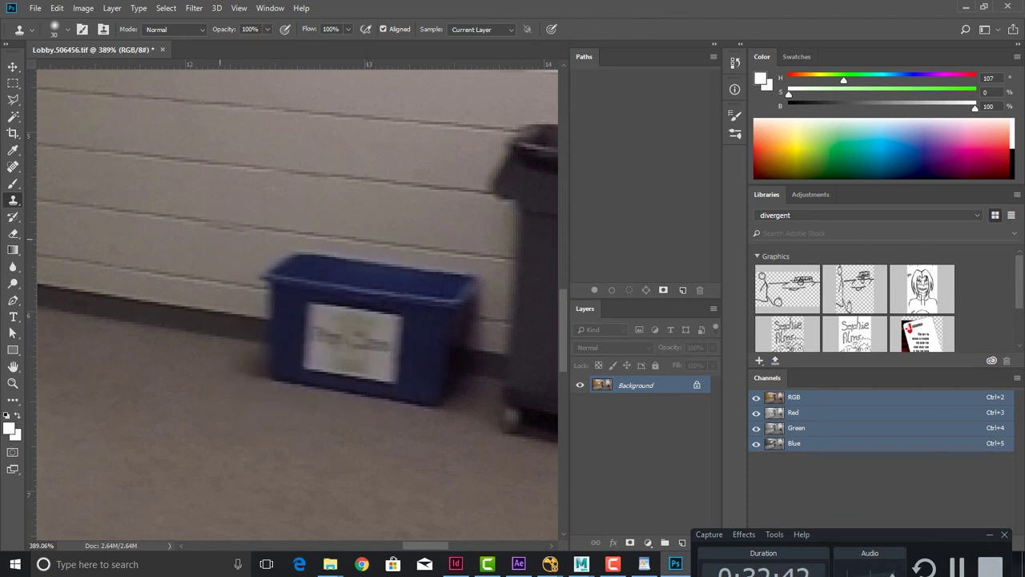
# Select a rectangle of clean wall, baseboard and floor beside the blue bin and copy it to a new layer
pyautogui.click(13, 82)
pyautogui.moveTo(120, 150); pyautogui.dragTo(229, 185)
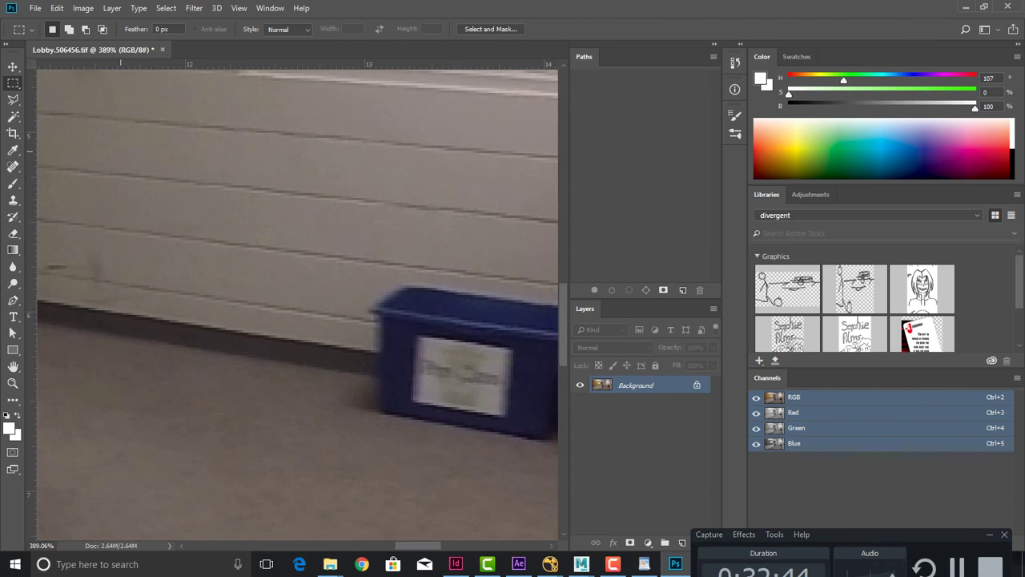
pyautogui.hscroll(-2, 298, 296)
pyautogui.moveTo(181, 218); pyautogui.dragTo(379, 419)
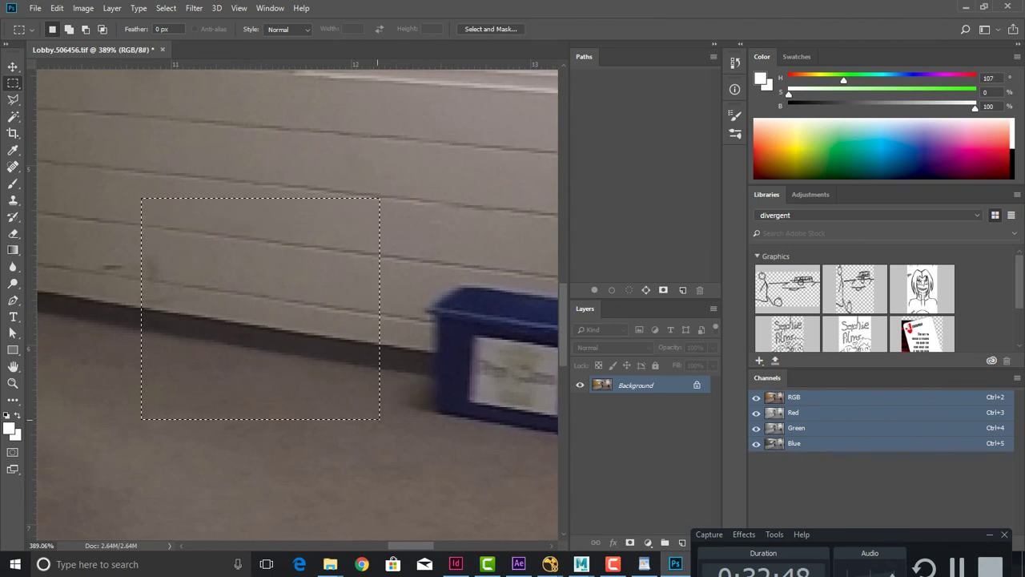
pyautogui.hotkey('ctrl', 'j')
# Move the copied wall-and-floor patch over the blue recycling bin, aligning its baseboard with the background
pyautogui.moveTo(258, 309); pyautogui.dragTo(465, 349)
pyautogui.click(331, 340)
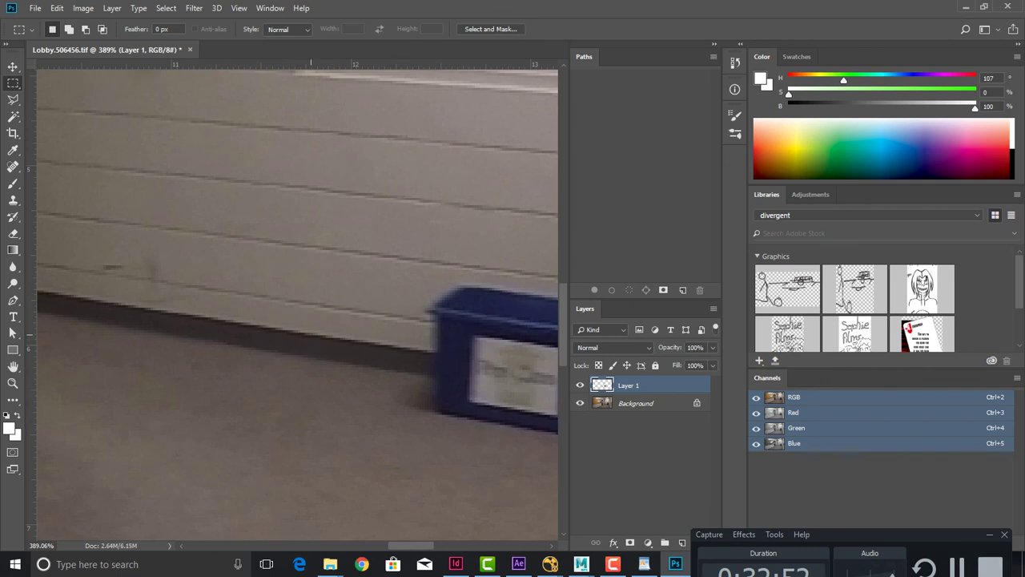
pyautogui.press('v')
pyautogui.moveTo(265, 292); pyautogui.dragTo(460, 340)
pyautogui.moveTo(459, 339); pyautogui.dragTo(258, 302)
pyautogui.moveTo(295, 303); pyautogui.dragTo(369, 266)
# Scale the patch to about 104.17% width and 102.25% height so it reaches the grey trash can
pyautogui.hotkey('ctrl', 't')
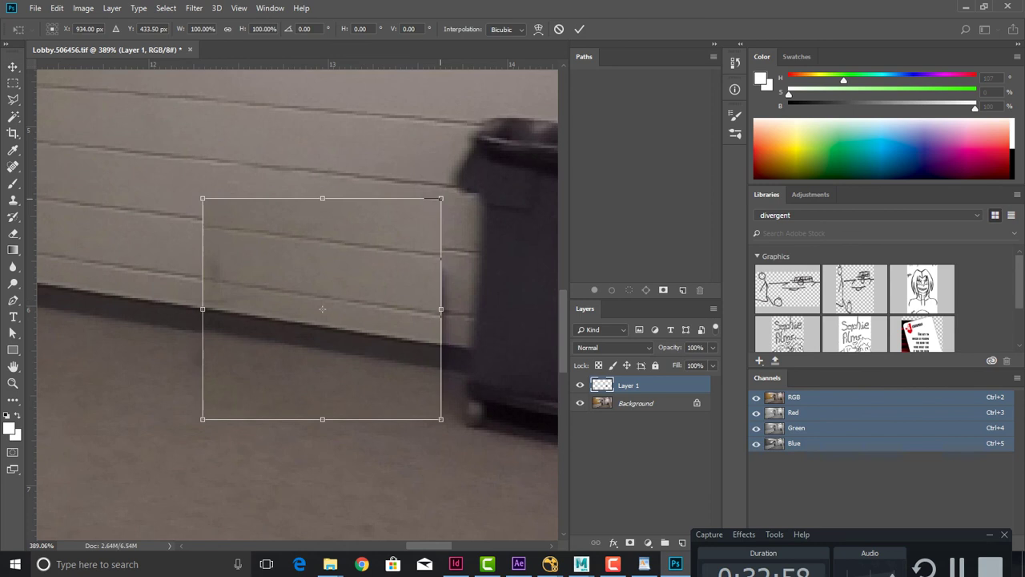
pyautogui.moveTo(440, 198); pyautogui.dragTo(451, 193)
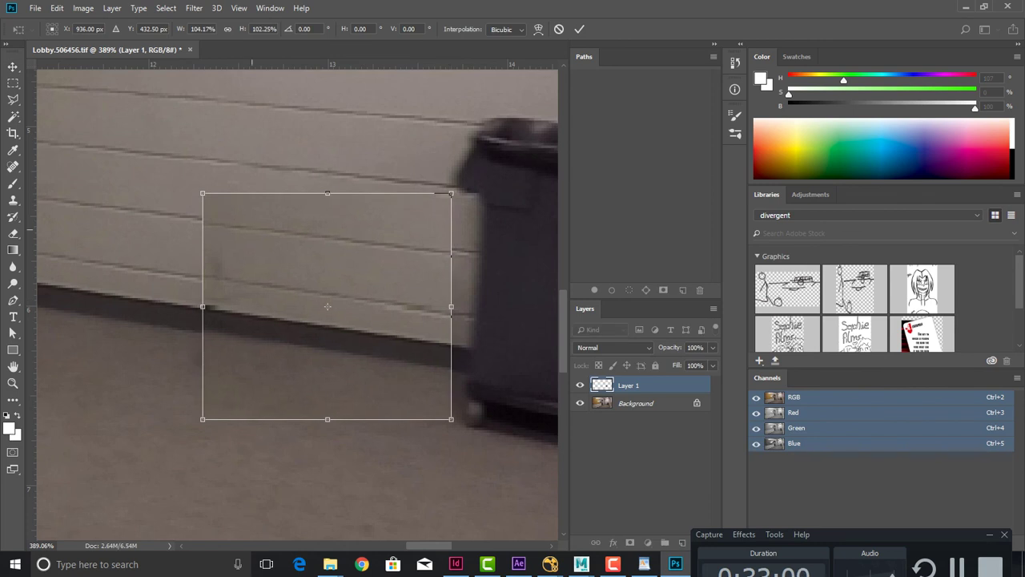
pyautogui.press('Return')
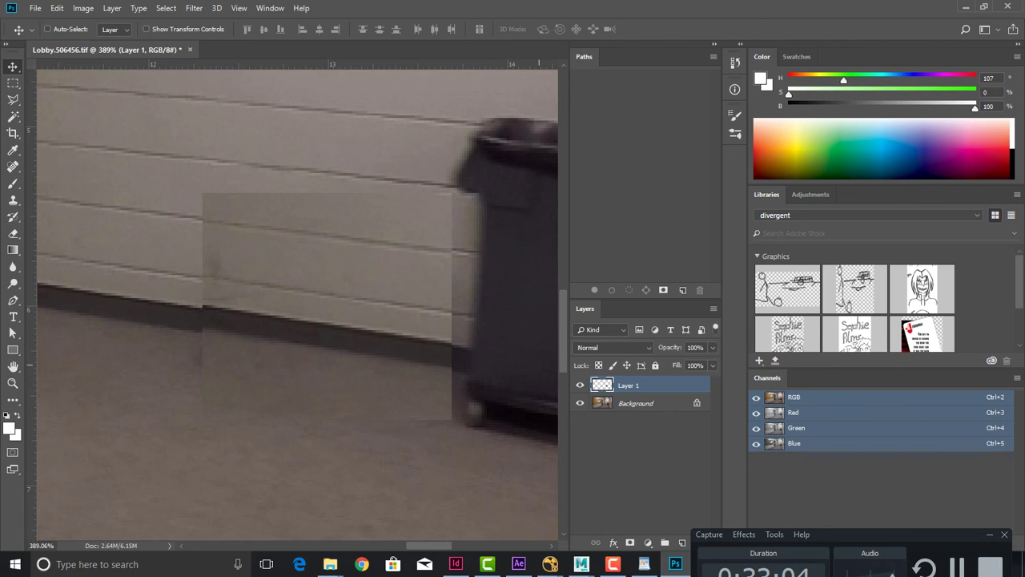
# Distort the copied patch by pulling its lower-left corner slightly down and outward to line its baseboard up with the background
pyautogui.hotkey('ctrl', 't')
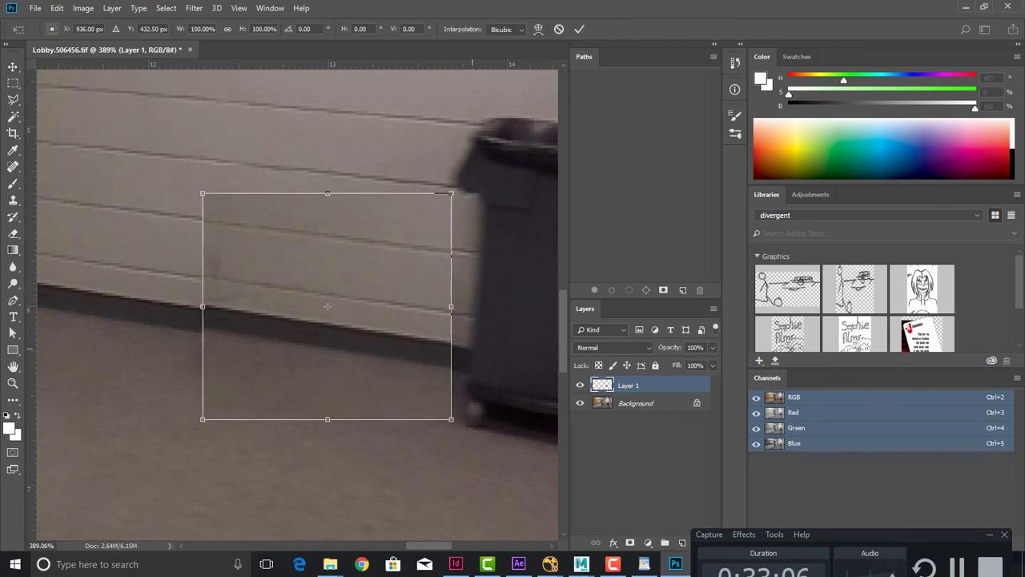
pyautogui.moveTo(203, 193); pyautogui.dragTo(202, 197)
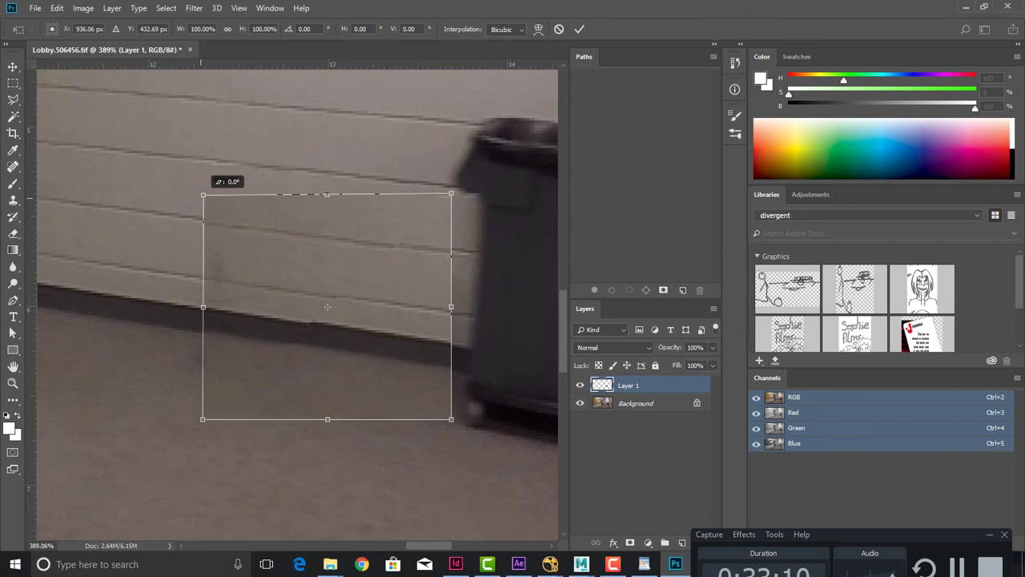
pyautogui.press('Return')
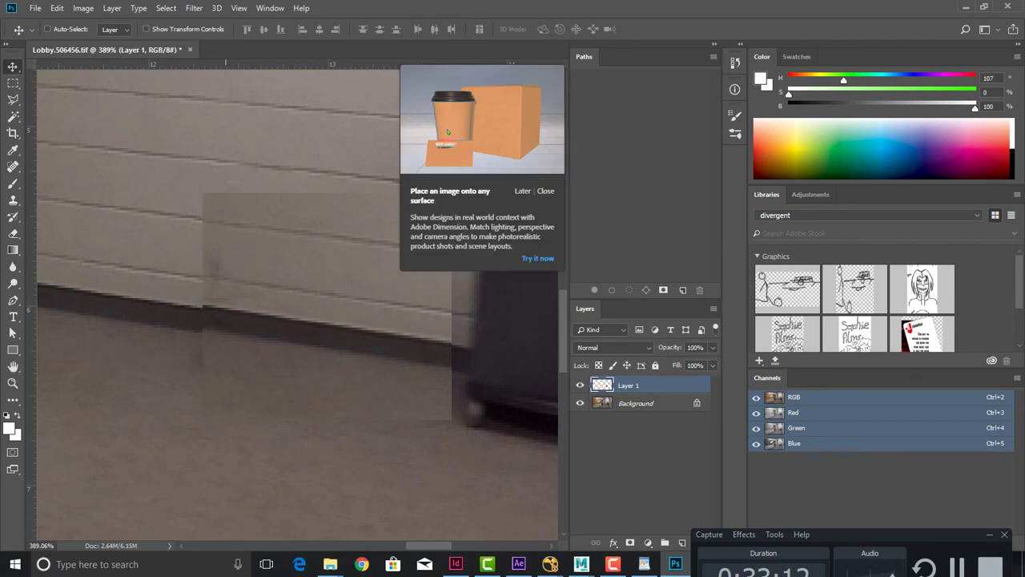
pyautogui.hotkey('ctrl', 't')
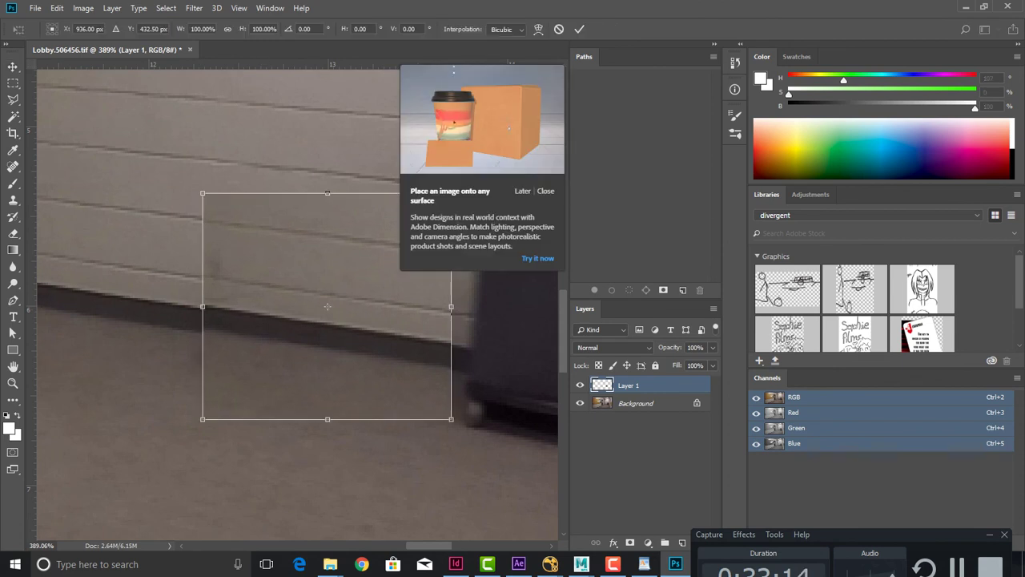
pyautogui.click(544, 190)
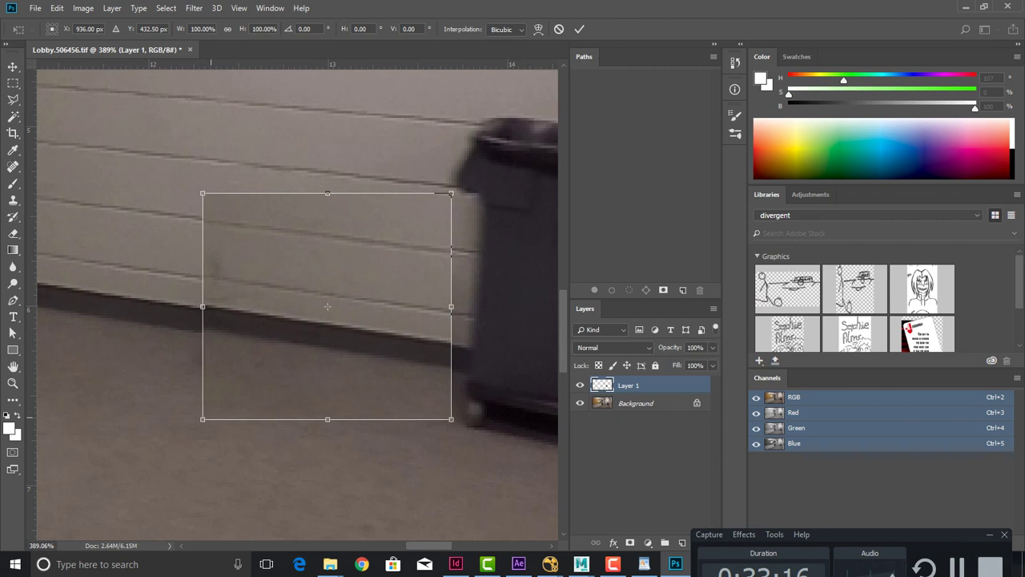
pyautogui.moveTo(203, 419); pyautogui.dragTo(200, 426)
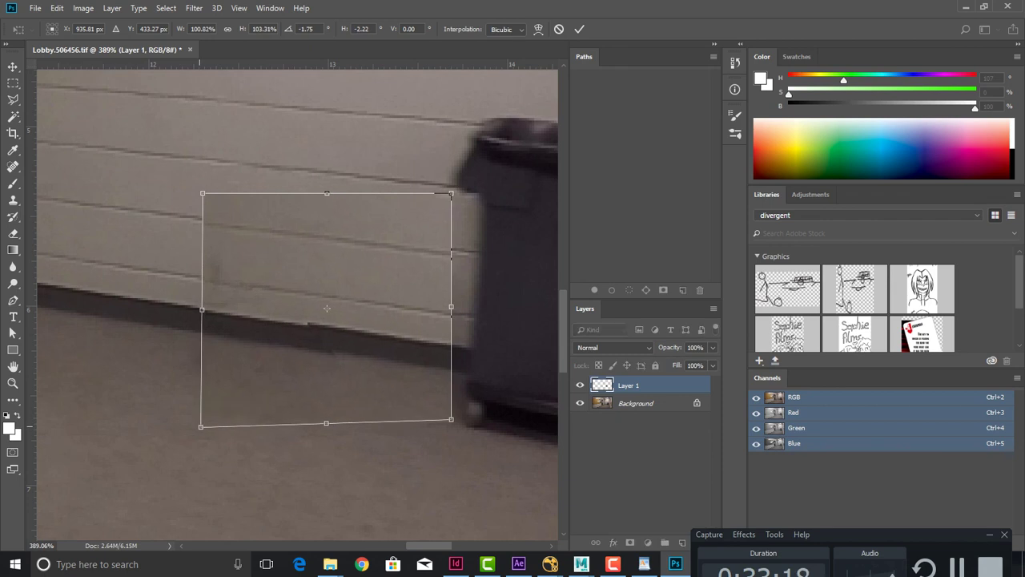
pyautogui.press('Return')
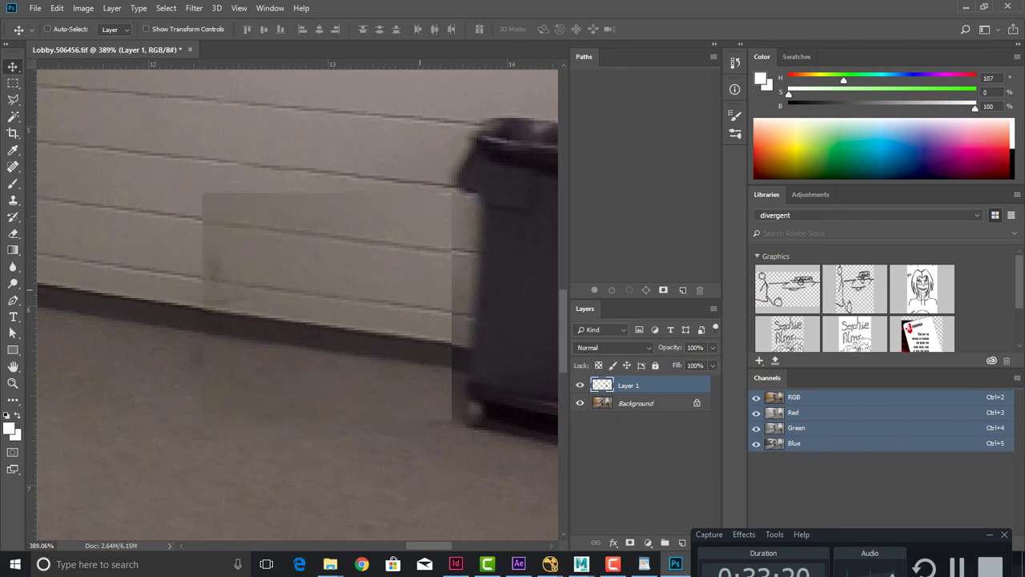
pyautogui.hotkey('ctrl', 'l')
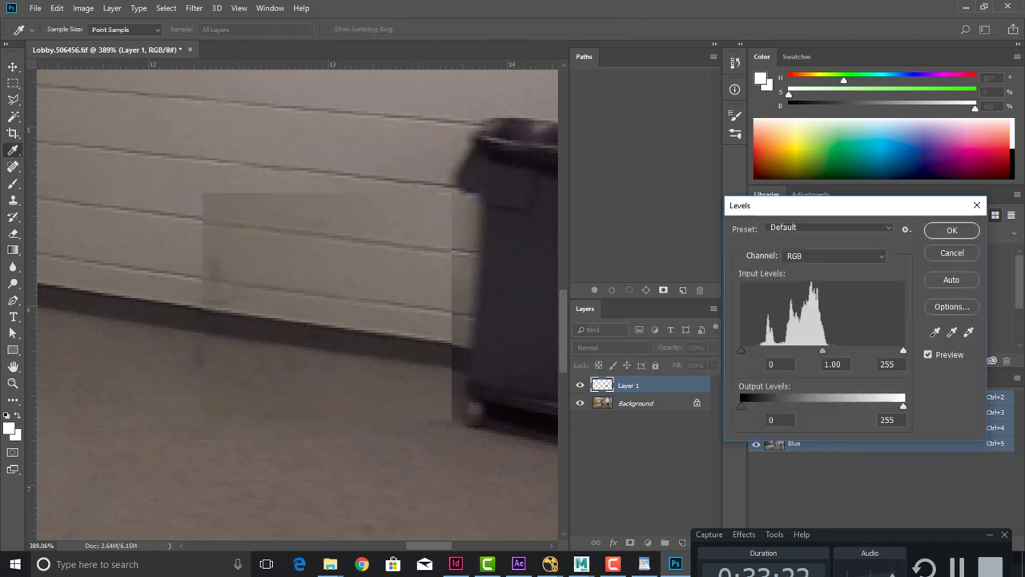
pyautogui.moveTo(822, 350); pyautogui.dragTo(817, 350)
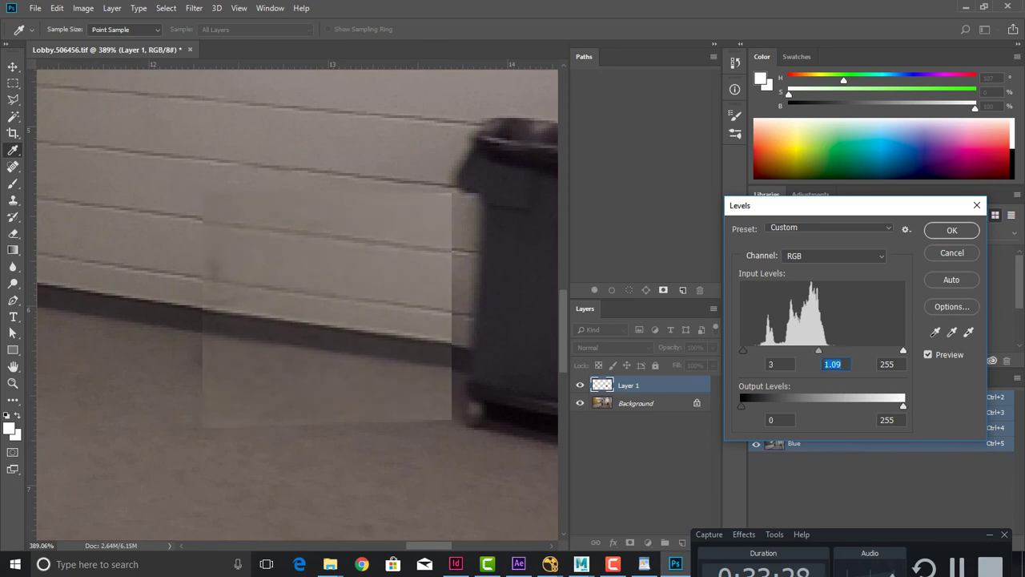
pyautogui.moveTo(743, 351); pyautogui.dragTo(741, 350)
pyautogui.press('Tab')
pyautogui.press('Tab')
pyautogui.moveTo(745, 406); pyautogui.dragTo(741, 406)
pyautogui.press('Escape')
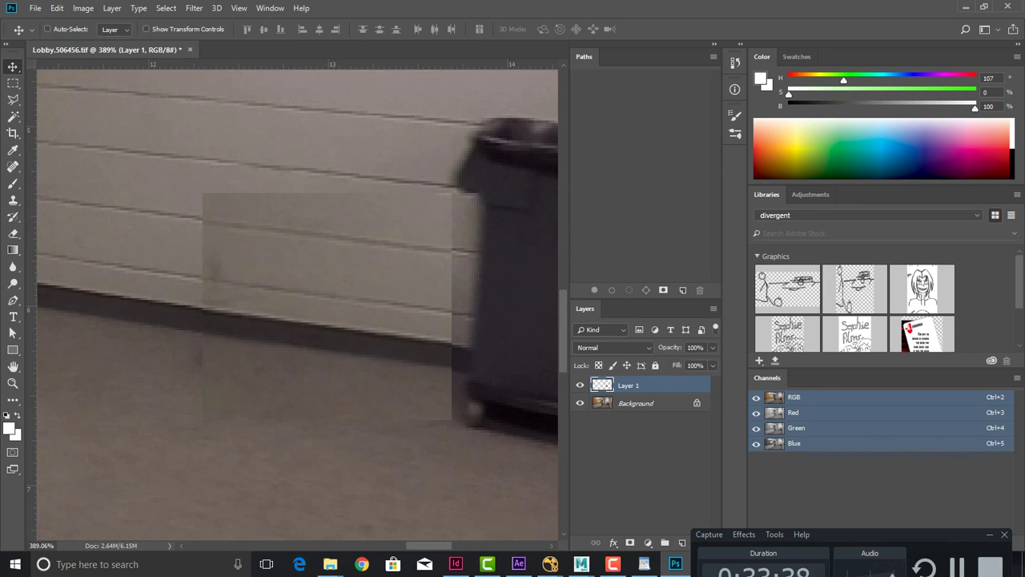
# Add a layer mask to the patch layer and set the brush to size 40 at 38% opacity
pyautogui.click(630, 542)
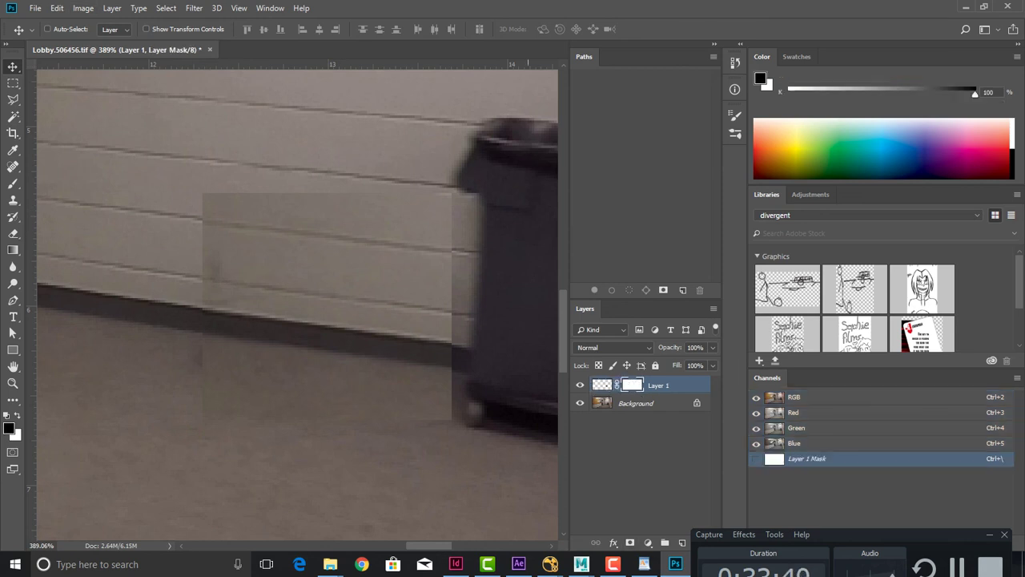
pyautogui.press('b')
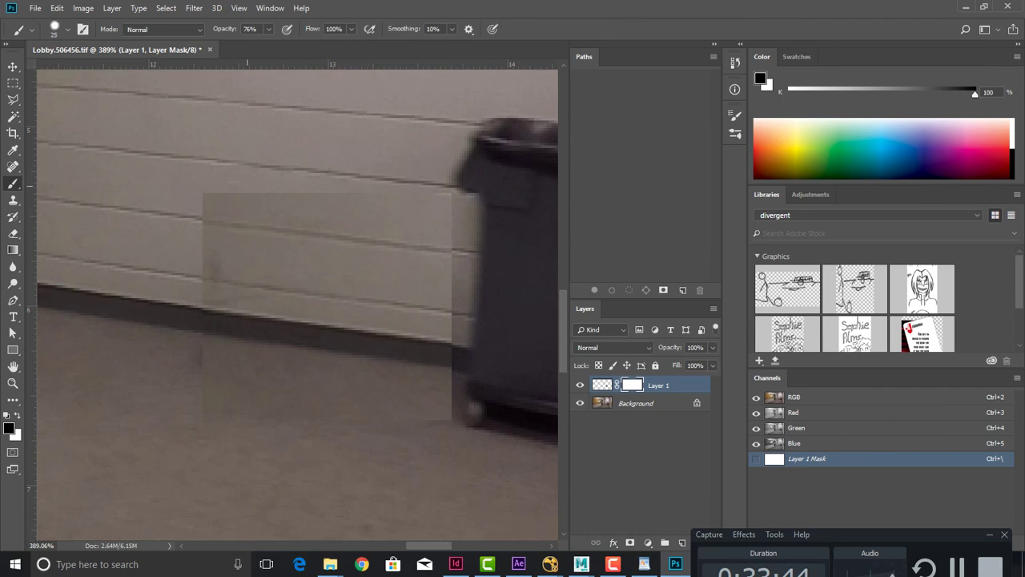
pyautogui.press(']')
pyautogui.press(']')
pyautogui.press(']')
pyautogui.click(268, 28)
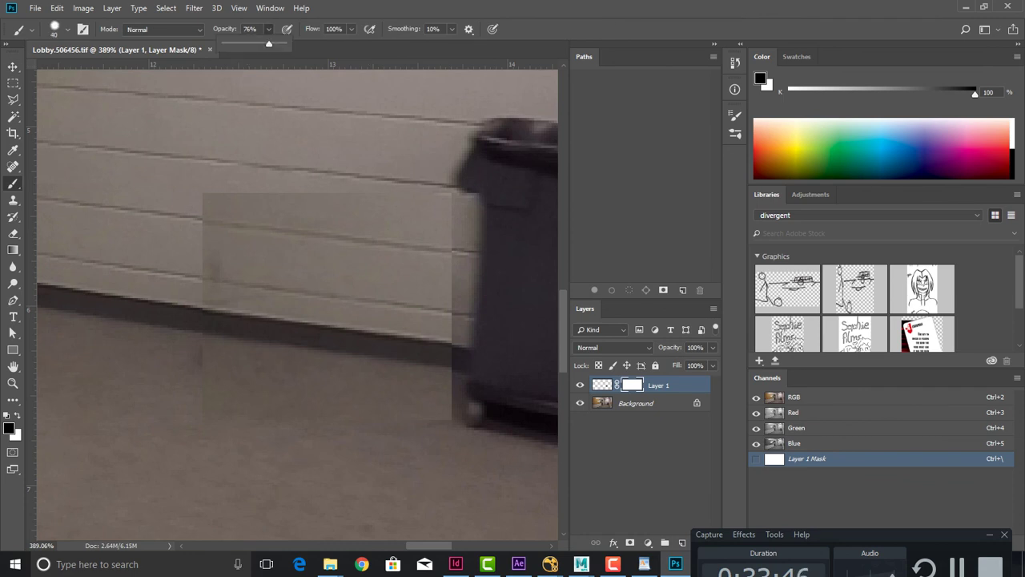
pyautogui.moveTo(269, 44); pyautogui.dragTo(252, 44)
# Paint black on the patch's mask over the wall and along the floor near both sides to blend it with the background
pyautogui.moveTo(238, 262); pyautogui.dragTo(277, 250)
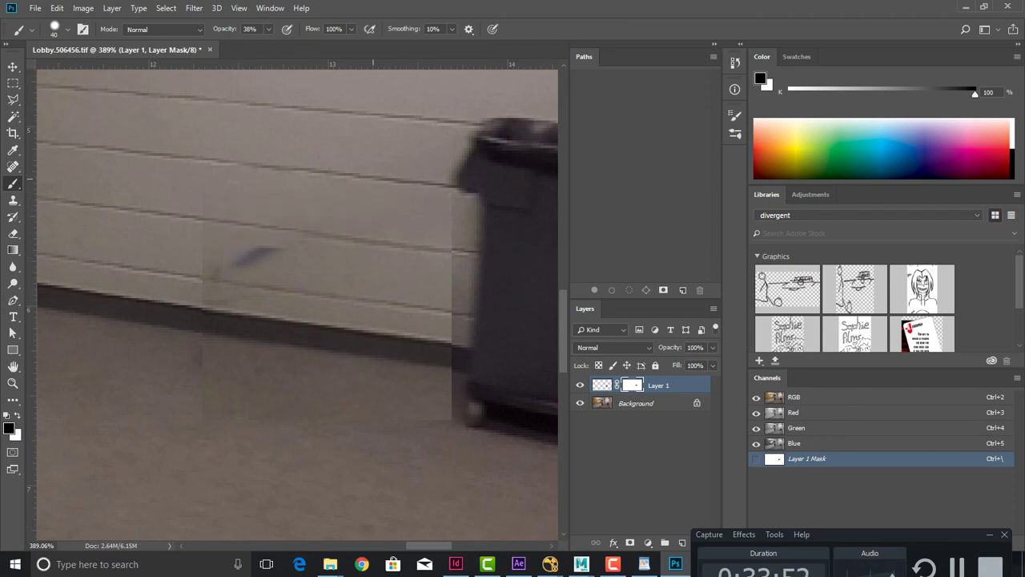
pyautogui.moveTo(423, 270)
pyautogui.mouseDown()
pyautogui.moveTo(443, 279)
pyautogui.moveTo(426, 397)
pyautogui.mouseUp()
pyautogui.moveTo(429, 276)
pyautogui.mouseDown()
pyautogui.moveTo(427, 377)
pyautogui.moveTo(412, 389)
pyautogui.moveTo(328, 381)
pyautogui.mouseUp()
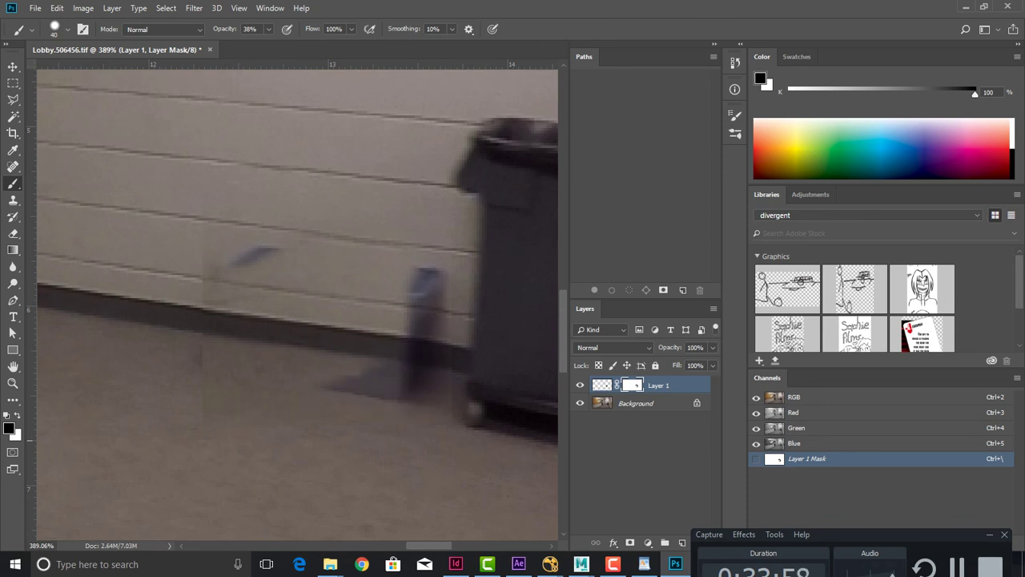
pyautogui.moveTo(240, 356); pyautogui.dragTo(216, 370)
pyautogui.moveTo(239, 270)
pyautogui.mouseDown()
pyautogui.moveTo(233, 312)
pyautogui.moveTo(237, 287)
pyautogui.mouseUp()
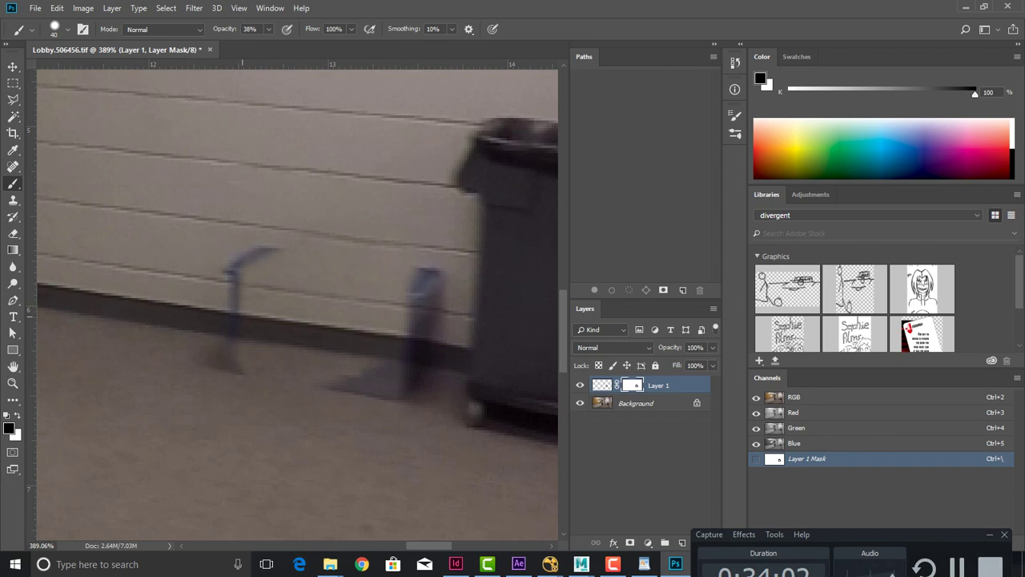
# Paint white on the patch's mask with a size 20 brush to cover the exposed blue parts of the bin again
pyautogui.press('x')
pyautogui.click(261, 257)
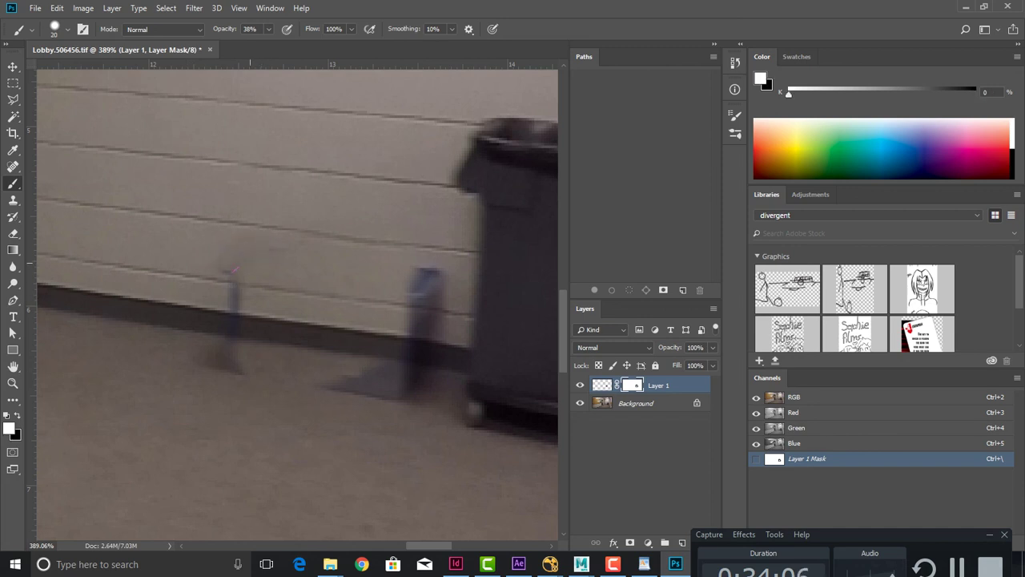
pyautogui.click(235, 308)
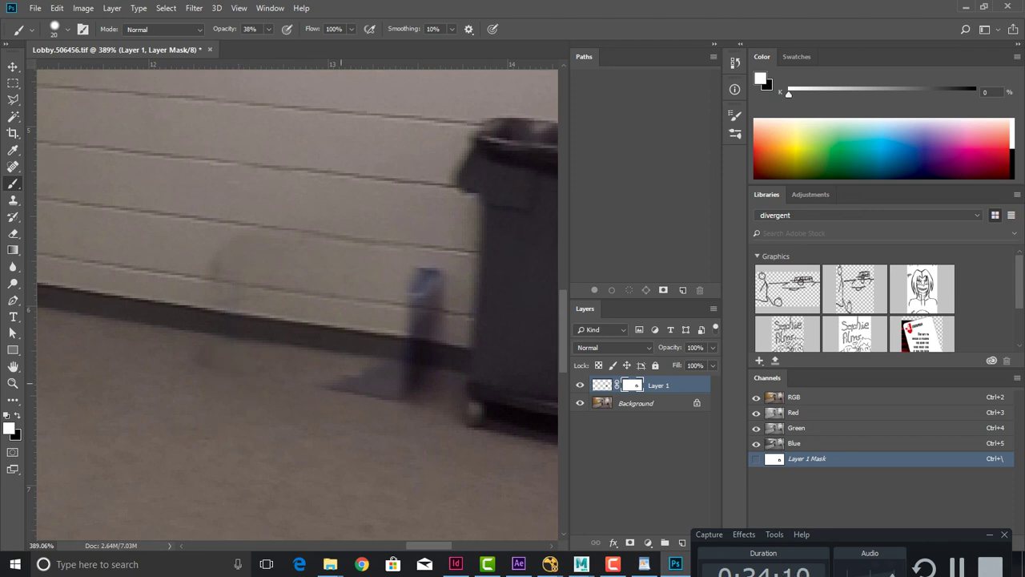
pyautogui.moveTo(340, 390)
pyautogui.mouseDown()
pyautogui.moveTo(393, 383)
pyautogui.moveTo(347, 381)
pyautogui.mouseUp()
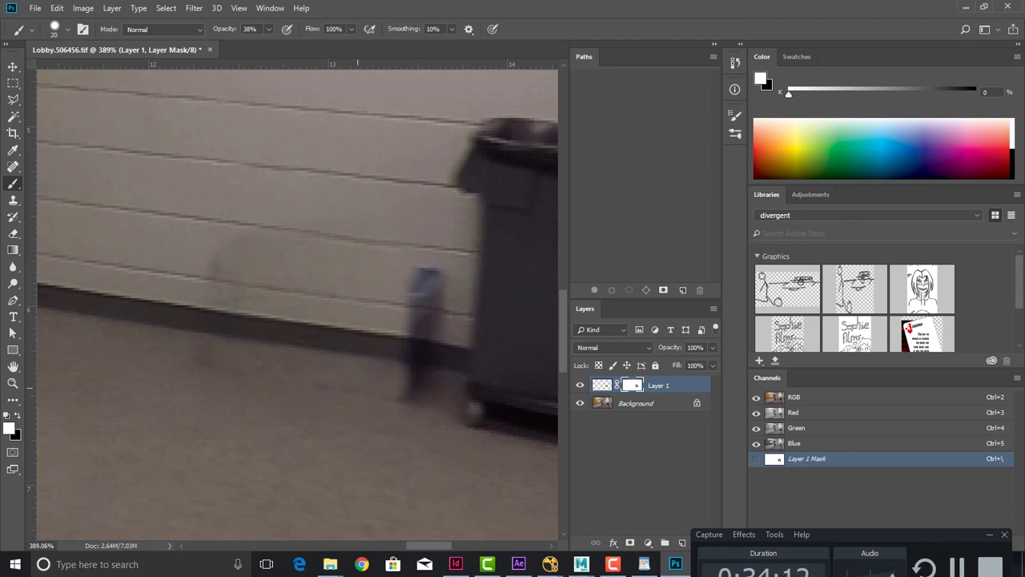
pyautogui.moveTo(417, 277)
pyautogui.mouseDown()
pyautogui.moveTo(420, 375)
pyautogui.moveTo(401, 399)
pyautogui.mouseUp()
# Merge the masked patch layer down into the Background layer
pyautogui.press('s')
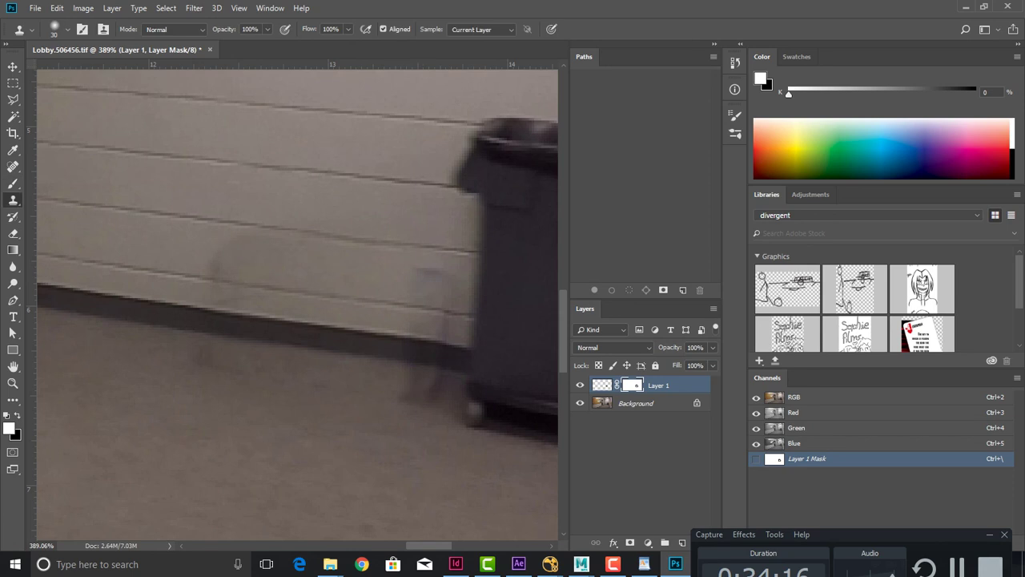
pyautogui.hotkey('ctrl', 'e')
pyautogui.moveTo(361, 313); pyautogui.dragTo(466, 328)
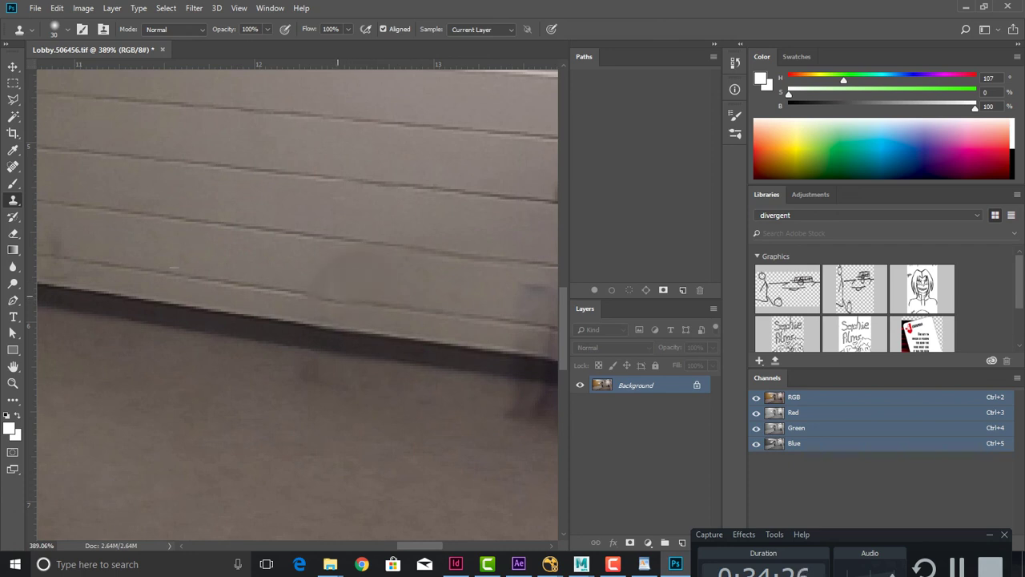
# Heal the faint curved smudge on the wall where the blue bin stood, using the content-aware Spot Healing Brush
pyautogui.rightClick(13, 200)
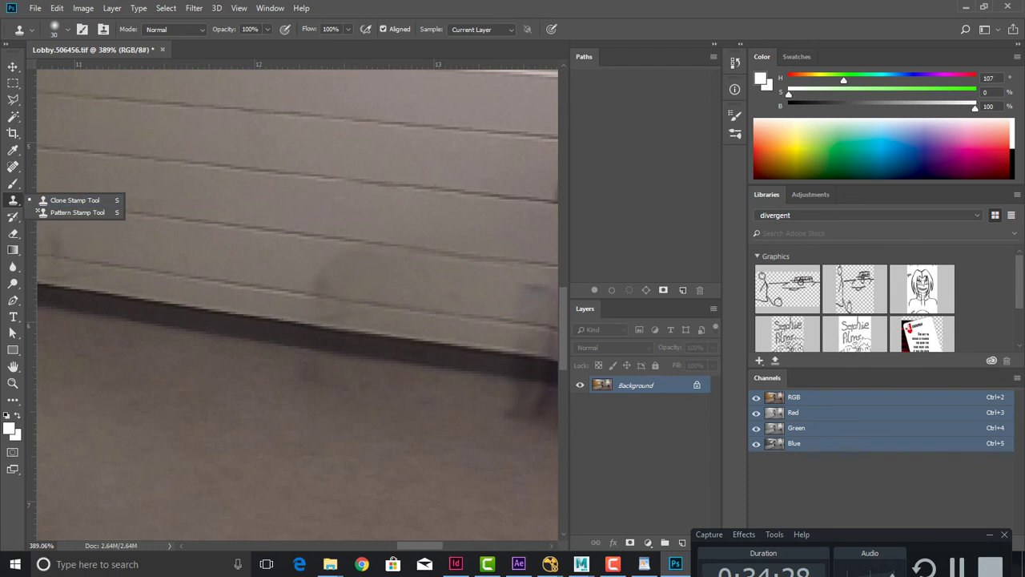
pyautogui.click(13, 167)
pyautogui.click(13, 166)
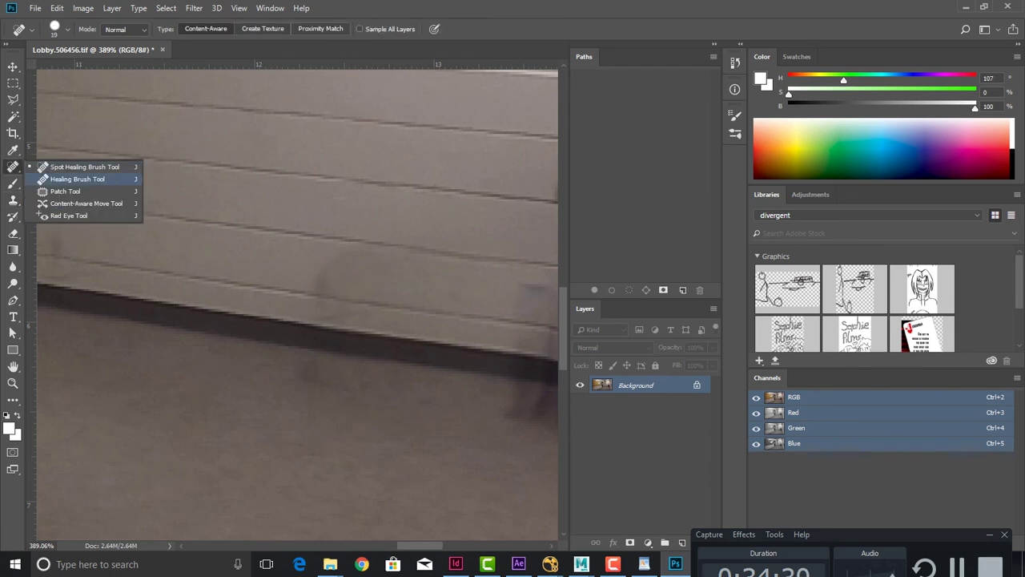
pyautogui.click(77, 178)
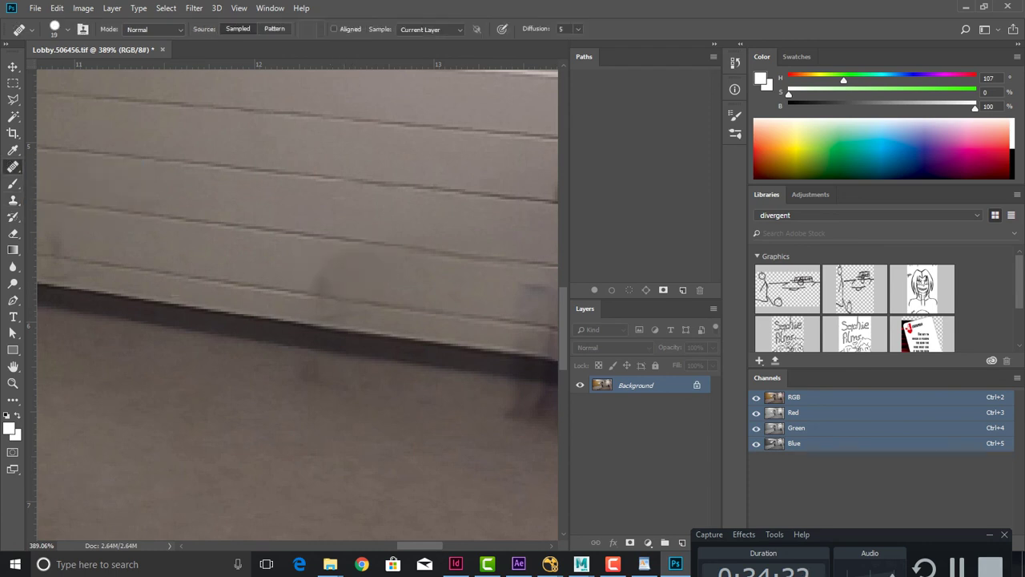
pyautogui.rightClick(13, 166)
pyautogui.click(72, 165)
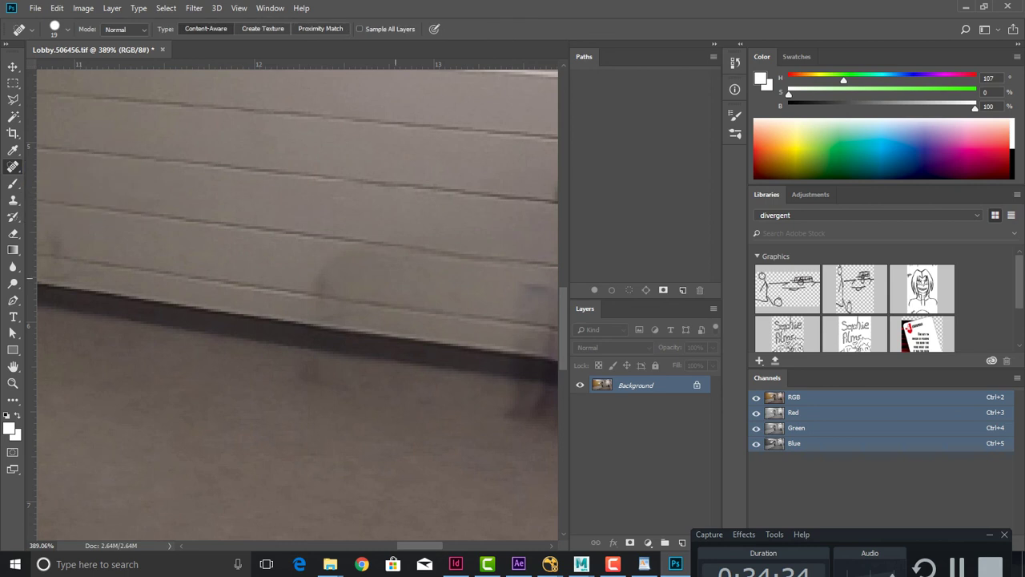
pyautogui.moveTo(318, 269); pyautogui.dragTo(385, 270)
pyautogui.moveTo(455, 298)
pyautogui.mouseDown()
pyautogui.moveTo(351, 291)
pyautogui.moveTo(440, 291)
pyautogui.moveTo(459, 314)
pyautogui.mouseUp()
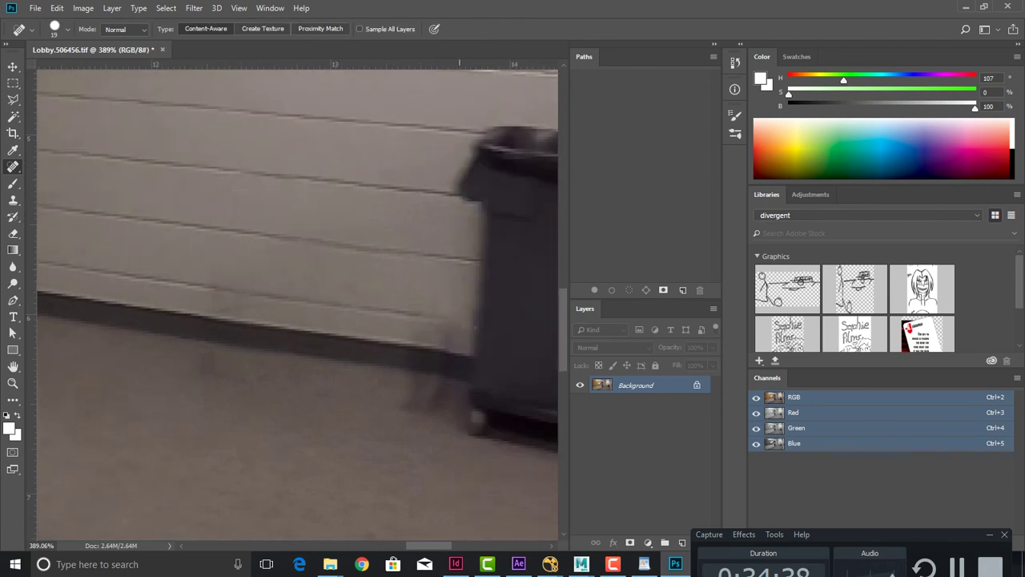
# Spot-heal the remaining ghost marks on the floor and along the lowest wall seam, undoing the baseboard stroke beside the grey trash can
pyautogui.moveTo(442, 348); pyautogui.dragTo(407, 355)
pyautogui.hotkey('ctrl', 'z')
pyautogui.moveTo(437, 396); pyautogui.dragTo(417, 359)
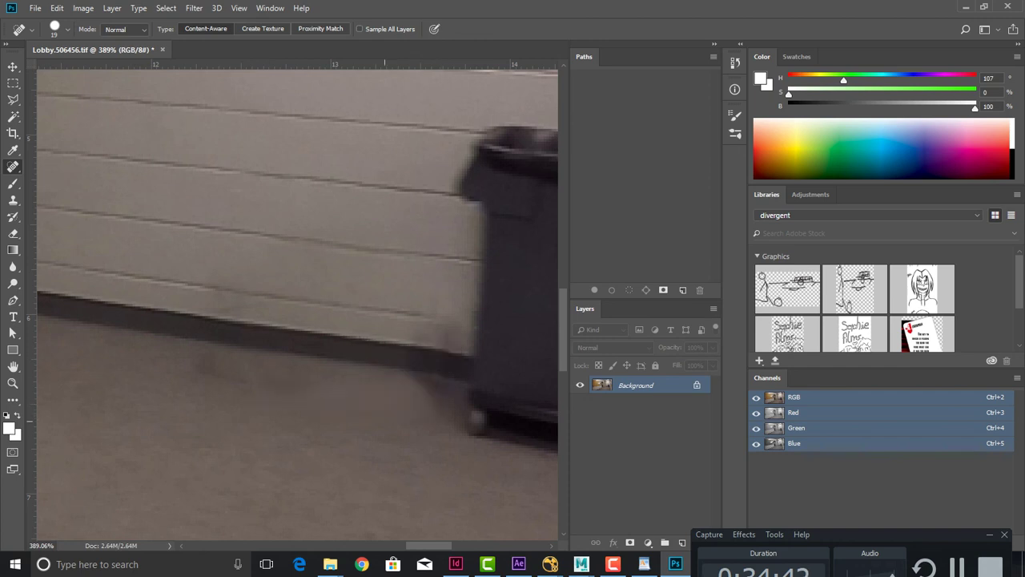
pyautogui.moveTo(417, 419)
pyautogui.mouseDown()
pyautogui.moveTo(371, 419)
pyautogui.moveTo(210, 371)
pyautogui.mouseUp()
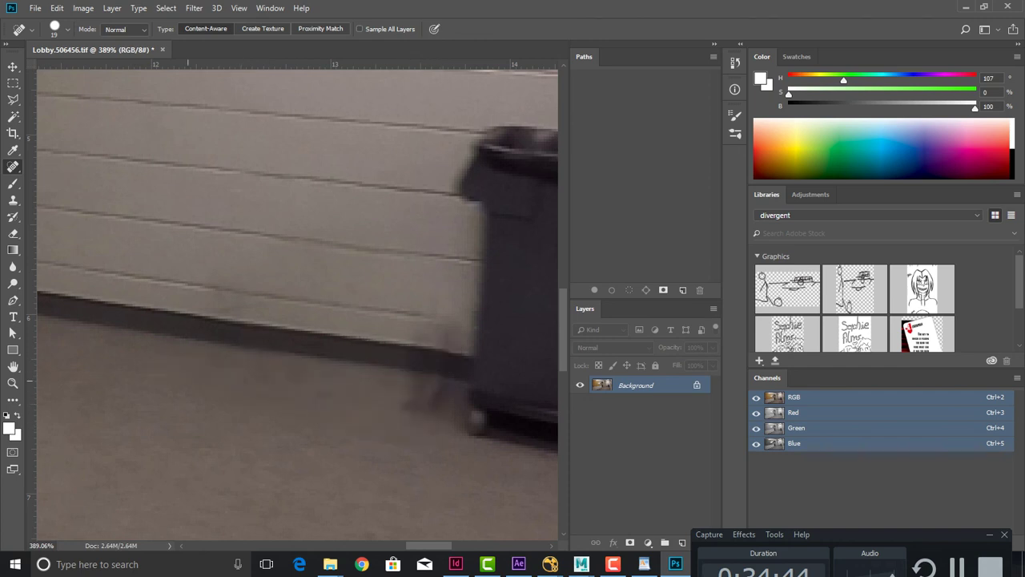
pyautogui.moveTo(291, 343)
pyautogui.mouseDown()
pyautogui.moveTo(394, 332)
pyautogui.moveTo(292, 331)
pyautogui.mouseUp()
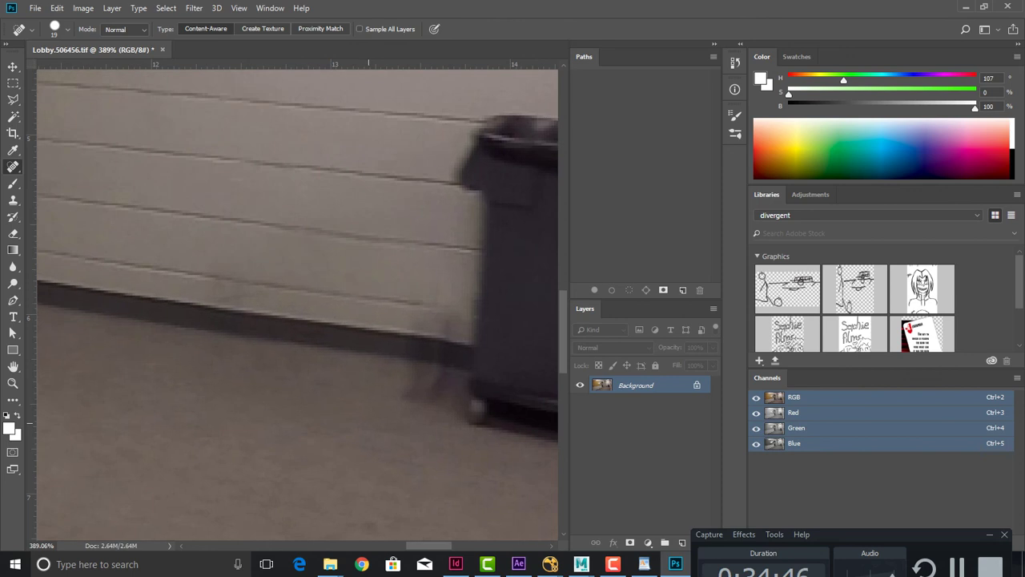
pyautogui.moveTo(192, 273); pyautogui.dragTo(261, 282)
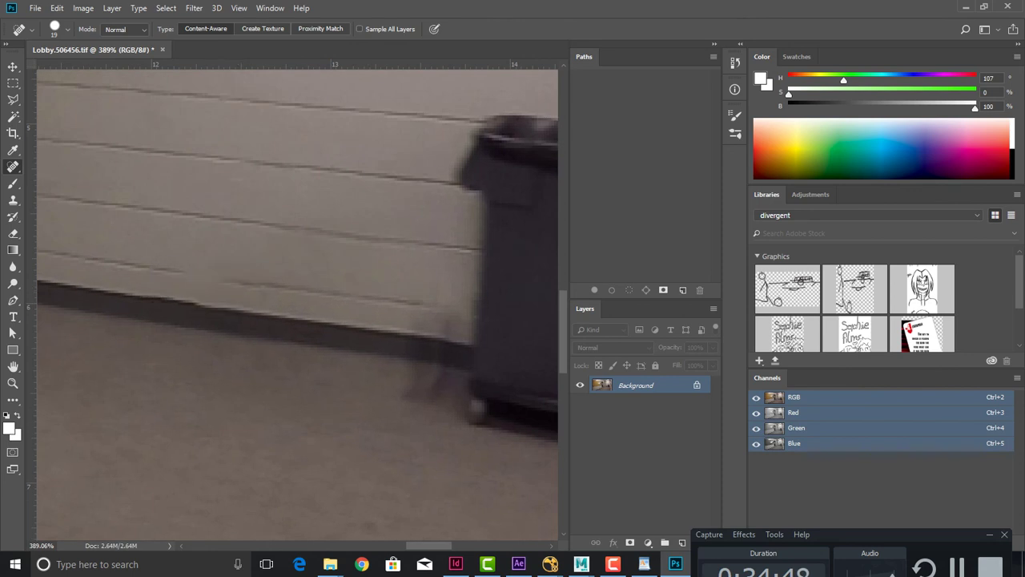
# Clone clean baseboard and floor over the dark smudges beside the grey trash can with the Clone Stamp, and check the whole frame
pyautogui.press('s')
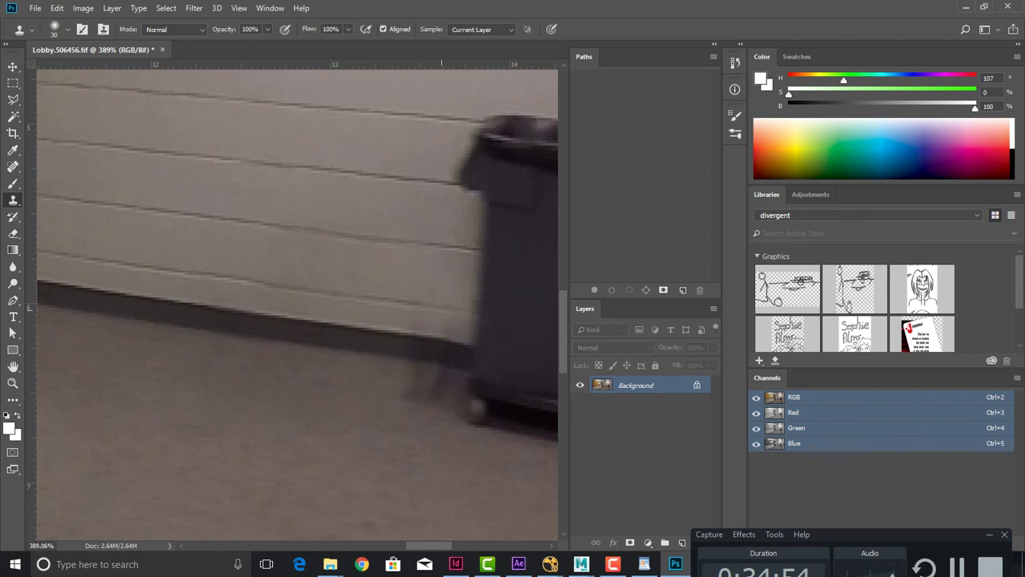
pyautogui.moveTo(441, 328); pyautogui.dragTo(431, 388)
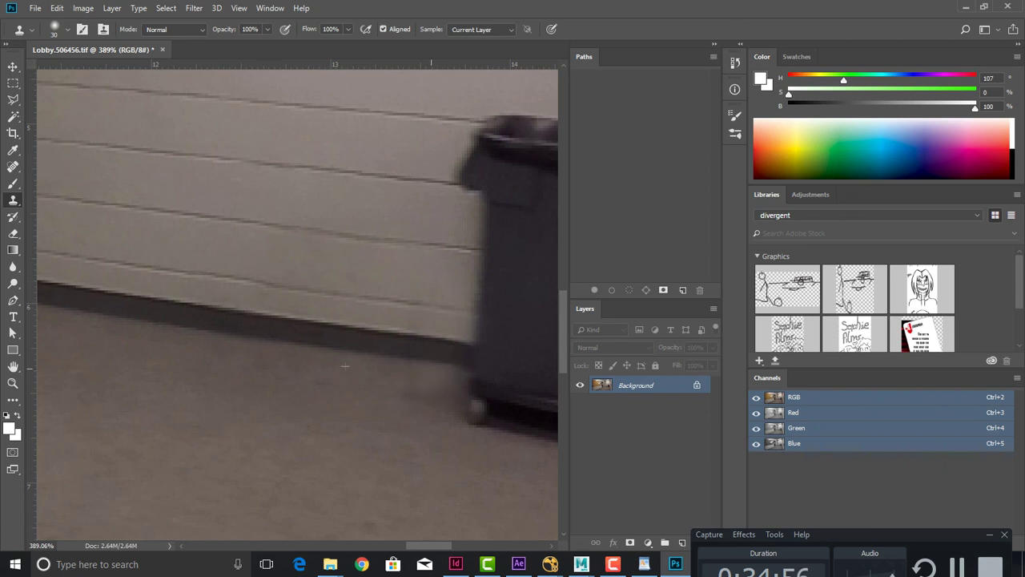
pyautogui.moveTo(345, 365); pyautogui.dragTo(341, 396)
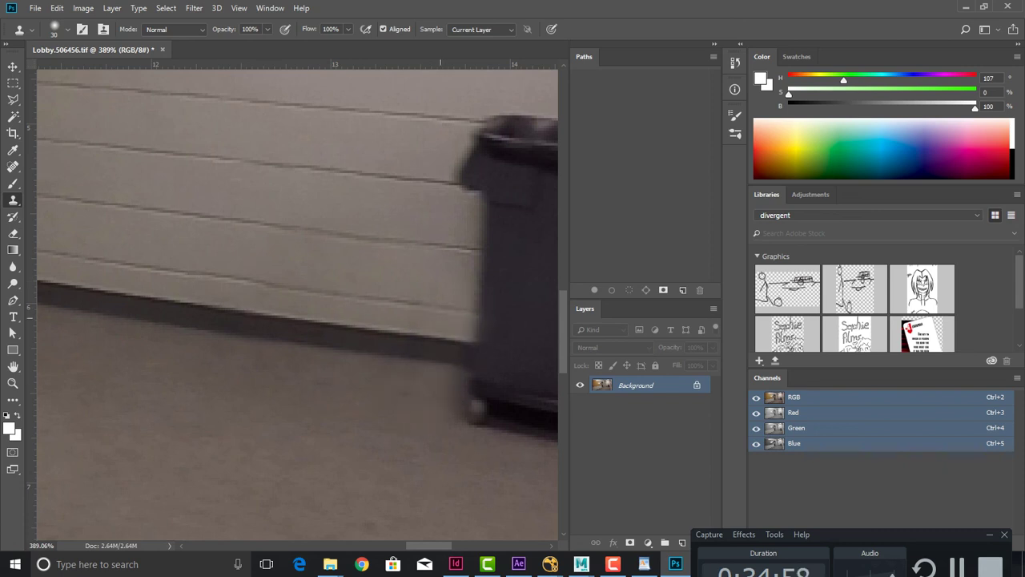
pyautogui.hotkey('ctrl', '0')
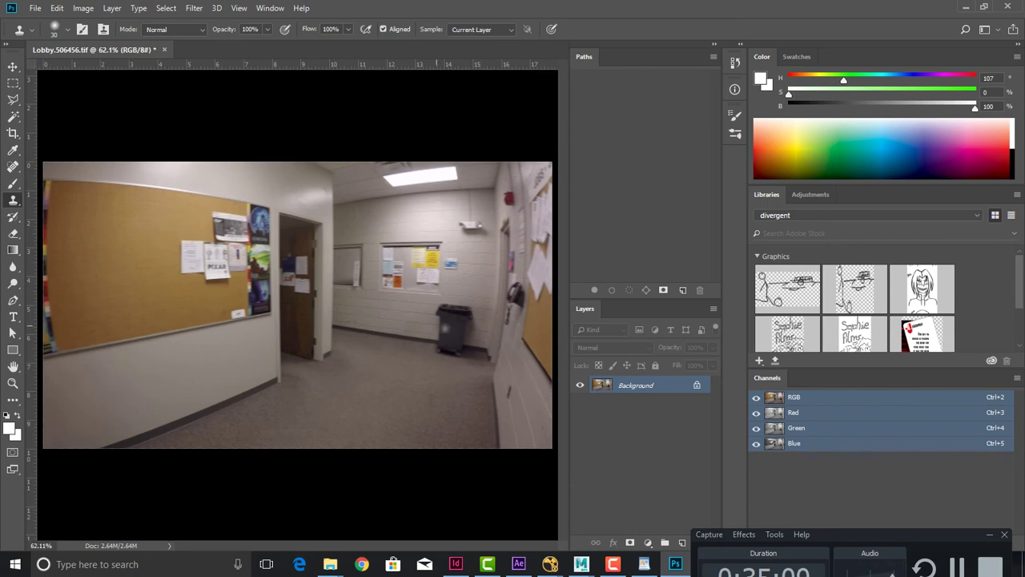
pyautogui.scroll(5, 405, 325)
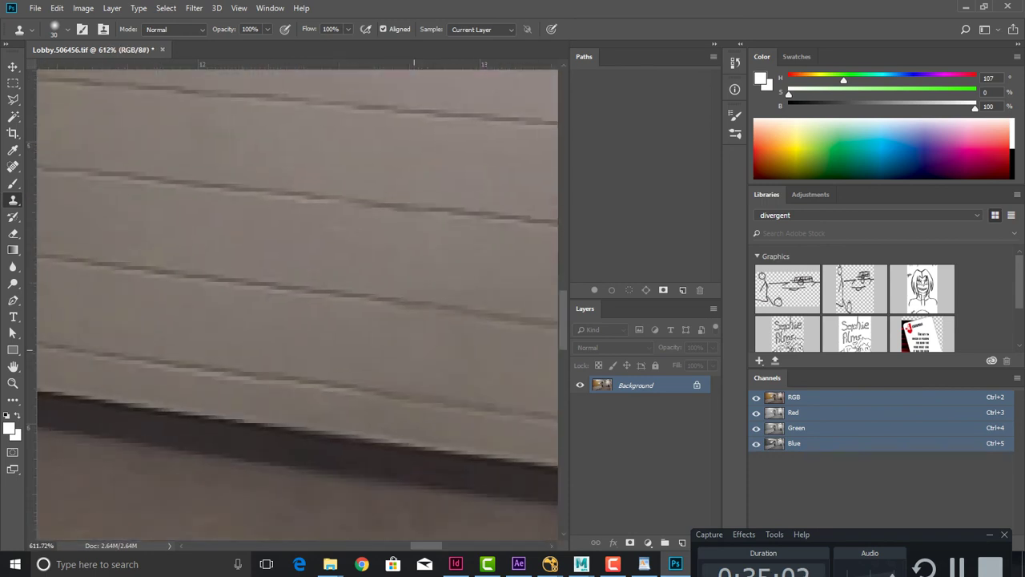
# Save the cleaned full frame under the name CleandUpBin as an uncompressed TIFF in the GOPR2904 folder
pyautogui.hotkey('ctrl', '-')
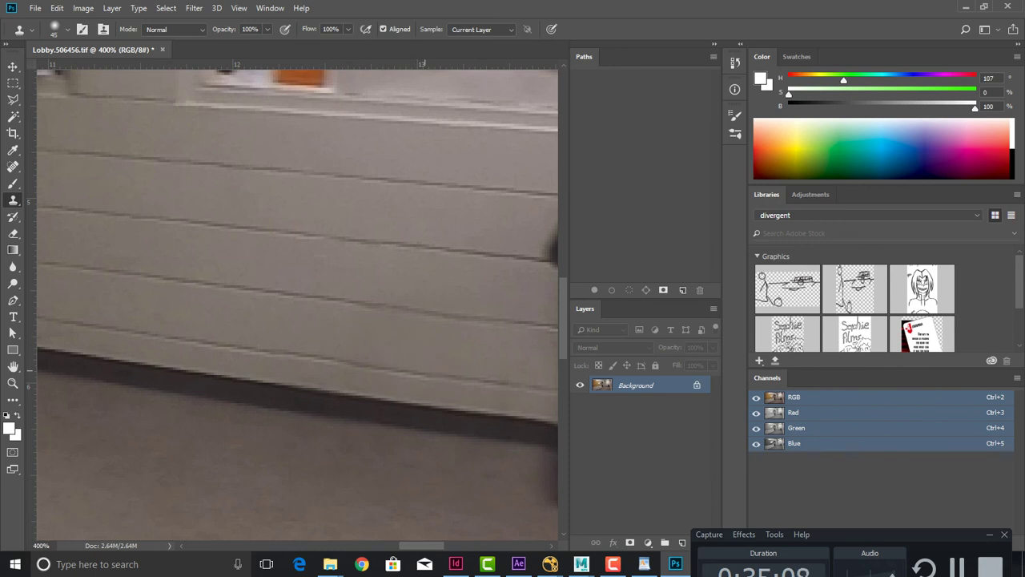
pyautogui.hotkey('ctrl', '-')
pyautogui.hotkey('ctrl', '-')
pyautogui.hotkey('ctrl', '-')
pyautogui.hotkey('ctrl', '-')
pyautogui.hotkey('ctrl', '-')
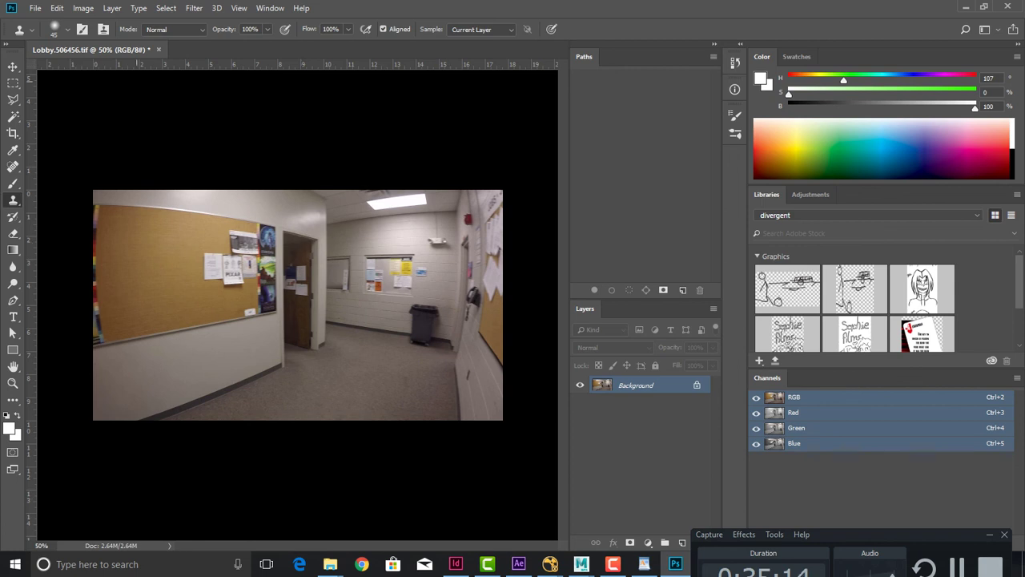
pyautogui.hotkey('ctrl', 'shift', 's')
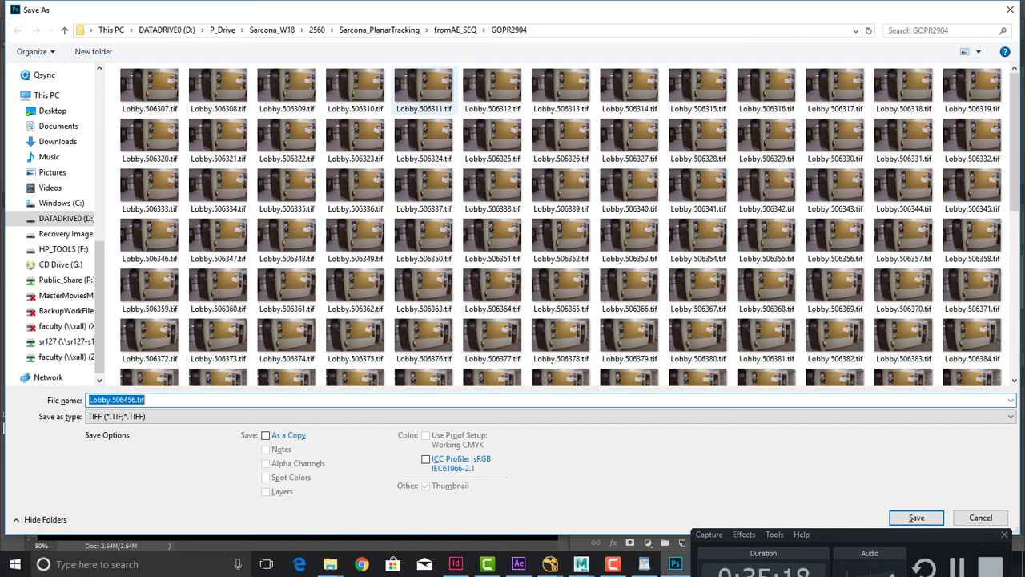
pyautogui.write('CLe')
pyautogui.press('BackSpace')
pyautogui.press('BackSpace')
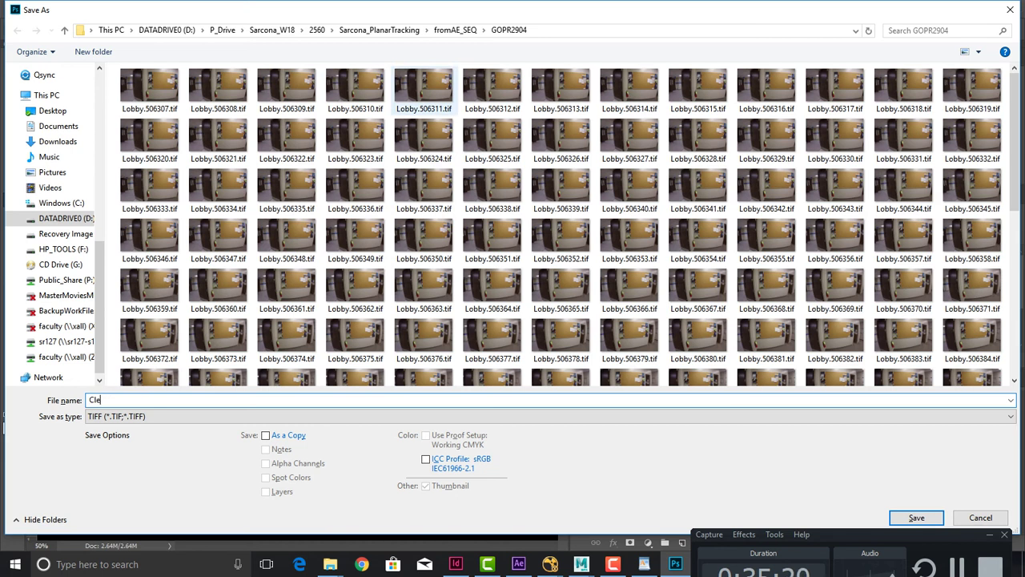
pyautogui.write('andUpBin')
pyautogui.press('Return')
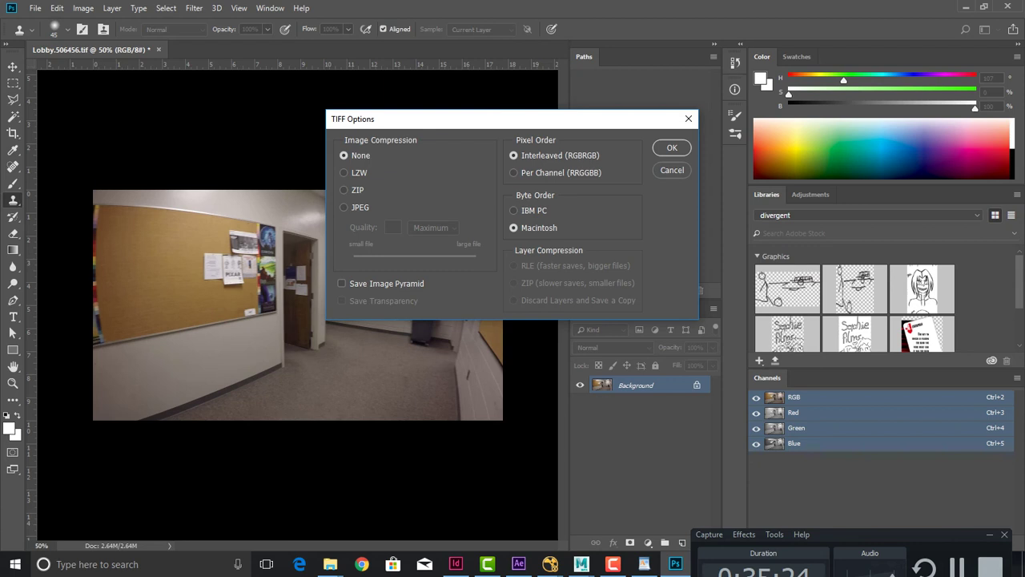
pyautogui.press('Return')
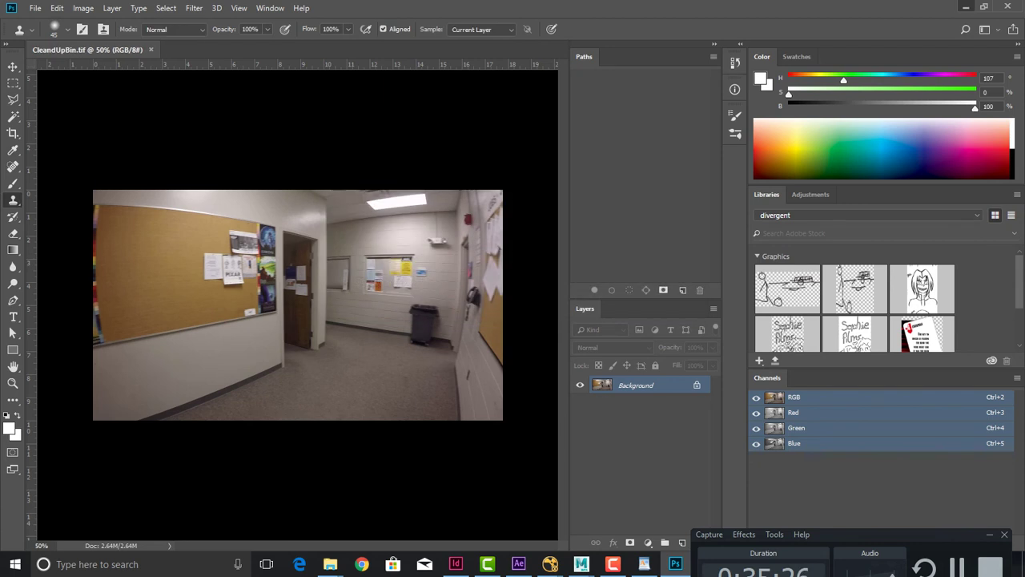
# Switch to NukeX, give the Node Graph more height, and display the planar track's surface outline and grid
pyautogui.click(966, 7)
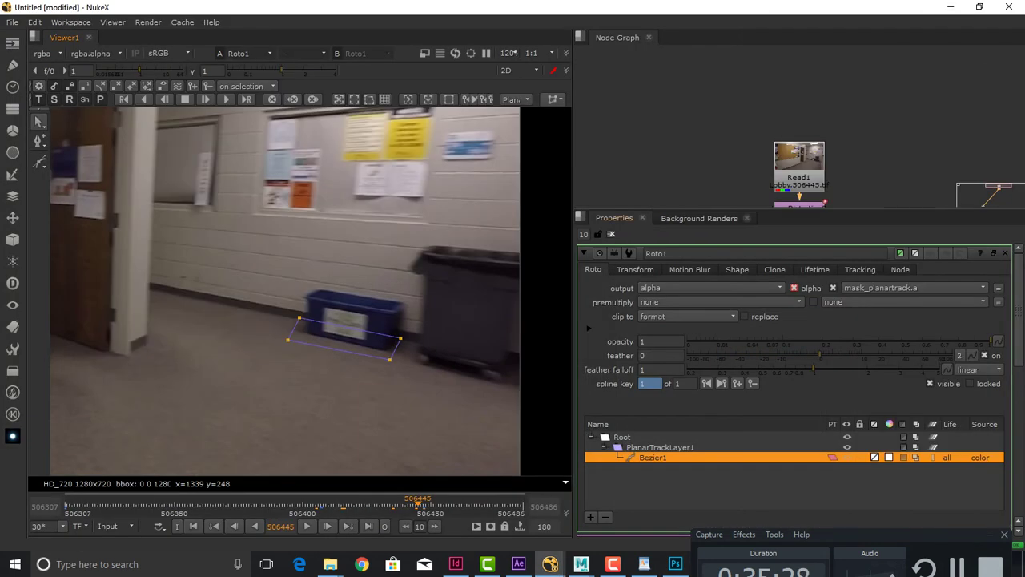
pyautogui.moveTo(799, 209); pyautogui.dragTo(798, 292)
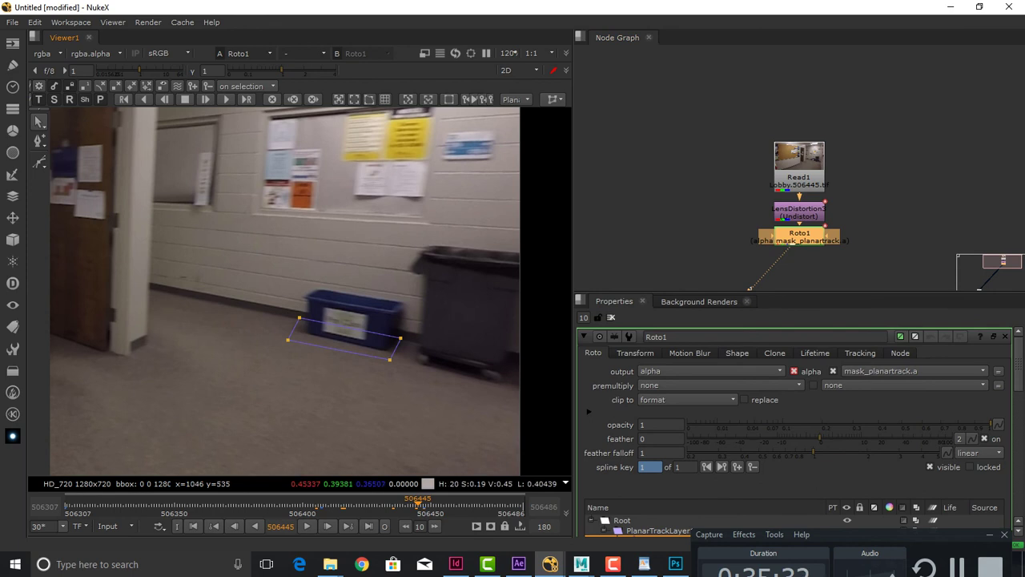
pyautogui.click(354, 99)
pyautogui.click(370, 100)
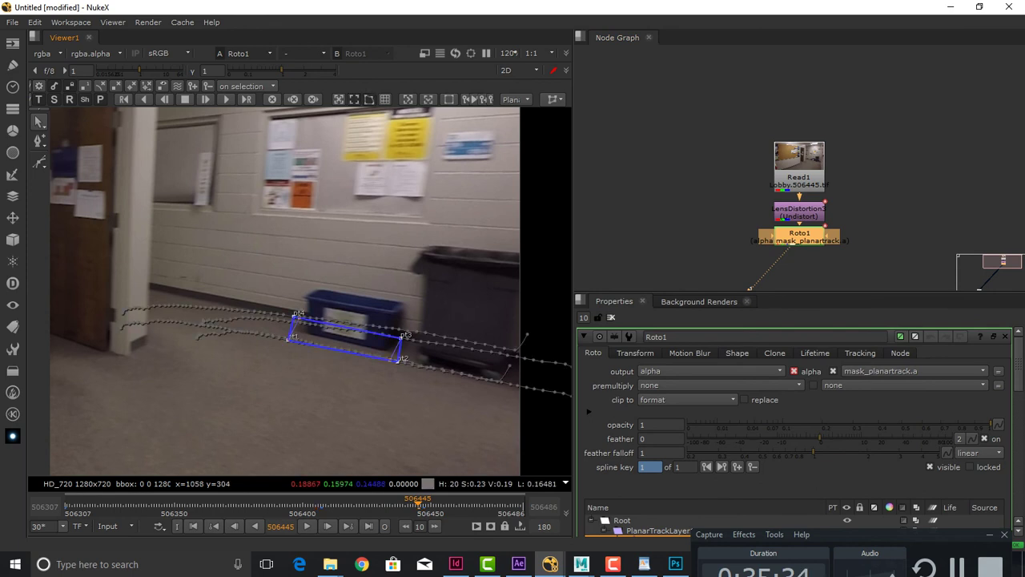
pyautogui.scroll(2, 350, 288)
pyautogui.click(385, 100)
pyautogui.scroll(-1, 403, 291)
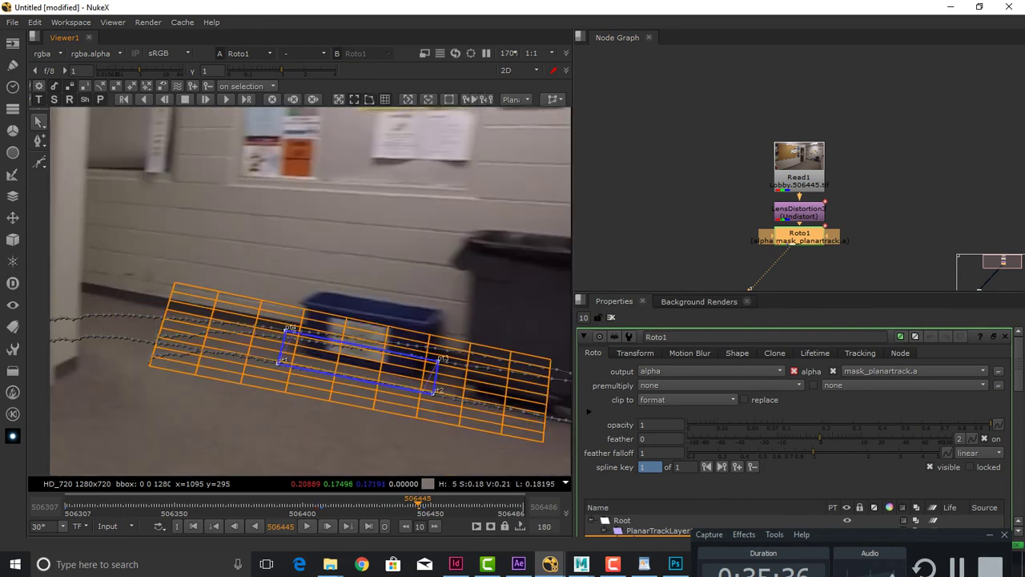
# At frame 506445, pull the plane's front corners pt2 and pt1 outward so the grid spreads across the lobby floor
pyautogui.moveTo(438, 360); pyautogui.dragTo(448, 366)
pyautogui.scroll(-1, 435, 360)
pyautogui.scroll(4, 437, 362)
pyautogui.scroll(-1, 426, 369)
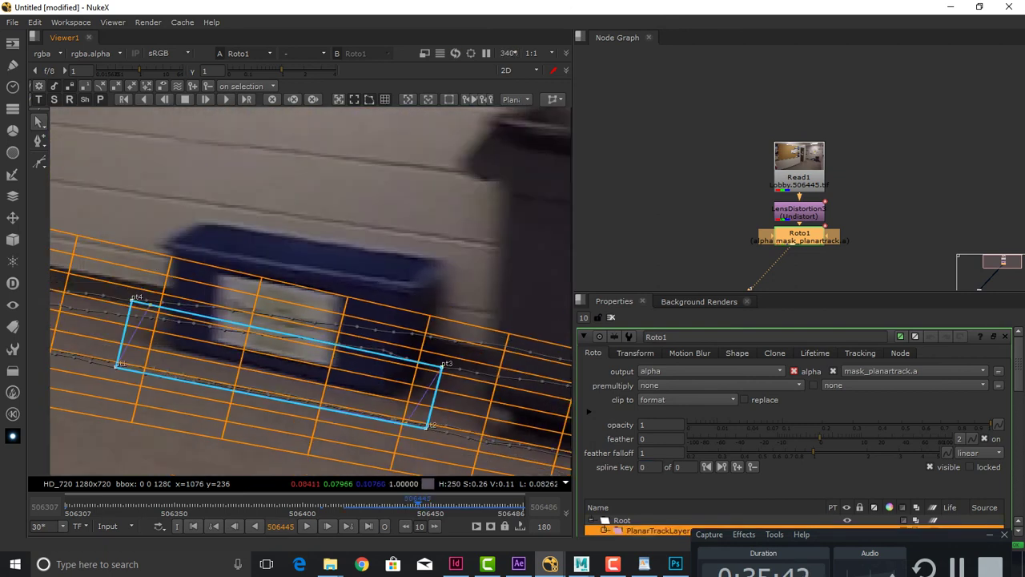
pyautogui.scroll(-2, 139, 306)
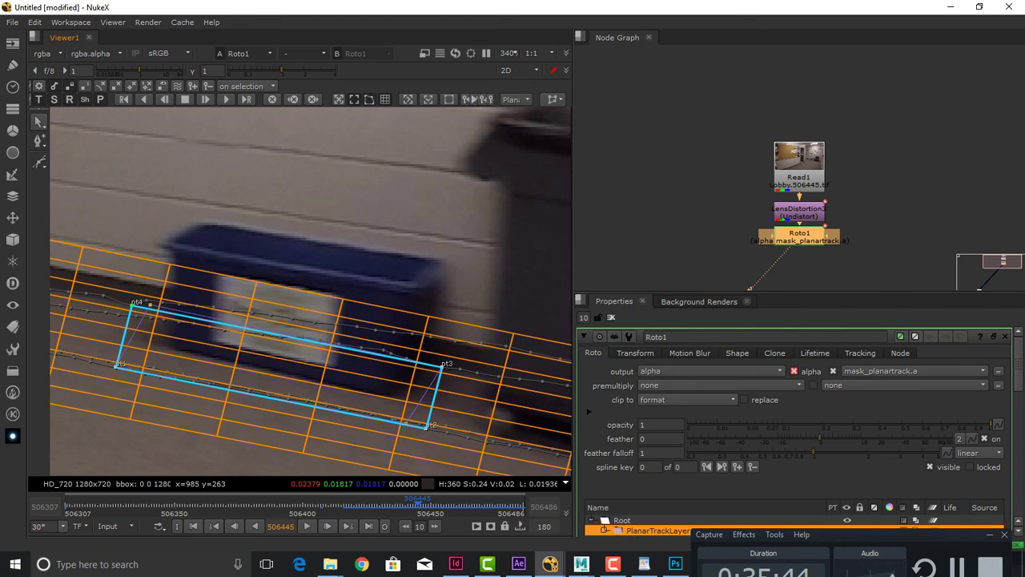
pyautogui.scroll(-2, 138, 307)
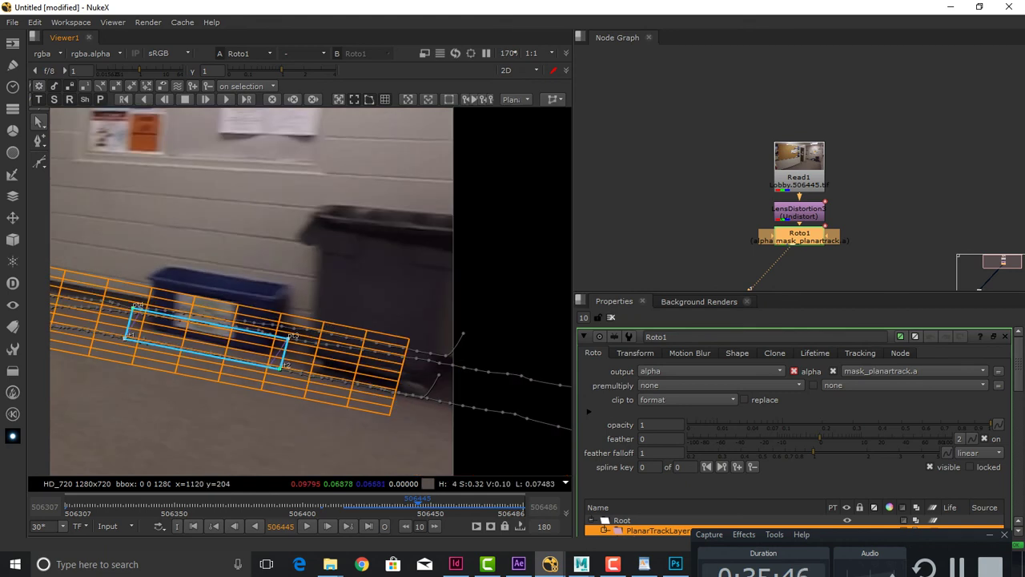
pyautogui.moveTo(286, 366); pyautogui.dragTo(291, 394)
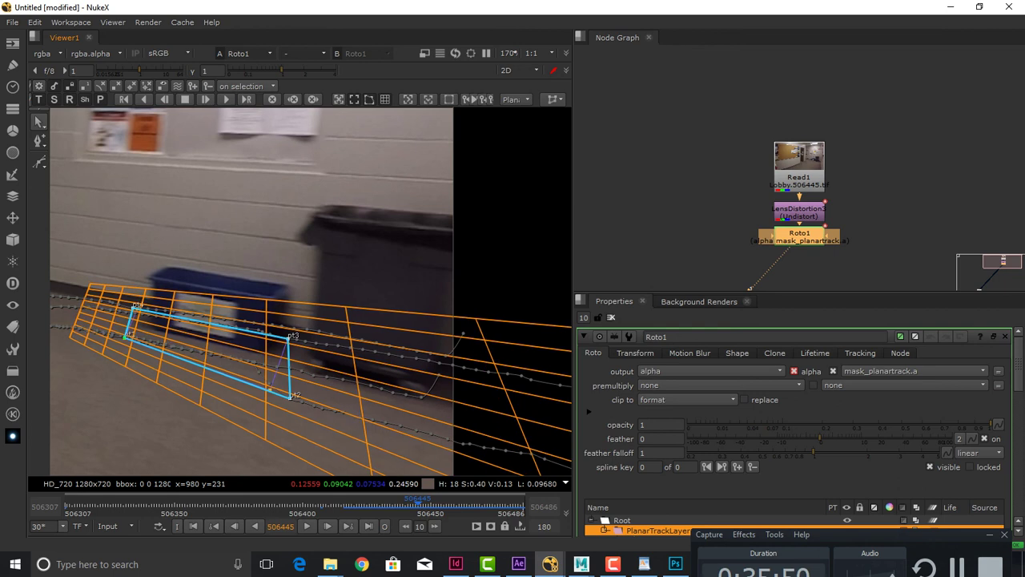
pyautogui.moveTo(126, 336); pyautogui.dragTo(72, 318)
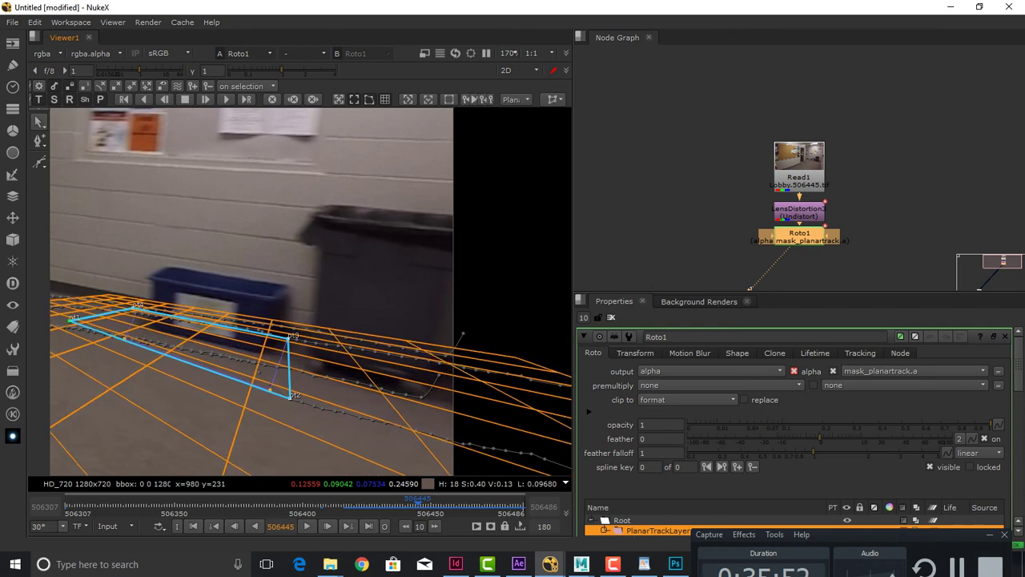
pyautogui.scroll(-2, 152, 343)
pyautogui.moveTo(153, 343); pyautogui.dragTo(285, 360)
pyautogui.moveTo(232, 342); pyautogui.dragTo(207, 347)
pyautogui.scroll(3, 276, 359)
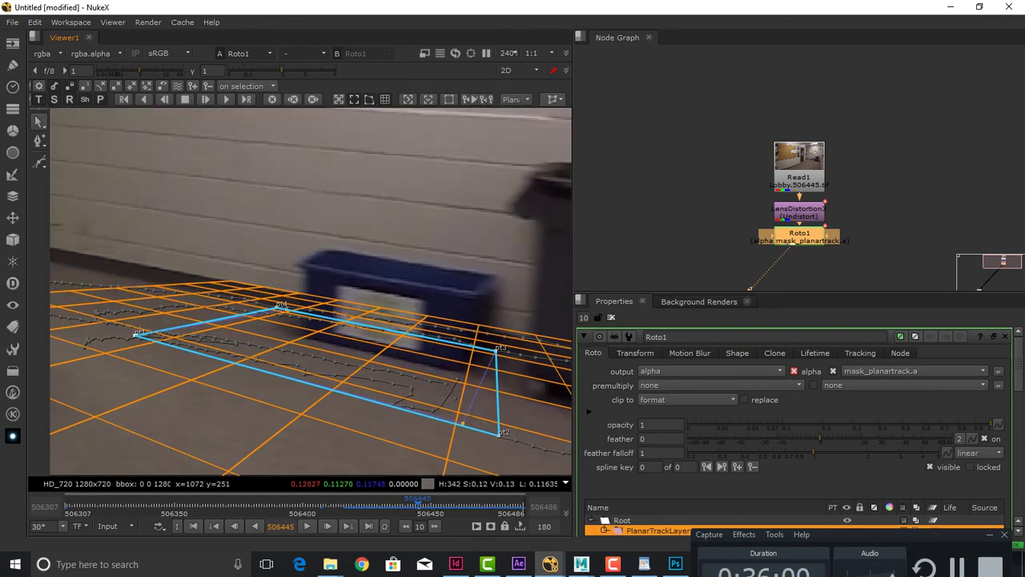
# Fine-tune the plane's four corners, bringing the back edge pt4–pt3 down to the base of the blue bin
pyautogui.scroll(-3, 322, 331)
pyautogui.moveTo(229, 332); pyautogui.dragTo(231, 339)
pyautogui.moveTo(413, 382); pyautogui.dragTo(415, 393)
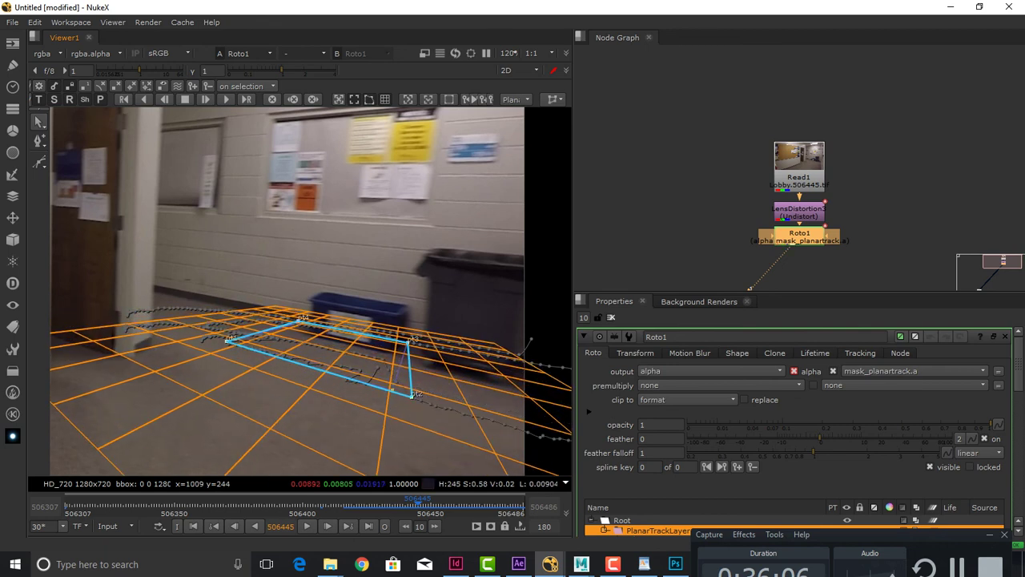
pyautogui.moveTo(300, 319); pyautogui.dragTo(300, 324)
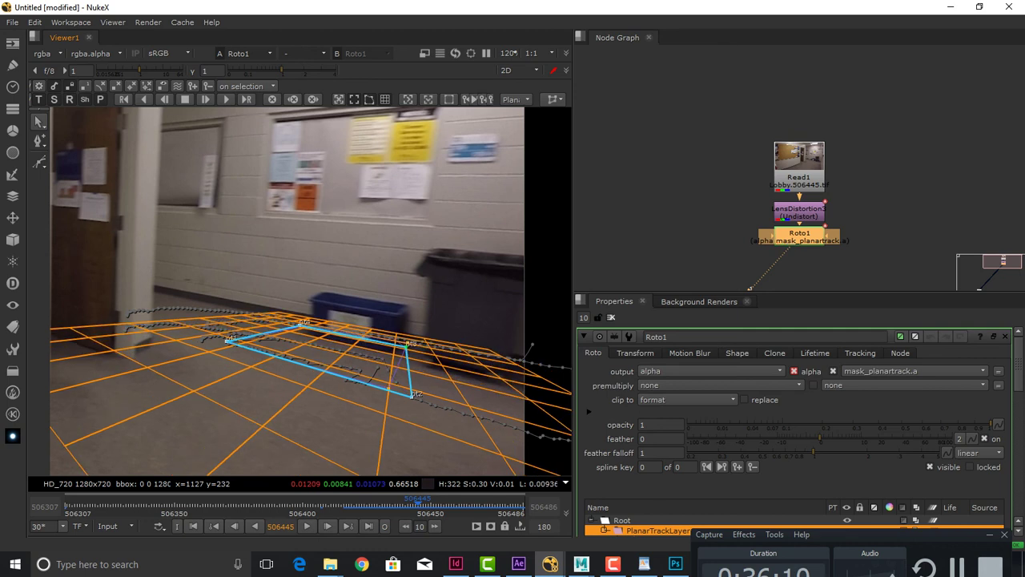
pyautogui.scroll(3, 445, 357)
pyautogui.moveTo(405, 347)
pyautogui.mouseDown()
pyautogui.moveTo(395, 368)
pyautogui.moveTo(399, 359)
pyautogui.mouseUp()
pyautogui.moveTo(278, 326); pyautogui.dragTo(421, 329)
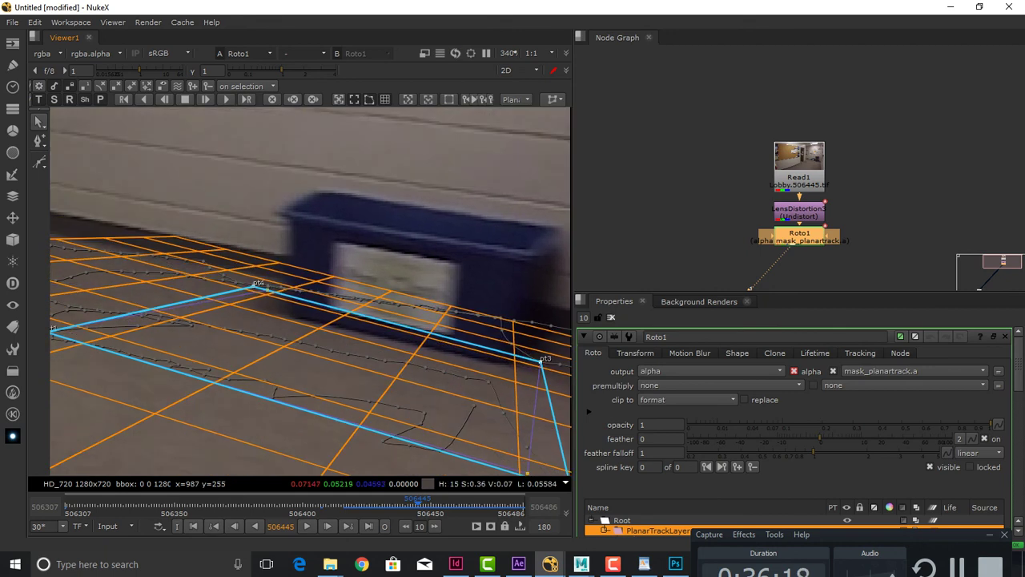
pyautogui.moveTo(253, 287); pyautogui.dragTo(255, 297)
pyautogui.press('-')
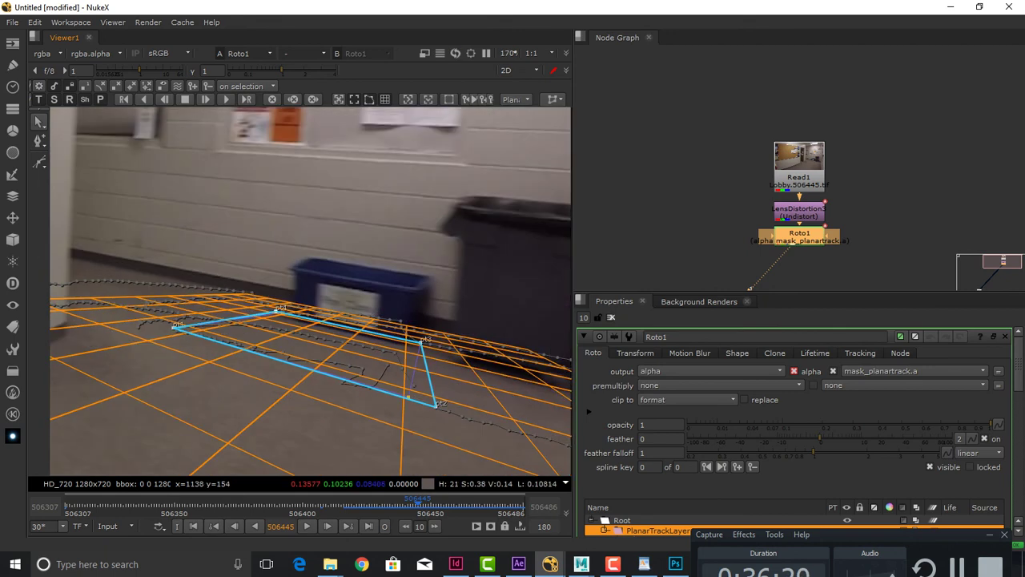
# Shift pt2 inward and readjust pt1, pt3 and pt4 until the grid matches the floor's perspective
pyautogui.moveTo(436, 407); pyautogui.dragTo(437, 395)
pyautogui.moveTo(174, 326); pyautogui.dragTo(173, 339)
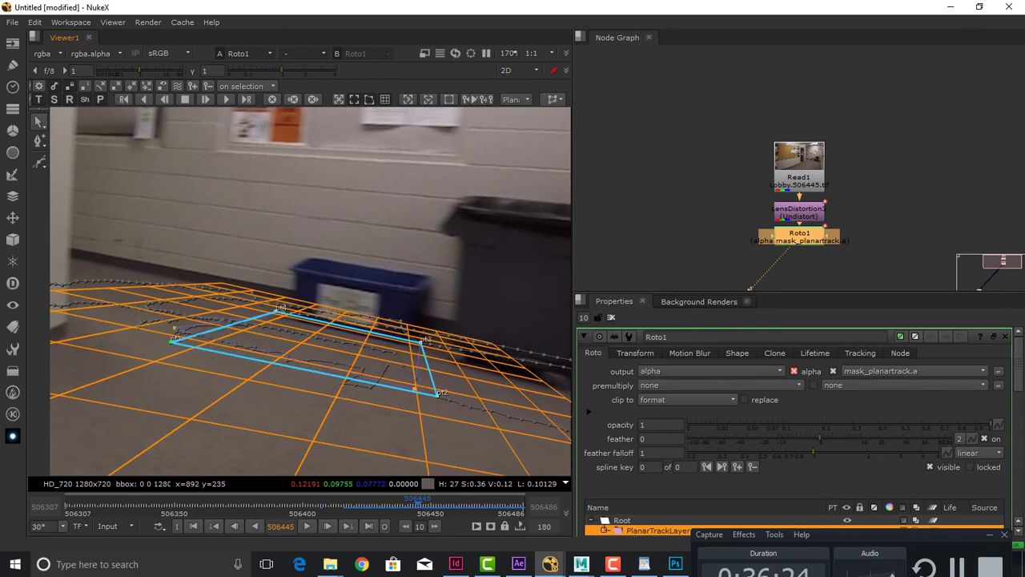
pyautogui.moveTo(442, 393); pyautogui.dragTo(353, 402)
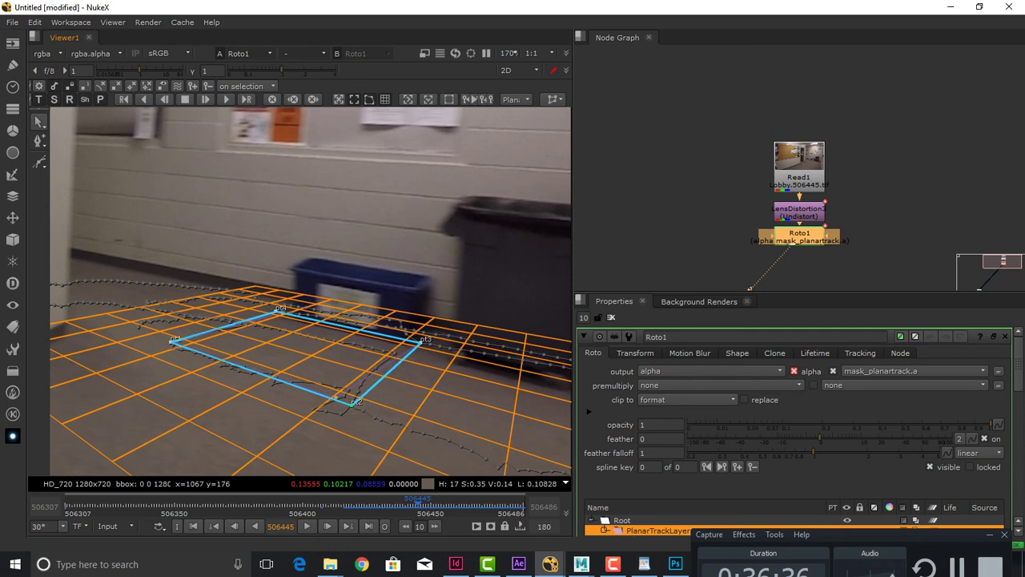
pyautogui.moveTo(423, 340); pyautogui.dragTo(455, 344)
pyautogui.moveTo(276, 311); pyautogui.dragTo(276, 318)
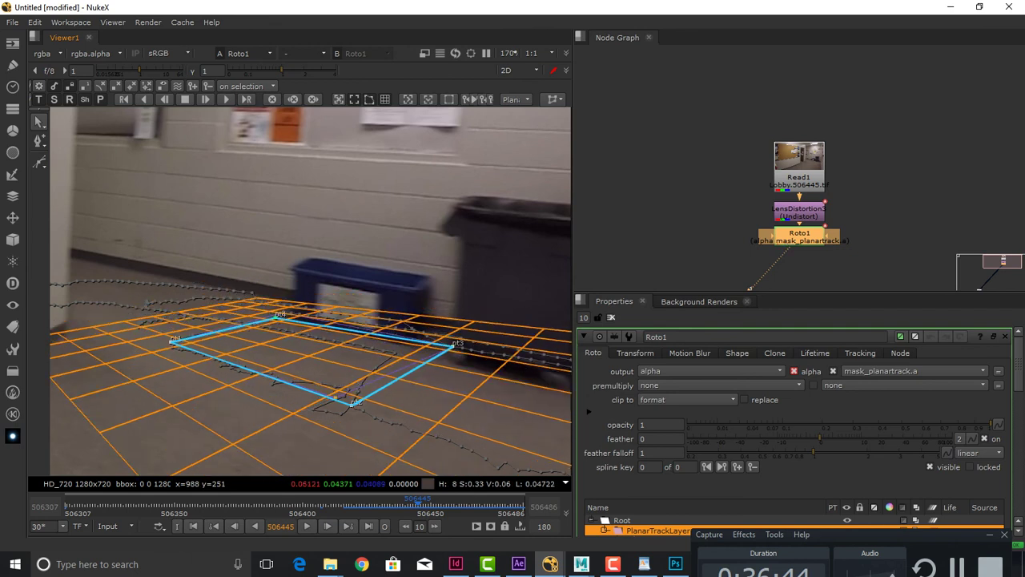
pyautogui.moveTo(454, 346); pyautogui.dragTo(443, 356)
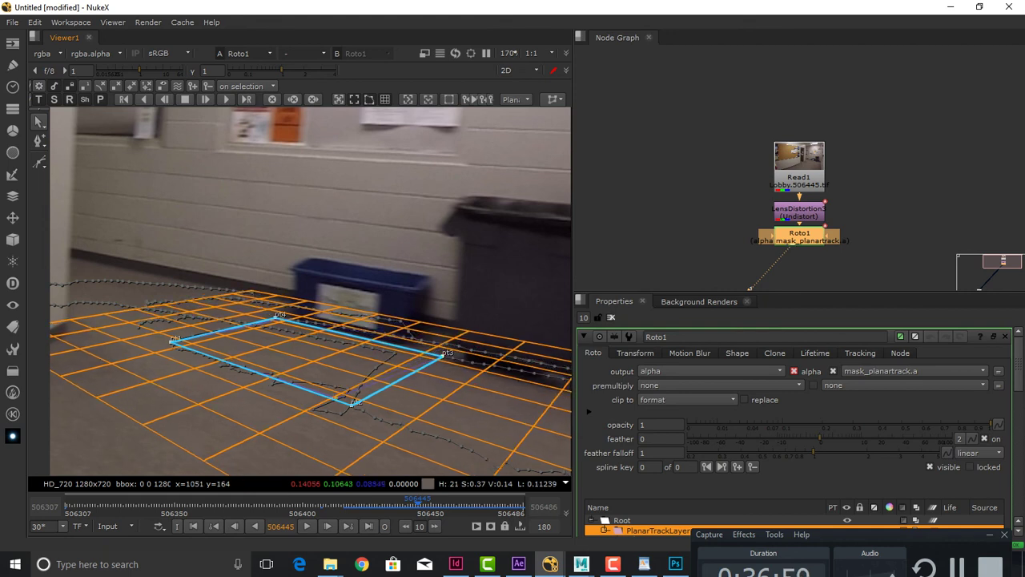
pyautogui.moveTo(351, 405); pyautogui.dragTo(376, 399)
pyautogui.scroll(-4, 376, 399)
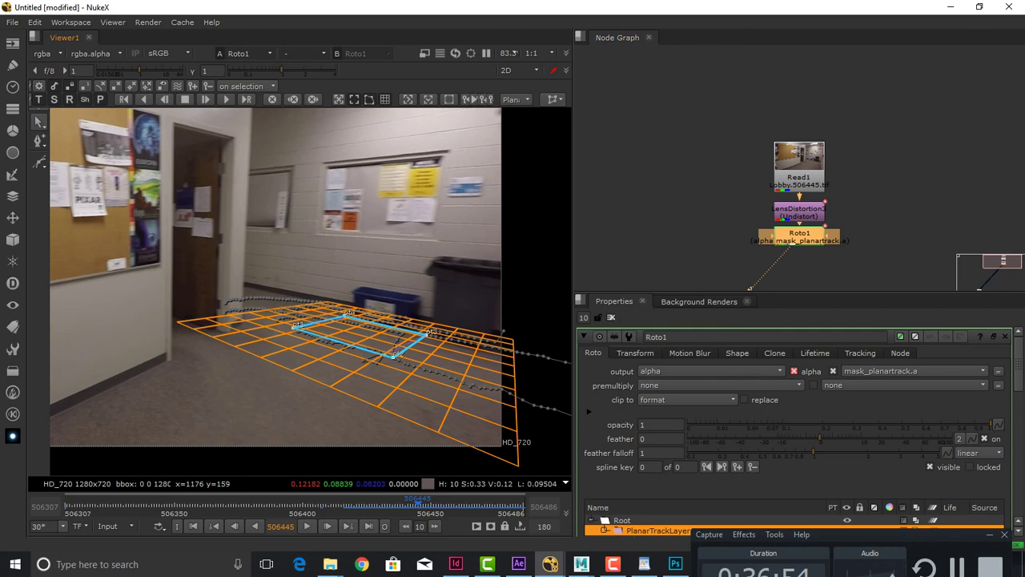
# Examine how the plane grid follows the floor in the frames between 506445 and 506452
pyautogui.moveTo(418, 503)
pyautogui.mouseDown()
pyautogui.moveTo(391, 503)
pyautogui.moveTo(435, 503)
pyautogui.mouseUp()
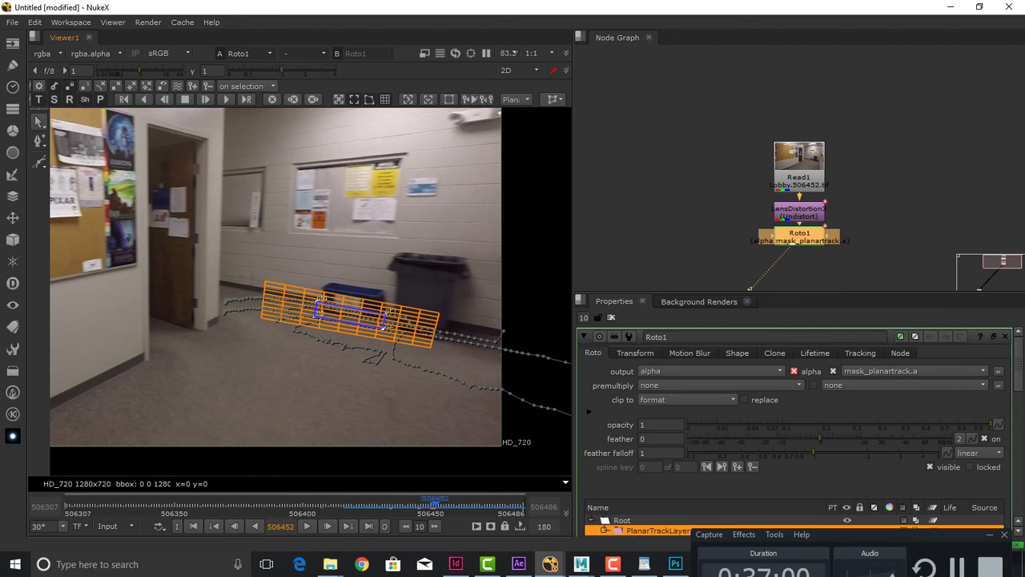
pyautogui.moveTo(435, 504); pyautogui.dragTo(426, 503)
pyautogui.press('Left')
pyautogui.press('Right')
pyautogui.press('Right')
pyautogui.press('Right')
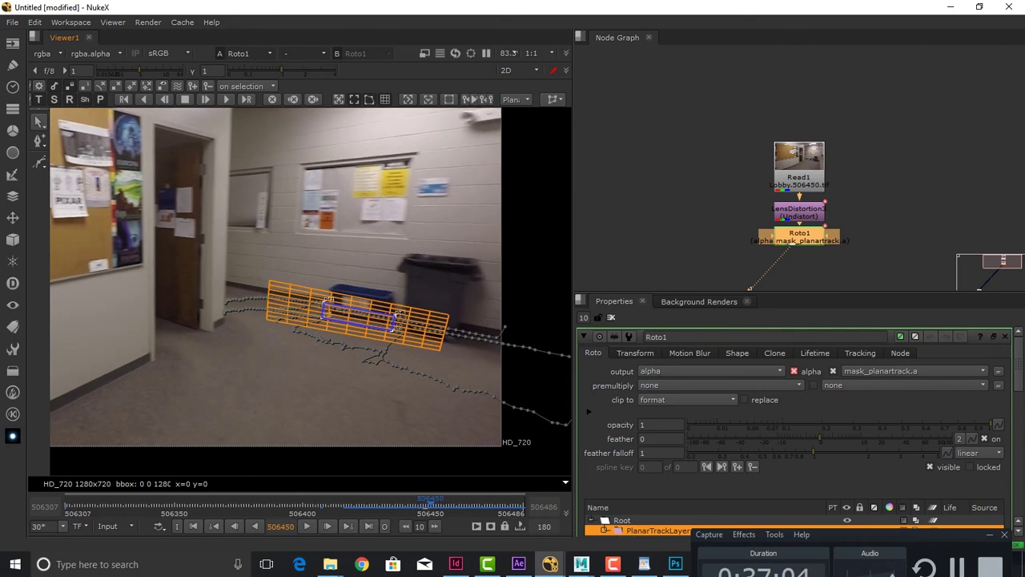
pyautogui.press('Left')
pyautogui.press('Left')
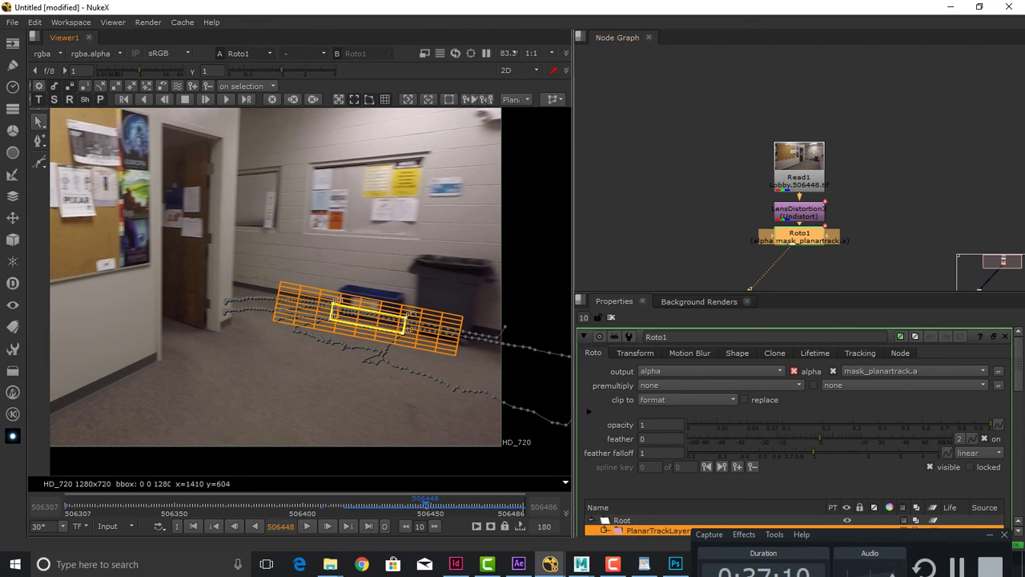
# Widen the Viewer and delete the planar track's current correction key at frame 506445
pyautogui.moveTo(573, 240); pyautogui.dragTo(715, 240)
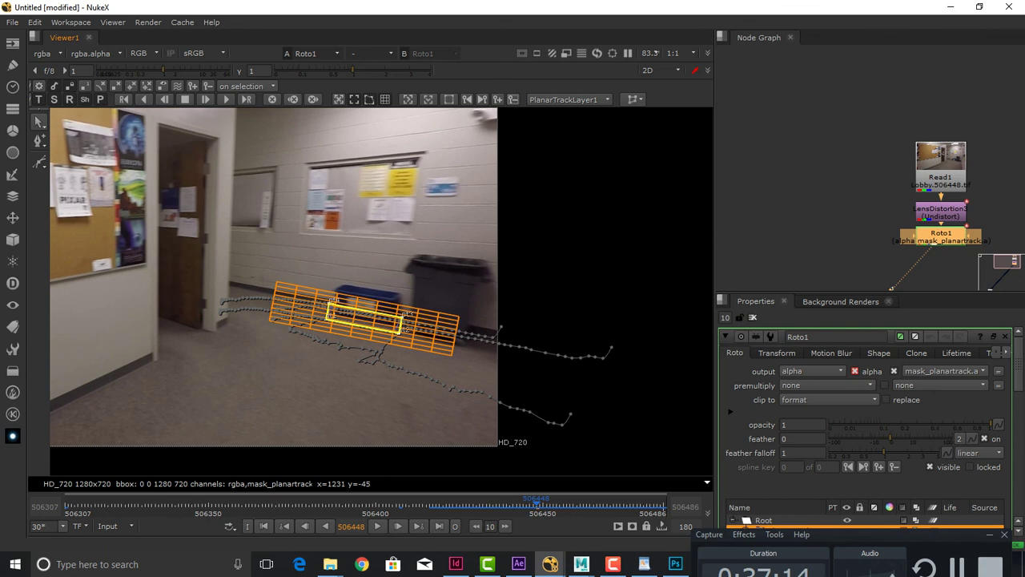
pyautogui.press('Left')
pyautogui.press('Left')
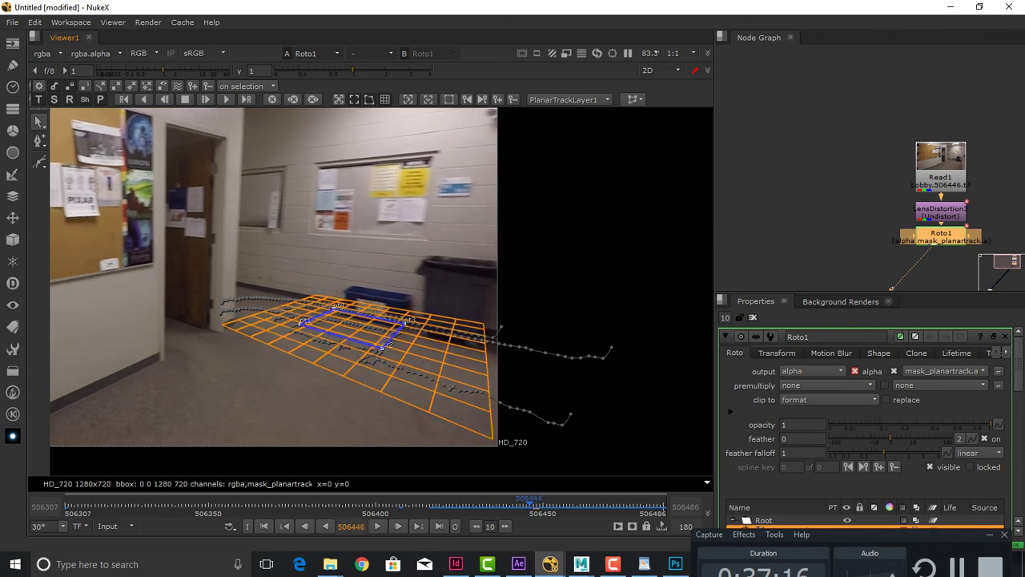
pyautogui.press('Left')
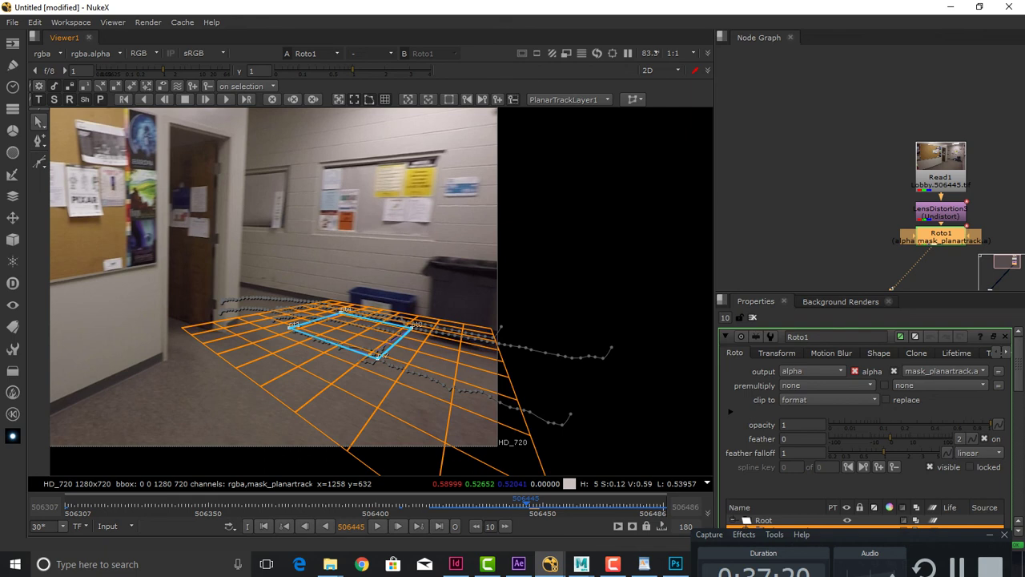
pyautogui.click(513, 99)
# Compare the plane grid at frames 506440 and 506451, and go to the next correction key at frame 506448
pyautogui.click(508, 504)
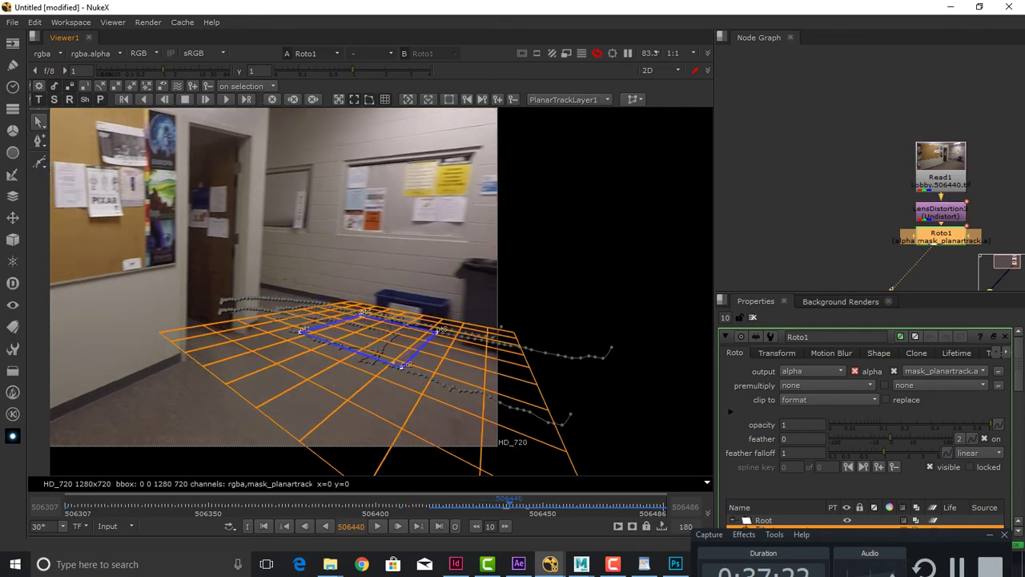
pyautogui.moveTo(508, 504); pyautogui.dragTo(540, 505)
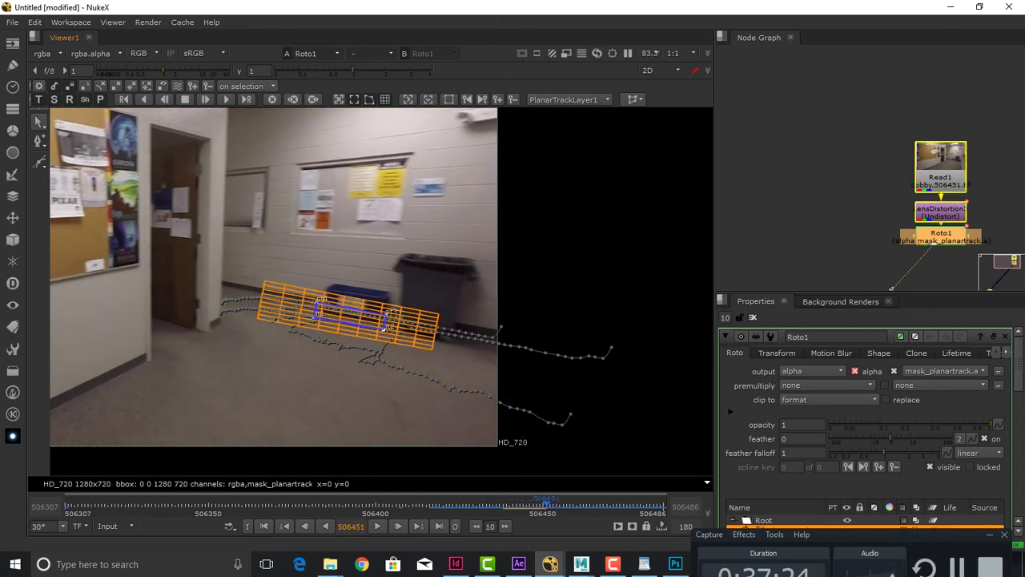
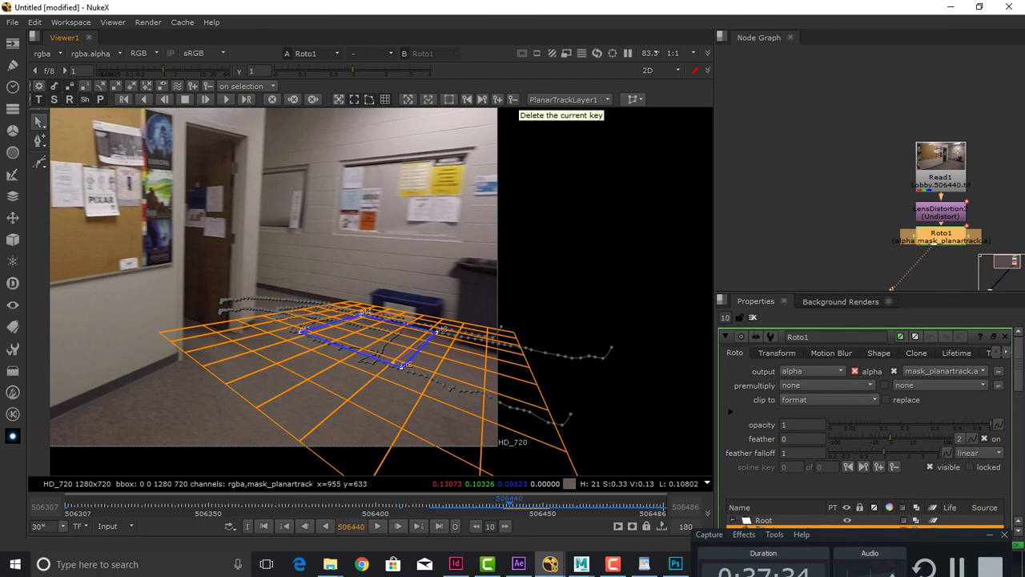
pyautogui.click(482, 100)
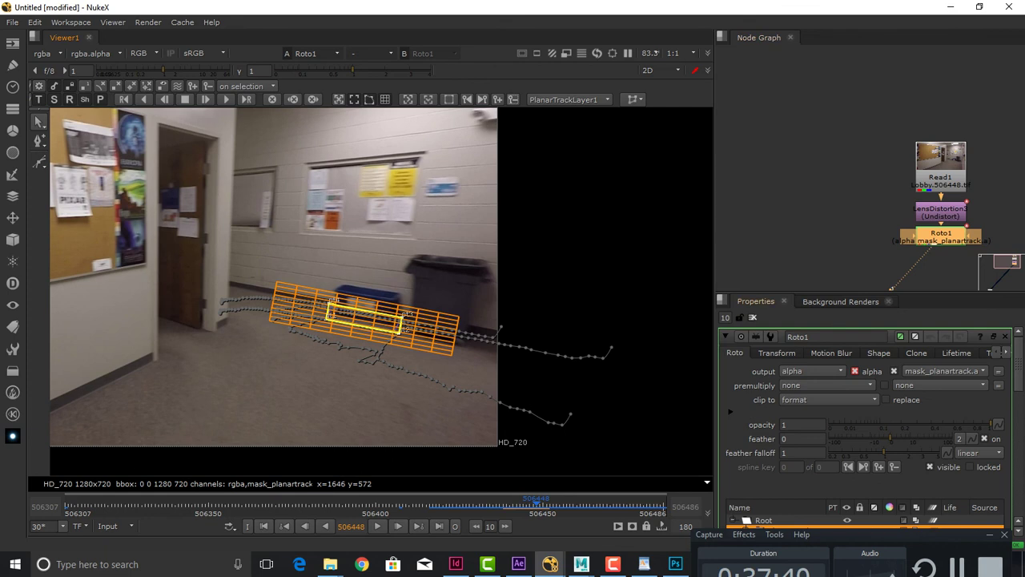
# Look through Roto1's Lifetime, Tracking, Node and Transform settings for options concerning the planar track
pyautogui.moveTo(870, 291); pyautogui.dragTo(870, 165)
pyautogui.click(956, 225)
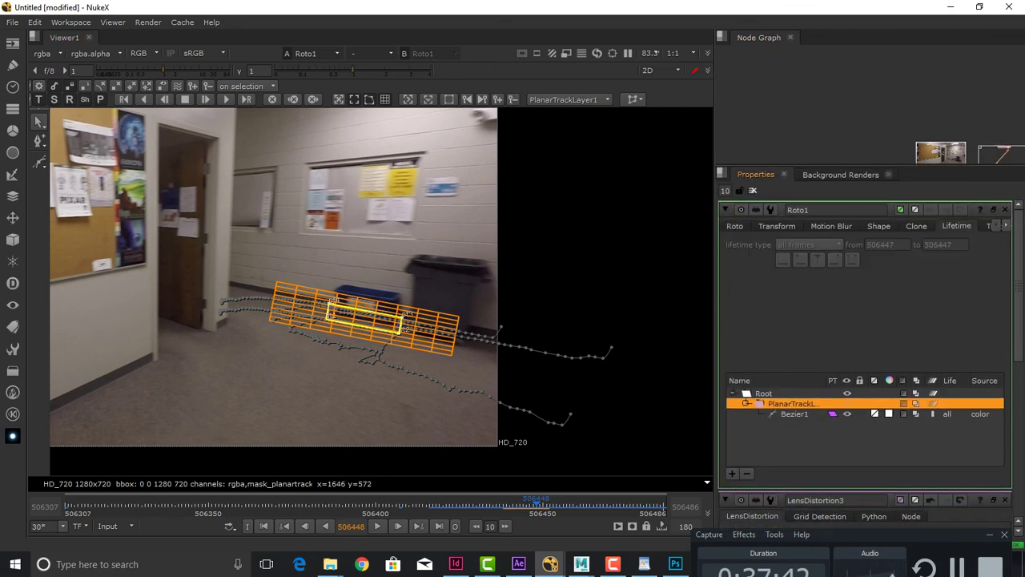
pyautogui.click(1006, 225)
pyautogui.click(1006, 225)
pyautogui.click(973, 225)
pyautogui.click(933, 225)
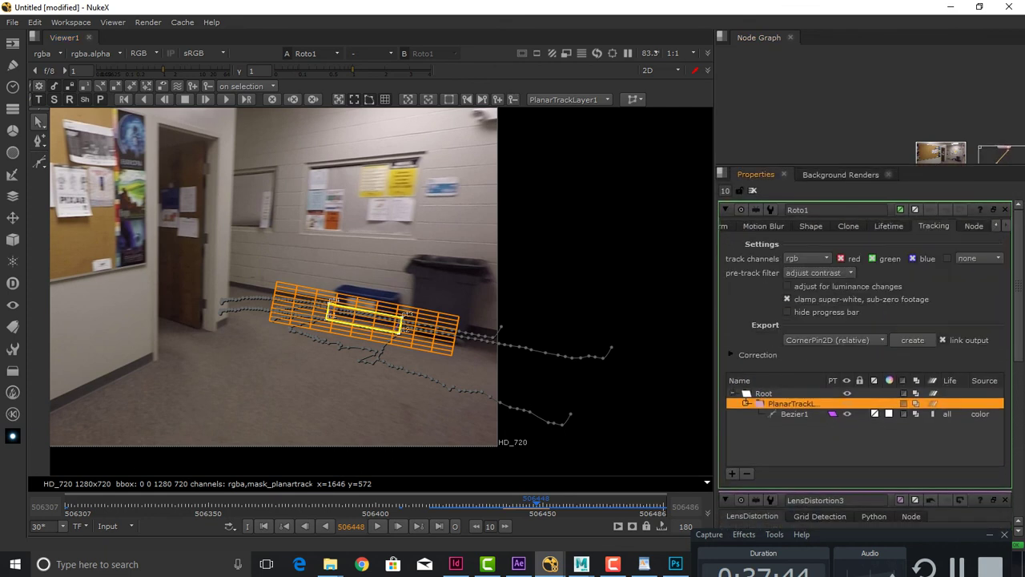
pyautogui.click(973, 225)
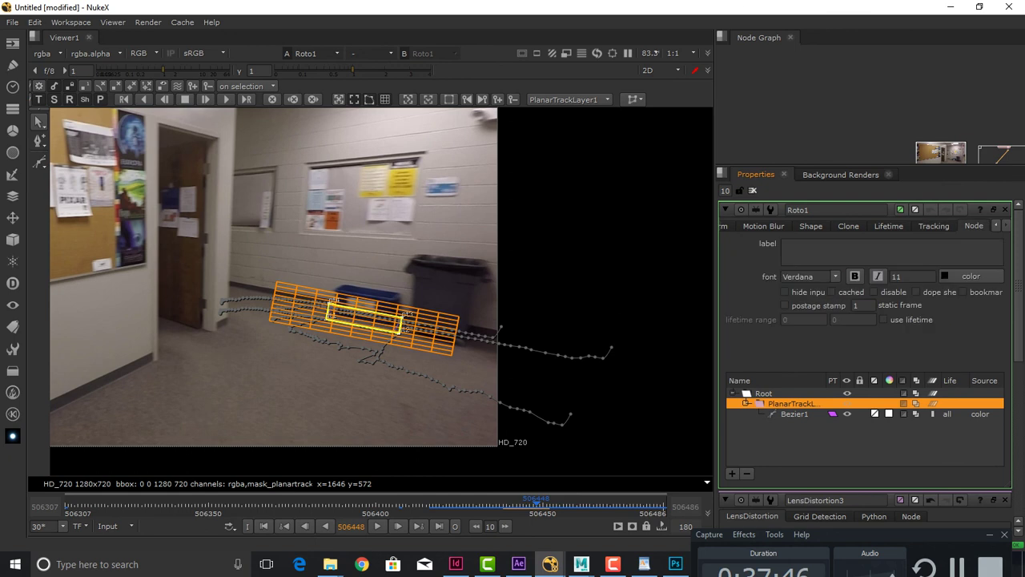
pyautogui.click(724, 225)
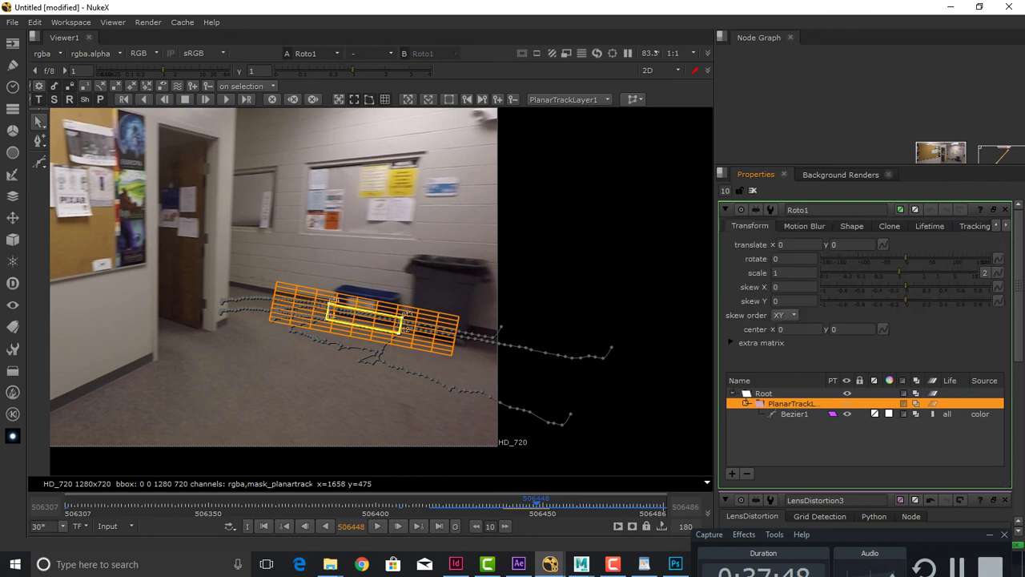
pyautogui.click(724, 225)
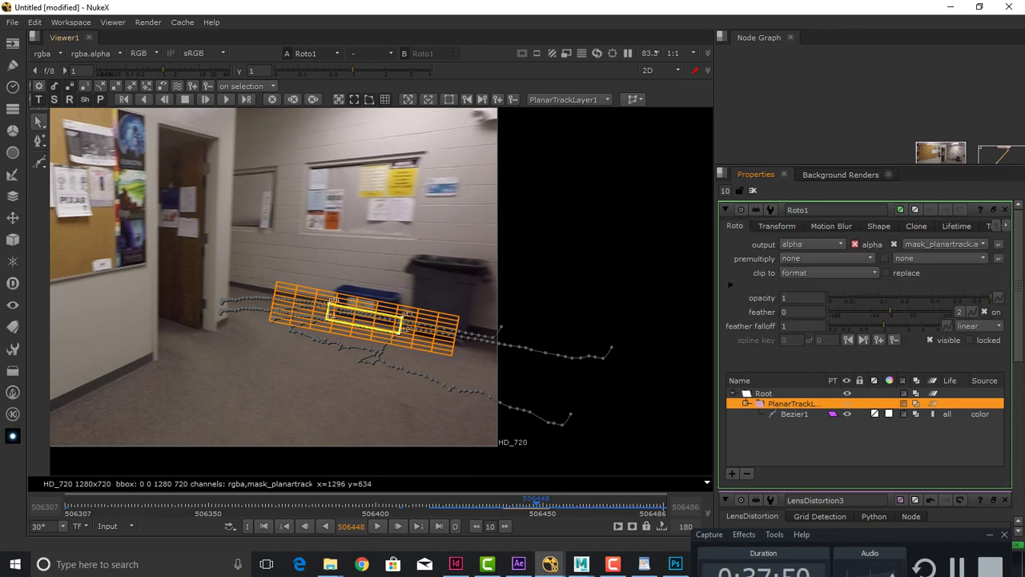
pyautogui.click(564, 99)
pyautogui.click(564, 97)
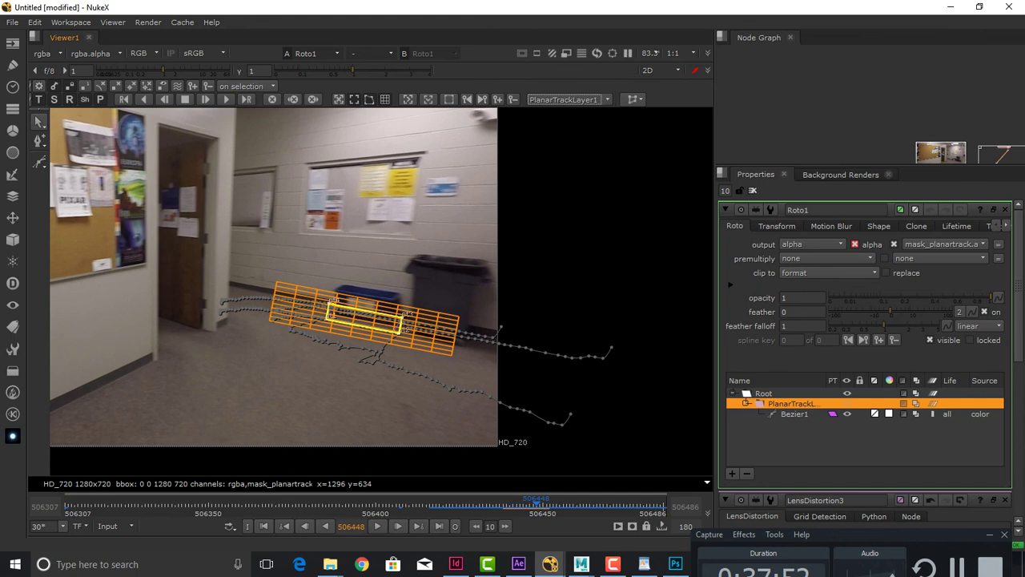
pyautogui.click(449, 99)
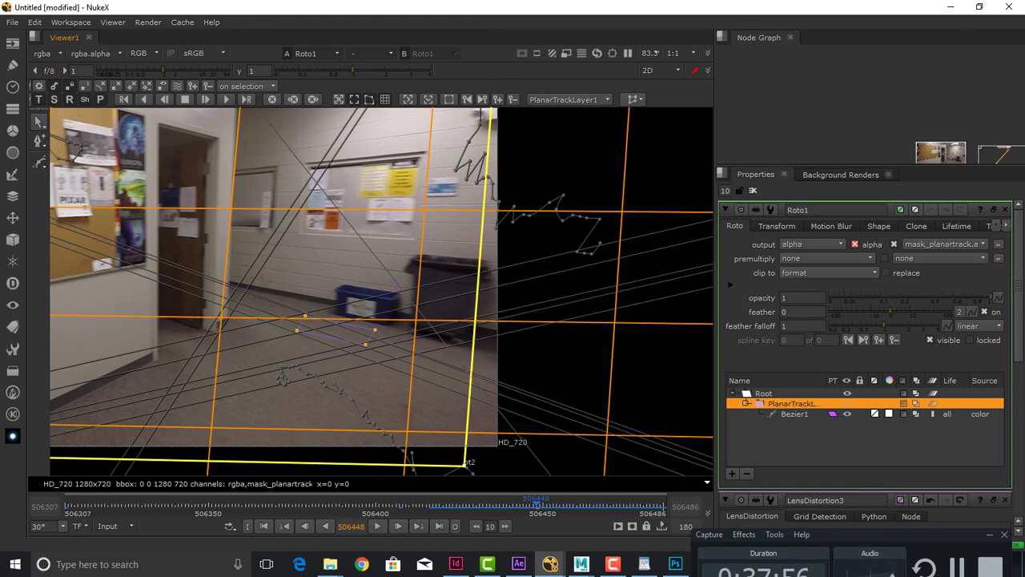
pyautogui.click(409, 99)
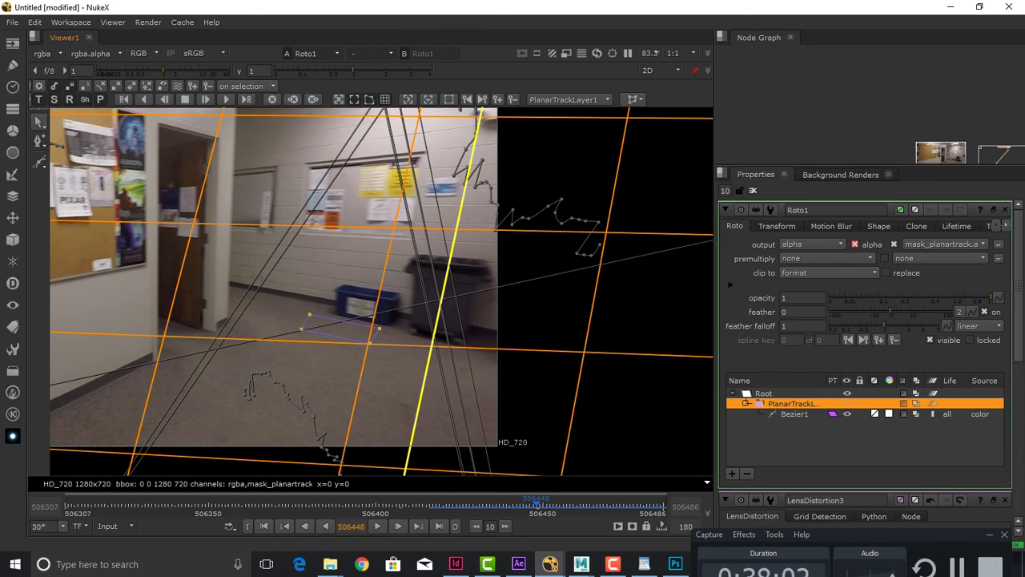
pyautogui.hotkey('ctrl', 'z')
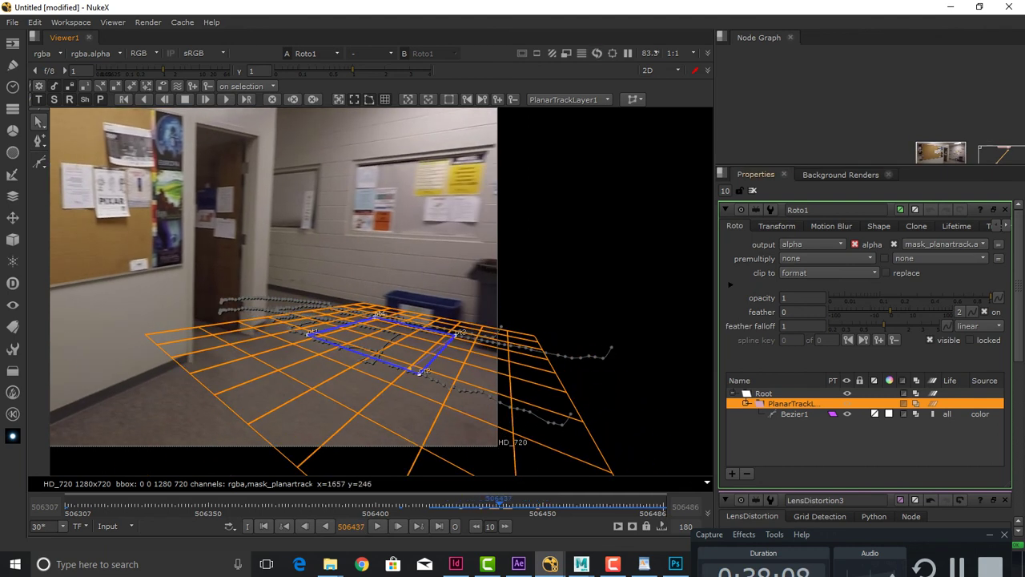
# Export Roto1's planar track as a CornerPin2D (relative) node
pyautogui.moveTo(869, 166); pyautogui.dragTo(869, 338)
pyautogui.click(871, 276)
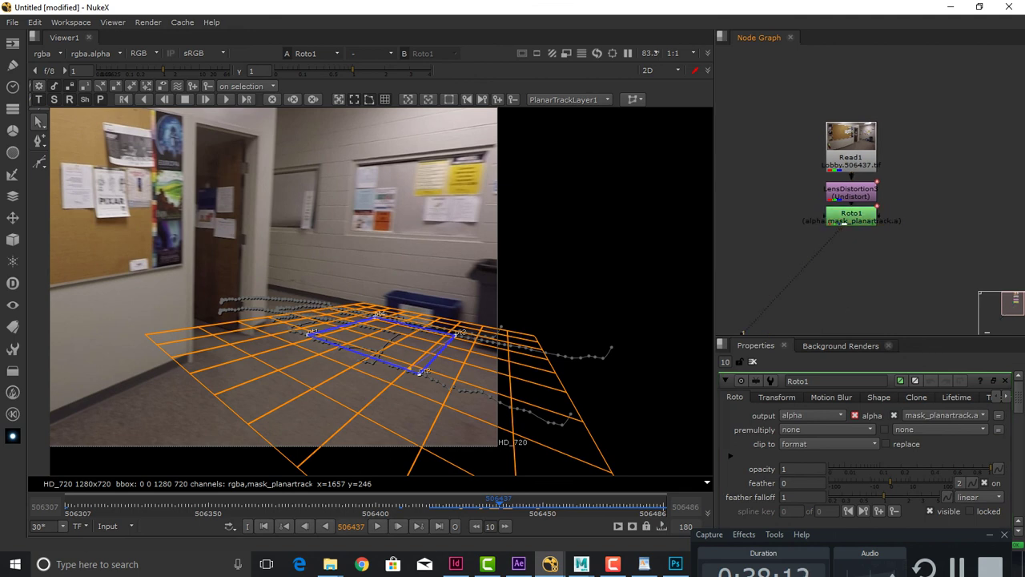
pyautogui.click(851, 216)
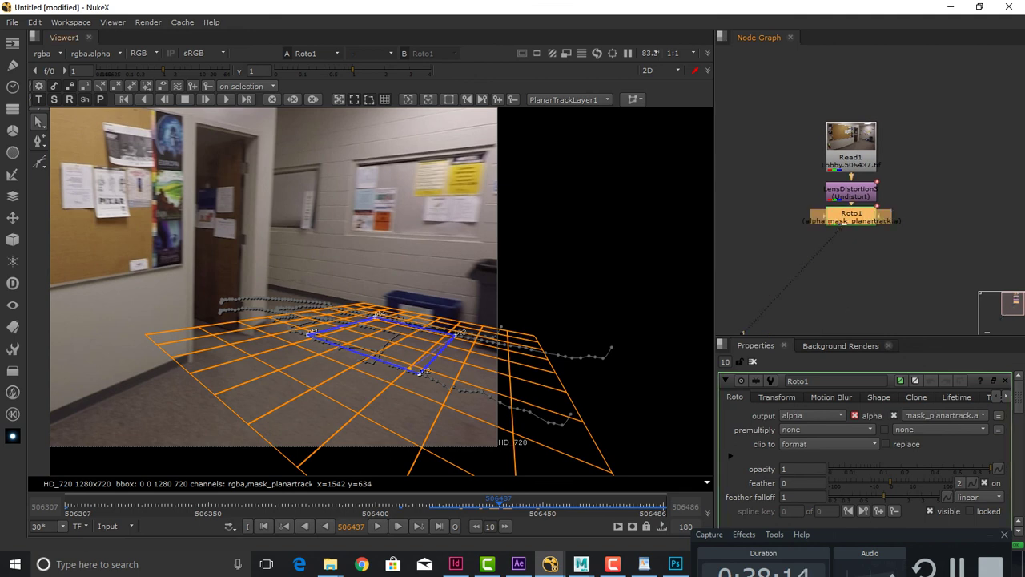
pyautogui.click(633, 100)
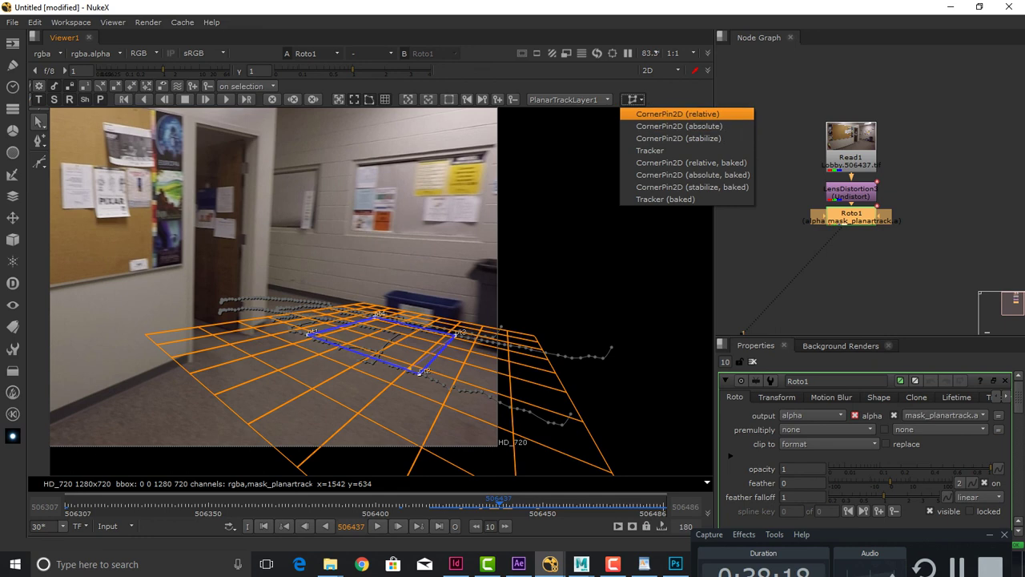
pyautogui.click(676, 113)
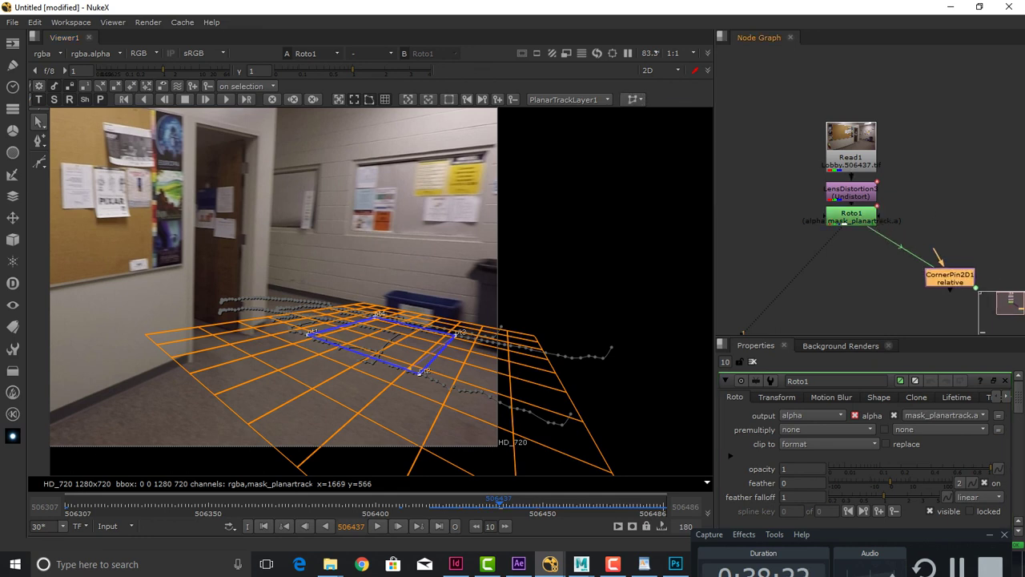
# Read in the cleaned frame CleandUpBin.tif from the GOPR2904 folder
pyautogui.press('r')
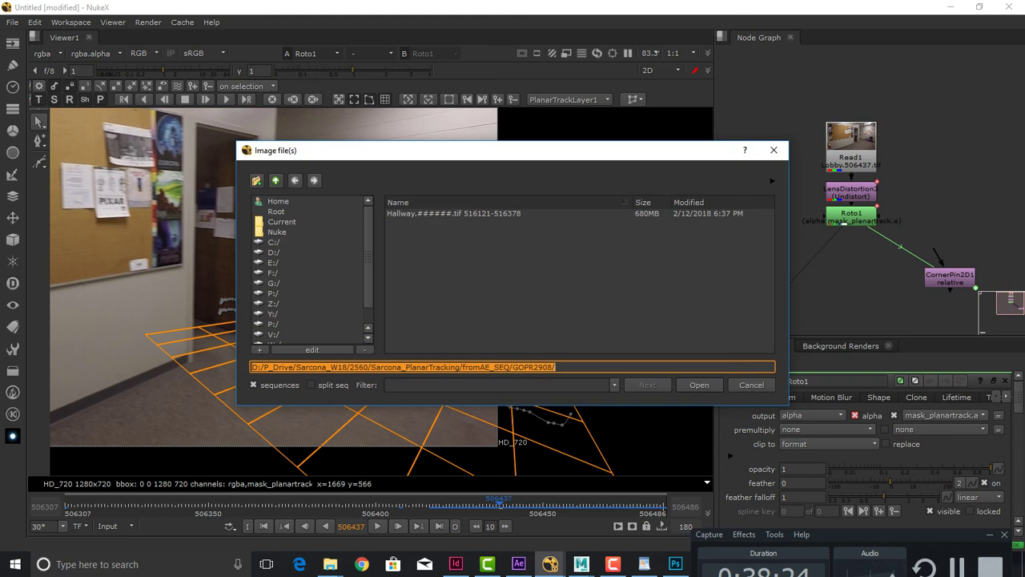
pyautogui.click(275, 181)
pyautogui.doubleClick(412, 213)
pyautogui.doubleClick(412, 213)
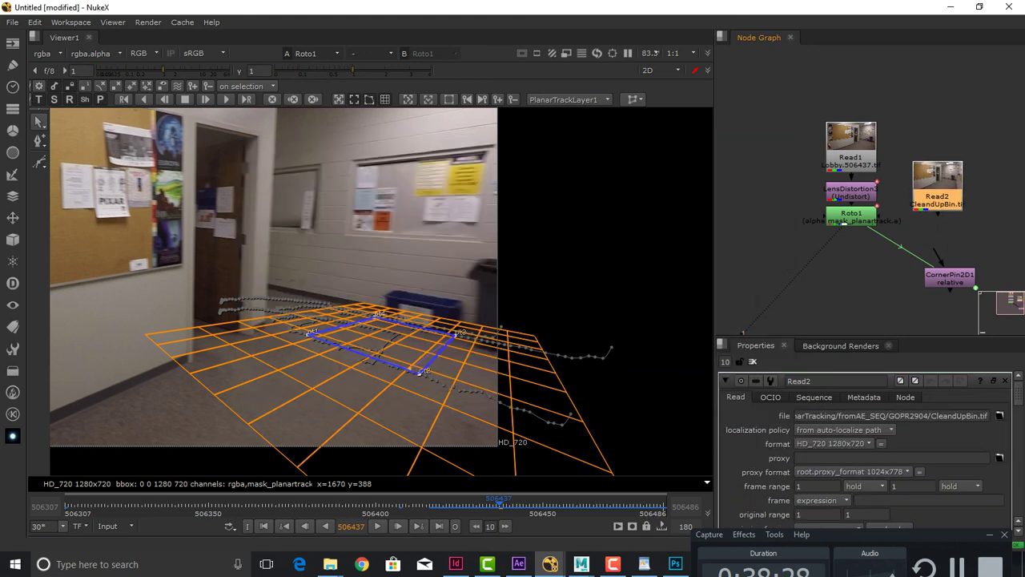
# Connect CornerPin2D1's image input to Read2, show its output in the Viewer, and align Read2 above it
pyautogui.moveTo(950, 264); pyautogui.dragTo(950, 272)
pyautogui.moveTo(950, 277); pyautogui.dragTo(951, 264)
pyautogui.press('1')
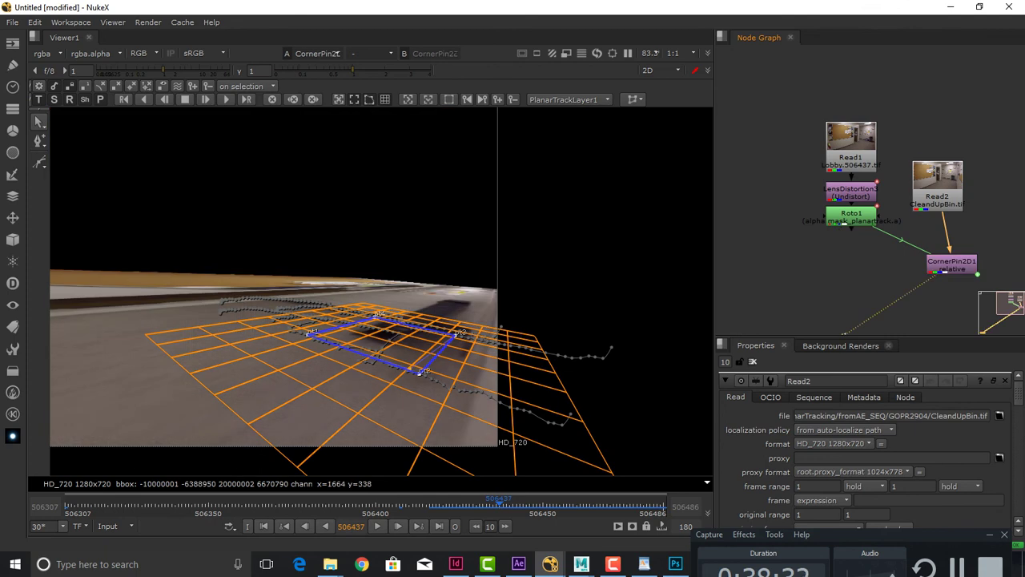
pyautogui.moveTo(937, 184)
pyautogui.mouseDown()
pyautogui.moveTo(965, 184)
pyautogui.moveTo(951, 184)
pyautogui.mouseUp()
pyautogui.click(952, 264)
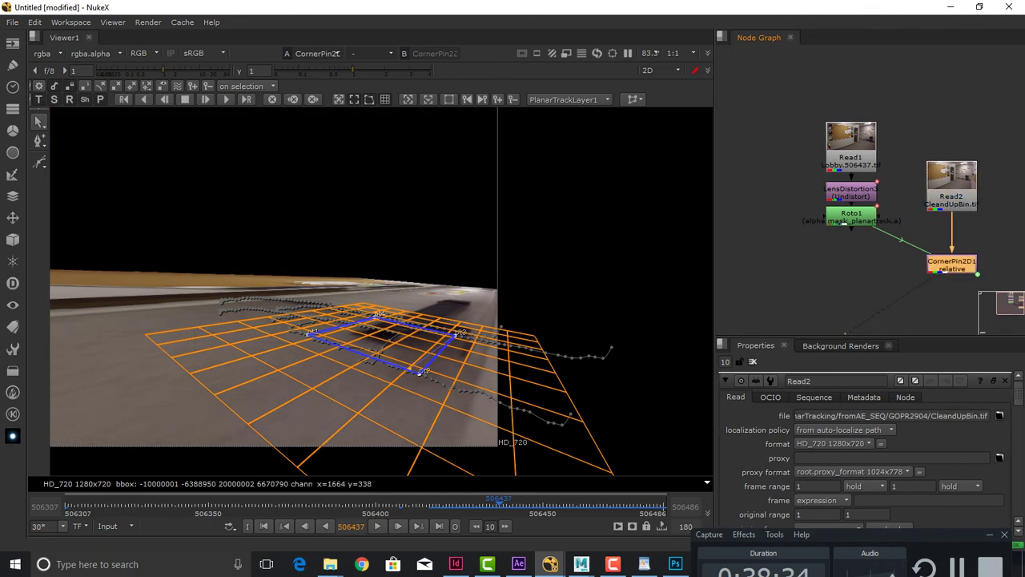
# Set CornerPin2D1's from points to the full 1280 by 720 input format
pyautogui.doubleClick(952, 264)
pyautogui.click(798, 397)
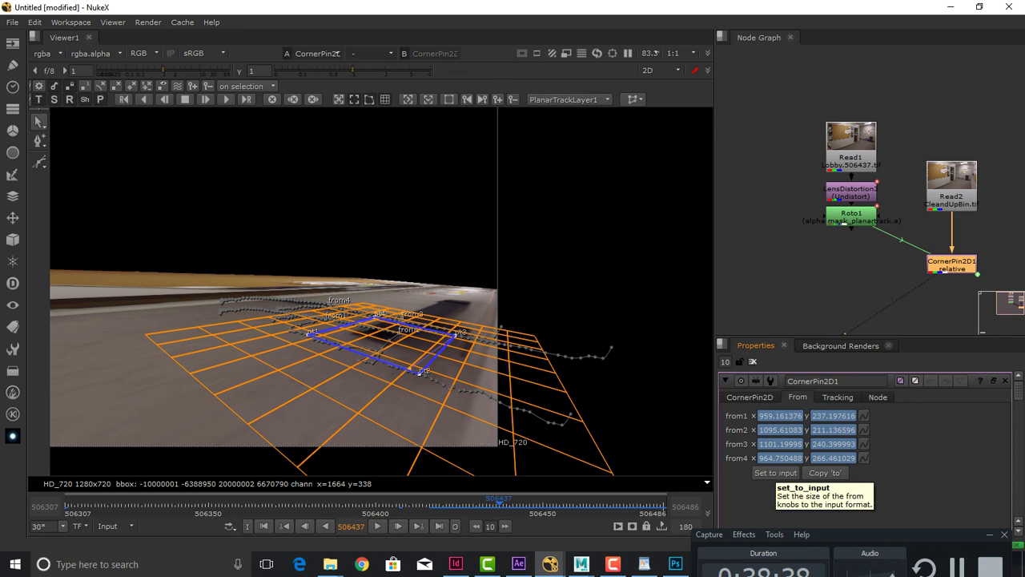
pyautogui.click(775, 472)
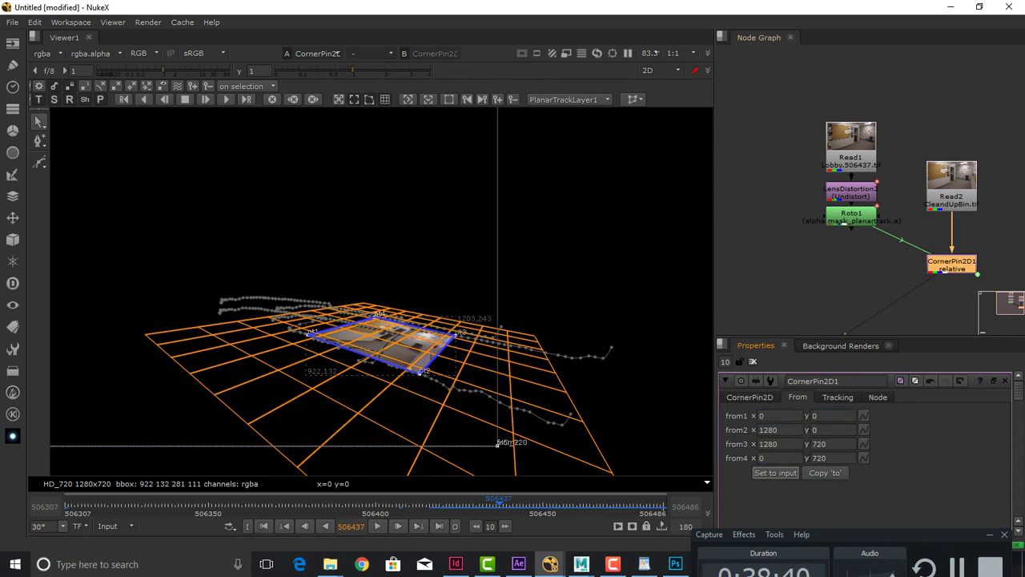
pyautogui.moveTo(951, 185); pyautogui.dragTo(952, 176)
pyautogui.moveTo(952, 264); pyautogui.dragTo(952, 247)
pyautogui.click(951, 185)
pyautogui.press('t')
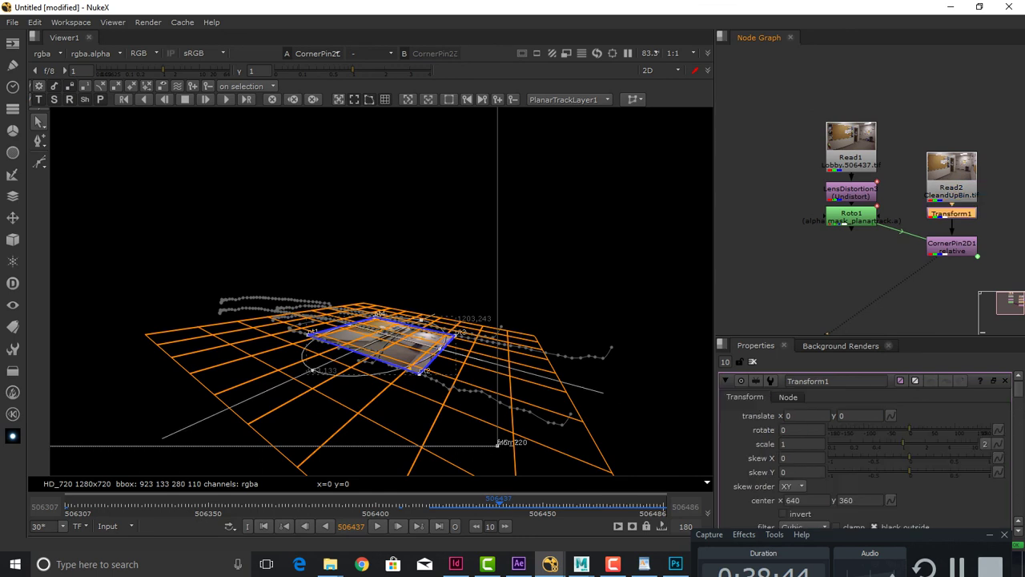
pyautogui.press('Delete')
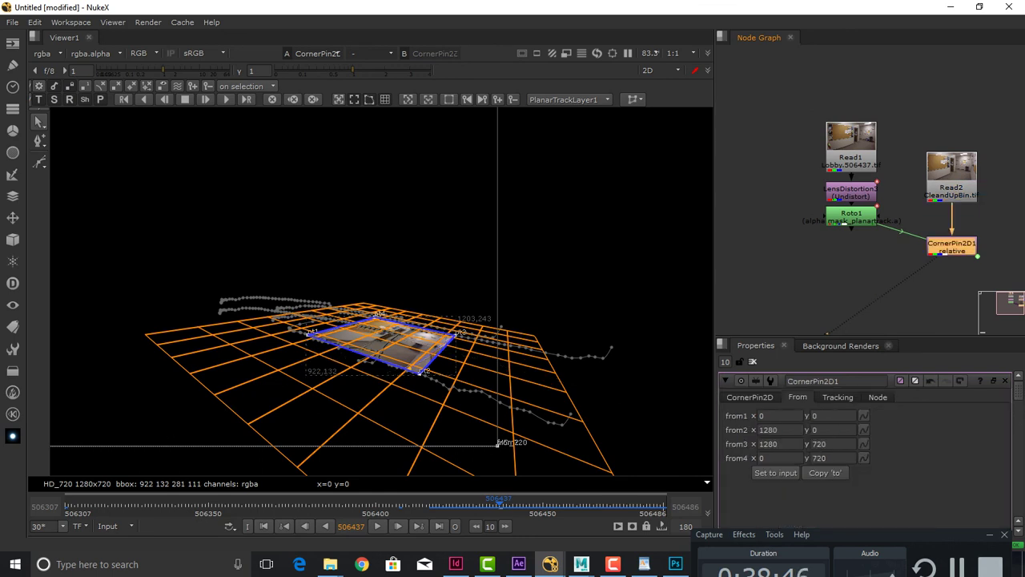
# Add a Transform after CornerPin2D1, centre it at about 1091, 192 on the pinned image, and scale it to about 4.83
pyautogui.press('t')
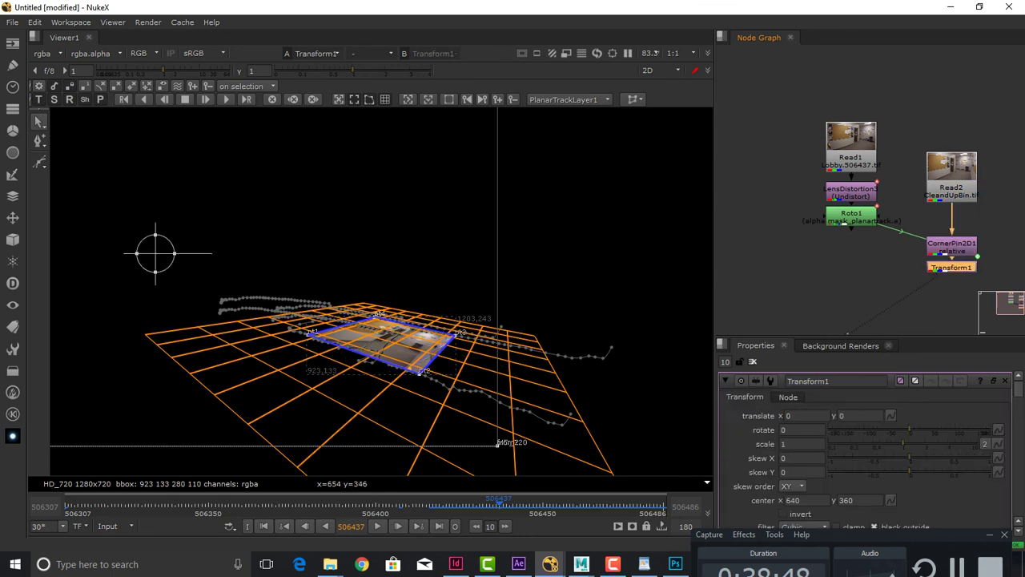
pyautogui.moveTo(162, 261); pyautogui.dragTo(496, 329)
pyautogui.scroll(3, 391, 342)
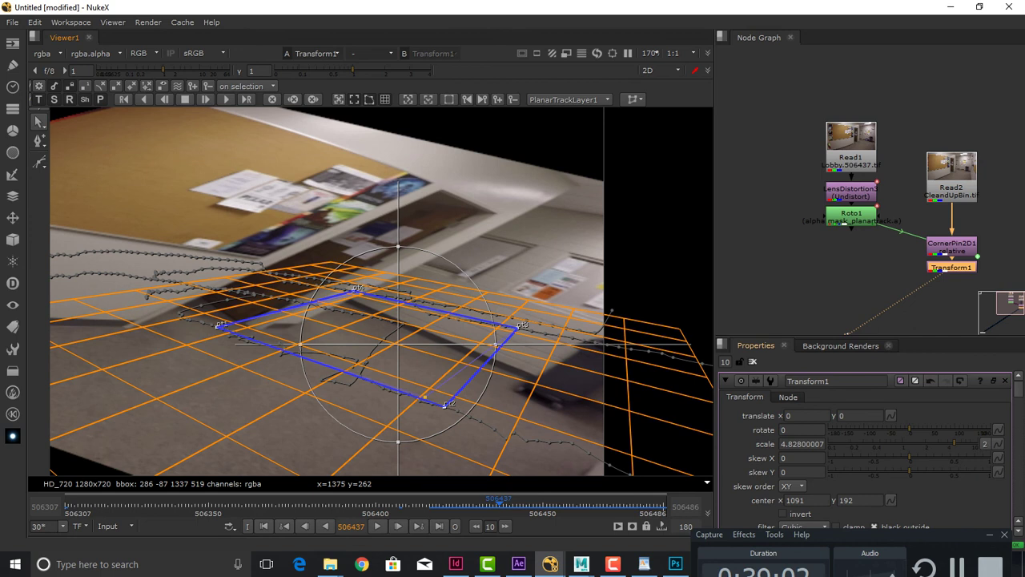
# Close Roto1's properties and rotate the pinned image by about 12.6 degrees with Transform1
pyautogui.scroll(-5, 865, 449)
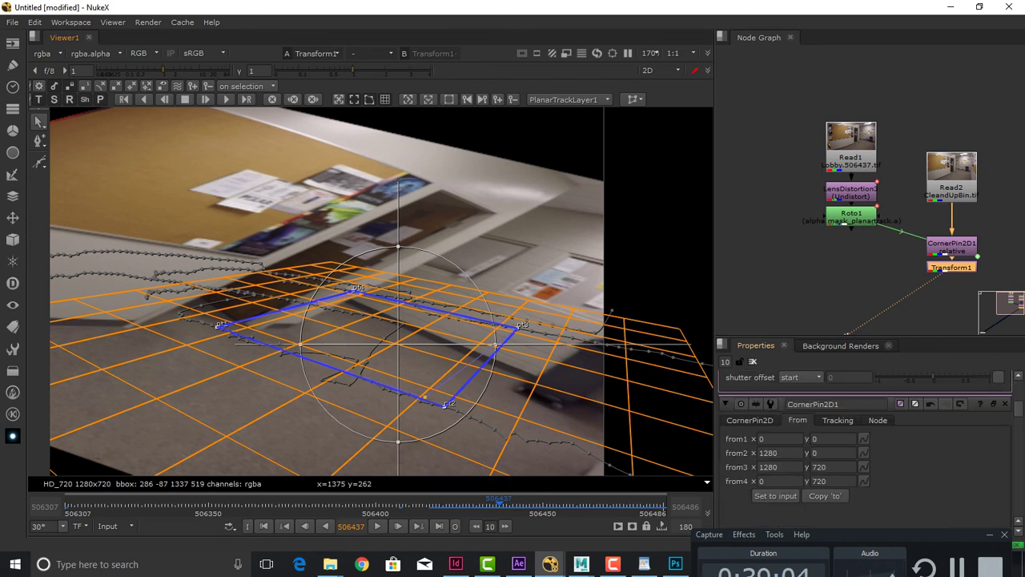
pyautogui.scroll(10, 865, 449)
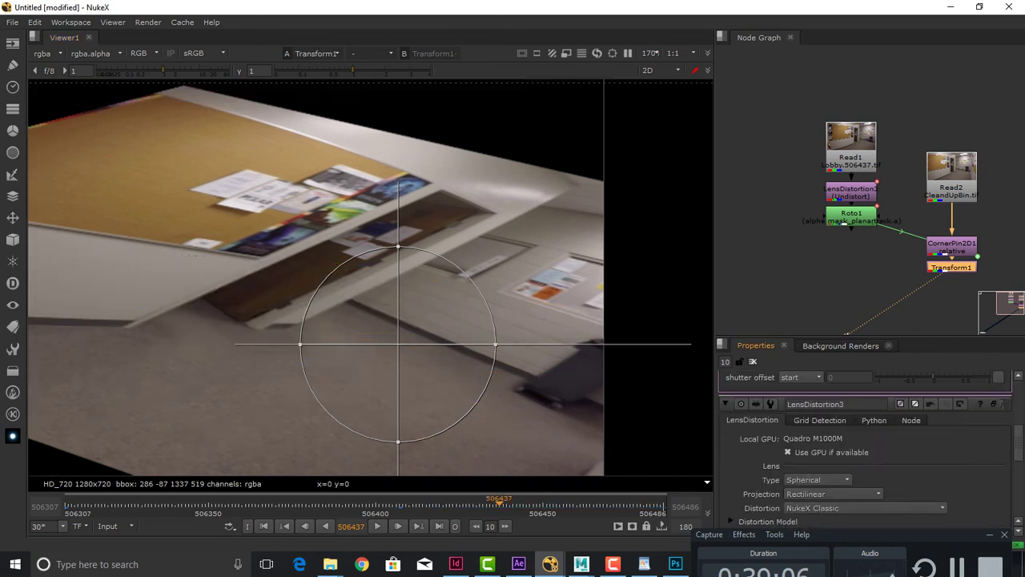
pyautogui.moveTo(637, 348); pyautogui.dragTo(621, 294)
# Merge Transform1 over LensDistortion3, with Transform1 as A and LensDistortion3 as B, and view the merged result
pyautogui.moveTo(905, 301); pyautogui.dragTo(801, 289)
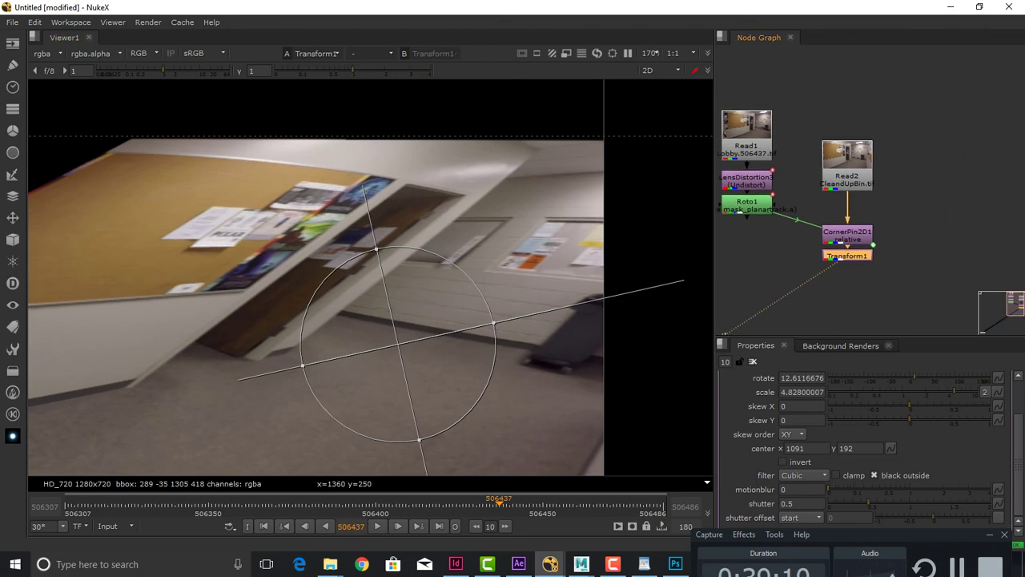
pyautogui.click(909, 260)
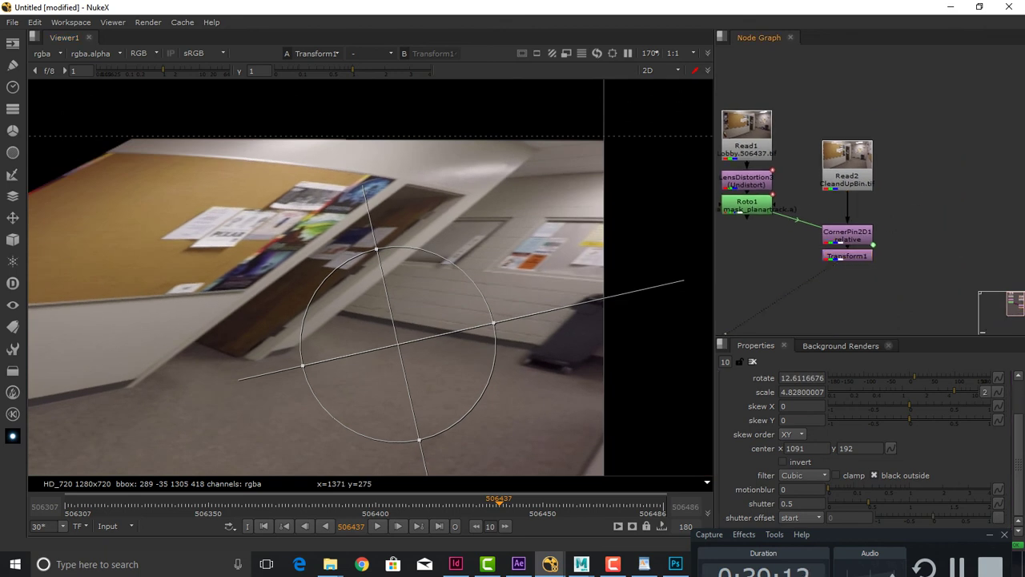
pyautogui.press('r')
pyautogui.press('Escape')
pyautogui.press('m')
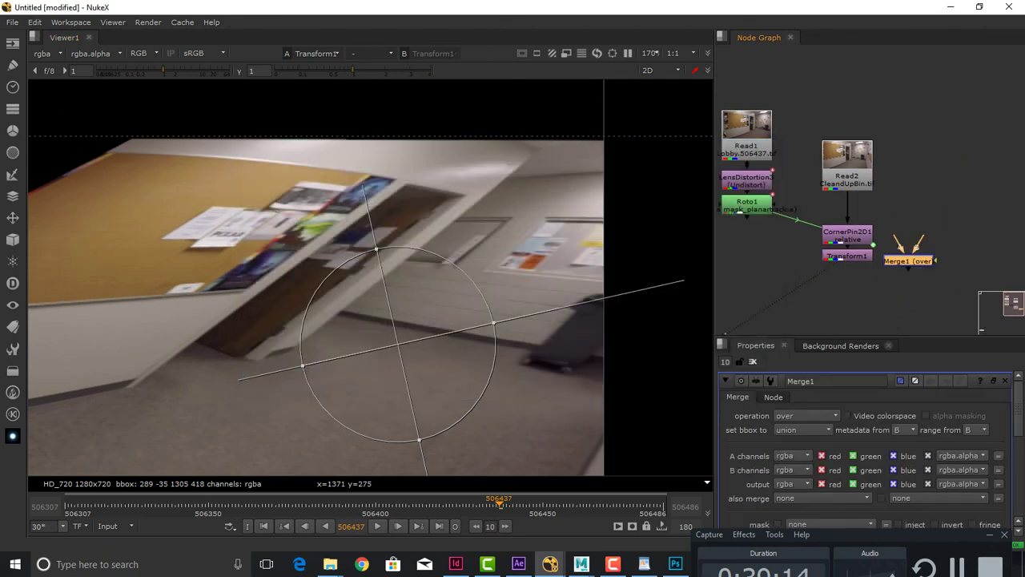
pyautogui.moveTo(908, 260); pyautogui.dragTo(750, 180)
pyautogui.moveTo(903, 293); pyautogui.dragTo(822, 313)
pyautogui.press('1')
pyautogui.scroll(-5, 468, 288)
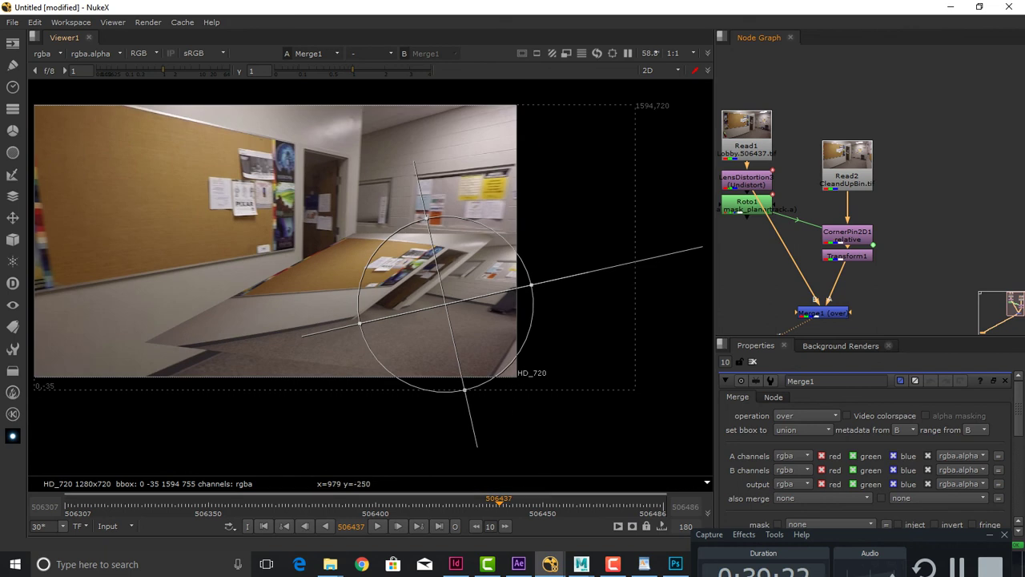
# Compare the merged patch at frames 506454 and 506427 with how Roto1's tracked shape follows the floor
pyautogui.moveTo(486, 504); pyautogui.dragTo(557, 505)
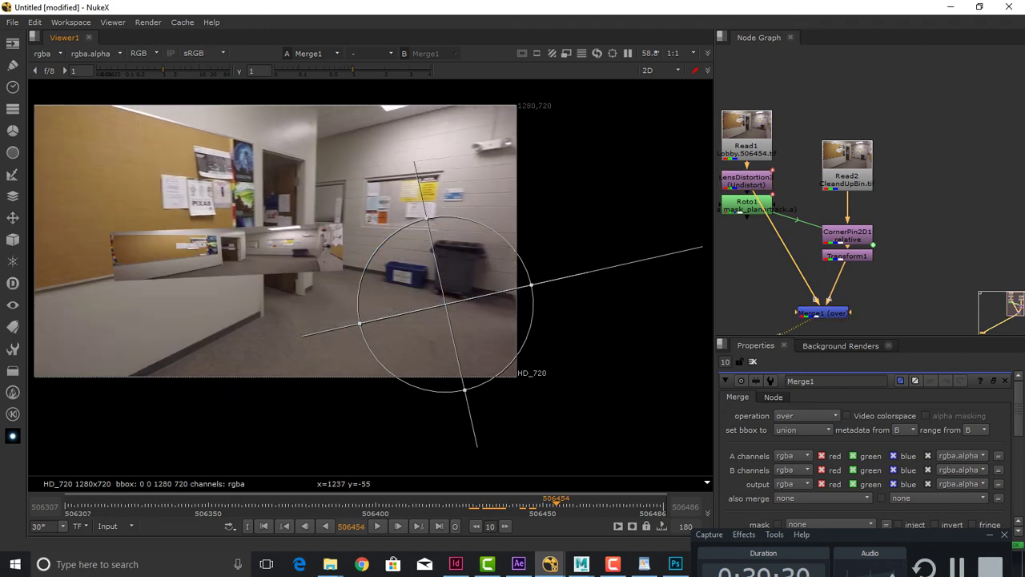
pyautogui.doubleClick(746, 204)
pyautogui.press('1')
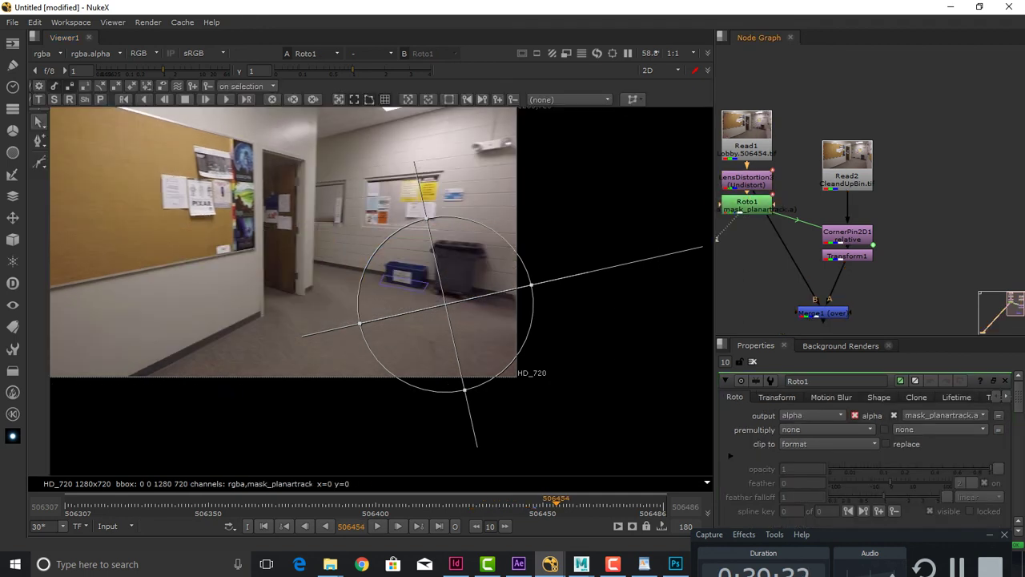
pyautogui.click(746, 205)
pyautogui.moveTo(557, 505); pyautogui.dragTo(609, 505)
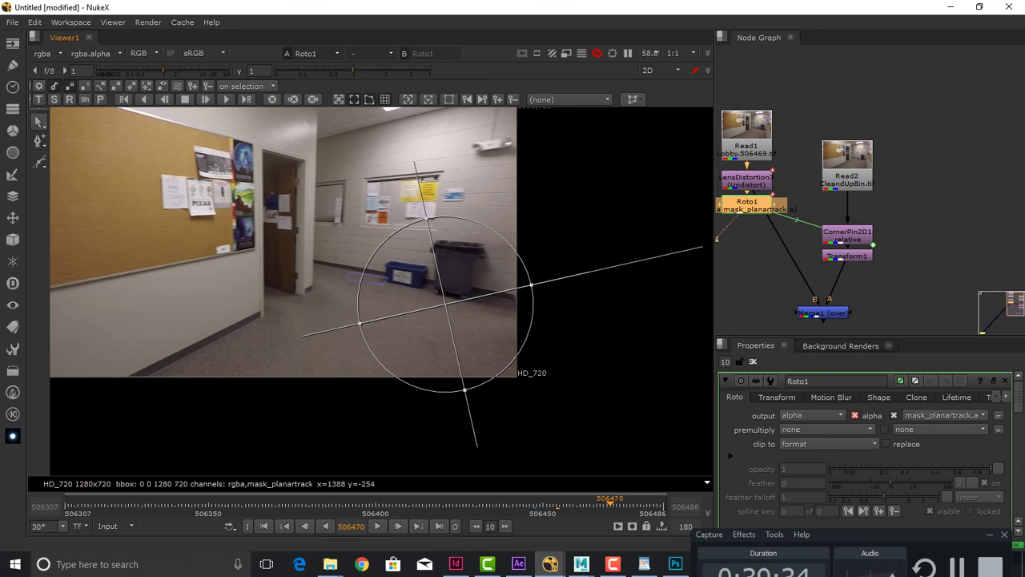
pyautogui.press('j')
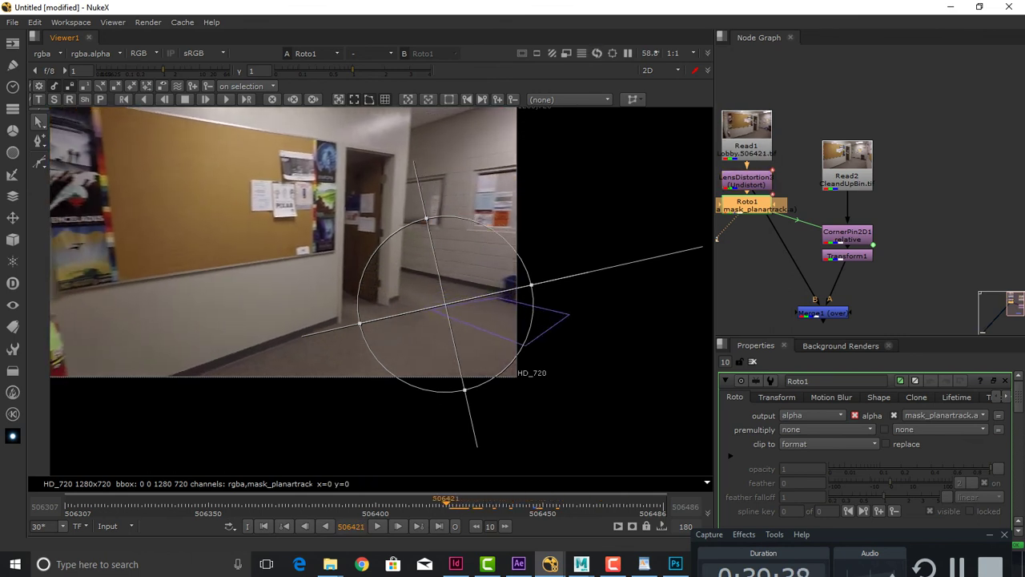
pyautogui.press('l')
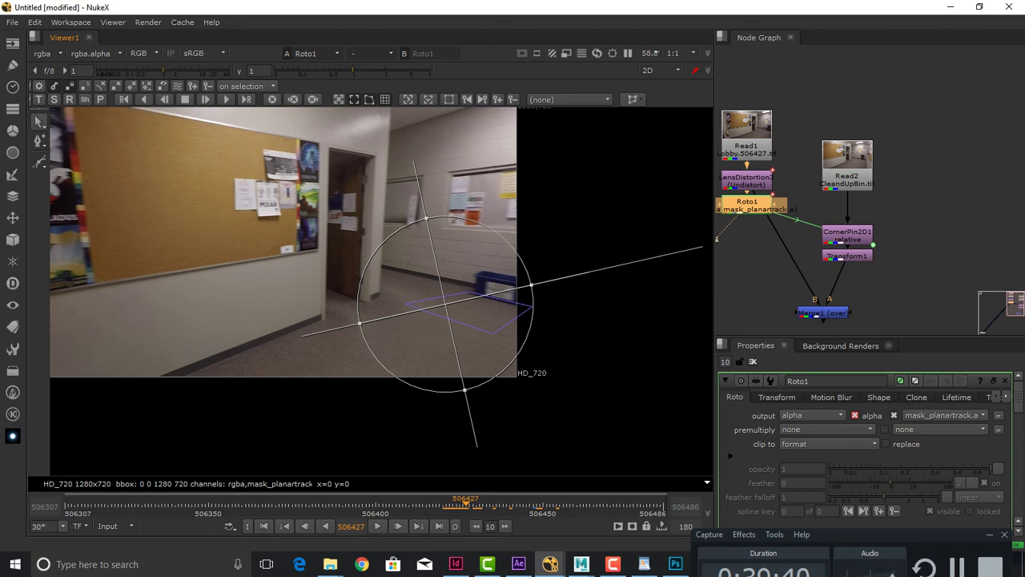
pyautogui.click(822, 312)
pyautogui.press('1')
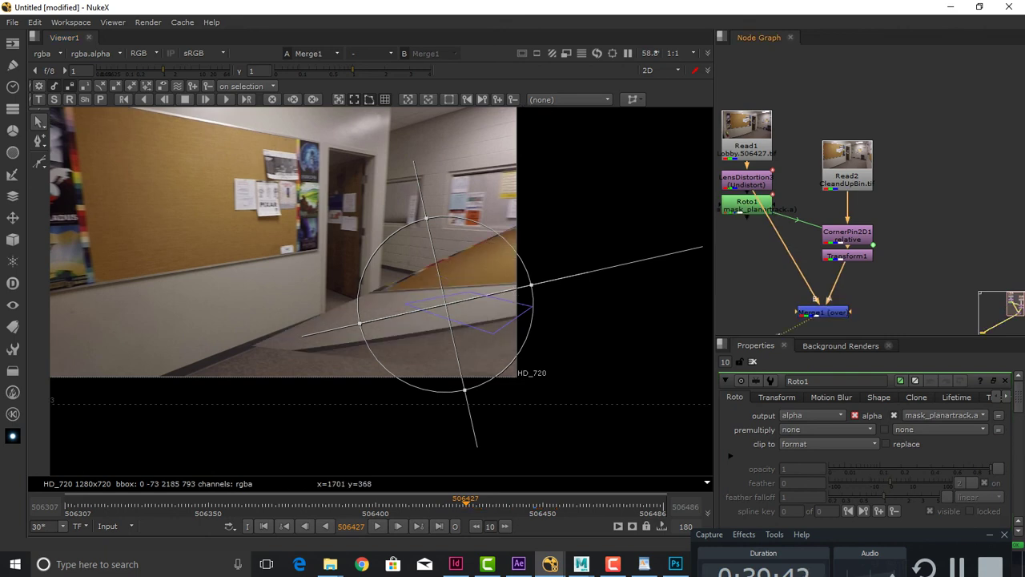
# Reposition the pinned image over the corridor wall with Transform1 and rotate it a few degrees counter-clockwise
pyautogui.moveTo(448, 304); pyautogui.dragTo(227, 296)
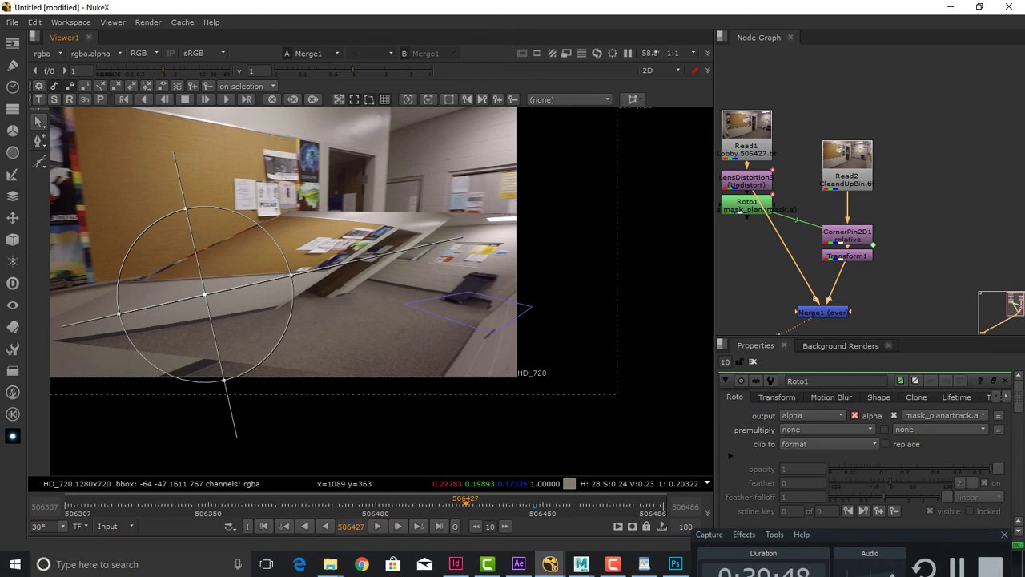
pyautogui.moveTo(445, 240); pyautogui.dragTo(440, 221)
pyautogui.moveTo(205, 294); pyautogui.dragTo(195, 297)
# Go to frame 506432 and delete the old Roto1 and the relative CornerPin2D1 nodes
pyautogui.moveTo(476, 503)
pyautogui.mouseDown()
pyautogui.moveTo(450, 503)
pyautogui.moveTo(482, 503)
pyautogui.mouseUp()
pyautogui.moveTo(769, 276); pyautogui.dragTo(845, 247)
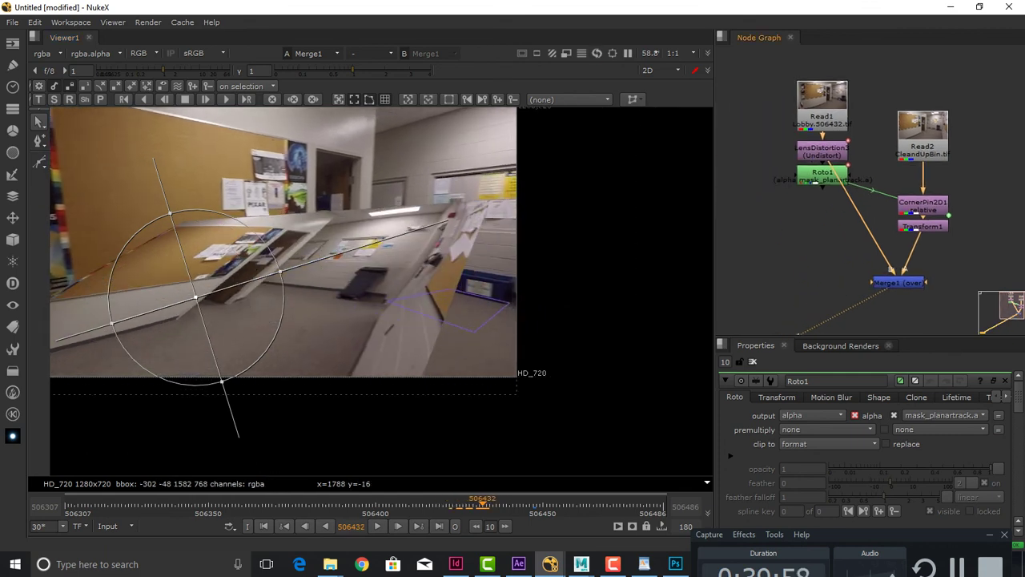
pyautogui.click(823, 175)
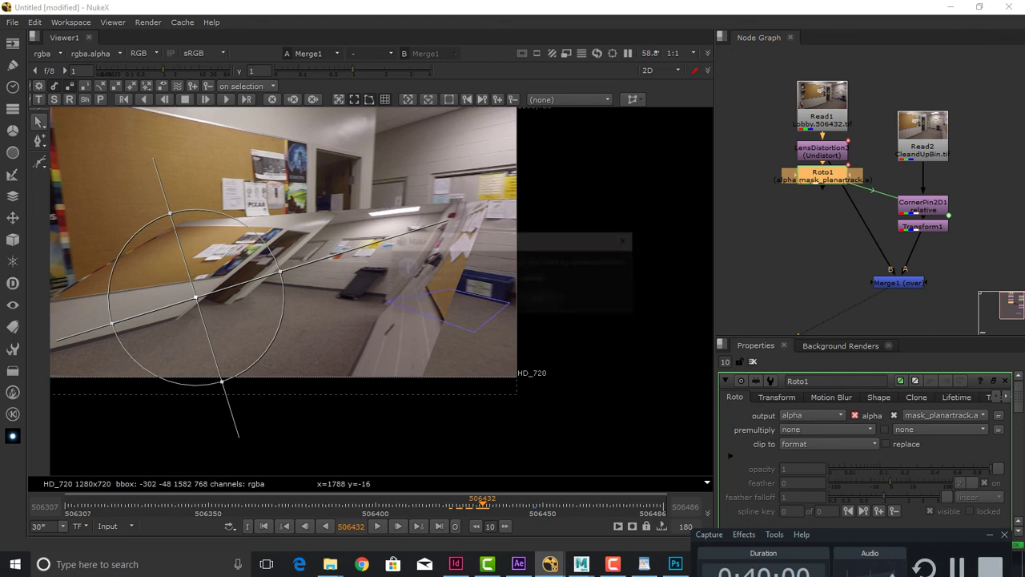
pyautogui.press('Delete')
pyautogui.press('Return')
pyautogui.click(922, 205)
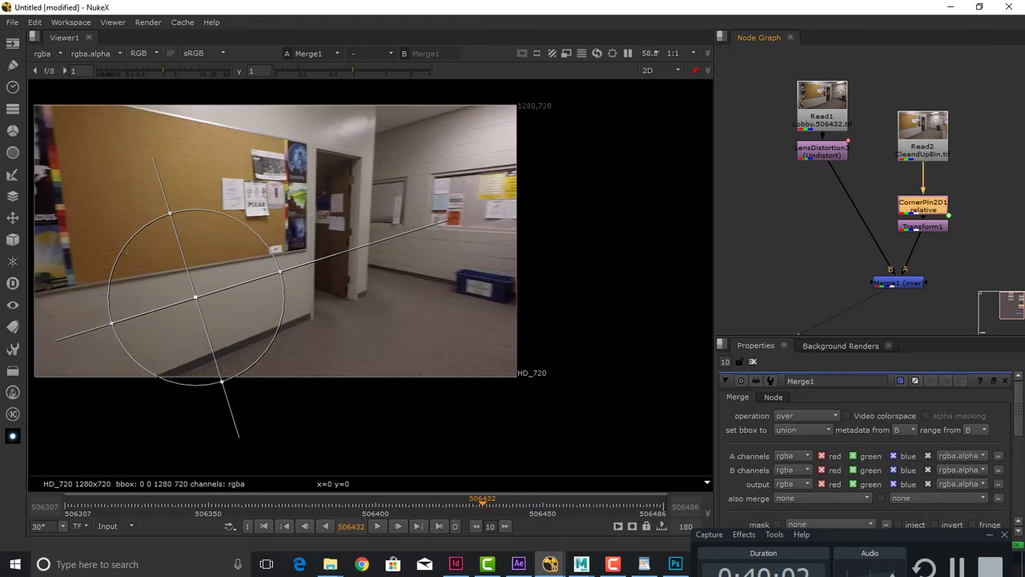
pyautogui.press('Delete')
pyautogui.click(815, 206)
pyautogui.press('p')
pyautogui.press('o')
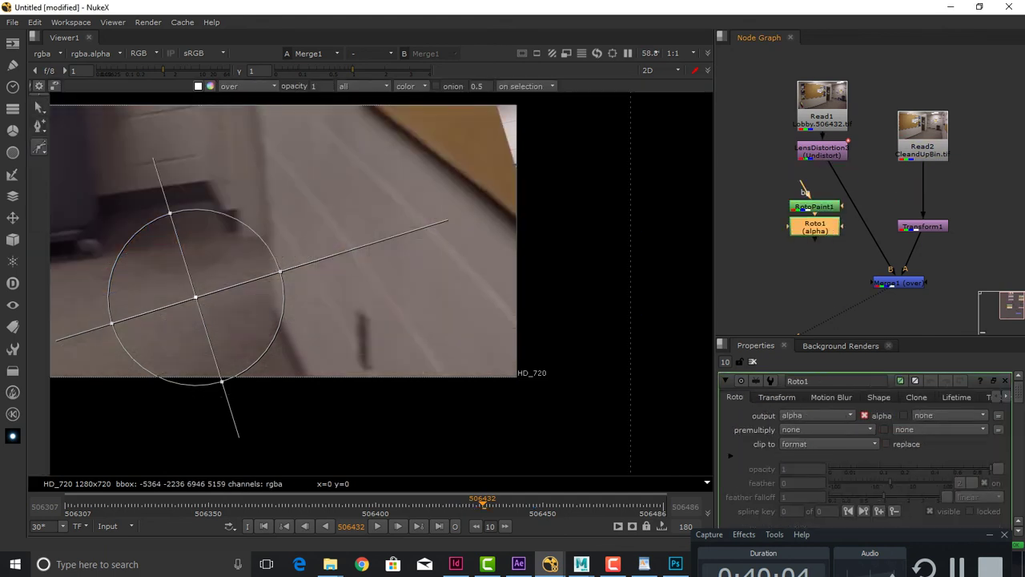
pyautogui.hotkey('ctrl', 'z')
pyautogui.hotkey('ctrl', 'z')
# Add a new Roto node after LensDistortion3, view it, and leave only its properties open
pyautogui.press('o')
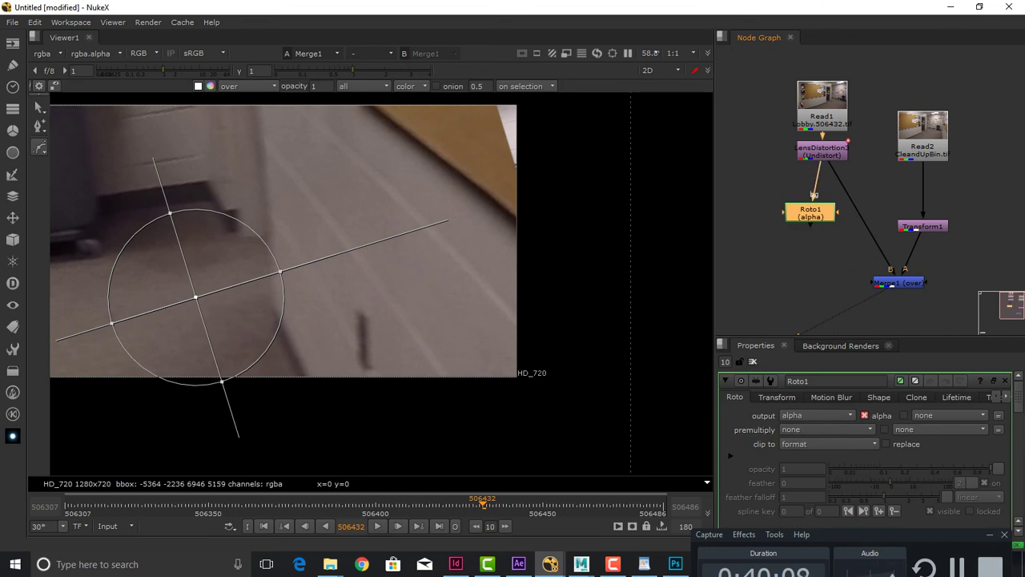
pyautogui.press('1')
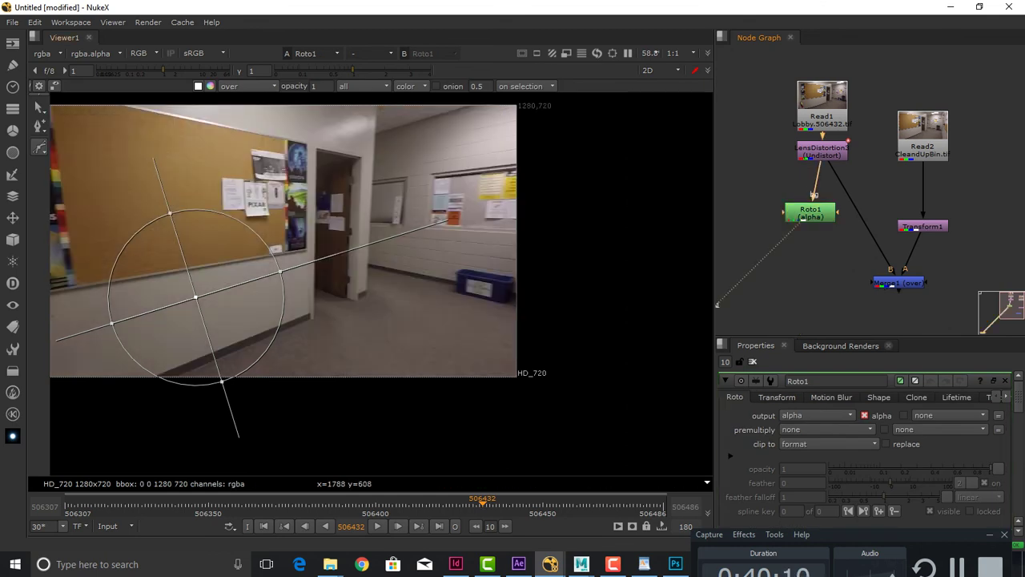
pyautogui.click(752, 362)
pyautogui.doubleClick(810, 211)
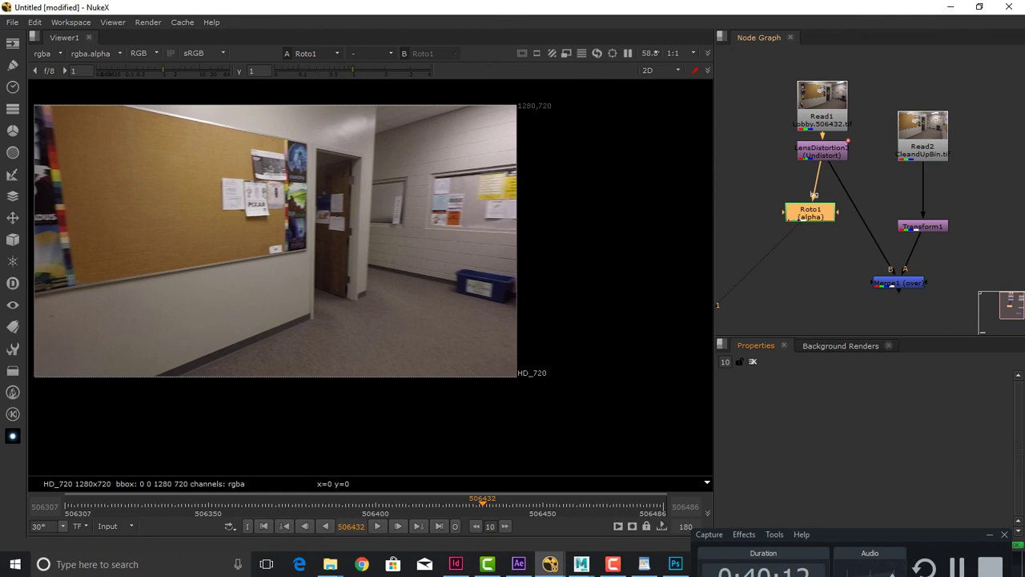
# Draw a closed four-point Bezier over the brick wall and the blue bin at frame 506432
pyautogui.moveTo(466, 296); pyautogui.dragTo(457, 298)
pyautogui.scroll(5, 461, 301)
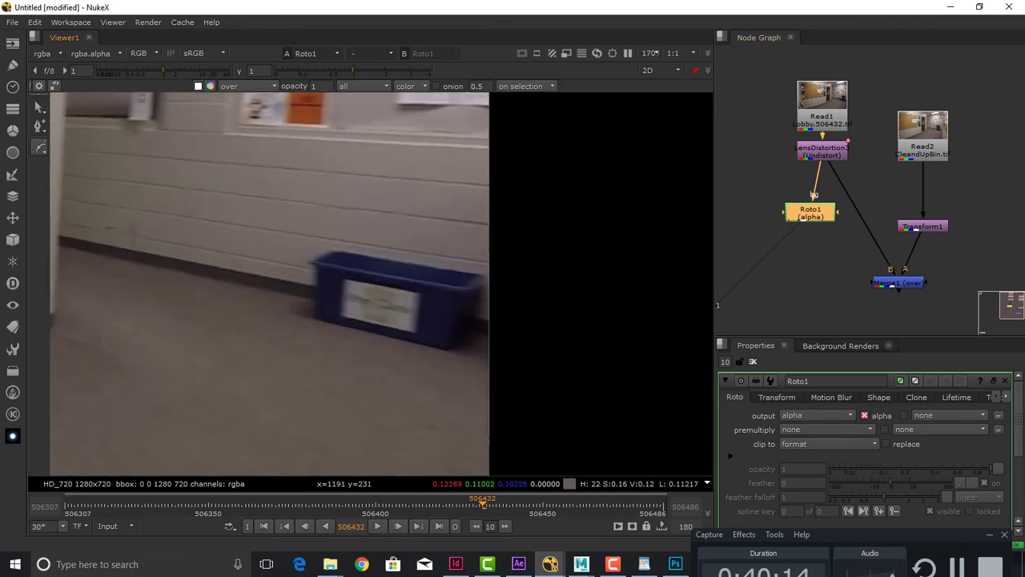
pyautogui.click(275, 306)
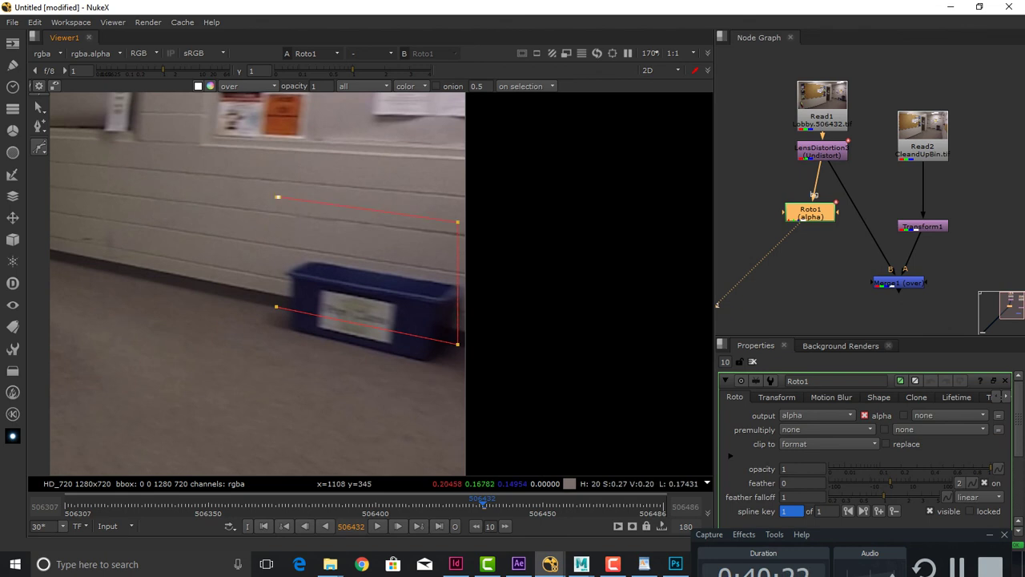
pyautogui.click(277, 196)
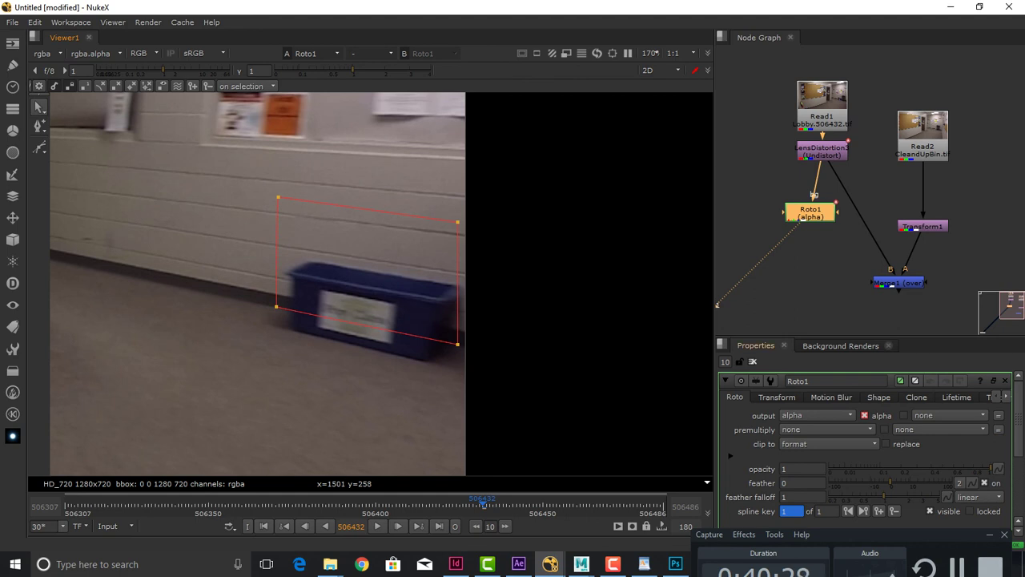
# Turn Roto1's new Bezier into a planar-track layer
pyautogui.moveTo(849, 337); pyautogui.dragTo(849, 218)
pyautogui.rightClick(781, 455)
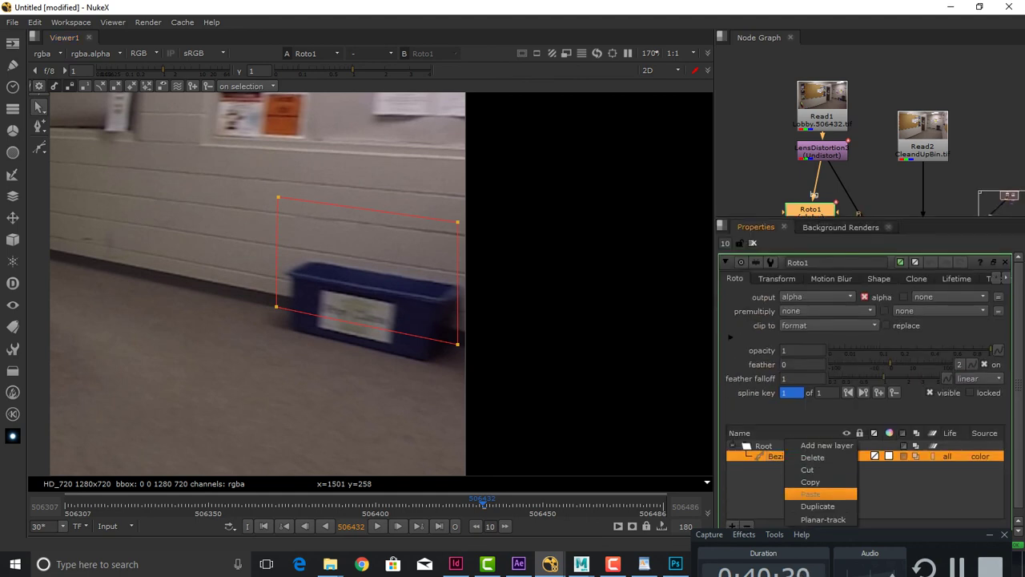
pyautogui.click(817, 519)
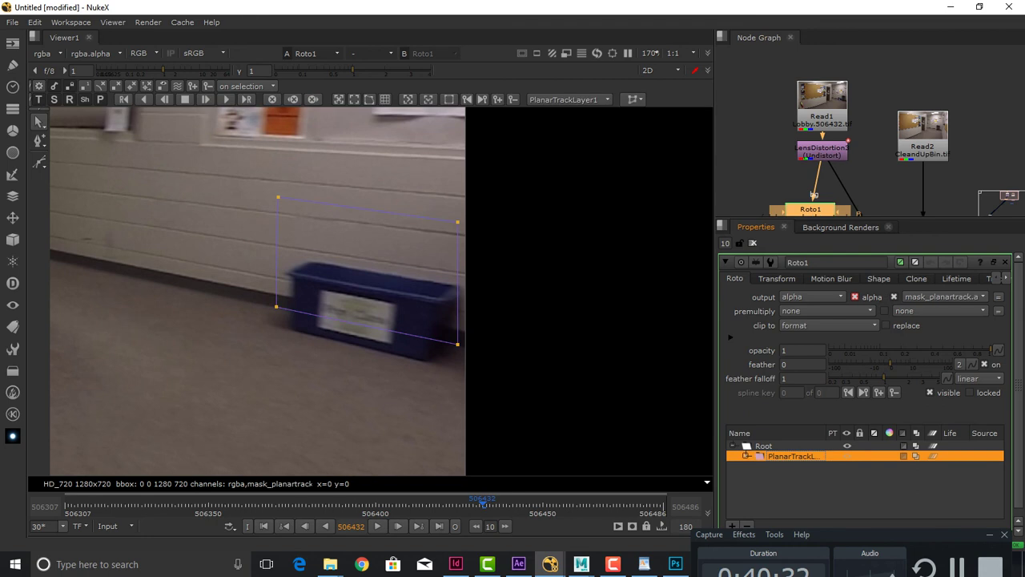
pyautogui.moveTo(849, 218); pyautogui.dragTo(849, 373)
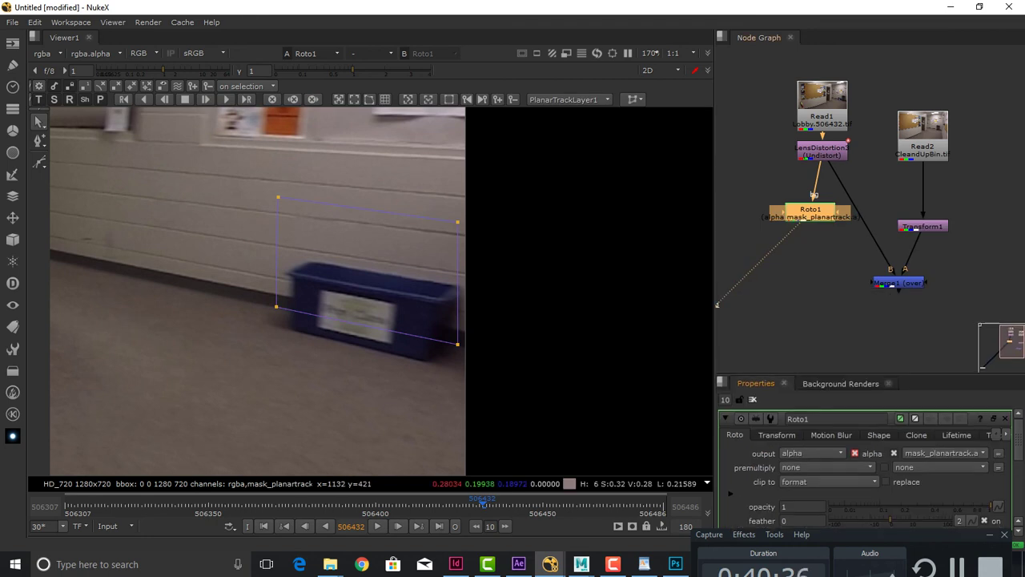
# Track the wall plane forward to frame 506486 and backward from frame 506432 to frame 506418
pyautogui.click(246, 99)
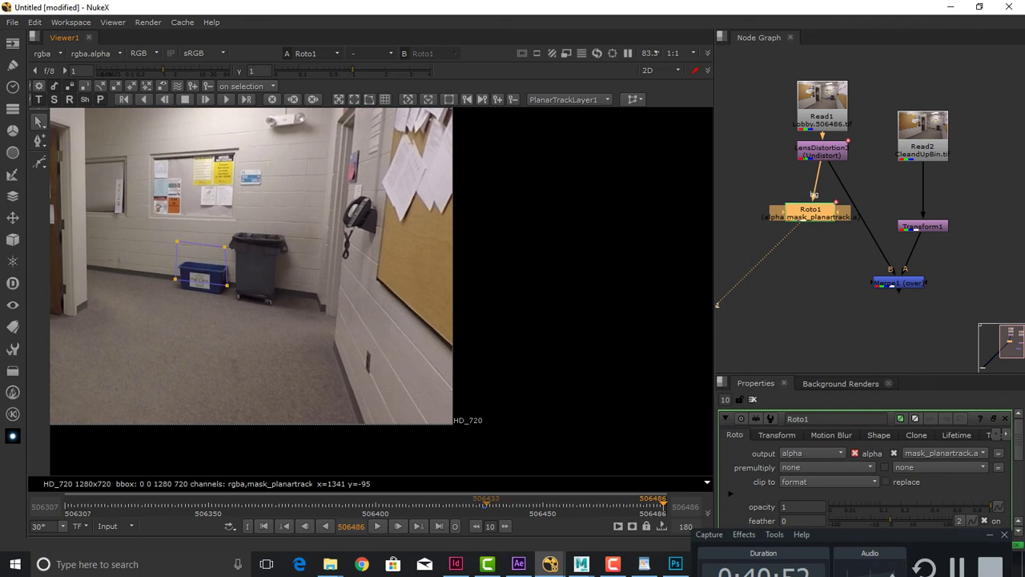
pyautogui.click(483, 502)
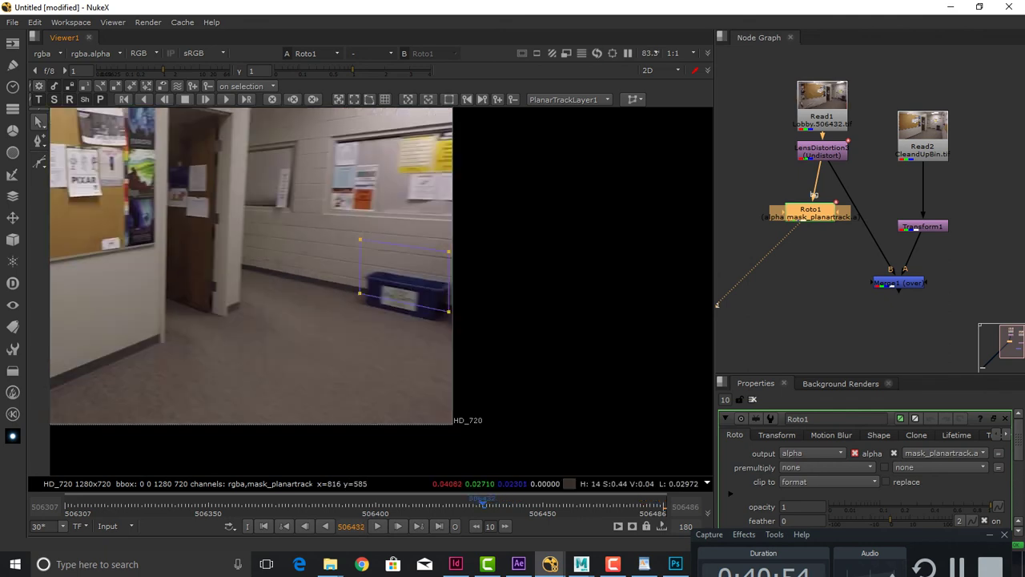
pyautogui.click(145, 100)
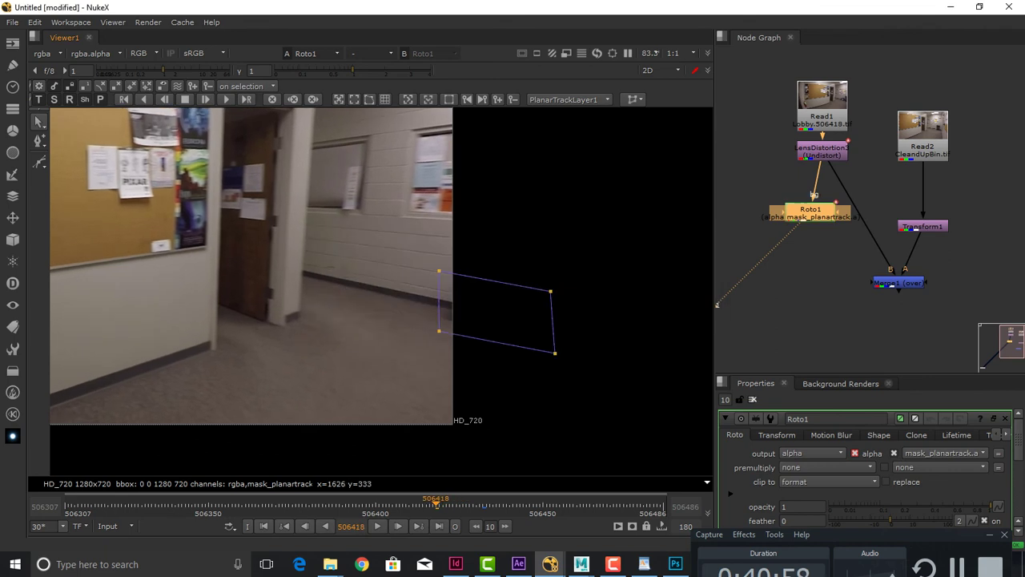
# Return to frame 506432 and show the tracked plane's corner outline, motion paths and grid over the wall
pyautogui.moveTo(446, 502); pyautogui.dragTo(483, 502)
pyautogui.scroll(3, 402, 289)
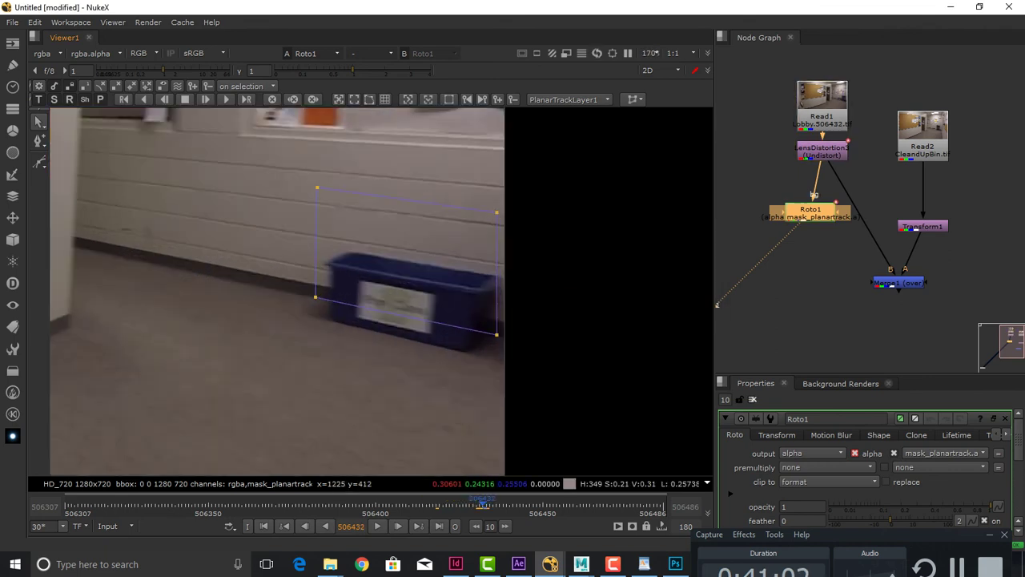
pyautogui.click(354, 99)
pyautogui.click(370, 99)
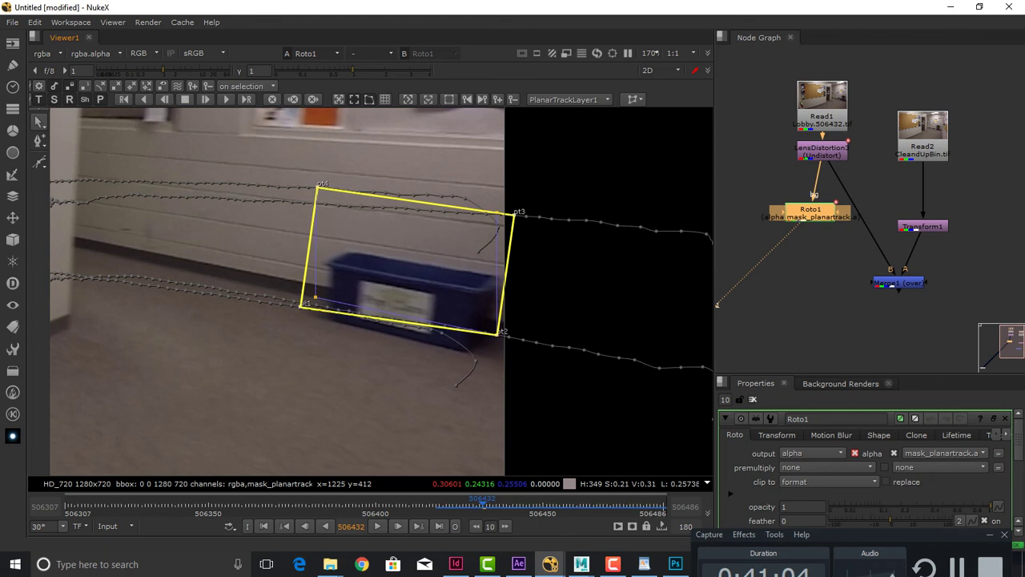
pyautogui.click(385, 100)
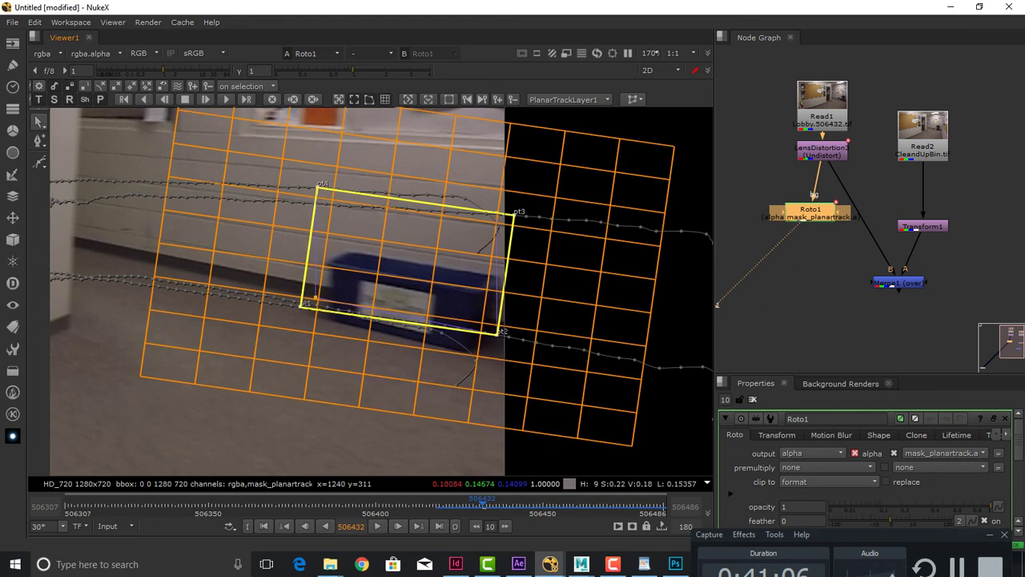
# Adjust all four plane corners so the grid follows the wall's brick lines and the floor edge around the bin
pyautogui.moveTo(514, 215); pyautogui.dragTo(503, 186)
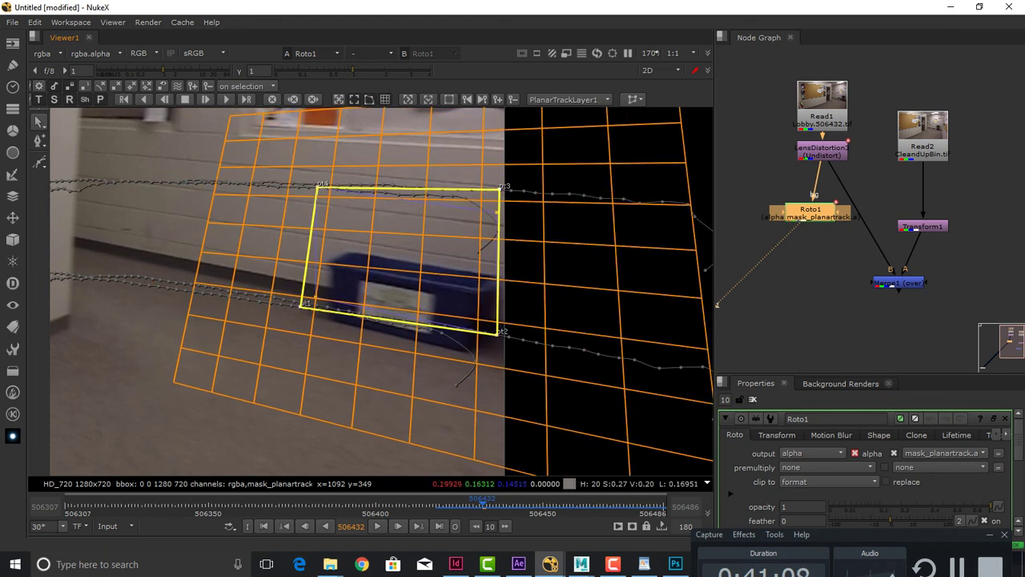
pyautogui.moveTo(320, 186); pyautogui.dragTo(320, 170)
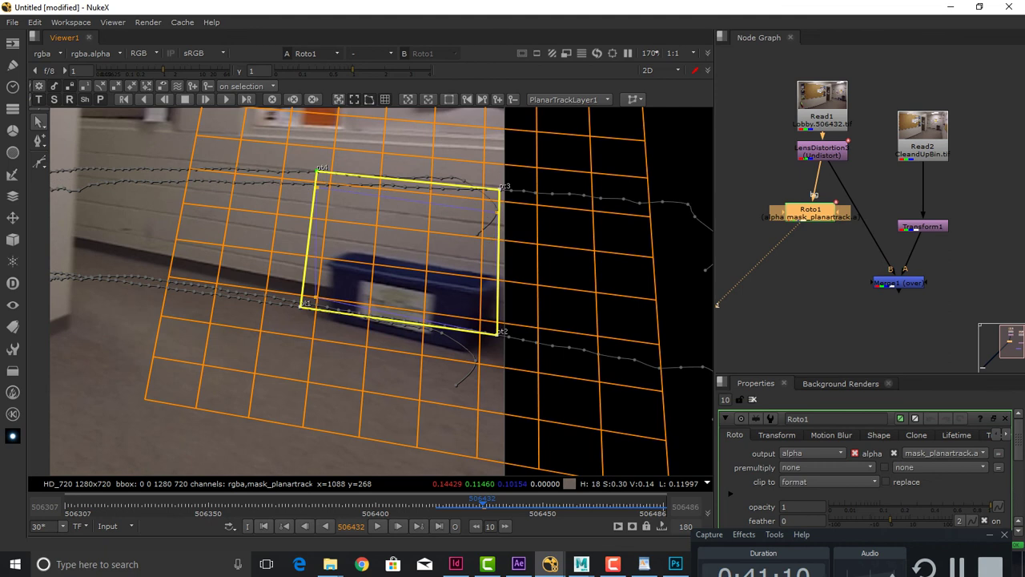
pyautogui.moveTo(304, 303); pyautogui.dragTo(311, 294)
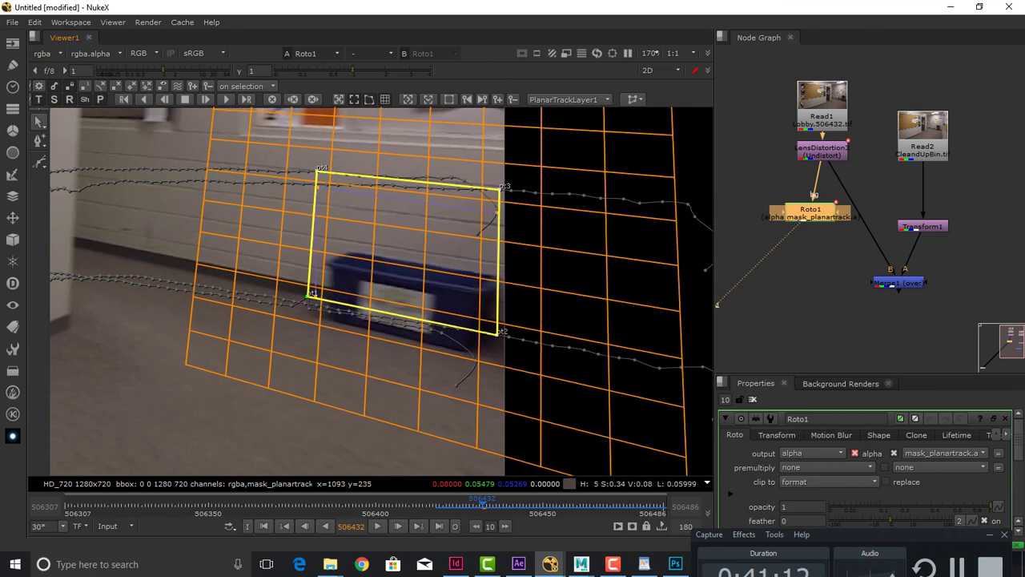
pyautogui.scroll(3, 513, 326)
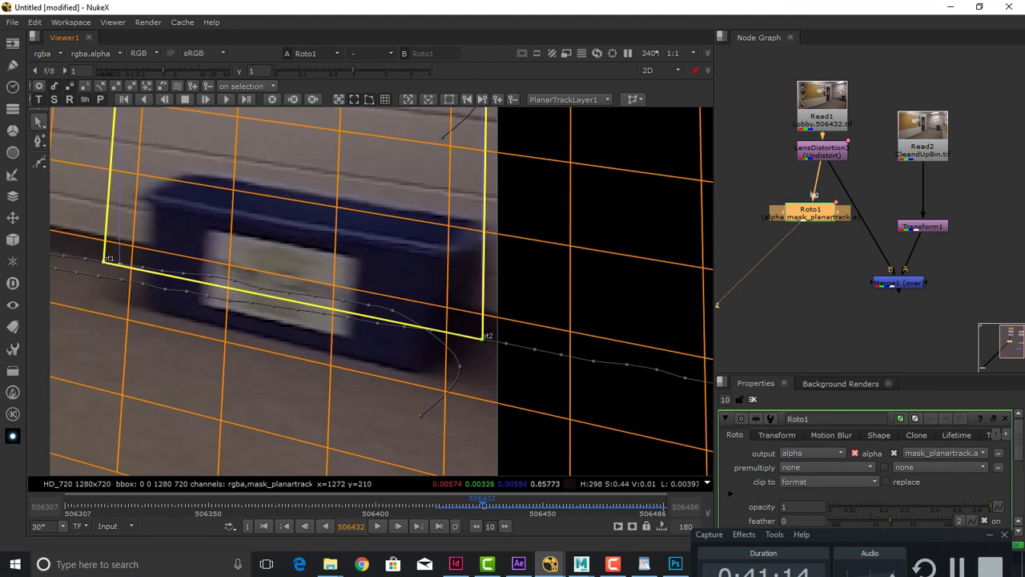
pyautogui.moveTo(483, 337); pyautogui.dragTo(483, 334)
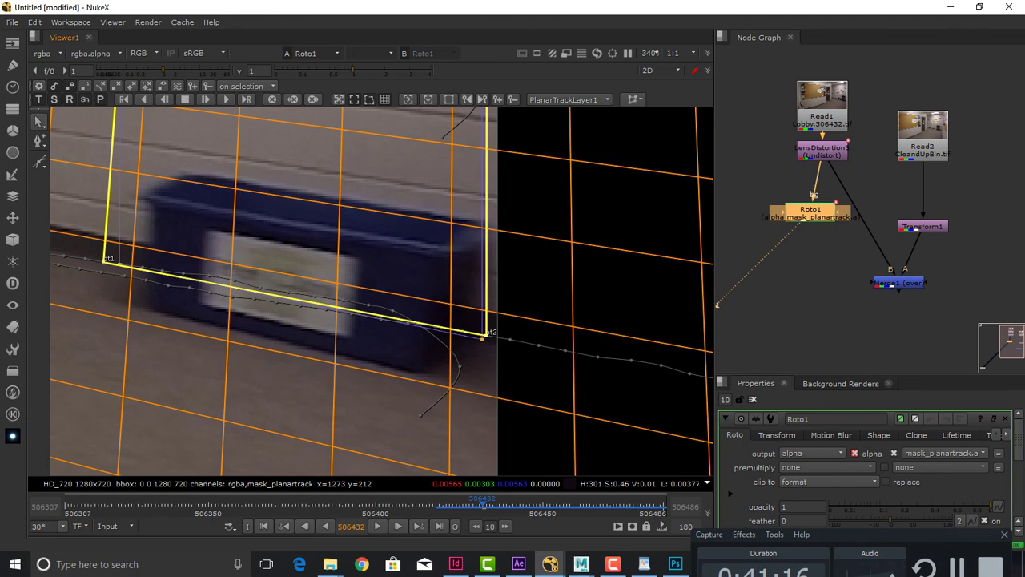
pyautogui.scroll(-2, 482, 339)
pyautogui.moveTo(427, 274); pyautogui.dragTo(485, 349)
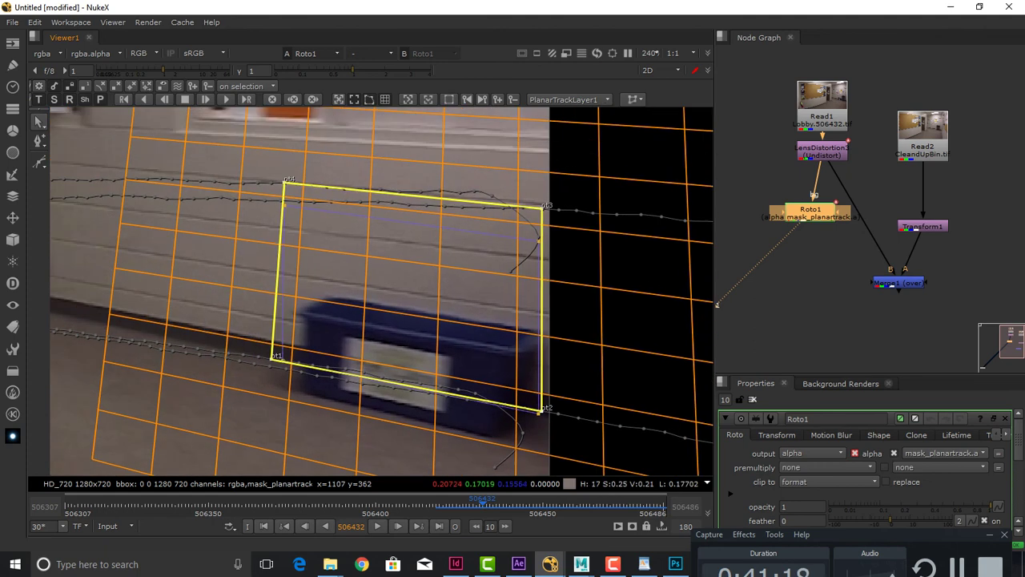
pyautogui.moveTo(285, 182); pyautogui.dragTo(260, 183)
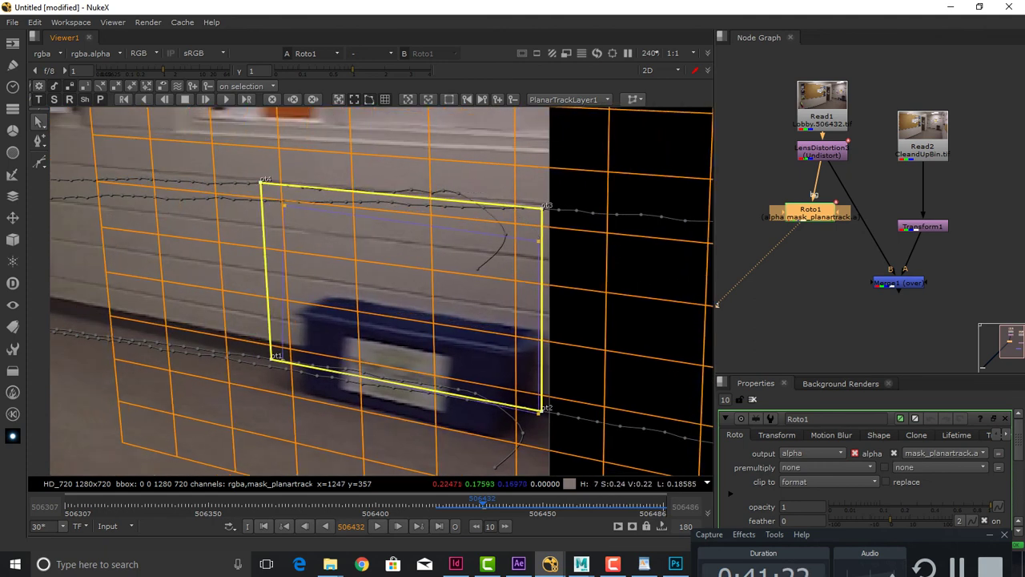
# Fine-tune plane corners pt1 and pt4 so the grid matches the wall's perspective
pyautogui.scroll(-3, 521, 212)
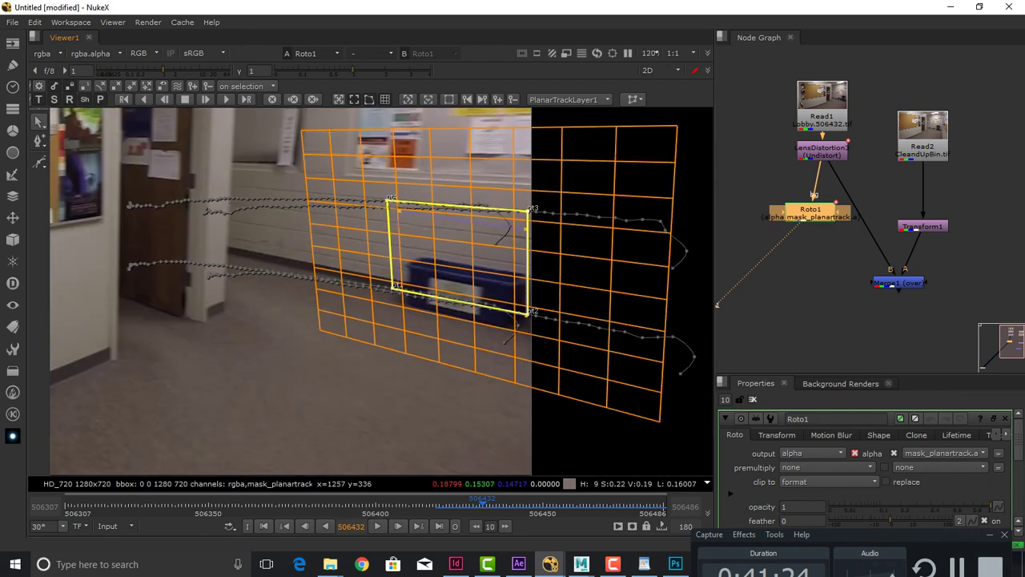
pyautogui.scroll(2, 424, 209)
pyautogui.moveTo(373, 195); pyautogui.dragTo(380, 199)
pyautogui.scroll(-2, 380, 196)
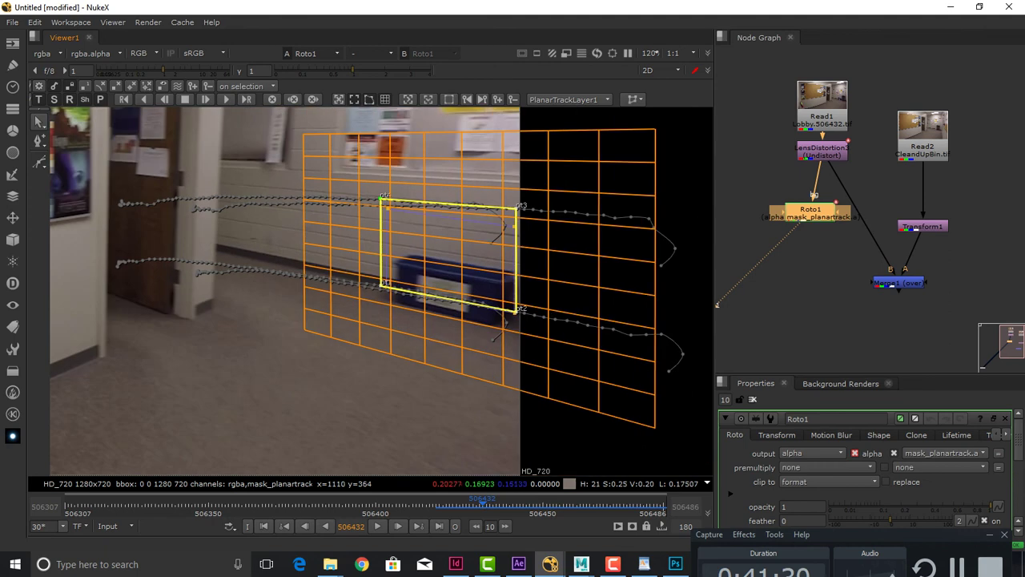
pyautogui.moveTo(361, 109); pyautogui.dragTo(359, 152)
pyautogui.moveTo(379, 240); pyautogui.dragTo(383, 240)
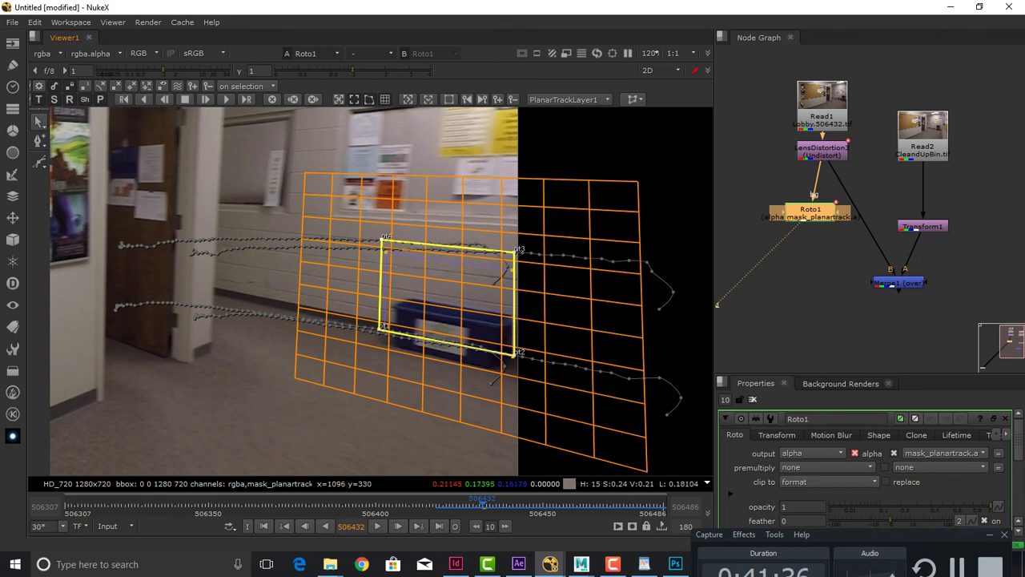
pyautogui.moveTo(382, 326); pyautogui.dragTo(376, 324)
pyautogui.moveTo(382, 239); pyautogui.dragTo(377, 239)
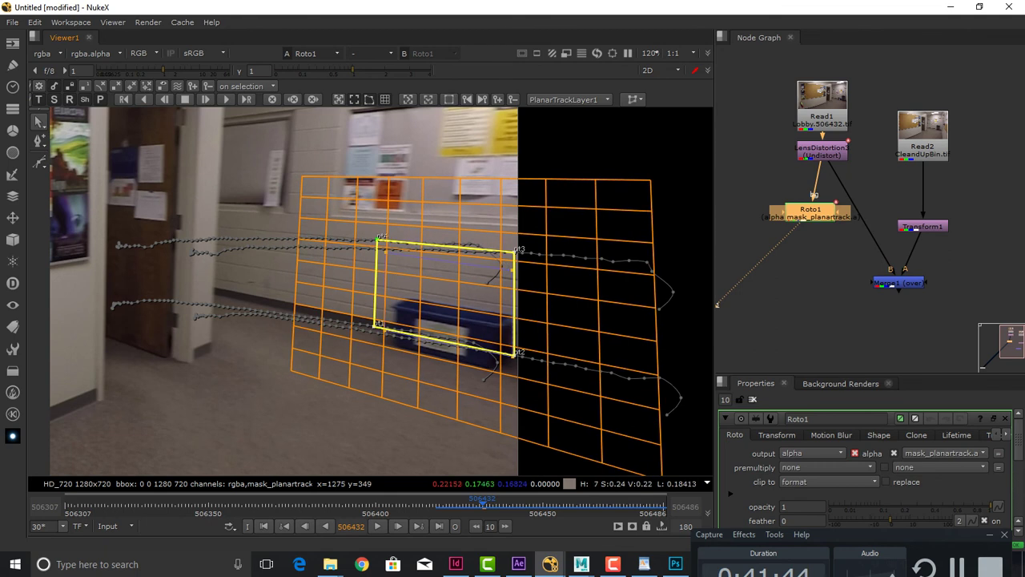
# Export the planar track as a CornerPin2D (absolute) and place the new node below Roto1
pyautogui.click(633, 99)
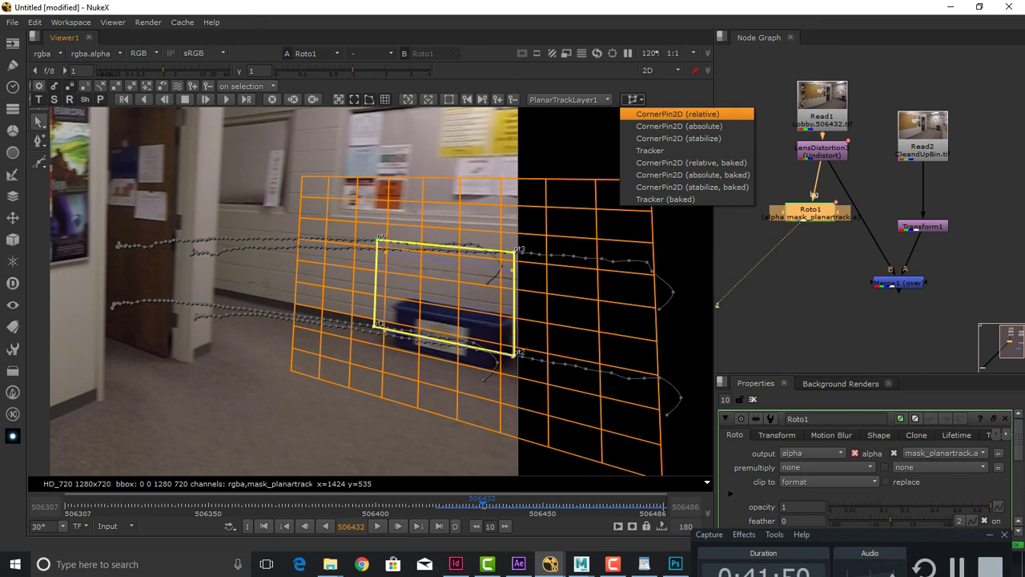
pyautogui.click(679, 126)
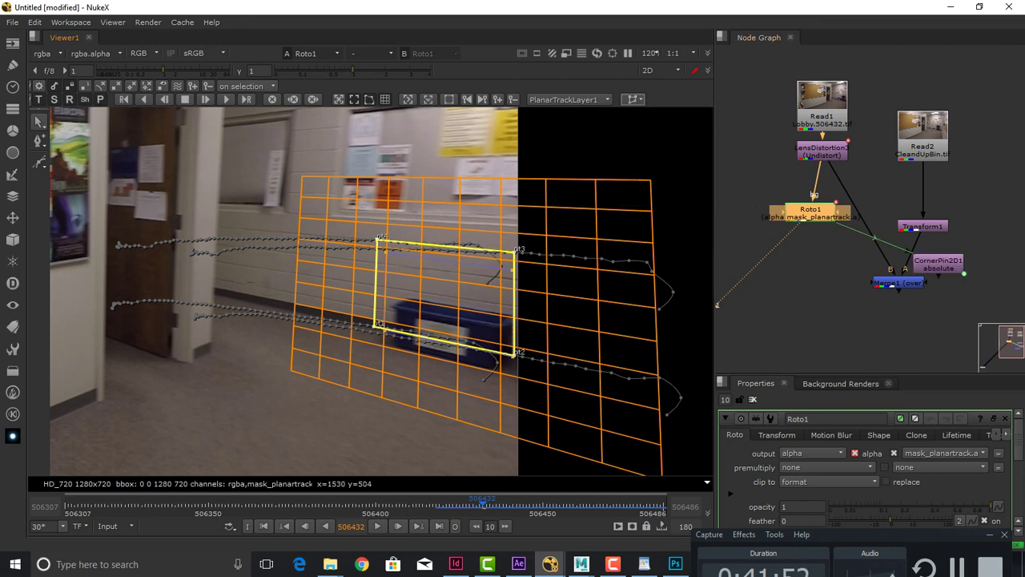
pyautogui.moveTo(939, 263); pyautogui.dragTo(791, 296)
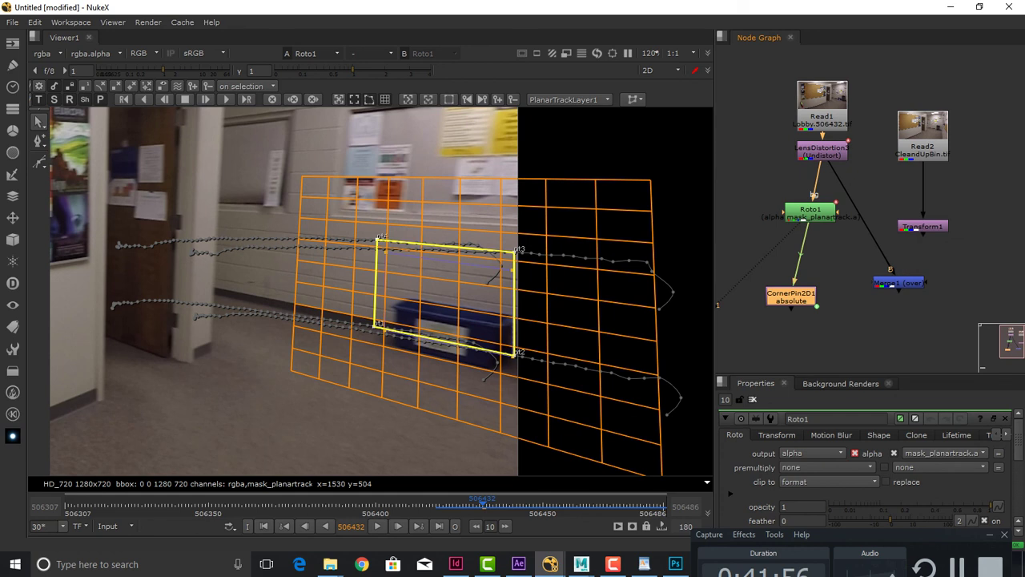
# Move Read2 to the other side of Roto1, near CornerPin2D1, and delete Transform1
pyautogui.moveTo(923, 227); pyautogui.dragTo(739, 249)
pyautogui.click(739, 249)
pyautogui.press('Delete')
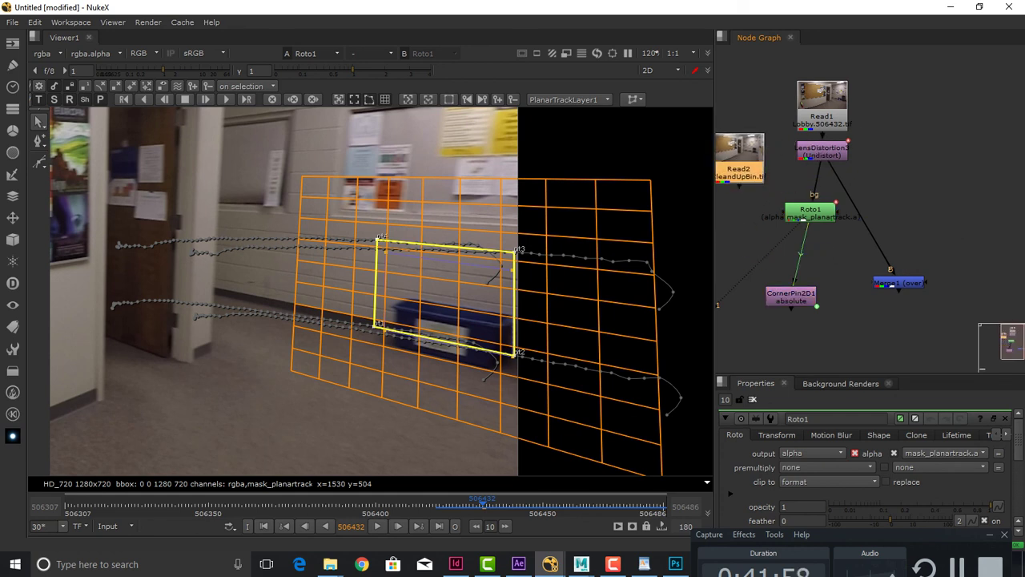
# Feed Read2 into CornerPin2D1, and wire Merge1 with CornerPin2D1 as input A and LensDistortion3 as input B
pyautogui.moveTo(739, 158); pyautogui.dragTo(735, 226)
pyautogui.moveTo(791, 296); pyautogui.dragTo(800, 305)
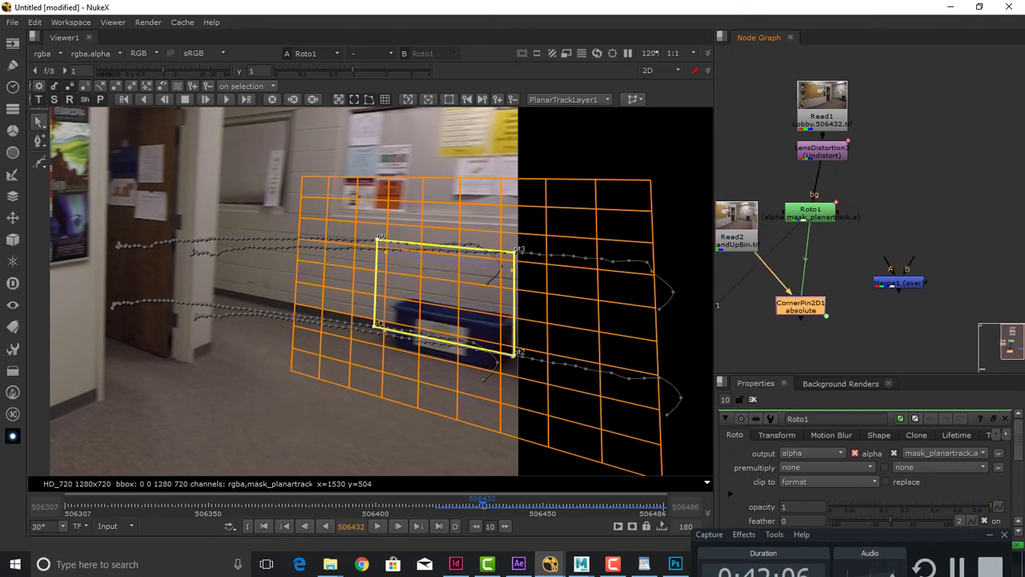
pyautogui.moveTo(899, 283); pyautogui.dragTo(834, 149)
pyautogui.moveTo(844, 343); pyautogui.dragTo(1022, 305)
# Compare the cleaned frame in Read2 with the original footage in Read1, alternating between them in the viewer with all node properties closed
pyautogui.click(868, 233)
pyautogui.press('1')
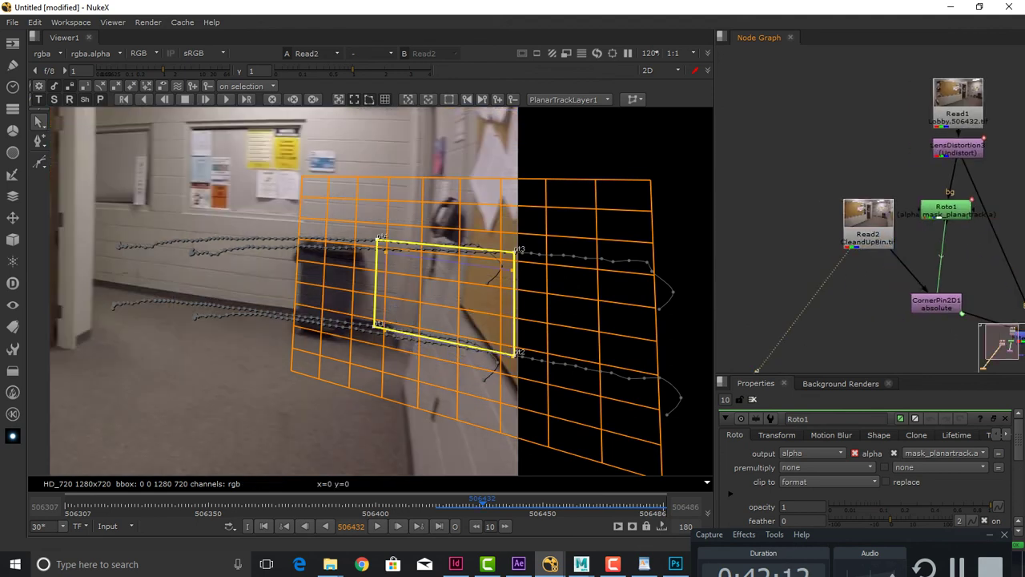
pyautogui.click(958, 112)
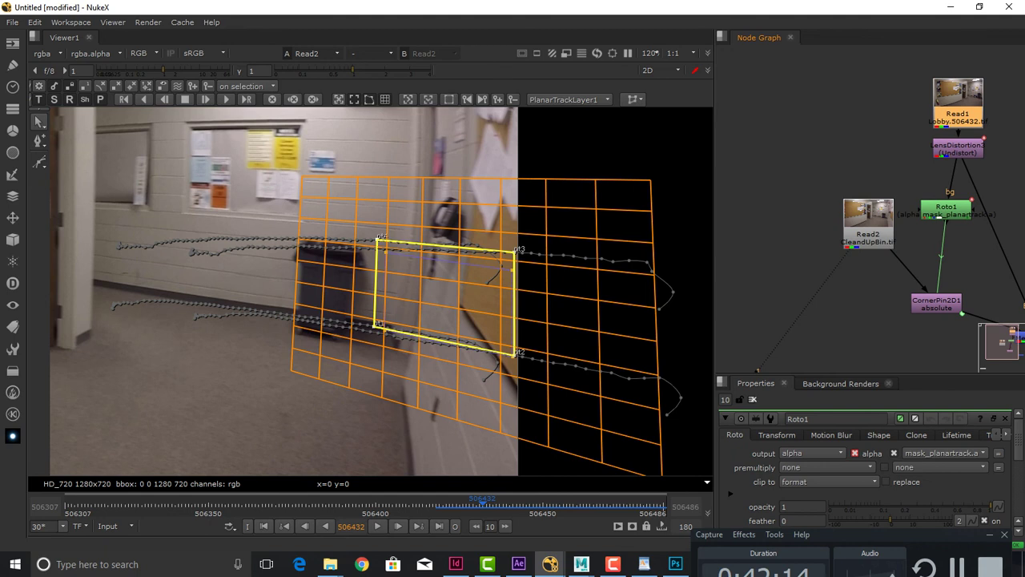
pyautogui.press('1')
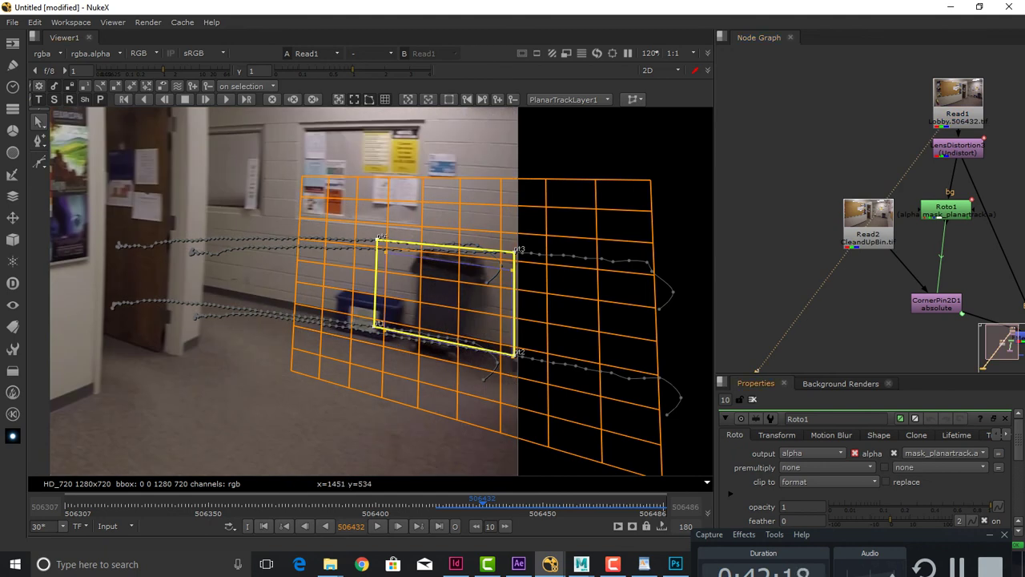
pyautogui.click(753, 399)
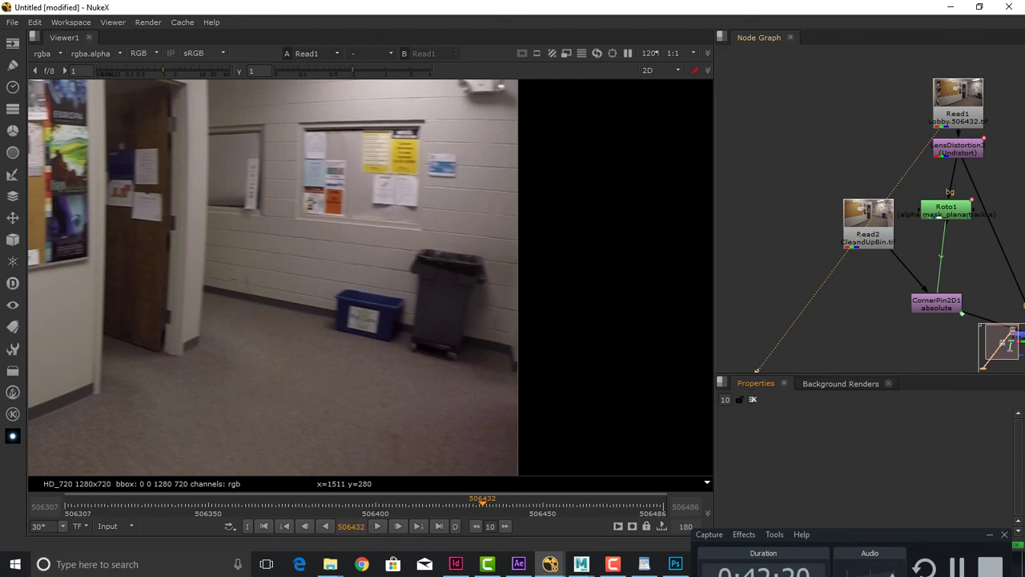
pyautogui.moveTo(868, 223); pyautogui.dragTo(814, 201)
pyautogui.press('2')
pyautogui.press('1')
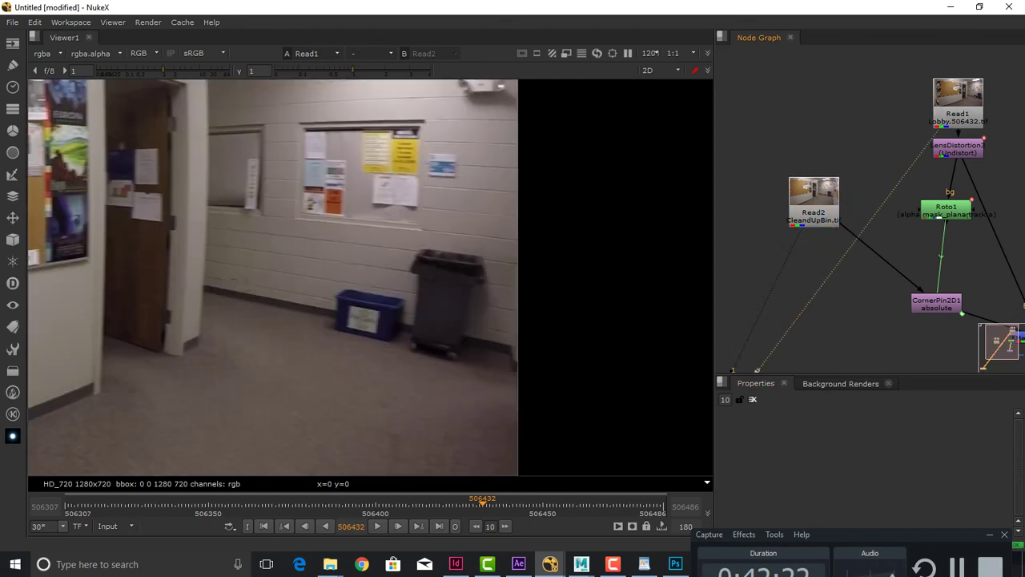
pyautogui.press('2')
pyautogui.press('1')
pyautogui.press('2')
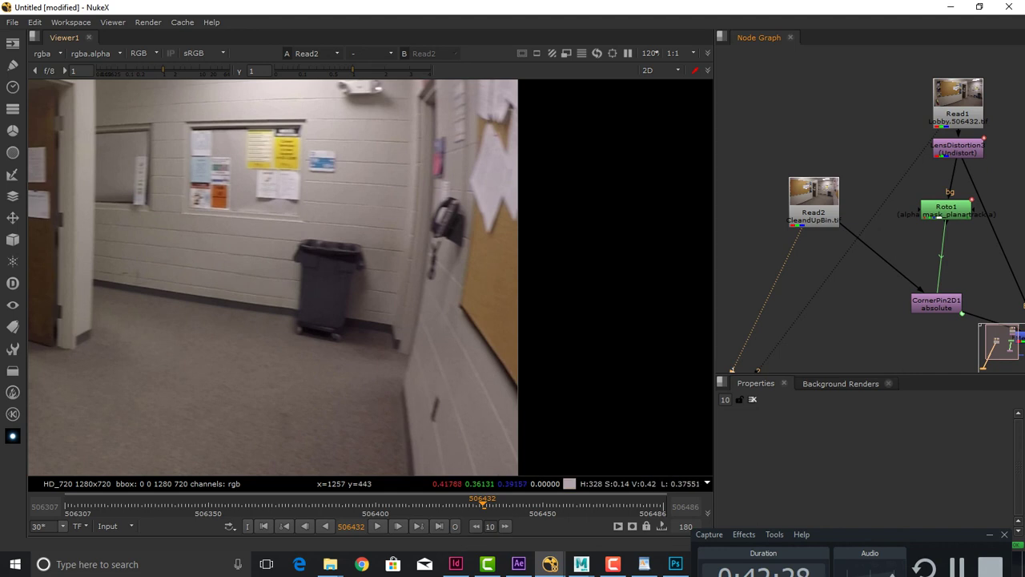
# Copy the LensDistortion3 undistort node and insert the duplicate directly below Read2
pyautogui.click(958, 149)
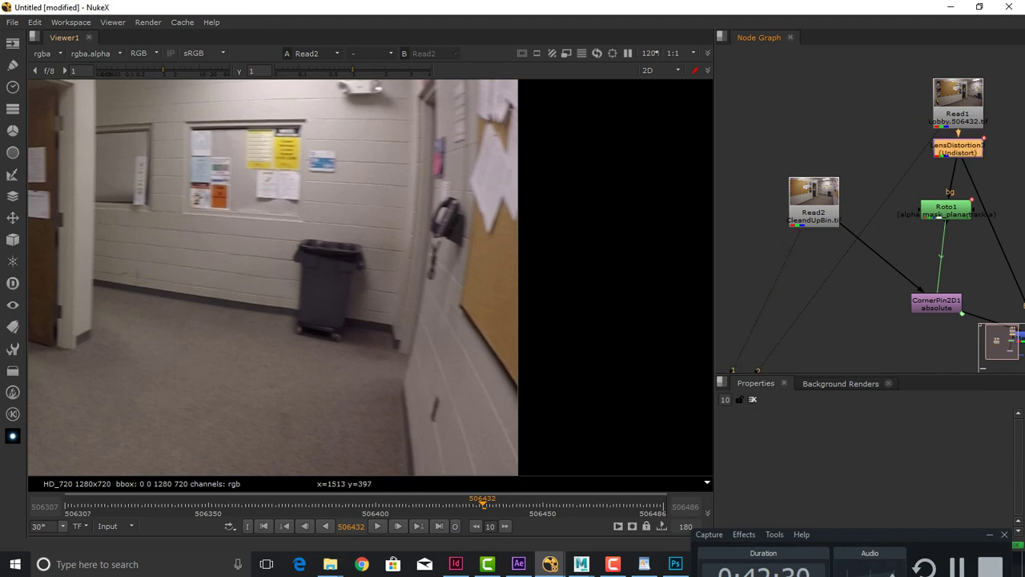
pyautogui.moveTo(814, 200); pyautogui.dragTo(809, 168)
pyautogui.hotkey('ctrl', 'v')
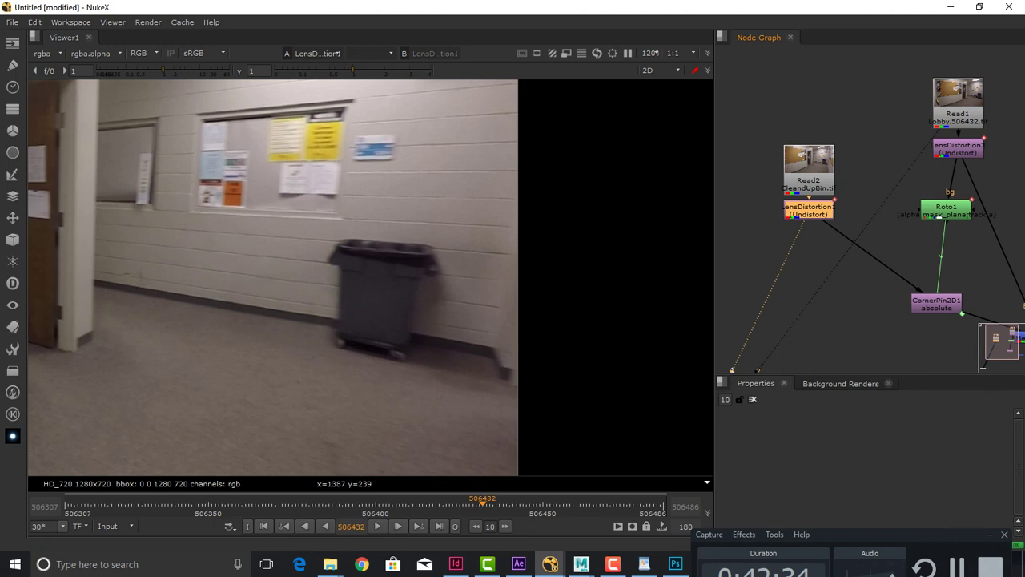
# View CornerPin2D1's output and inspect how the cleaned frame is pinned across neighbouring frames
pyautogui.moveTo(905, 264); pyautogui.dragTo(804, 236)
pyautogui.click(835, 275)
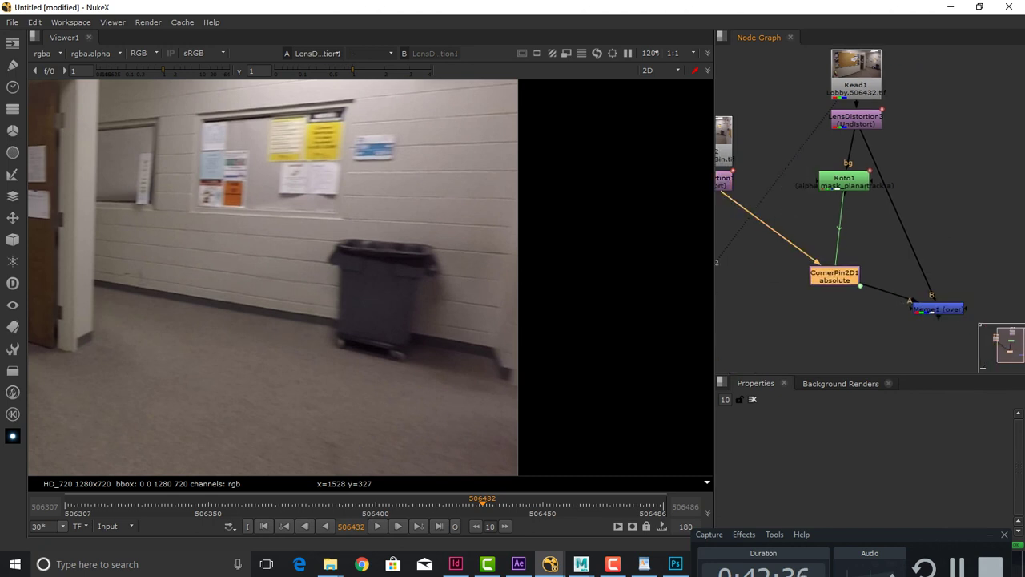
pyautogui.press('1')
pyautogui.moveTo(418, 303); pyautogui.dragTo(257, 306)
pyautogui.scroll(4, 302, 307)
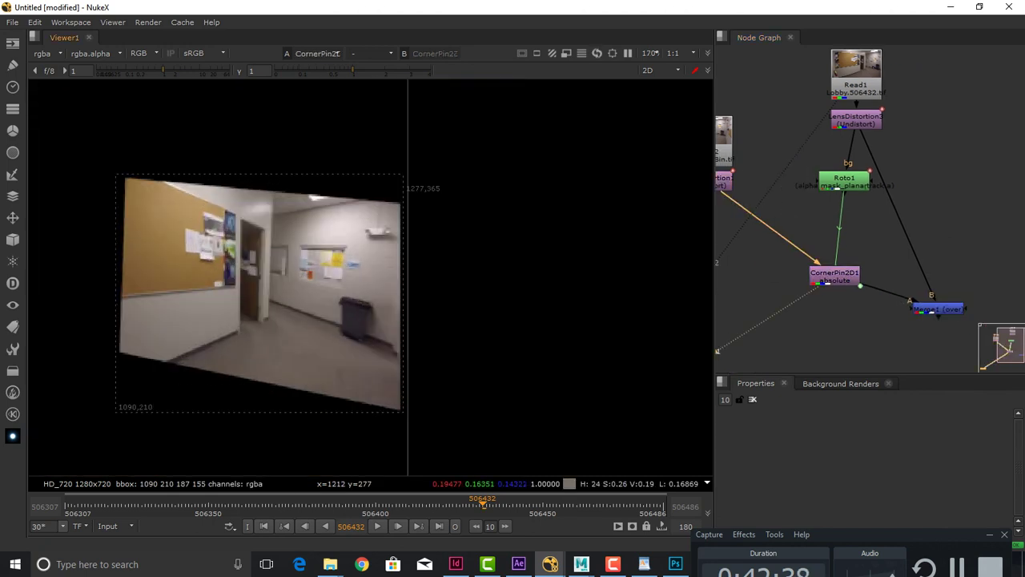
pyautogui.scroll(2, 352, 329)
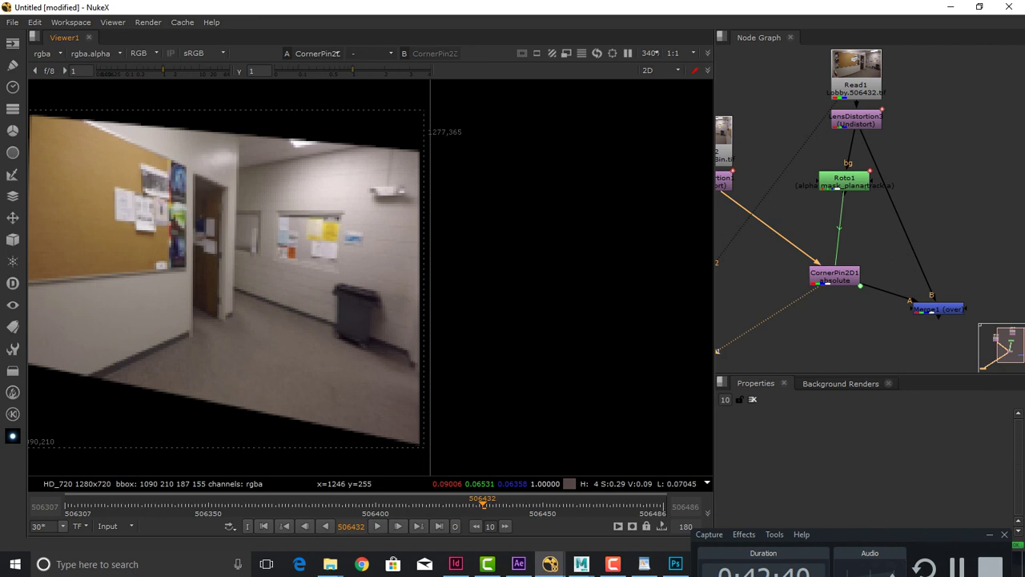
pyautogui.moveTo(373, 505); pyautogui.dragTo(479, 505)
# Add a Transform node between LensDistortion1 and CornerPin2D1 and scale the cleaned frame to about 1.39
pyautogui.moveTo(765, 280); pyautogui.dragTo(899, 325)
pyautogui.click(841, 227)
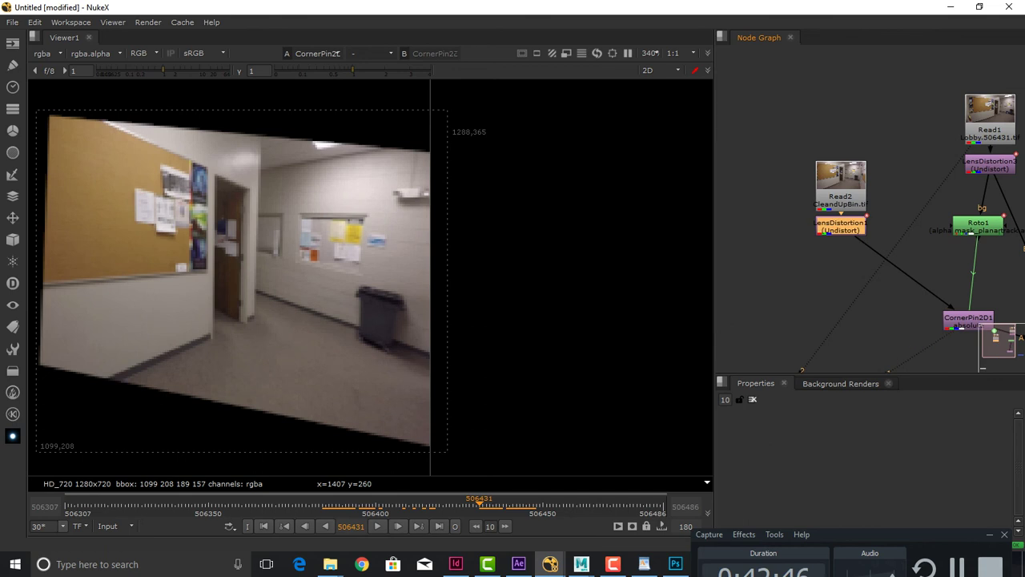
pyautogui.press('t')
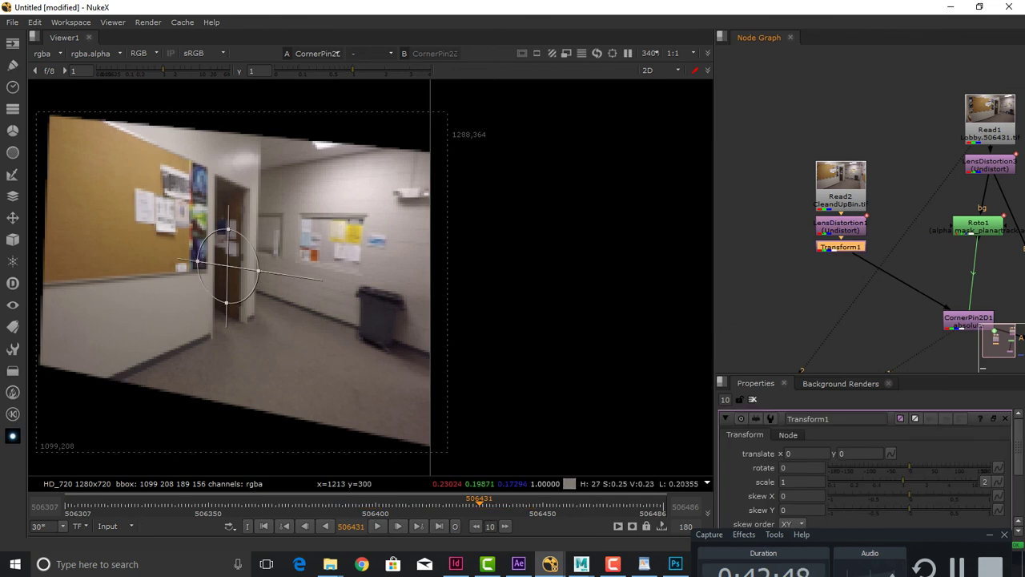
pyautogui.moveTo(248, 244); pyautogui.dragTo(290, 227)
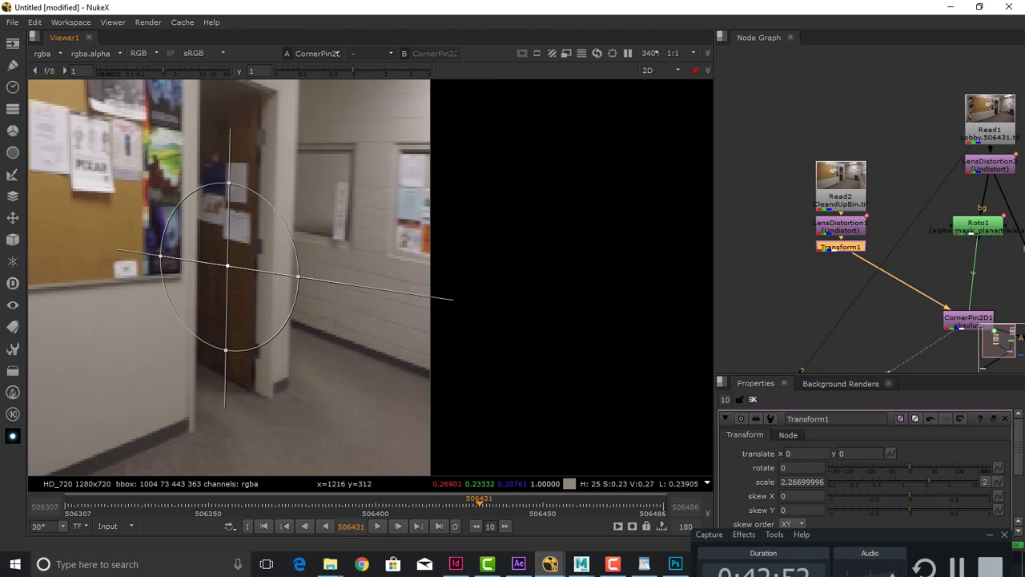
pyautogui.moveTo(298, 276); pyautogui.dragTo(270, 272)
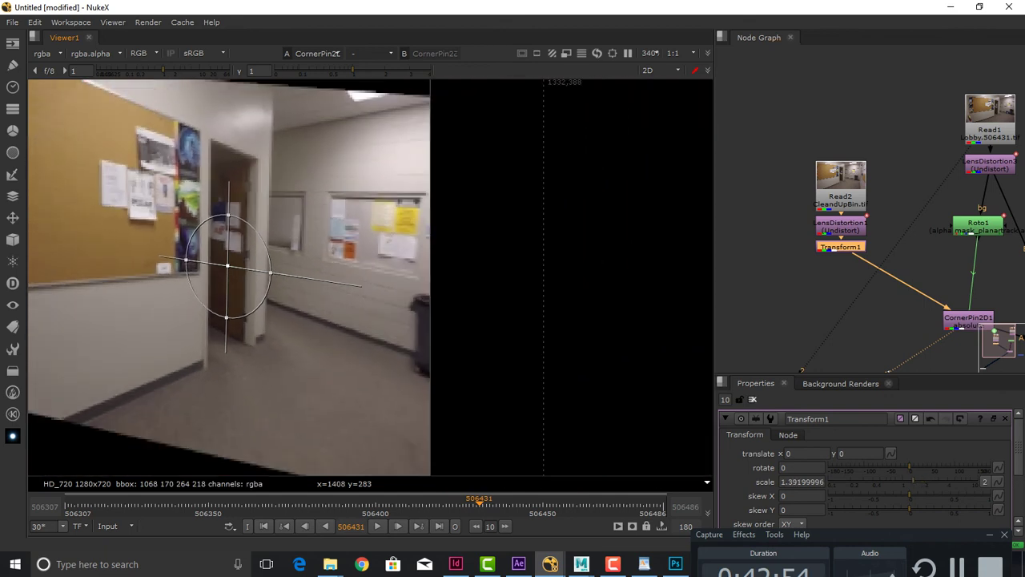
# View Merge1's output and check the pinned patch over the footage through frames 506420 to 506445
pyautogui.moveTo(954, 331); pyautogui.dragTo(918, 294)
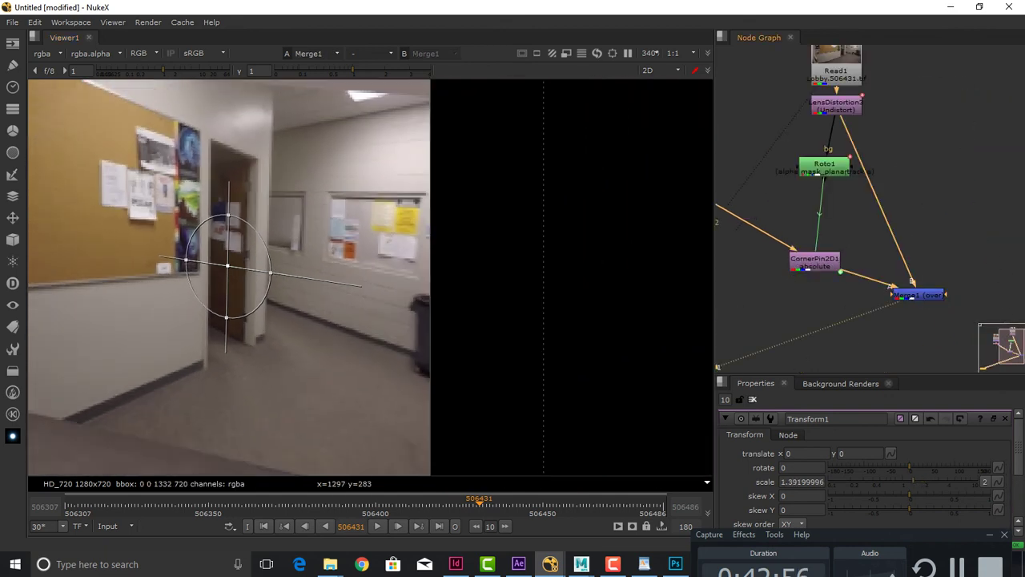
pyautogui.scroll(-3, 446, 288)
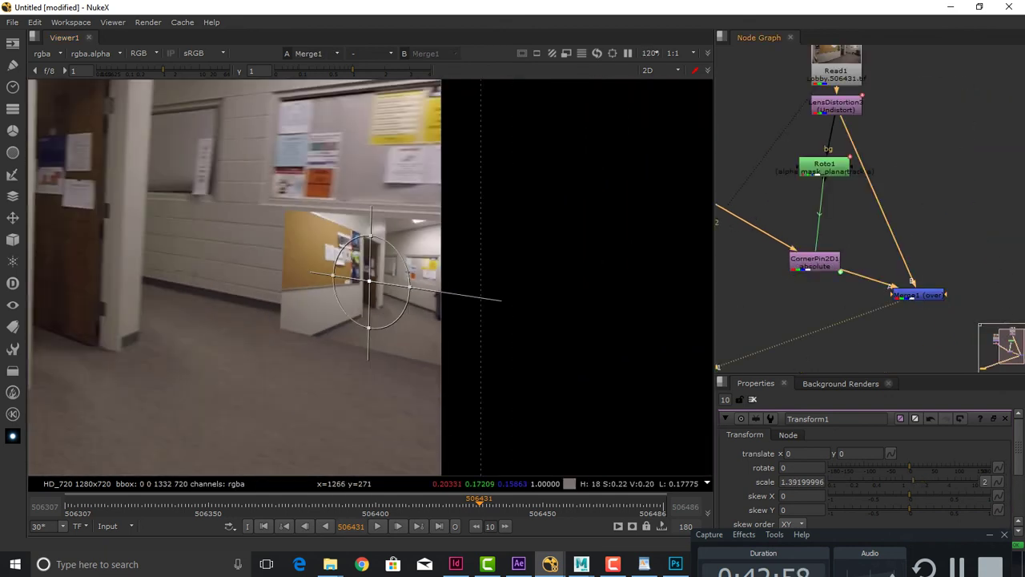
pyautogui.click(441, 504)
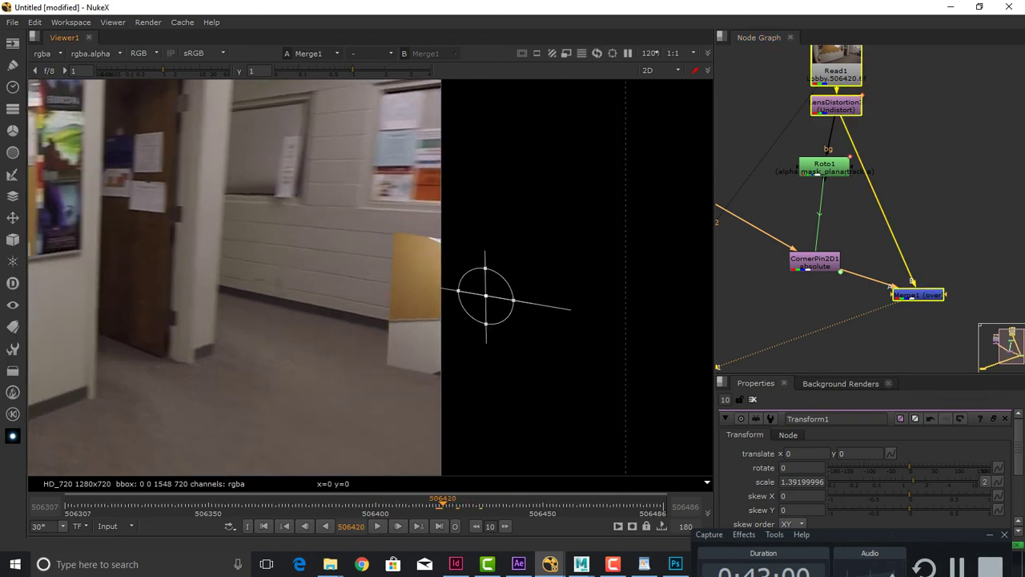
pyautogui.moveTo(442, 505); pyautogui.dragTo(525, 505)
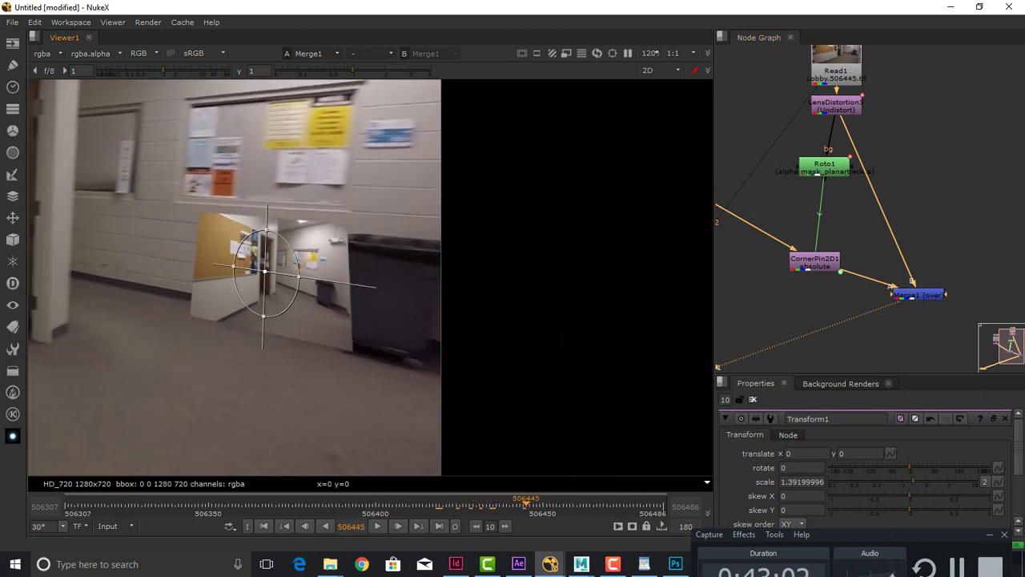
# Enlarge the cleaned frame with Transform1 to a scale of about 4.04
pyautogui.moveTo(753, 216); pyautogui.dragTo(952, 273)
pyautogui.moveTo(885, 237); pyautogui.dragTo(885, 255)
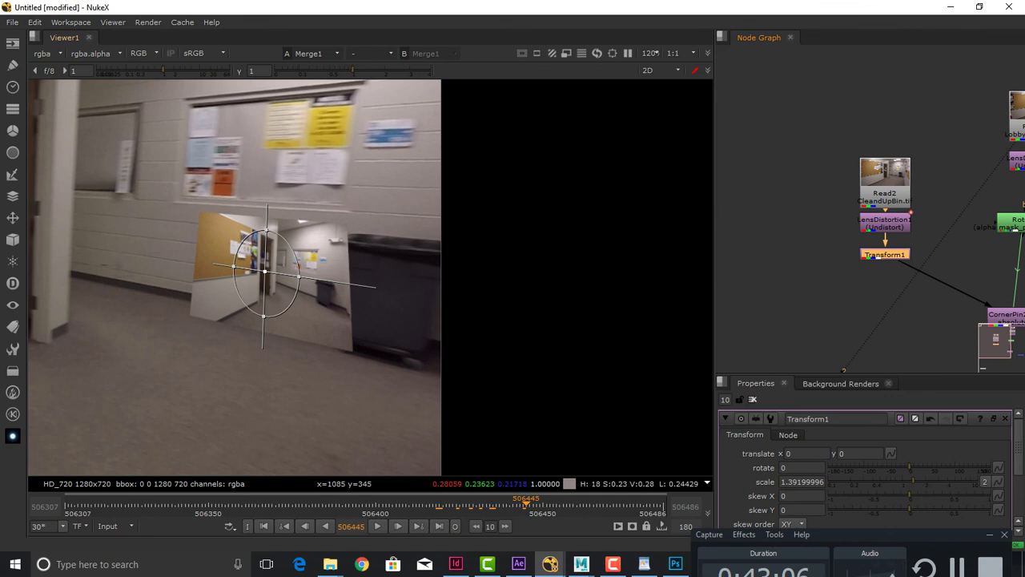
pyautogui.moveTo(286, 237); pyautogui.dragTo(307, 201)
pyautogui.moveTo(338, 282); pyautogui.dragTo(372, 287)
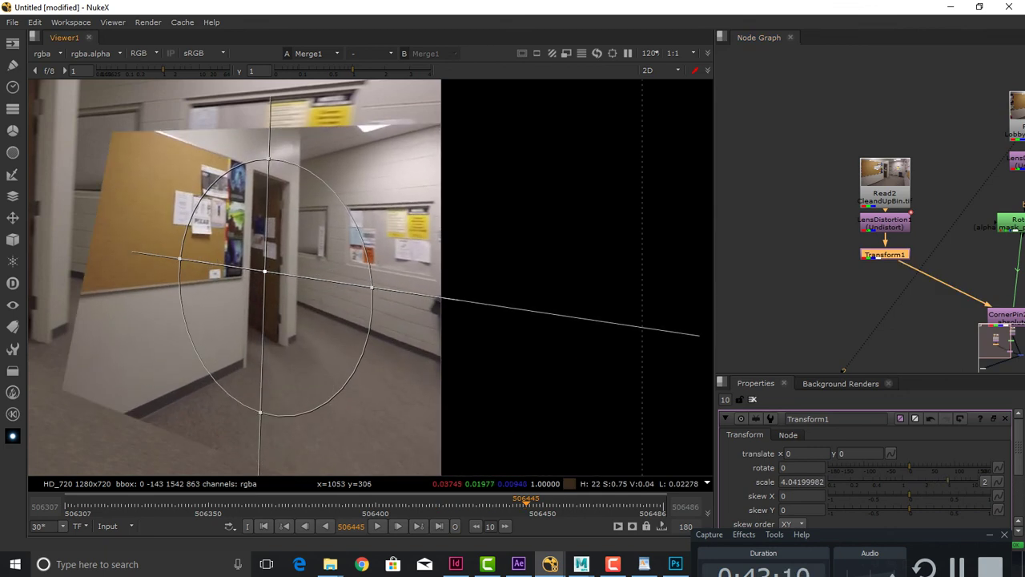
# Lower Merge1's mix to 0.505 and check the semi-transparent overlay against the wall toward the end of the shot
pyautogui.moveTo(930, 297); pyautogui.dragTo(796, 247)
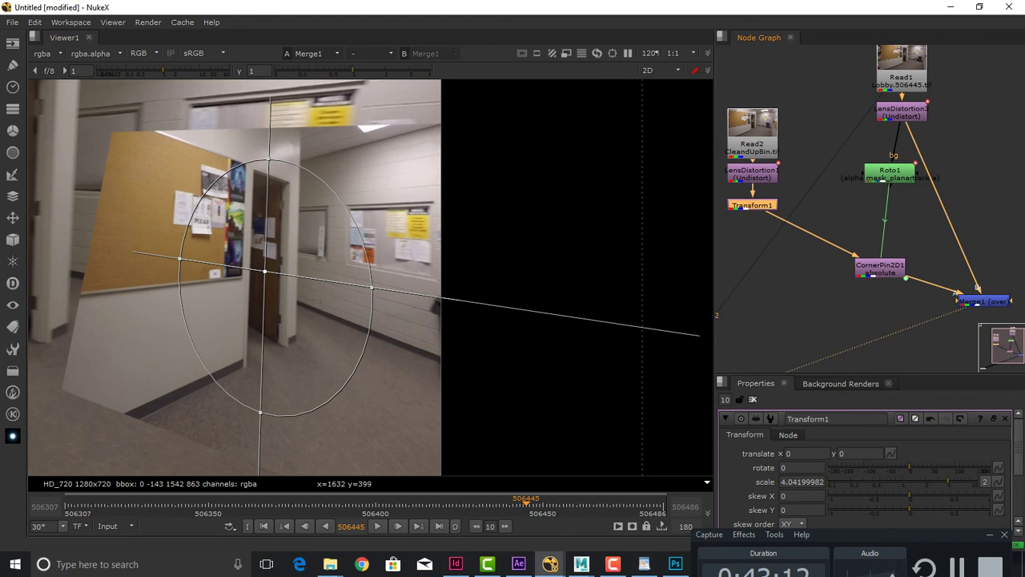
pyautogui.click(965, 301)
pyautogui.moveTo(870, 373); pyautogui.dragTo(870, 256)
pyautogui.moveTo(990, 459); pyautogui.dragTo(916, 459)
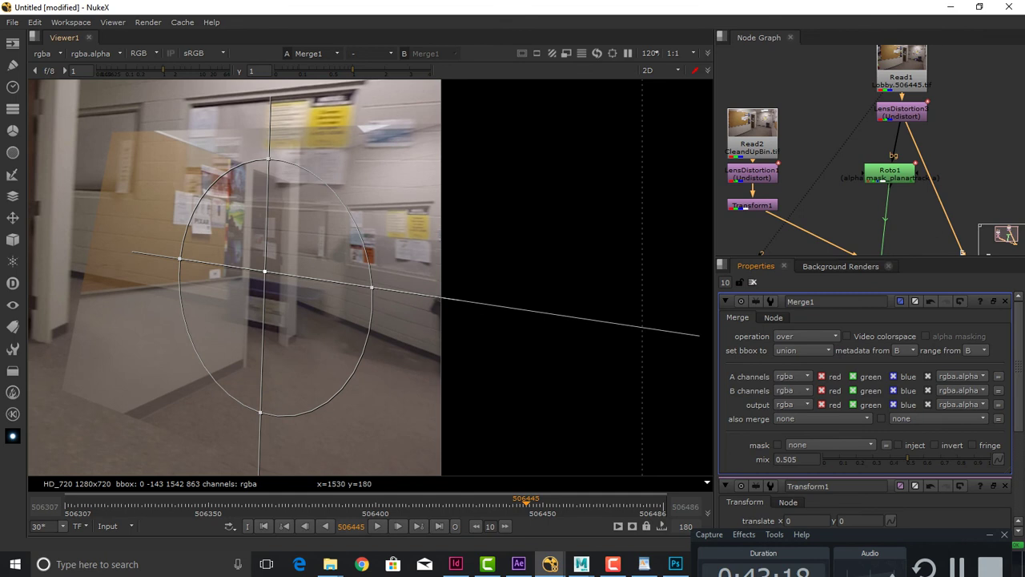
pyautogui.moveTo(526, 503); pyautogui.dragTo(559, 503)
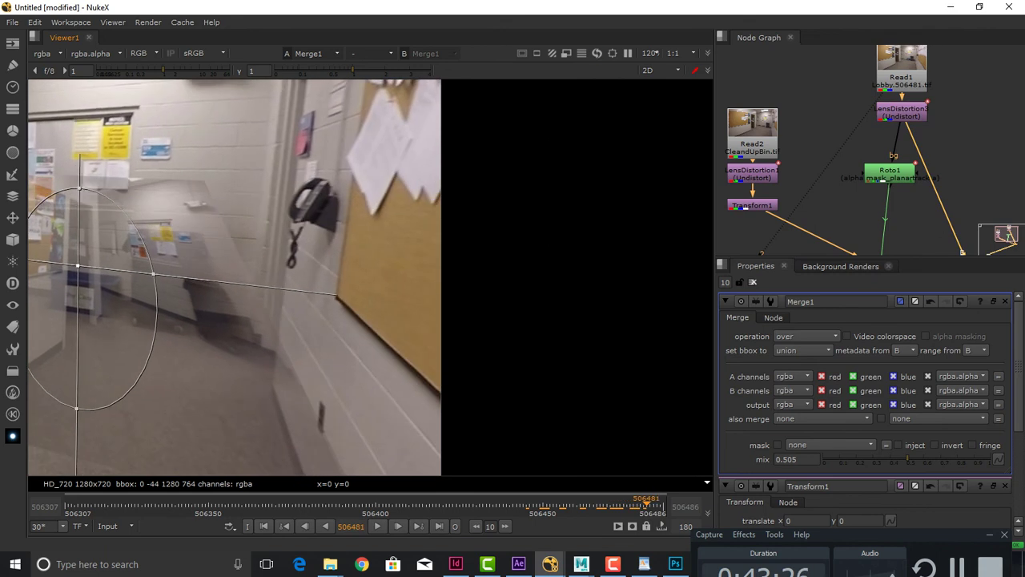
# Restore Merge1's mix to 1
pyautogui.moveTo(928, 177); pyautogui.dragTo(903, 106)
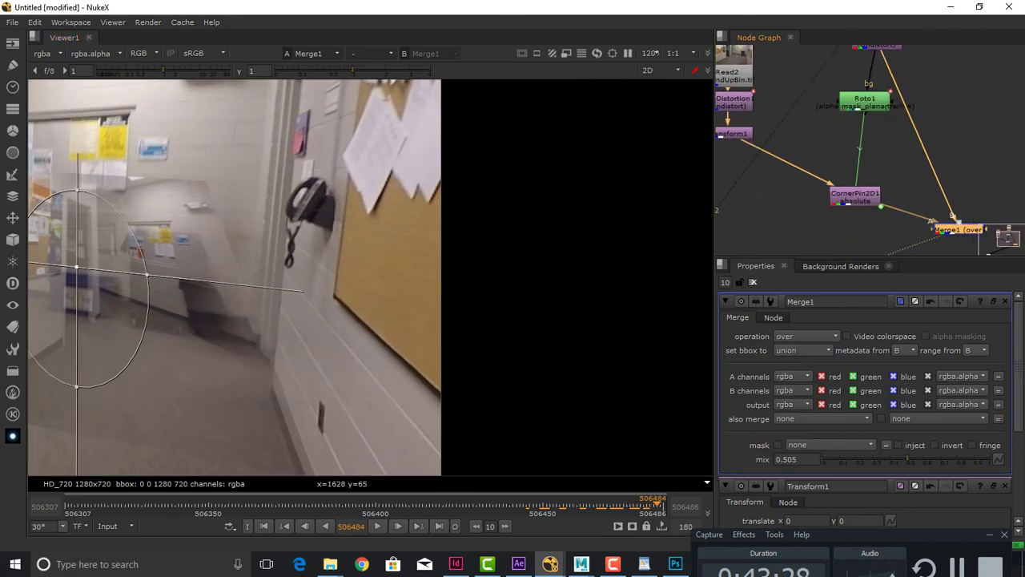
pyautogui.moveTo(908, 459); pyautogui.dragTo(994, 459)
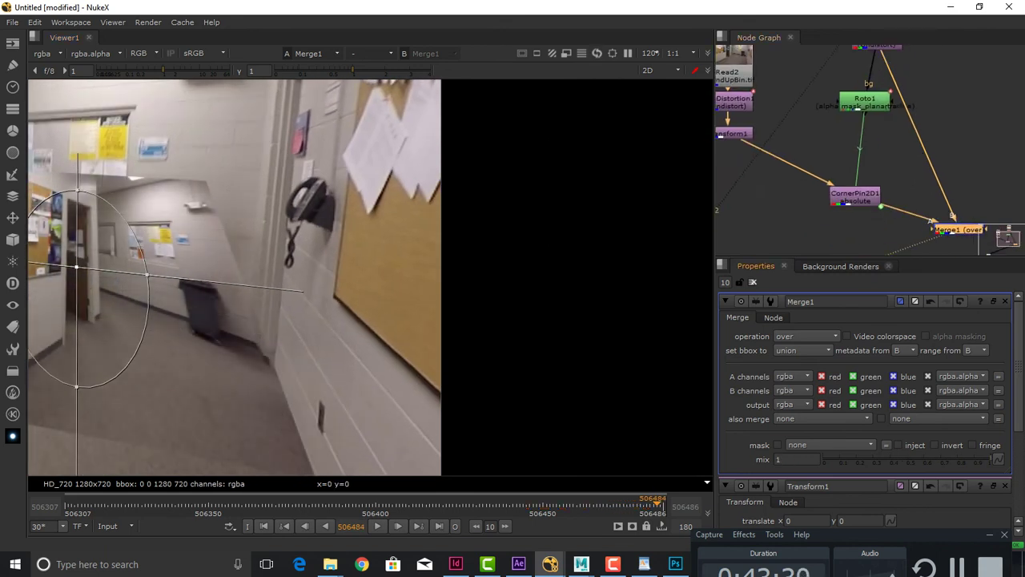
pyautogui.moveTo(456, 309); pyautogui.dragTo(702, 307)
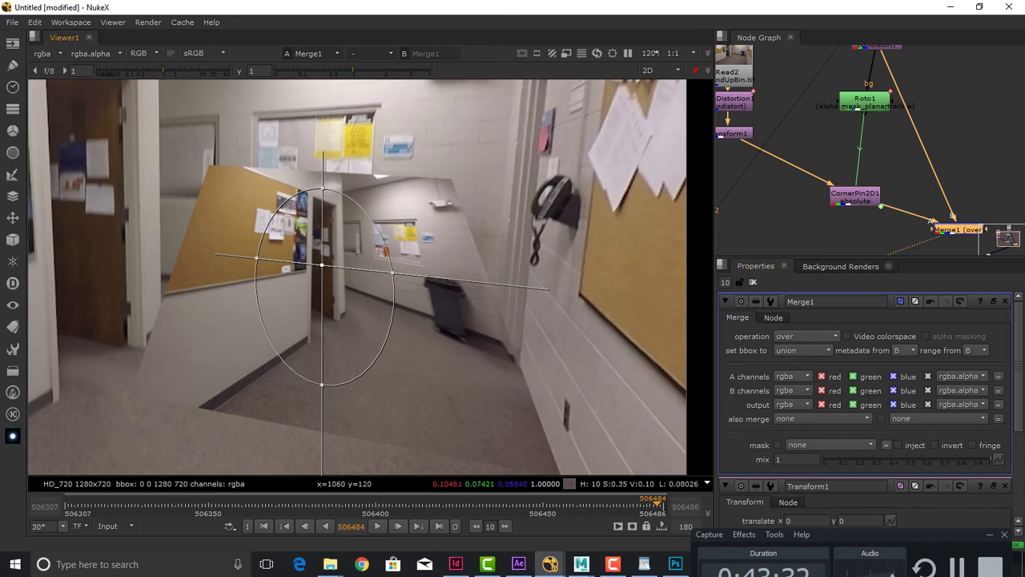
# Display Roto1's output in the viewer with only Roto1's properties open
pyautogui.press('1')
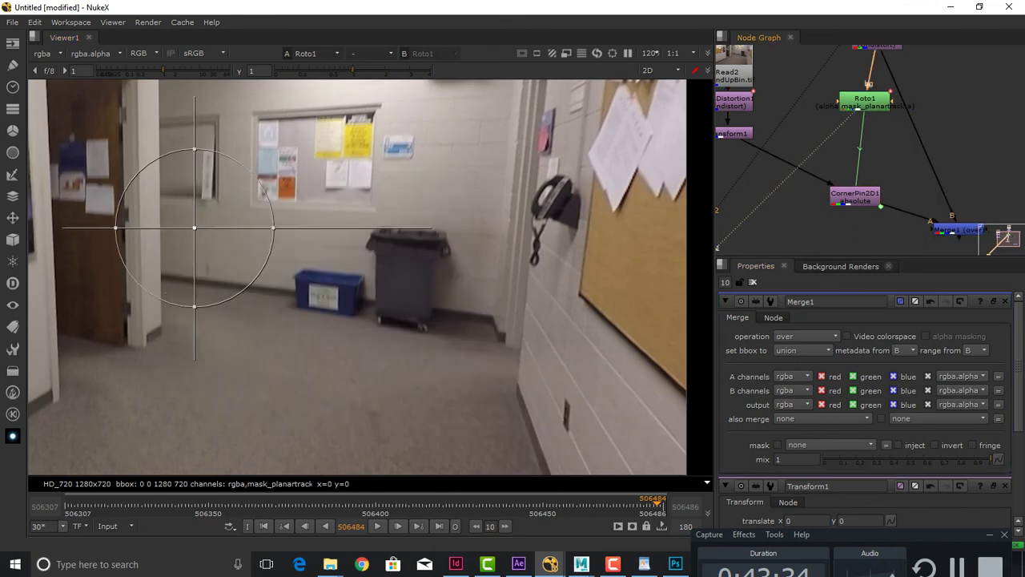
pyautogui.doubleClick(865, 102)
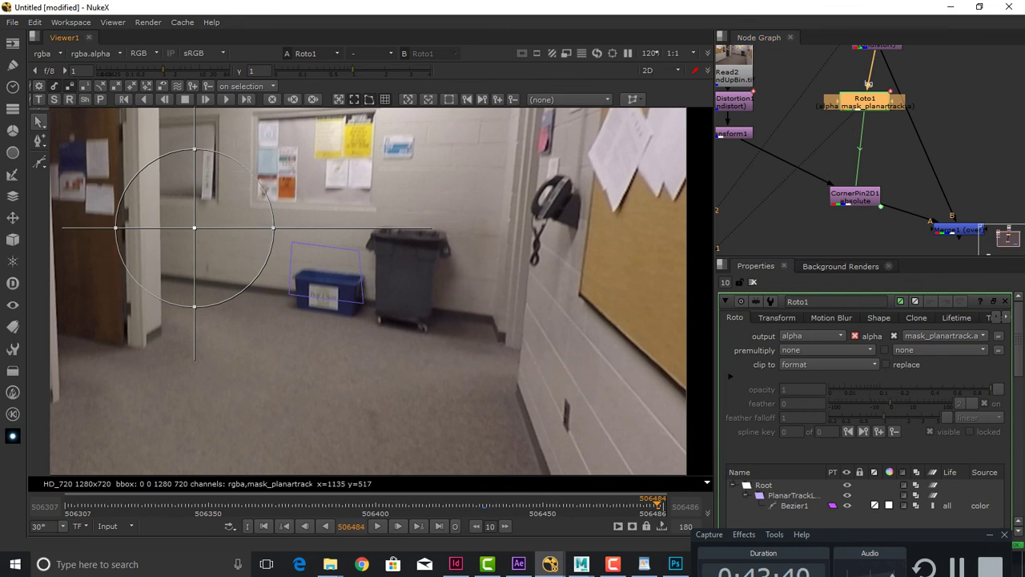
pyautogui.click(752, 282)
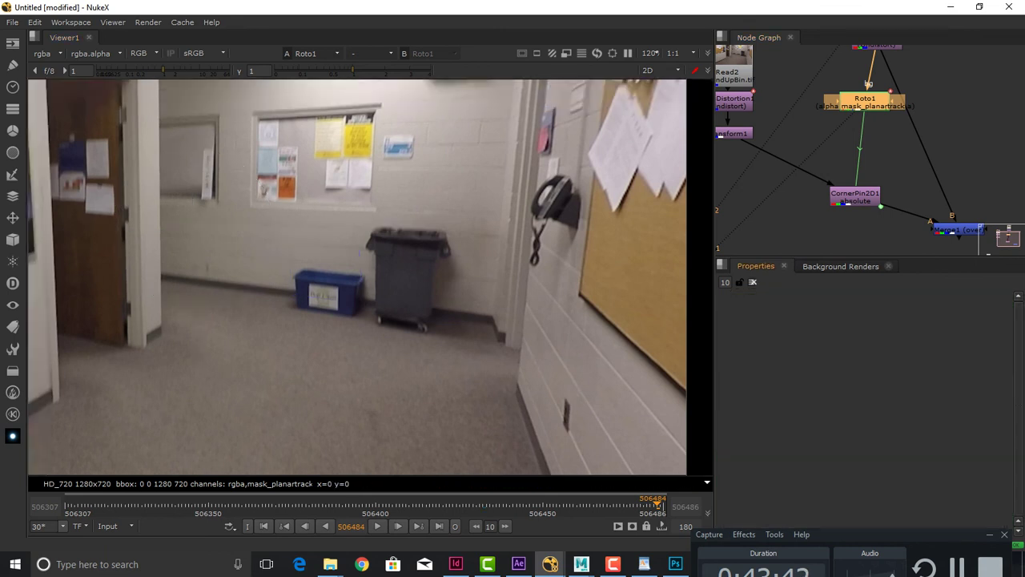
pyautogui.doubleClick(865, 101)
pyautogui.scroll(-2, 431, 306)
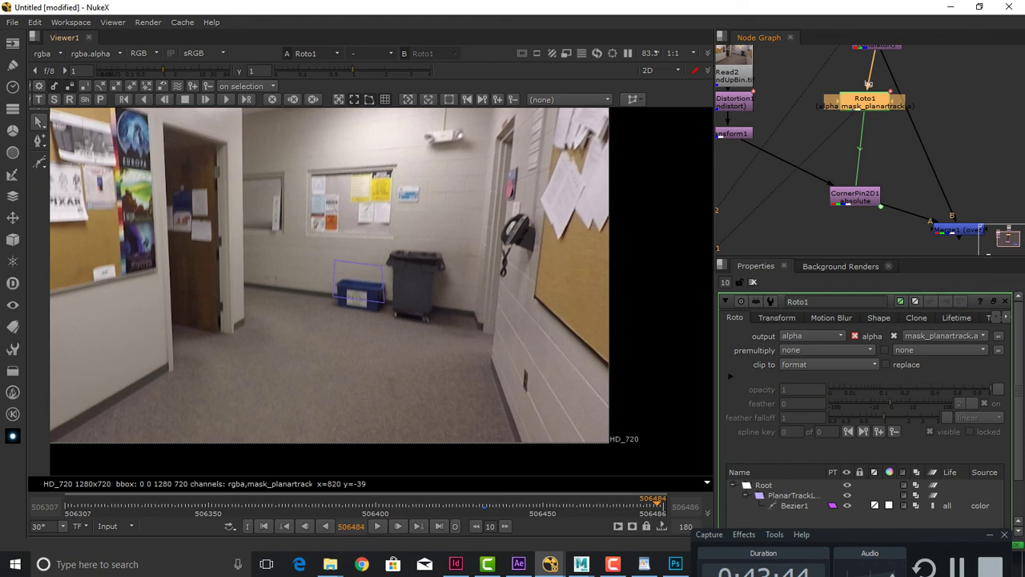
# Play the shot from its first frame to check the tracked roto shape around the blue bin, stopping at frame 506464
pyautogui.press('Home')
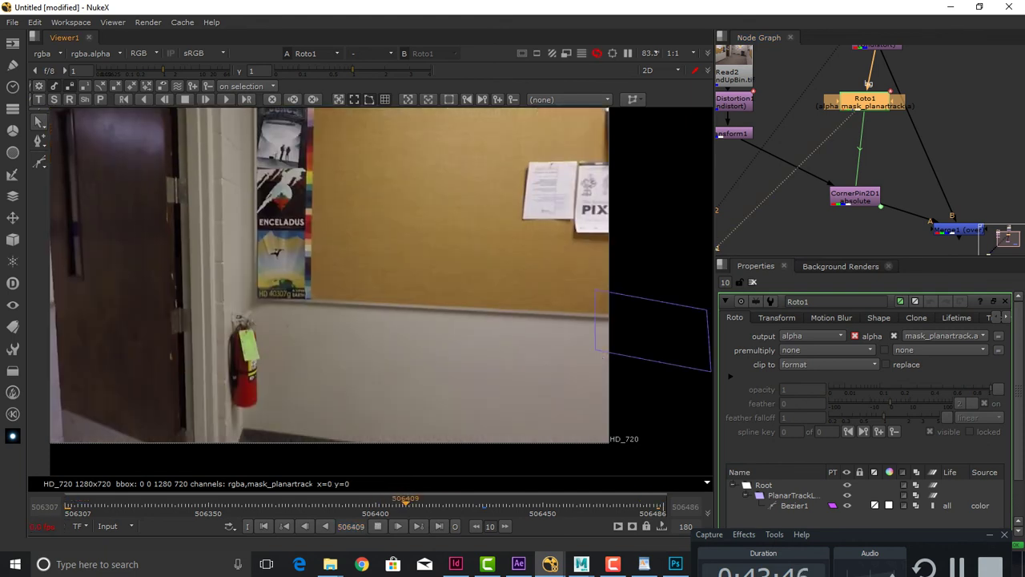
pyautogui.click(377, 525)
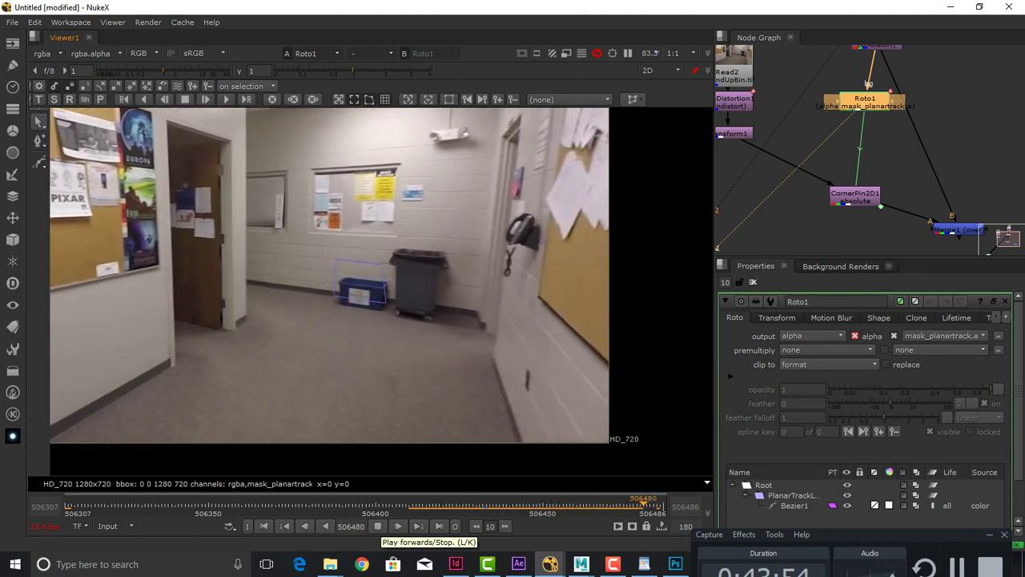
pyautogui.click(377, 526)
pyautogui.moveTo(587, 503)
pyautogui.mouseDown()
pyautogui.moveTo(622, 503)
pyautogui.moveTo(589, 503)
pyautogui.mouseUp()
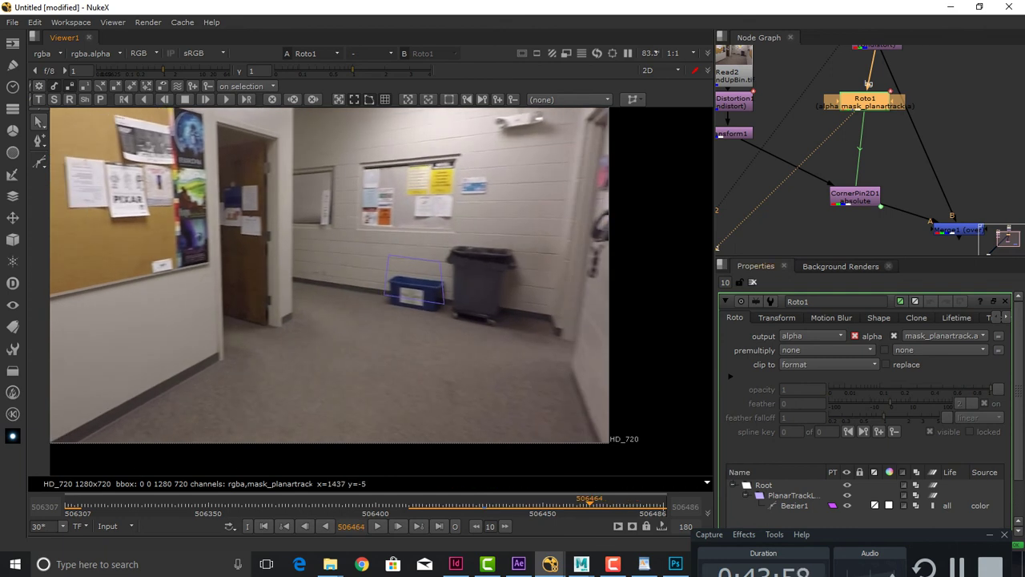
# Display Merge1's output in the viewer and set Transform1's scale to 1.75
pyautogui.click(958, 229)
pyautogui.press('1')
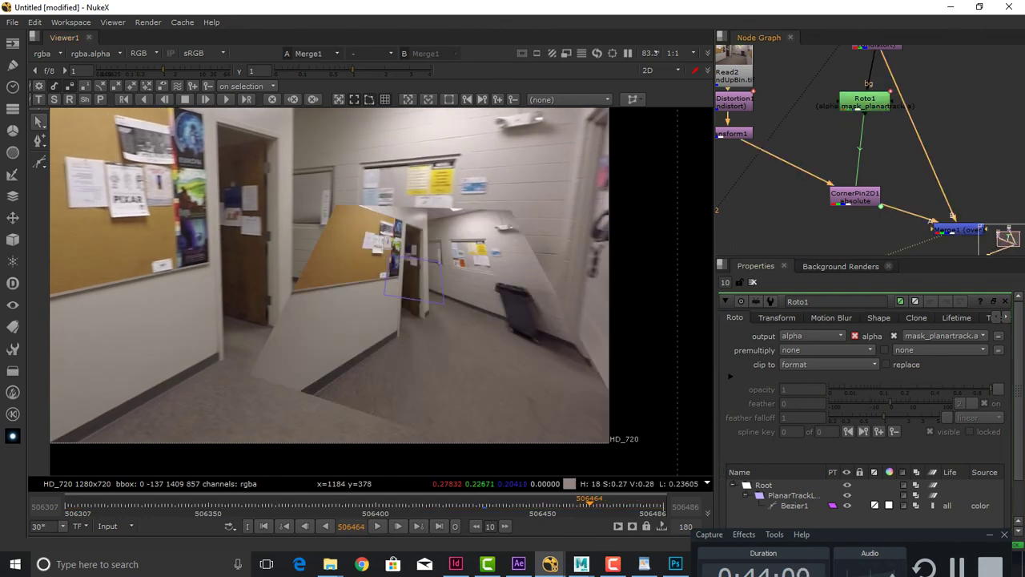
pyautogui.moveTo(801, 152); pyautogui.dragTo(868, 172)
pyautogui.doubleClick(795, 153)
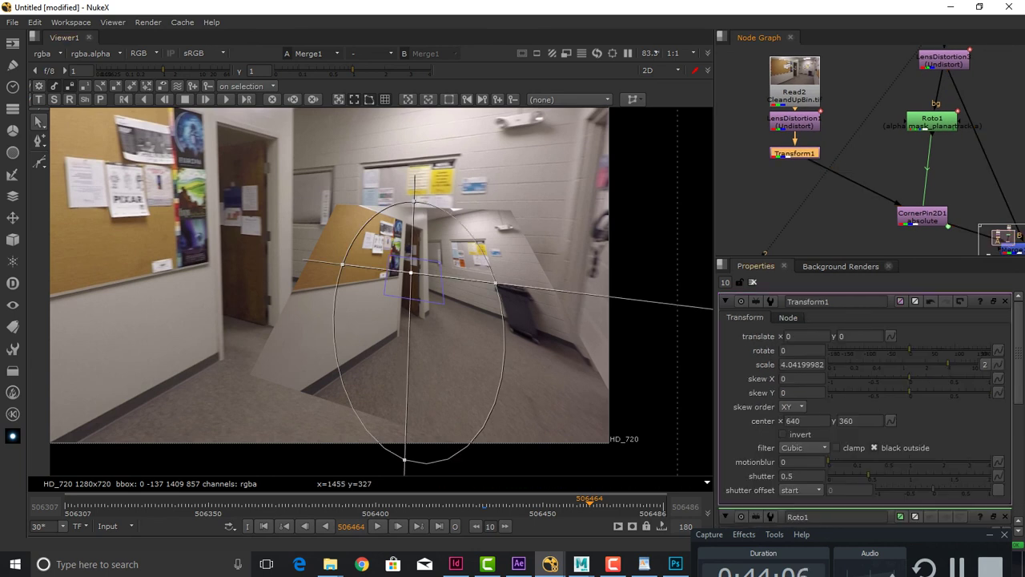
pyautogui.moveTo(947, 364); pyautogui.dragTo(922, 363)
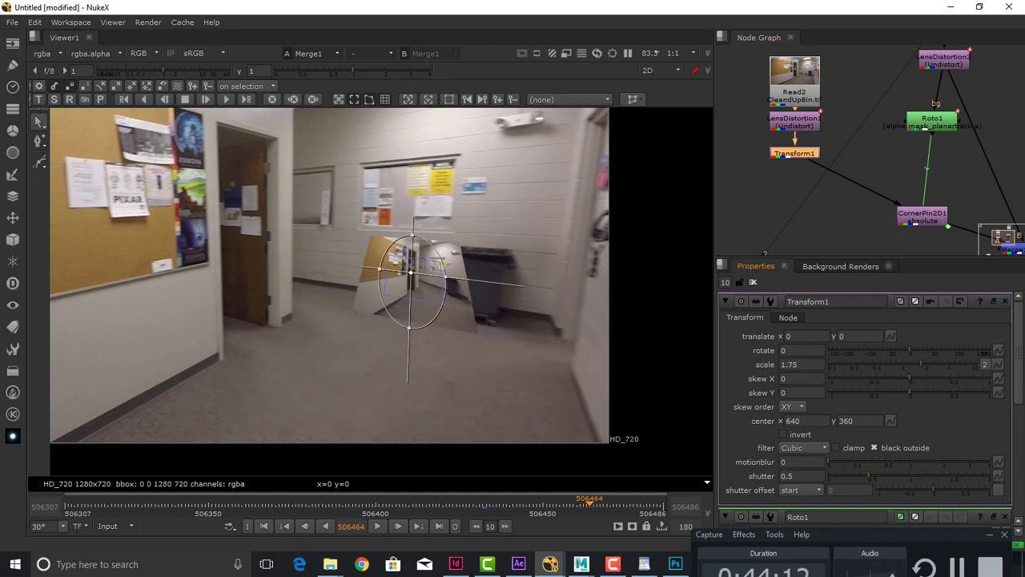
# Inspect CornerPin2D1's From coordinates and compare the merged insert with Transform1 disabled and re-enabled
pyautogui.click(922, 216)
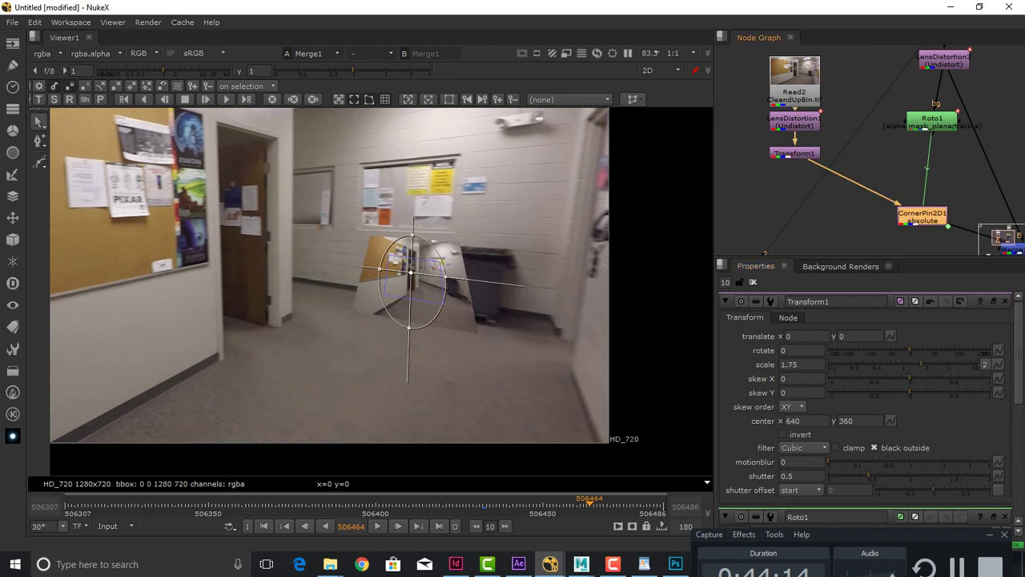
pyautogui.doubleClick(922, 217)
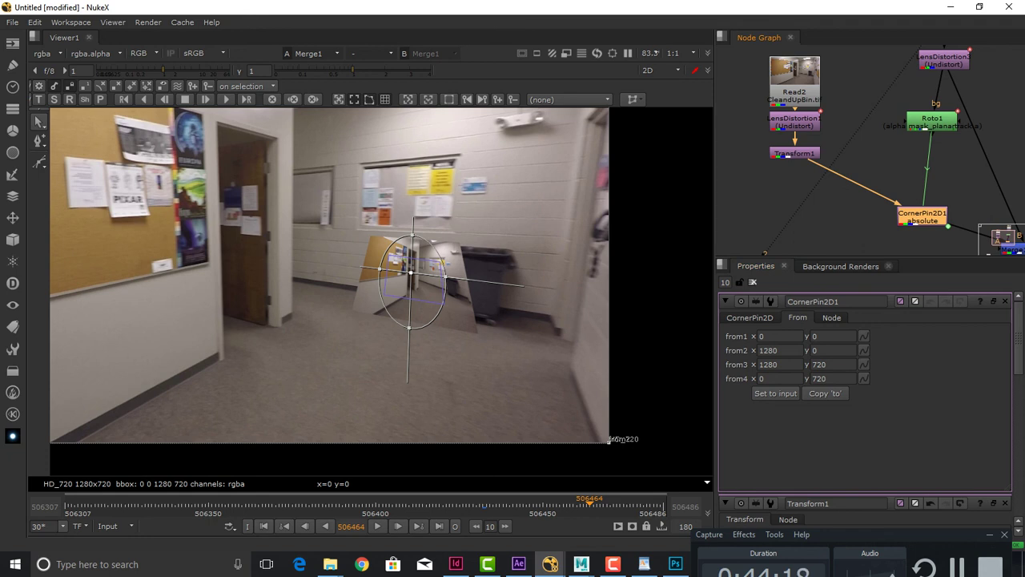
pyautogui.click(794, 153)
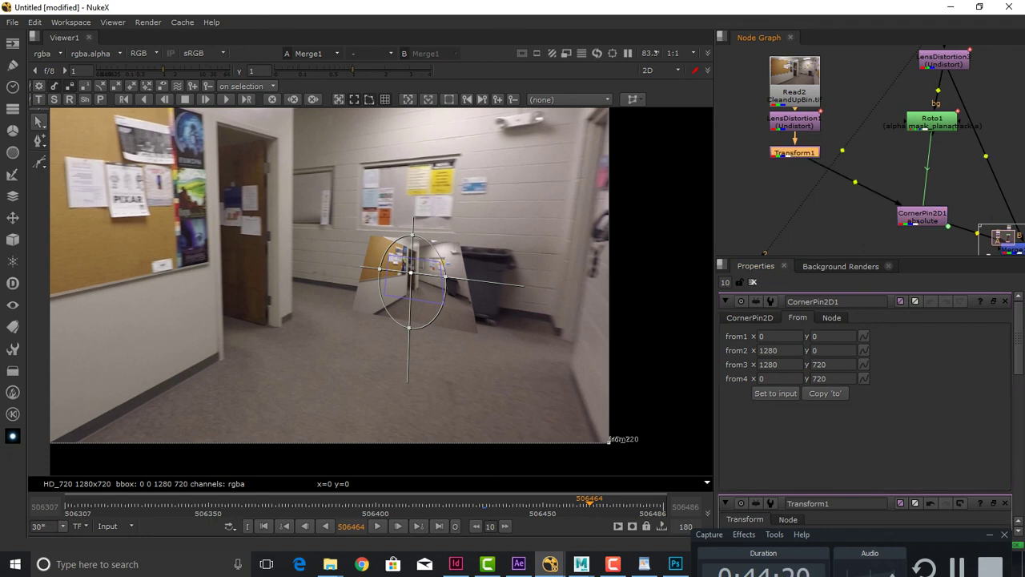
pyautogui.press('d')
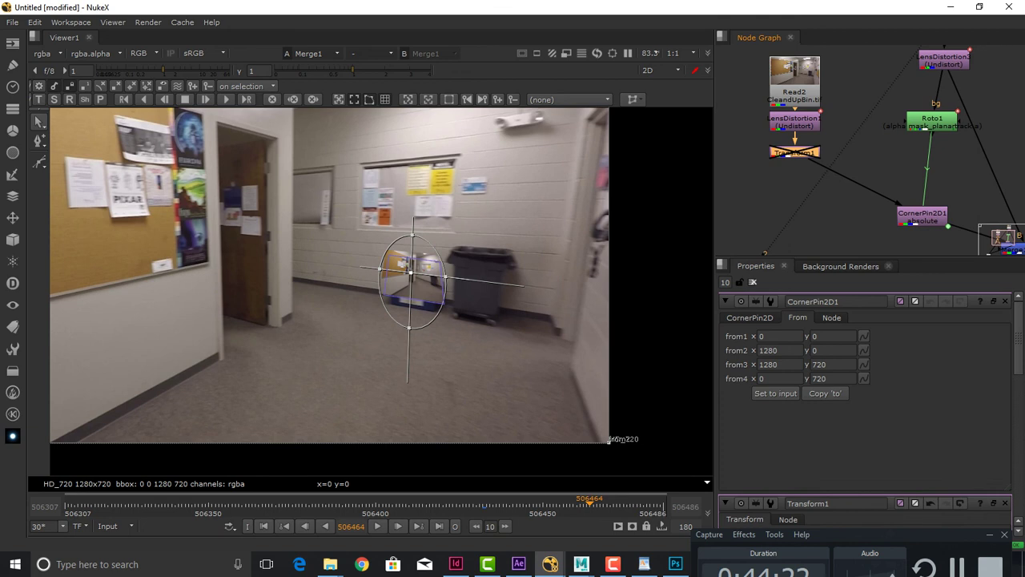
pyautogui.press('d')
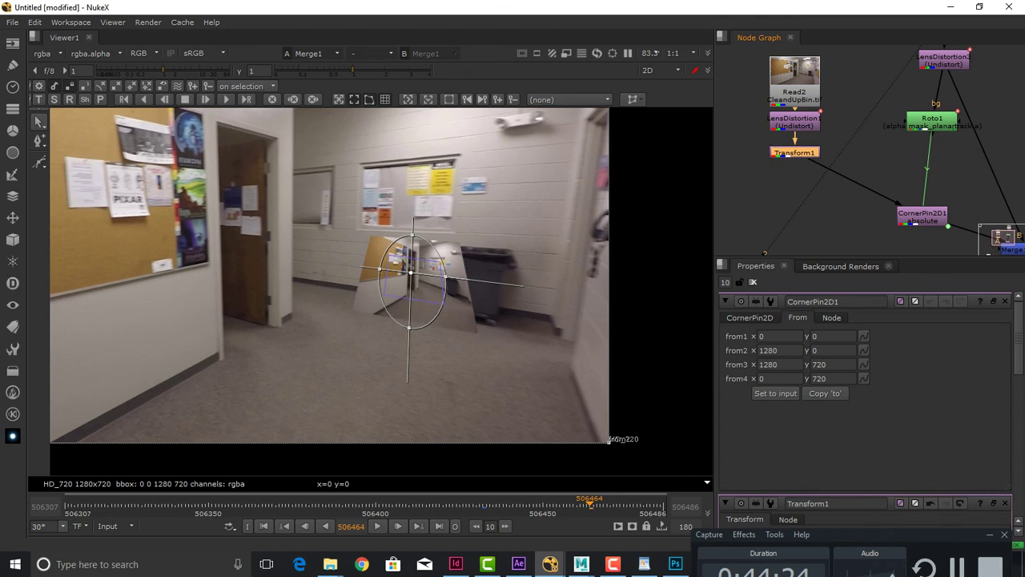
# Delete Transform1 between the clean frame's LensDistortion node and CornerPin2D1
pyautogui.press('Delete')
pyautogui.moveTo(889, 176); pyautogui.dragTo(801, 148)
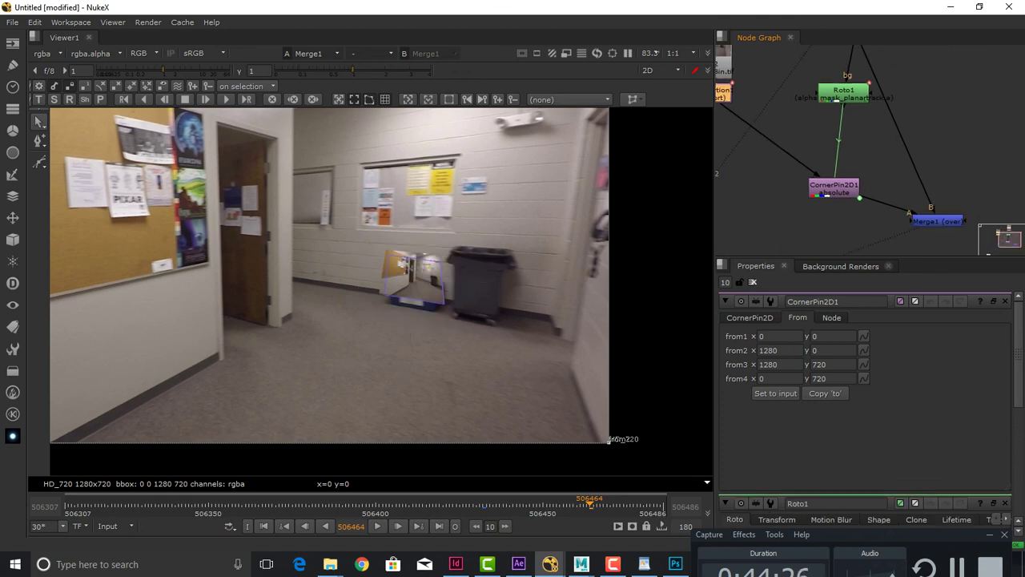
# Try a new Transform after CornerPin2D1, with its center at 924, 299 on the blue bin and its scale at about 4.11
pyautogui.moveTo(835, 187); pyautogui.dragTo(792, 182)
pyautogui.press('t')
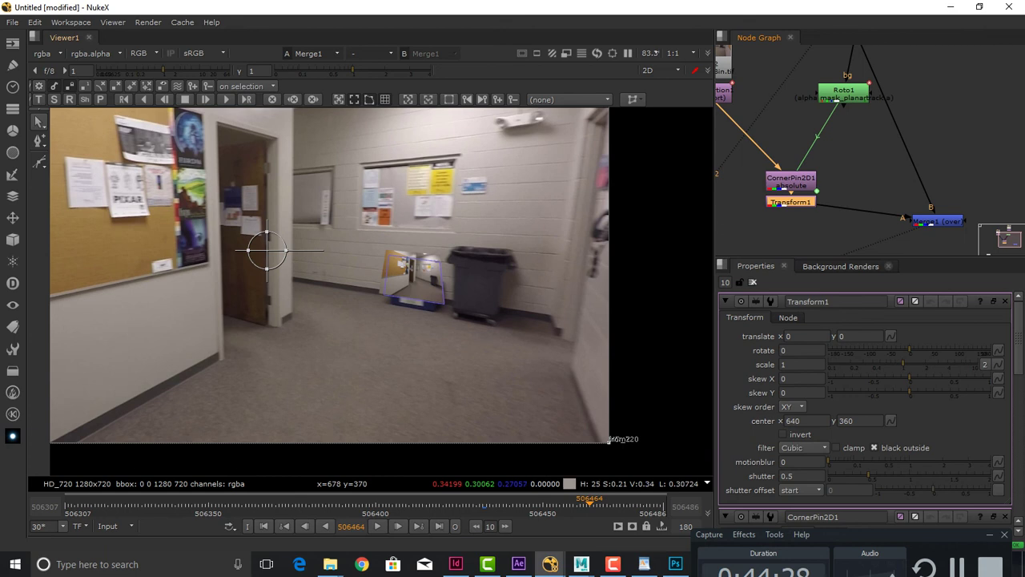
pyautogui.moveTo(267, 251); pyautogui.dragTo(418, 282)
pyautogui.scroll(5, 419, 282)
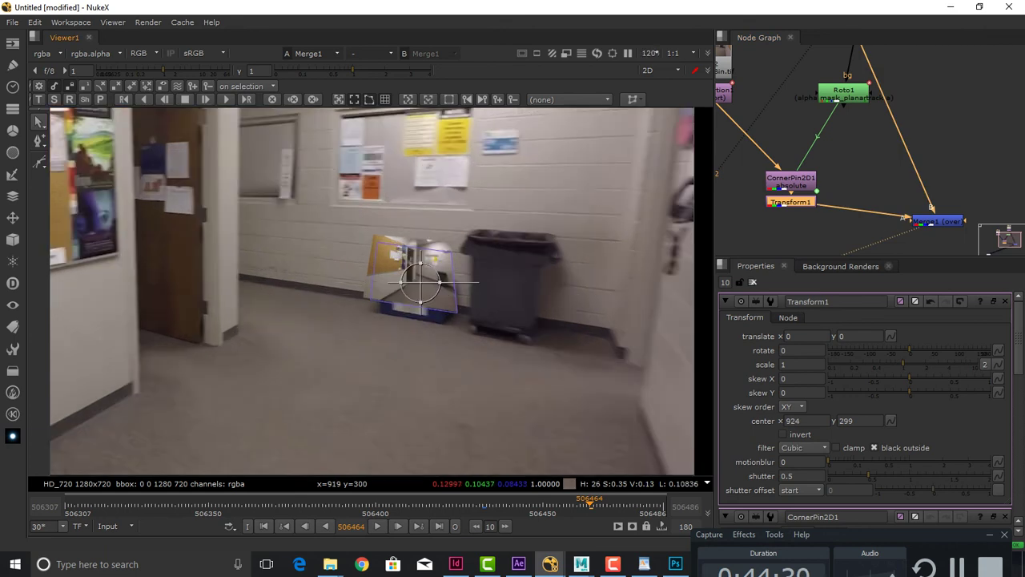
pyautogui.moveTo(443, 261); pyautogui.dragTo(508, 209)
pyautogui.scroll(-6, 481, 233)
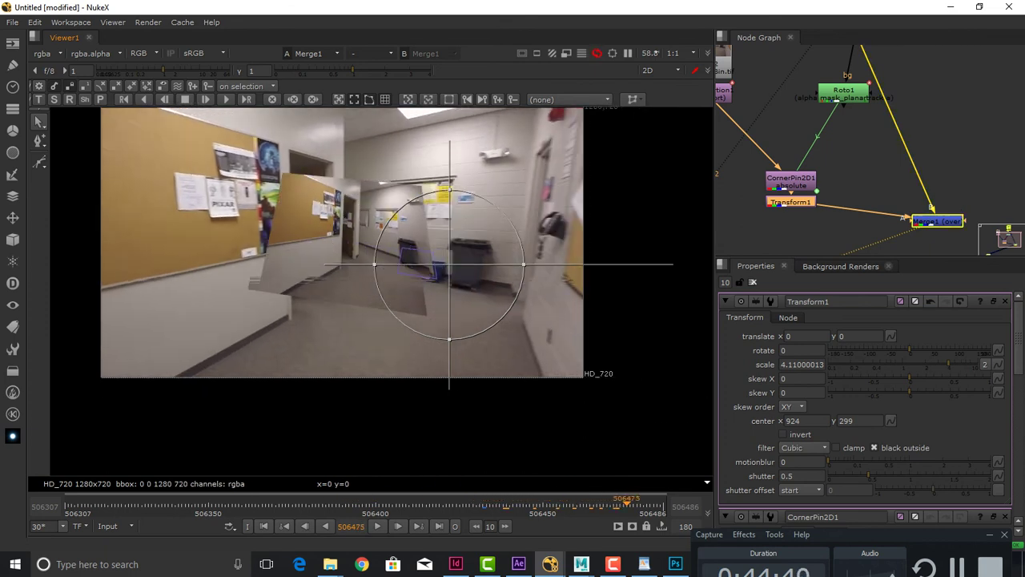
# Undo the scaling, the center move and the insertion of the Transform after CornerPin2D1
pyautogui.hotkey('ctrl', 'z')
pyautogui.hotkey('ctrl', 'z')
pyautogui.hotkey('ctrl', 'z')
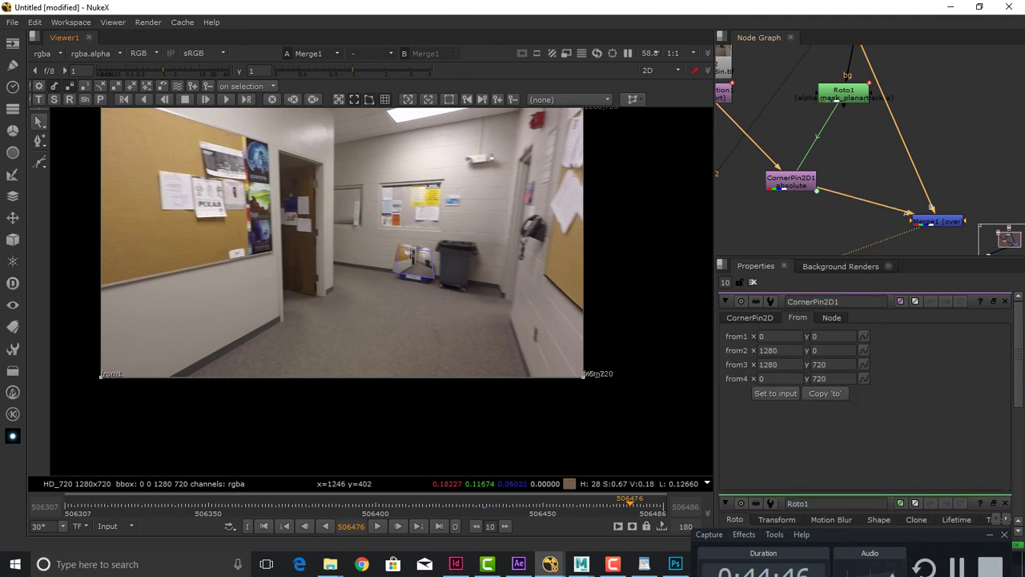
# Examine how the corner-pinned clean frame covers the blue bin at frame 506476, using the enlarged viewer
pyautogui.scroll(5, 416, 274)
pyautogui.moveTo(416, 274); pyautogui.dragTo(439, 351)
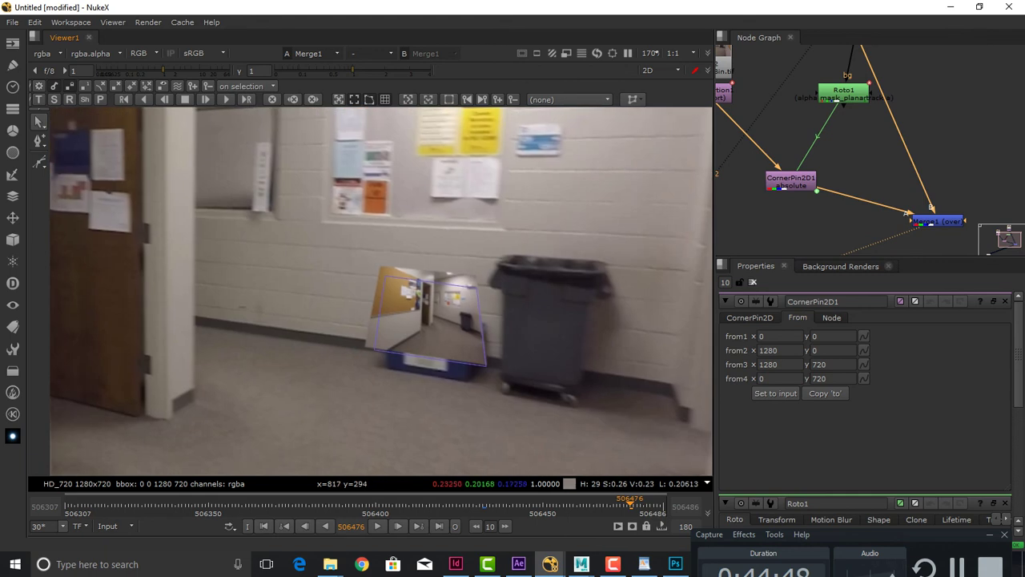
pyautogui.hotkey('alt', 'Tab')
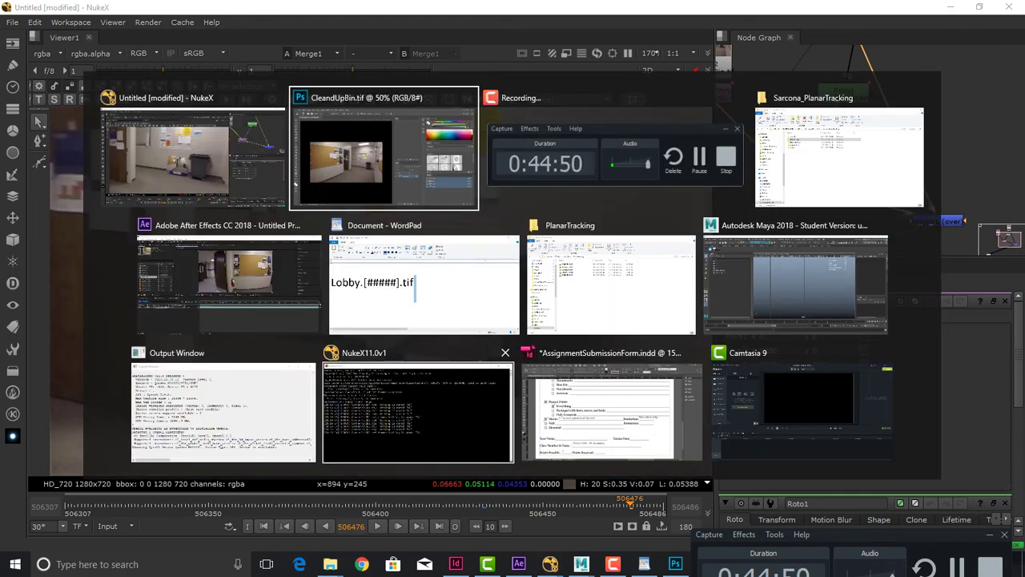
pyautogui.hotkey('alt', 'Tab')
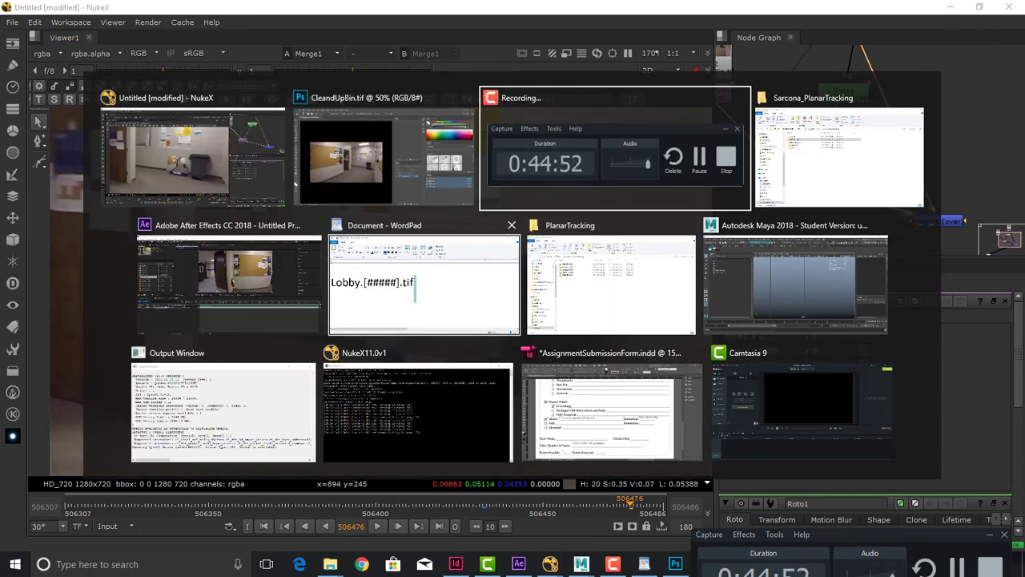
pyautogui.hotkey('alt', 'shift', 'Tab')
pyautogui.hotkey('alt', 'shift', 'Tab')
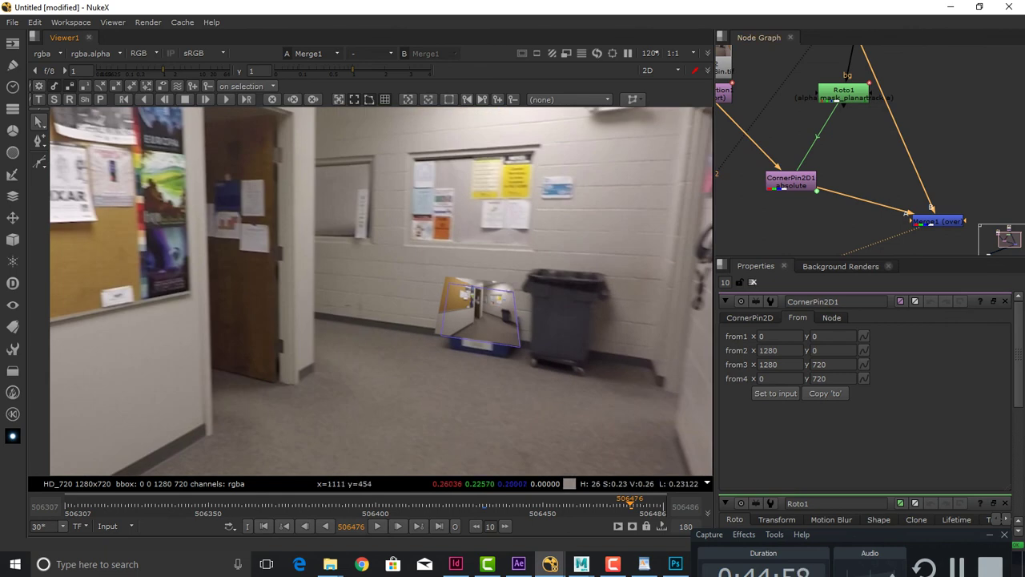
pyautogui.press('space')
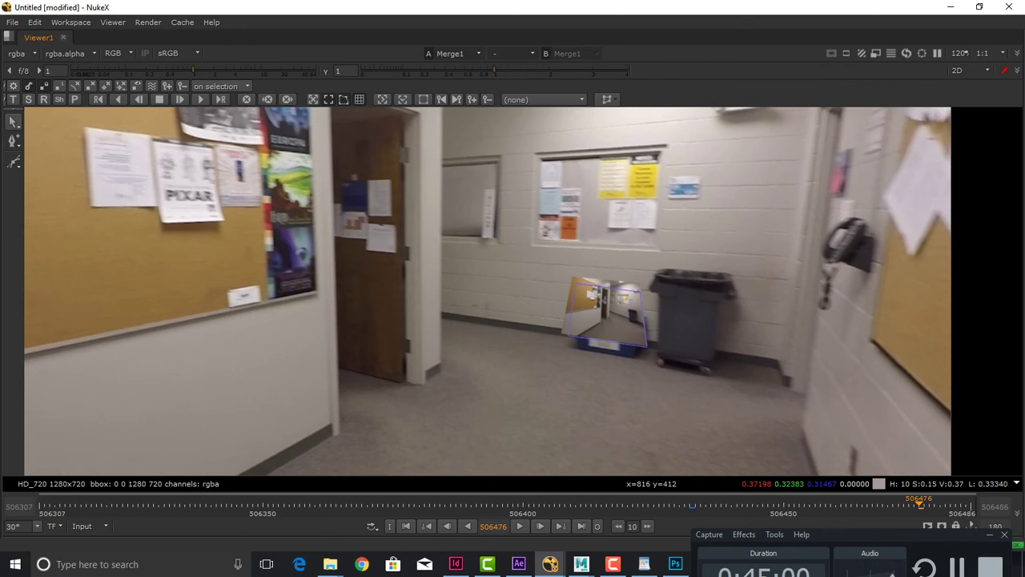
pyautogui.scroll(6, 405, 244)
pyautogui.scroll(12, 385, 263)
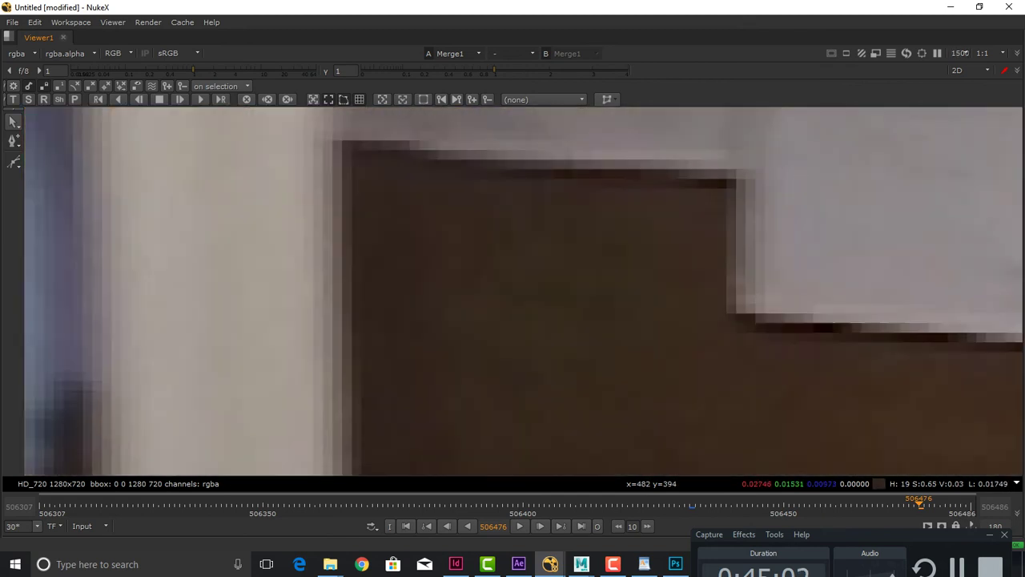
pyautogui.scroll(-18, 346, 270)
pyautogui.scroll(3, 405, 310)
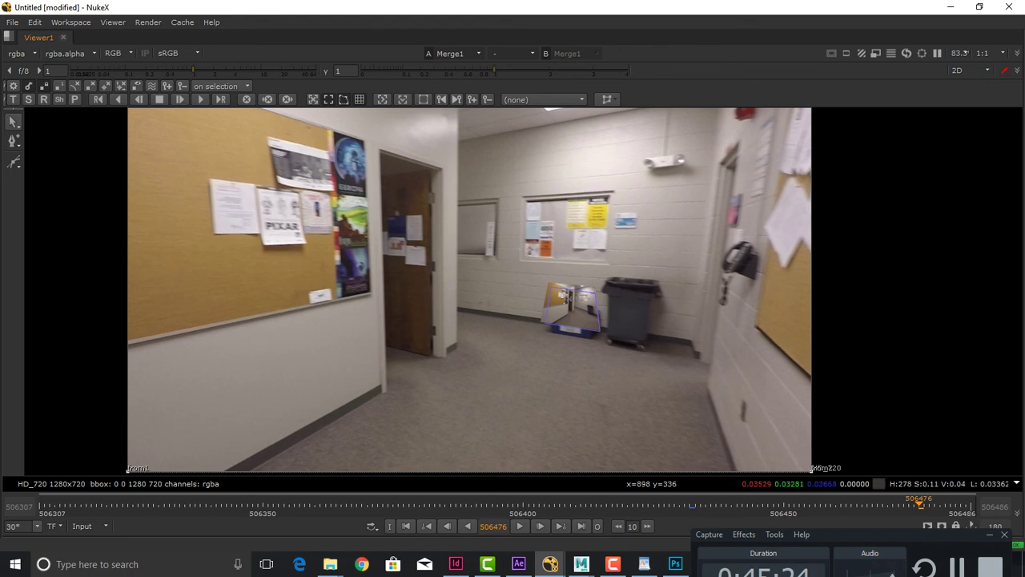
# Check the CleandUpBin.tif frame in Photoshop, return to NukeX and restore the 2D viewer beside the node graph
pyautogui.click(675, 564)
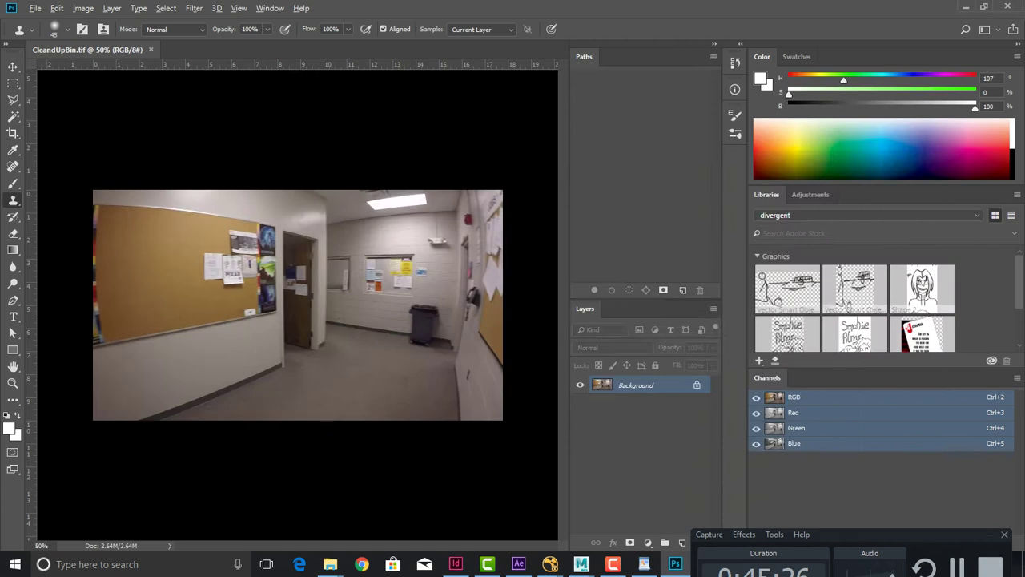
pyautogui.click(551, 563)
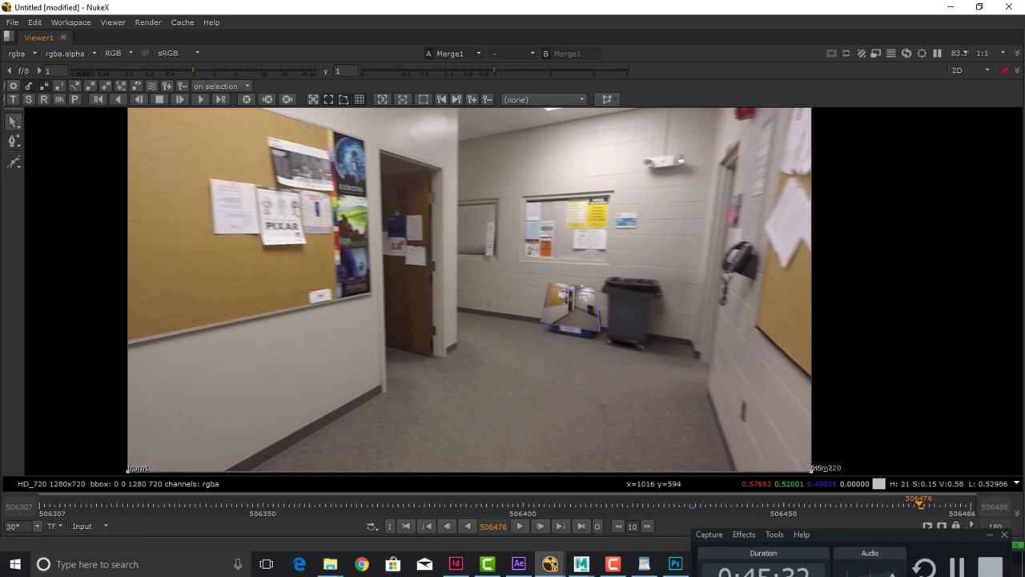
pyautogui.moveTo(670, 154); pyautogui.dragTo(611, 179)
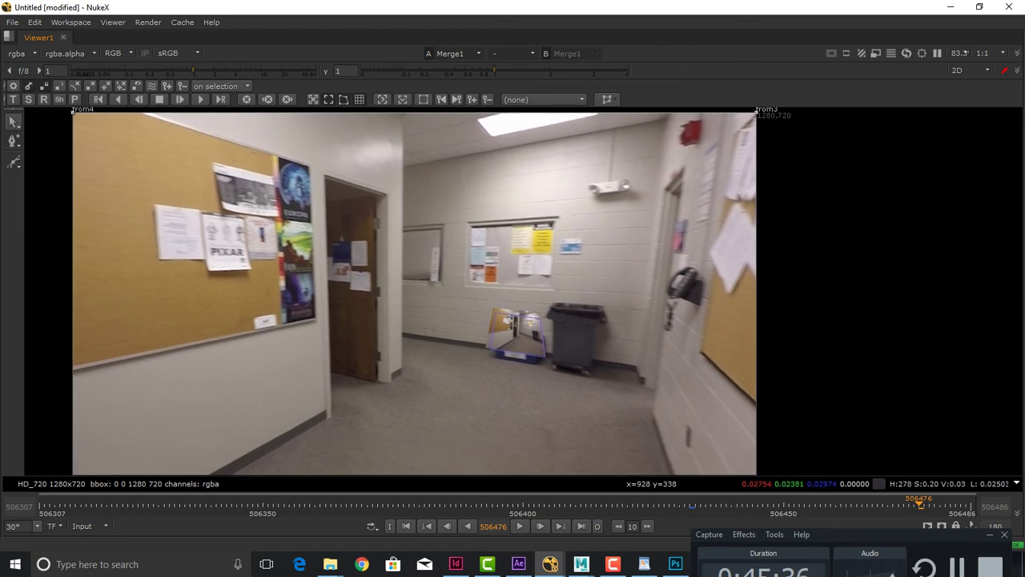
pyautogui.press('Tab')
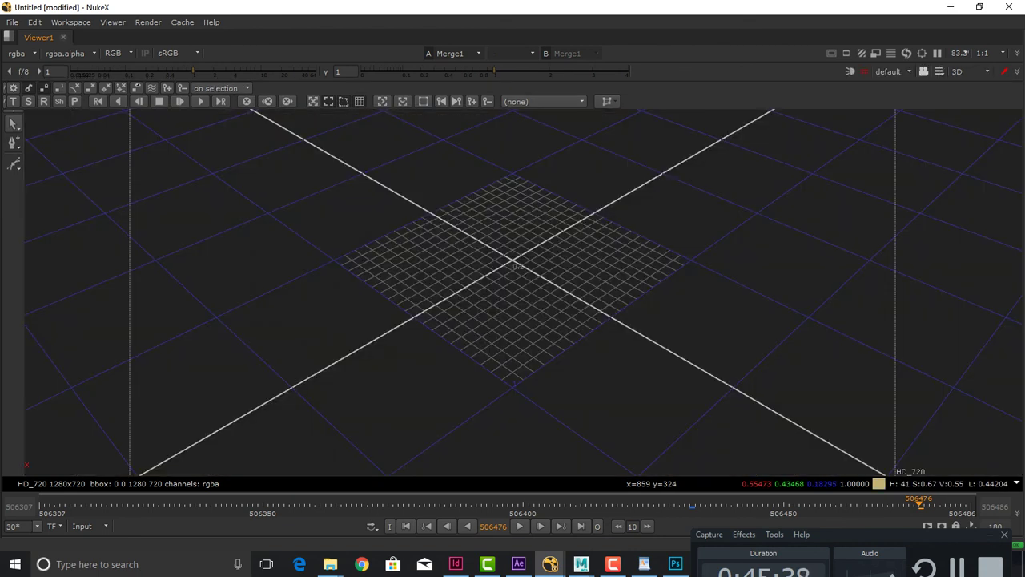
pyautogui.press('Tab')
pyautogui.press('space')
pyautogui.moveTo(616, 243); pyautogui.dragTo(536, 285)
pyautogui.scroll(-2, 892, 171)
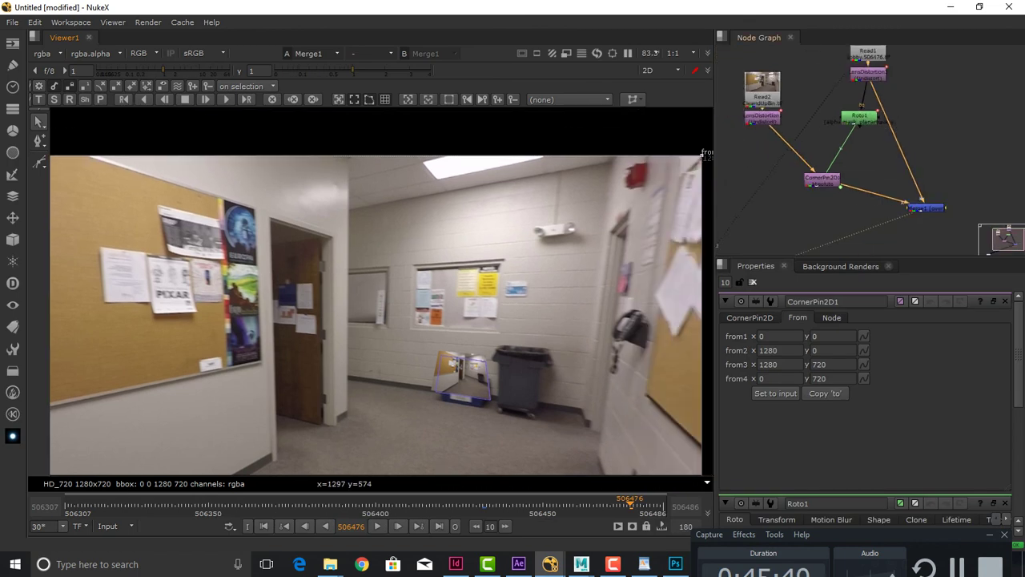
# Delete Roto1, CornerPin2D1 and Merge1 from the node graph
pyautogui.moveTo(892, 171); pyautogui.dragTo(910, 195)
pyautogui.click(838, 201)
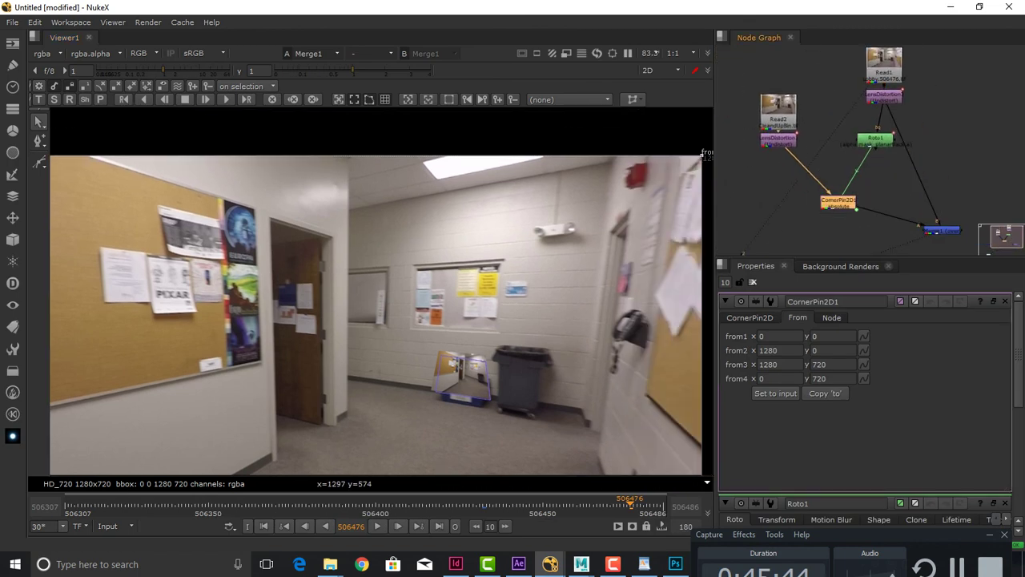
pyautogui.moveTo(838, 202); pyautogui.dragTo(869, 192)
pyautogui.moveTo(831, 125); pyautogui.dragTo(909, 220)
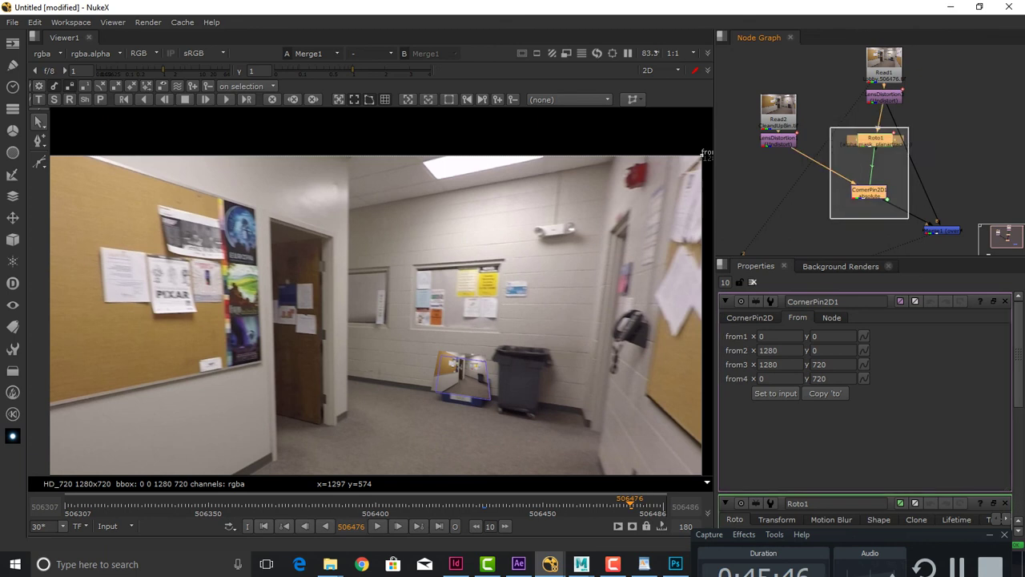
pyautogui.click(908, 220)
pyautogui.moveTo(924, 122); pyautogui.dragTo(846, 216)
pyautogui.press('Delete')
pyautogui.press('Return')
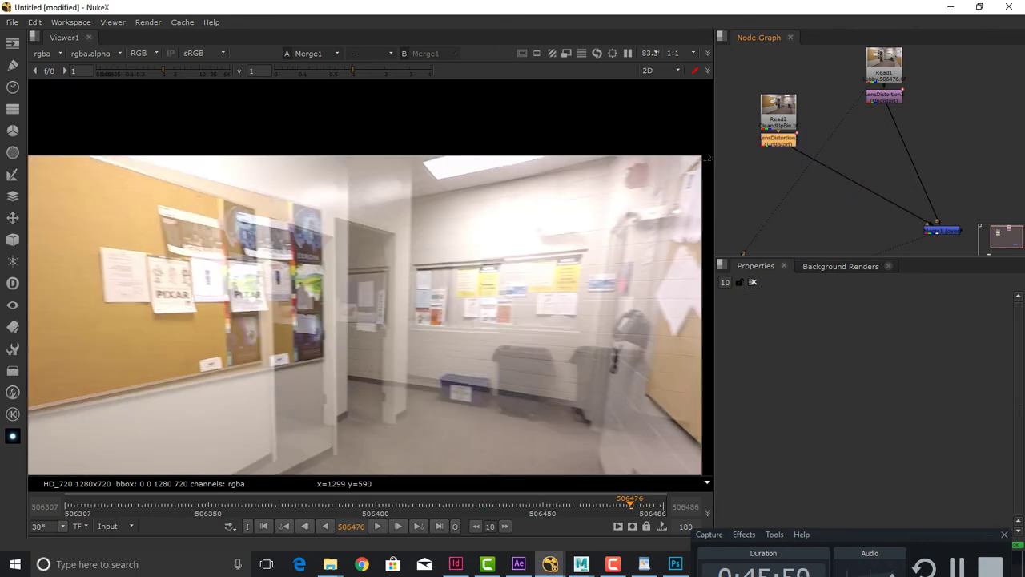
pyautogui.press('Delete')
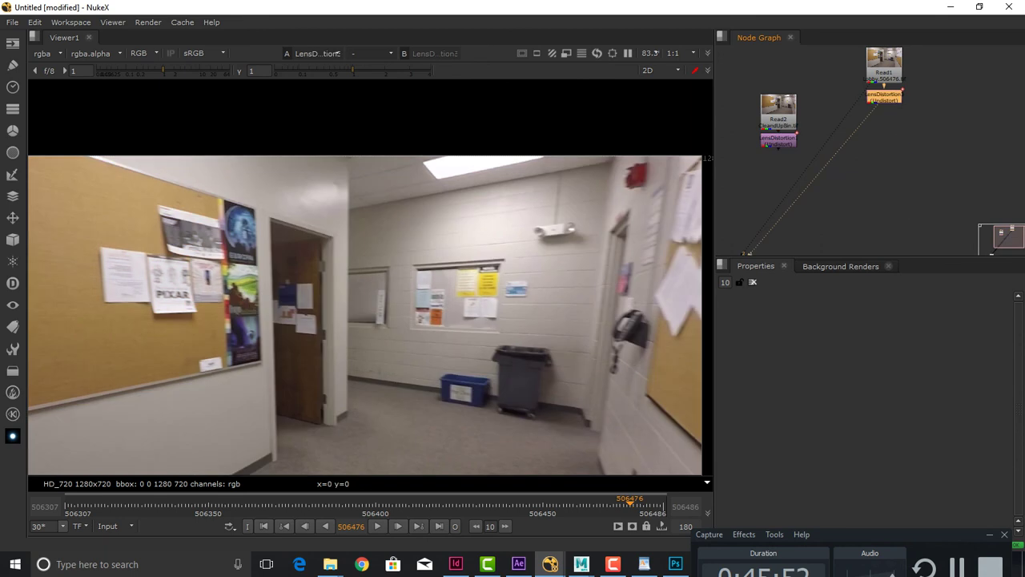
# Reposition the LensDistortion node below Read1 and examine the undistorted wall and floor around the bins
pyautogui.moveTo(884, 96); pyautogui.dragTo(902, 124)
pyautogui.scroll(-2, 536, 299)
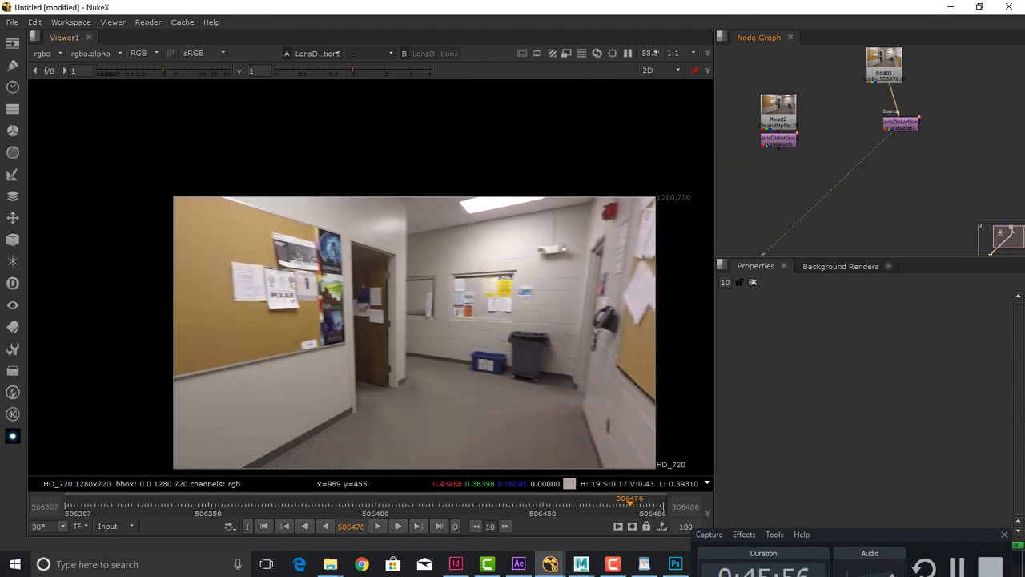
pyautogui.moveTo(535, 300); pyautogui.dragTo(561, 229)
pyautogui.scroll(4, 561, 232)
pyautogui.moveTo(596, 199); pyautogui.dragTo(593, 225)
pyautogui.scroll(4, 603, 148)
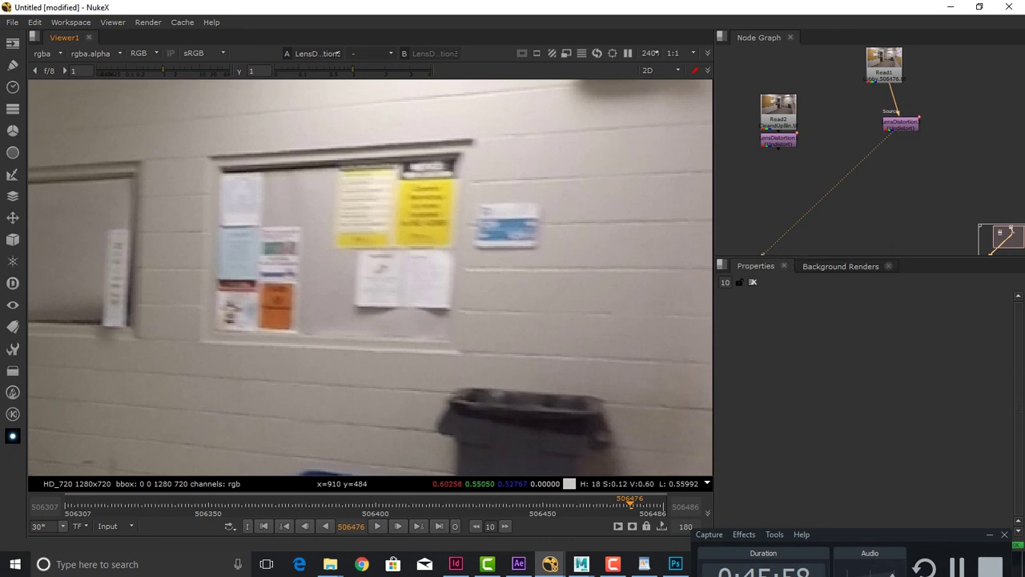
pyautogui.moveTo(841, 165); pyautogui.dragTo(822, 179)
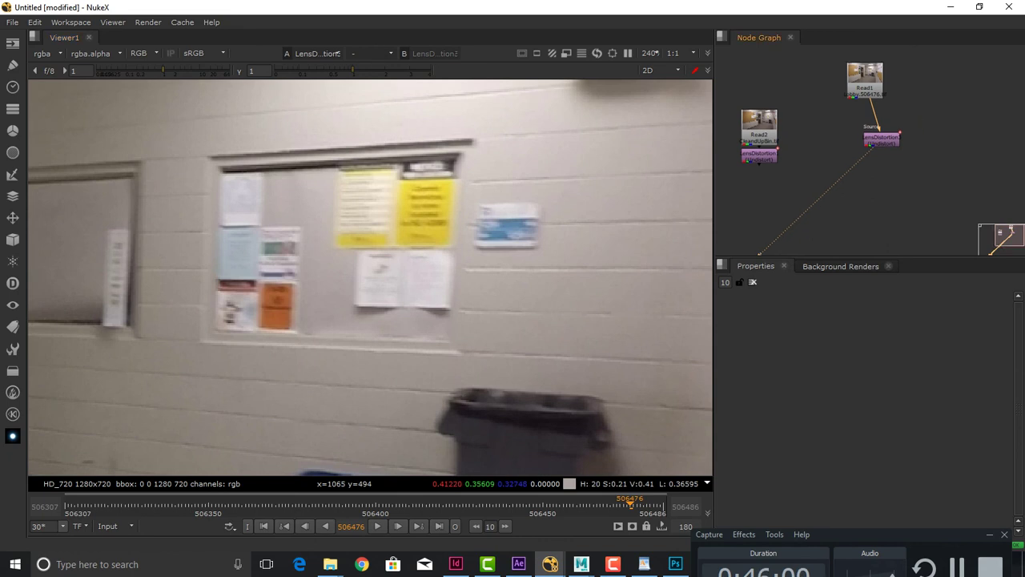
pyautogui.moveTo(882, 139); pyautogui.dragTo(850, 142)
pyautogui.scroll(-4, 582, 271)
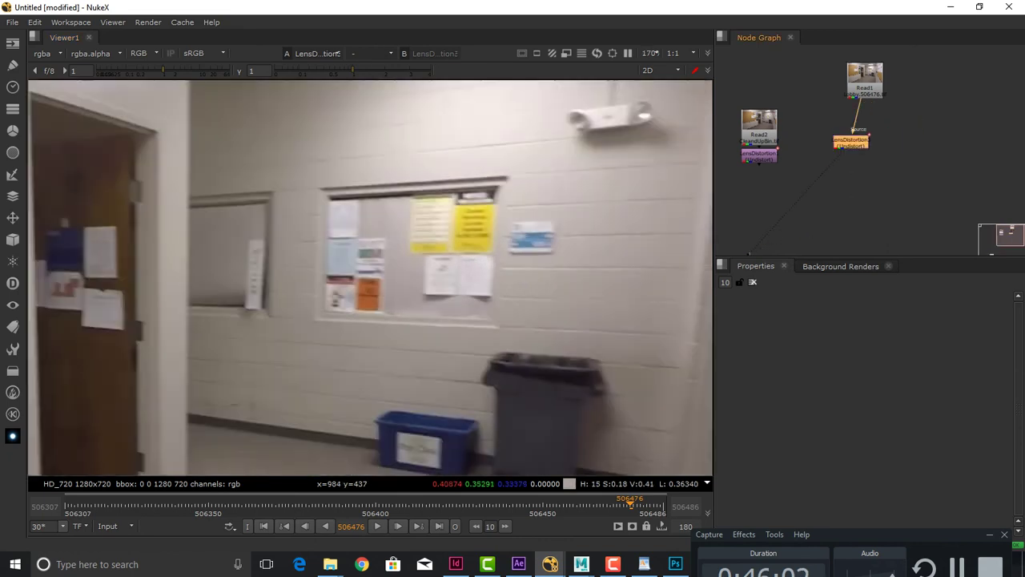
pyautogui.moveTo(563, 353); pyautogui.dragTo(441, 190)
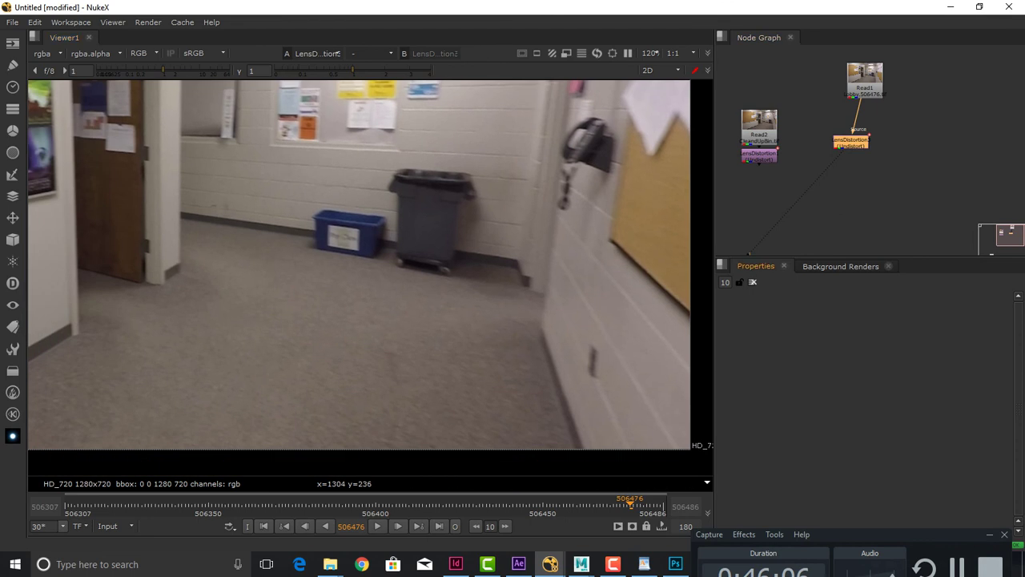
# Load the Fonts.######.tif sequence from the GOPR2905 folder, place its Read node beside Read1's branch and view it
pyautogui.press('r')
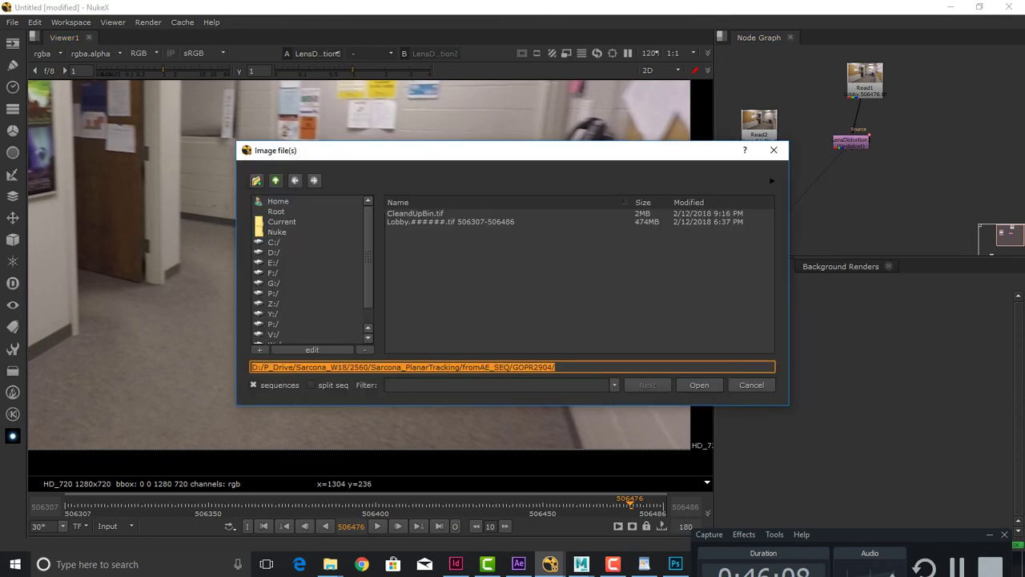
pyautogui.click(276, 180)
pyautogui.doubleClick(437, 230)
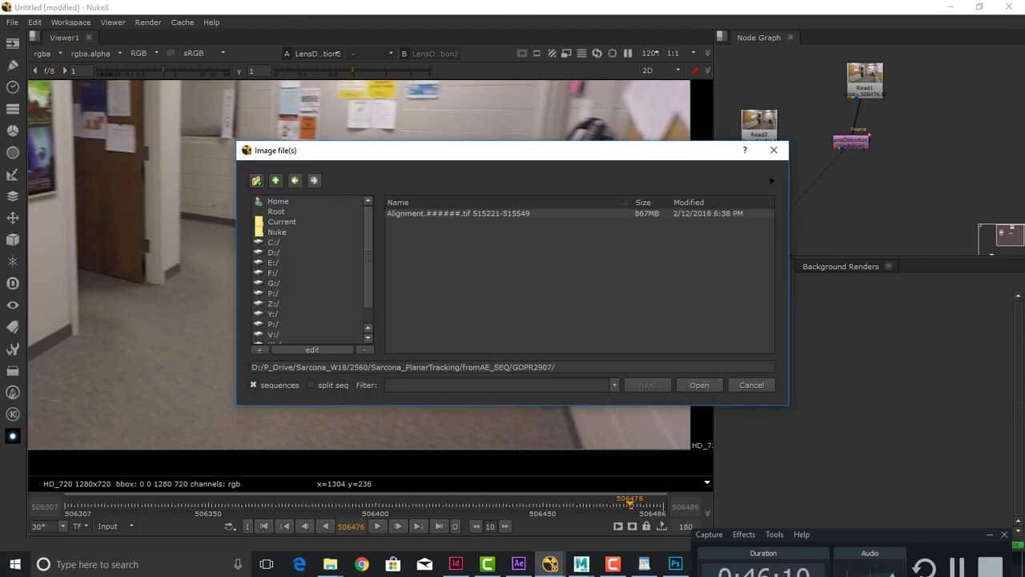
pyautogui.click(276, 180)
pyautogui.doubleClick(437, 230)
pyautogui.click(276, 180)
pyautogui.doubleClick(438, 222)
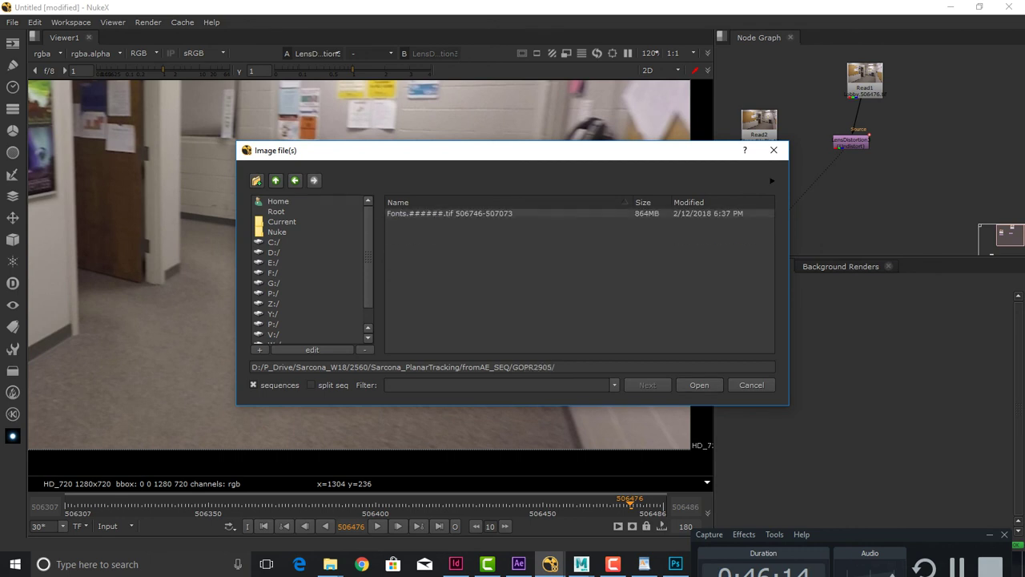
pyautogui.doubleClick(448, 213)
pyautogui.moveTo(867, 195); pyautogui.dragTo(943, 154)
pyautogui.press('1')
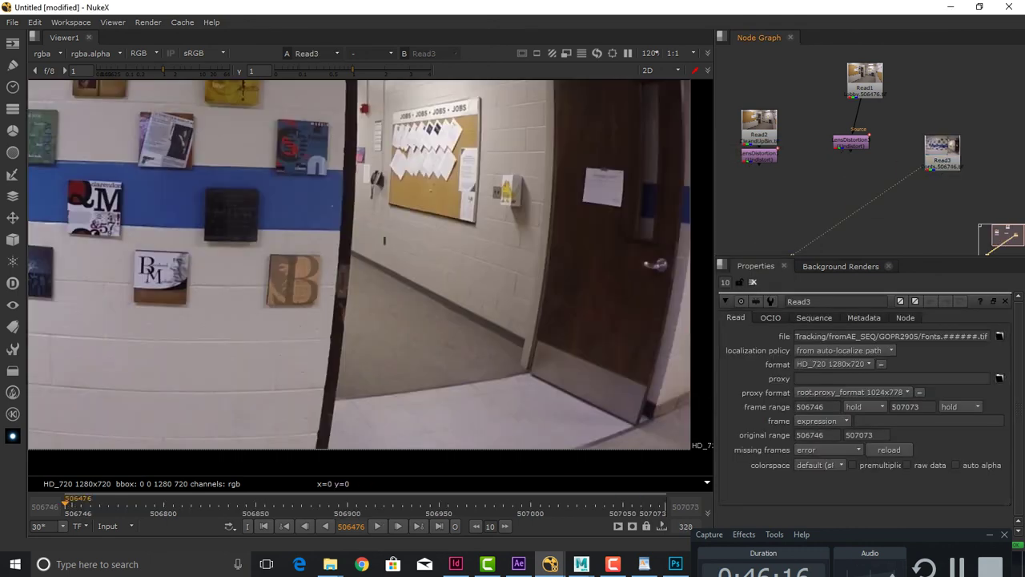
# Copy Read1's LensDistortion node onto Read3 to undistort the Fonts footage
pyautogui.click(851, 142)
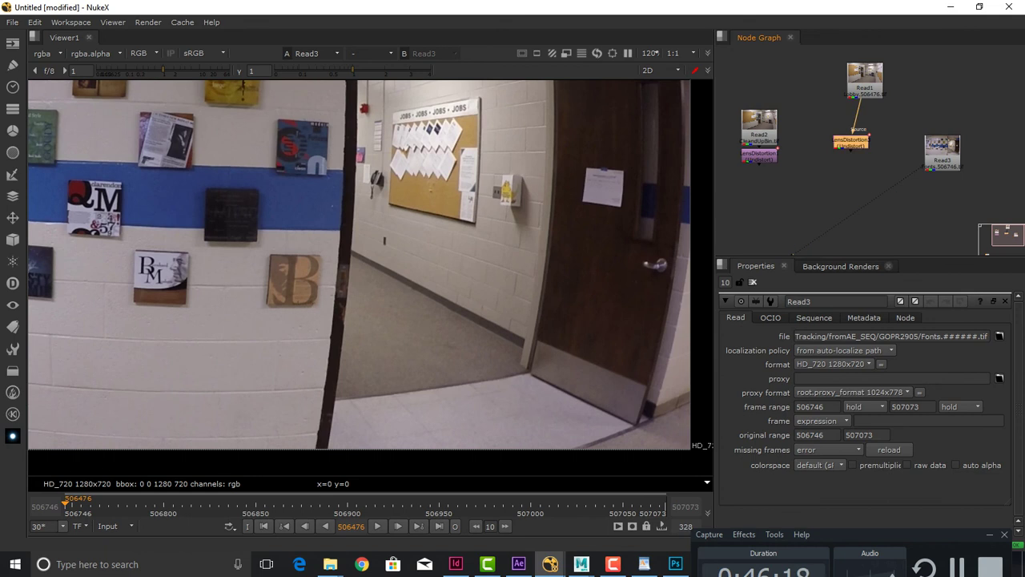
pyautogui.moveTo(943, 153)
pyautogui.mouseDown()
pyautogui.moveTo(943, 122)
pyautogui.moveTo(943, 163)
pyautogui.mouseUp()
pyautogui.hotkey('ctrl', 'v')
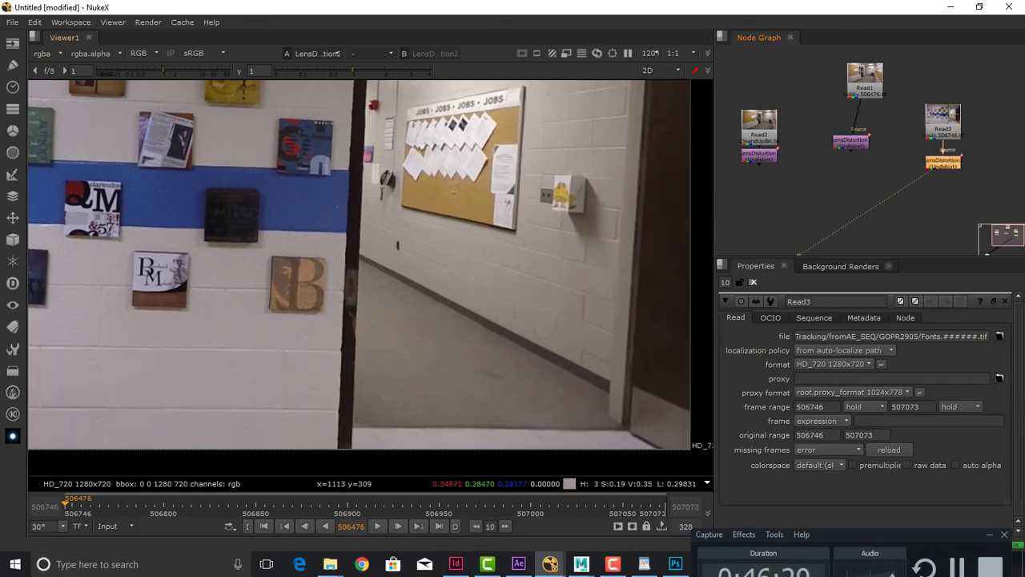
# Scrub the undistorted Fonts footage between about frames 506752 and 506818, examining how the wall plaques move
pyautogui.scroll(-2, 529, 272)
pyautogui.moveTo(287, 189); pyautogui.dragTo(540, 289)
pyautogui.scroll(2, 373, 285)
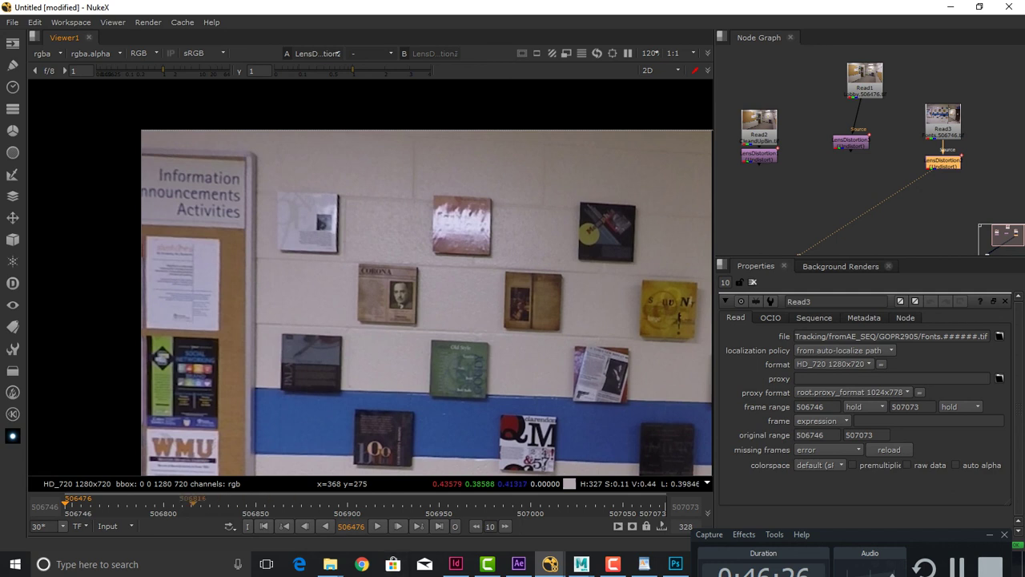
pyautogui.click(178, 503)
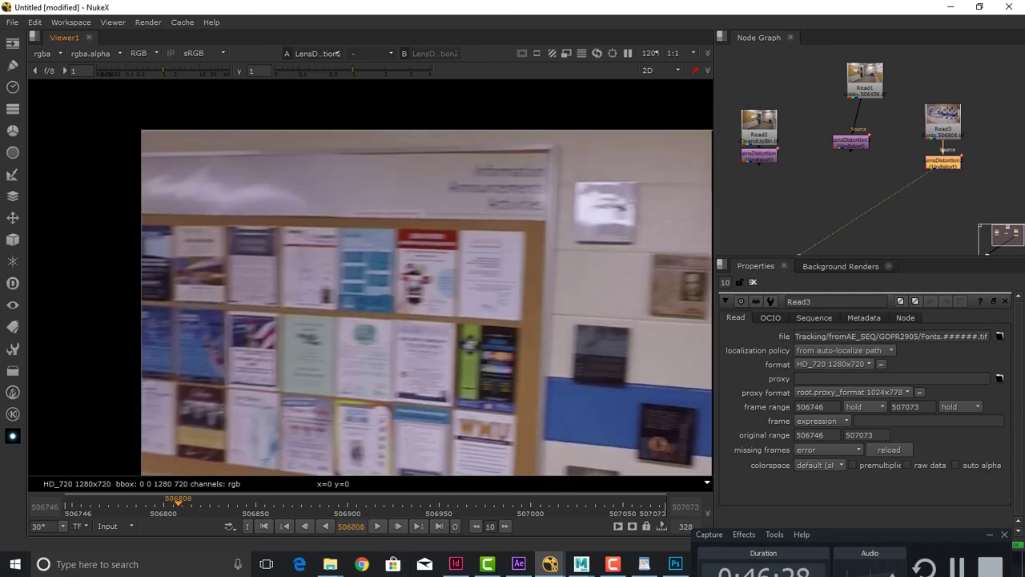
pyautogui.click(92, 503)
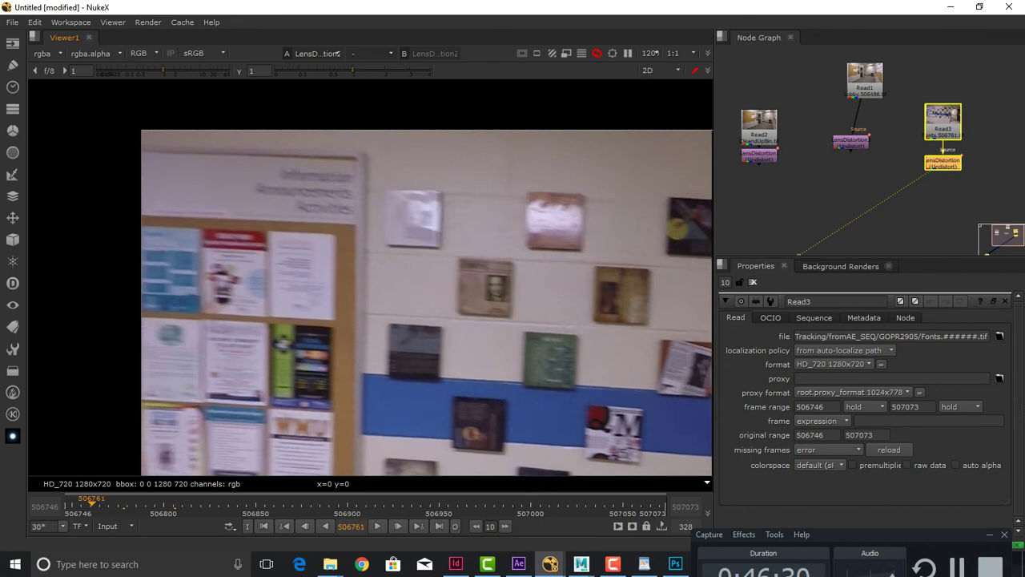
pyautogui.moveTo(92, 503)
pyautogui.mouseDown()
pyautogui.moveTo(77, 503)
pyautogui.moveTo(94, 495)
pyautogui.mouseUp()
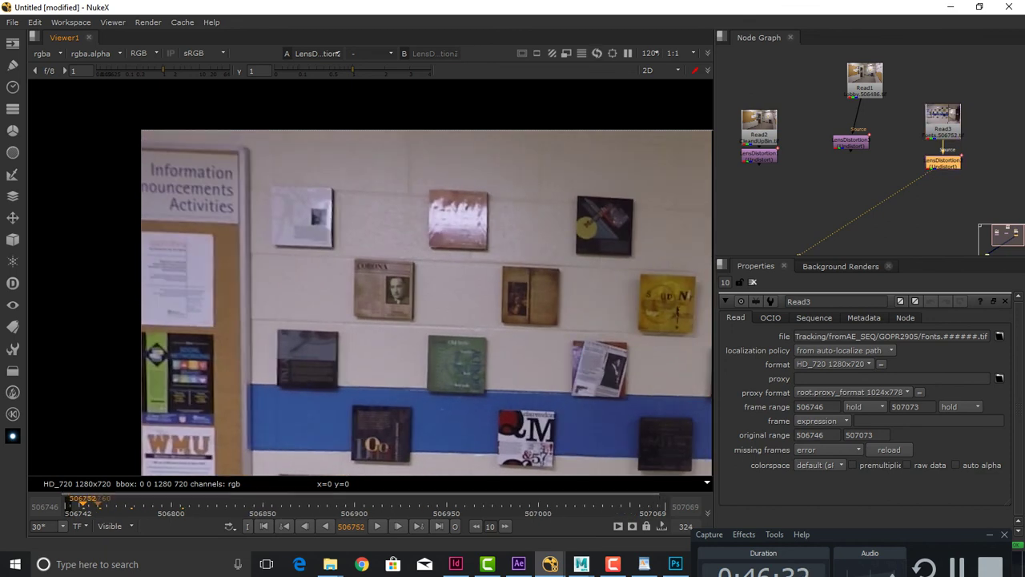
pyautogui.click(203, 503)
pyautogui.scroll(-2, 533, 349)
pyautogui.moveTo(555, 351); pyautogui.dragTo(396, 326)
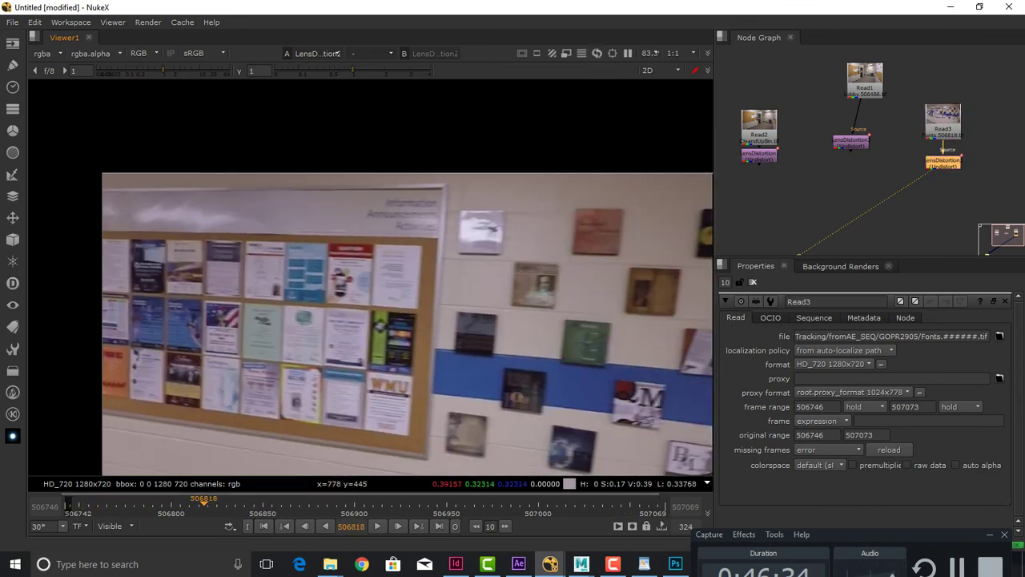
pyautogui.moveTo(517, 319); pyautogui.dragTo(325, 334)
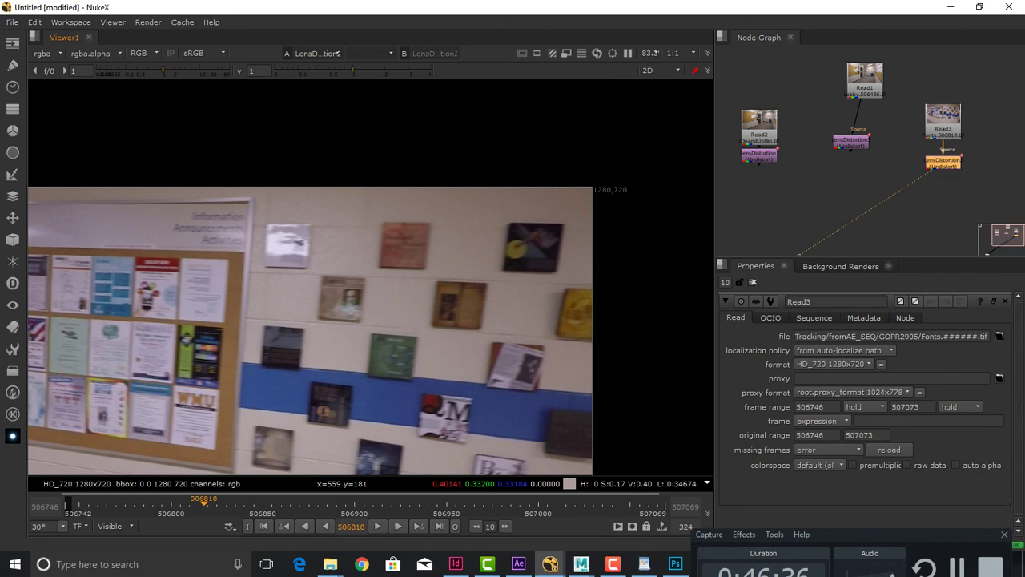
pyautogui.click(144, 503)
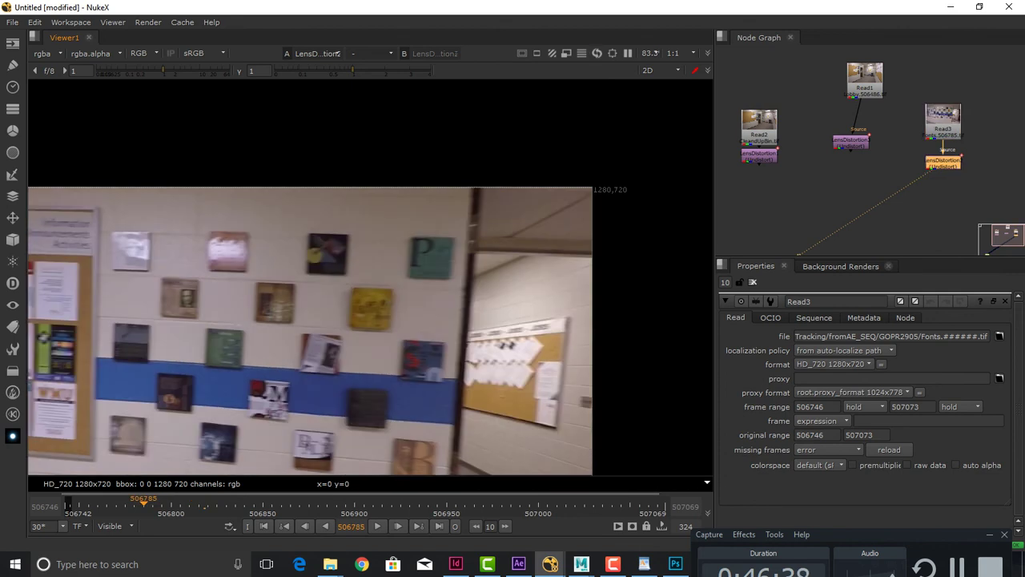
pyautogui.click(218, 504)
pyautogui.click(148, 503)
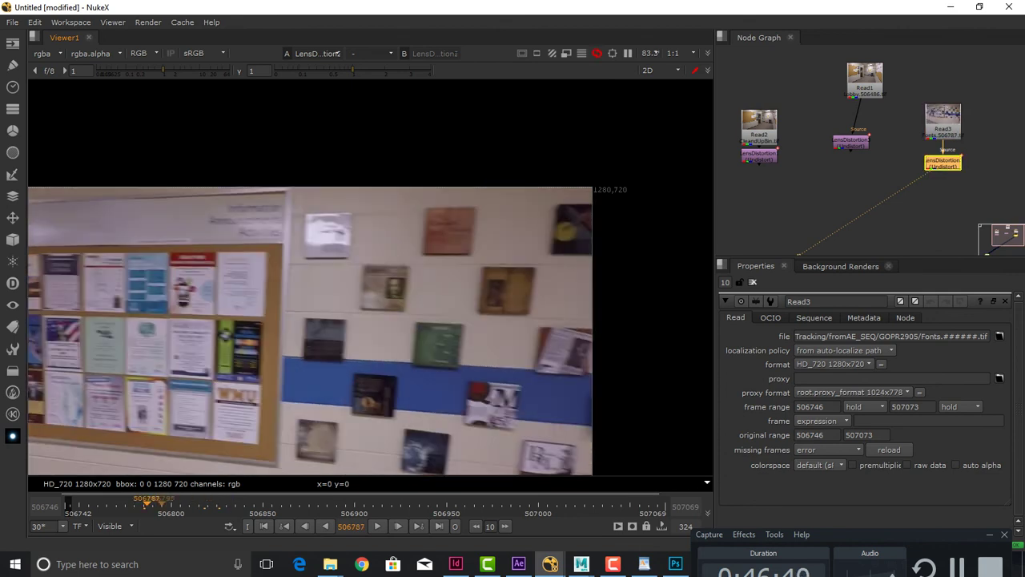
pyautogui.click(229, 503)
pyautogui.moveTo(229, 503); pyautogui.dragTo(119, 503)
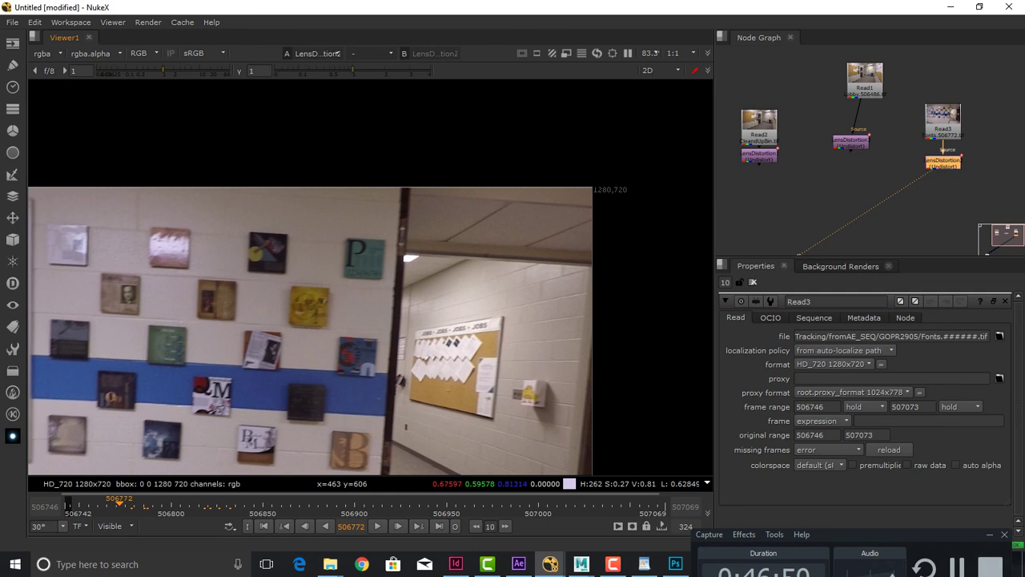
# Examine the brown portrait plaque on the wall up close at frame 506772
pyautogui.moveTo(175, 308); pyautogui.dragTo(478, 295)
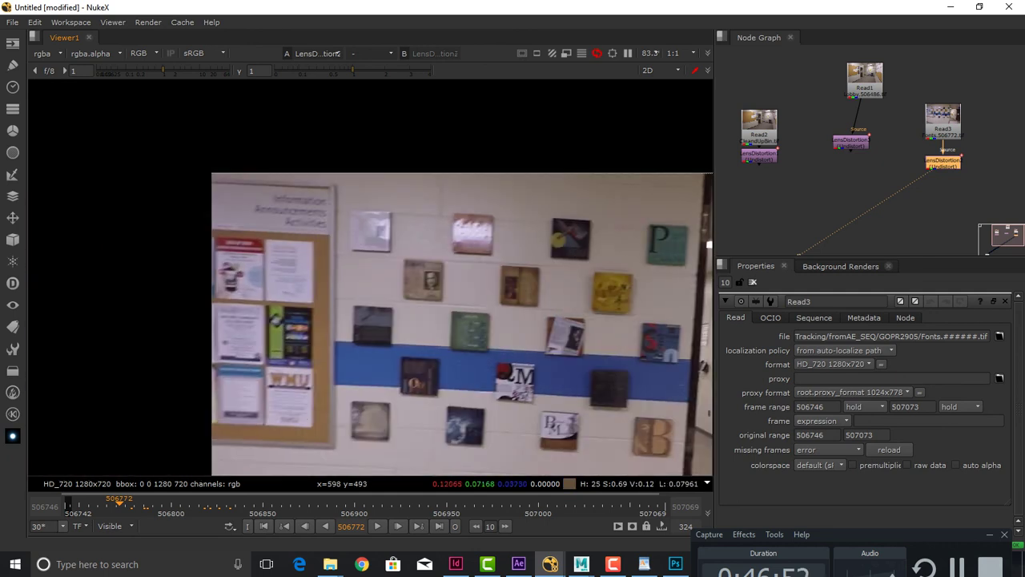
pyautogui.scroll(4, 381, 413)
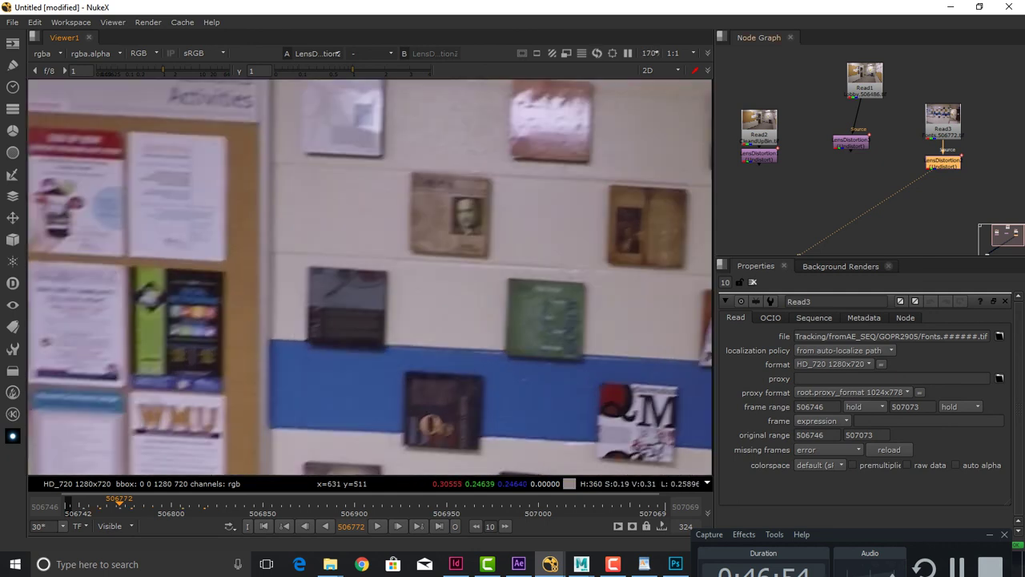
pyautogui.scroll(6, 513, 215)
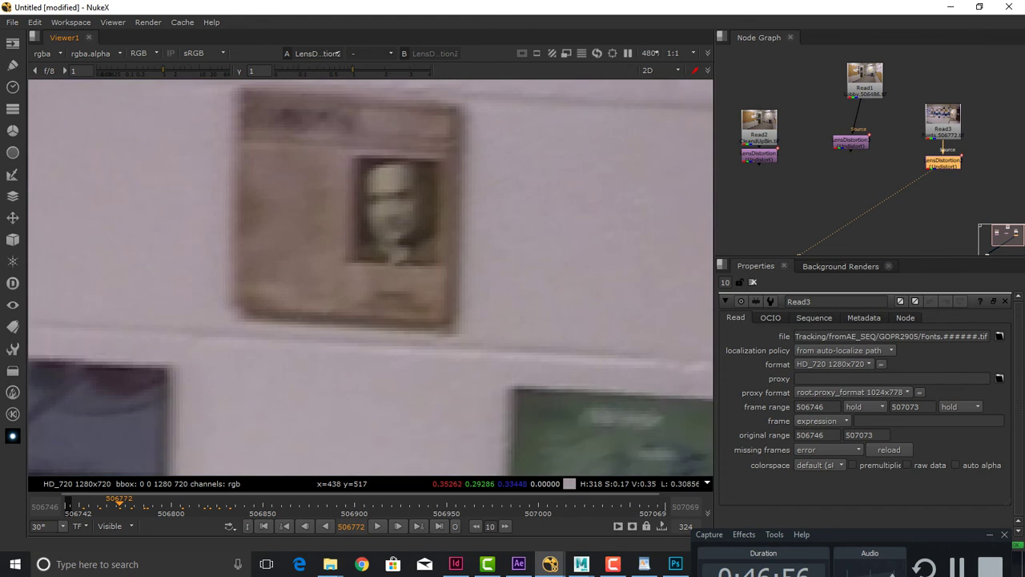
pyautogui.moveTo(463, 212); pyautogui.dragTo(537, 281)
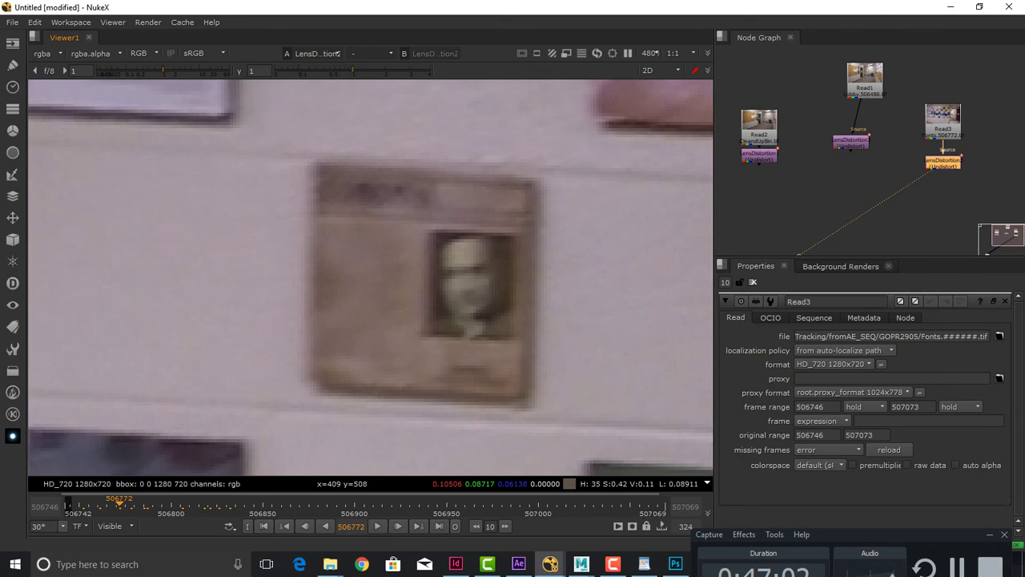
# Add an unconnected CornerPin node to the node graph and show its "to" corner settings in an enlarged properties area
pyautogui.click(897, 201)
pyautogui.press('Tab')
pyautogui.write('xo')
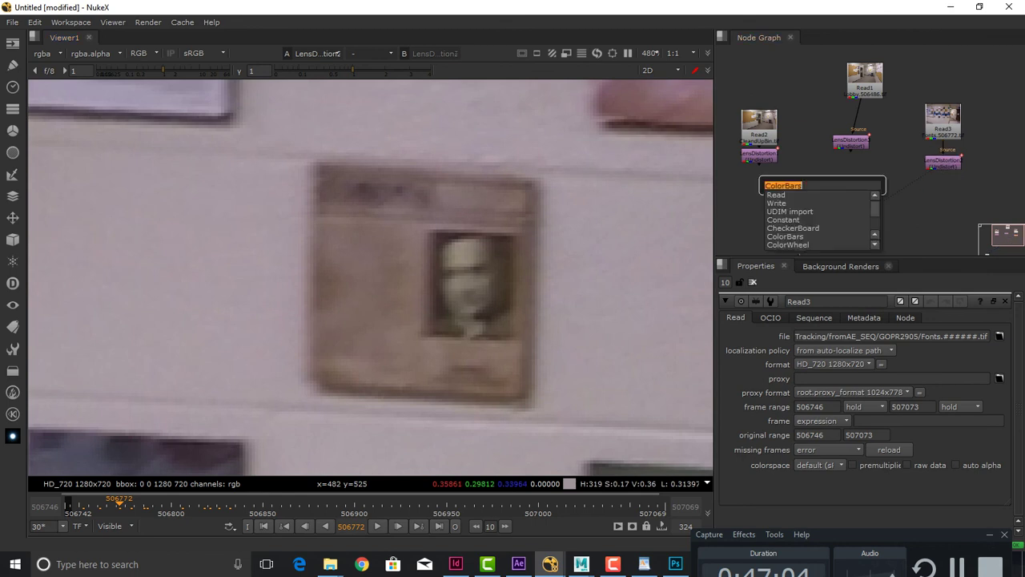
pyautogui.write('corner')
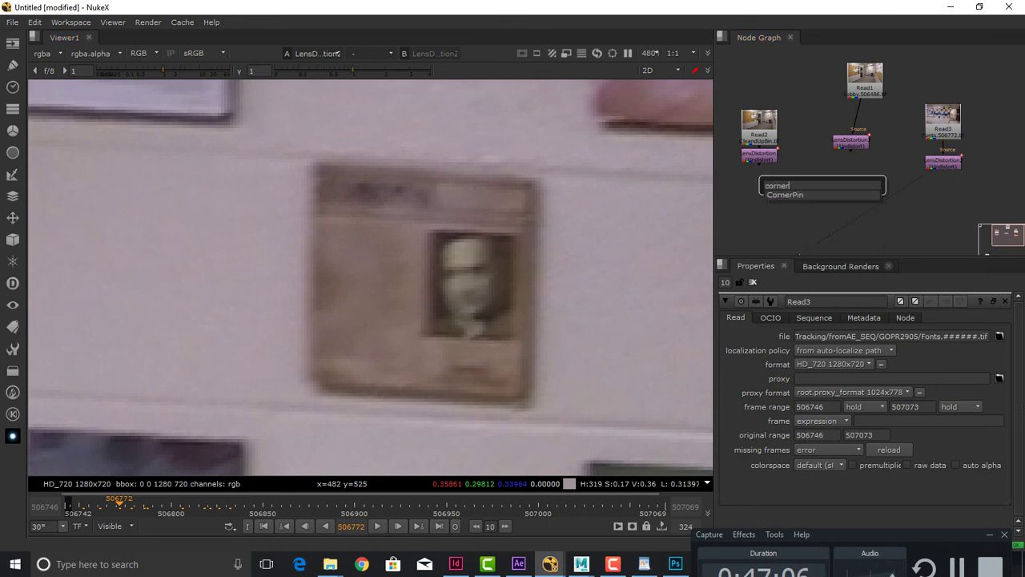
pyautogui.press('Return')
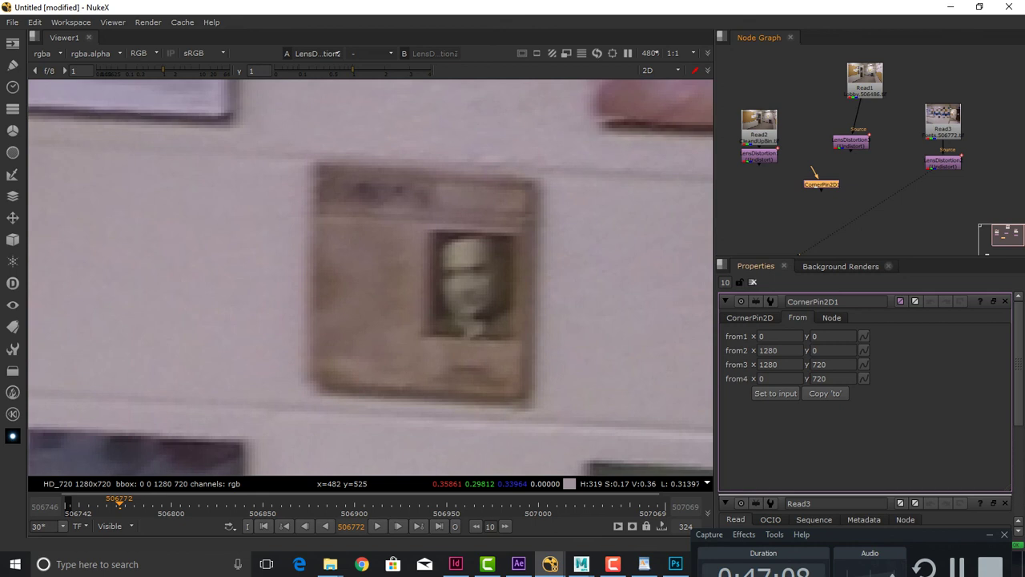
pyautogui.click(750, 317)
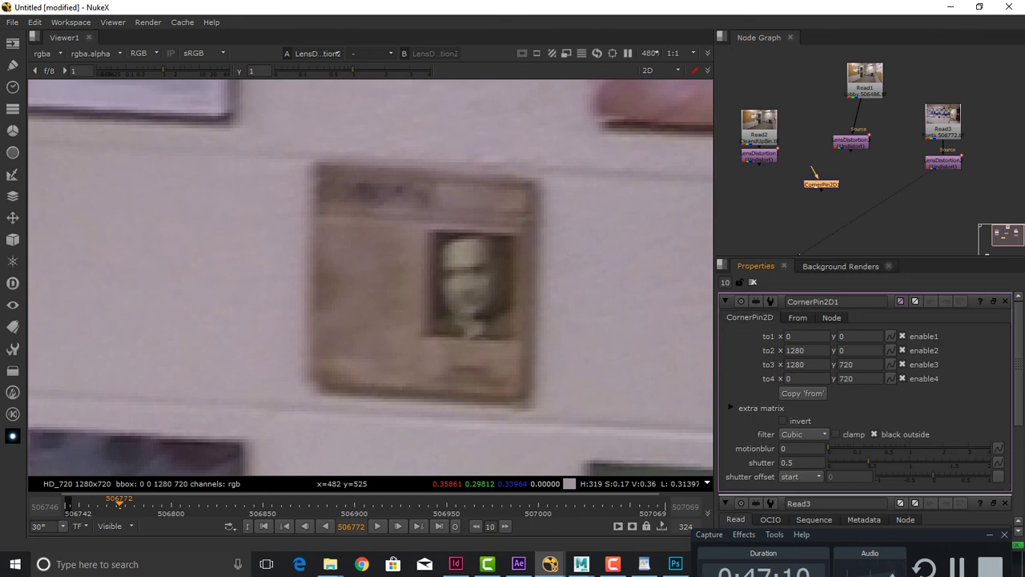
pyautogui.moveTo(869, 255); pyautogui.dragTo(870, 177)
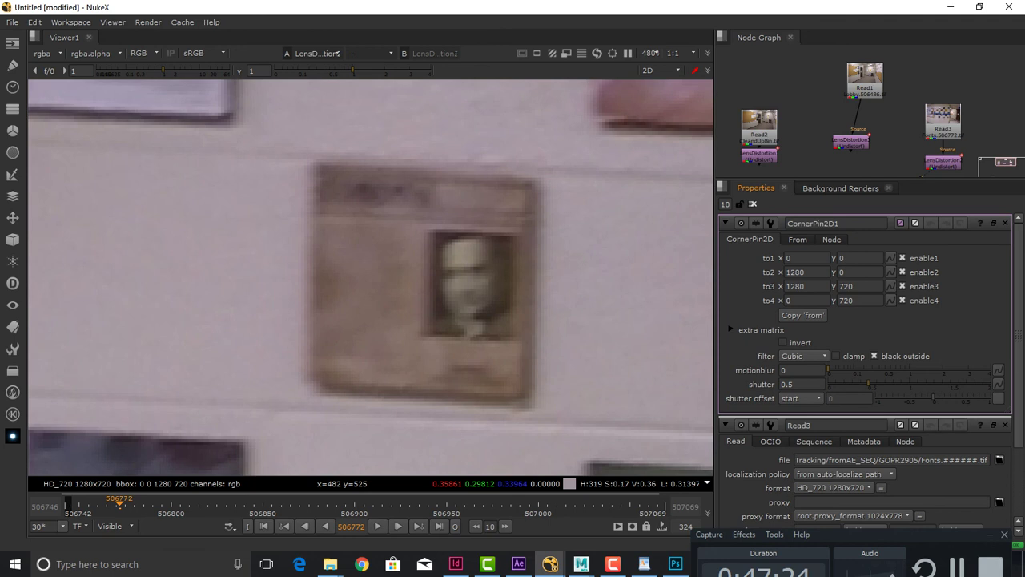
# Examine the plaque wall at frame 506772 and the corner pin's four "to" points around the full frame
pyautogui.scroll(-5, 370, 277)
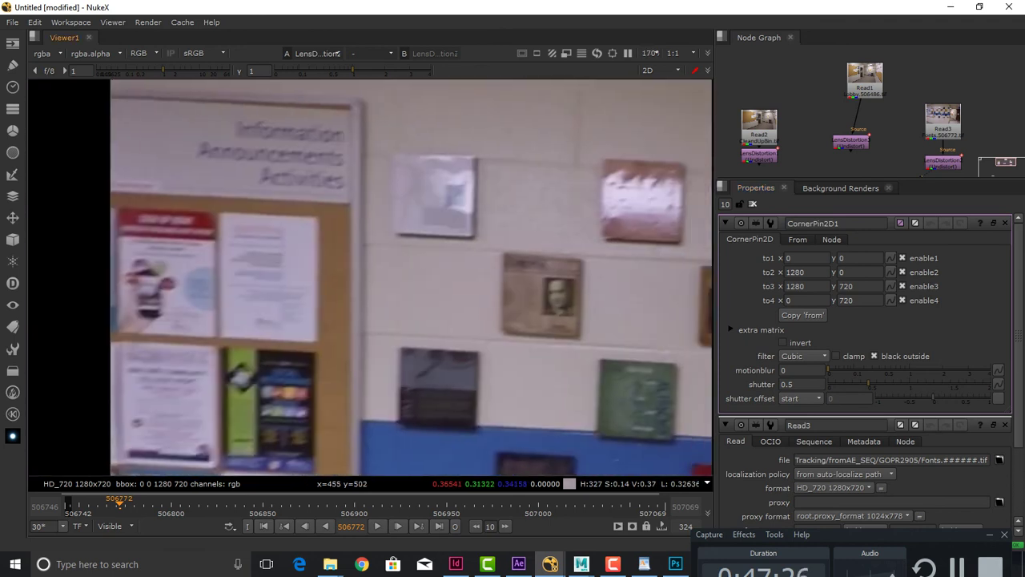
pyautogui.moveTo(523, 216); pyautogui.dragTo(355, 213)
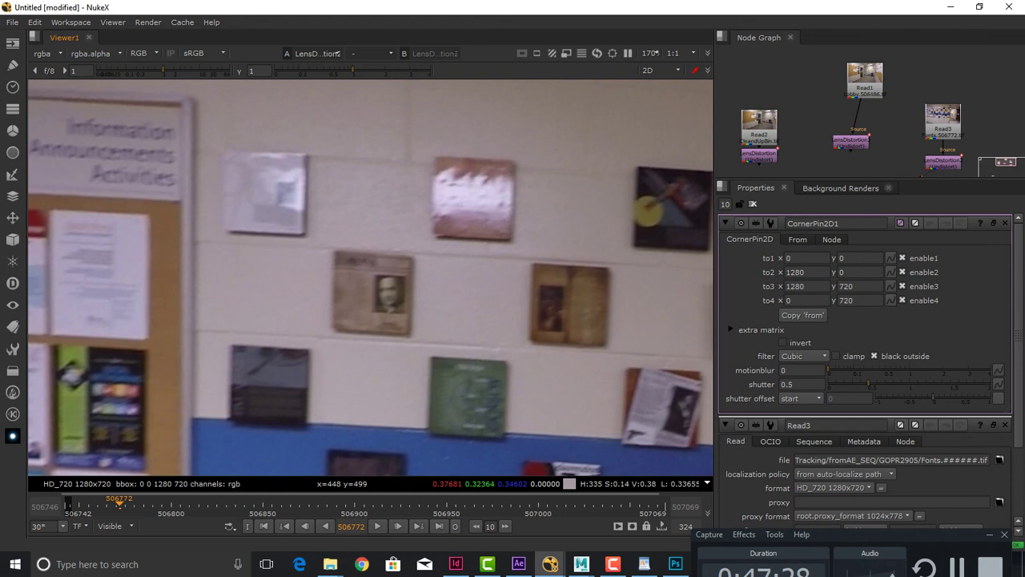
pyautogui.scroll(-2, 541, 370)
pyautogui.moveTo(630, 390); pyautogui.dragTo(518, 301)
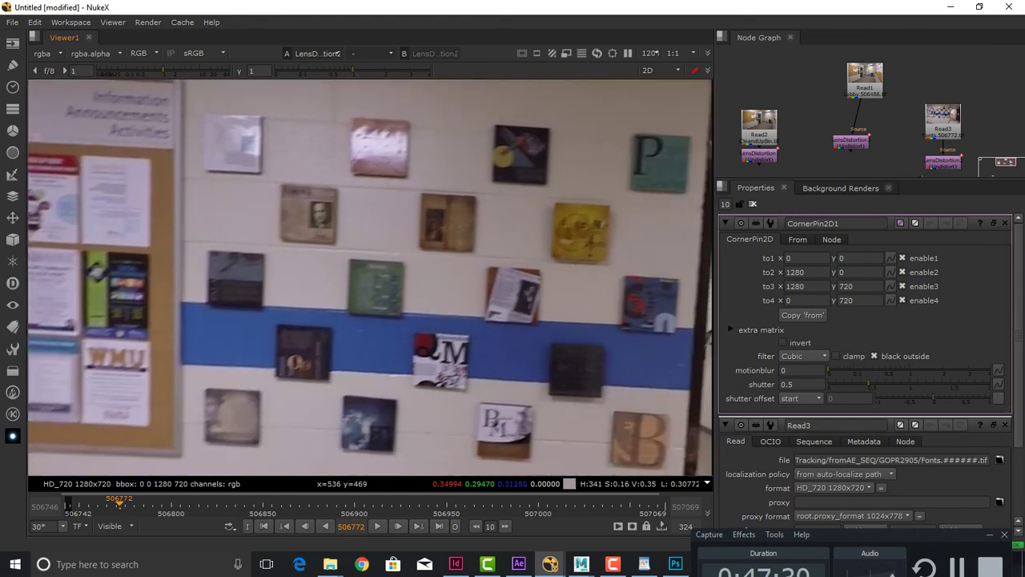
pyautogui.scroll(-2, 342, 264)
pyautogui.scroll(-2, 342, 263)
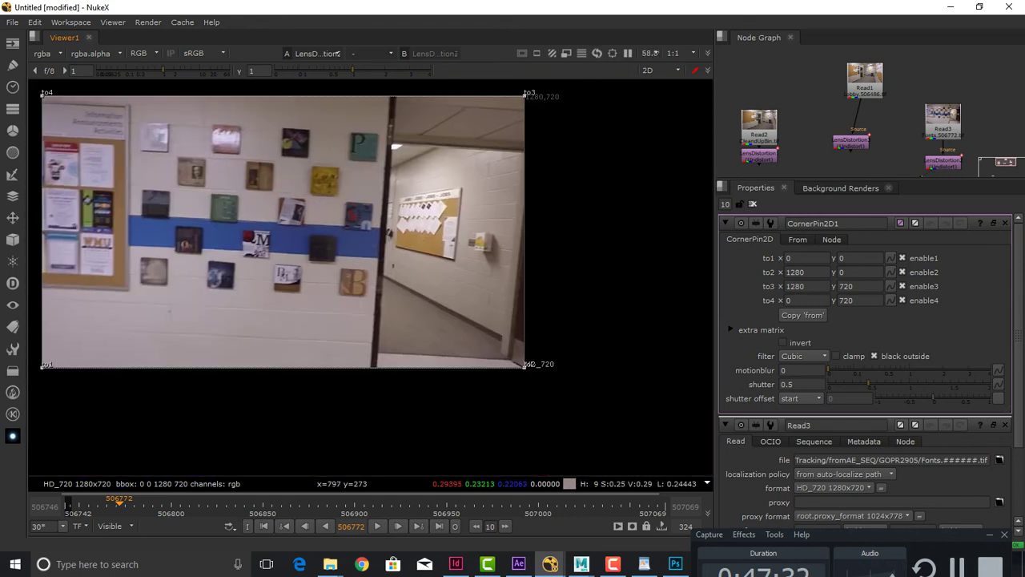
pyautogui.moveTo(359, 293); pyautogui.dragTo(462, 343)
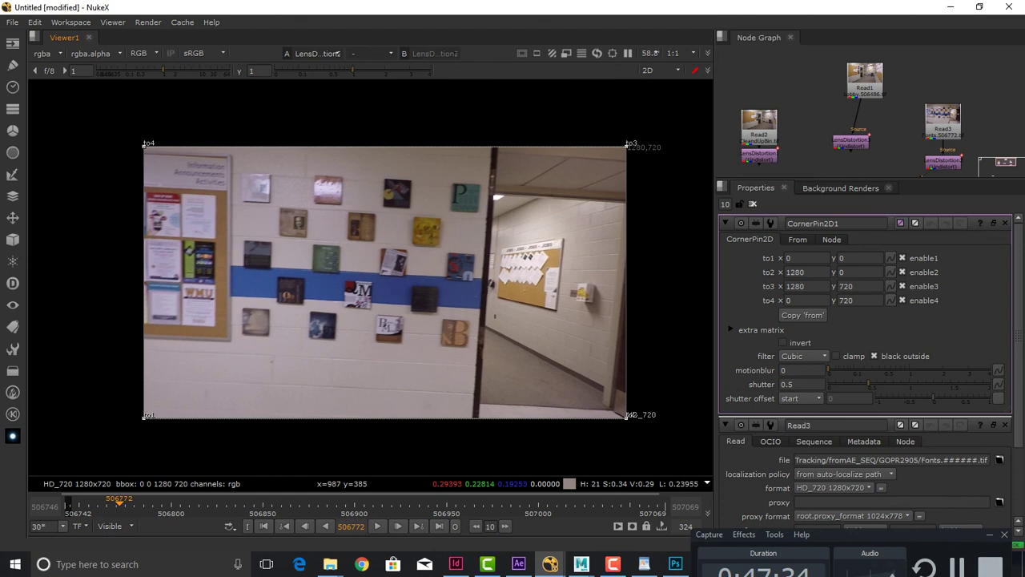